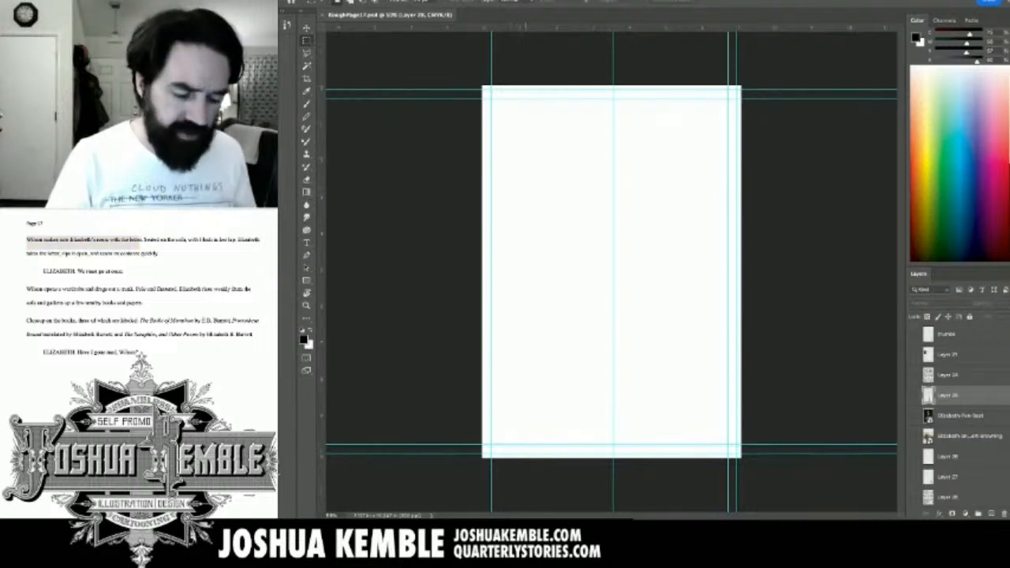
Add a new layer and handwrite "1. Wilson into room w/ letter" with the Brush at the top of the page.
key("b")
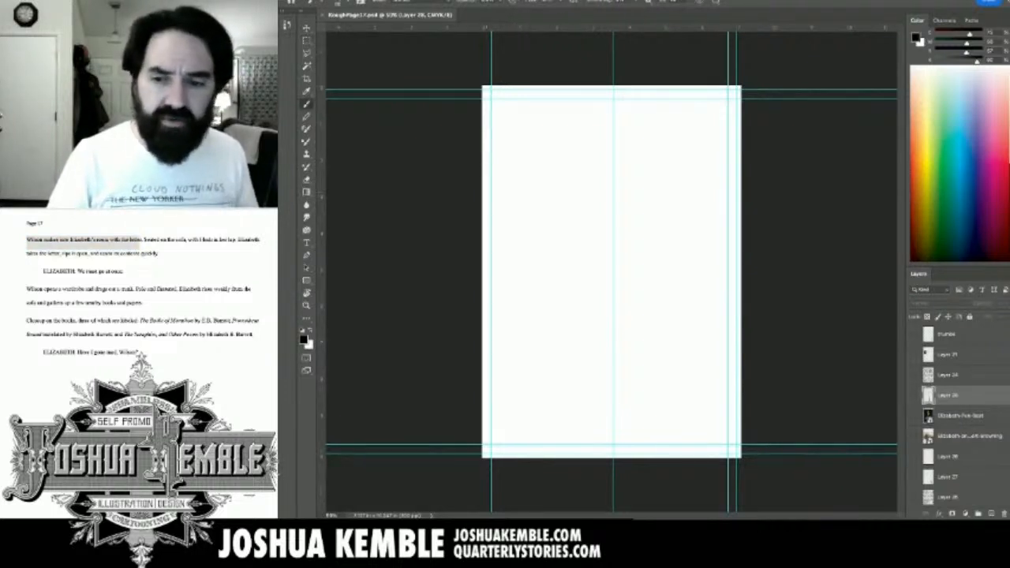
key("ctrl+alt+shift+n")
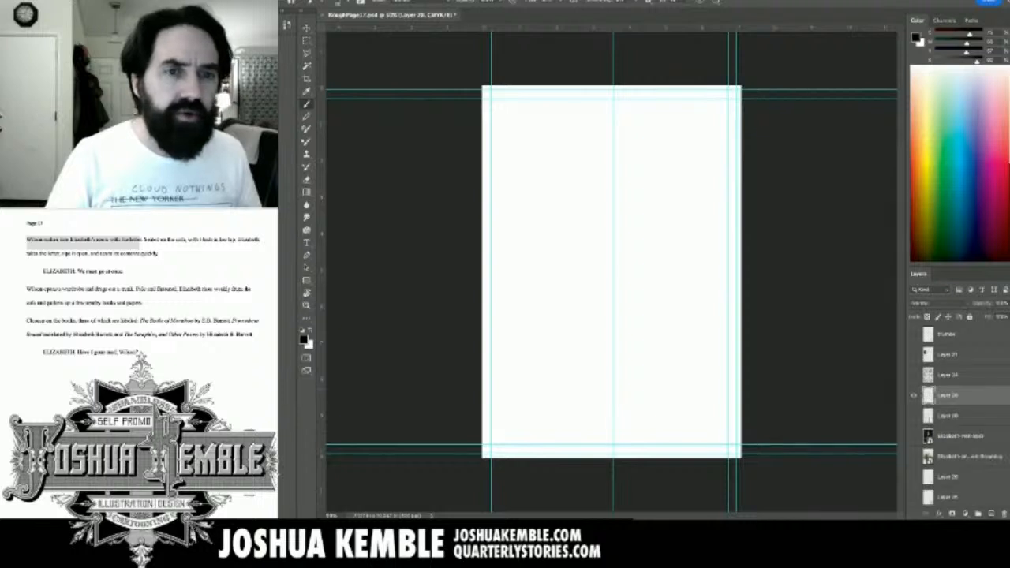
left_click_drag(534, 134, 620, 136)
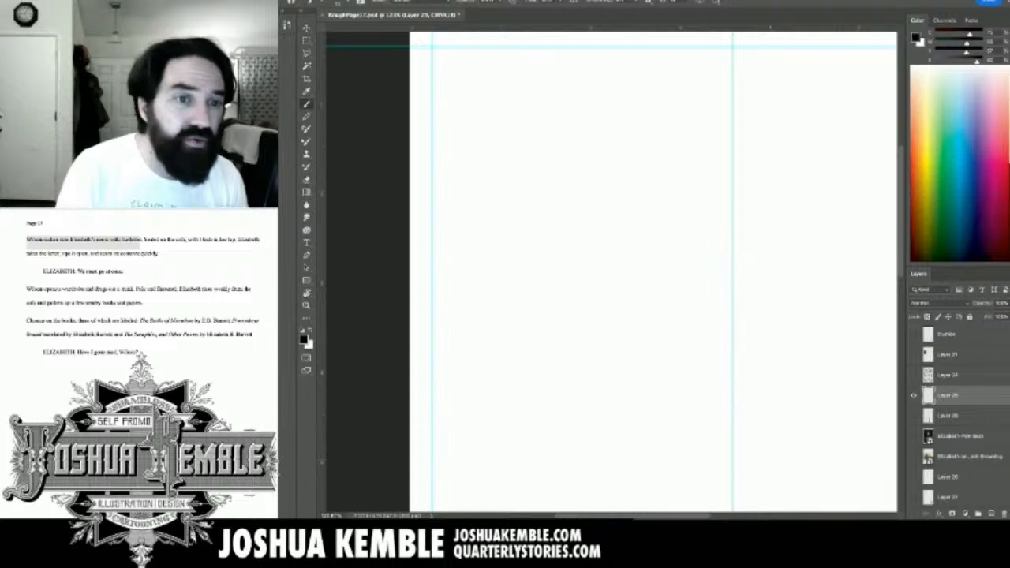
left_click_drag(481, 92, 413, 116)
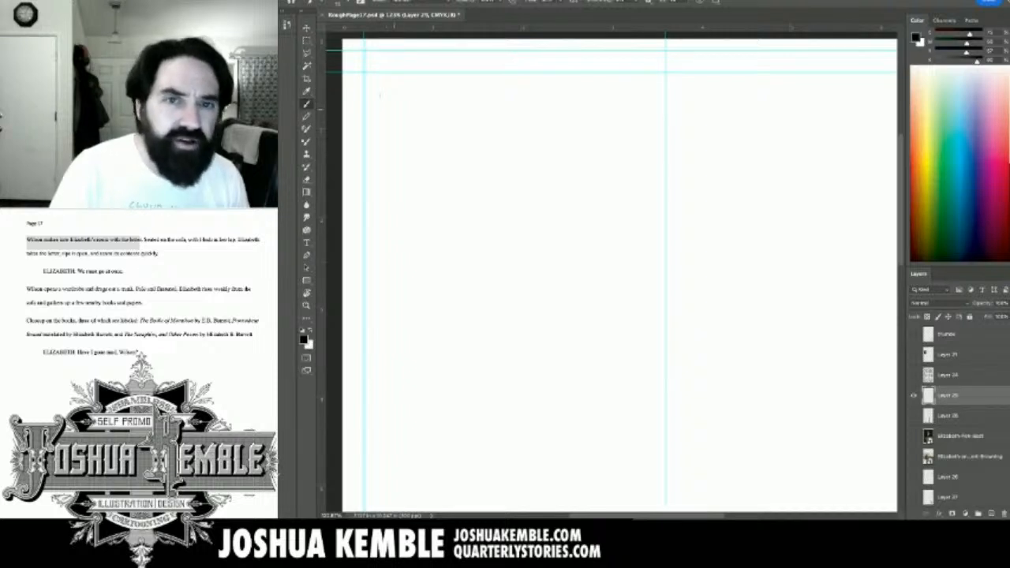
mouse_move(381, 91)
left_mouse_down()
mouse_move(380, 110)
mouse_move(407, 92)
mouse_move(415, 101)
left_mouse_up()
left_click(410, 108)
mouse_move(423, 97)
left_mouse_down()
mouse_move(421, 110)
mouse_move(438, 102)
mouse_move(453, 111)
left_mouse_up()
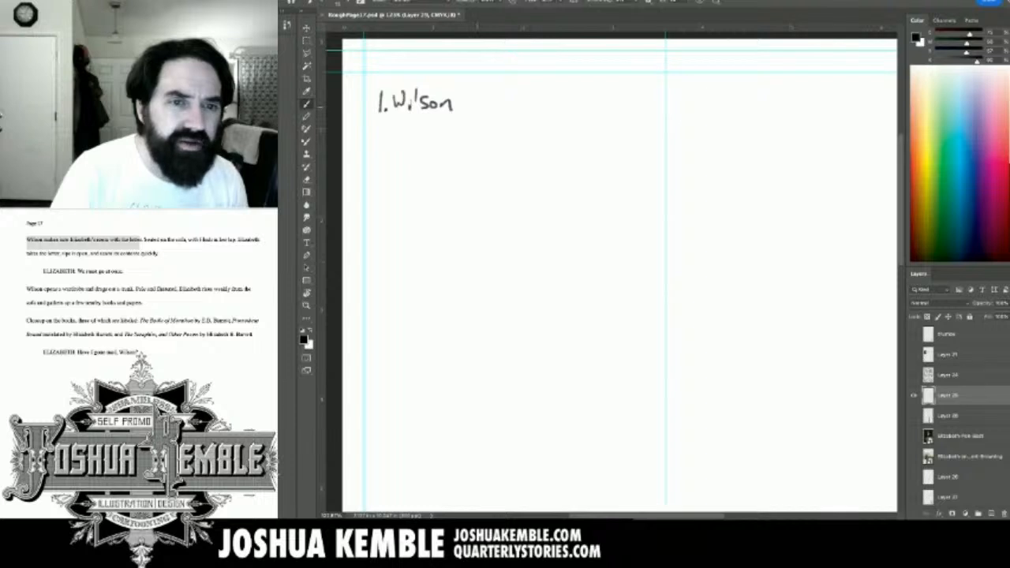
left_click_drag(481, 110, 500, 107)
left_click_drag(493, 100, 592, 101)
mouse_move(601, 86)
left_mouse_down()
mouse_move(590, 120)
mouse_move(645, 108)
left_mouse_up()
mouse_move(652, 88)
left_mouse_down()
mouse_move(652, 108)
mouse_move(656, 93)
left_mouse_up()
left_click_drag(655, 102, 683, 95)
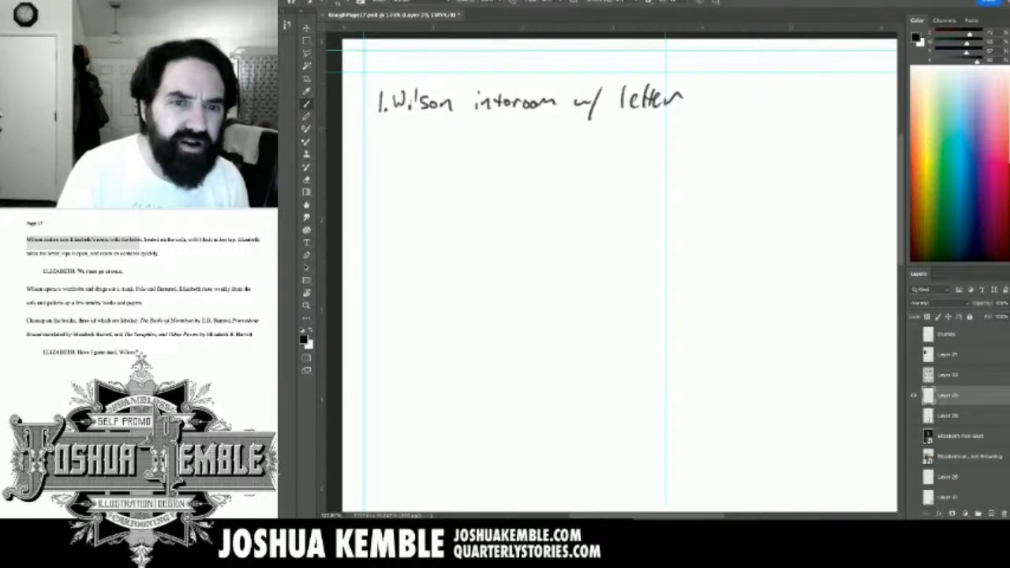
Hide the guides and save the document.
key("ctrl+semicolon")
key("ctrl+s")
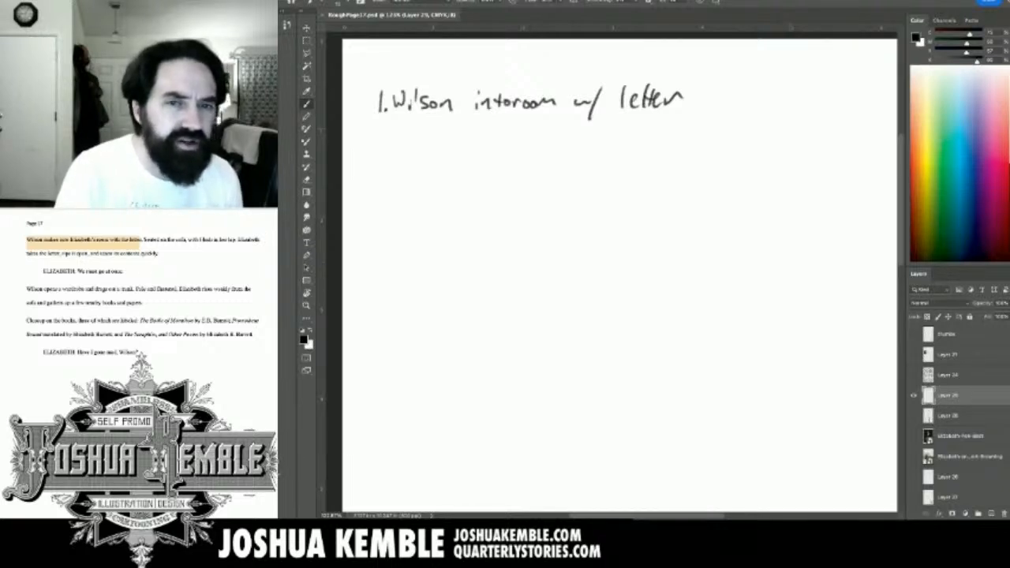
Handwrite "2. EBB opens letter" below the first item of the list.
left_click_drag(371, 134, 384, 150)
left_click(389, 149)
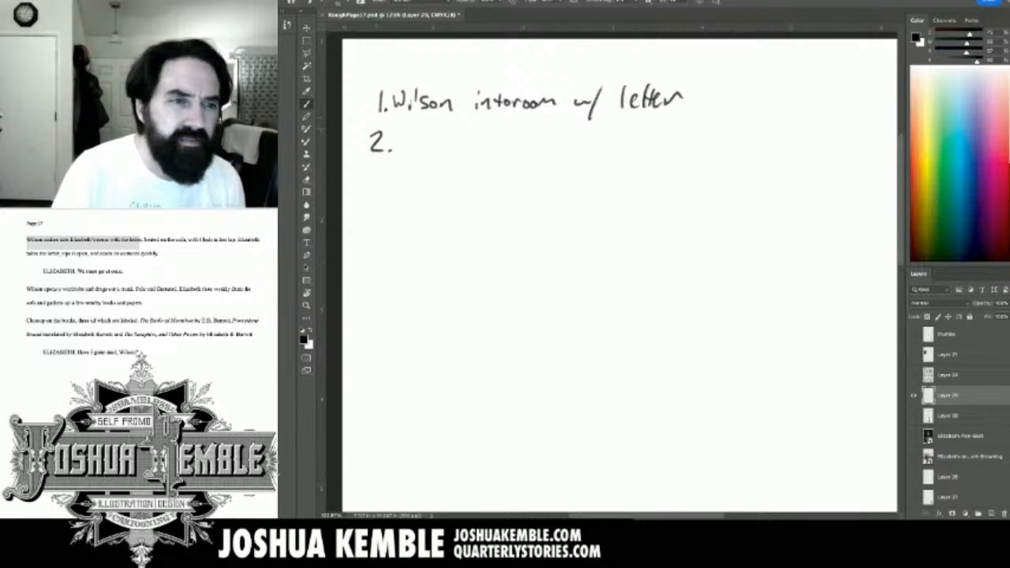
mouse_move(421, 131)
left_mouse_down()
mouse_move(415, 154)
mouse_move(415, 143)
mouse_move(437, 137)
mouse_move(427, 134)
mouse_move(430, 154)
mouse_move(439, 134)
mouse_move(449, 147)
mouse_move(458, 141)
mouse_move(446, 155)
mouse_move(497, 150)
left_mouse_up()
left_click_drag(508, 146, 535, 154)
left_click_drag(576, 132, 599, 157)
left_click_drag(609, 138, 610, 156)
mouse_move(618, 138)
left_mouse_down()
mouse_move(619, 157)
mouse_move(646, 143)
mouse_move(652, 160)
left_mouse_up()
Extend item 2 on the same line with "/flush on lap (1or2)".
mouse_move(683, 127)
left_mouse_down()
mouse_move(669, 151)
mouse_move(681, 152)
left_mouse_up()
mouse_move(694, 144)
left_mouse_down()
mouse_move(705, 155)
mouse_move(791, 153)
left_mouse_up()
left_click_drag(810, 142, 810, 153)
left_click_drag(821, 138, 817, 157)
left_click_drag(821, 139, 847, 147)
mouse_move(842, 108)
left_mouse_down()
mouse_move(838, 150)
mouse_move(870, 134)
mouse_move(881, 155)
left_mouse_up()
left_click(864, 142)
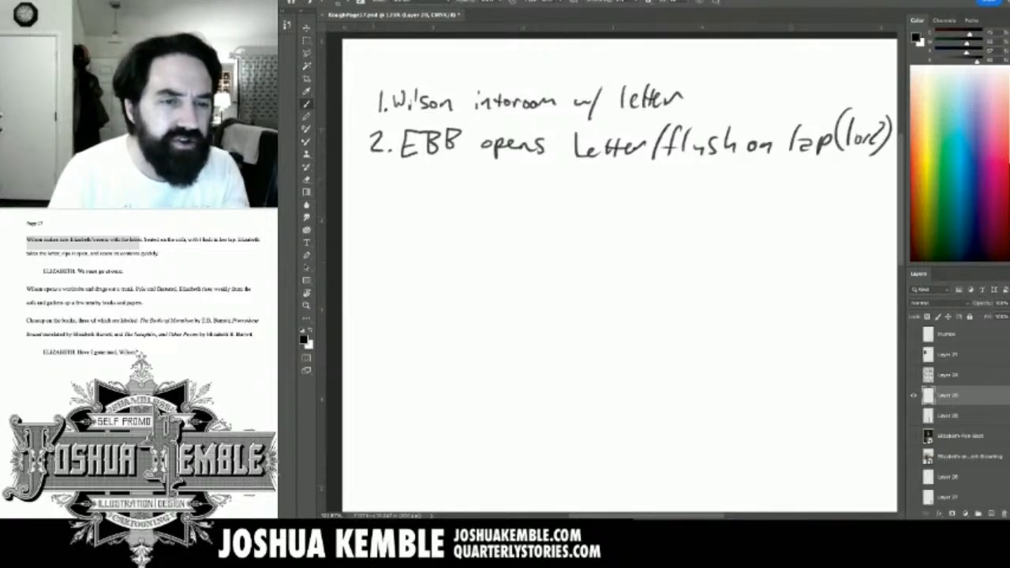
Handwrite the third item, "3. EBB scans letter / We must go at once (1or2)", below item 2.
left_click_drag(369, 171, 373, 189)
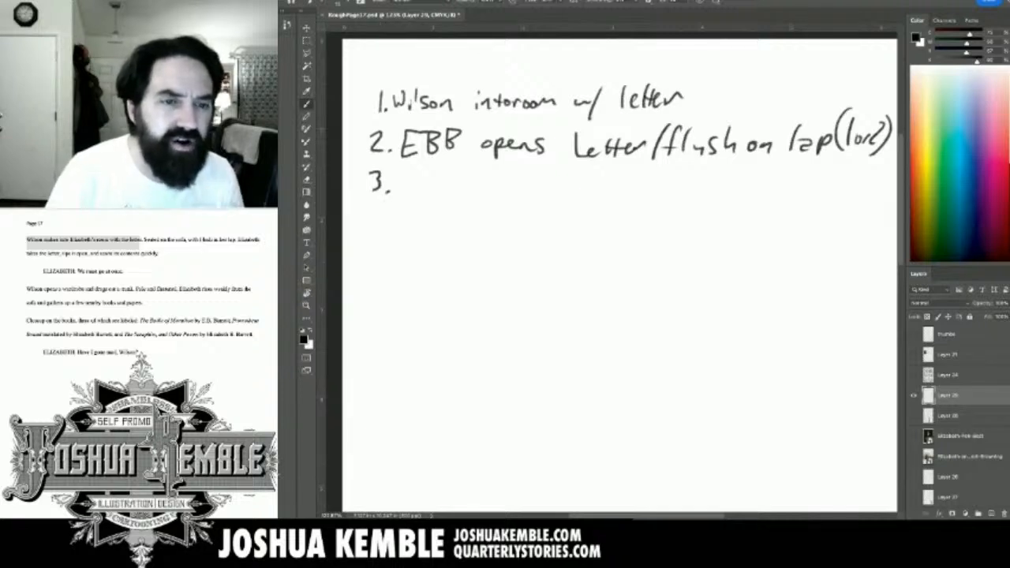
mouse_move(423, 166)
left_mouse_down()
mouse_move(416, 194)
mouse_move(414, 180)
mouse_move(434, 192)
mouse_move(432, 179)
mouse_move(488, 194)
mouse_move(540, 183)
mouse_move(604, 190)
left_mouse_up()
left_click_drag(599, 179, 646, 176)
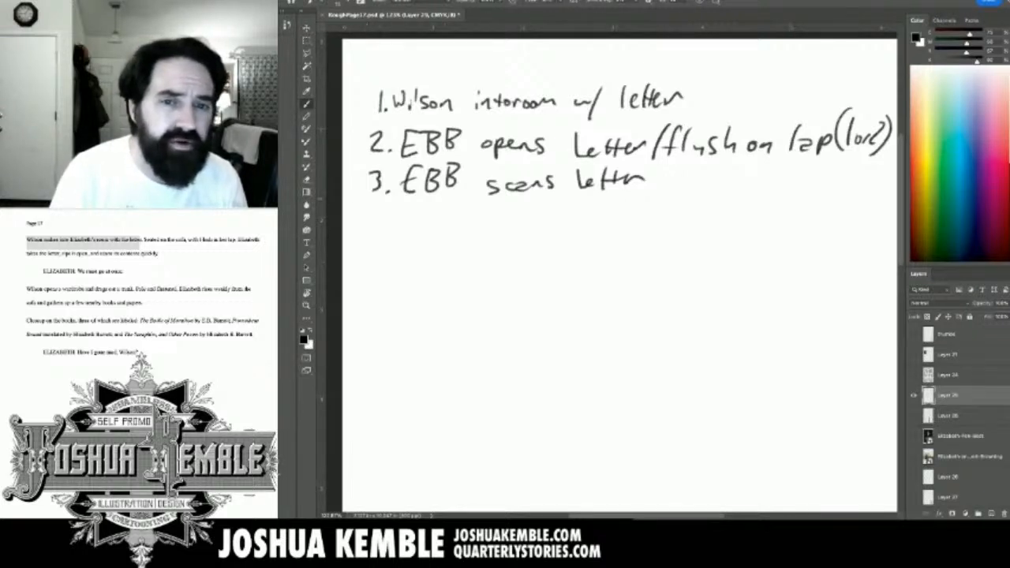
mouse_move(659, 167)
left_mouse_down()
mouse_move(648, 195)
mouse_move(694, 175)
mouse_move(712, 191)
mouse_move(761, 174)
mouse_move(753, 188)
left_mouse_up()
mouse_move(770, 166)
left_mouse_down()
mouse_move(772, 187)
mouse_move(776, 172)
mouse_move(792, 194)
mouse_move(781, 197)
left_mouse_up()
mouse_move(798, 175)
left_mouse_down()
mouse_move(812, 172)
mouse_move(812, 184)
left_mouse_up()
mouse_move(827, 163)
left_mouse_down()
mouse_move(828, 175)
mouse_move(864, 182)
left_mouse_up()
mouse_move(863, 178)
left_mouse_down()
mouse_move(879, 183)
mouse_move(711, 224)
mouse_move(737, 227)
left_mouse_up()
left_click_drag(745, 216, 768, 224)
left_click_drag(775, 198, 774, 227)
Handwrite the fourth item, "4. W open w.d. / drags trunk", below item 3.
mouse_move(536, 347)
left_mouse_down()
mouse_move(846, 221)
mouse_move(727, 244)
left_mouse_up()
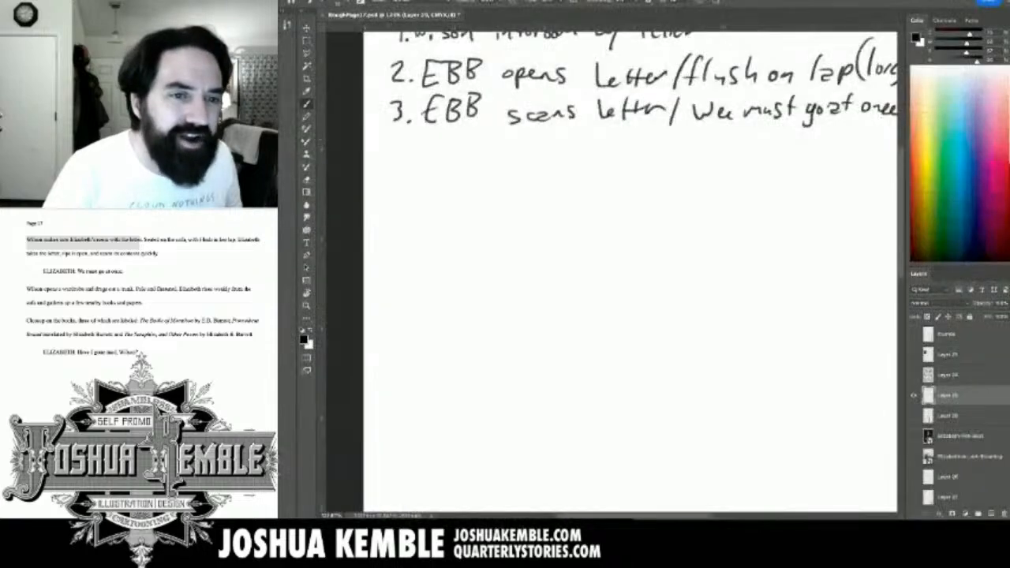
mouse_move(387, 131)
left_mouse_down()
mouse_move(393, 165)
mouse_move(438, 160)
mouse_move(442, 148)
mouse_move(487, 172)
mouse_move(582, 166)
left_mouse_up()
left_click(407, 163)
left_click_drag(581, 156, 579, 167)
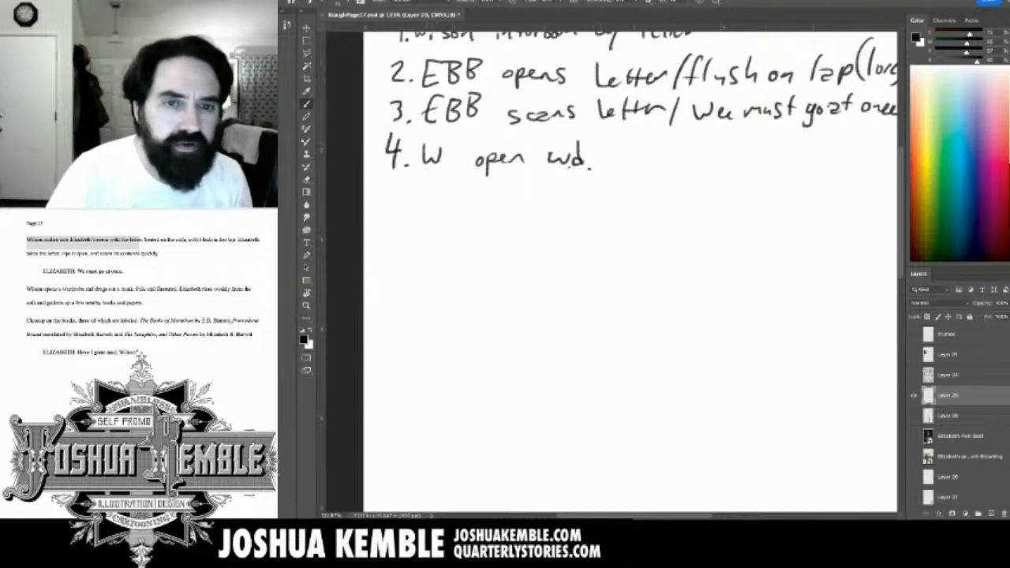
mouse_move(614, 141)
left_mouse_down()
mouse_move(598, 184)
mouse_move(620, 170)
left_mouse_up()
mouse_move(637, 169)
left_mouse_down()
mouse_move(647, 156)
mouse_move(655, 167)
mouse_move(649, 190)
left_mouse_up()
left_click_drag(680, 158, 670, 177)
mouse_move(706, 149)
left_mouse_down()
mouse_move(703, 169)
mouse_move(710, 156)
left_mouse_up()
mouse_move(708, 167)
left_mouse_down()
mouse_move(718, 156)
mouse_move(759, 165)
left_mouse_up()
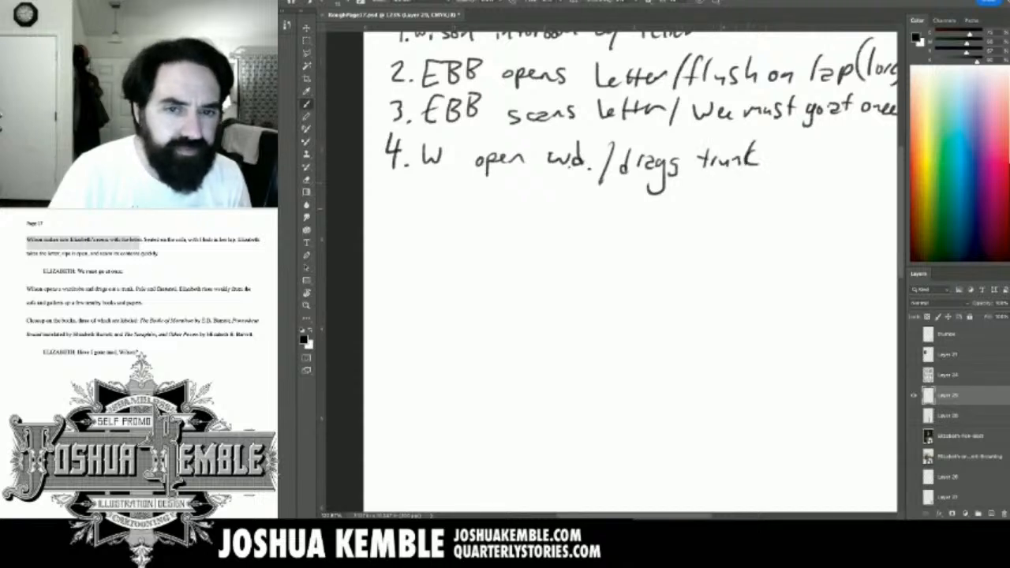
Strike out "/drags trunk" in item 4 and handwrite it as its own item, "5. drags trunk".
left_click_drag(598, 159, 759, 169)
mouse_move(399, 180)
left_mouse_down()
mouse_move(380, 207)
mouse_move(420, 197)
mouse_move(414, 207)
left_mouse_up()
mouse_move(430, 195)
left_mouse_down()
mouse_move(430, 206)
mouse_move(458, 207)
left_mouse_up()
mouse_move(470, 196)
left_mouse_down()
mouse_move(441, 221)
mouse_move(466, 207)
mouse_move(504, 208)
left_mouse_up()
left_click_drag(495, 197, 524, 197)
left_click_drag(527, 199, 557, 211)
left_click_drag(570, 198, 573, 211)
Highlight the script passage about Elizabeth gathering books and papers, and handwrite "6. EBB gathers" below item 5.
key("super+Tab")
mouse_move(135, 290)
left_mouse_down()
mouse_move(197, 290)
mouse_move(147, 303)
mouse_move(219, 291)
mouse_move(147, 303)
left_mouse_up()
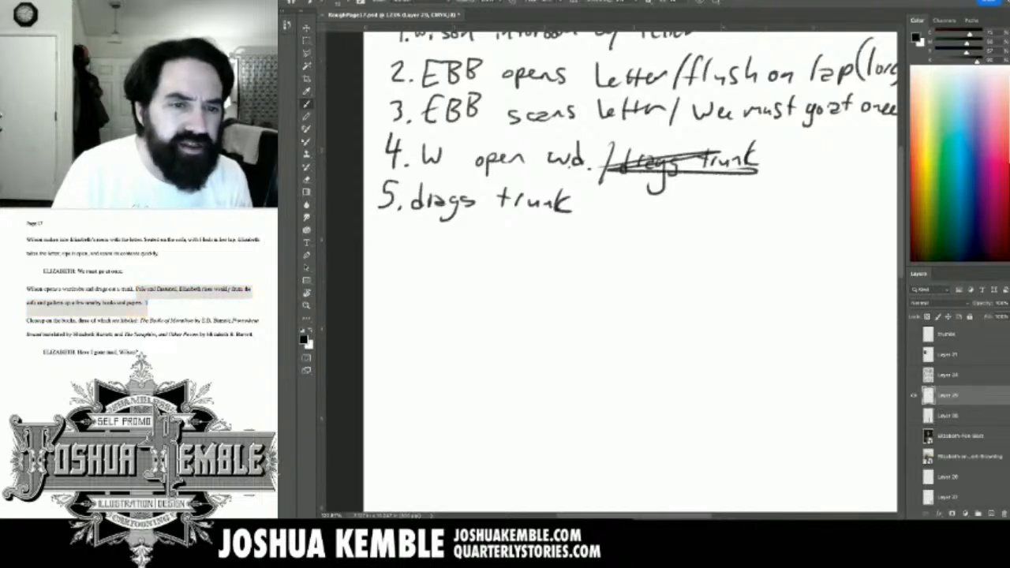
left_click(394, 223)
mouse_move(393, 224)
left_mouse_down()
mouse_move(381, 241)
mouse_move(426, 228)
mouse_move(426, 254)
mouse_move(426, 244)
left_mouse_up()
left_click_drag(434, 229, 439, 242)
left_click_drag(455, 227, 455, 247)
mouse_move(456, 227)
left_mouse_down()
mouse_move(456, 237)
mouse_move(502, 243)
mouse_move(496, 260)
left_mouse_up()
mouse_move(518, 238)
left_mouse_down()
mouse_move(494, 257)
mouse_move(524, 246)
left_mouse_up()
left_click_drag(518, 235, 532, 235)
mouse_move(536, 224)
left_mouse_down()
mouse_move(544, 244)
mouse_move(568, 248)
left_mouse_up()
Complete item 6 with "papers / books".
mouse_move(579, 234)
left_mouse_down()
mouse_move(572, 249)
mouse_move(593, 255)
left_mouse_up()
left_click_drag(594, 233, 624, 251)
left_click_drag(624, 232, 645, 241)
mouse_move(647, 243)
left_mouse_down()
mouse_move(670, 222)
mouse_move(658, 243)
left_mouse_up()
left_click_drag(700, 206, 686, 242)
left_click_drag(704, 219, 713, 241)
left_click_drag(735, 233, 729, 242)
mouse_move(746, 230)
left_mouse_down()
mouse_move(741, 242)
mouse_move(786, 246)
left_mouse_up()
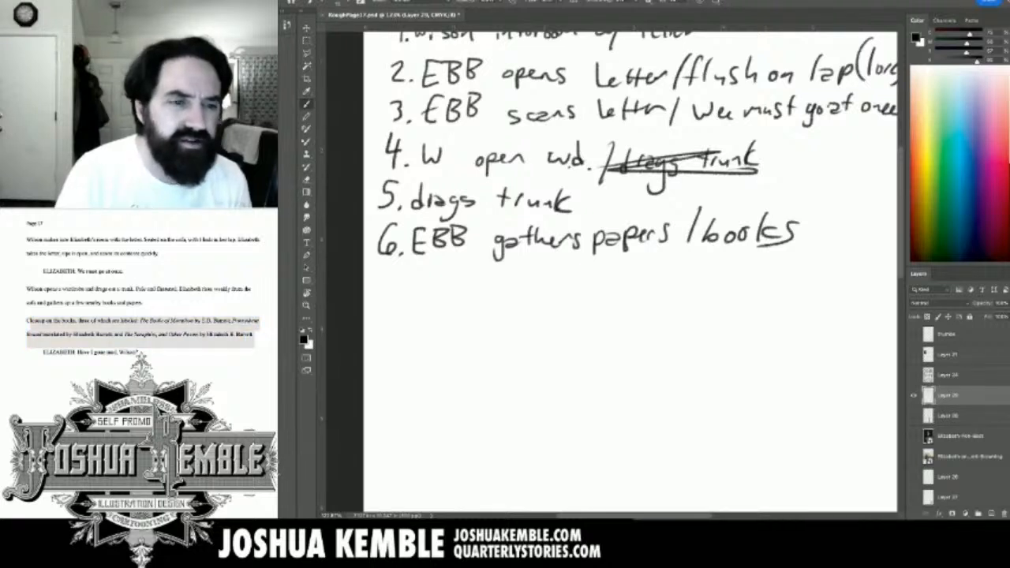
Handwrite "7. Closup on books" below item 6.
mouse_move(382, 266)
left_mouse_down()
mouse_move(402, 268)
mouse_move(385, 303)
mouse_move(401, 287)
left_mouse_up()
left_click(404, 298)
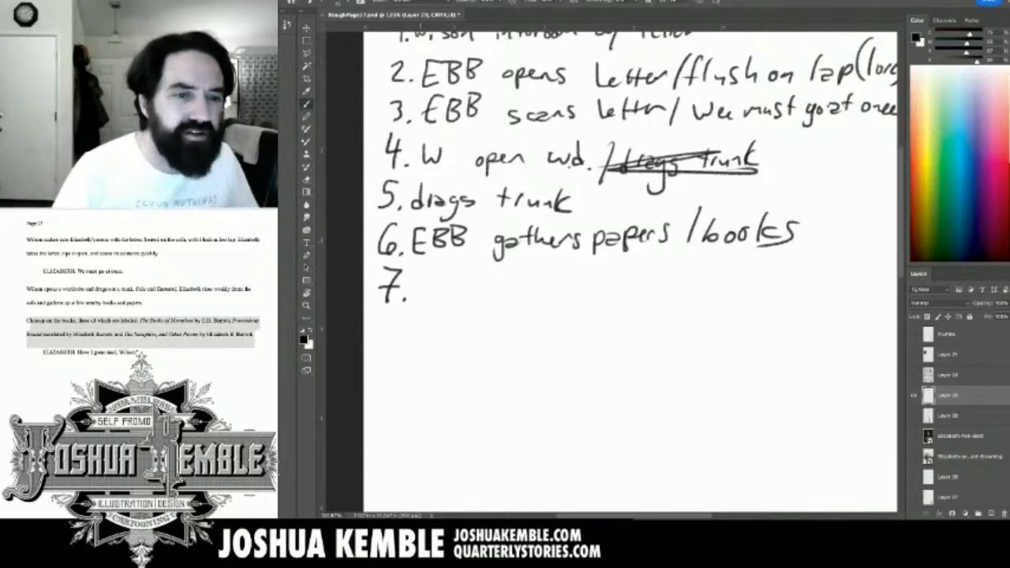
mouse_move(434, 274)
left_mouse_down()
mouse_move(422, 284)
mouse_move(437, 296)
left_mouse_up()
mouse_move(448, 269)
left_mouse_down()
mouse_move(447, 293)
mouse_move(463, 282)
left_mouse_up()
mouse_move(476, 279)
left_mouse_down()
mouse_move(465, 298)
mouse_move(492, 294)
left_mouse_up()
mouse_move(495, 284)
left_mouse_down()
mouse_move(497, 307)
mouse_move(542, 286)
mouse_move(563, 295)
left_mouse_up()
mouse_move(598, 266)
left_mouse_down()
mouse_move(597, 281)
mouse_move(620, 289)
left_mouse_up()
mouse_move(640, 274)
left_mouse_down()
mouse_move(634, 282)
mouse_move(647, 287)
mouse_move(650, 278)
left_mouse_up()
left_click_drag(650, 278, 672, 292)
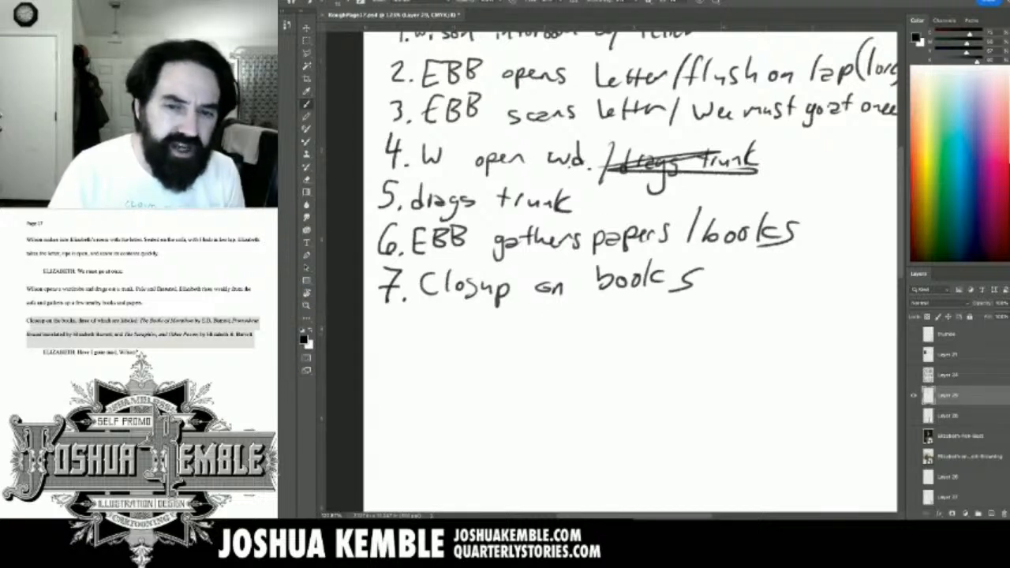
Add "(dialog)" in parentheses at the end of item 7.
left_click_drag(721, 271, 716, 301)
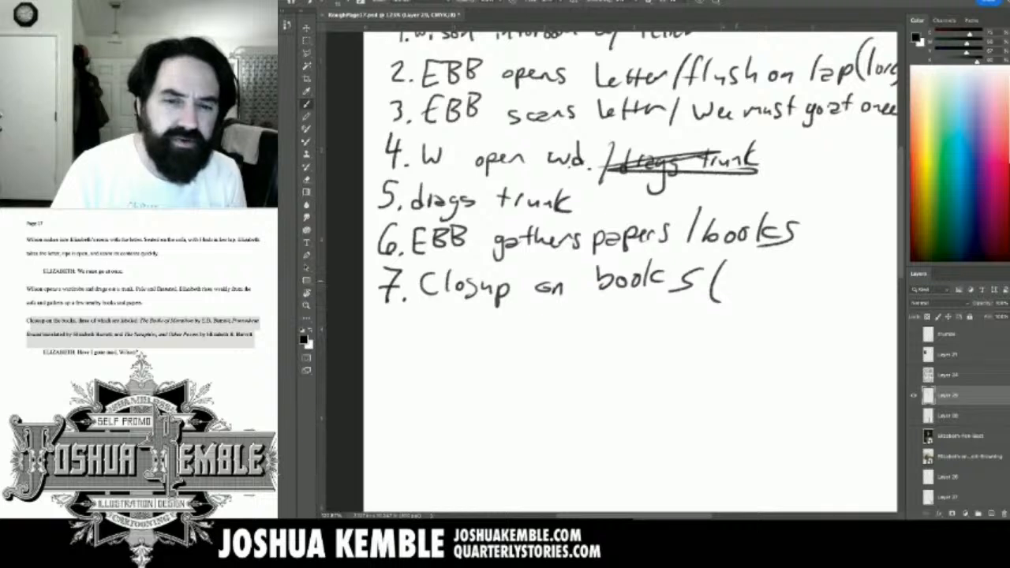
left_click_drag(741, 269, 742, 292)
mouse_move(750, 284)
left_mouse_down()
mouse_move(750, 294)
mouse_move(770, 290)
left_mouse_up()
mouse_move(776, 262)
left_mouse_down()
mouse_move(792, 283)
mouse_move(787, 307)
left_mouse_up()
left_click_drag(812, 257, 813, 298)
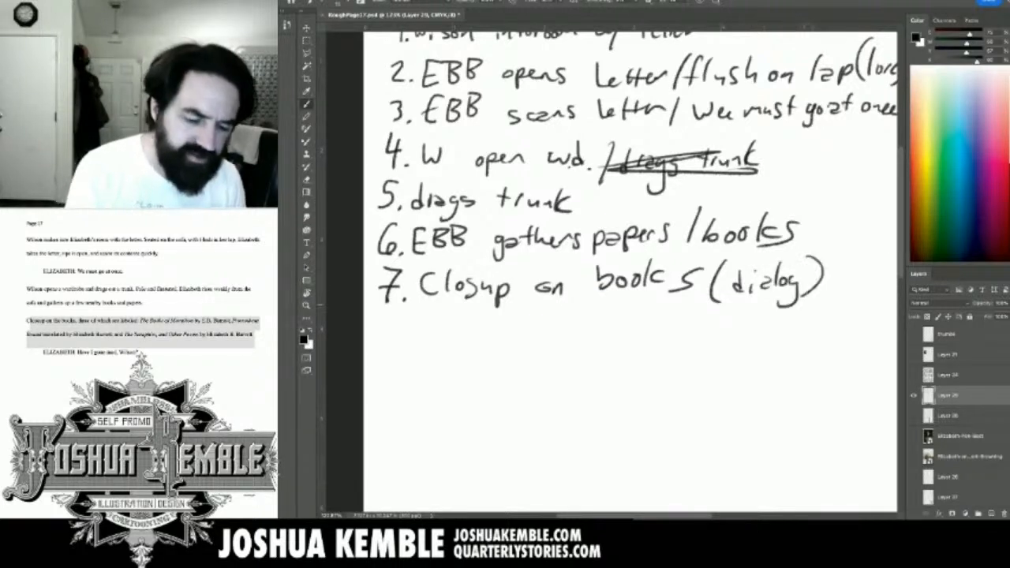
Rename the layer holding the handwritten panel notes as "list".
key("ctrl+0")
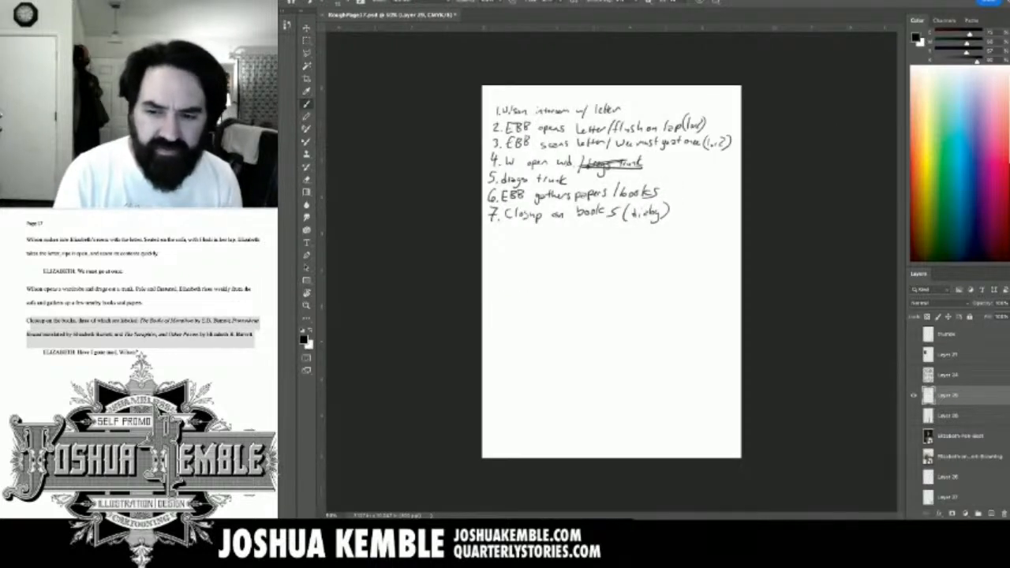
double_click(948, 394)
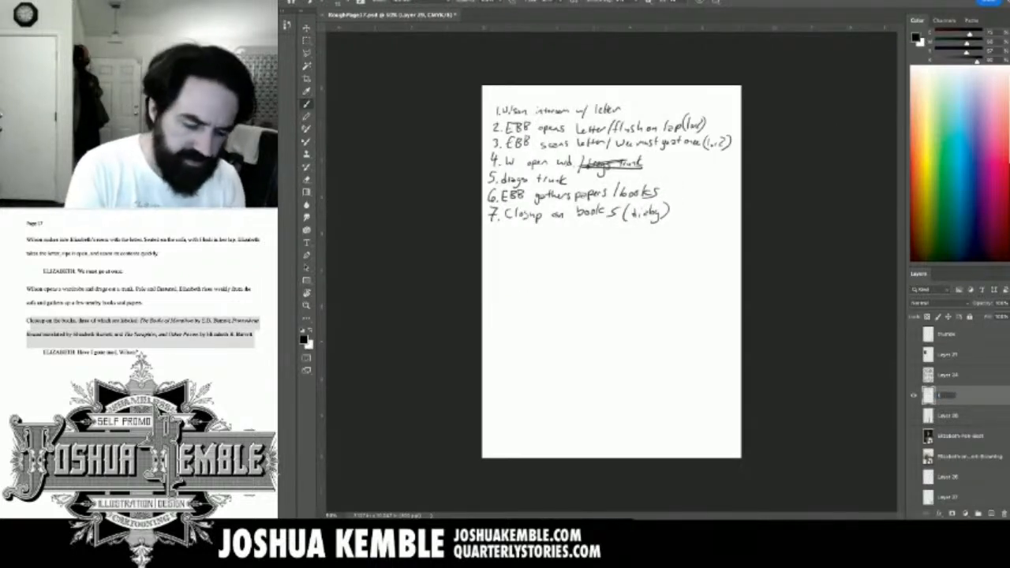
type("no")
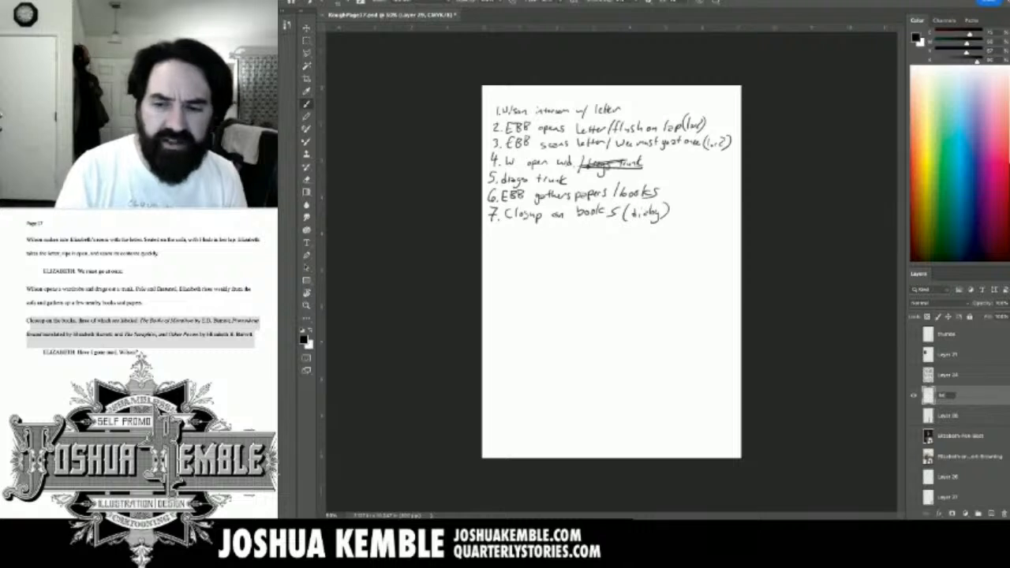
key("Return")
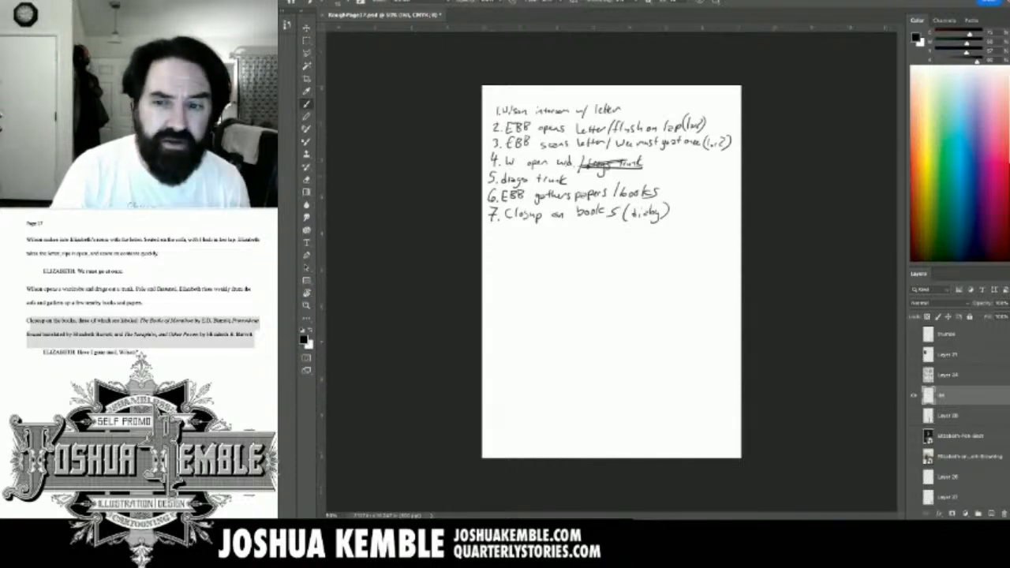
Add a new layer named "thumbs" above the list layer and save the document.
scroll(599, 193, "up", 5)
scroll(599, 272, "down", 3)
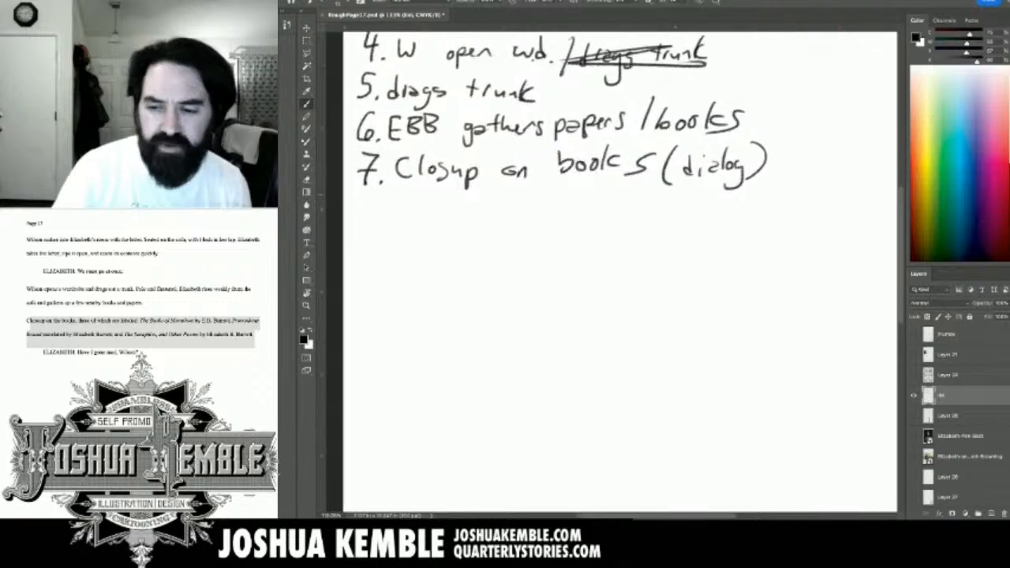
key("ctrl+alt+shift+n")
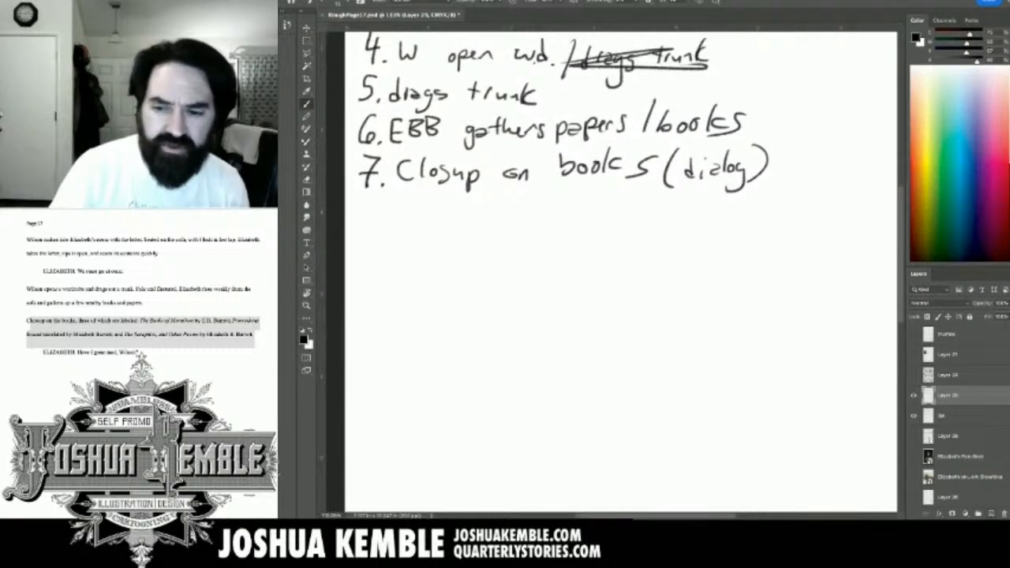
double_click(947, 395)
type("thumbs")
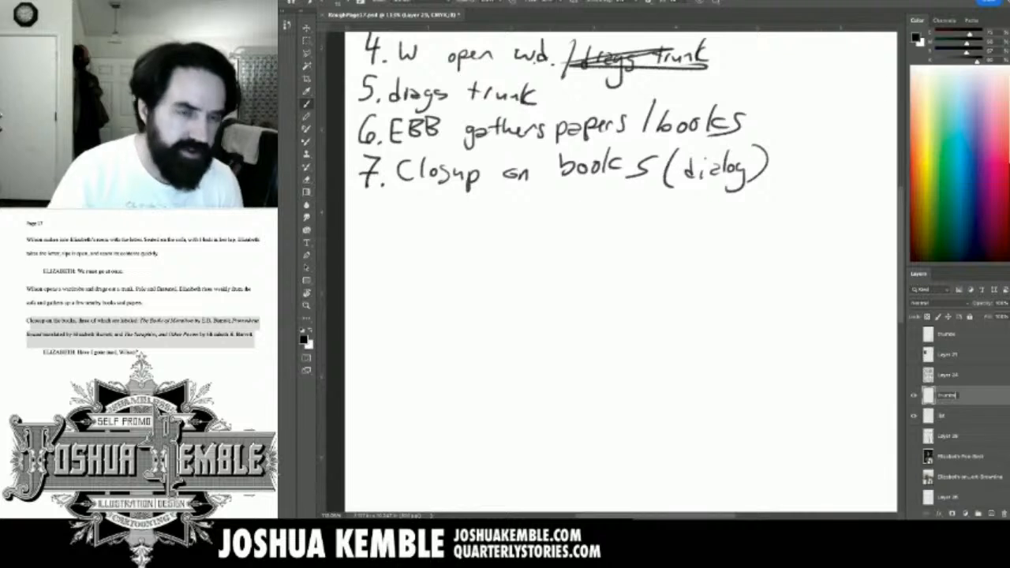
key("Return")
key("ctrl+s")
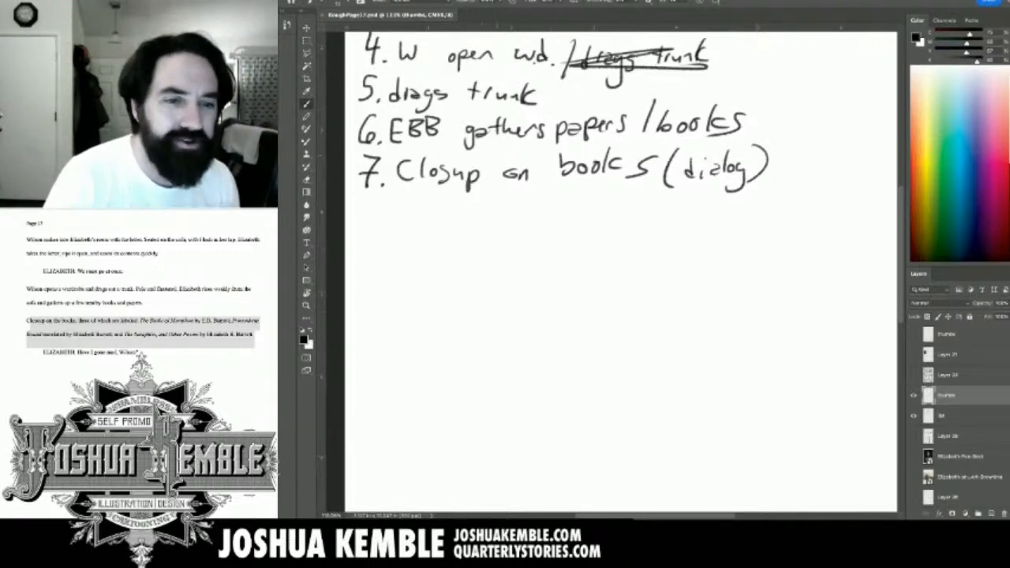
Draw a rectangular page outline for the thumbnail layout in the empty area below the list.
left_click_drag(414, 224, 412, 407)
mouse_move(419, 221)
left_mouse_down()
mouse_move(593, 214)
mouse_move(556, 417)
mouse_move(545, 412)
mouse_move(560, 369)
mouse_move(555, 326)
mouse_move(599, 229)
mouse_move(631, 414)
left_mouse_up()
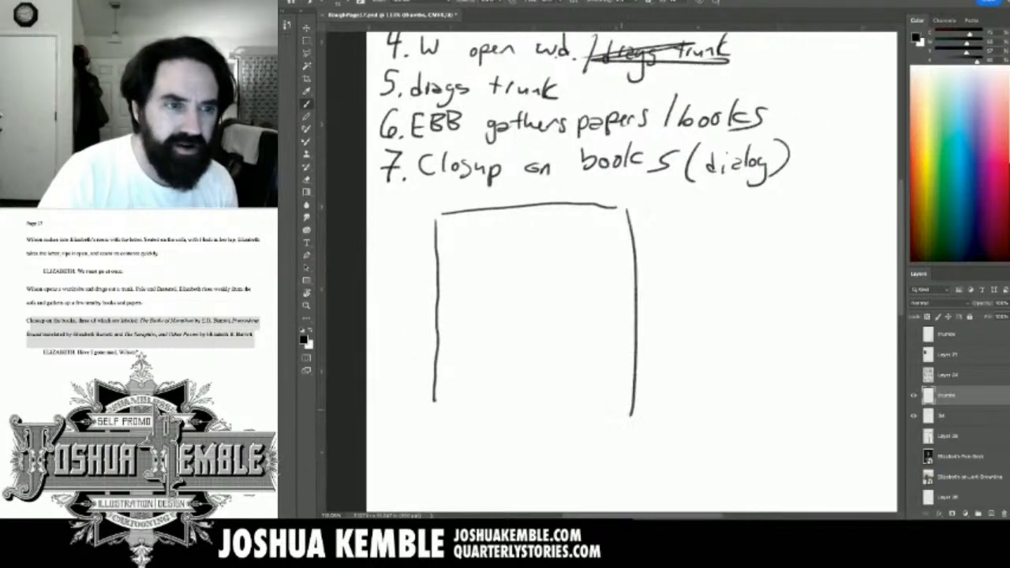
mouse_move(434, 391)
left_mouse_down()
mouse_move(433, 438)
mouse_move(652, 427)
left_mouse_up()
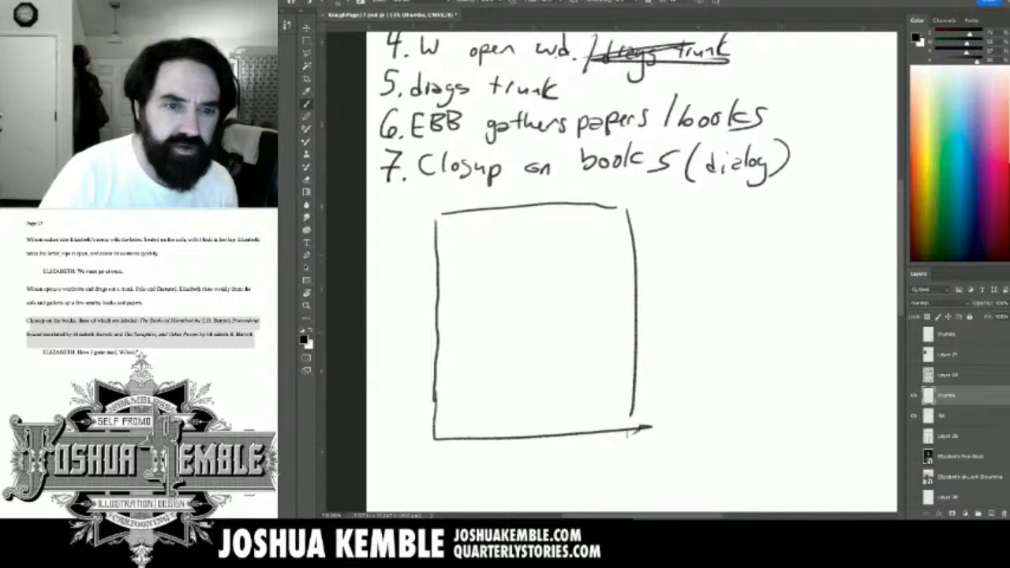
Draw the first panel in the thumbnail's upper-left corner and rough in its figures and doorway.
mouse_move(447, 226)
left_mouse_down()
mouse_move(448, 272)
mouse_move(496, 276)
mouse_move(511, 276)
mouse_move(484, 226)
mouse_move(601, 224)
left_mouse_up()
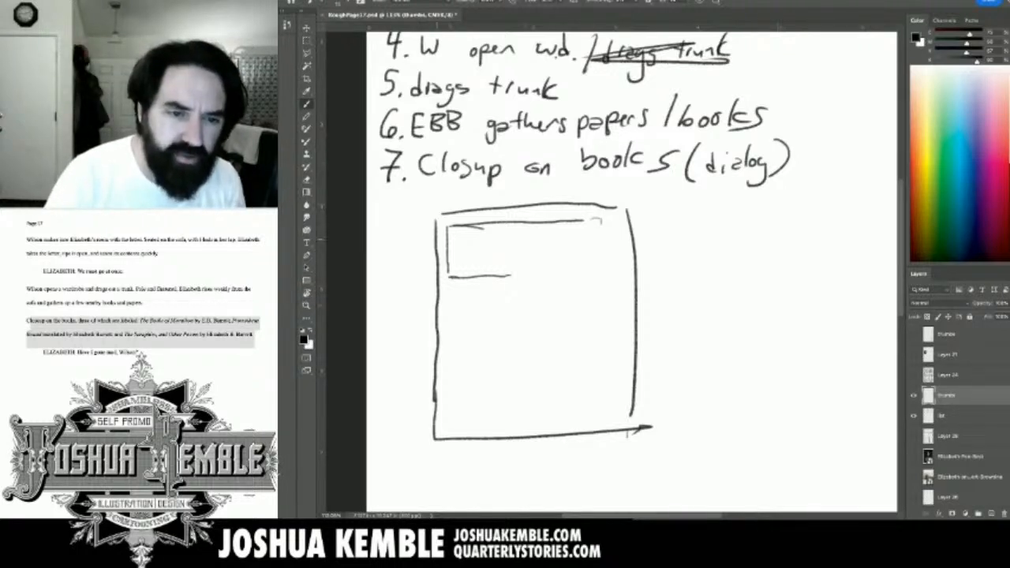
mouse_move(466, 238)
left_mouse_down()
mouse_move(476, 257)
mouse_move(491, 248)
mouse_move(449, 269)
mouse_move(465, 254)
mouse_move(454, 250)
mouse_move(453, 265)
mouse_move(473, 274)
left_mouse_up()
left_click_drag(472, 264, 475, 273)
mouse_move(500, 242)
left_mouse_down()
mouse_move(496, 270)
mouse_move(504, 232)
mouse_move(502, 263)
mouse_move(497, 271)
mouse_move(485, 260)
mouse_move(490, 268)
left_mouse_up()
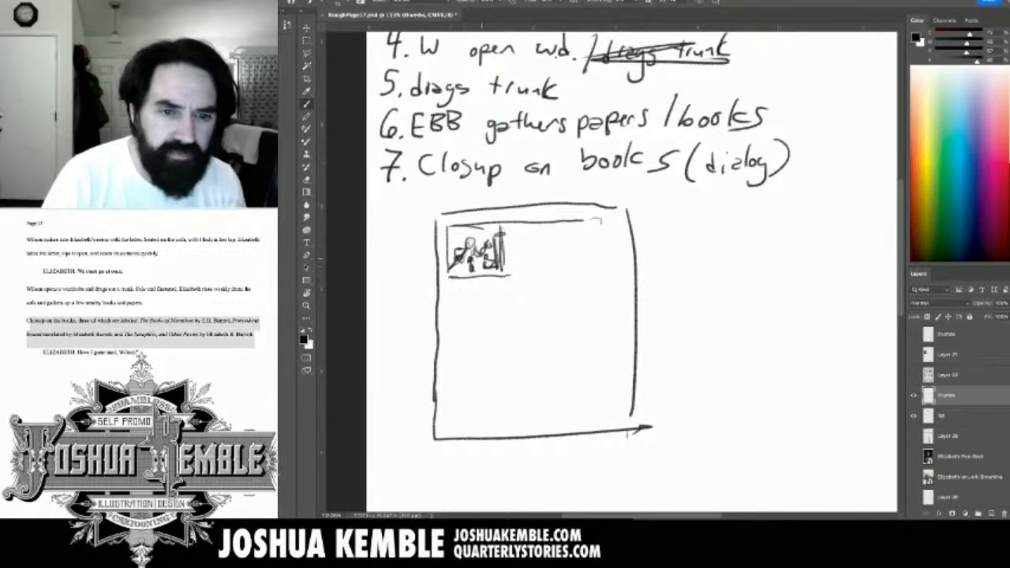
left_click_drag(457, 238, 497, 229)
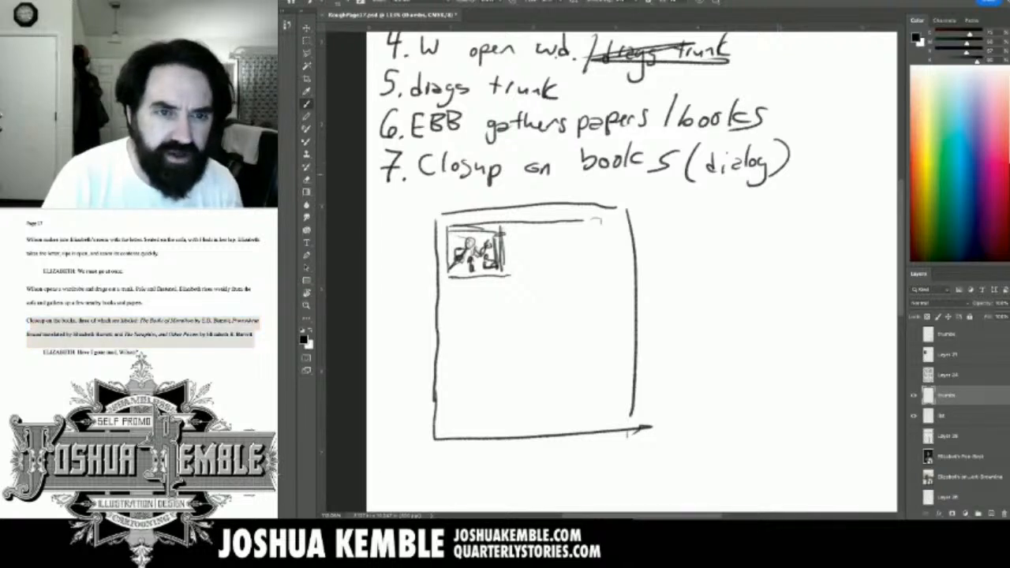
Draw a second panel beside the first and rough in the figures around the sofa.
mouse_move(523, 234)
left_mouse_down()
mouse_move(504, 398)
mouse_move(497, 254)
mouse_move(495, 292)
mouse_move(527, 292)
mouse_move(557, 259)
mouse_move(505, 231)
mouse_move(504, 266)
left_mouse_up()
scroll(484, 269, "up", 5)
left_click_drag(505, 315, 513, 214)
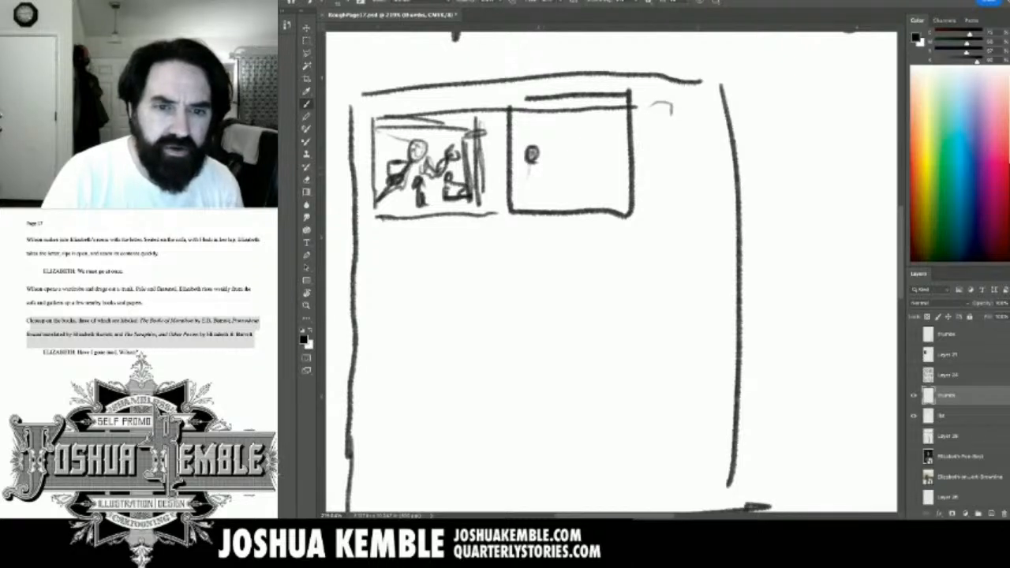
mouse_move(534, 163)
left_mouse_down()
mouse_move(531, 188)
mouse_move(541, 190)
mouse_move(557, 166)
mouse_move(549, 160)
mouse_move(573, 153)
mouse_move(585, 198)
left_mouse_up()
mouse_move(573, 164)
left_mouse_down()
mouse_move(579, 198)
mouse_move(554, 187)
mouse_move(550, 204)
mouse_move(572, 186)
mouse_move(536, 193)
mouse_move(592, 166)
mouse_move(607, 208)
left_mouse_up()
left_click_drag(533, 189, 526, 210)
left_click_drag(532, 143, 524, 147)
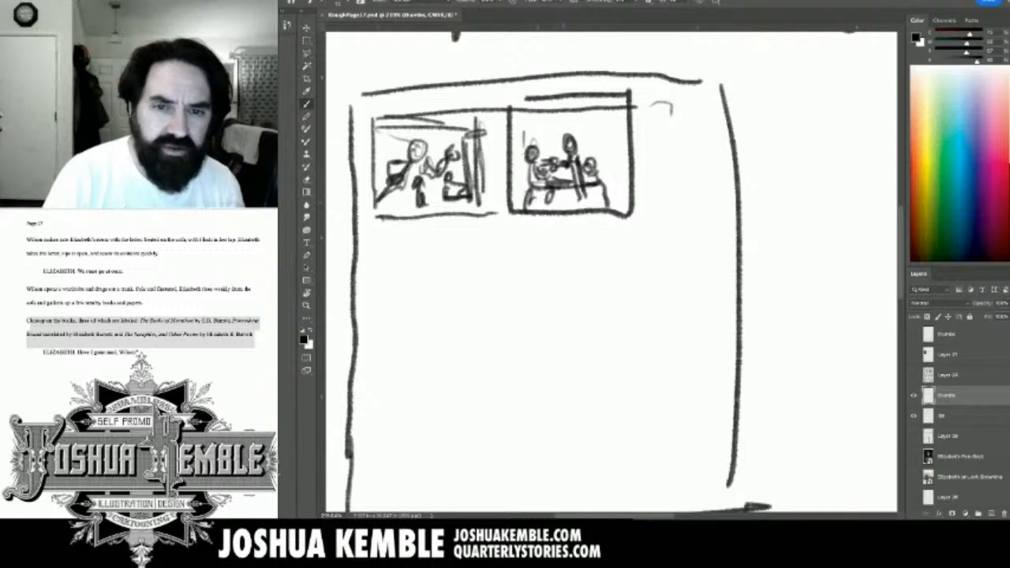
Draw a narrow third panel at the end of the top row and rough in the figure holding the letter.
left_click_drag(651, 102, 730, 212)
left_click_drag(718, 120, 729, 212)
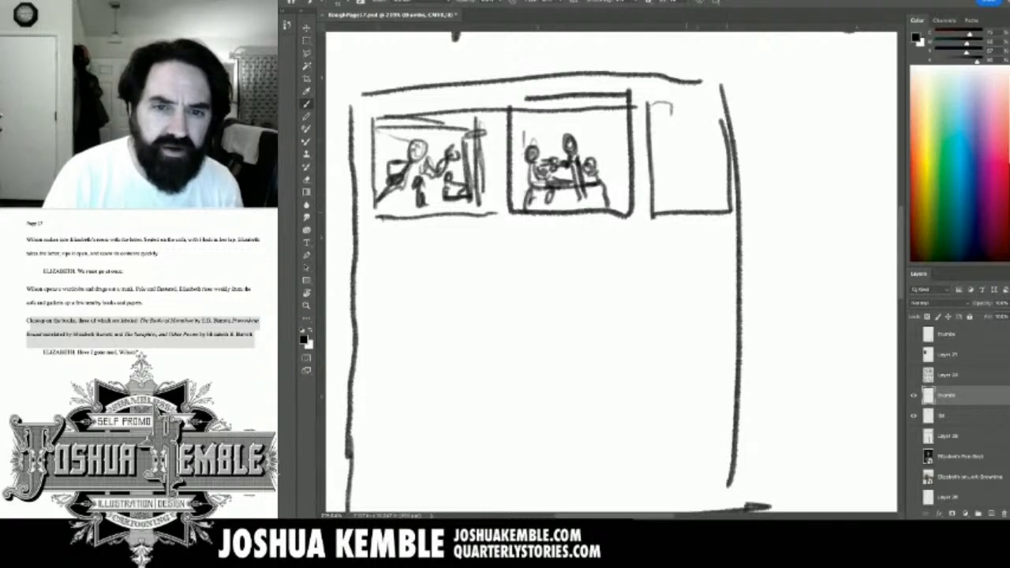
left_click_drag(655, 104, 718, 111)
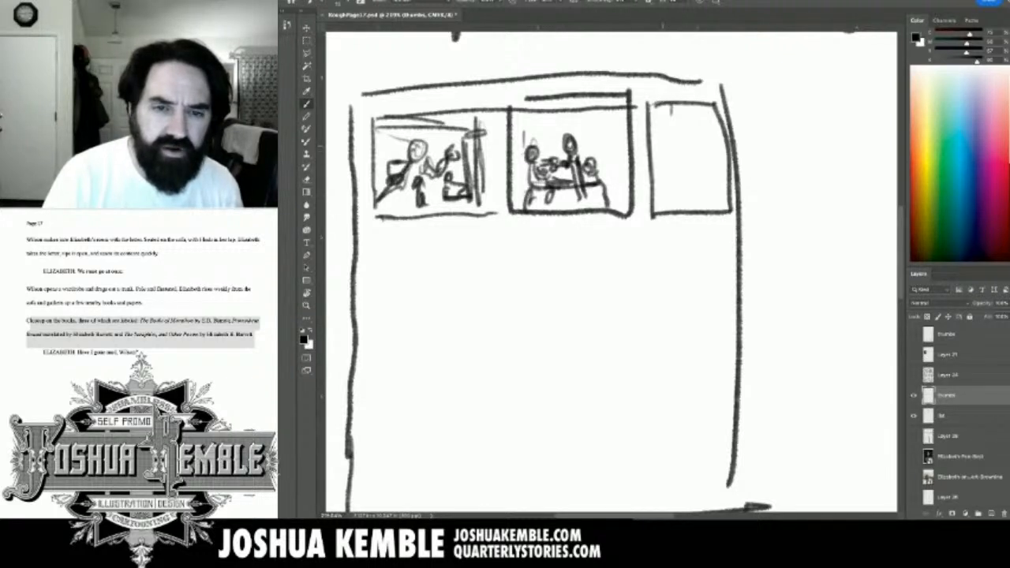
mouse_move(664, 155)
left_mouse_down()
mouse_move(687, 143)
mouse_move(689, 164)
mouse_move(702, 169)
mouse_move(687, 163)
mouse_move(680, 195)
mouse_move(688, 185)
mouse_move(661, 184)
mouse_move(696, 179)
mouse_move(710, 157)
left_mouse_up()
mouse_move(687, 182)
left_mouse_down()
mouse_move(716, 149)
mouse_move(715, 159)
mouse_move(705, 142)
mouse_move(652, 162)
left_mouse_up()
mouse_move(650, 158)
left_mouse_down()
mouse_move(667, 202)
mouse_move(676, 199)
left_mouse_up()
left_click_drag(694, 188, 705, 206)
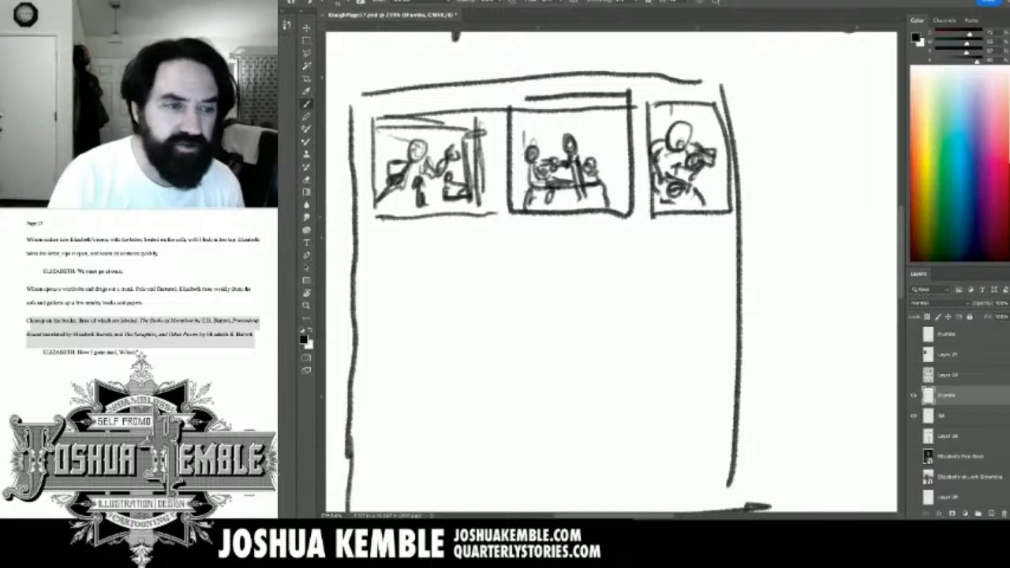
Draw a roughly square fourth panel frame below the first panel to start the second row.
left_click_drag(611, 315, 635, 243)
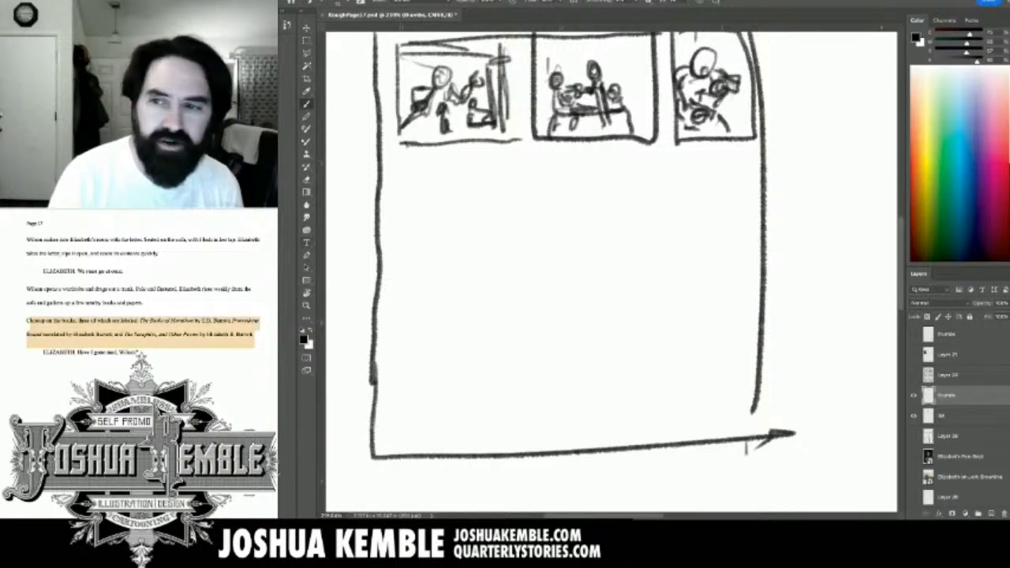
left_click(27, 368)
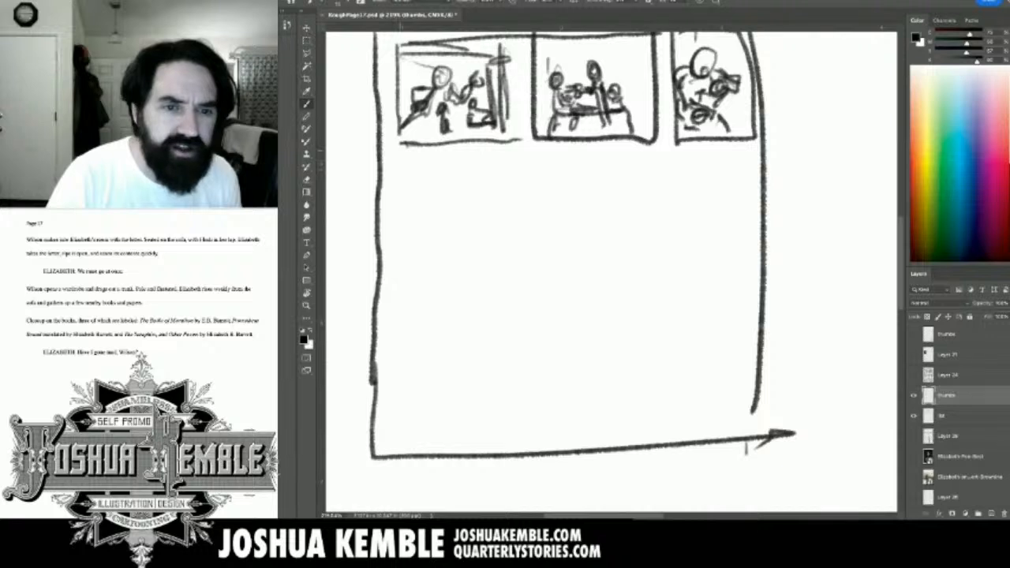
left_click_drag(406, 159, 509, 160)
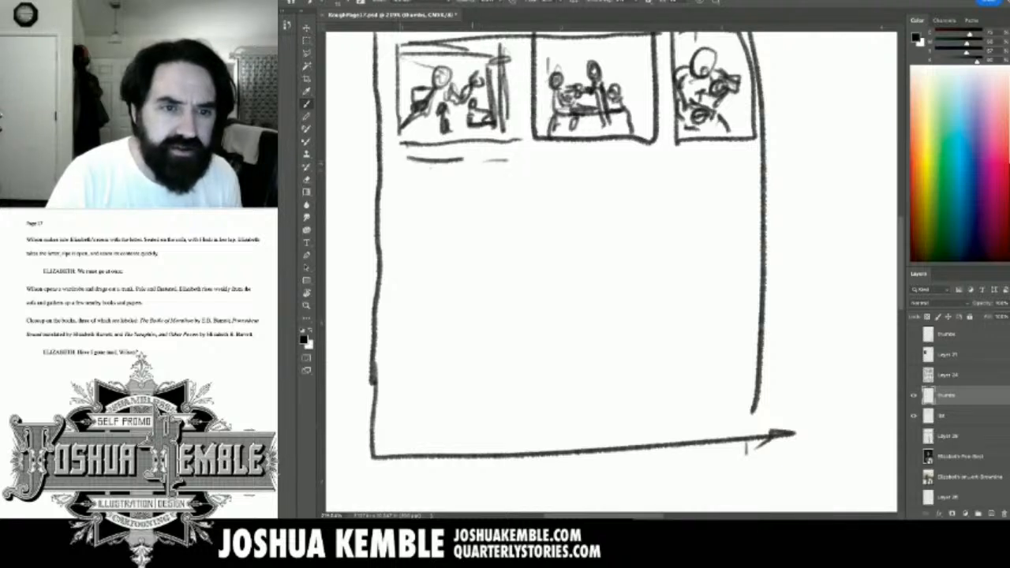
mouse_move(394, 164)
left_mouse_down()
mouse_move(405, 280)
mouse_move(489, 278)
mouse_move(524, 168)
left_mouse_up()
left_click_drag(441, 166, 528, 163)
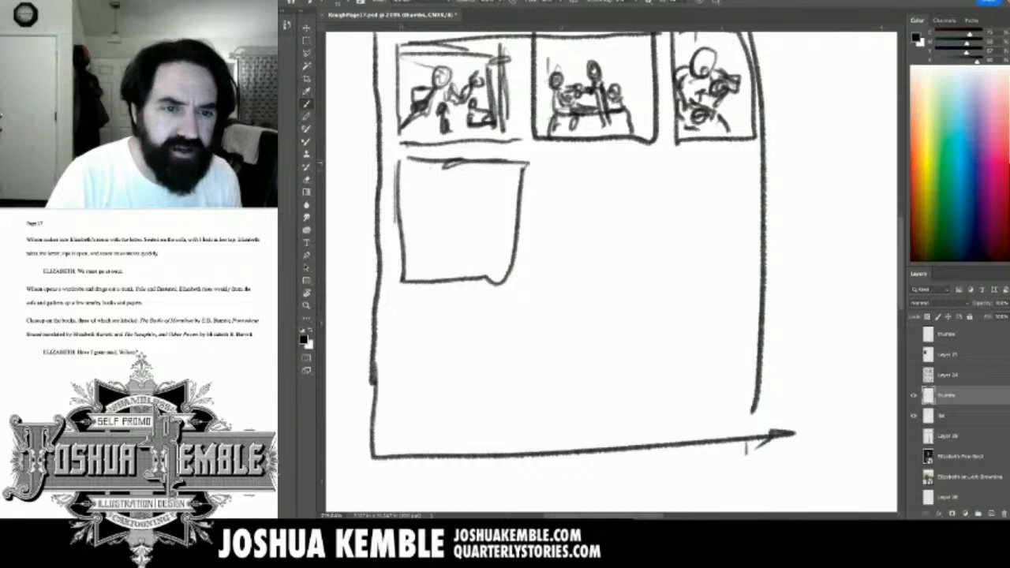
Rough in the arched central form and the surrounding blocky shapes inside the fourth panel.
mouse_move(444, 195)
left_mouse_down()
mouse_move(440, 210)
mouse_move(446, 186)
mouse_move(476, 186)
mouse_move(486, 221)
mouse_move(456, 223)
mouse_move(465, 235)
mouse_move(454, 238)
mouse_move(504, 234)
mouse_move(497, 254)
left_mouse_up()
left_click_drag(426, 241, 426, 255)
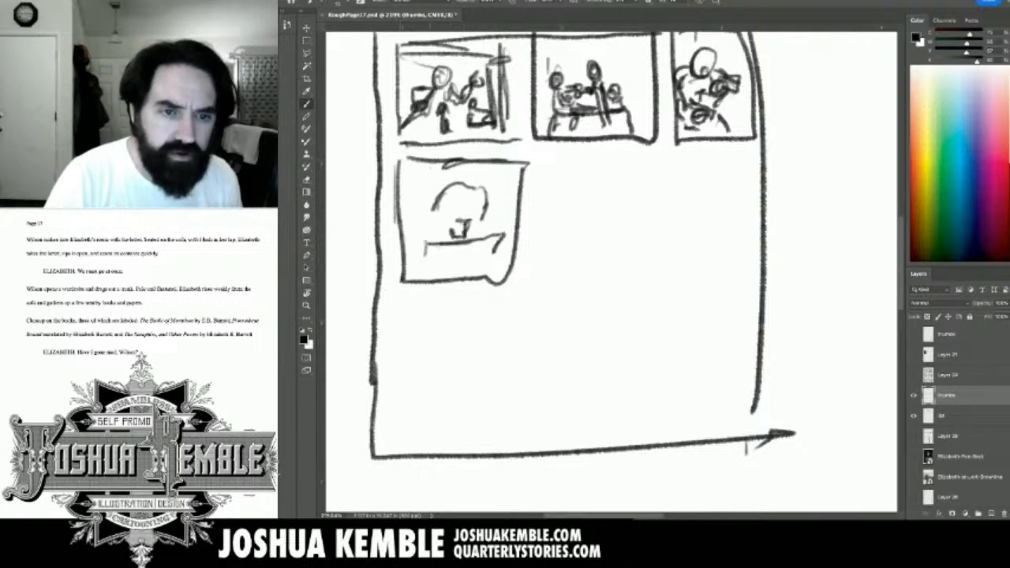
mouse_move(434, 220)
left_mouse_down()
mouse_move(484, 224)
mouse_move(419, 223)
mouse_move(420, 243)
mouse_move(432, 240)
mouse_move(418, 249)
mouse_move(441, 262)
mouse_move(513, 262)
left_mouse_up()
left_click_drag(482, 213, 482, 230)
left_click_drag(492, 190, 493, 220)
left_click_drag(494, 221, 494, 234)
left_click_drag(421, 188, 440, 185)
left_click_drag(440, 185, 412, 214)
mouse_move(449, 168)
left_mouse_down()
mouse_move(438, 180)
mouse_move(502, 193)
left_mouse_up()
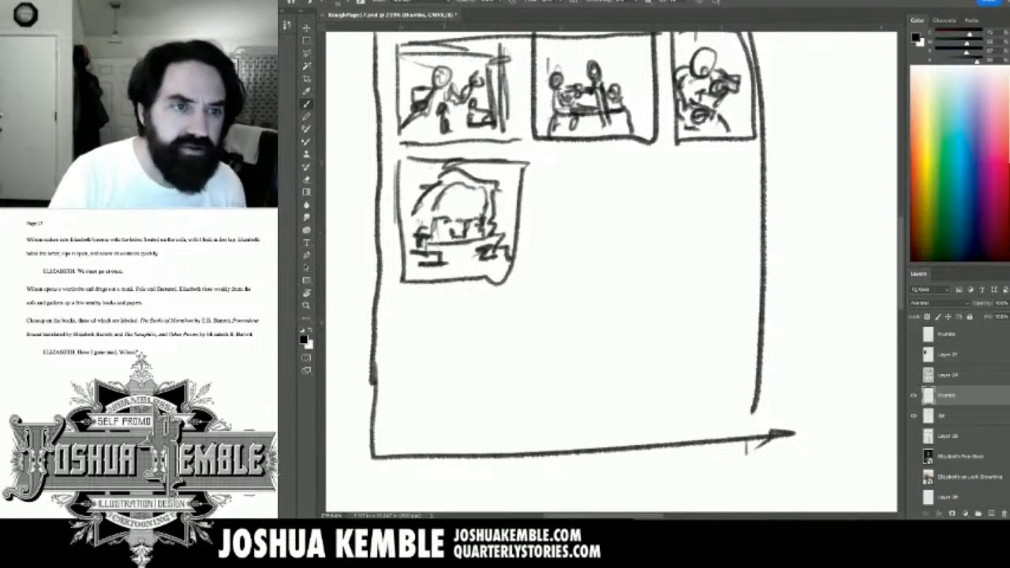
Duplicate the fourth panel sketch directly beside the original as the fifth panel, and clear the selection.
key("m")
left_click_drag(386, 152, 544, 311)
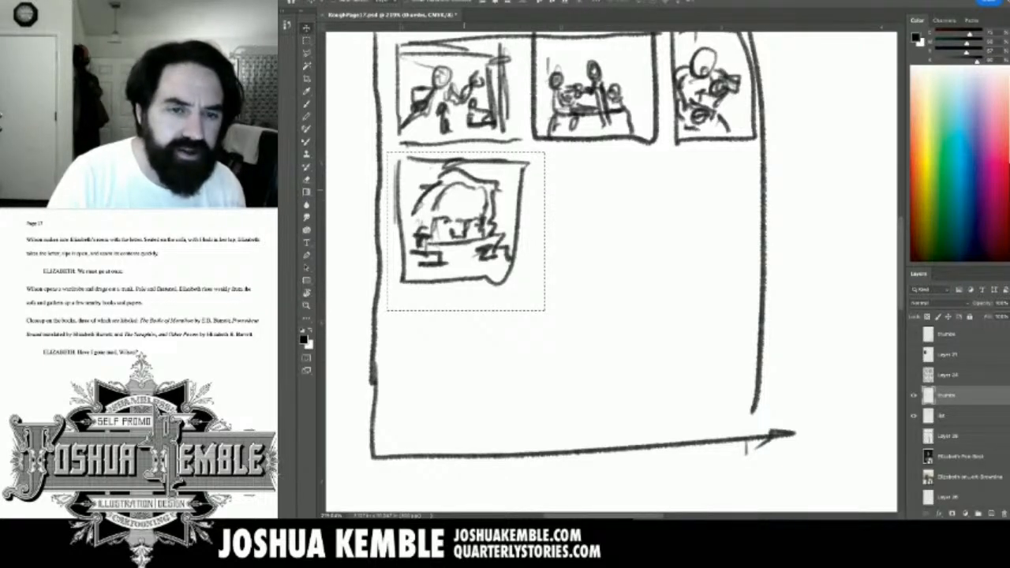
left_click_drag(464, 189, 492, 184)
key("ctrl+z")
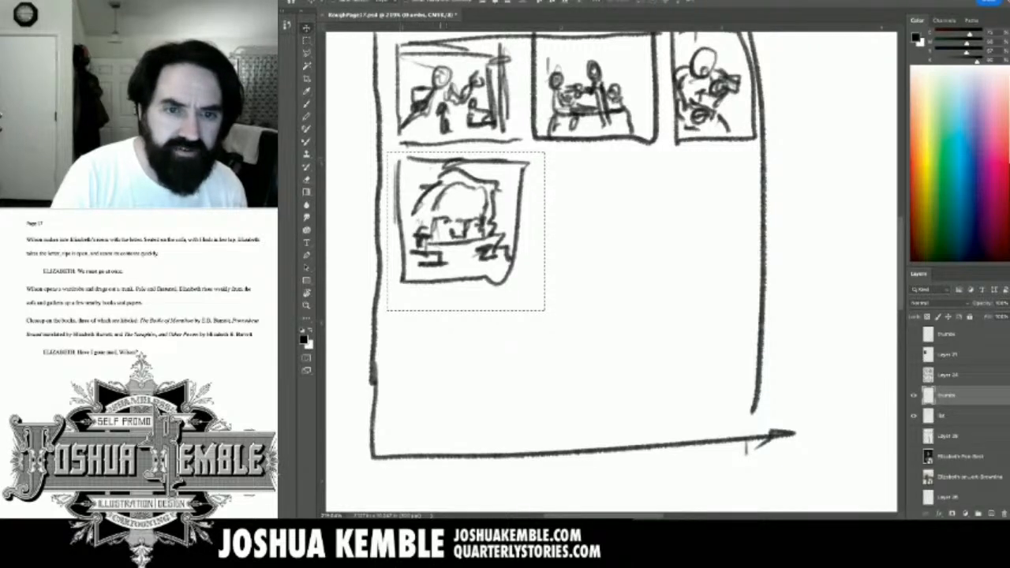
left_click_drag(446, 225, 586, 225)
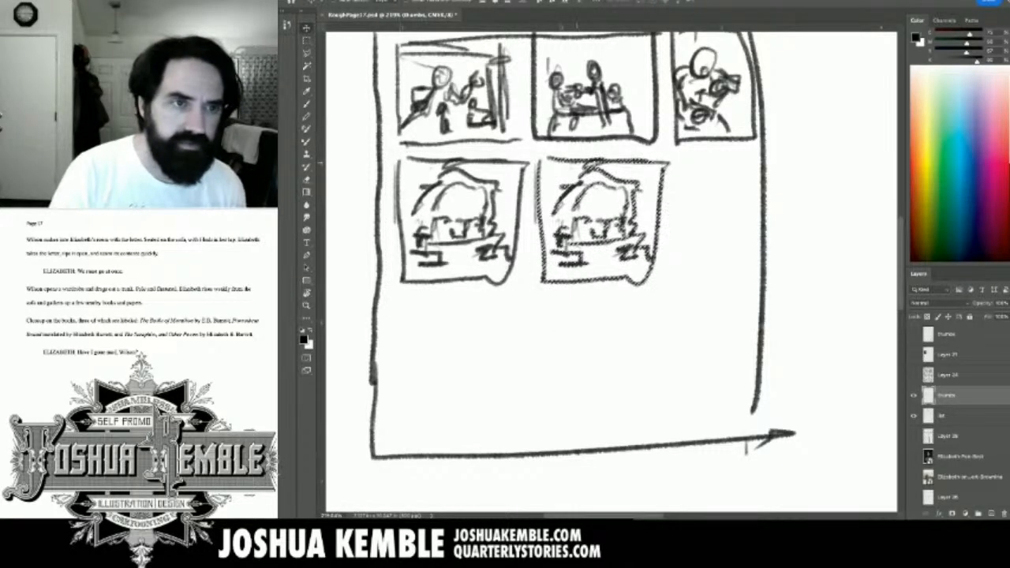
key("m")
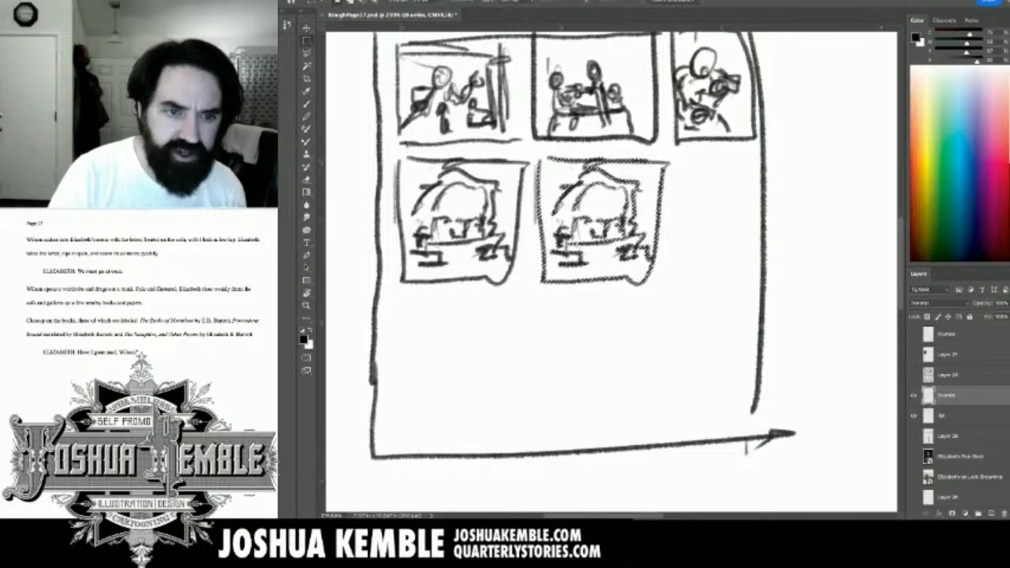
key("e")
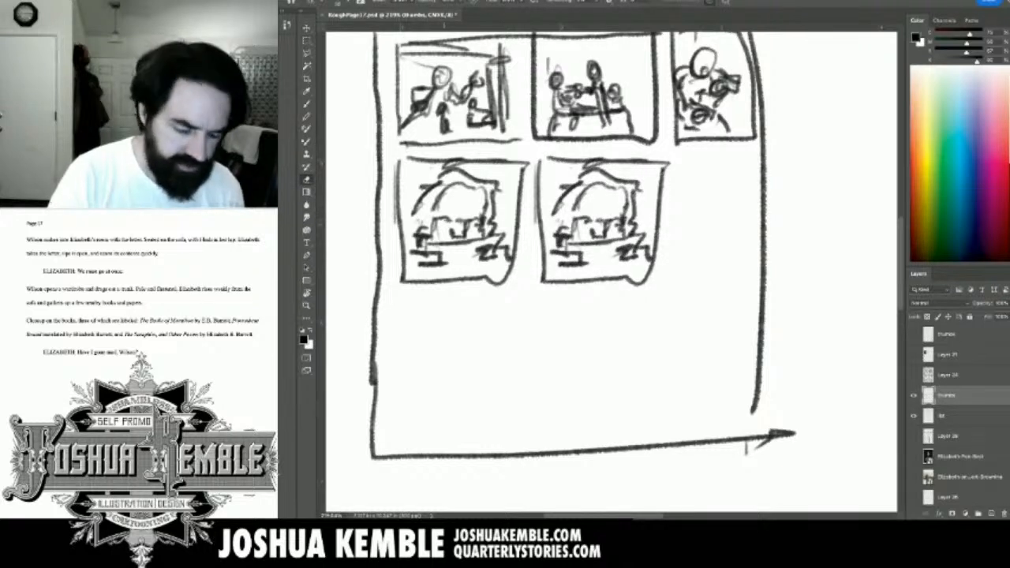
Review the handwritten numbered panel list above the thumbnails to check which story beats come next.
key("b")
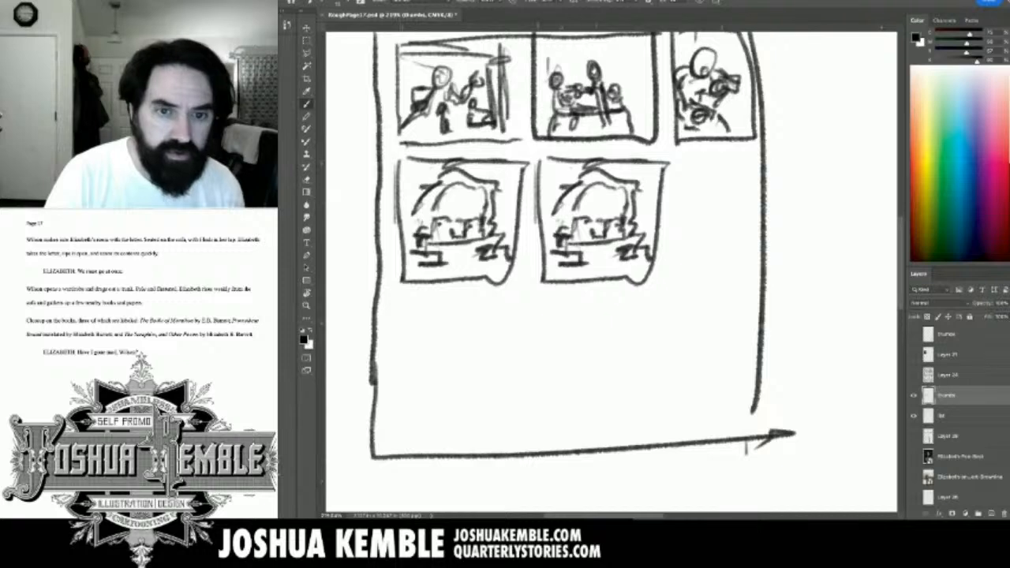
key("e")
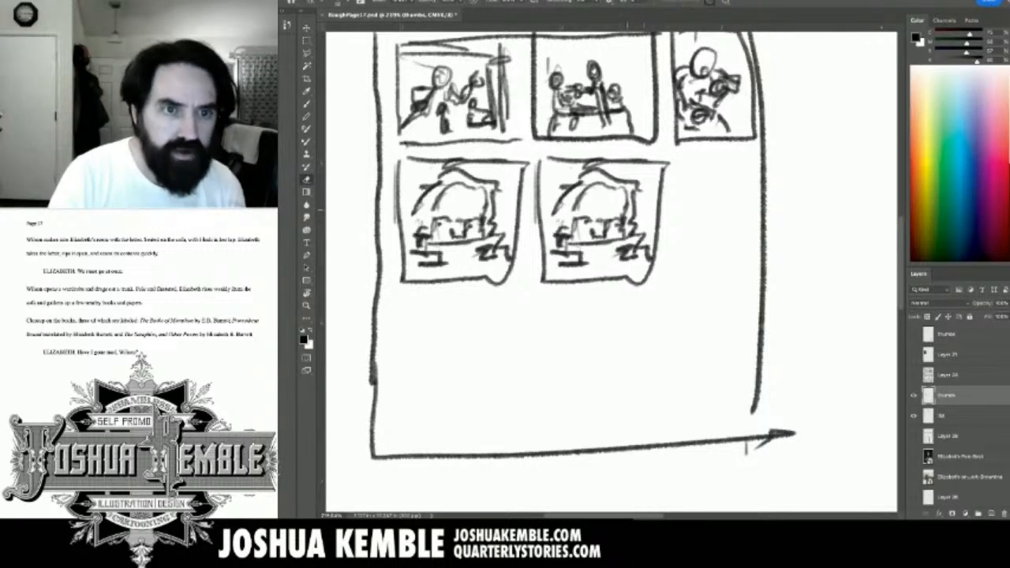
scroll(611, 272, "up", 8)
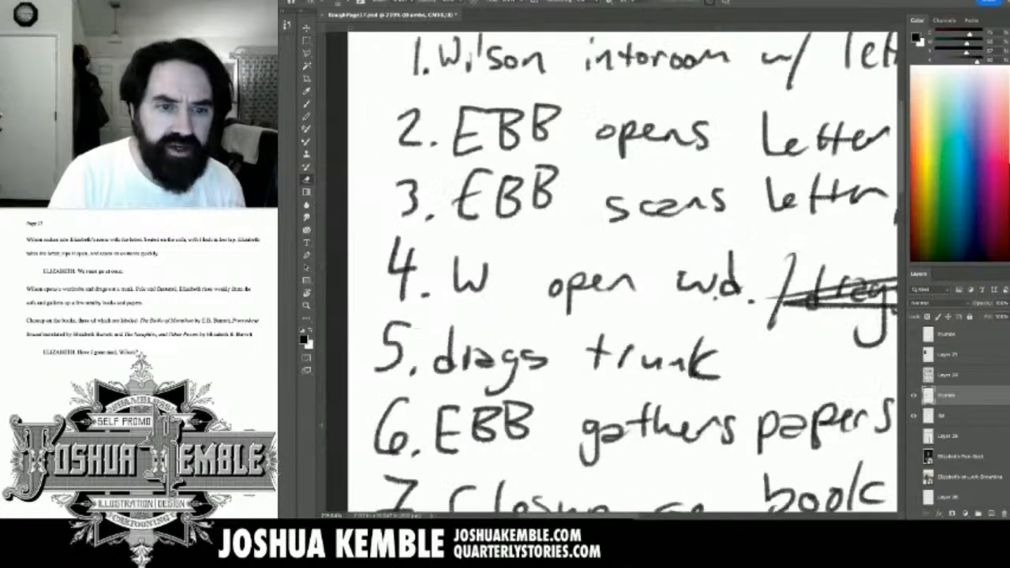
scroll(611, 272, "right", 2)
scroll(611, 272, "left", 2)
scroll(611, 273, "down", 6)
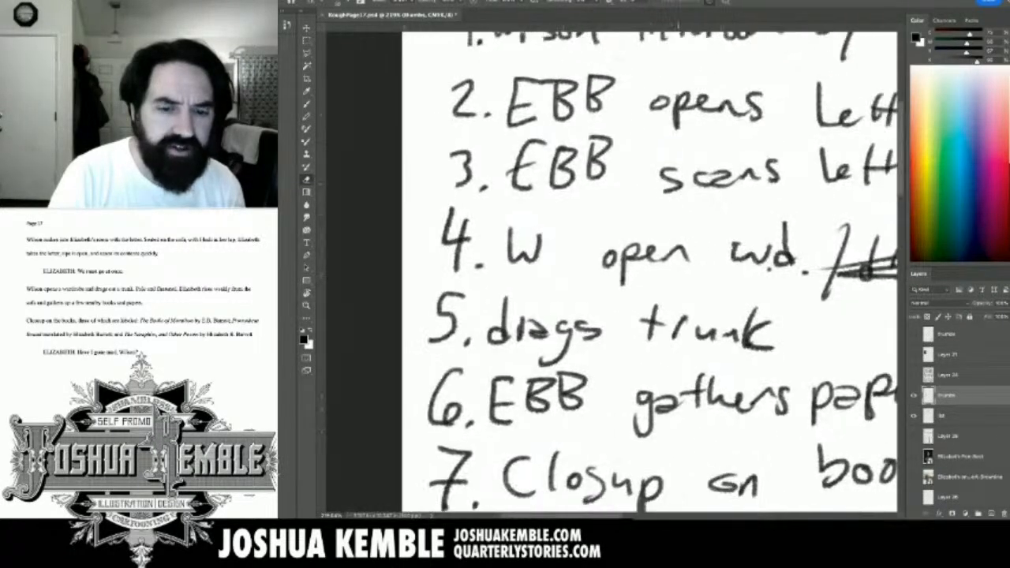
scroll(611, 272, "down", 12)
scroll(611, 272, "right", 3)
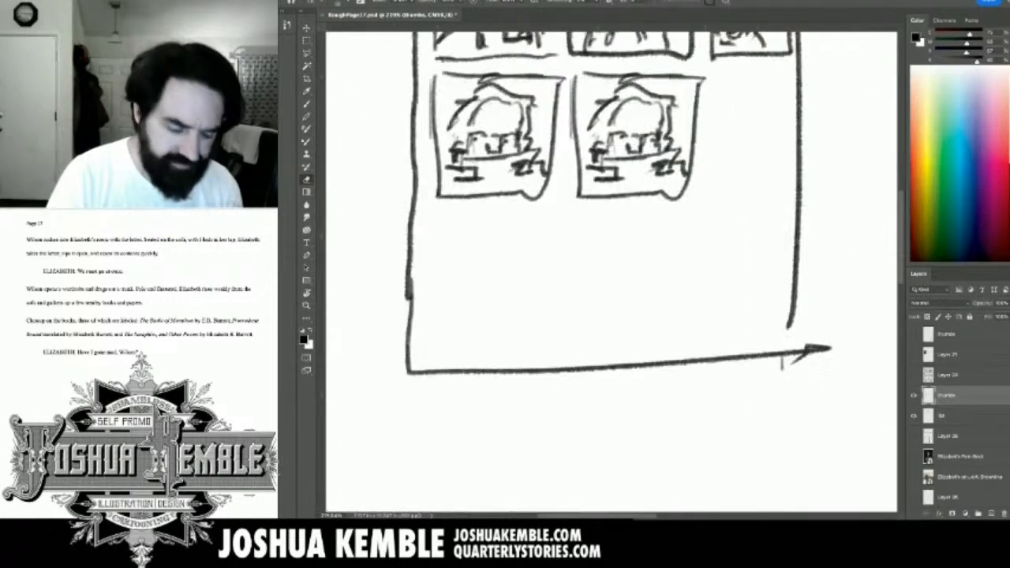
scroll(611, 272, "up", 2)
Widen the third panel beyond the page outline and erase the outline's right border alongside the panel rows.
key("b")
scroll(611, 272, "up", 4)
scroll(611, 272, "right", 2)
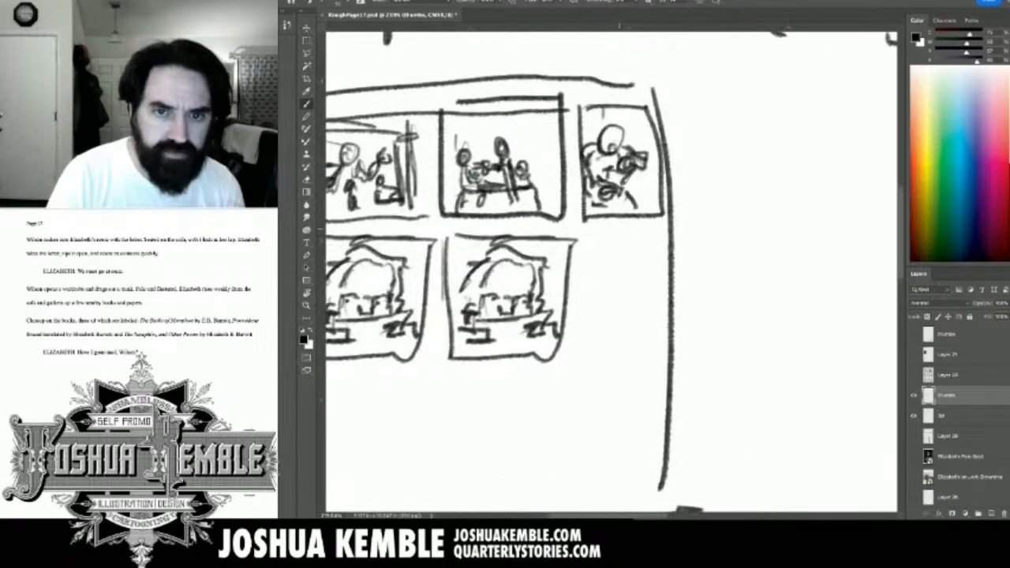
mouse_move(628, 103)
left_mouse_down()
mouse_move(701, 104)
mouse_move(680, 218)
mouse_move(643, 213)
left_mouse_up()
key("e")
mouse_move(653, 85)
left_mouse_down()
mouse_move(670, 207)
mouse_move(669, 185)
left_mouse_up()
left_click_drag(670, 315, 634, 241)
left_click_drag(636, 150, 634, 313)
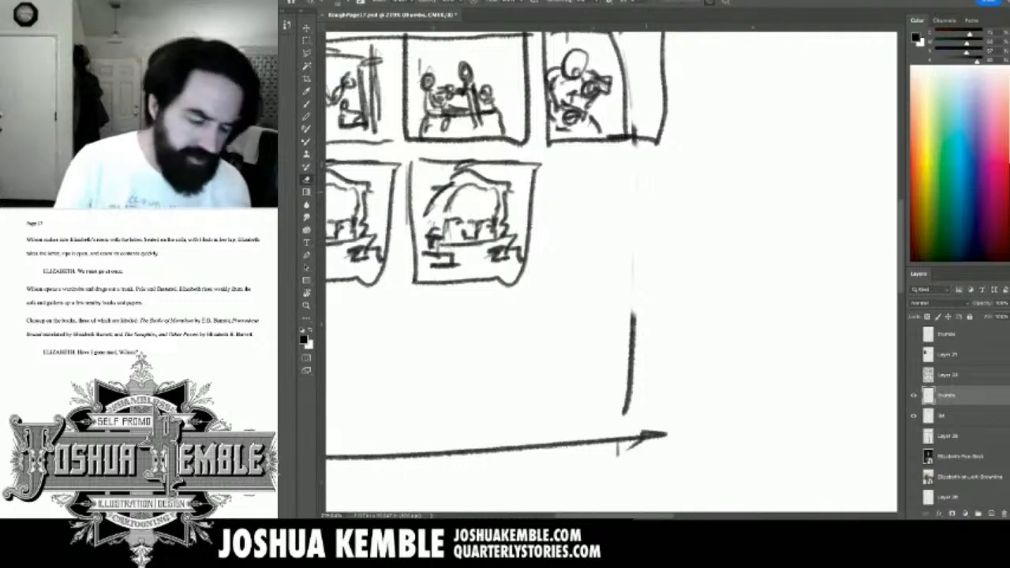
Draw a sixth panel at the end of the second row and rough in a close-up face with details along its base.
key("b")
mouse_move(558, 158)
left_mouse_down()
mouse_move(557, 237)
mouse_move(573, 274)
mouse_move(691, 186)
mouse_move(612, 149)
mouse_move(554, 154)
left_mouse_up()
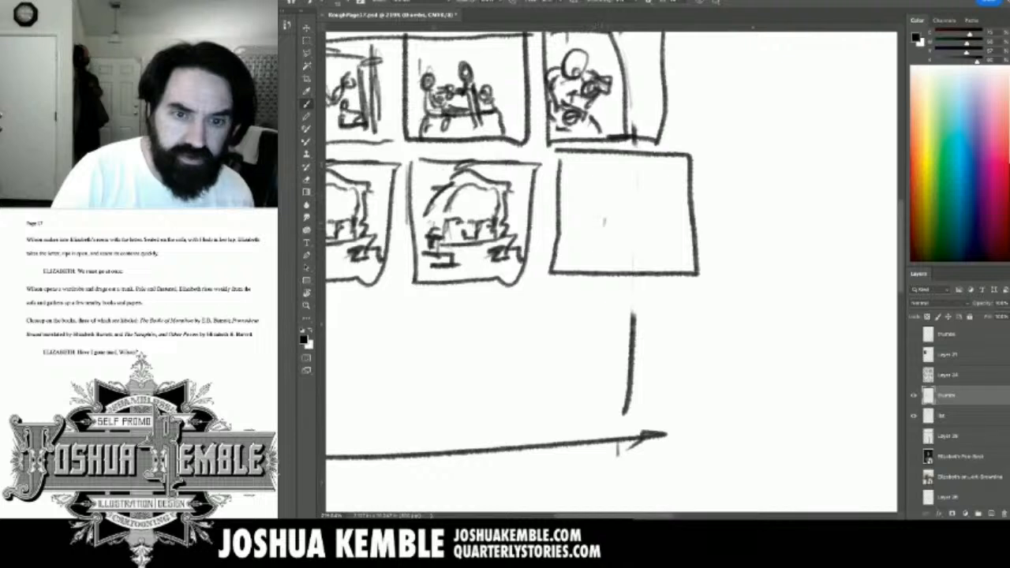
mouse_move(596, 202)
left_mouse_down()
mouse_move(594, 236)
mouse_move(631, 246)
left_mouse_up()
mouse_move(571, 255)
left_mouse_down()
mouse_move(665, 265)
mouse_move(692, 249)
mouse_move(670, 271)
mouse_move(677, 258)
mouse_move(692, 272)
mouse_move(577, 254)
mouse_move(582, 245)
mouse_move(576, 280)
left_mouse_up()
mouse_move(623, 223)
left_mouse_down()
mouse_move(609, 228)
mouse_move(628, 232)
mouse_move(608, 194)
mouse_move(614, 212)
mouse_move(628, 213)
left_mouse_up()
mouse_move(592, 182)
left_mouse_down()
mouse_move(590, 201)
mouse_move(607, 179)
mouse_move(636, 191)
mouse_move(617, 160)
left_mouse_up()
left_click_drag(590, 169, 593, 227)
left_click_drag(597, 214, 568, 235)
left_click_drag(597, 230, 579, 253)
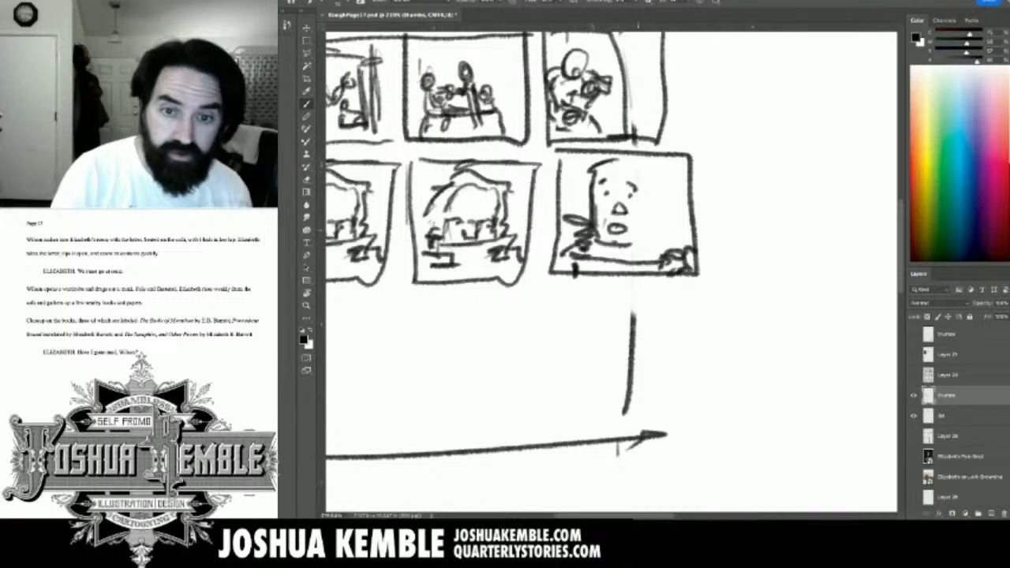
left_click(652, 173)
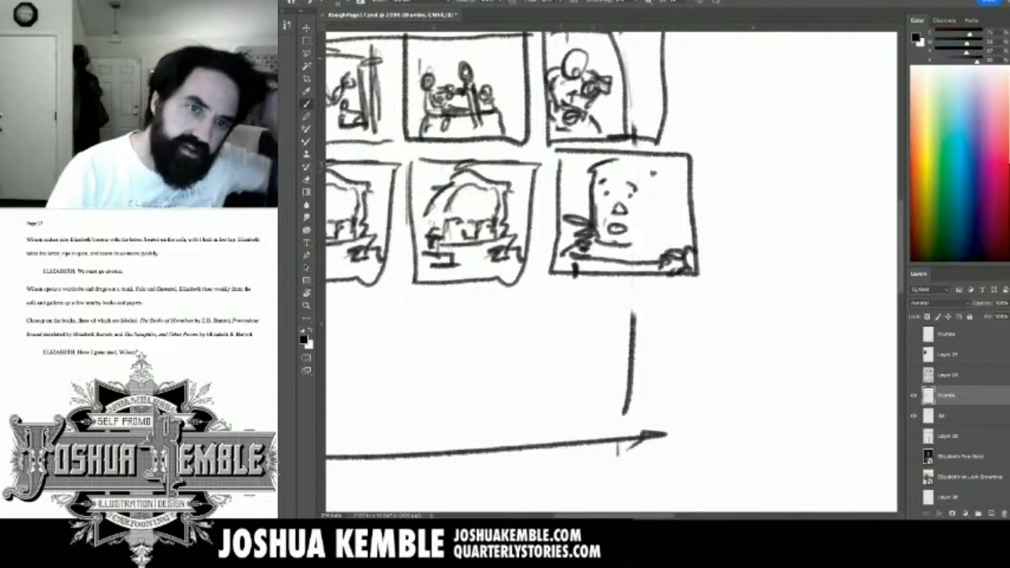
Move the sixth panel sketch down and to the right, leaving free space above it, and deselect it.
left_click_drag(542, 146, 737, 321)
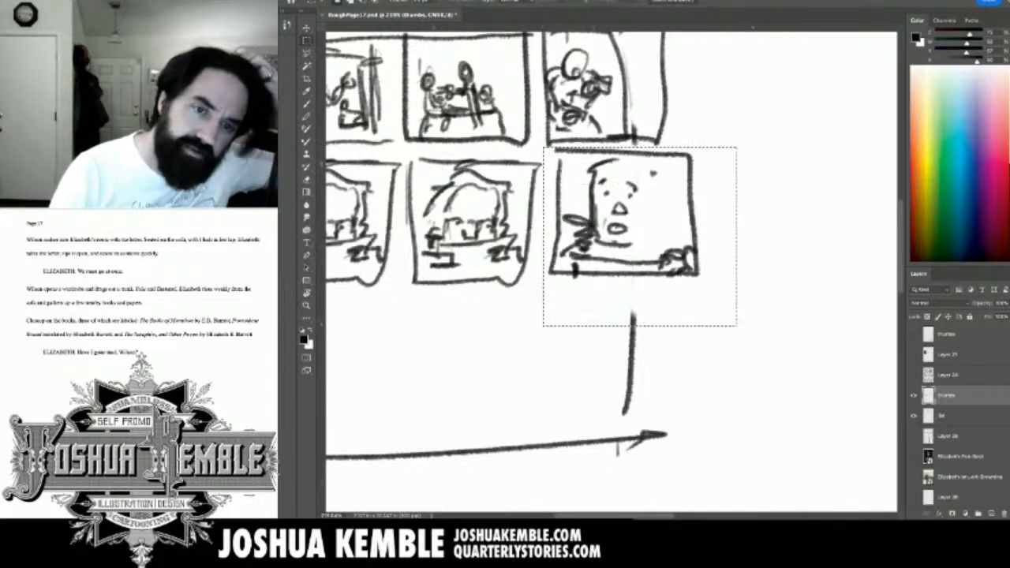
mouse_move(629, 319)
left_mouse_down()
mouse_move(637, 388)
mouse_move(689, 351)
left_mouse_up()
key("ctrl+d")
key("m")
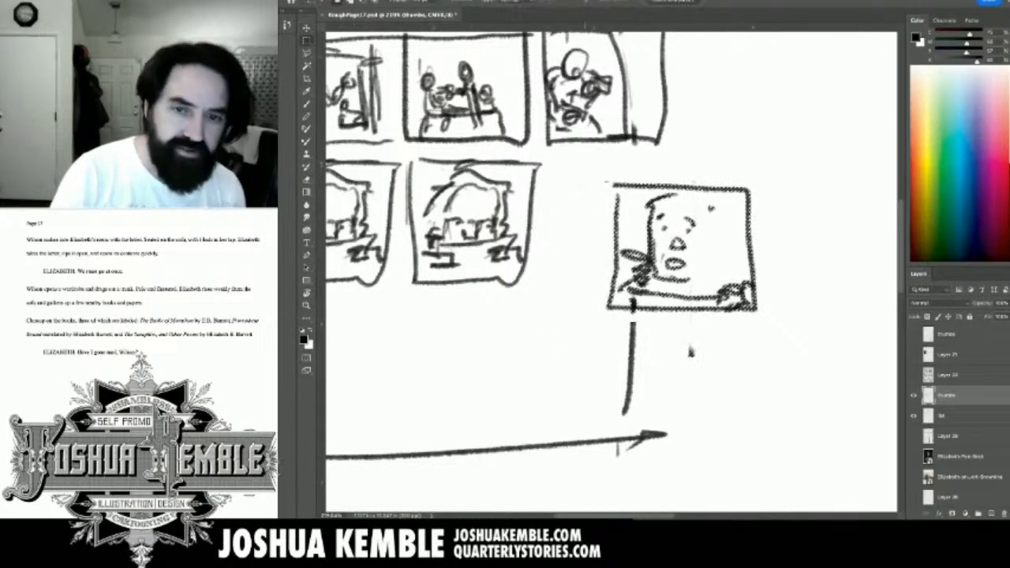
key("b")
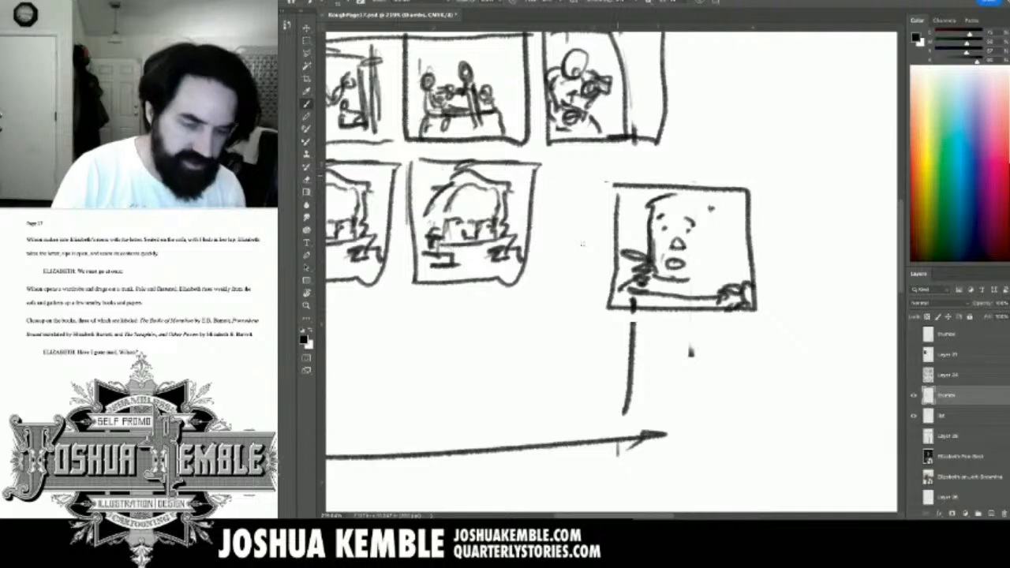
Add a caption box on top of the sixth panel and sketch the hair and collar around the face.
mouse_move(617, 187)
left_mouse_down()
mouse_move(619, 156)
mouse_move(745, 156)
mouse_move(746, 194)
mouse_move(717, 238)
left_mouse_up()
left_click_drag(739, 193, 727, 233)
left_click_drag(637, 173, 732, 168)
mouse_move(653, 207)
left_mouse_down()
mouse_move(704, 193)
mouse_move(635, 207)
mouse_move(631, 250)
mouse_move(645, 246)
left_mouse_up()
mouse_move(697, 206)
left_mouse_down()
mouse_move(702, 278)
mouse_move(705, 270)
left_mouse_up()
mouse_move(704, 224)
left_mouse_down()
mouse_move(718, 291)
mouse_move(668, 287)
mouse_move(697, 288)
mouse_move(726, 272)
mouse_move(724, 295)
left_mouse_up()
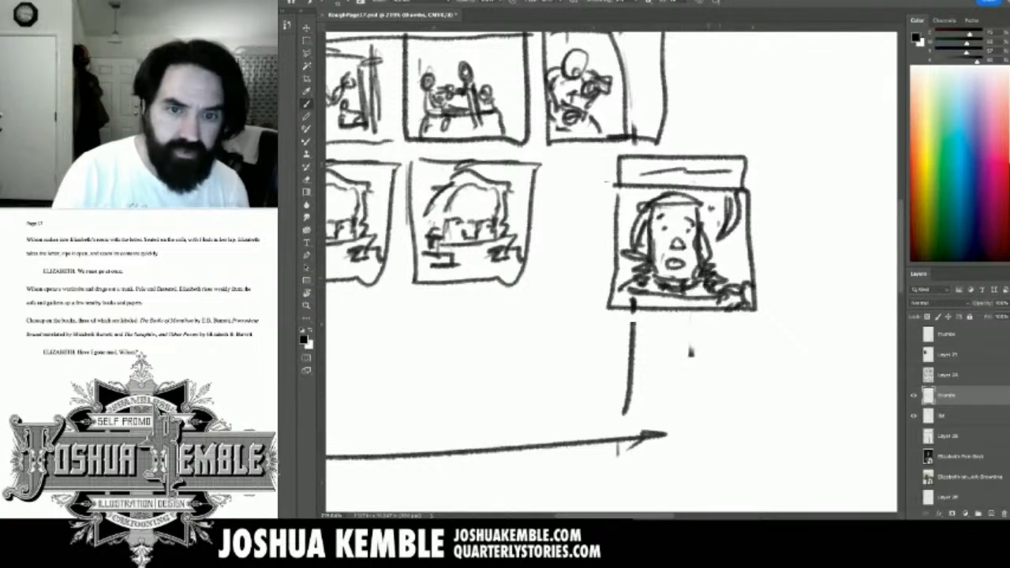
mouse_move(615, 186)
left_mouse_down()
mouse_move(618, 161)
mouse_move(710, 157)
mouse_move(745, 188)
mouse_move(740, 198)
left_mouse_up()
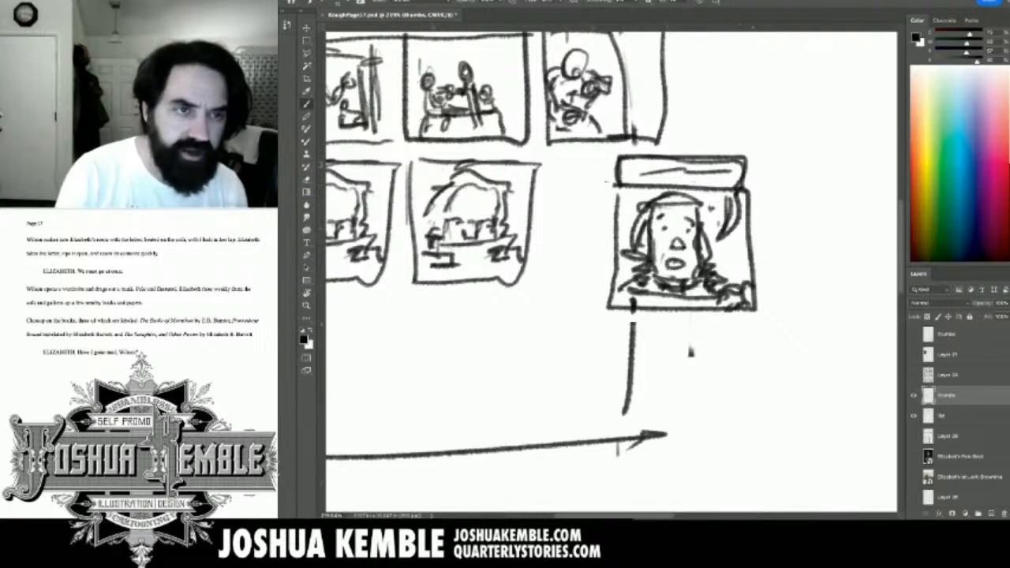
Scale down the sixth panel with its caption box and fit it beside the fifth panel in the second row.
key("m")
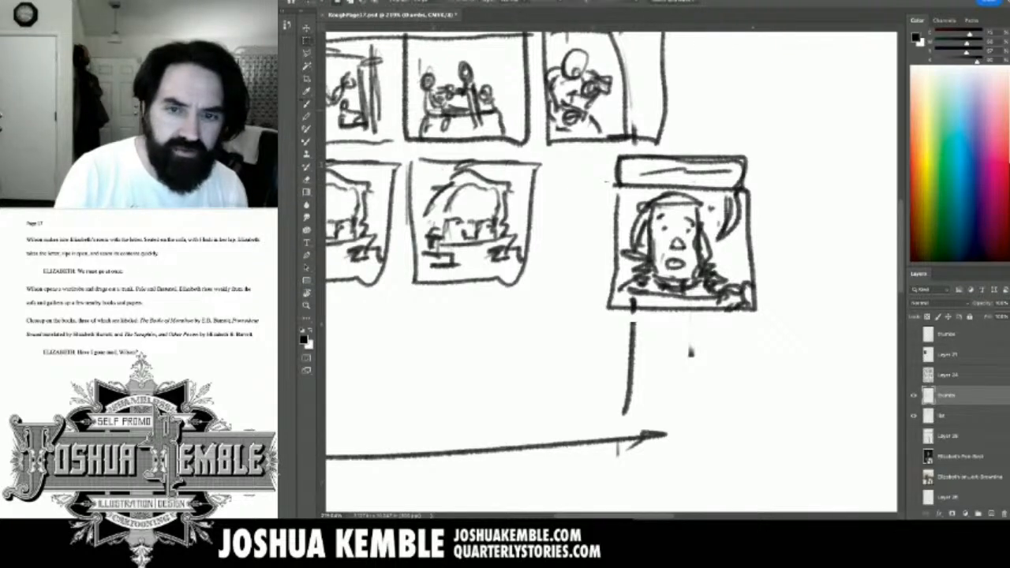
mouse_move(597, 150)
left_mouse_down()
mouse_move(806, 305)
mouse_move(789, 318)
left_mouse_up()
key("ctrl+t")
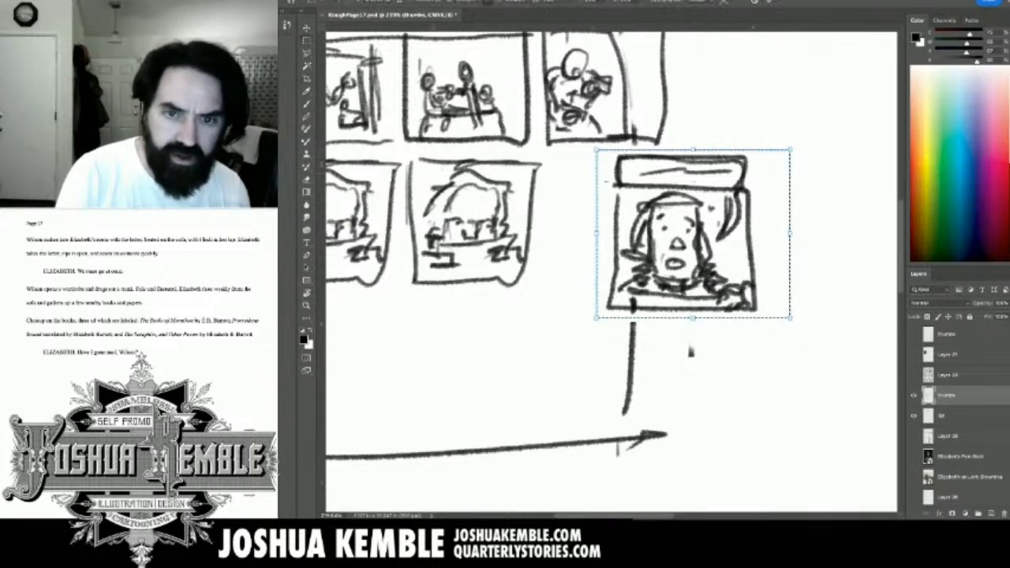
left_click_drag(789, 150, 741, 193)
mouse_move(670, 252)
left_mouse_down()
mouse_move(601, 216)
mouse_move(632, 212)
mouse_move(610, 213)
left_mouse_up()
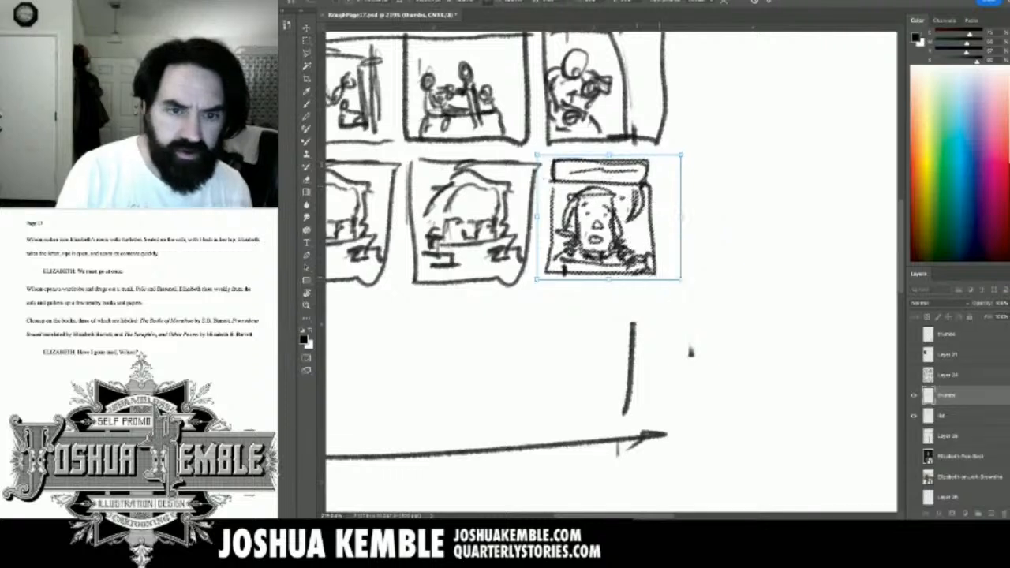
left_click_drag(681, 278, 694, 291)
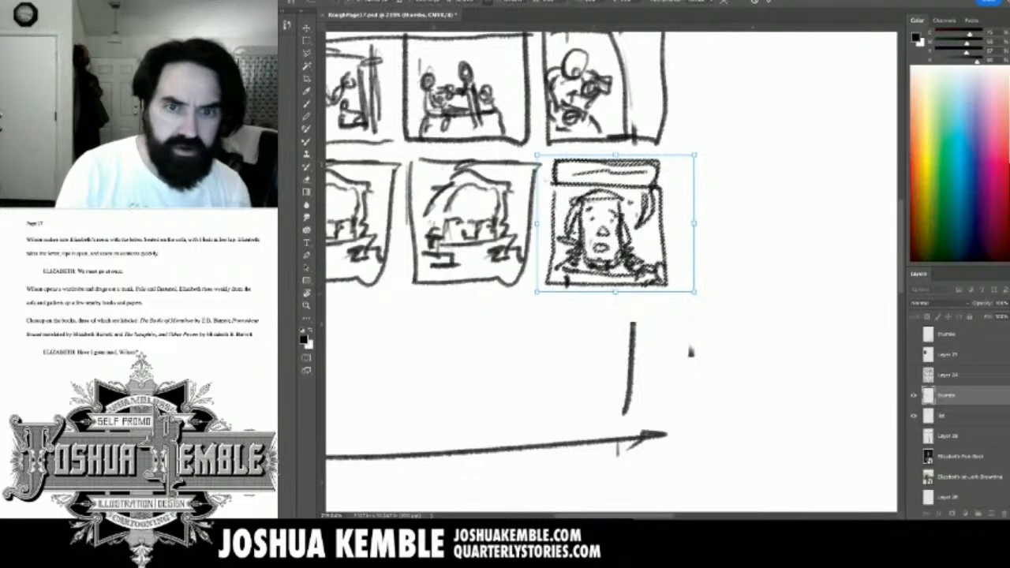
key("Return")
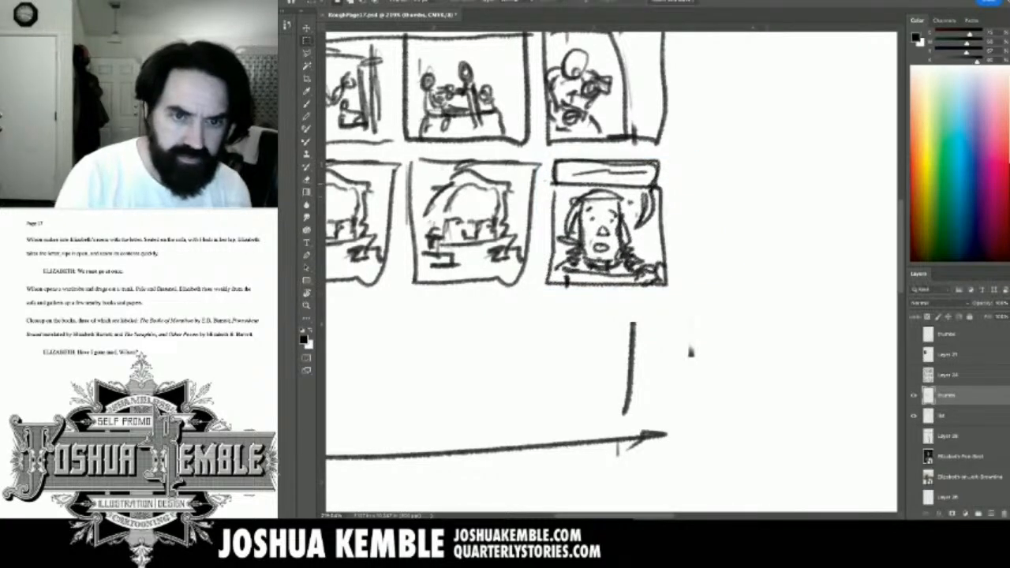
key("ctrl+minus")
left_click_drag(683, 344, 793, 323)
key("b")
left_click_drag(794, 323, 775, 244)
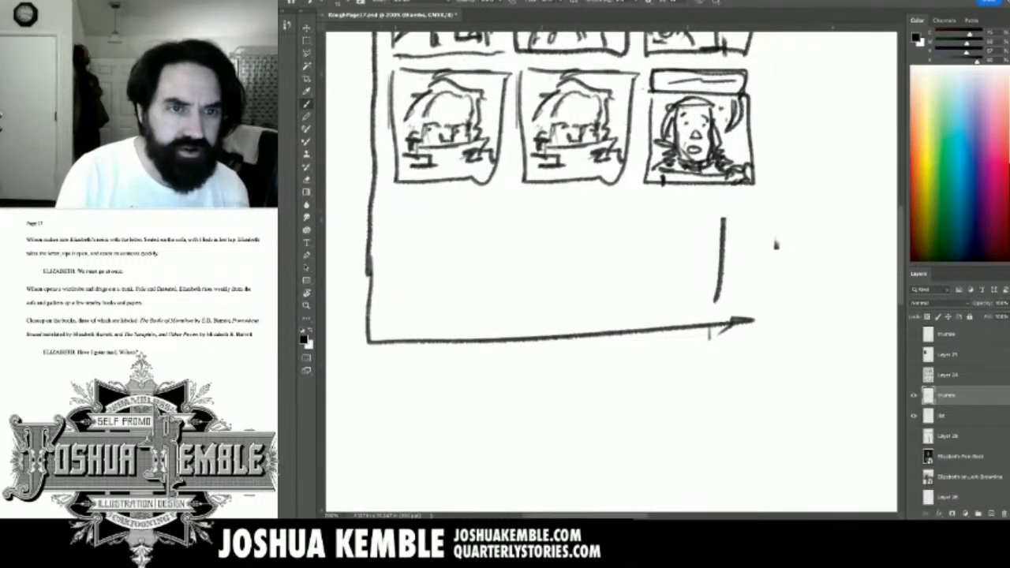
Extend the thumbnail page outline downward and draw a new, lower bottom border to make room for more panels.
left_click_drag(482, 113, 510, 492)
left_click_drag(507, 236, 660, 265)
left_click_drag(615, 462, 474, 34)
left_click_drag(416, 228, 426, 410)
mouse_move(408, 304)
left_mouse_down()
mouse_move(406, 438)
mouse_move(821, 454)
left_mouse_up()
Sketch a dark standing figure along the right edge of the first row's third panel.
left_click_drag(815, 213, 744, 365)
mouse_move(671, 58)
left_mouse_down()
mouse_move(735, 128)
mouse_move(686, 84)
mouse_move(704, 110)
mouse_move(705, 75)
left_mouse_up()
mouse_move(683, 87)
left_mouse_down()
mouse_move(702, 80)
mouse_move(713, 99)
mouse_move(712, 85)
mouse_move(708, 110)
mouse_move(719, 108)
mouse_move(683, 112)
mouse_move(710, 133)
mouse_move(697, 132)
mouse_move(682, 173)
left_mouse_up()
mouse_move(693, 131)
left_mouse_down()
mouse_move(676, 175)
mouse_move(700, 185)
left_mouse_up()
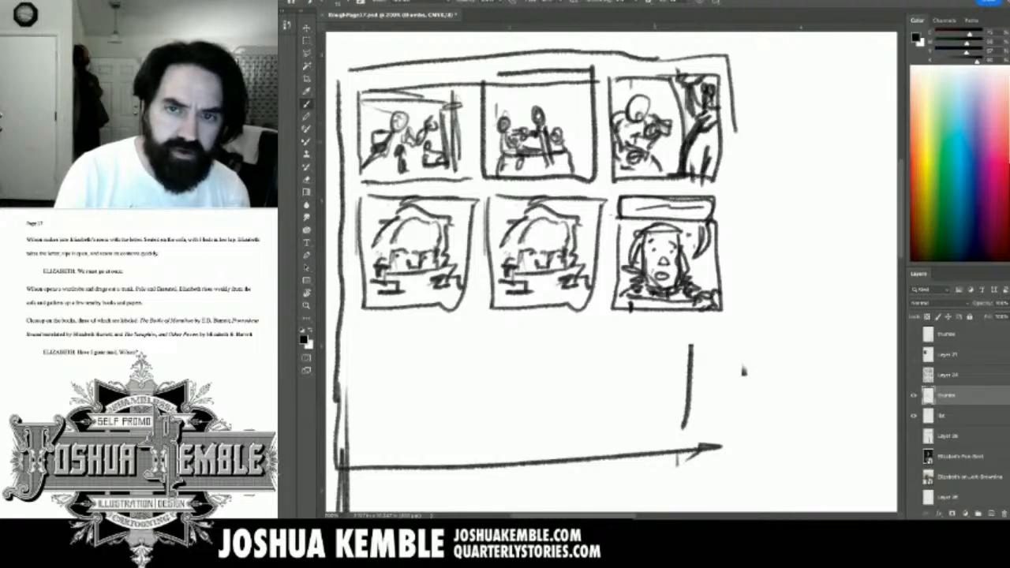
left_click_drag(742, 371, 766, 329)
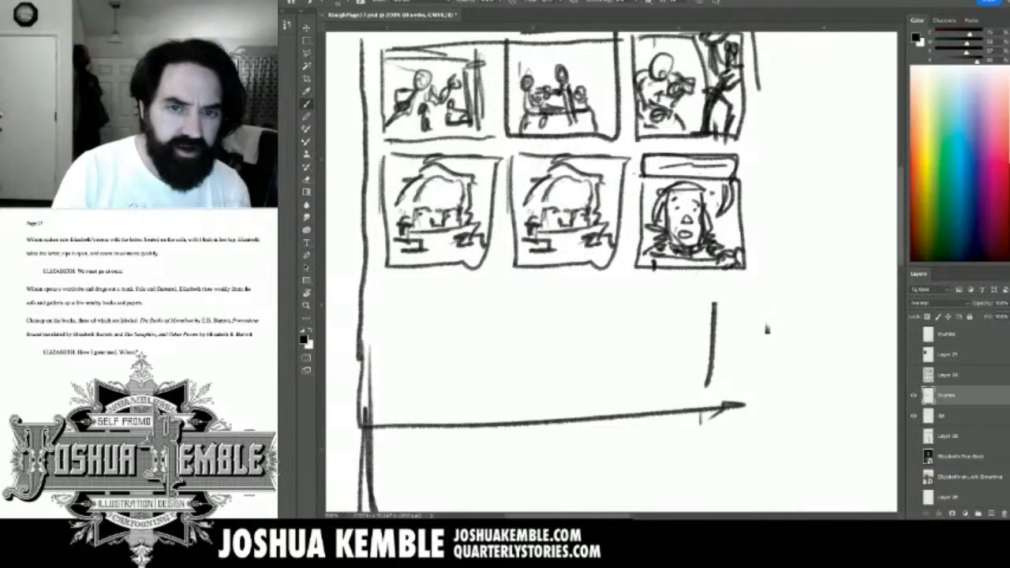
Draw the border of the seventh panel at the start of the third row, below the fourth panel.
mouse_move(766, 329)
left_mouse_down()
mouse_move(757, 169)
mouse_move(781, 209)
left_mouse_up()
mouse_move(402, 167)
left_mouse_down()
mouse_move(498, 167)
mouse_move(509, 177)
mouse_move(509, 290)
left_mouse_up()
left_click_drag(507, 183, 510, 293)
left_click_drag(403, 164, 400, 290)
mouse_move(399, 203)
left_mouse_down()
mouse_move(401, 302)
mouse_move(511, 303)
left_mouse_up()
left_click_drag(782, 208, 810, 227)
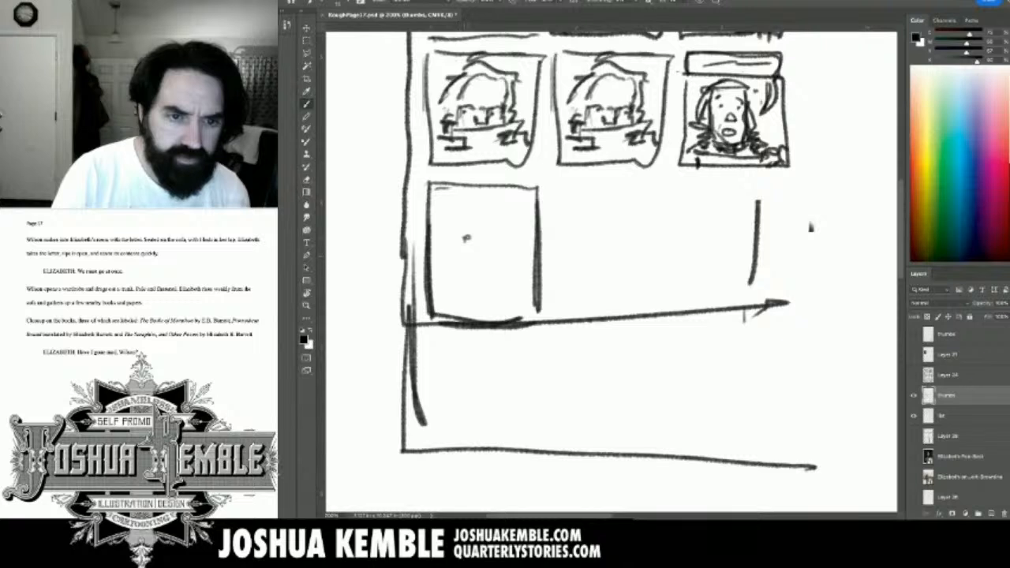
Rough in a figure with both arms raised in the seventh panel, with an arched line above the head.
mouse_move(466, 239)
left_mouse_down()
mouse_move(455, 248)
mouse_move(465, 236)
mouse_move(477, 268)
mouse_move(490, 233)
mouse_move(479, 254)
mouse_move(491, 272)
left_mouse_up()
left_click_drag(470, 238, 493, 229)
mouse_move(497, 230)
left_mouse_down()
mouse_move(504, 261)
mouse_move(515, 241)
mouse_move(508, 295)
left_mouse_up()
mouse_move(505, 252)
left_mouse_down()
mouse_move(506, 291)
mouse_move(513, 279)
mouse_move(517, 291)
mouse_move(483, 314)
left_mouse_up()
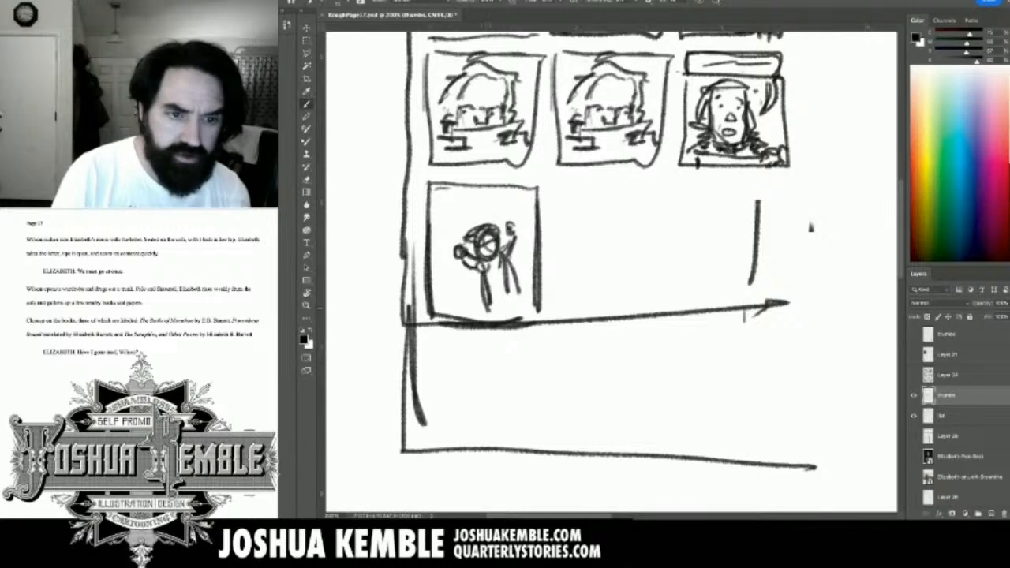
mouse_move(453, 232)
left_mouse_down()
mouse_move(442, 259)
mouse_move(453, 252)
mouse_move(463, 264)
left_mouse_up()
mouse_move(449, 211)
left_mouse_down()
mouse_move(461, 243)
mouse_move(450, 241)
left_mouse_up()
mouse_move(497, 197)
left_mouse_down()
mouse_move(494, 240)
mouse_move(516, 191)
mouse_move(504, 241)
left_mouse_up()
left_click_drag(511, 229, 502, 246)
left_click_drag(449, 205, 489, 191)
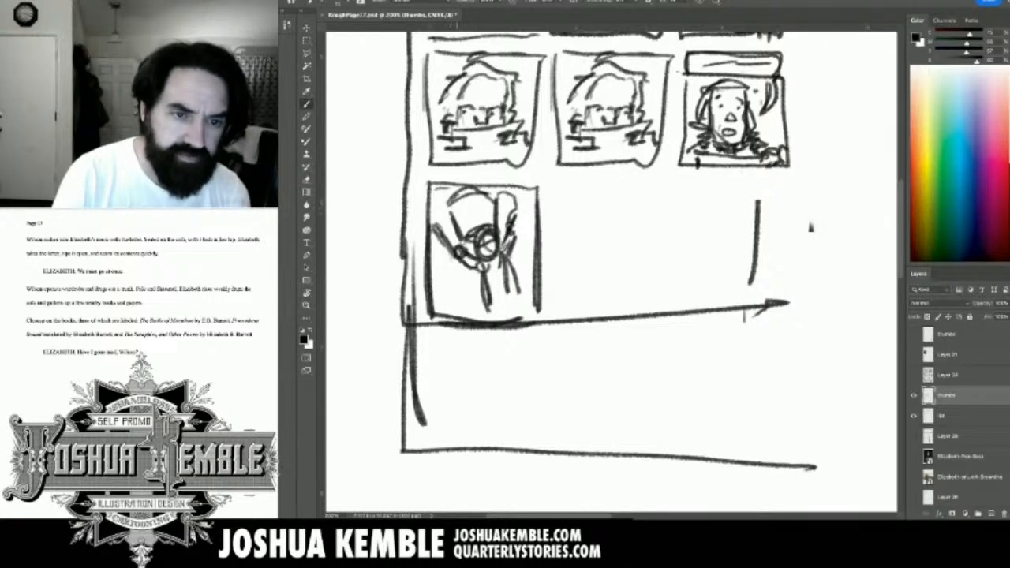
Add clothing, shading and background strokes around the figure in the seventh panel.
left_click_drag(424, 205, 443, 224)
mouse_move(437, 207)
left_mouse_down()
mouse_move(453, 220)
mouse_move(494, 202)
mouse_move(464, 227)
mouse_move(469, 214)
left_mouse_up()
mouse_move(467, 210)
left_mouse_down()
mouse_move(471, 227)
mouse_move(491, 216)
left_mouse_up()
mouse_move(459, 233)
left_mouse_down()
mouse_move(491, 211)
mouse_move(524, 238)
left_mouse_up()
left_click_drag(484, 270, 526, 303)
mouse_move(476, 313)
left_mouse_down()
mouse_move(516, 298)
mouse_move(487, 303)
left_mouse_up()
mouse_move(453, 257)
left_mouse_down()
mouse_move(478, 284)
mouse_move(520, 238)
mouse_move(513, 256)
left_mouse_up()
left_click_drag(455, 273, 425, 283)
left_click_drag(510, 252, 535, 244)
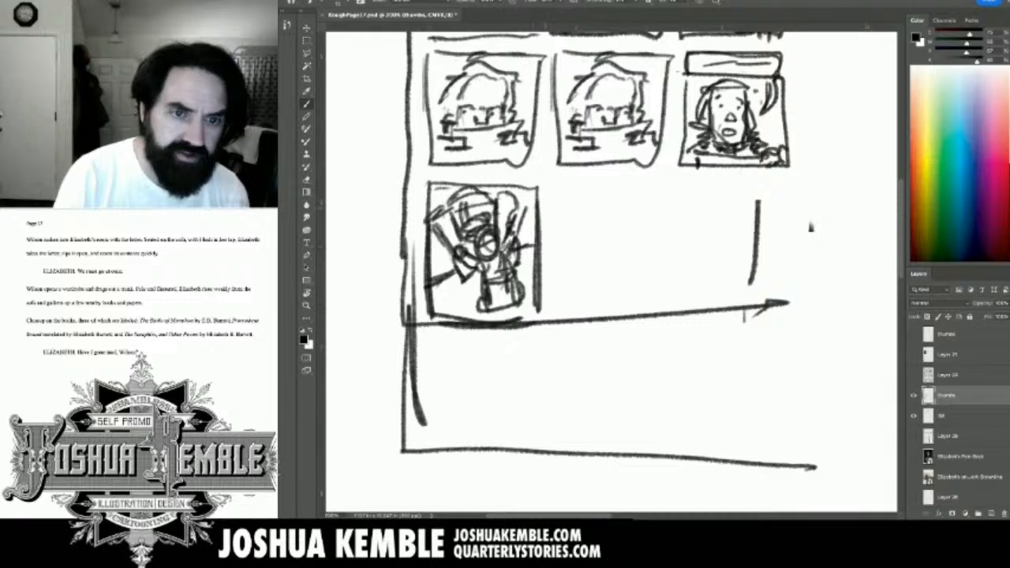
Outline the eighth panel beside the seventh in the third row, checking the handwritten panel list before closing its border.
mouse_move(434, 186)
left_mouse_down()
mouse_move(489, 184)
mouse_move(558, 202)
mouse_move(562, 286)
left_mouse_up()
mouse_move(564, 183)
left_mouse_down()
mouse_move(561, 300)
mouse_move(634, 312)
left_mouse_up()
left_click_drag(551, 315, 655, 325)
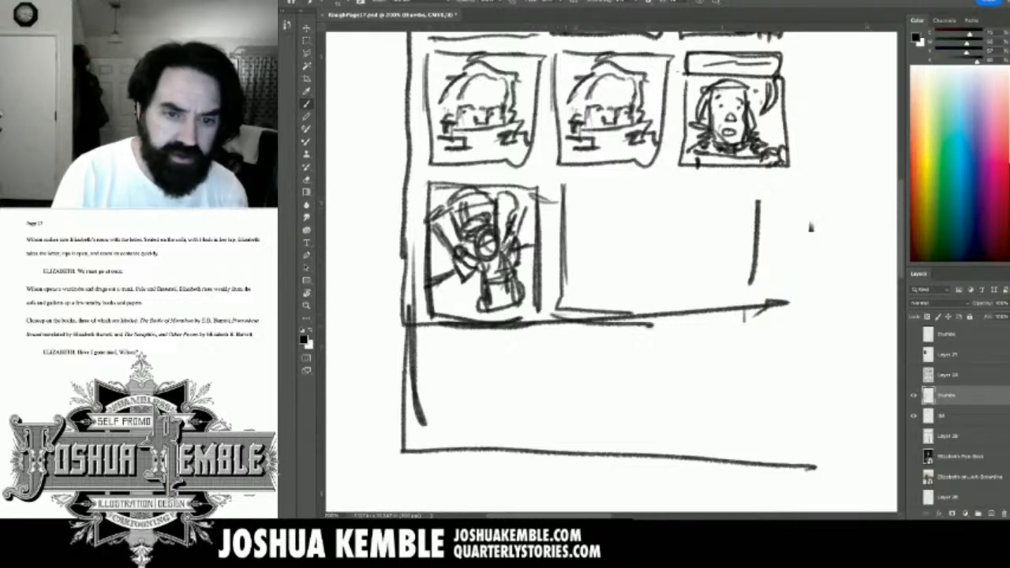
key("e")
left_click_drag(551, 307, 549, 325)
mouse_move(568, 197)
left_mouse_down()
mouse_move(564, 230)
mouse_move(632, 487)
left_mouse_up()
left_click_drag(607, 205, 570, 452)
left_click_drag(584, 410, 591, 317)
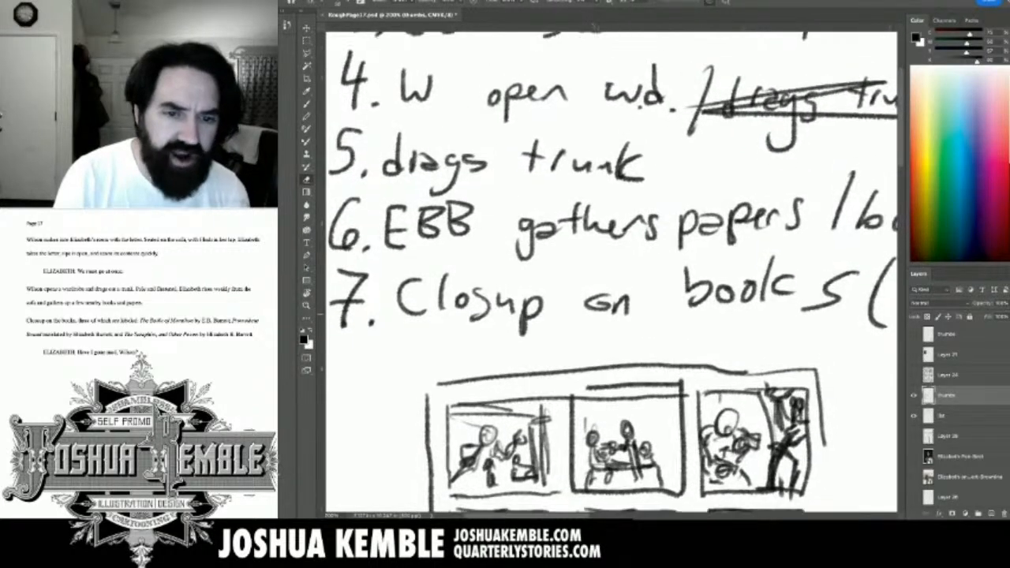
scroll(828, 327, "down", 10)
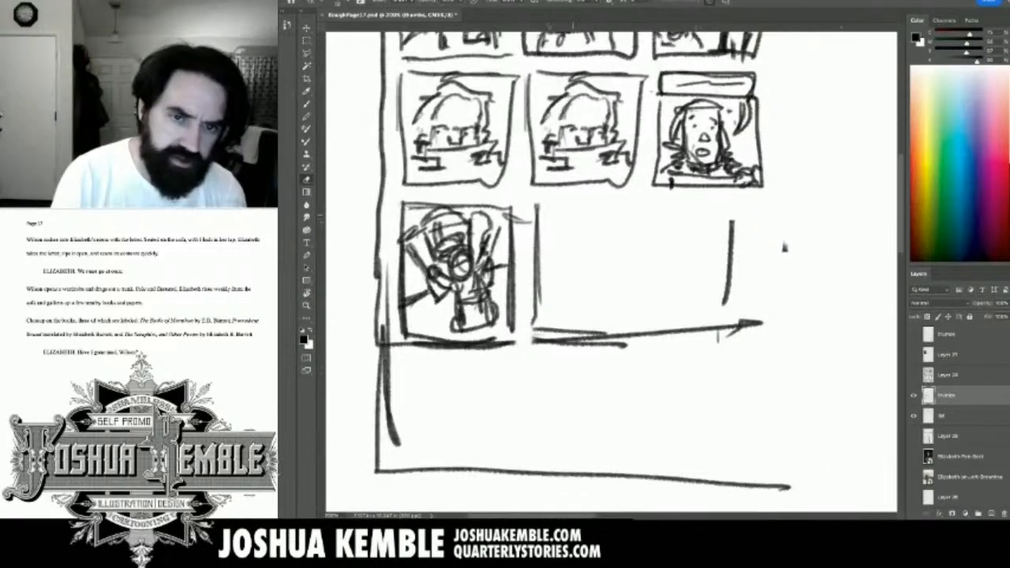
key("b")
mouse_move(536, 207)
left_mouse_down()
mouse_move(640, 207)
mouse_move(630, 321)
left_mouse_up()
left_click_drag(643, 228, 631, 339)
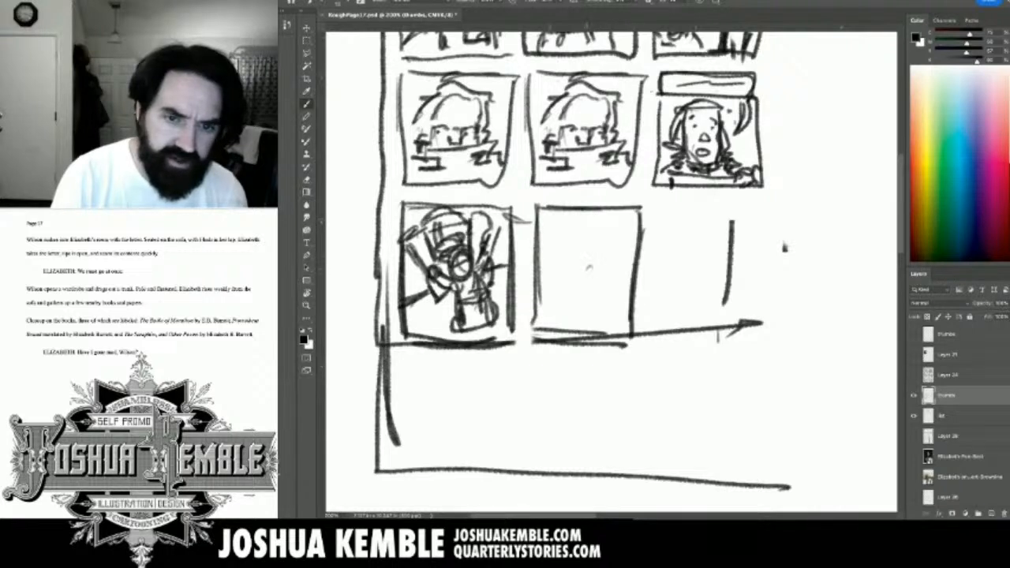
Sketch a bent figure dragging a trunk in the eighth panel, with a second figure, a wardrobe edge and floor lines.
mouse_move(597, 263)
left_mouse_down()
mouse_move(606, 257)
mouse_move(592, 285)
mouse_move(585, 275)
mouse_move(590, 289)
mouse_move(612, 282)
mouse_move(609, 305)
mouse_move(572, 292)
mouse_move(574, 305)
mouse_move(573, 289)
mouse_move(557, 310)
mouse_move(585, 306)
mouse_move(566, 287)
mouse_move(552, 308)
left_mouse_up()
left_click_drag(582, 274, 569, 278)
left_click_drag(578, 276, 565, 288)
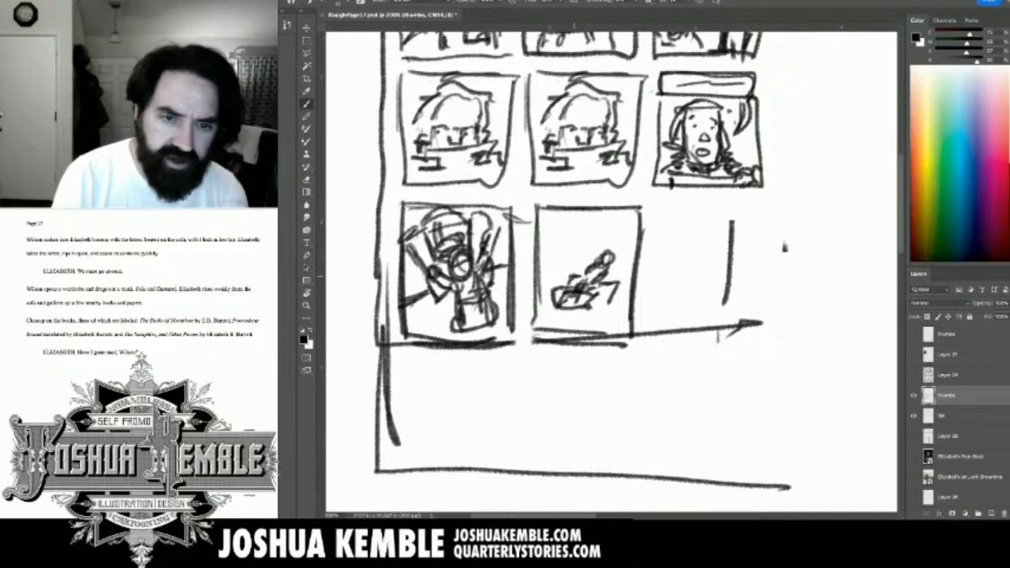
left_click_drag(552, 240, 550, 309)
mouse_move(546, 230)
left_mouse_down()
mouse_move(545, 307)
mouse_move(565, 223)
mouse_move(561, 286)
mouse_move(557, 302)
mouse_move(551, 216)
left_mouse_up()
left_click_drag(622, 258, 619, 274)
left_click_drag(627, 256, 623, 270)
left_click_drag(625, 254, 621, 280)
mouse_move(621, 275)
left_mouse_down()
mouse_move(620, 306)
mouse_move(596, 323)
left_mouse_up()
left_click_drag(616, 315, 540, 318)
left_click_drag(623, 323, 535, 325)
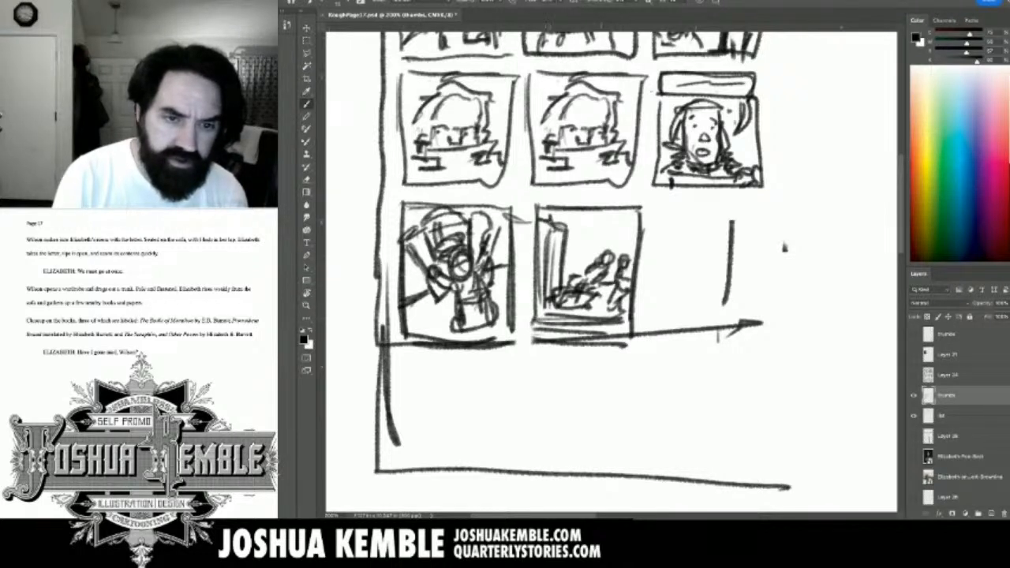
Erase the leftover vertical line and the old bottom border's arrow end beside the eighth panel.
left_click_drag(784, 247, 734, 235)
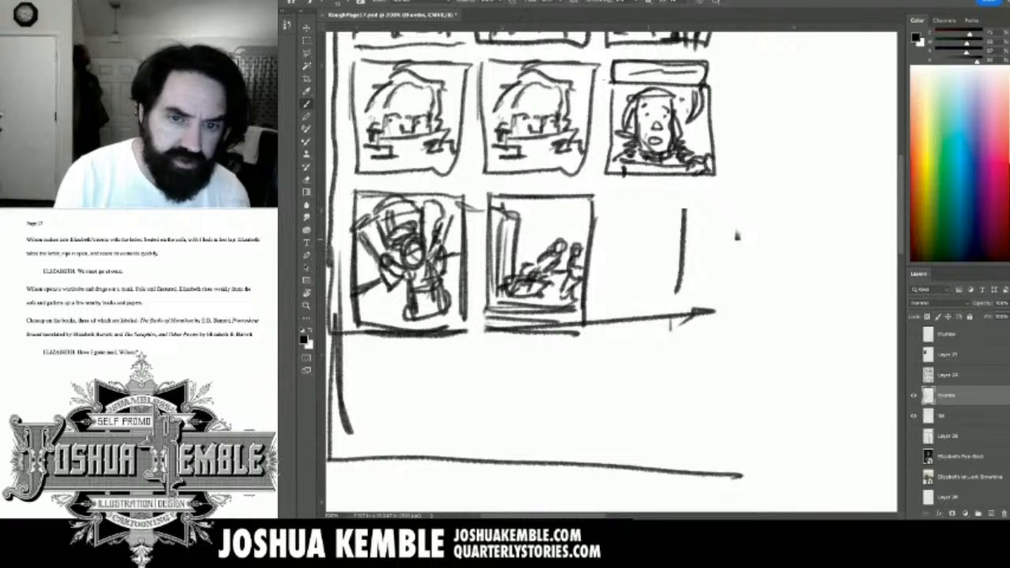
key("e")
mouse_move(683, 215)
left_mouse_down()
mouse_move(681, 276)
mouse_move(643, 318)
mouse_move(706, 313)
left_mouse_up()
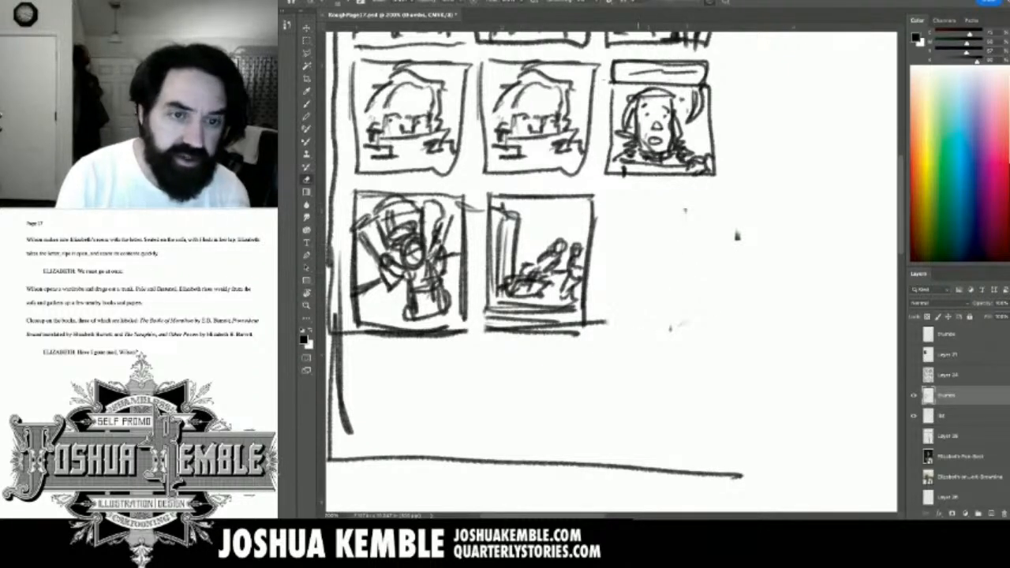
left_click_drag(584, 95, 618, 493)
left_click_drag(583, 213, 601, 184)
left_click_drag(710, 442, 577, 214)
left_click_drag(658, 381, 739, 250)
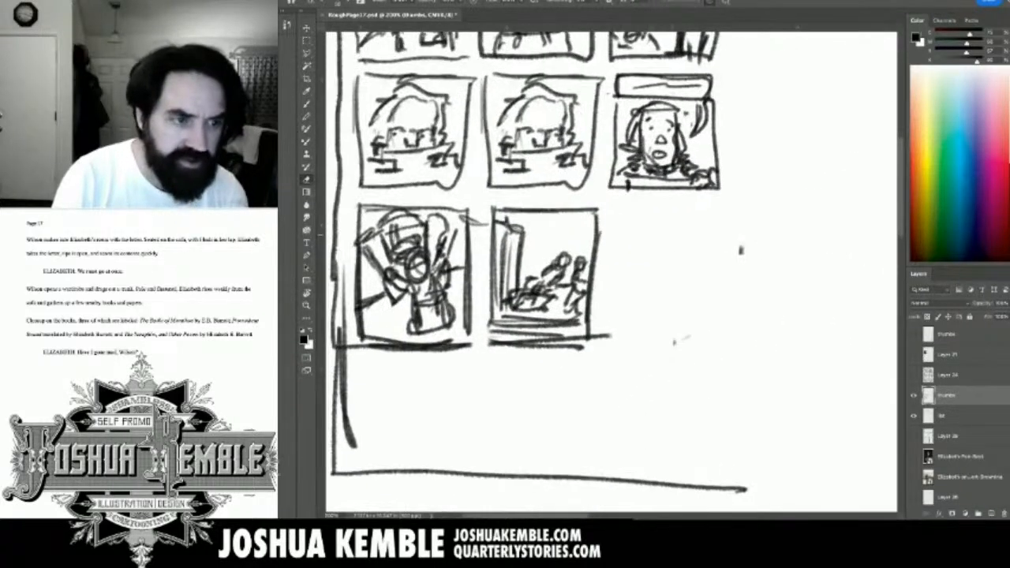
Draw the ninth panel at the end of the third row and sketch small figures, furniture and floor lines inside.
key("b")
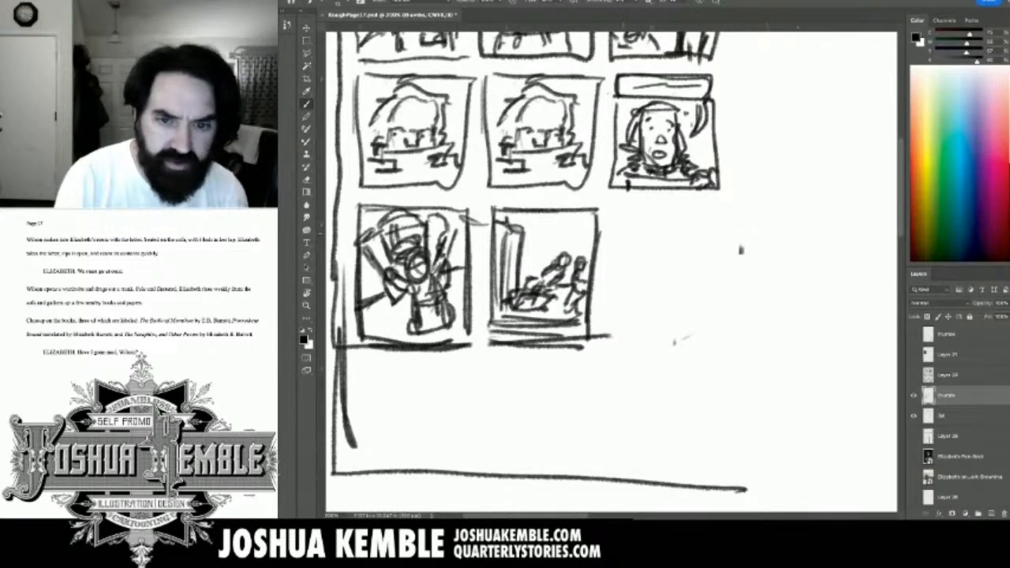
mouse_move(626, 208)
left_mouse_down()
mouse_move(621, 339)
mouse_move(727, 333)
mouse_move(634, 241)
mouse_move(738, 215)
mouse_move(732, 332)
left_mouse_up()
mouse_move(643, 256)
left_mouse_down()
mouse_move(628, 283)
mouse_move(639, 283)
left_mouse_up()
left_click_drag(646, 265, 651, 298)
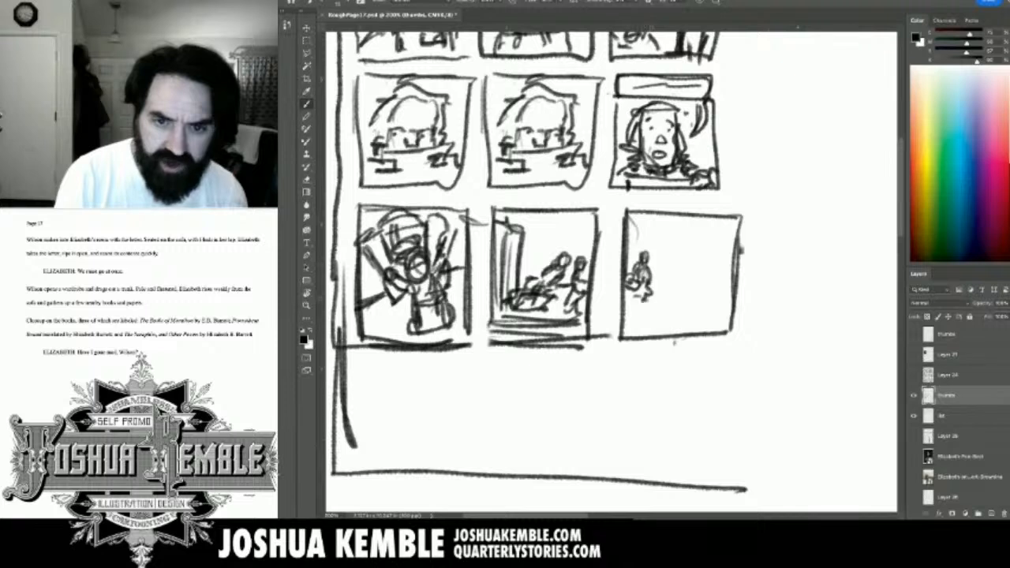
mouse_move(677, 250)
left_mouse_down()
mouse_move(688, 224)
mouse_move(666, 282)
mouse_move(683, 306)
mouse_move(716, 276)
left_mouse_up()
mouse_move(685, 293)
left_mouse_down()
mouse_move(693, 303)
mouse_move(725, 298)
mouse_move(715, 273)
mouse_move(718, 300)
mouse_move(681, 317)
mouse_move(639, 314)
mouse_move(700, 317)
left_mouse_up()
left_click_drag(626, 325, 726, 322)
mouse_move(708, 246)
left_mouse_down()
mouse_move(730, 264)
mouse_move(732, 249)
mouse_move(737, 257)
left_mouse_up()
mouse_move(679, 276)
left_mouse_down()
mouse_move(705, 246)
mouse_move(692, 247)
left_mouse_up()
left_click_drag(682, 251, 722, 235)
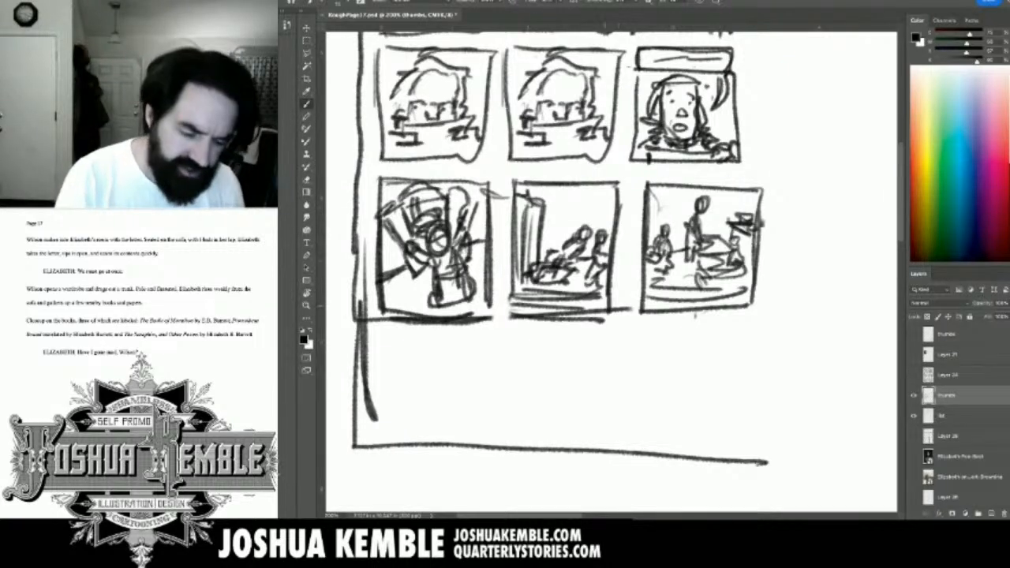
Outline the tenth panel at the start of a fourth row, redoing its side line, and draw a lower page border beneath.
left_click_drag(696, 316, 739, 233)
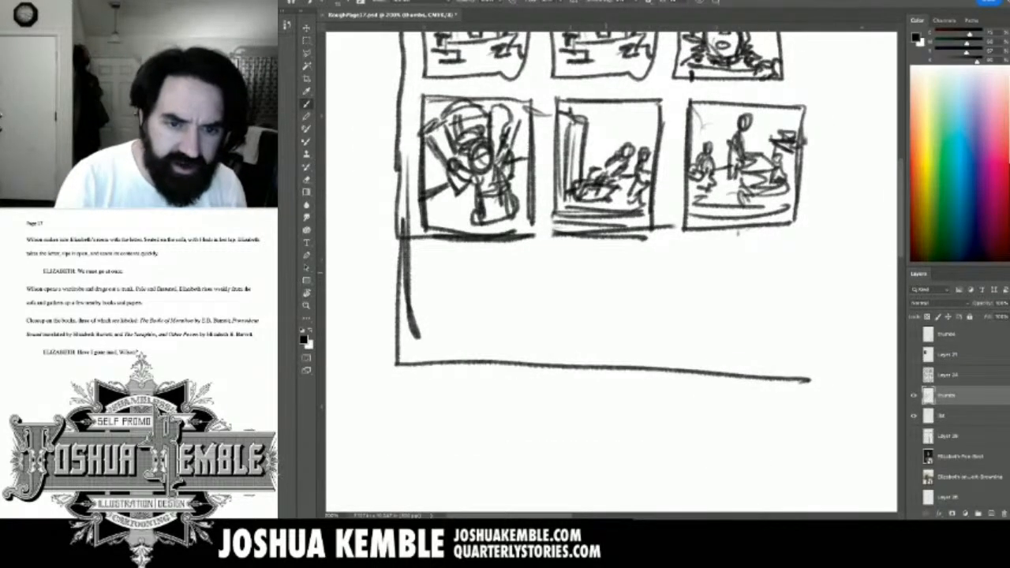
key("ctrl+minus")
mouse_move(520, 267)
left_mouse_down()
mouse_move(586, 266)
mouse_move(574, 313)
left_mouse_up()
left_click_drag(583, 265, 581, 323)
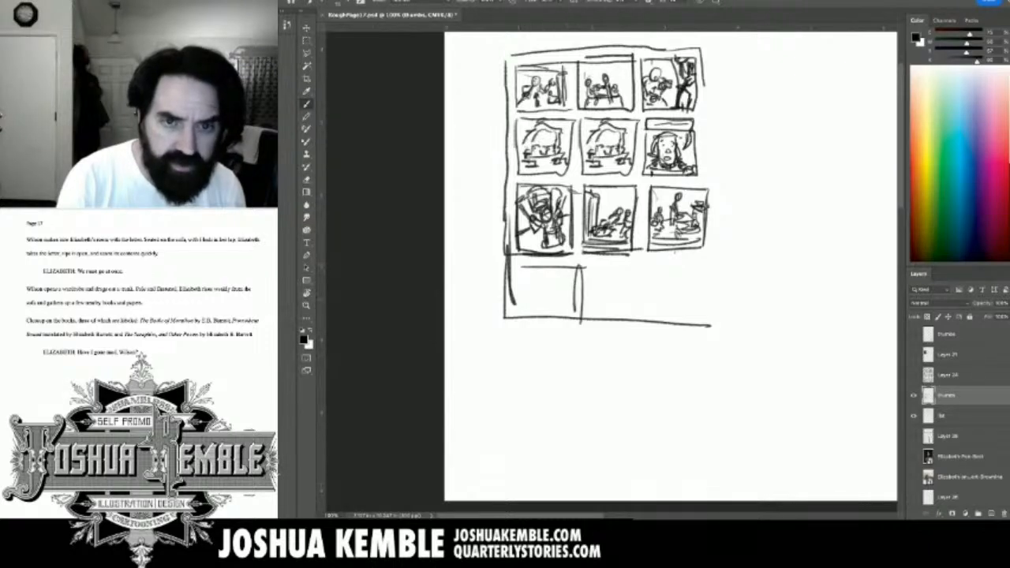
key("ctrl+z")
key("ctrl+z")
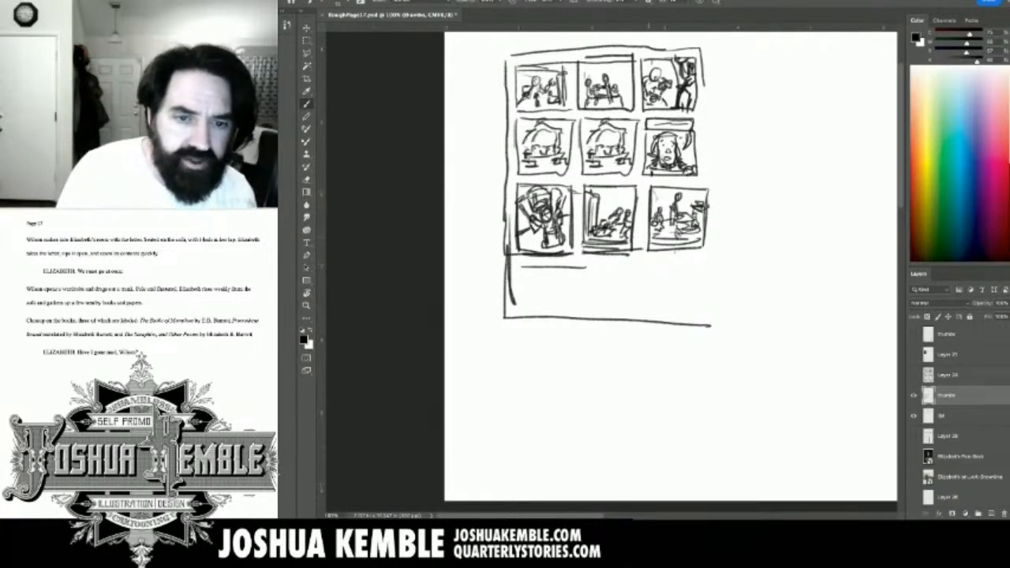
left_click_drag(573, 265, 571, 336)
mouse_move(519, 260)
left_mouse_down()
mouse_move(517, 328)
mouse_move(570, 339)
left_mouse_up()
mouse_move(507, 301)
left_mouse_down()
mouse_move(508, 351)
mouse_move(702, 347)
left_mouse_up()
Sketch a crouching figure with outstretched arms and ground lines in the tenth panel.
mouse_move(538, 283)
left_mouse_down()
mouse_move(549, 293)
mouse_move(555, 286)
mouse_move(540, 313)
mouse_move(567, 311)
mouse_move(547, 321)
mouse_move(566, 326)
mouse_move(532, 313)
left_mouse_up()
left_click_drag(525, 298, 534, 318)
left_click_drag(526, 306, 541, 333)
left_click_drag(526, 318, 539, 330)
left_click_drag(534, 317, 544, 336)
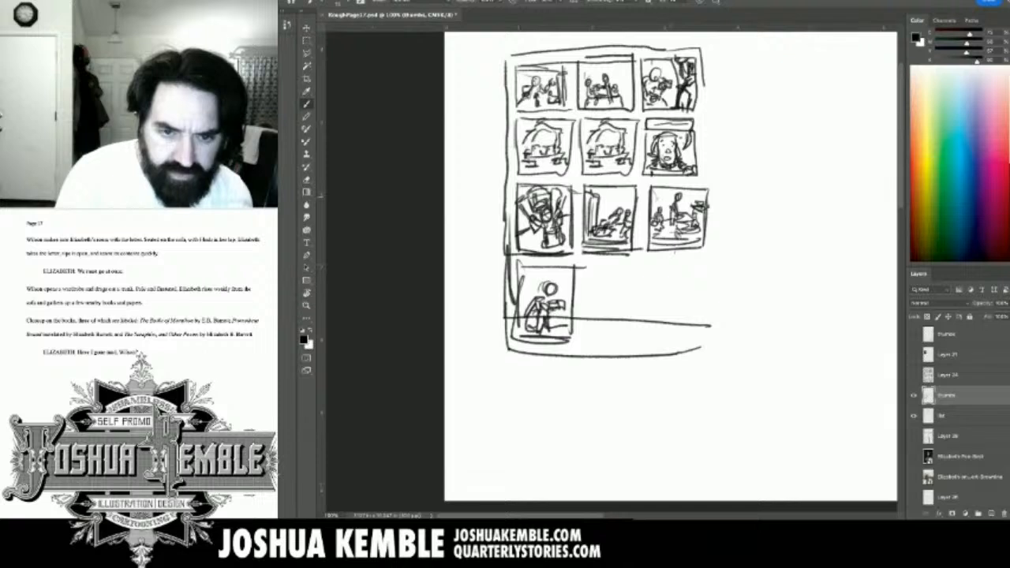
Draw the eleventh panel in the middle of the fourth row and rough in a close-up of the books.
mouse_move(592, 268)
left_mouse_down()
mouse_move(589, 334)
mouse_move(645, 335)
mouse_move(648, 316)
mouse_move(606, 272)
mouse_move(588, 273)
mouse_move(620, 290)
mouse_move(600, 301)
mouse_move(616, 327)
mouse_move(635, 333)
mouse_move(647, 298)
mouse_move(620, 295)
mouse_move(644, 284)
mouse_move(593, 322)
left_mouse_up()
mouse_move(640, 275)
left_mouse_down()
mouse_move(633, 290)
mouse_move(614, 294)
left_mouse_up()
mouse_move(615, 290)
left_mouse_down()
mouse_move(590, 303)
mouse_move(624, 281)
mouse_move(603, 284)
mouse_move(616, 276)
mouse_move(606, 282)
mouse_move(643, 312)
mouse_move(638, 305)
left_mouse_up()
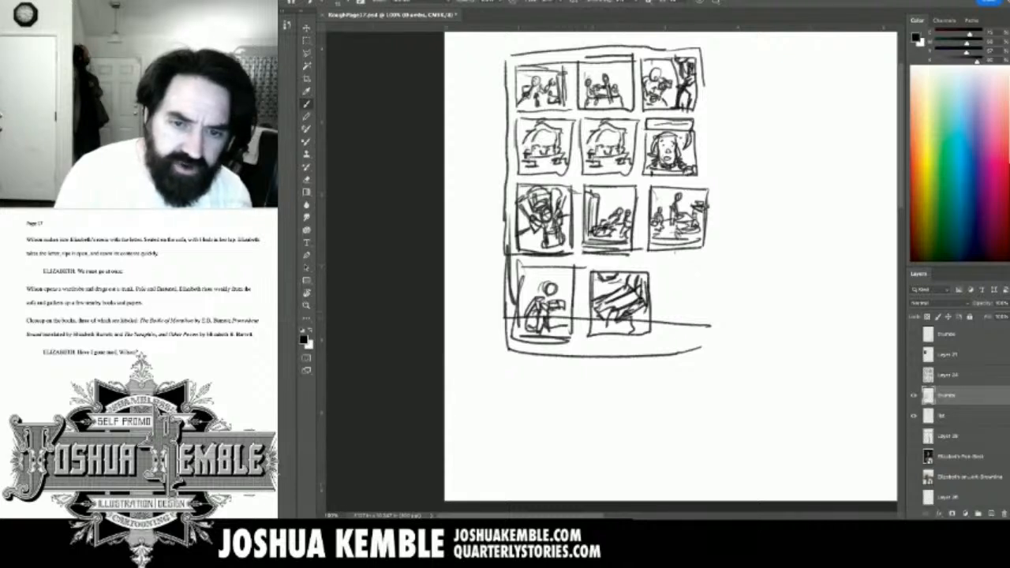
Draw the twelfth panel with a caption strip, a central figure and a wavy side edge, and close the page outline's right side.
mouse_move(658, 266)
left_mouse_down()
mouse_move(661, 331)
mouse_move(710, 334)
mouse_move(717, 282)
mouse_move(702, 268)
mouse_move(659, 269)
left_mouse_up()
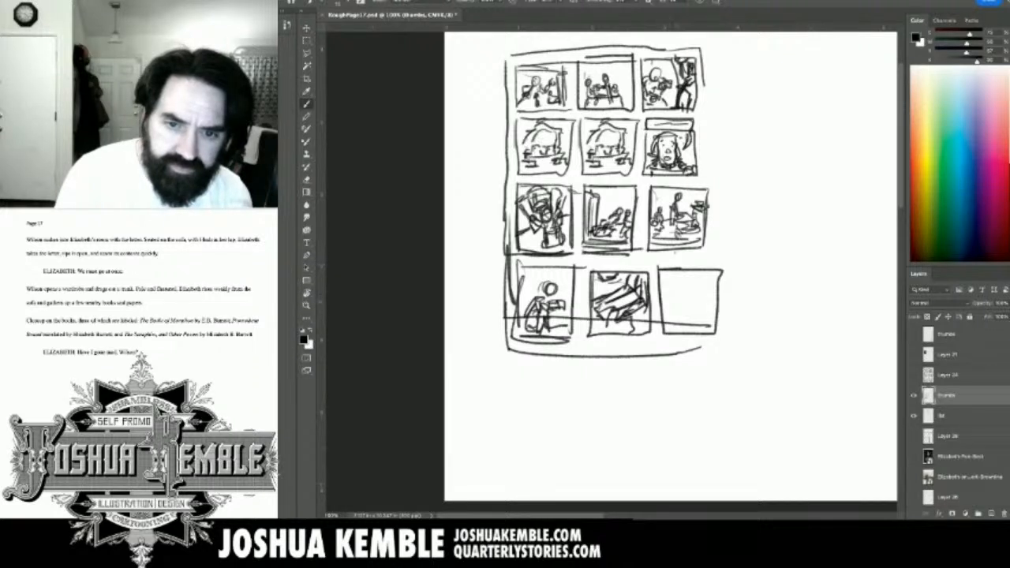
mouse_move(680, 289)
left_mouse_down()
mouse_move(684, 298)
mouse_move(694, 283)
mouse_move(684, 280)
mouse_move(689, 298)
mouse_move(682, 295)
mouse_move(709, 292)
mouse_move(710, 308)
left_mouse_up()
left_click_drag(721, 273, 711, 336)
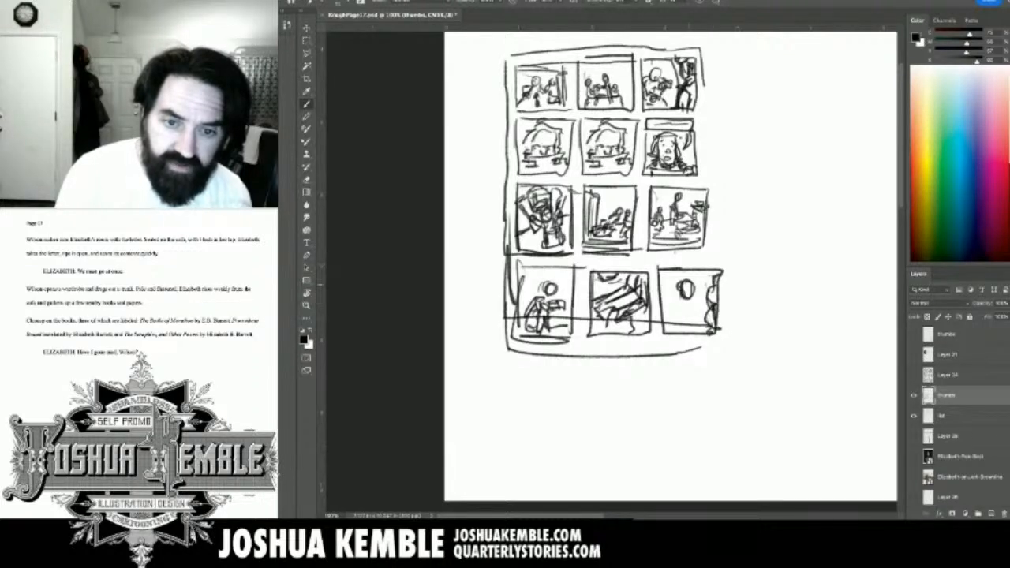
mouse_move(662, 279)
left_mouse_down()
mouse_move(659, 260)
mouse_move(717, 275)
left_mouse_up()
mouse_move(710, 275)
left_mouse_down()
mouse_move(721, 260)
mouse_move(666, 287)
mouse_move(690, 310)
mouse_move(664, 322)
mouse_move(694, 325)
mouse_move(702, 307)
mouse_move(701, 330)
mouse_move(686, 332)
mouse_move(734, 320)
mouse_move(700, 47)
left_mouse_up()
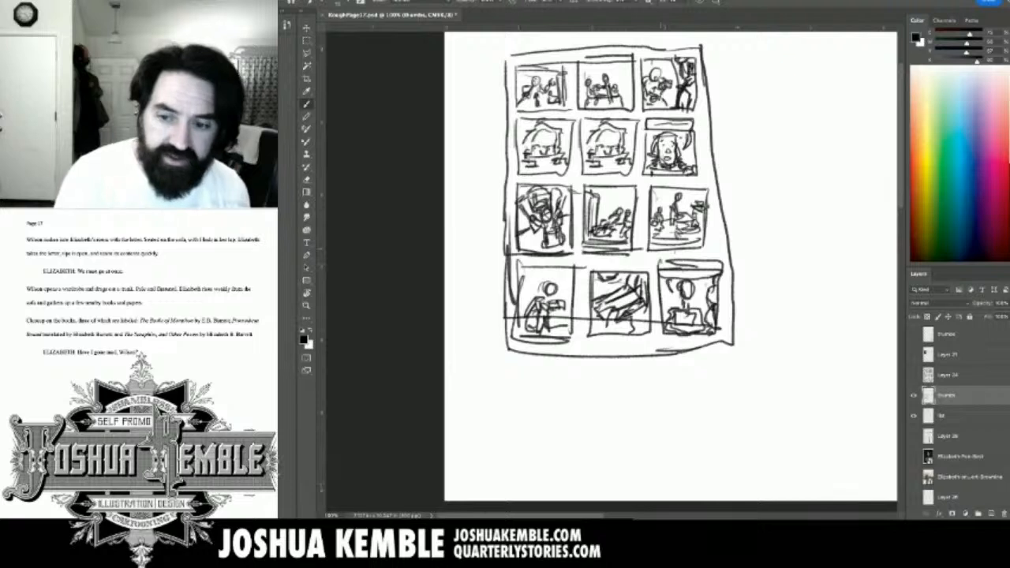
Save the page 17 rough and add a new layer above the thumbnail layer.
key("ctrl+minus")
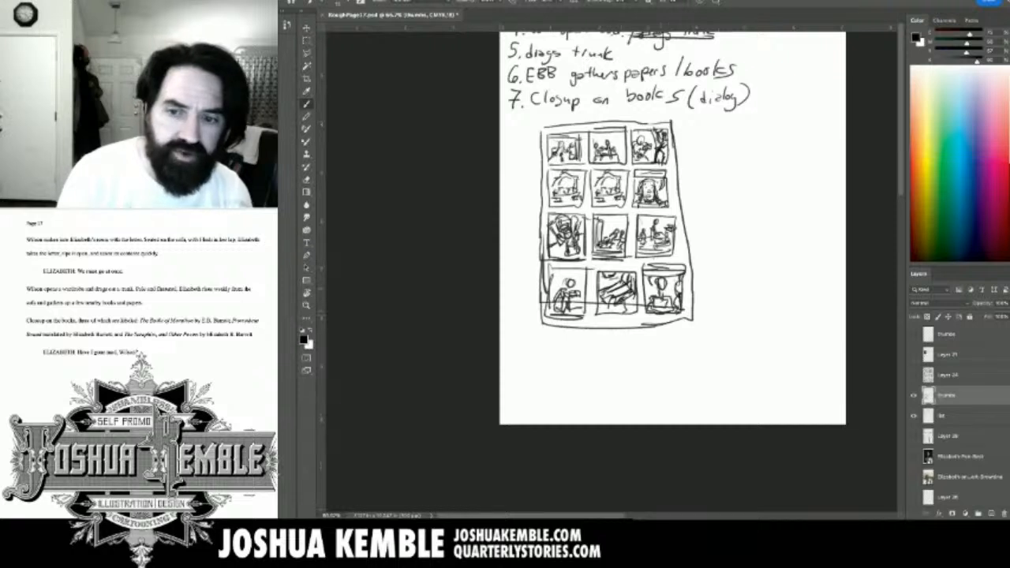
key("ctrl+s")
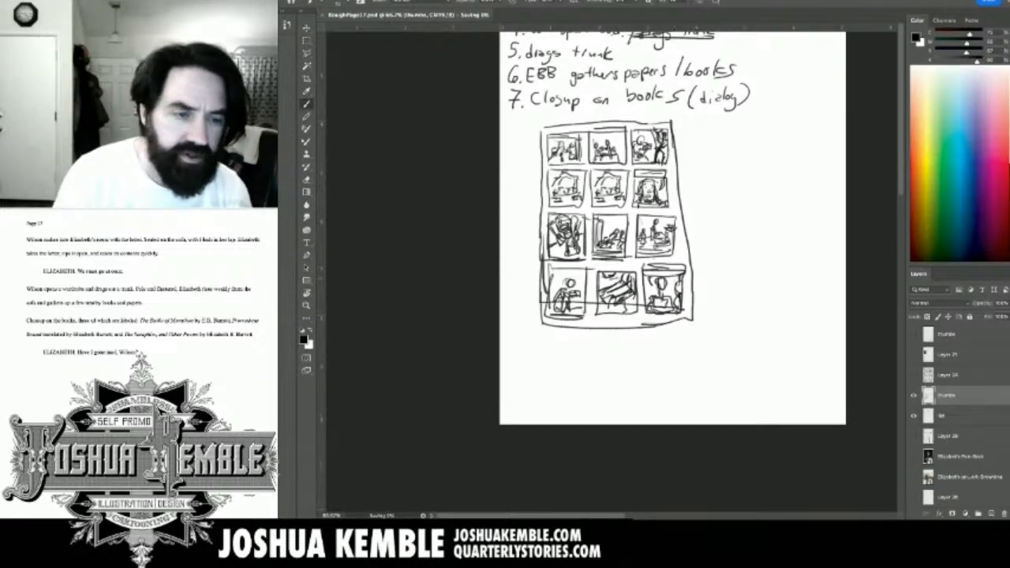
key("ctrl+shift+alt+n")
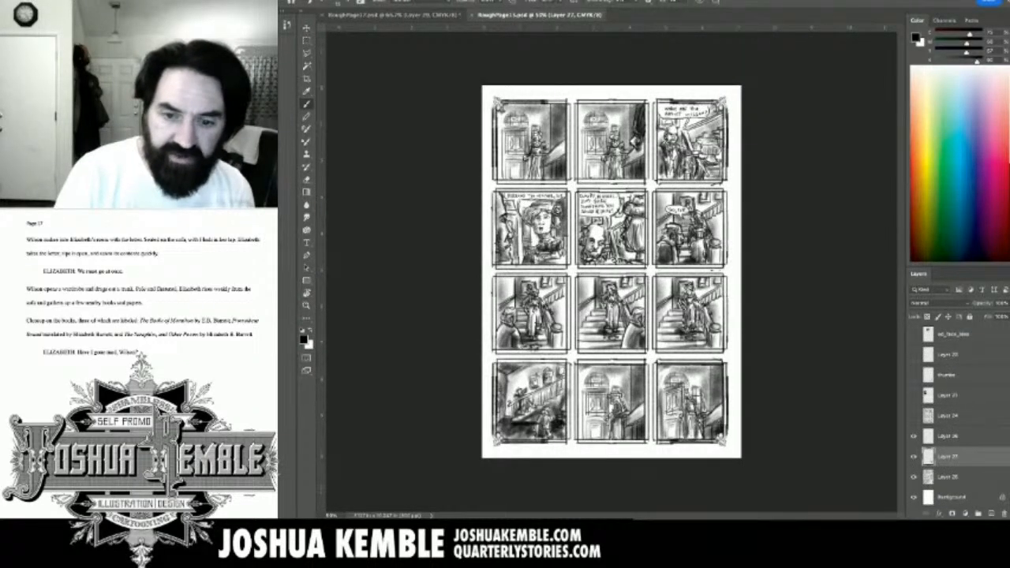
In the earlier finished rough page file, copy the full canvas of the sketch layer directly above the background.
left_click(948, 477)
left_click(913, 476)
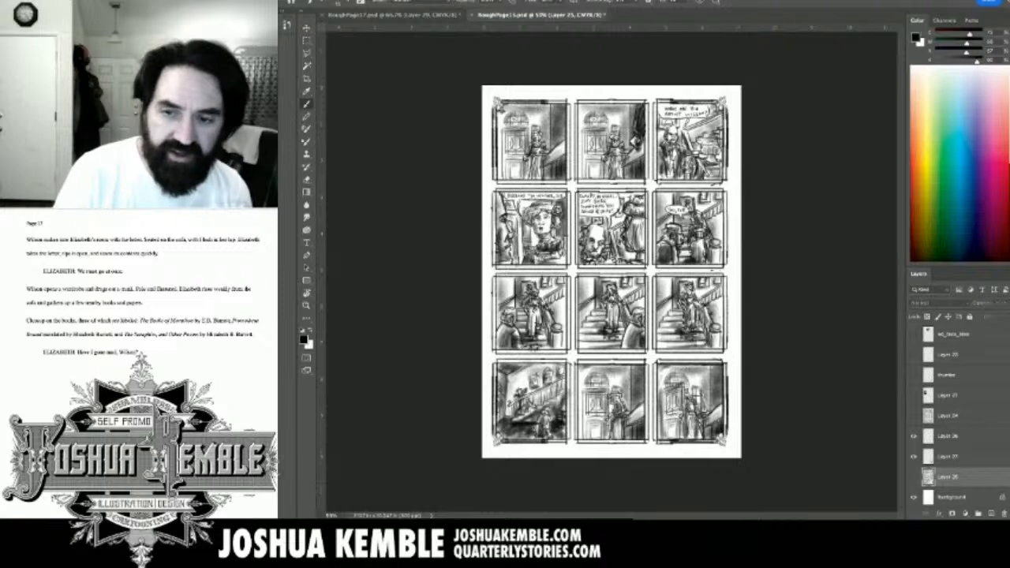
left_click(914, 477)
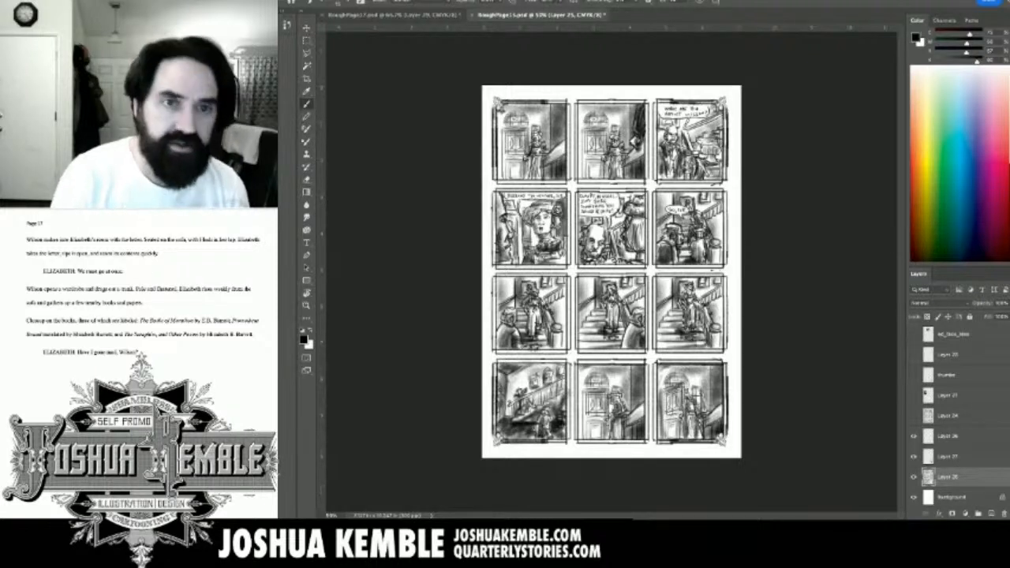
key("ctrl+a")
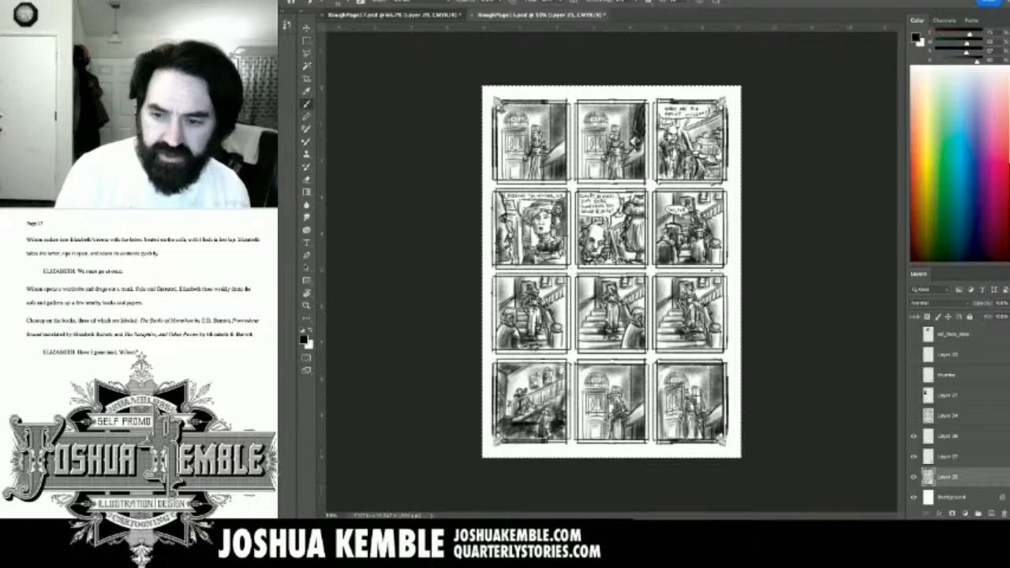
Return to RoughPage17.psd and paste the copied page sketch above the thumbnail layer.
left_click(393, 15)
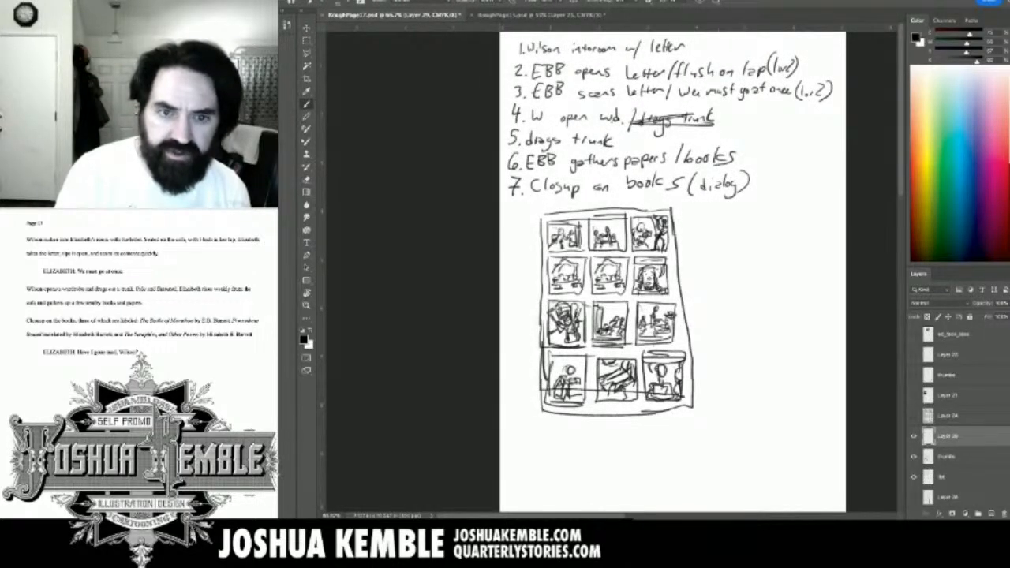
left_click(914, 456)
left_click(913, 456)
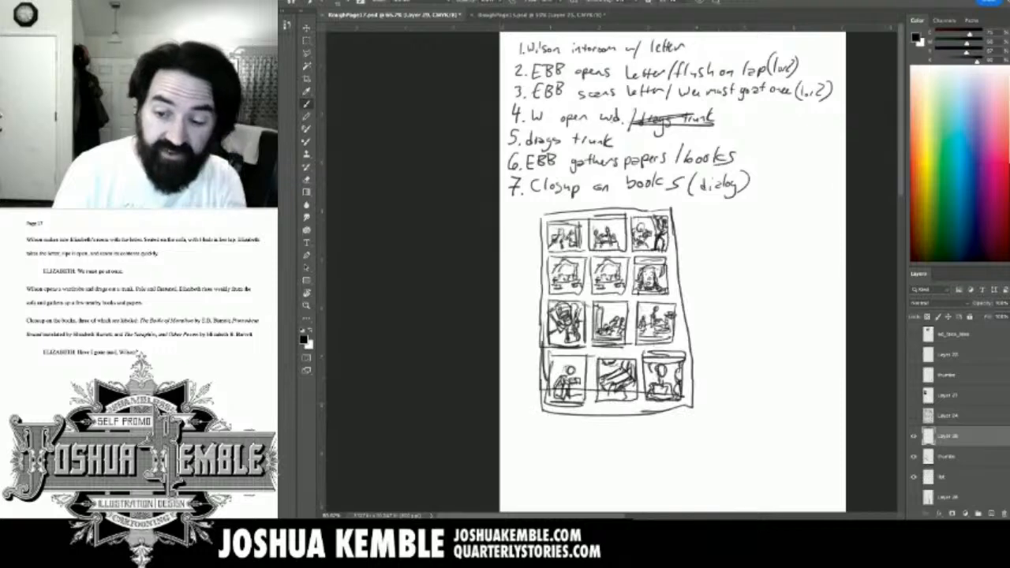
key("ctrl+v")
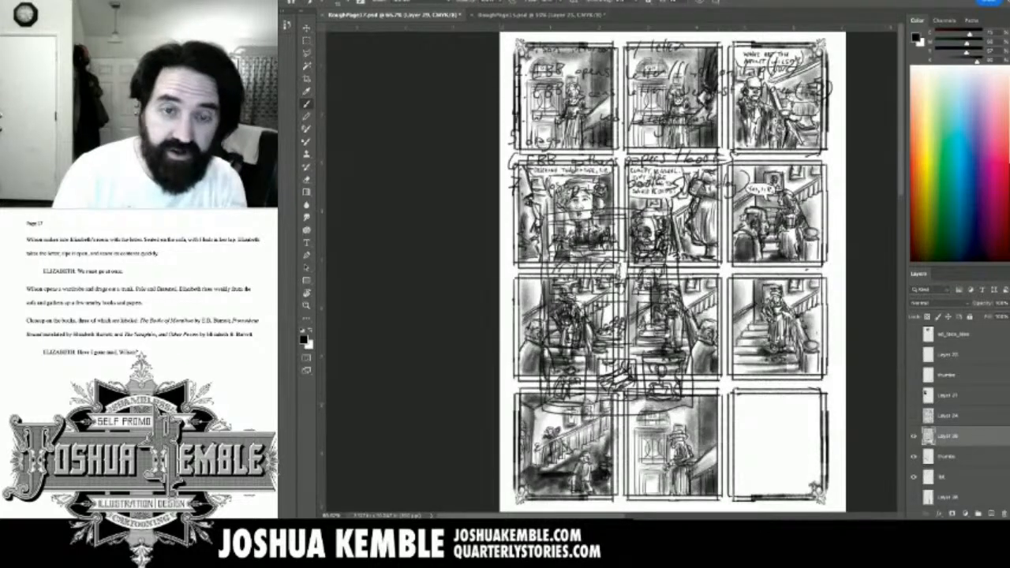
Hide the thumbnail and handwritten notes layers, and clear the old artwork inside the pasted page's first panel.
left_click(914, 455)
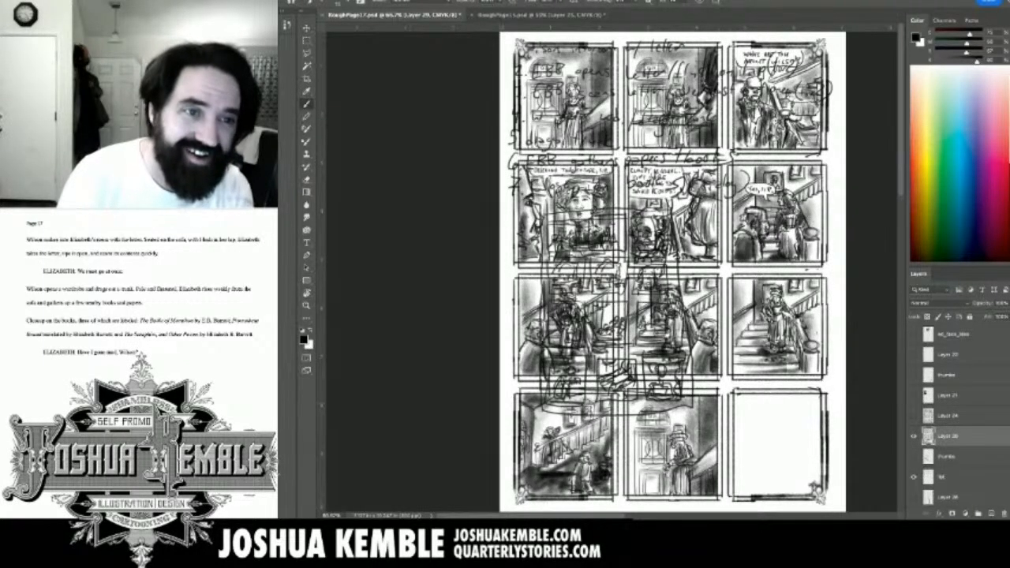
left_click(914, 477)
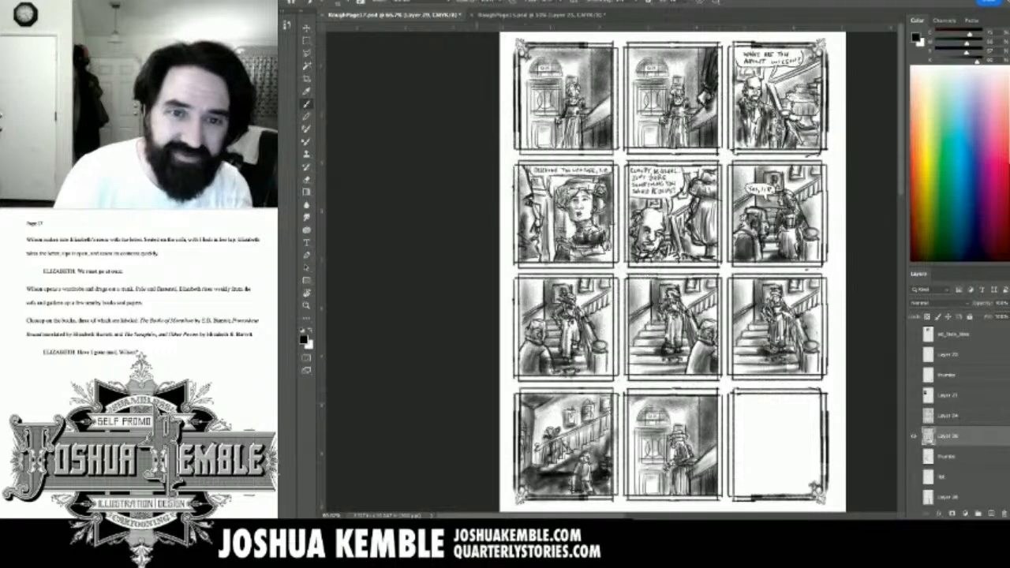
key("m")
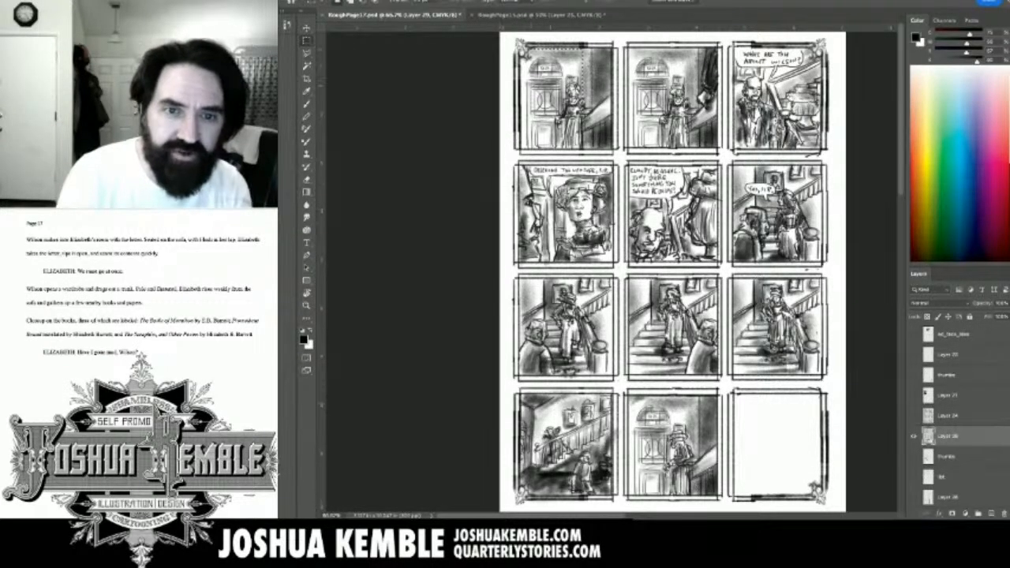
left_click_drag(522, 46, 612, 149)
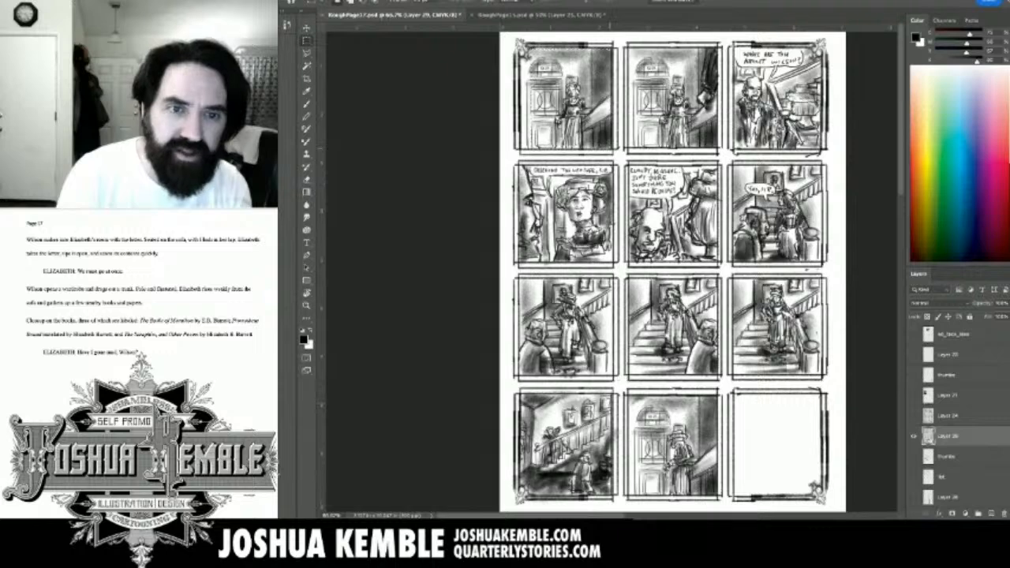
key("Delete")
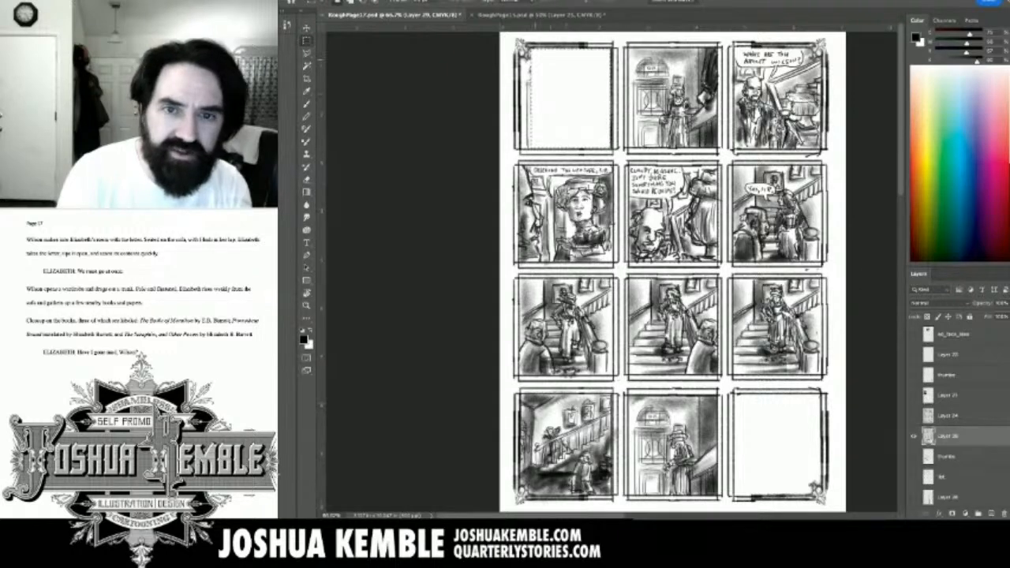
left_click_drag(526, 61, 551, 141)
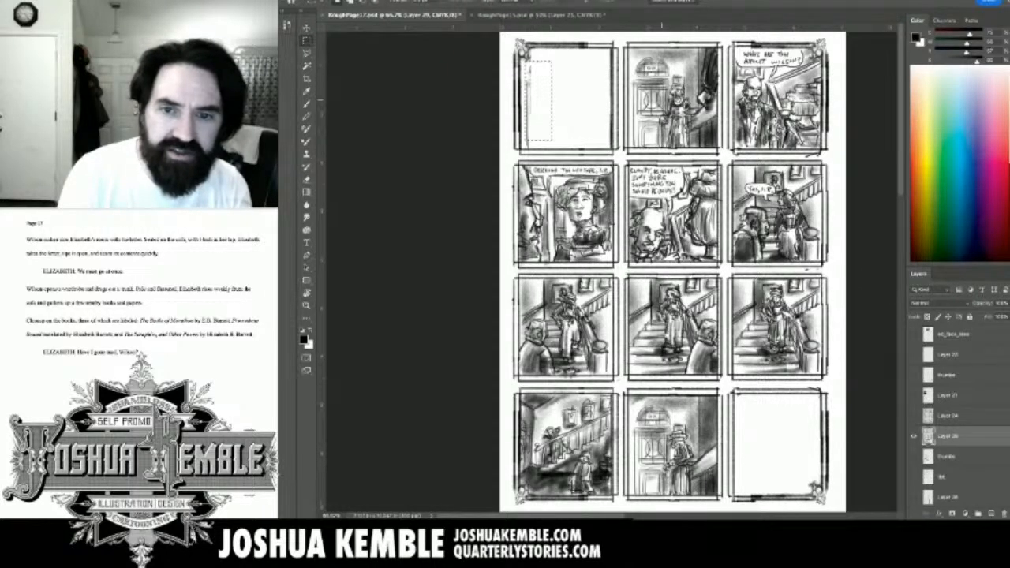
key("Delete")
key("ctrl+d")
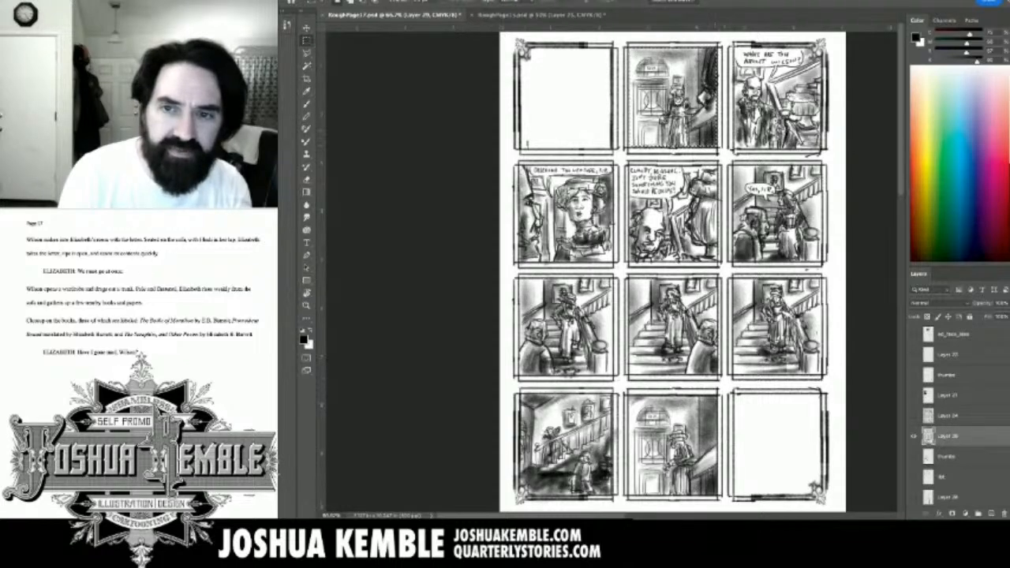
Clear the old artwork inside the second and third panels of the top row, keeping the panel borders and corner ornament.
key("Delete")
key("ctrl+d")
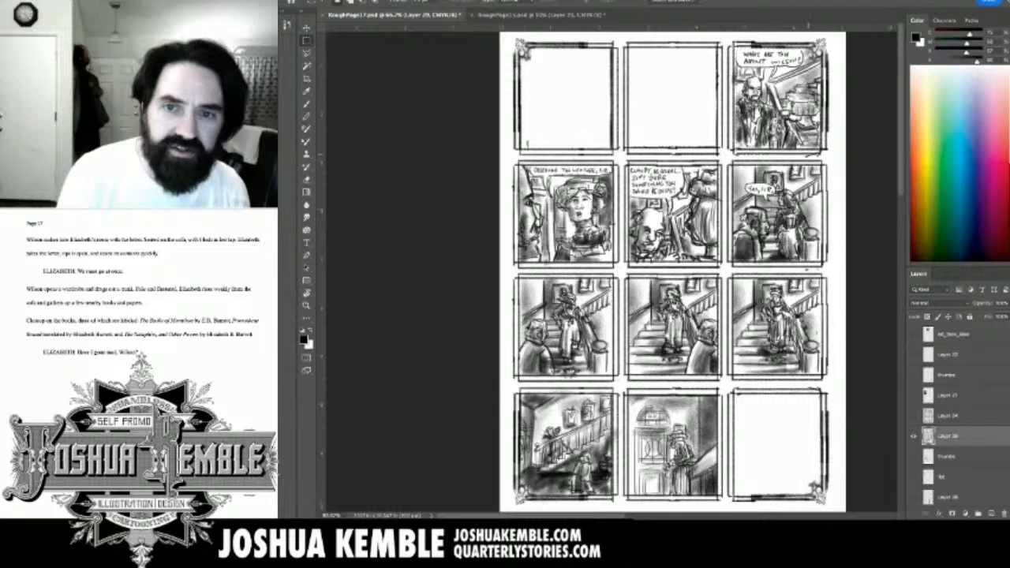
key("Delete")
key("ctrl+d")
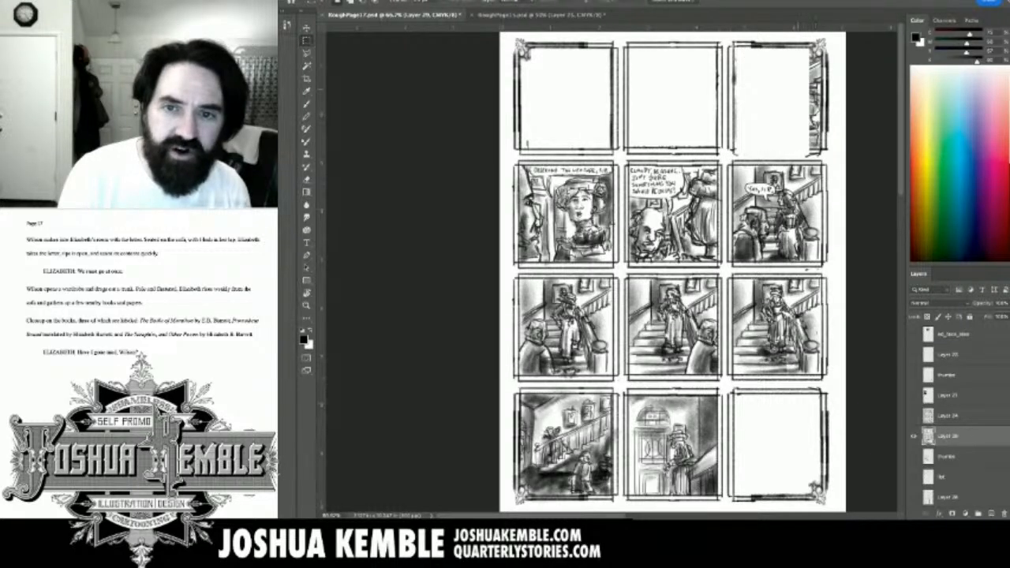
key("ctrl+z")
key("ctrl+z")
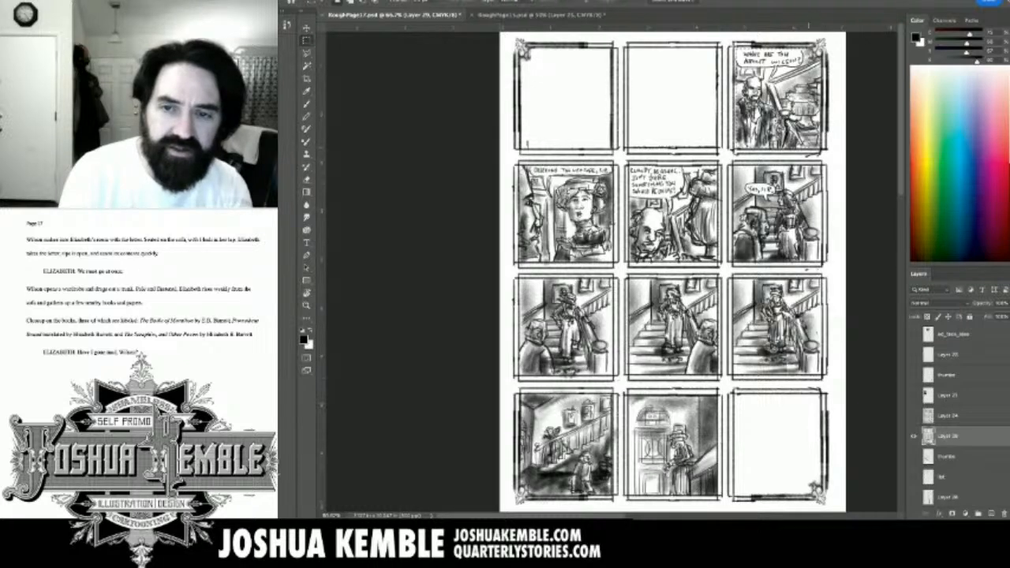
key("Delete")
key("ctrl+d")
left_click_drag(805, 59, 820, 142)
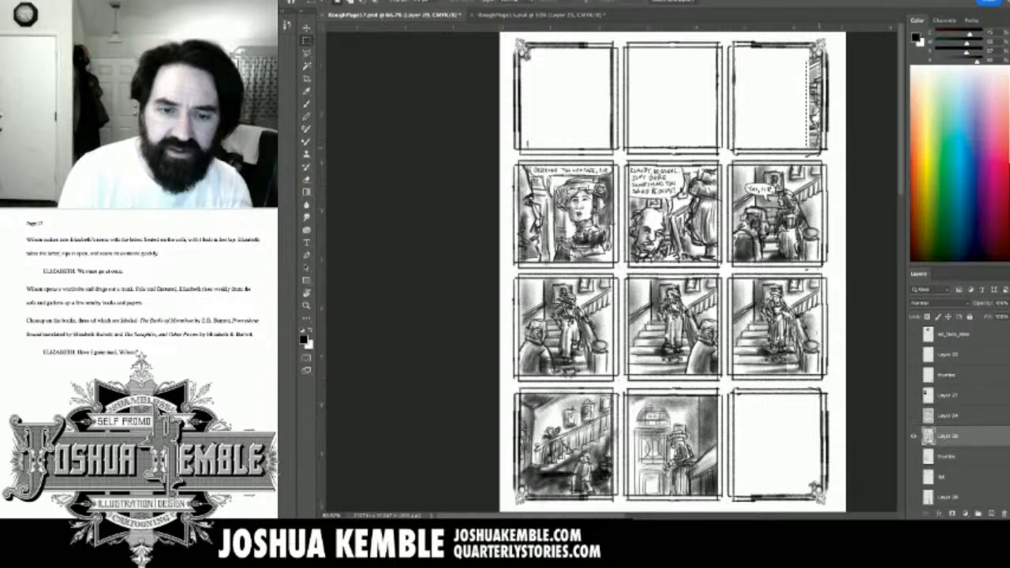
key("Delete")
key("ctrl+d")
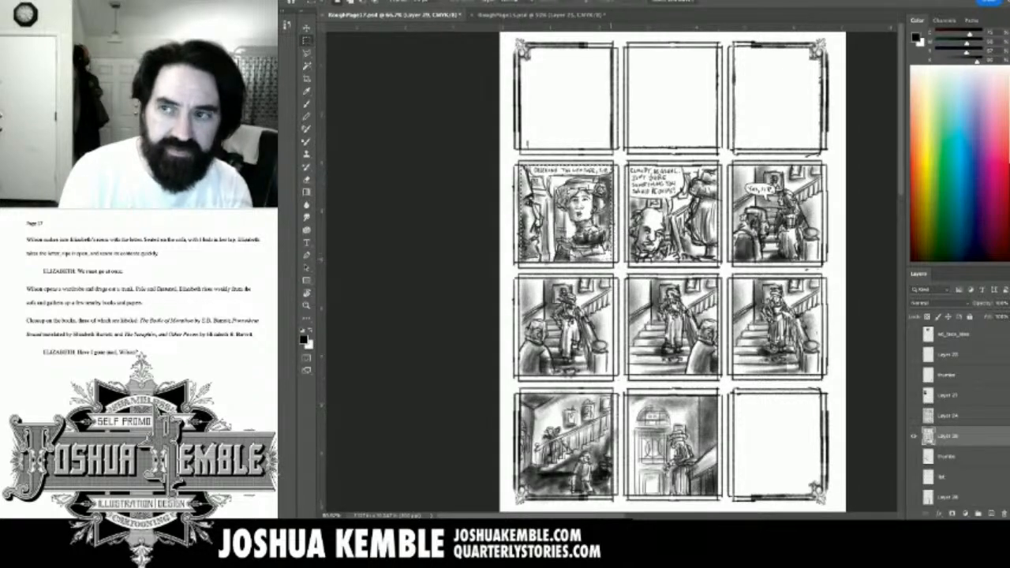
Clear the old artwork and lettering from all three panels in the second row, keeping their borders.
key("Delete")
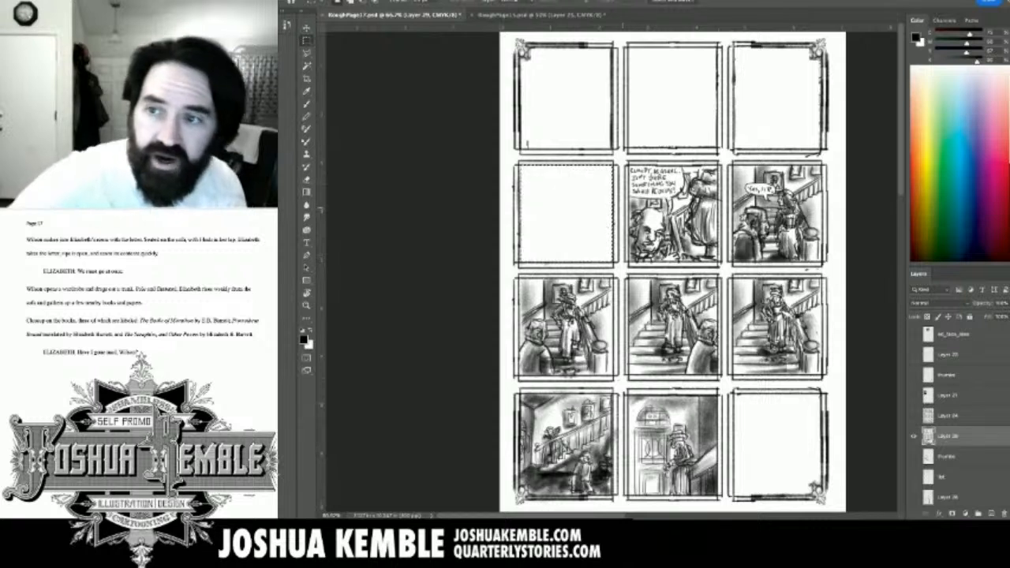
key("ctrl+d")
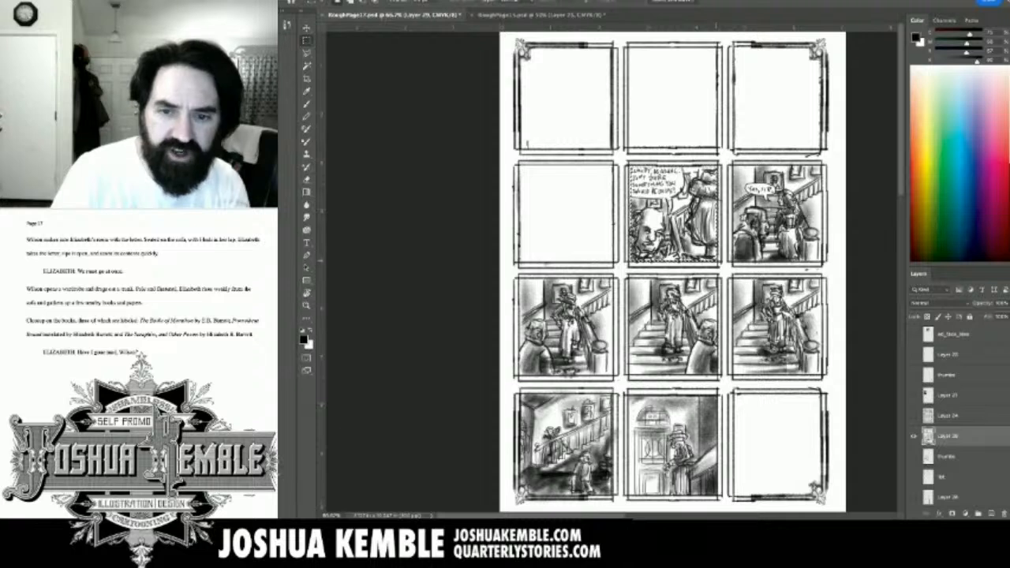
key("Delete")
key("ctrl+d")
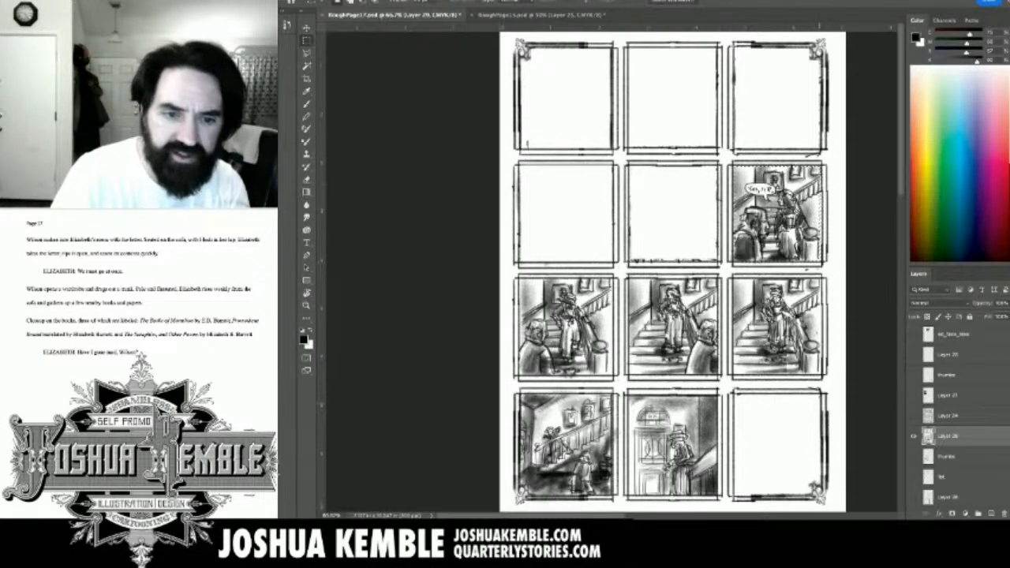
key("Delete")
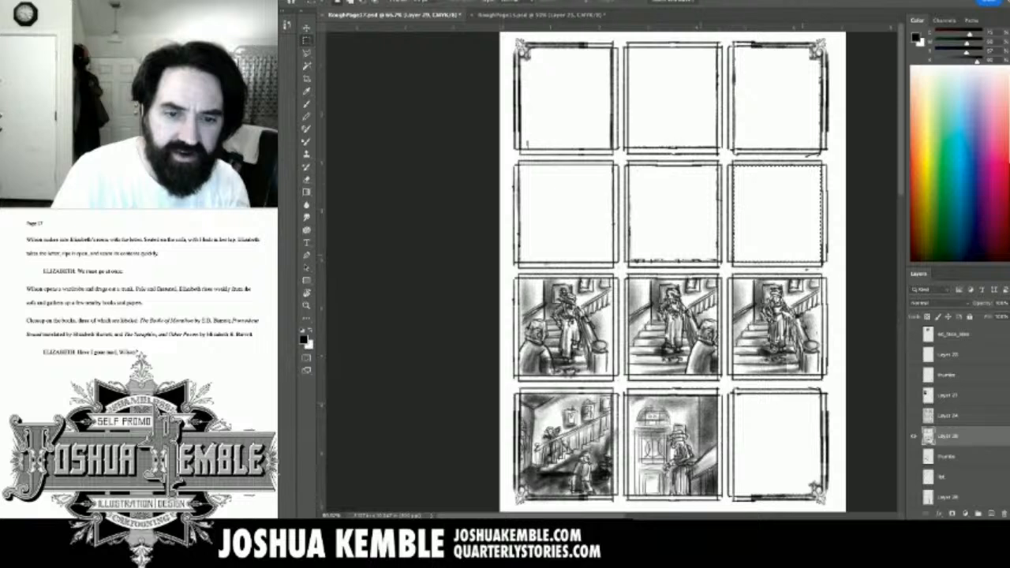
key("ctrl+d")
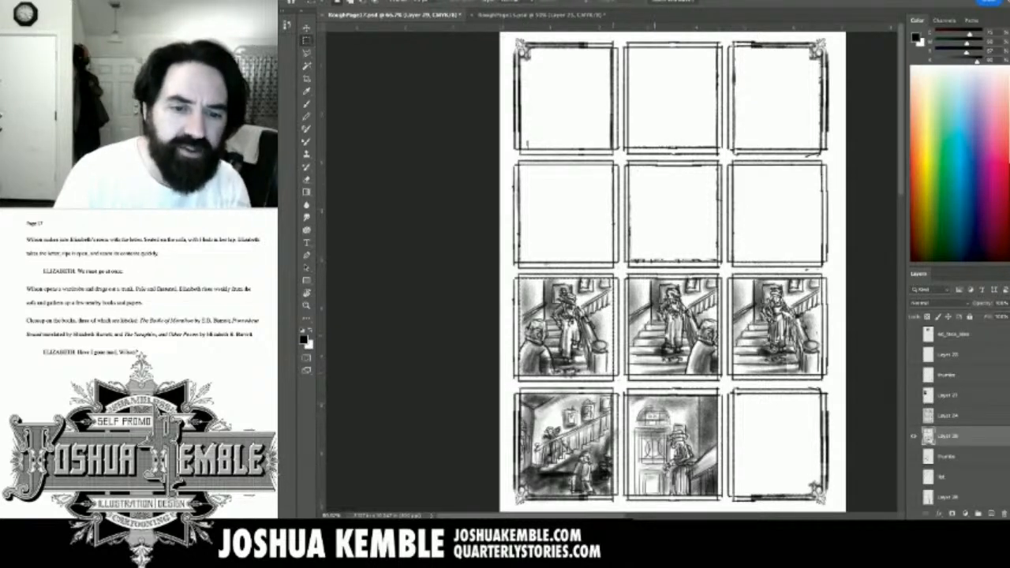
Clear the staircase drawings from all three panels in the third row, keeping their borders.
key("Delete")
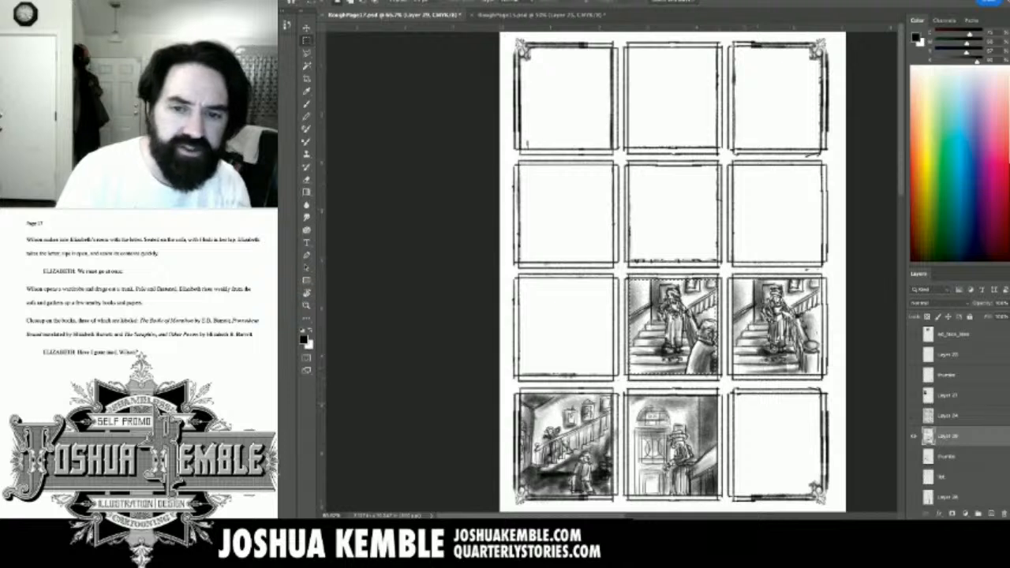
key("Delete")
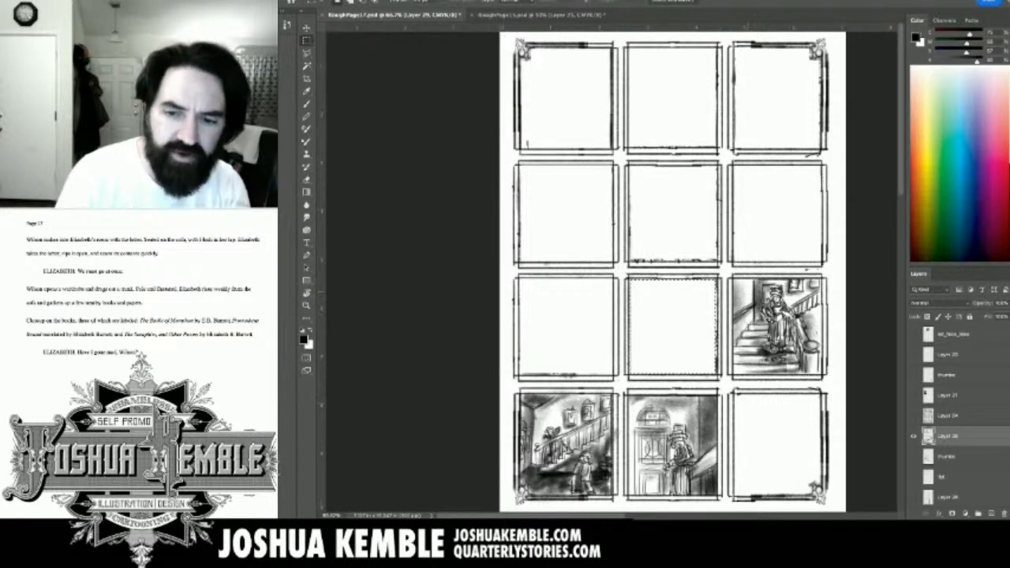
key("ctrl+d")
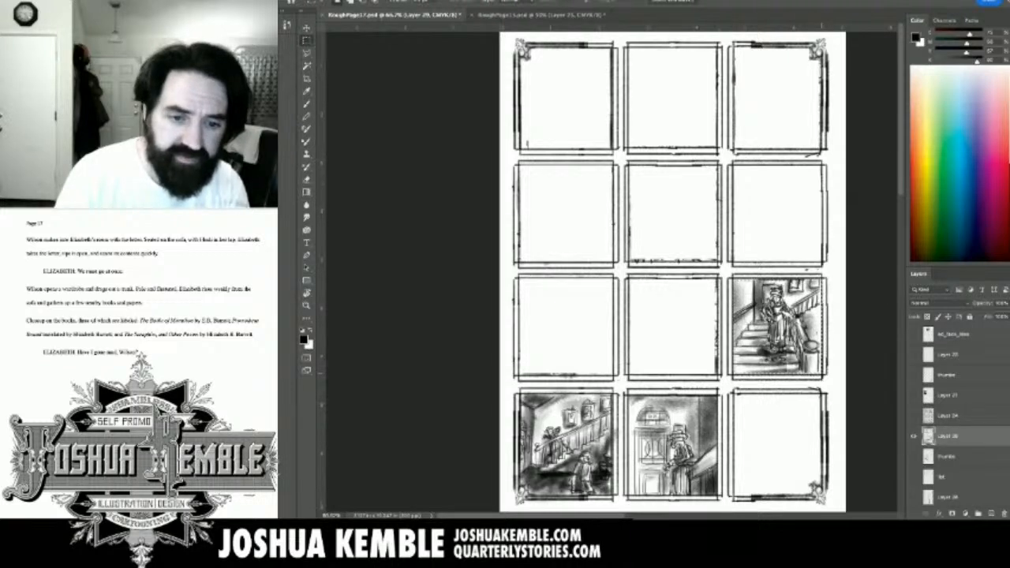
key("Delete")
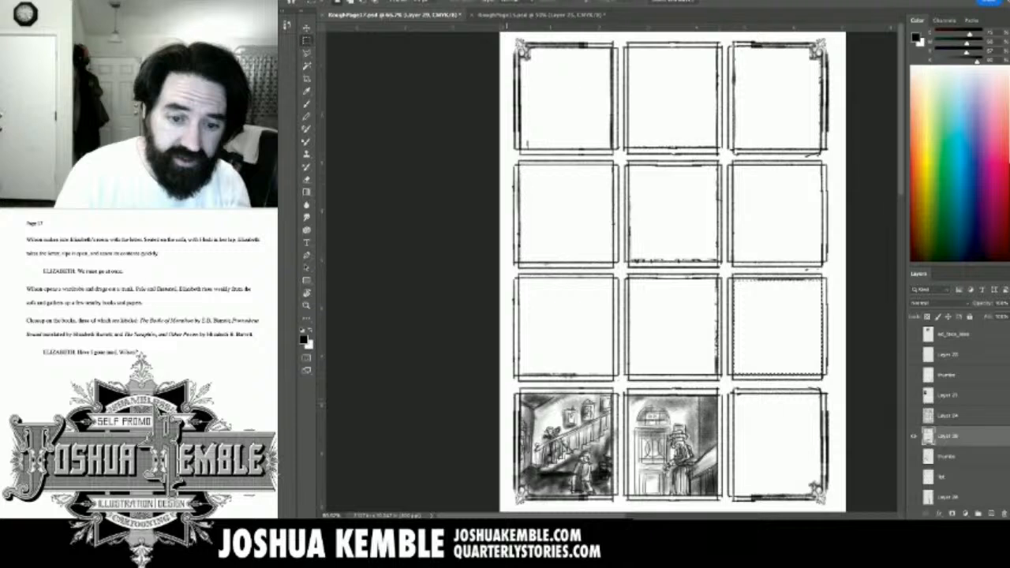
key("ctrl+d")
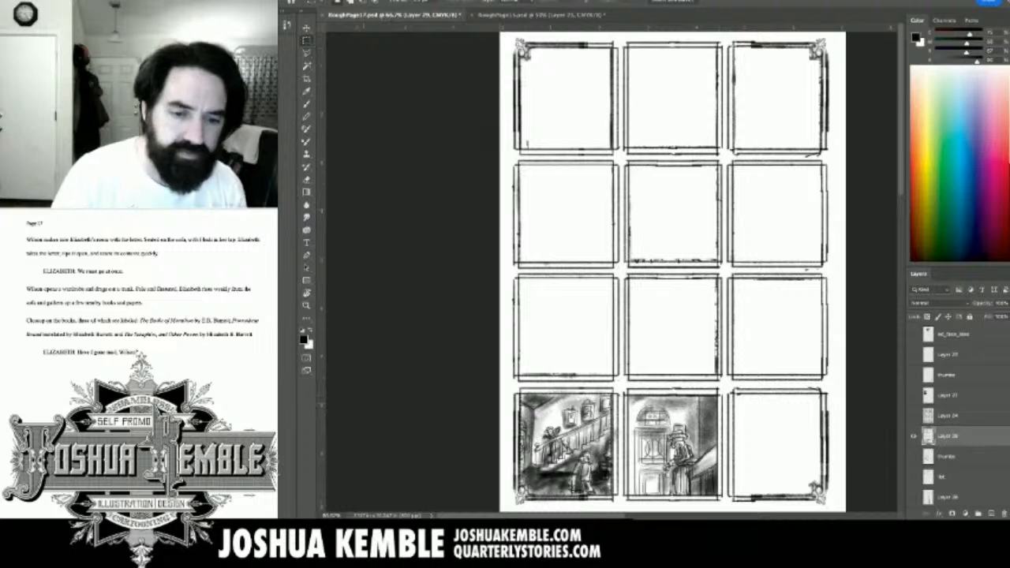
Clear the old artwork from the first two panels of the last row, keeping the borders and corner ornament.
key("l")
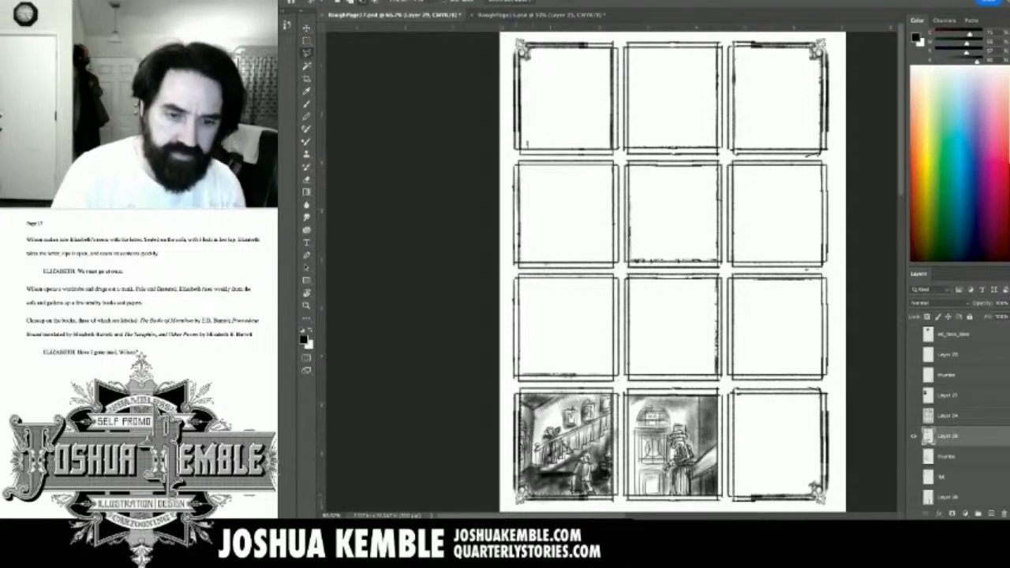
key("Delete")
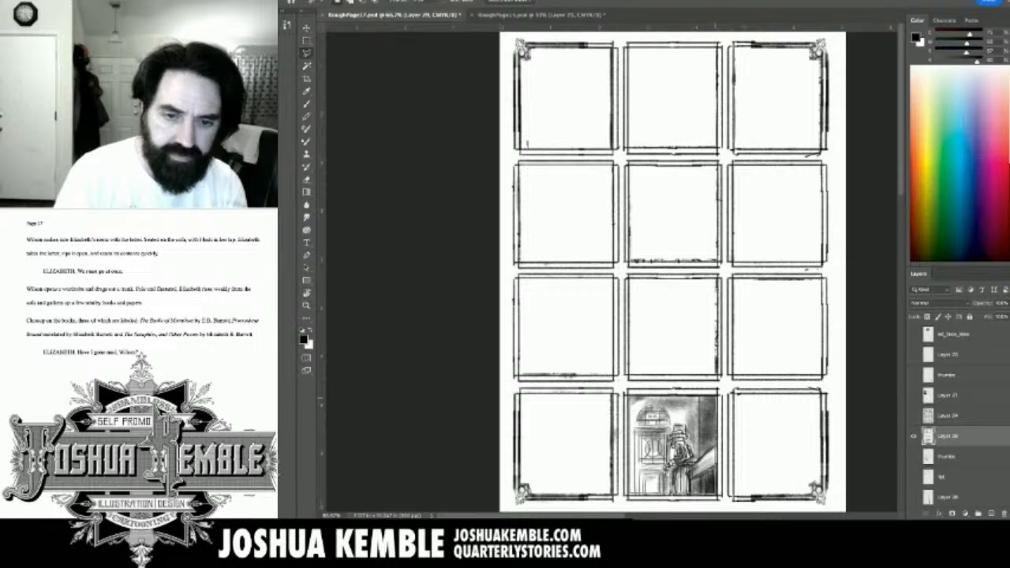
key("Delete")
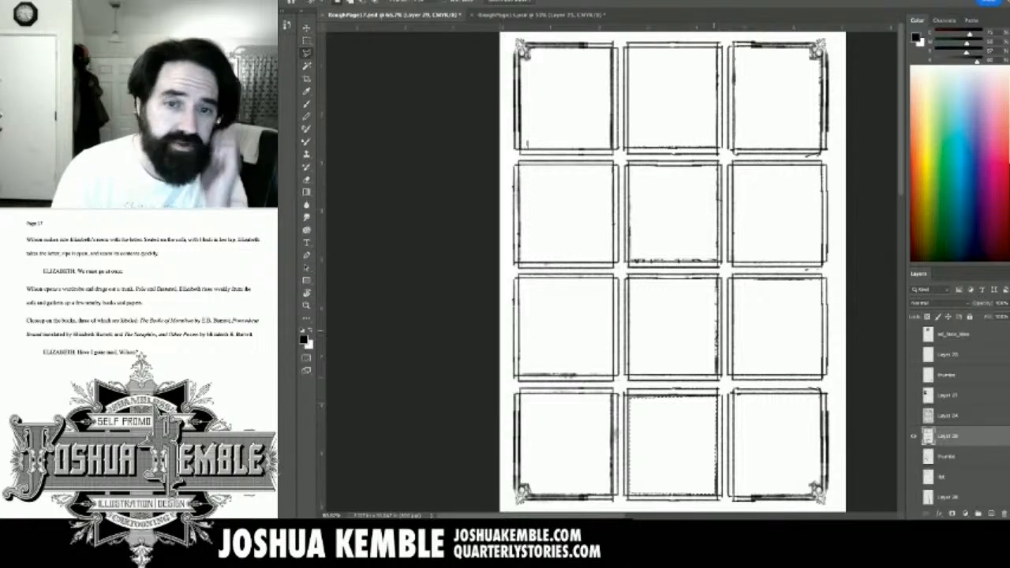
Rename the cleared panel layer to borders and lock its transparent pixels.
key("m")
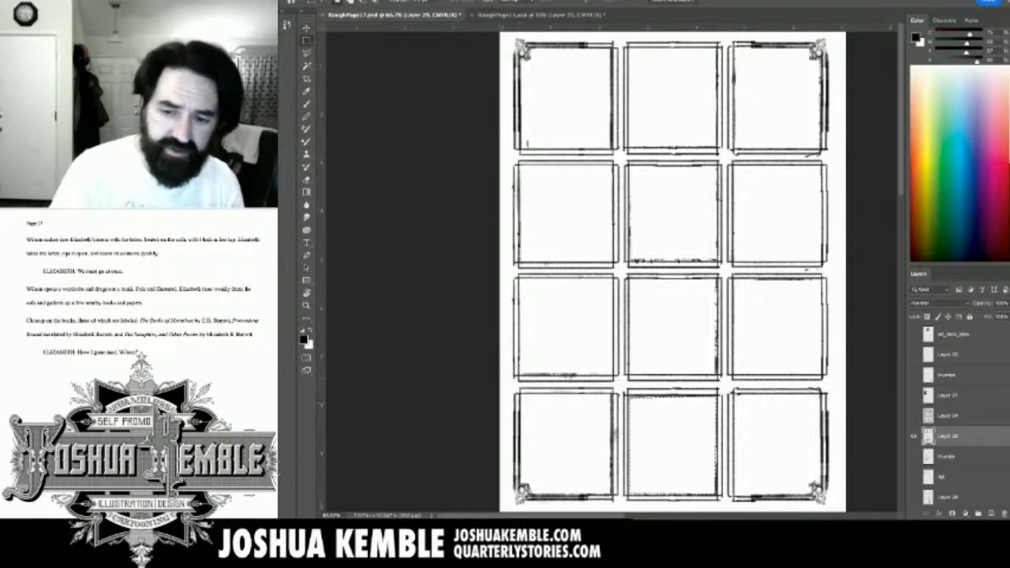
double_click(947, 436)
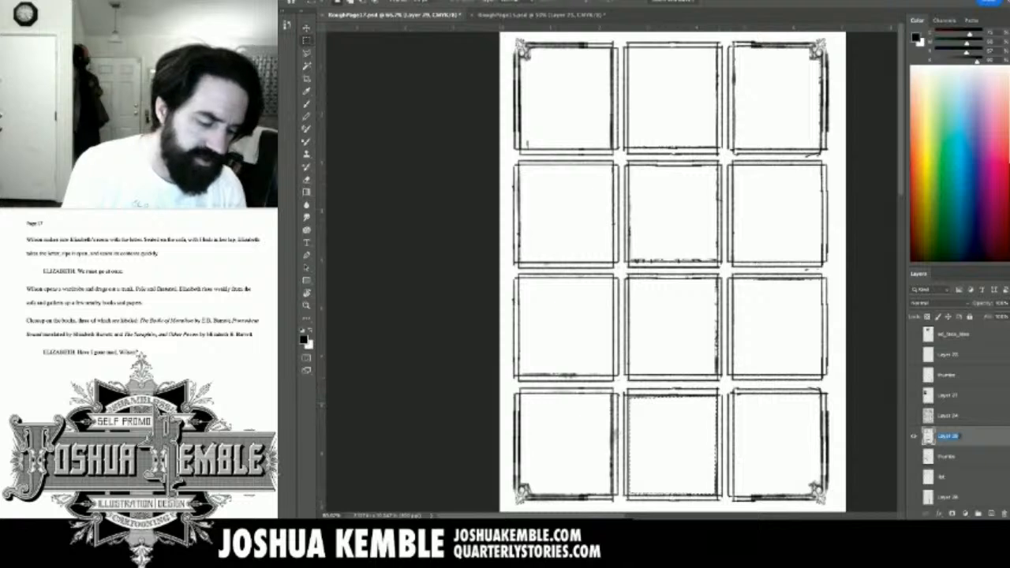
type("Pn1")
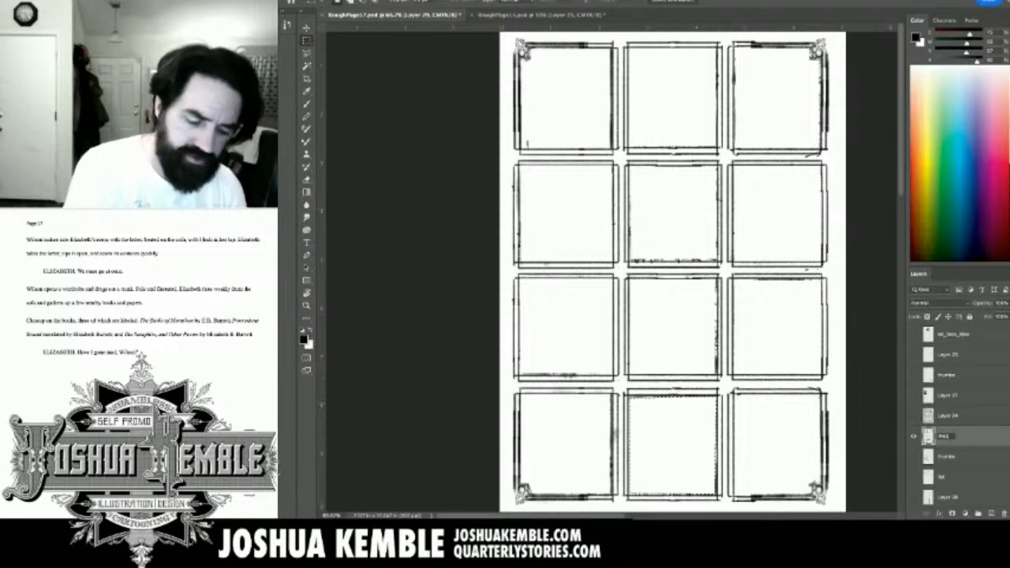
key("BackSpace")
key("BackSpace")
key("BackSpace")
type("borders")
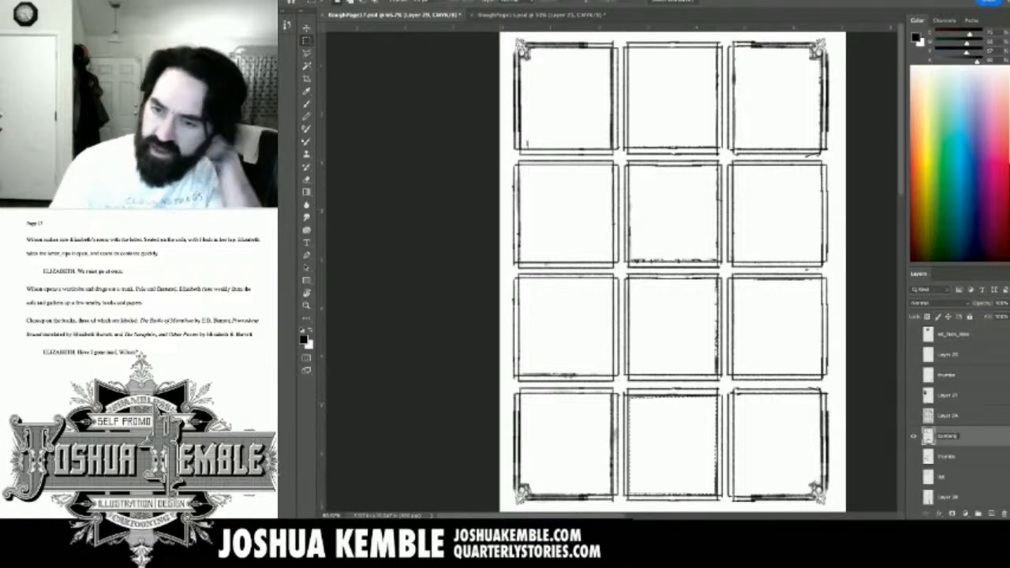
key("Return")
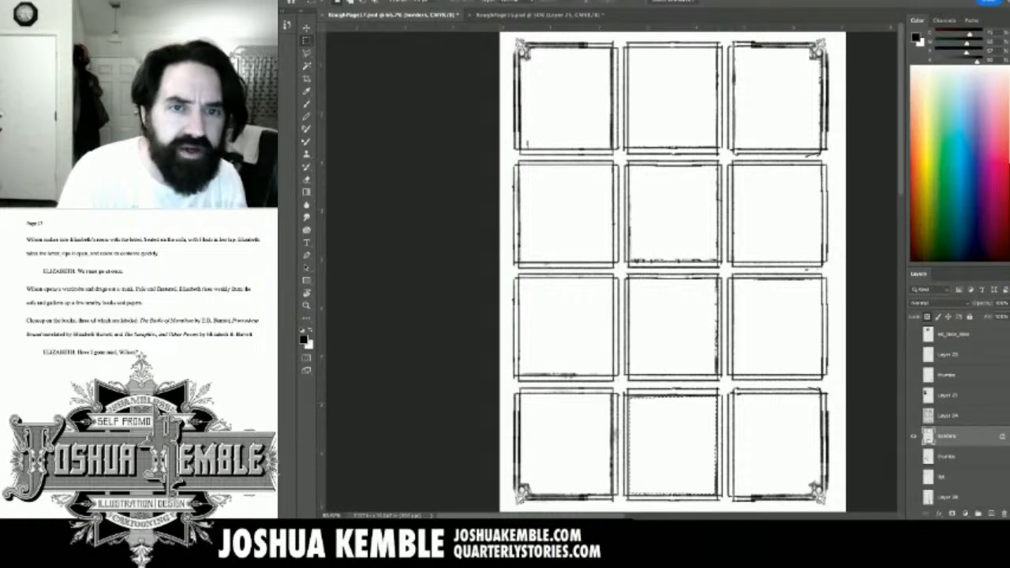
With the guides shown and nothing selected, move the panel borders up to the page's upper margin guide and save the file.
key("super+semicolon")
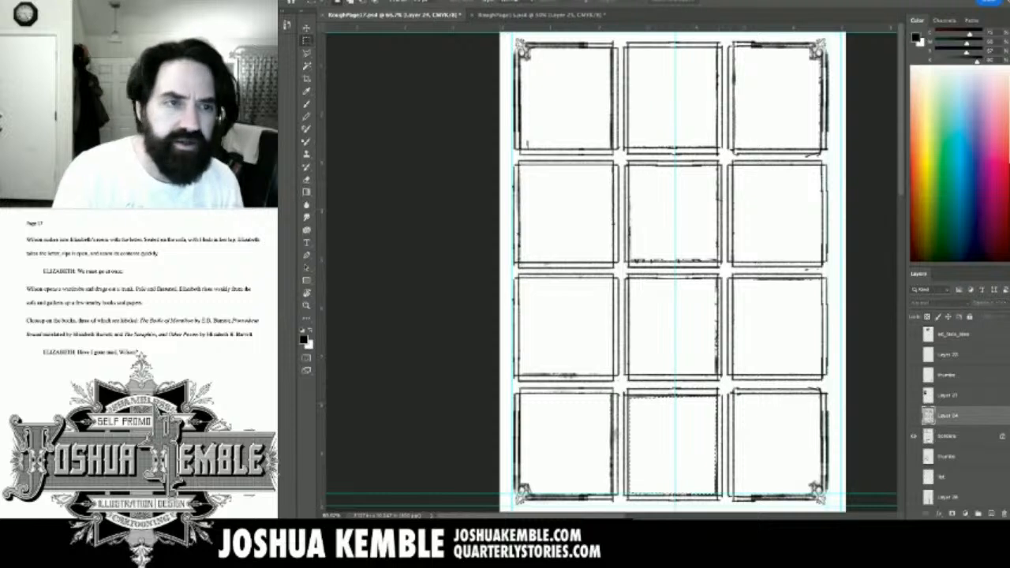
key("ctrl+d")
key("v")
left_click_drag(674, 260, 624, 288)
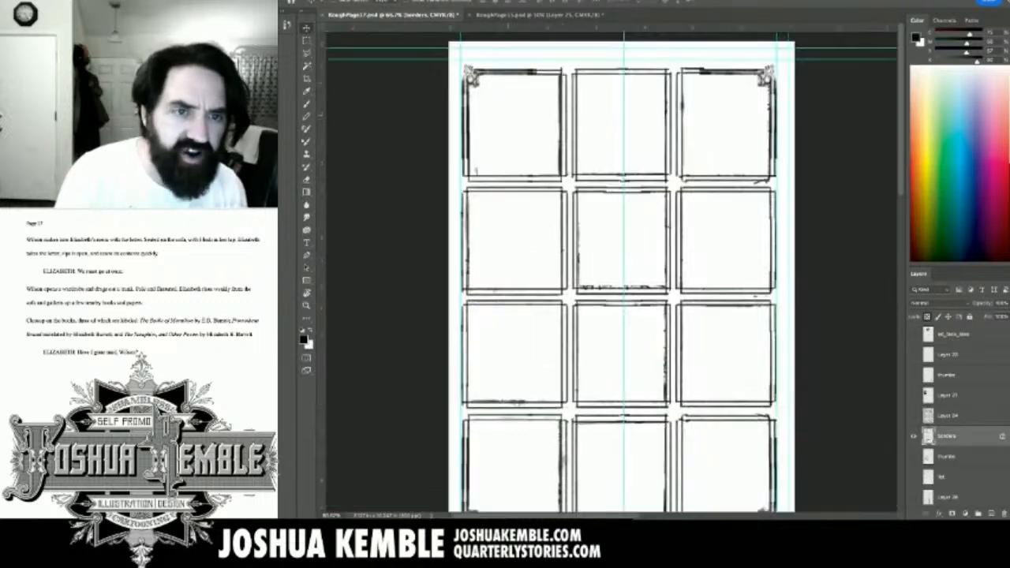
left_click_drag(471, 82, 471, 73)
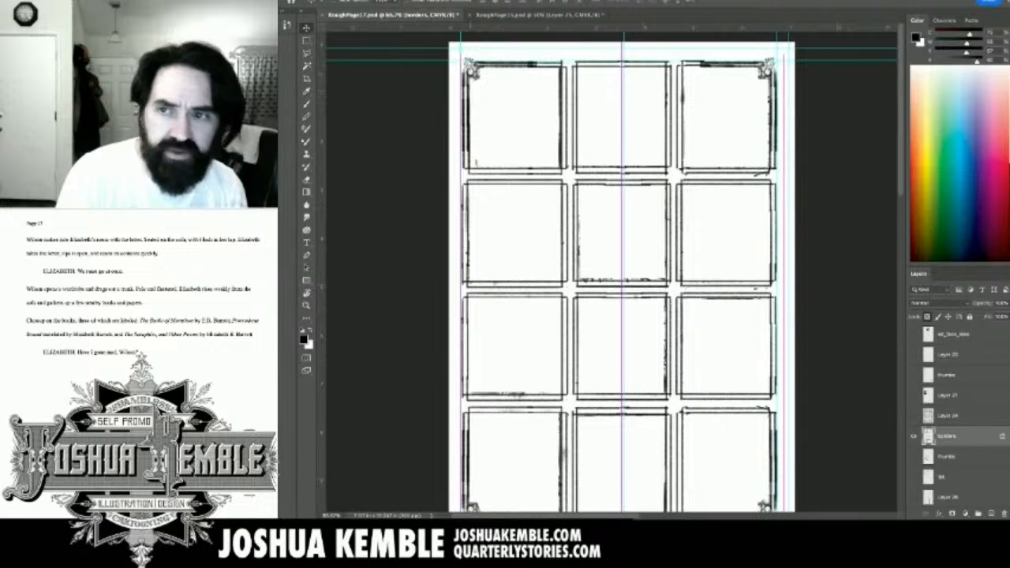
left_click_drag(721, 284, 684, 236)
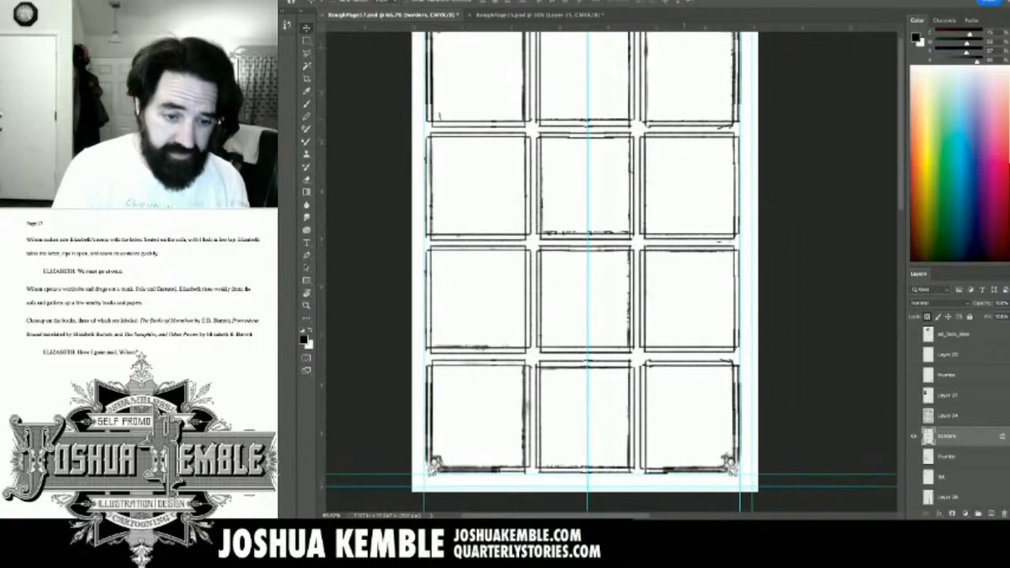
key("ctrl+s")
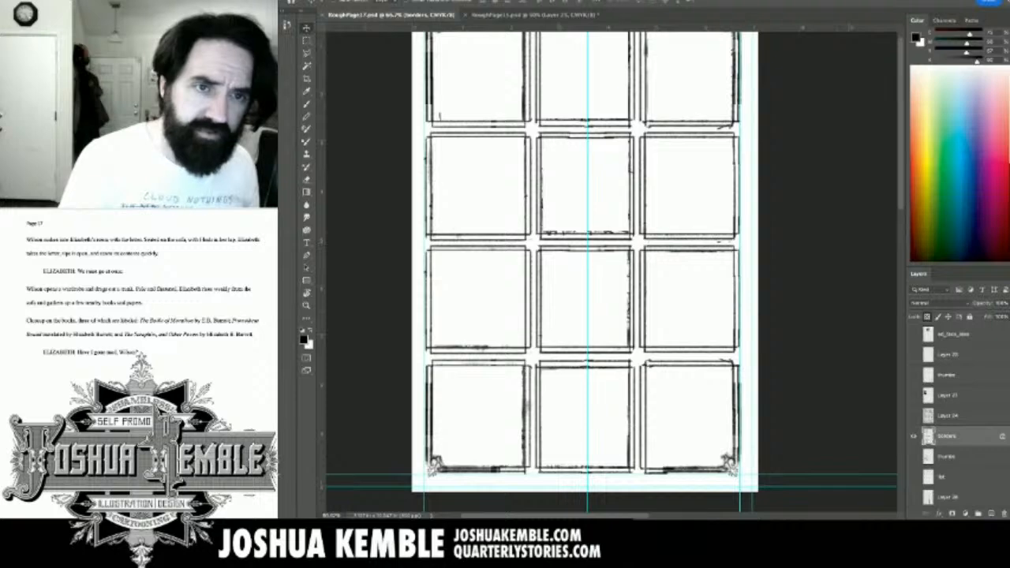
Close the earlier page's file, then show the thumbs layer and move its sketches up over the middle and right panel columns.
left_click(473, 15)
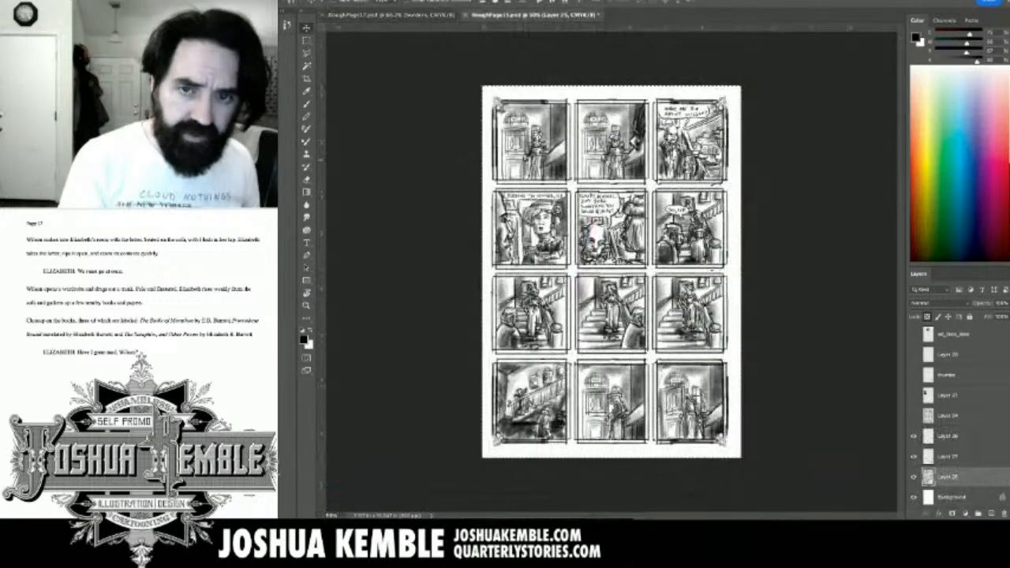
key("ctrl+w")
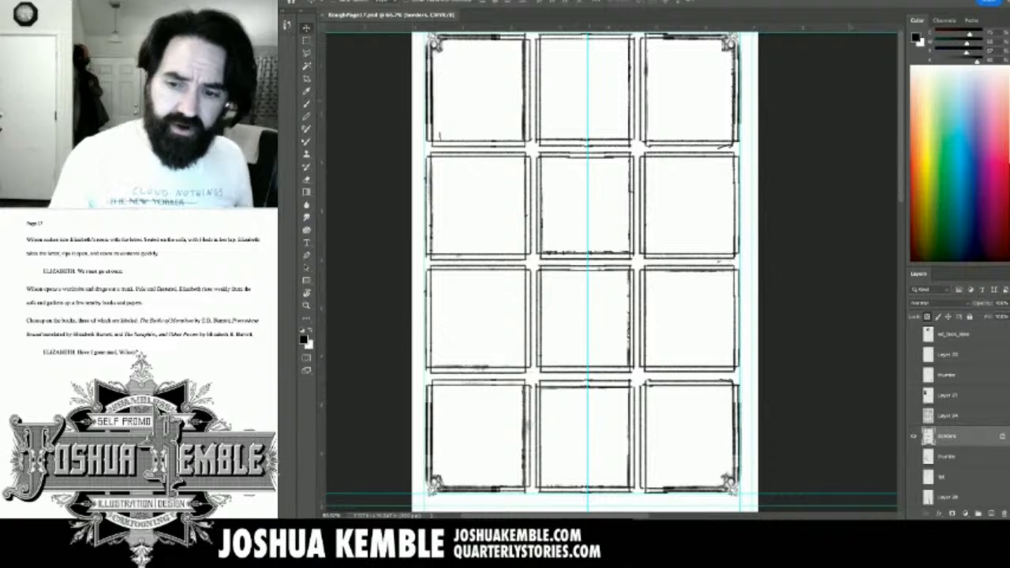
left_click(913, 456)
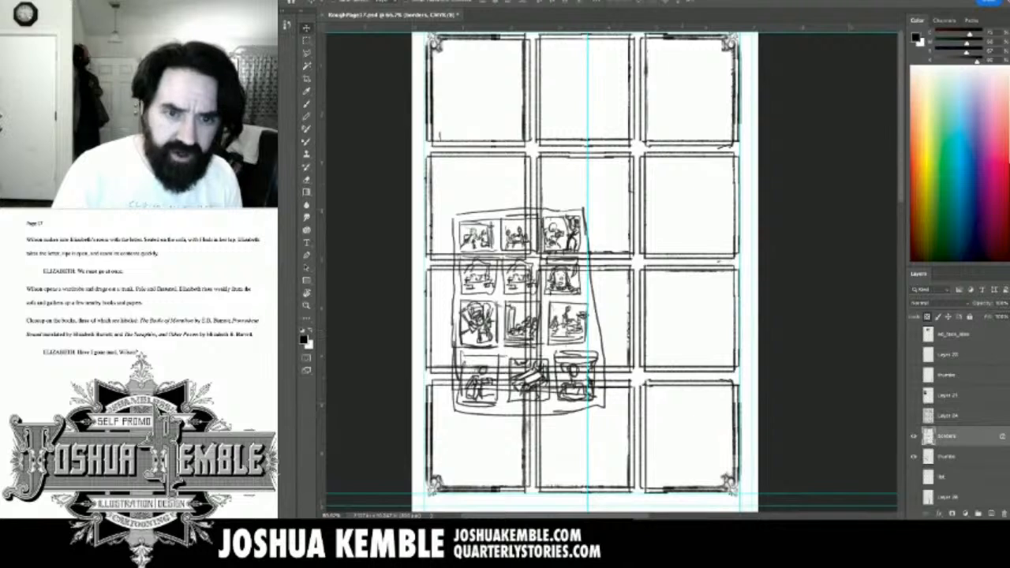
left_click(946, 457)
mouse_move(507, 308)
left_mouse_down()
mouse_move(623, 185)
mouse_move(607, 170)
left_mouse_up()
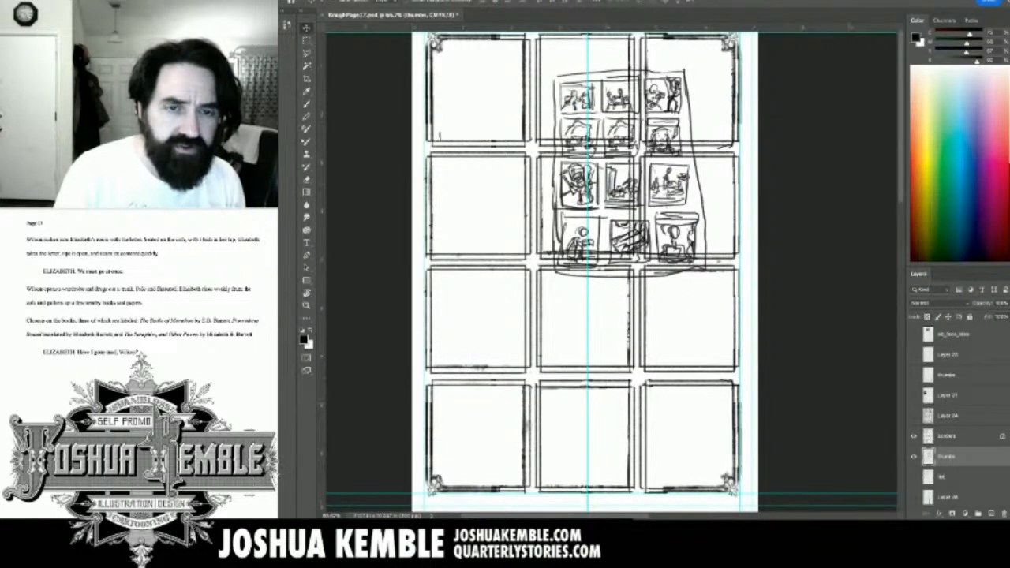
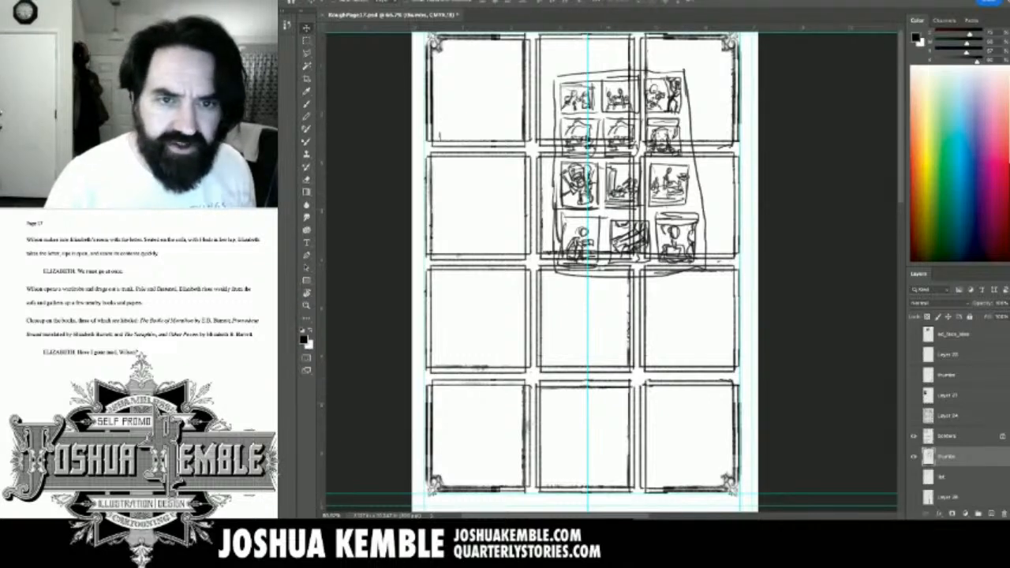
On a new layer above the thumbnails, brush in Wilson's capped head and her raised arm holding the letter in the first panel.
scroll(506, 80, "up", 3)
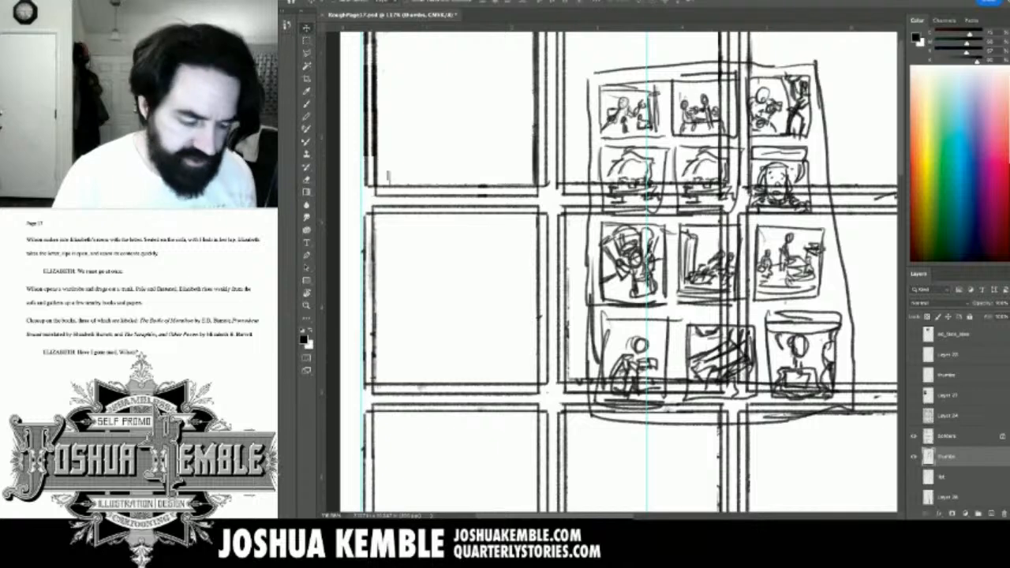
key("ctrl+alt+shift+n")
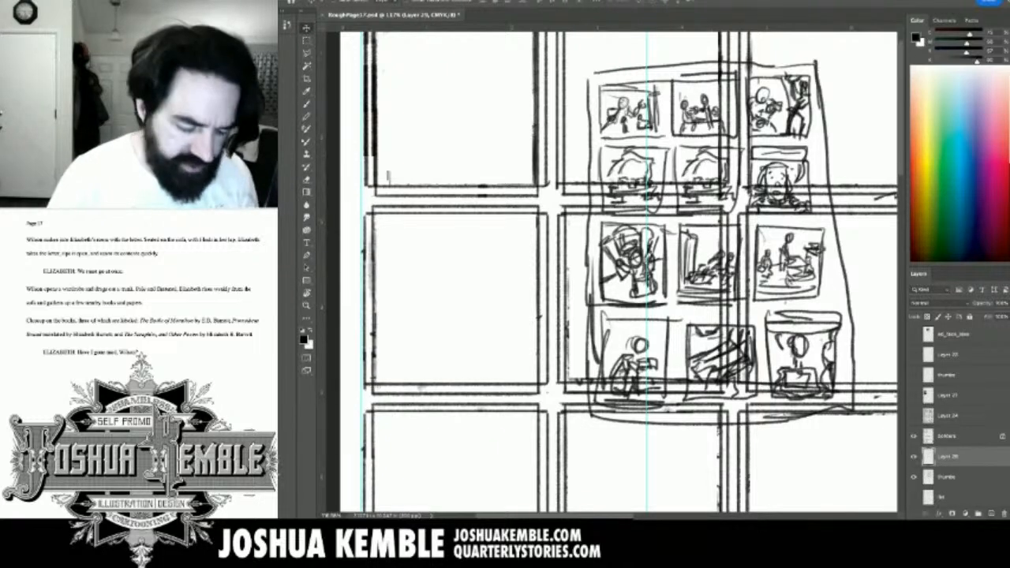
key("b")
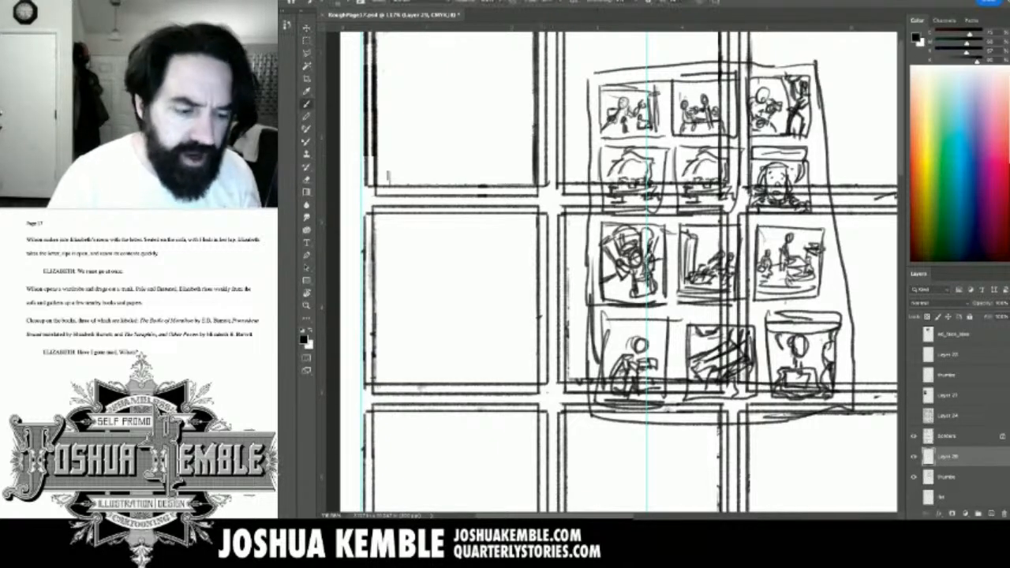
left_click_drag(615, 237, 622, 312)
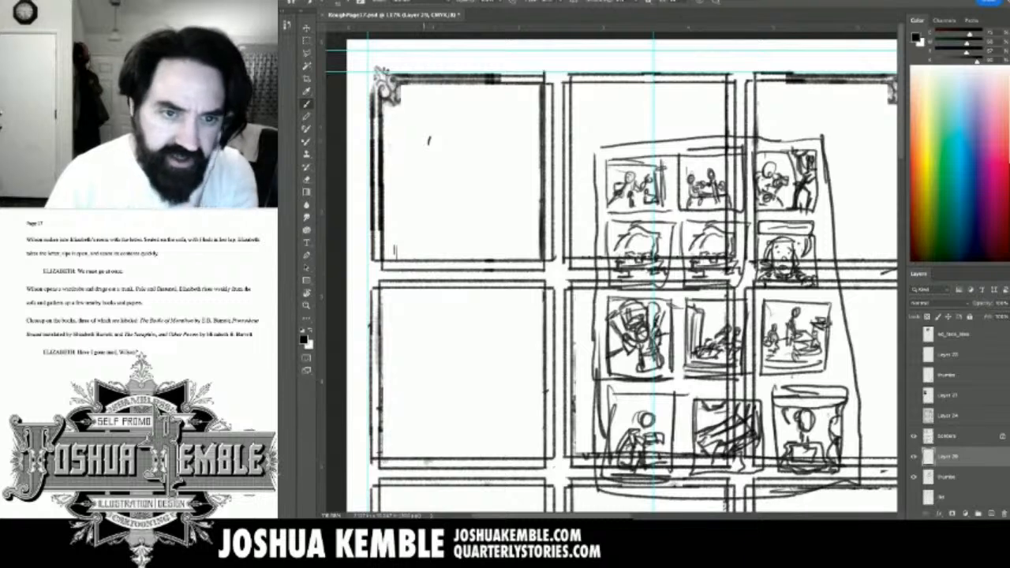
mouse_move(429, 143)
left_mouse_down()
mouse_move(439, 134)
mouse_move(464, 154)
left_mouse_up()
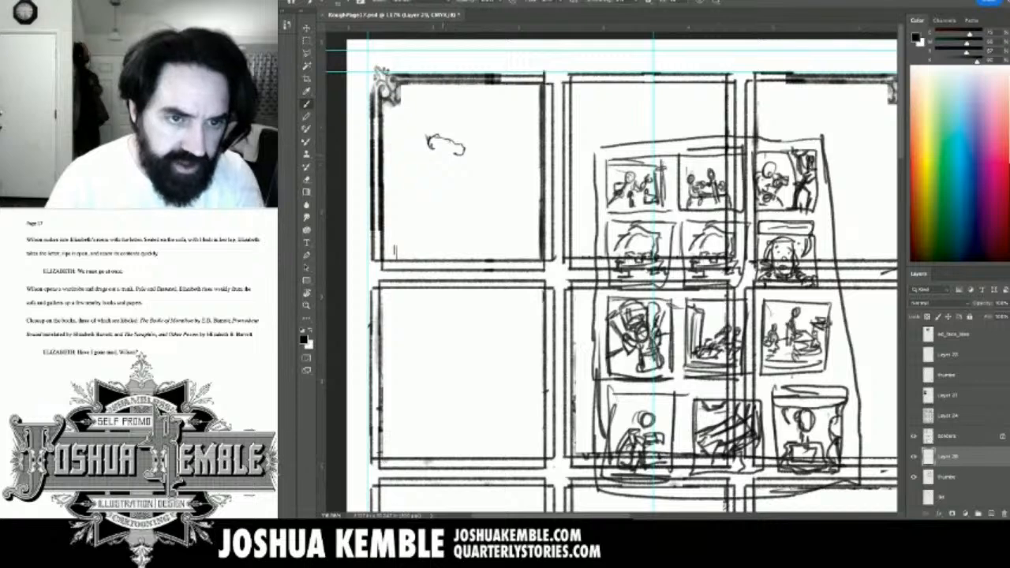
mouse_move(436, 143)
left_mouse_down()
mouse_move(463, 141)
mouse_move(446, 133)
mouse_move(440, 139)
mouse_move(466, 154)
mouse_move(434, 153)
mouse_move(426, 163)
mouse_move(464, 168)
mouse_move(452, 169)
left_mouse_up()
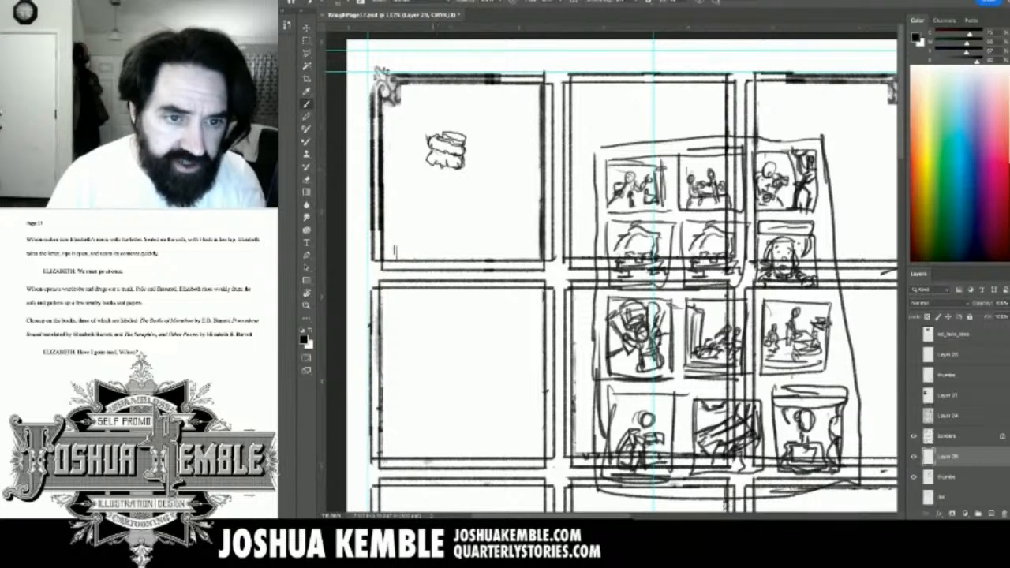
mouse_move(451, 168)
left_mouse_down()
mouse_move(402, 173)
mouse_move(420, 168)
mouse_move(425, 184)
mouse_move(460, 187)
mouse_move(451, 194)
mouse_move(438, 179)
left_mouse_up()
mouse_move(439, 174)
left_mouse_down()
mouse_move(478, 199)
mouse_move(454, 206)
mouse_move(481, 216)
mouse_move(488, 196)
mouse_move(477, 201)
mouse_move(491, 190)
mouse_move(478, 177)
mouse_move(486, 183)
mouse_move(494, 163)
mouse_move(480, 175)
mouse_move(490, 187)
mouse_move(463, 184)
mouse_move(486, 207)
left_mouse_up()
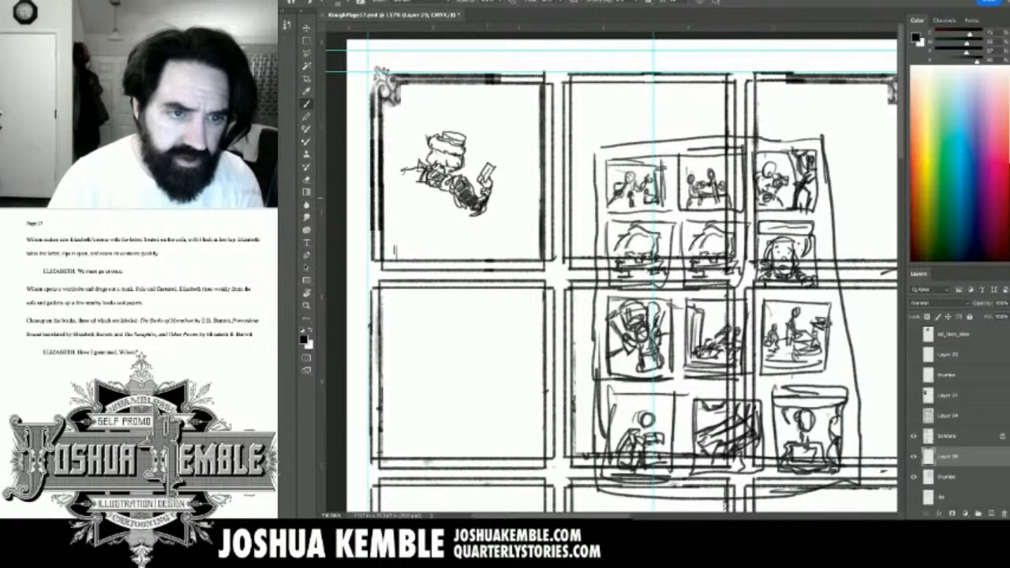
Sketch Wilson's torso and her other arm, bent at the hip, in the first panel.
mouse_move(418, 169)
left_mouse_down()
mouse_move(421, 195)
mouse_move(449, 224)
mouse_move(450, 209)
mouse_move(432, 229)
mouse_move(445, 226)
left_mouse_up()
mouse_move(446, 192)
left_mouse_down()
mouse_move(409, 223)
mouse_move(431, 229)
mouse_move(410, 228)
left_mouse_up()
mouse_move(415, 193)
left_mouse_down()
mouse_move(414, 210)
mouse_move(402, 189)
mouse_move(386, 188)
mouse_move(404, 205)
left_mouse_up()
left_click_drag(396, 202, 401, 206)
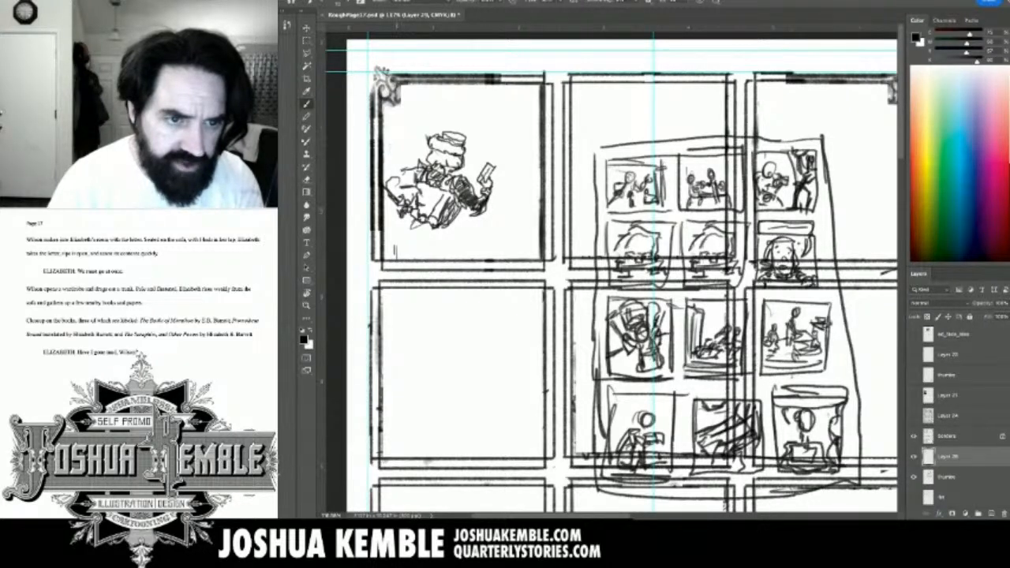
Hatch Wilson's sleeve, draw her pleated skirt down to the panel's lower border, and erase the stray lines beside it.
mouse_move(387, 178)
left_mouse_down()
mouse_move(416, 174)
mouse_move(391, 180)
mouse_move(414, 234)
mouse_move(460, 231)
mouse_move(478, 257)
left_mouse_up()
mouse_move(418, 220)
left_mouse_down()
mouse_move(411, 235)
mouse_move(429, 252)
mouse_move(448, 245)
mouse_move(441, 258)
mouse_move(464, 239)
mouse_move(466, 255)
mouse_move(470, 235)
mouse_move(477, 253)
mouse_move(409, 252)
left_mouse_up()
key("e")
left_click_drag(445, 223, 449, 259)
key("b")
mouse_move(412, 223)
left_mouse_down()
mouse_move(392, 257)
mouse_move(430, 251)
left_mouse_up()
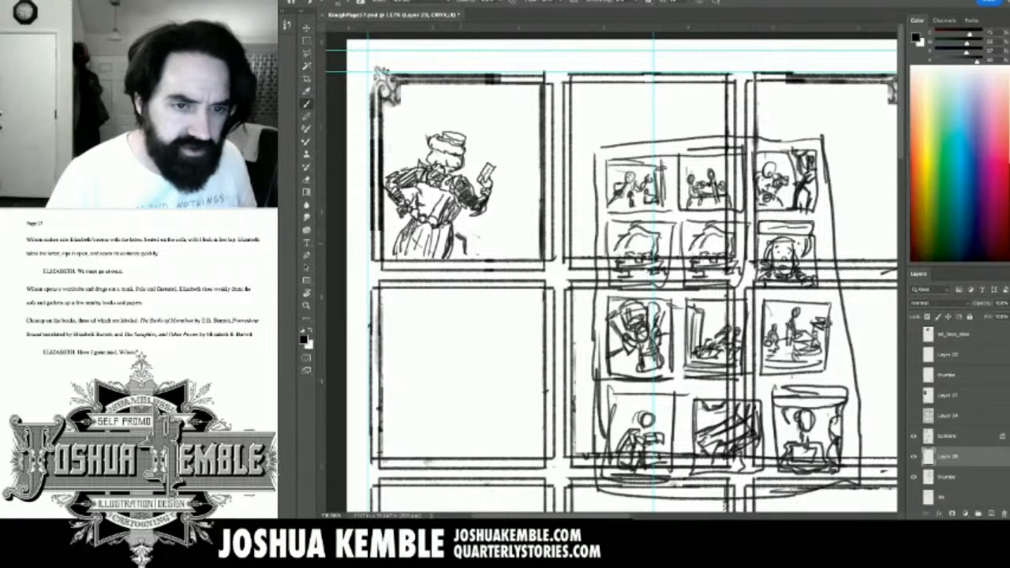
left_click_drag(454, 247, 449, 259)
key("e")
left_click_drag(460, 234, 466, 253)
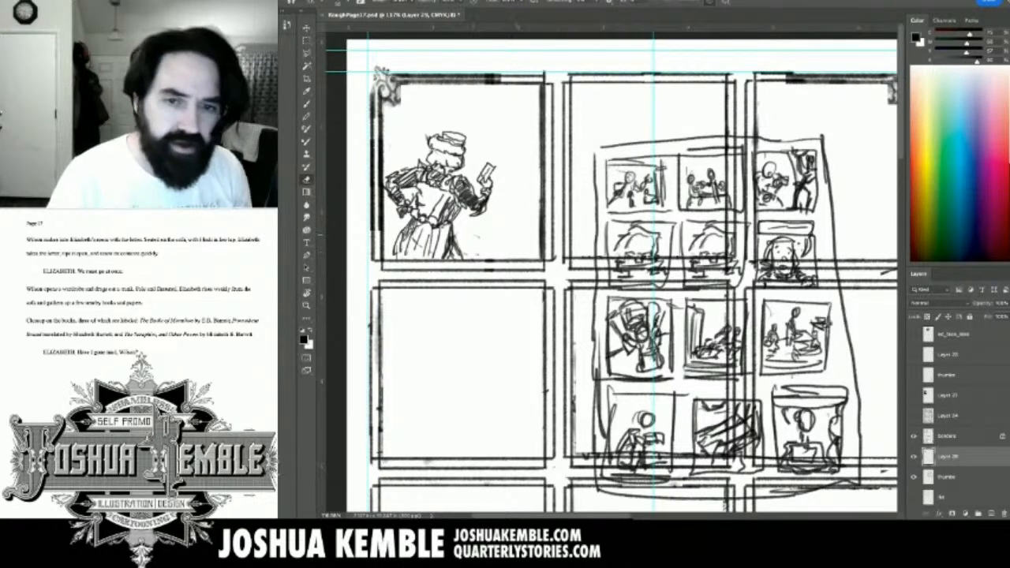
Sketch a tall bookcase in perspective along the first panel's right border, with its upright edge, slanted top and shelves.
key("b")
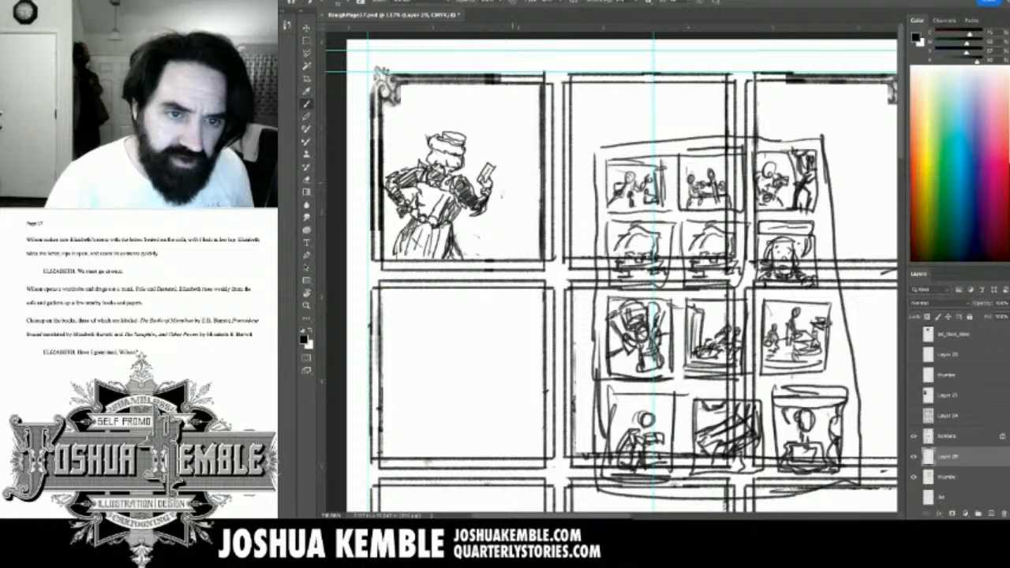
left_click_drag(515, 127, 513, 208)
left_click_drag(513, 170, 514, 242)
left_click_drag(514, 153, 512, 261)
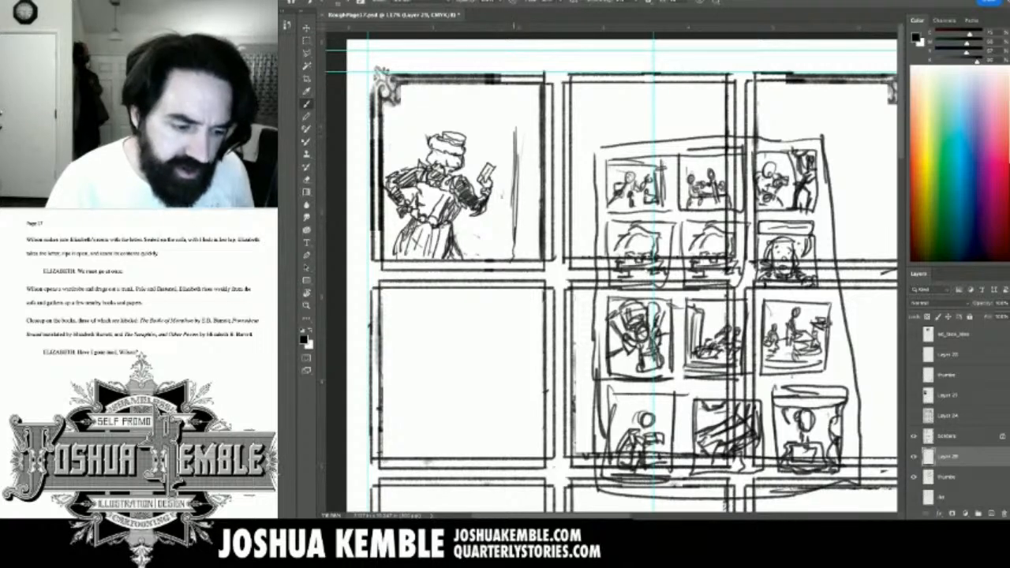
mouse_move(515, 117)
left_mouse_down()
mouse_move(534, 108)
mouse_move(512, 122)
left_mouse_up()
mouse_move(507, 123)
left_mouse_down()
mouse_move(540, 100)
mouse_move(536, 114)
mouse_move(511, 121)
mouse_move(537, 114)
mouse_move(522, 162)
mouse_move(540, 157)
mouse_move(525, 195)
left_mouse_up()
left_click_drag(524, 156, 524, 199)
mouse_move(523, 153)
left_mouse_down()
mouse_move(522, 202)
mouse_move(540, 203)
left_mouse_up()
mouse_move(525, 194)
left_mouse_down()
mouse_move(540, 207)
mouse_move(523, 238)
left_mouse_up()
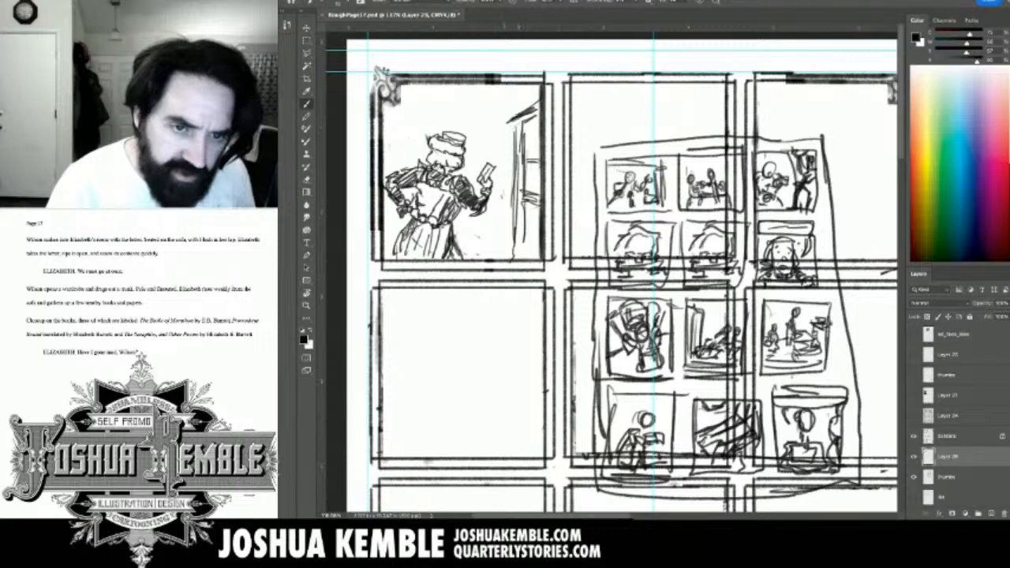
Fill the bookcase shelves with rough books and objects and darken its lower edge.
left_click_drag(513, 192, 520, 217)
mouse_move(526, 148)
left_mouse_down()
mouse_move(535, 128)
mouse_move(533, 161)
mouse_move(540, 155)
left_mouse_up()
mouse_move(536, 124)
left_mouse_down()
mouse_move(538, 149)
mouse_move(537, 115)
left_mouse_up()
mouse_move(532, 122)
left_mouse_down()
mouse_move(532, 177)
mouse_move(536, 169)
mouse_move(526, 189)
mouse_move(541, 197)
mouse_move(538, 159)
left_mouse_up()
mouse_move(525, 200)
left_mouse_down()
mouse_move(533, 252)
mouse_move(509, 257)
left_mouse_up()
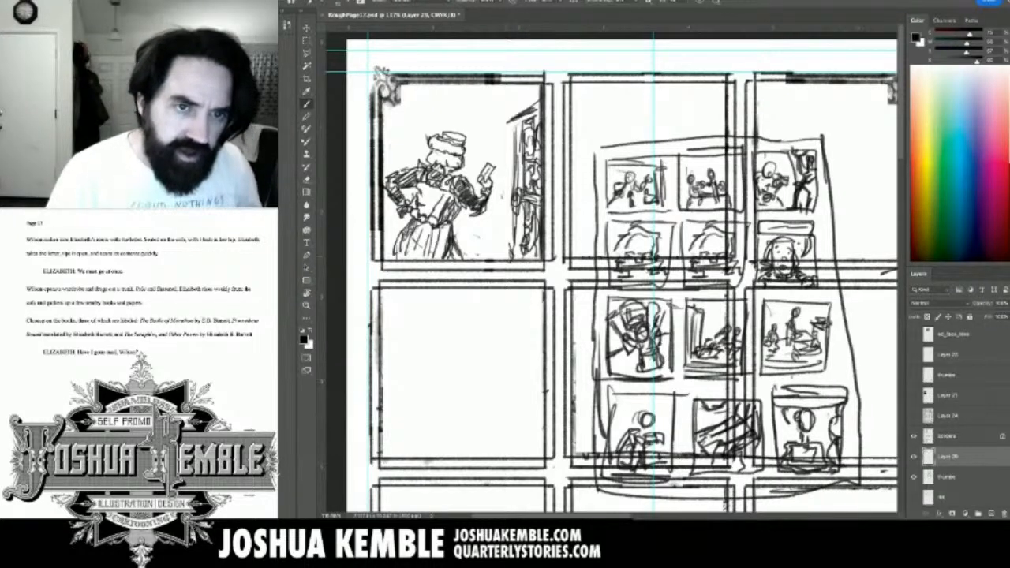
Draw the receding ceiling line and the wall edge behind Wilson in the first panel.
left_click_drag(431, 86, 540, 101)
mouse_move(462, 87)
left_mouse_down()
mouse_move(536, 103)
mouse_move(499, 96)
left_mouse_up()
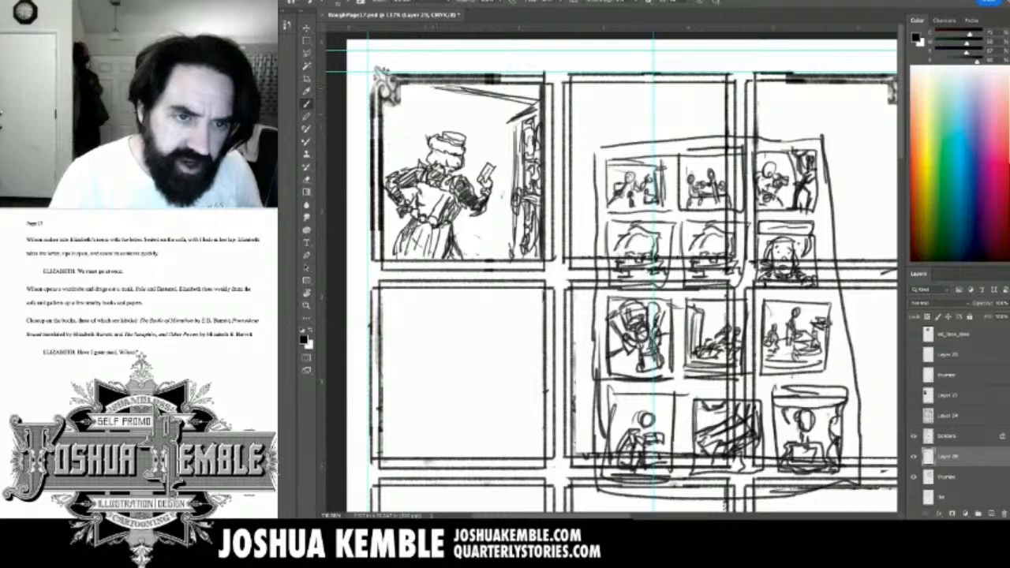
mouse_move(410, 86)
left_mouse_down()
mouse_move(435, 96)
mouse_move(455, 125)
mouse_move(407, 150)
mouse_move(404, 165)
left_mouse_up()
left_click_drag(393, 204, 385, 235)
left_click_drag(394, 197, 386, 235)
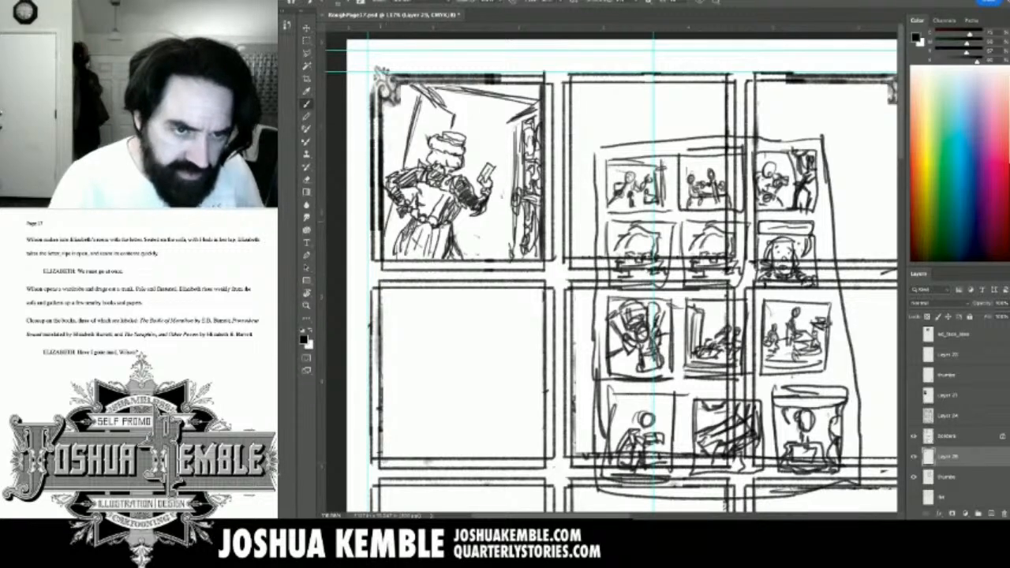
Sketch a framed picture on the wall behind Wilson's head and rework the outline around her cap.
left_click_drag(421, 107, 410, 158)
left_click_drag(424, 109, 444, 122)
mouse_move(426, 107)
left_mouse_down()
mouse_move(448, 120)
mouse_move(443, 138)
mouse_move(422, 142)
left_mouse_up()
mouse_move(427, 131)
left_mouse_down()
mouse_move(432, 123)
mouse_move(440, 135)
mouse_move(442, 113)
mouse_move(442, 134)
left_mouse_up()
left_click_drag(431, 131, 417, 151)
mouse_move(417, 150)
left_mouse_down()
mouse_move(424, 160)
mouse_move(410, 168)
left_mouse_up()
left_click_drag(421, 165, 411, 172)
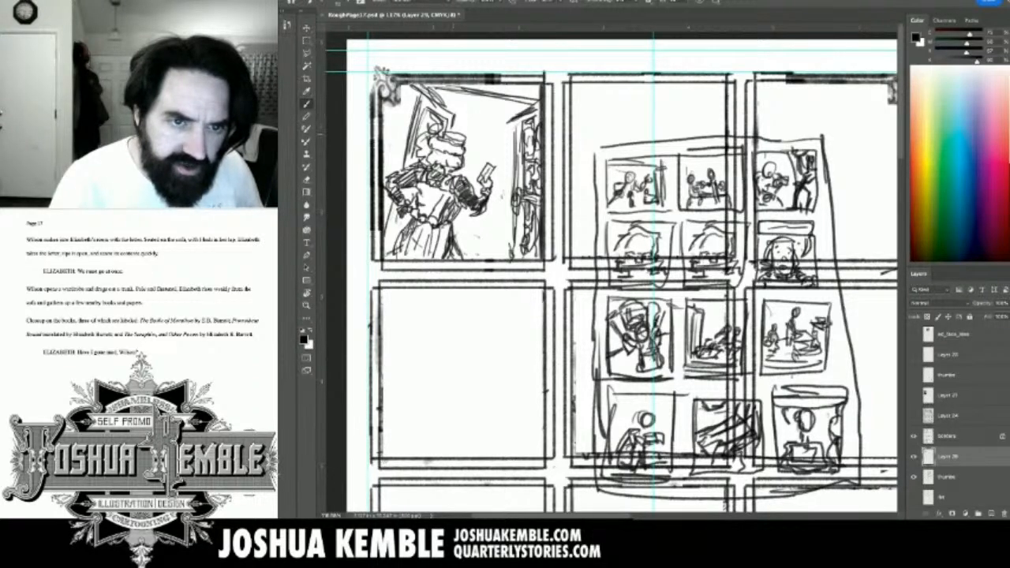
Sketch a small Elizabeth seated on the sofa in the background between Wilson's letter and the bookcase.
mouse_move(454, 114)
left_mouse_down()
mouse_move(471, 136)
mouse_move(506, 123)
left_mouse_up()
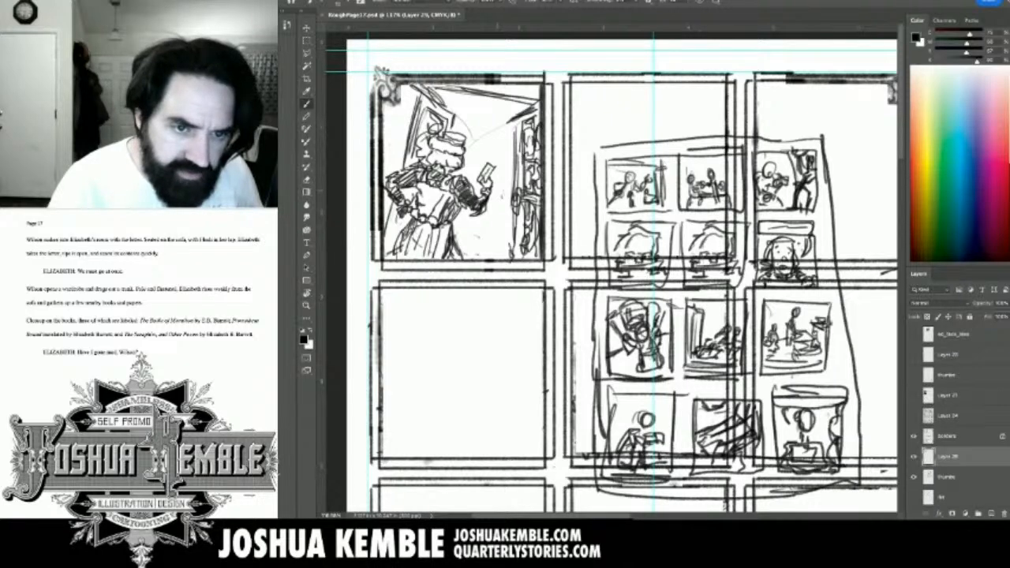
left_click_drag(498, 180, 501, 184)
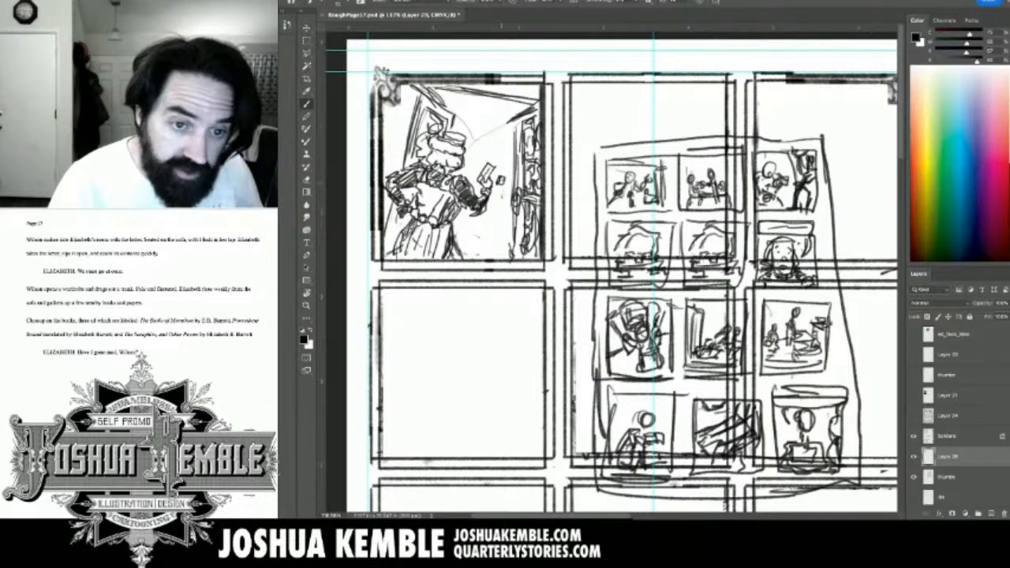
left_click_drag(504, 178, 494, 193)
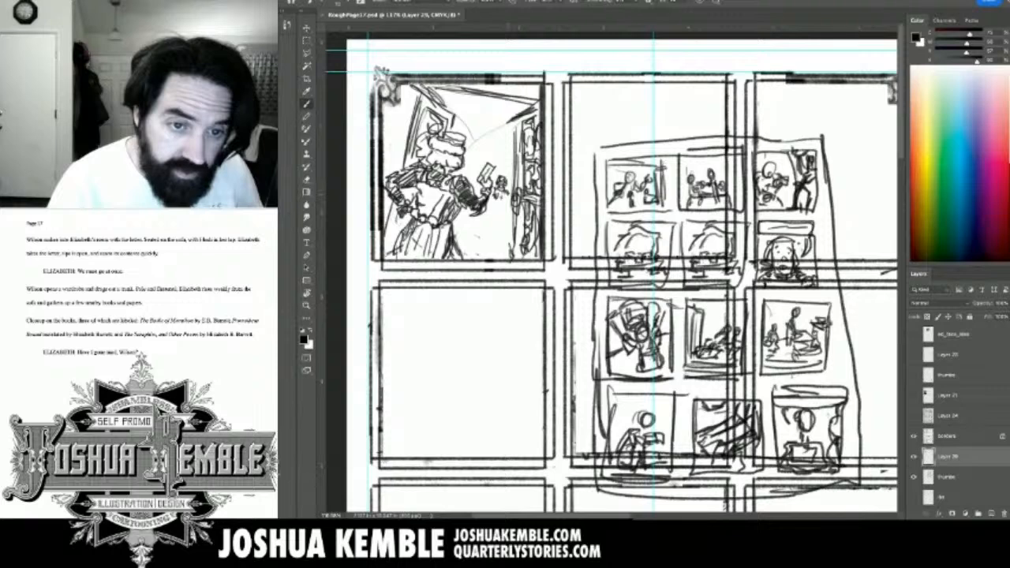
mouse_move(505, 184)
left_mouse_down()
mouse_move(504, 201)
mouse_move(492, 201)
left_mouse_up()
mouse_move(493, 200)
left_mouse_down()
mouse_move(511, 203)
mouse_move(489, 212)
left_mouse_up()
left_click_drag(493, 212, 515, 210)
left_click_drag(487, 206, 498, 215)
mouse_move(495, 210)
left_mouse_down()
mouse_move(487, 221)
mouse_move(488, 209)
left_mouse_up()
Add the back wall's curtains and a small framed picture above the seated figure.
mouse_move(493, 174)
left_mouse_down()
mouse_move(490, 187)
mouse_move(502, 175)
mouse_move(509, 184)
mouse_move(498, 168)
mouse_move(510, 174)
left_mouse_up()
mouse_move(500, 157)
left_mouse_down()
mouse_move(512, 157)
mouse_move(508, 169)
left_mouse_up()
left_click_drag(500, 160, 509, 162)
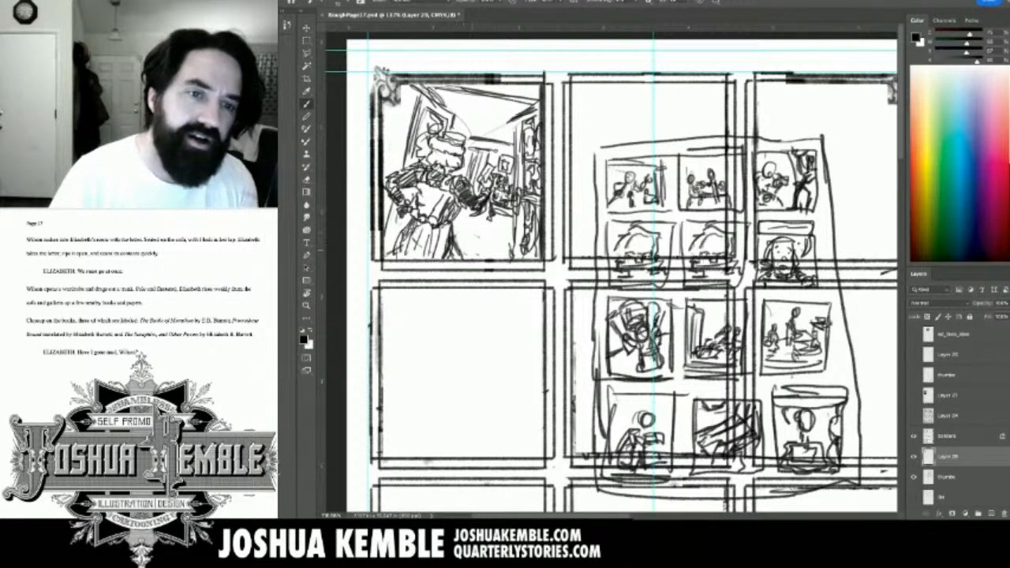
Shade the first panel's upper back wall, Wilson's dress and the floor with soft gray tone.
mouse_move(459, 118)
left_mouse_down()
mouse_move(504, 137)
mouse_move(514, 129)
mouse_move(465, 116)
mouse_move(449, 101)
mouse_move(505, 123)
mouse_move(461, 132)
left_mouse_up()
mouse_move(489, 87)
left_mouse_down()
mouse_move(525, 91)
mouse_move(499, 101)
left_mouse_up()
mouse_move(433, 112)
left_mouse_down()
mouse_move(416, 132)
mouse_move(395, 238)
left_mouse_up()
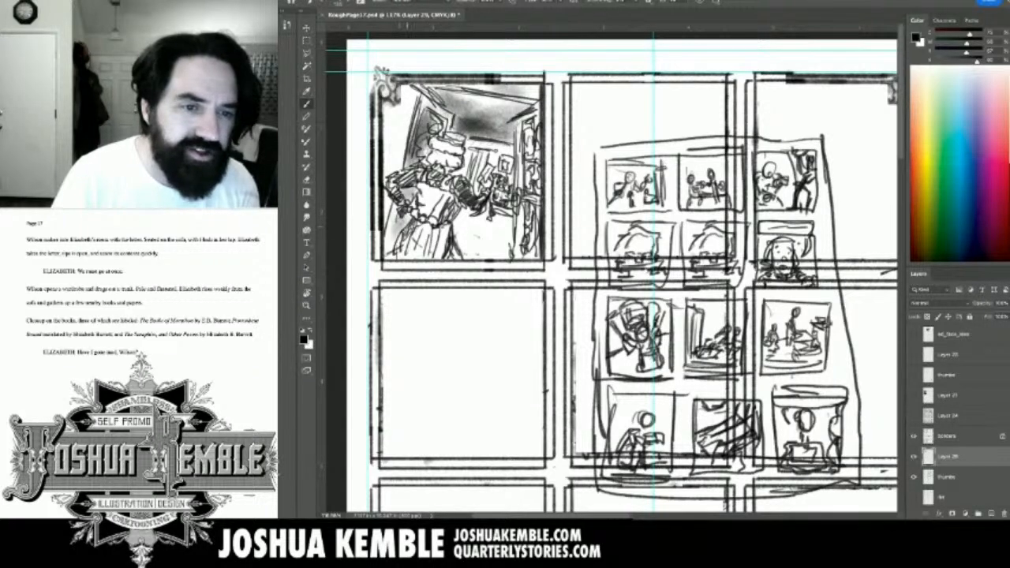
mouse_move(426, 174)
left_mouse_down()
mouse_move(400, 187)
mouse_move(419, 185)
left_mouse_up()
mouse_move(445, 178)
left_mouse_down()
mouse_move(438, 187)
mouse_move(456, 196)
mouse_move(413, 251)
left_mouse_up()
mouse_move(446, 215)
left_mouse_down()
mouse_move(418, 258)
mouse_move(432, 258)
left_mouse_up()
mouse_move(519, 142)
left_mouse_down()
mouse_move(514, 222)
mouse_move(457, 227)
mouse_move(456, 237)
mouse_move(492, 240)
mouse_move(482, 243)
mouse_move(481, 182)
mouse_move(497, 178)
mouse_move(501, 158)
mouse_move(503, 183)
left_mouse_up()
mouse_move(488, 233)
left_mouse_down()
mouse_move(462, 251)
mouse_move(478, 257)
left_mouse_up()
left_click_drag(522, 213, 493, 239)
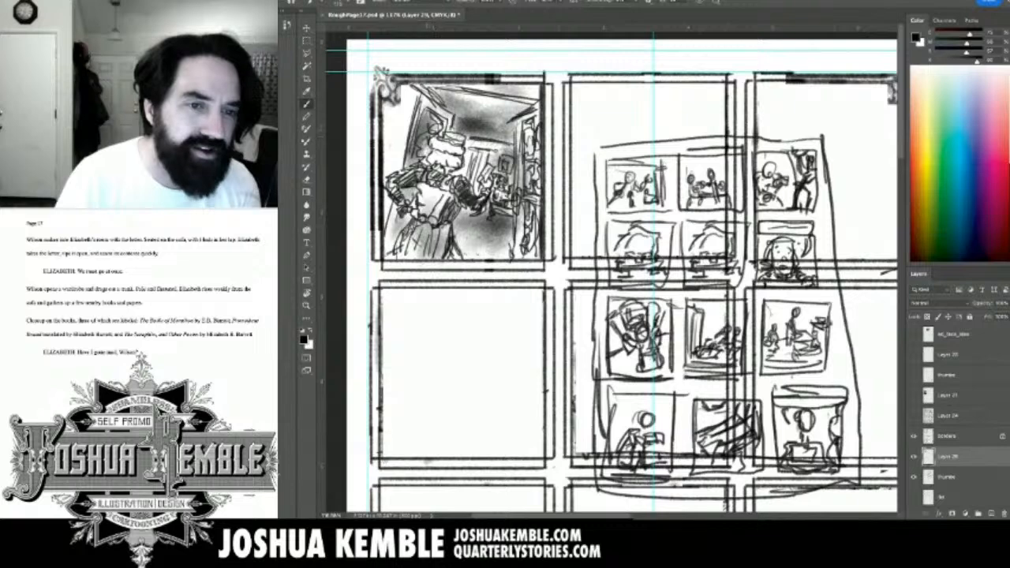
Shade the wall along the first panel's left border with dark soft tone.
left_click_drag(413, 103, 393, 169)
left_click_drag(396, 117, 386, 169)
mouse_move(412, 98)
left_mouse_down()
mouse_move(382, 164)
mouse_move(394, 111)
mouse_move(377, 192)
left_mouse_up()
left_click_drag(403, 153, 384, 246)
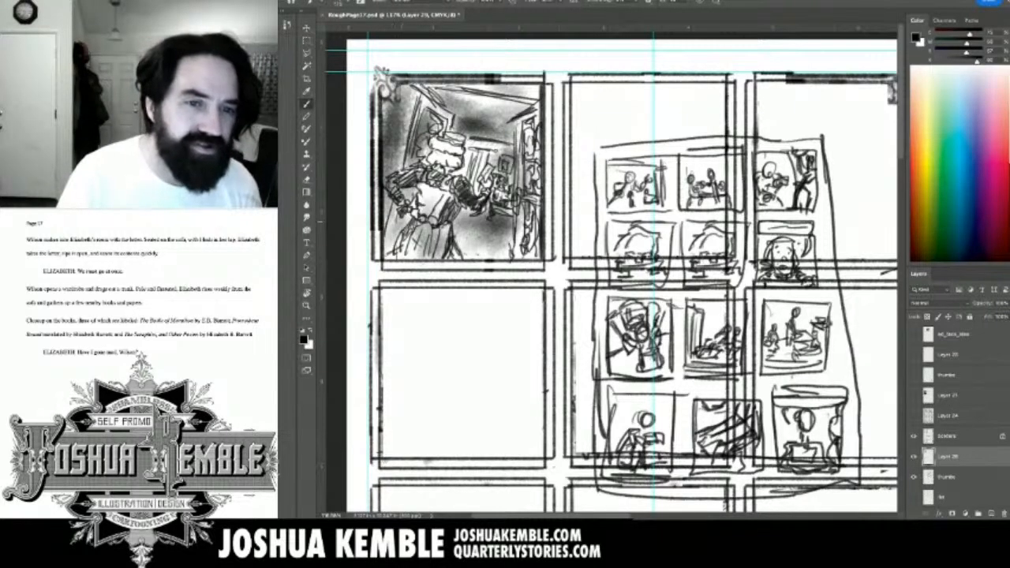
Darken Wilson's bent arm and the background curtain, and add tone to her face and cap.
left_click_drag(583, 272, 560, 293)
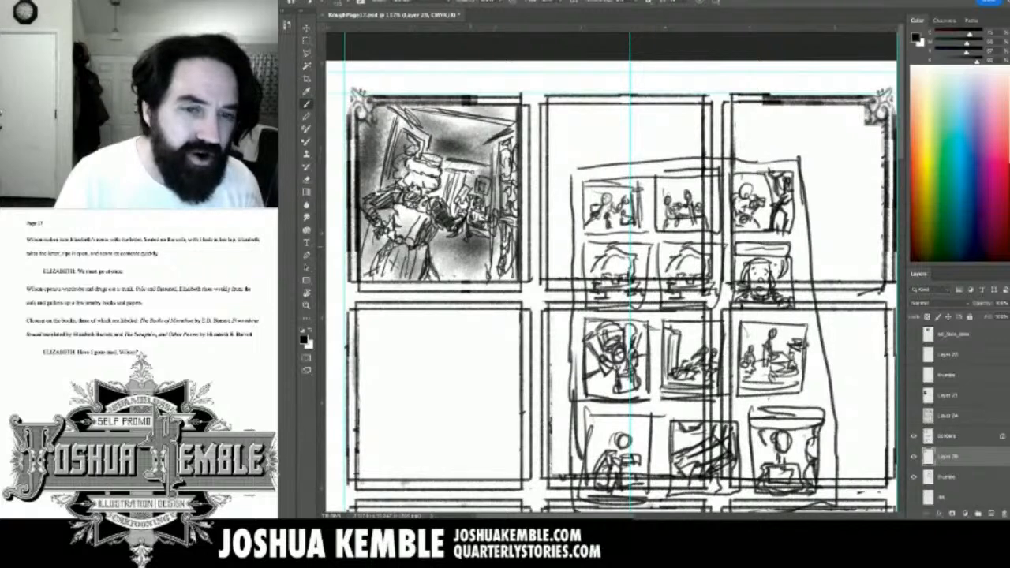
left_click_drag(395, 236, 376, 262)
left_click_drag(403, 207, 383, 235)
mouse_move(379, 208)
left_mouse_down()
mouse_move(399, 218)
mouse_move(374, 250)
left_mouse_up()
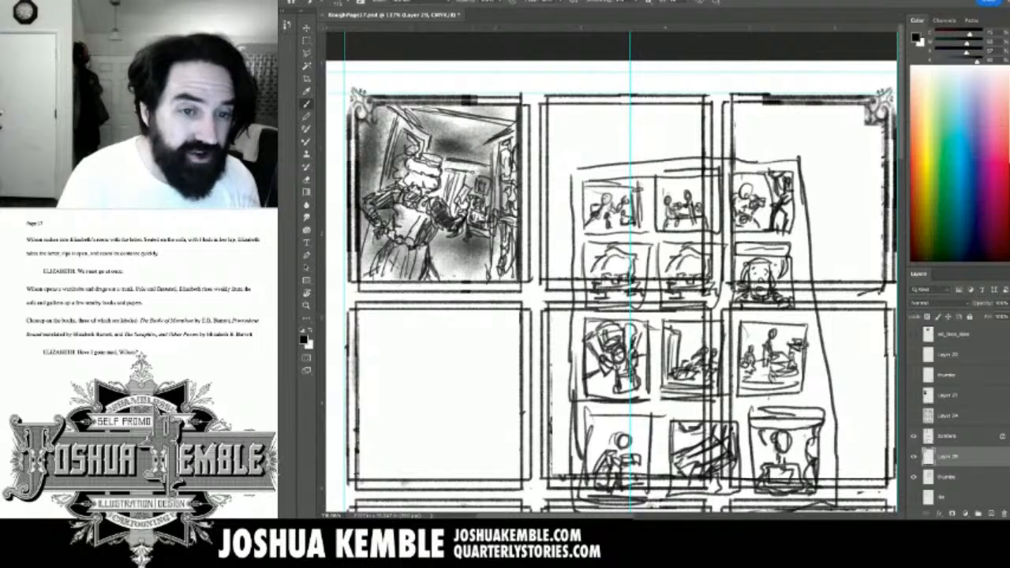
left_click_drag(452, 165, 451, 207)
left_click_drag(408, 177, 428, 193)
left_click_drag(409, 161, 425, 168)
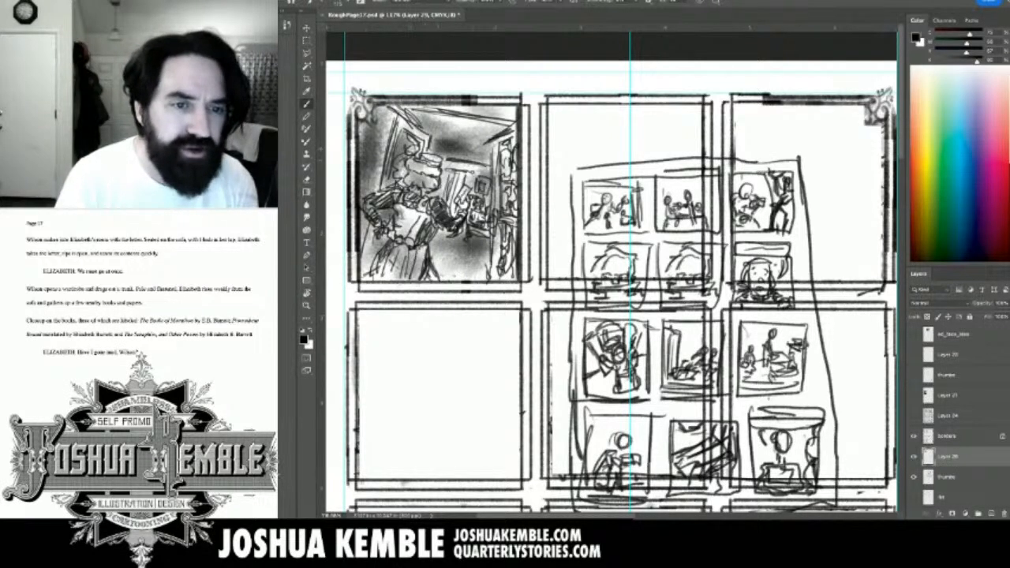
mouse_move(419, 157)
left_mouse_down()
mouse_move(428, 164)
mouse_move(421, 184)
left_mouse_up()
left_click_drag(409, 172, 433, 183)
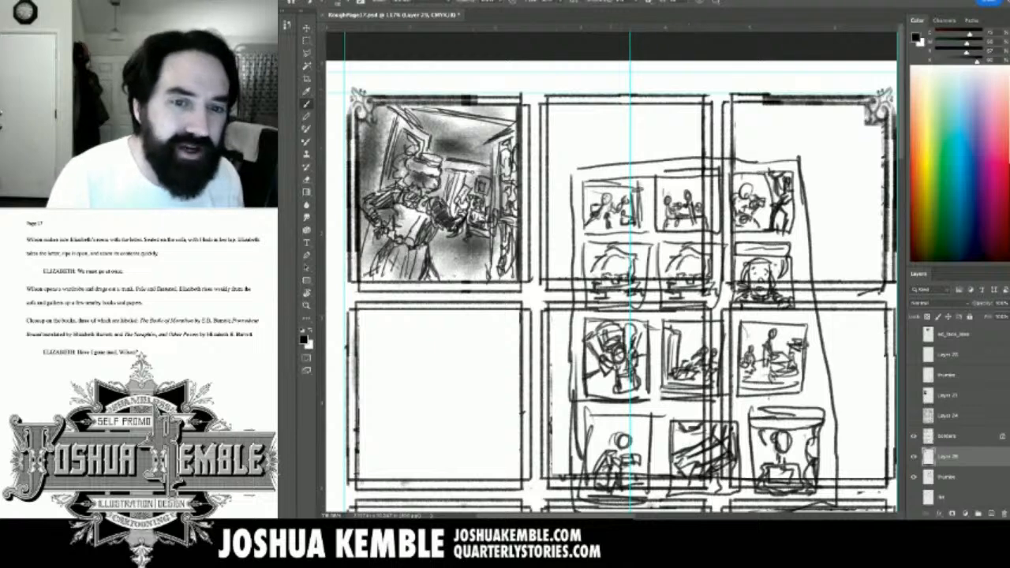
Move the thumbnail sketch down clear of the top row of panels, hide the guides, and save with the drawing layer active.
scroll(614, 267, "down", 2)
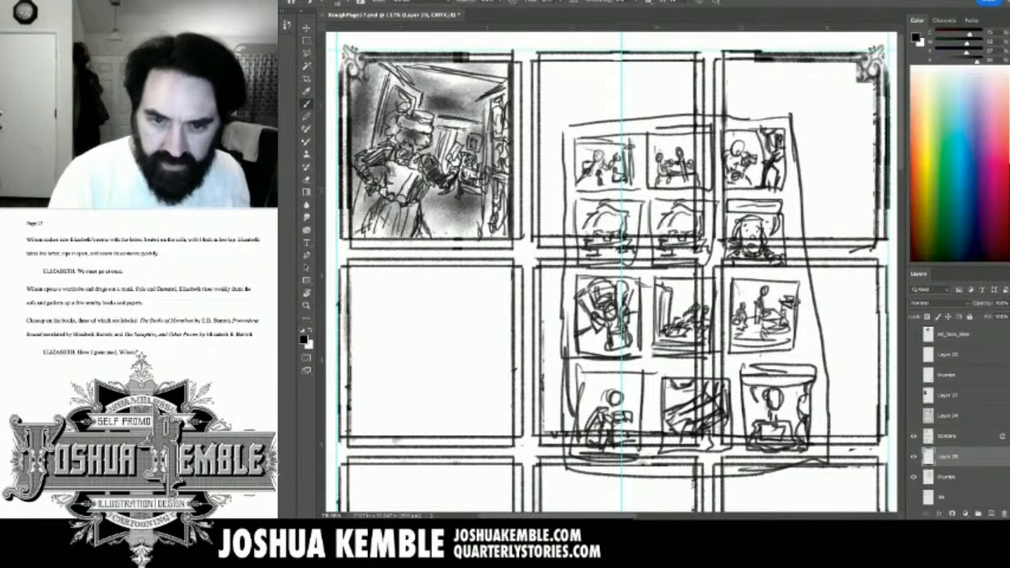
left_click(947, 476)
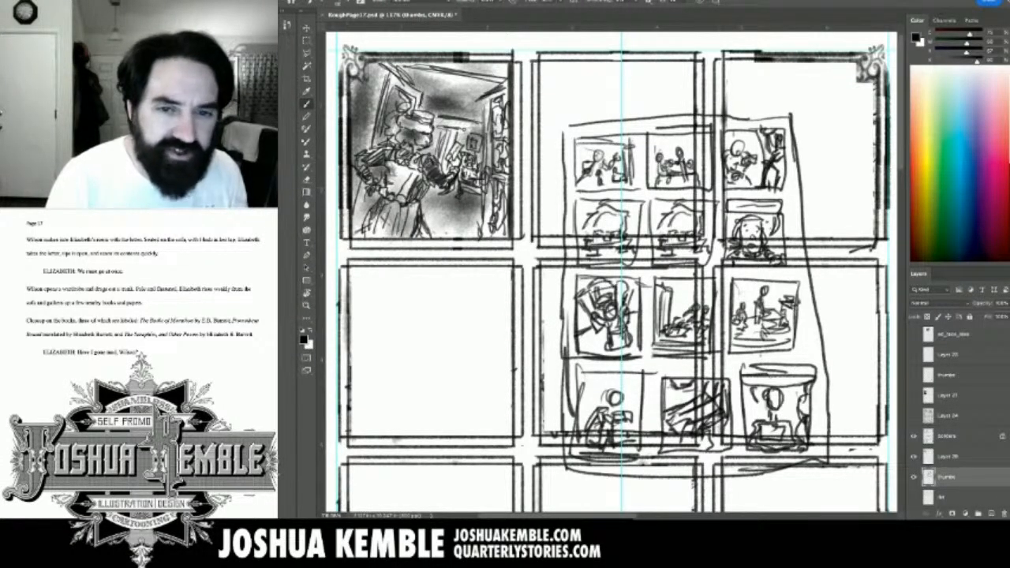
mouse_move(694, 229)
left_mouse_down()
mouse_move(799, 245)
mouse_move(783, 325)
mouse_move(644, 387)
left_mouse_up()
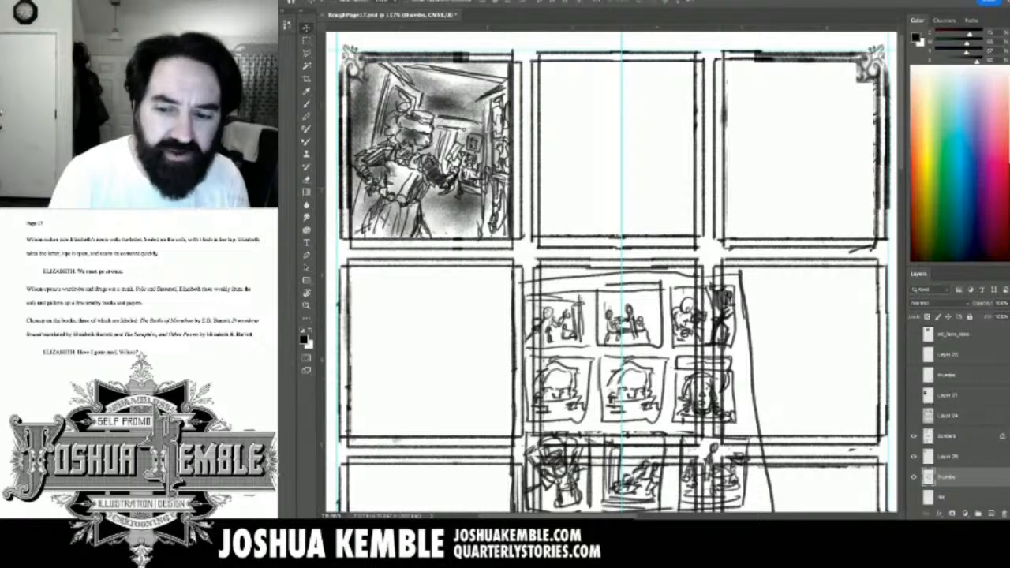
key("super+;")
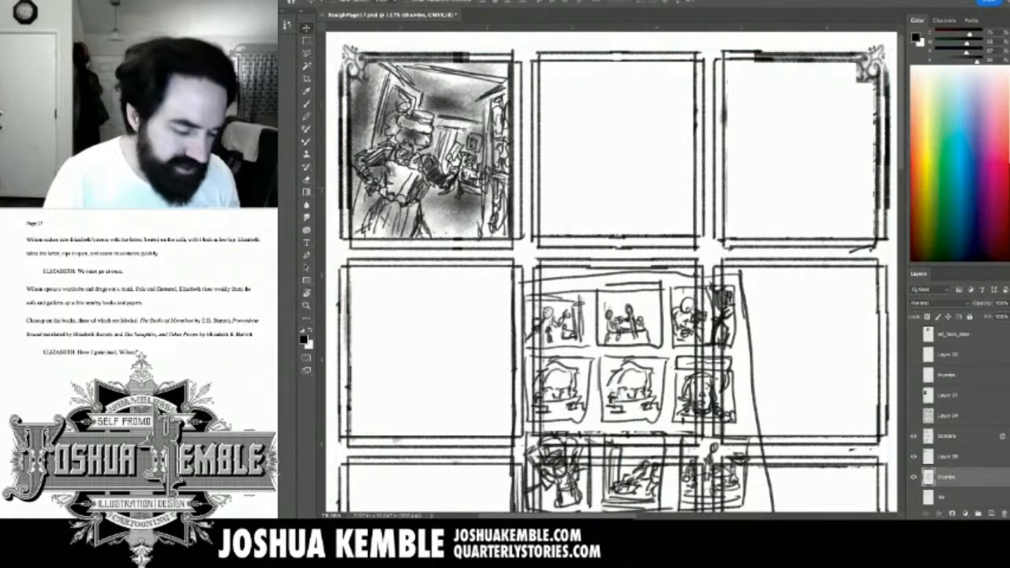
left_click(948, 456)
key("super+s")
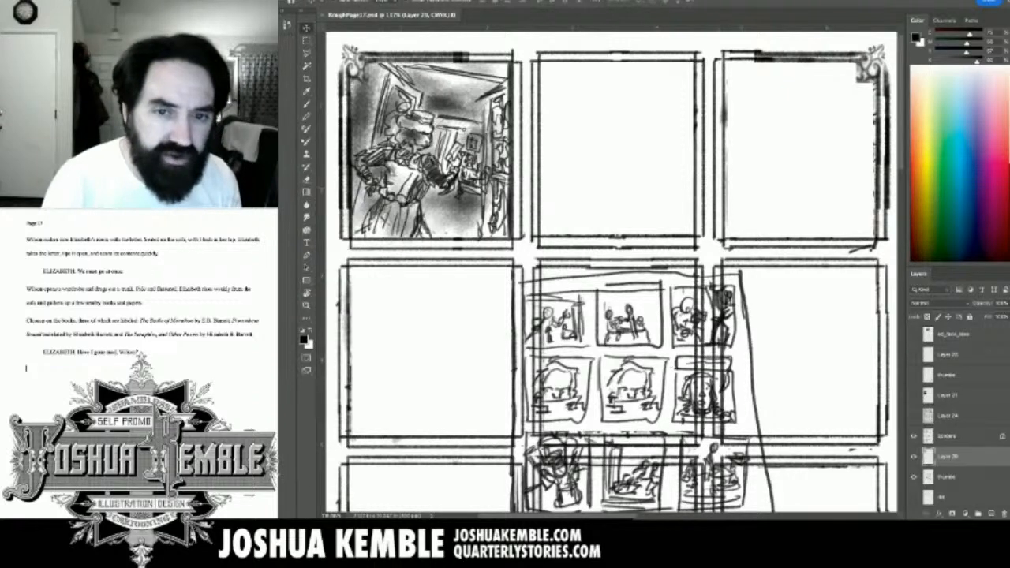
Sketch Wilson's bowed head and outstretched forearm in the second panel of the top row.
key("b")
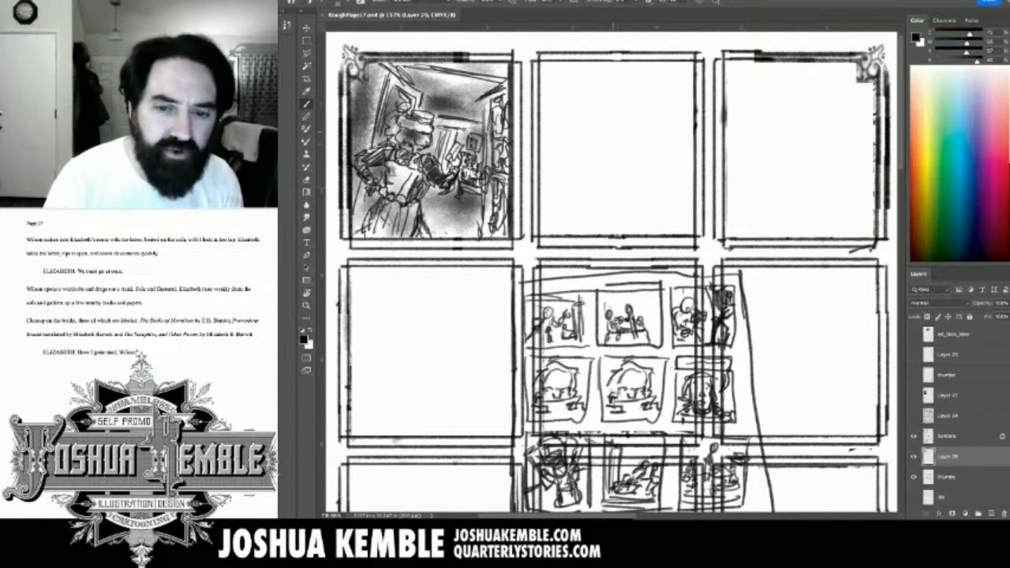
mouse_move(620, 115)
left_mouse_down()
mouse_move(635, 112)
mouse_move(629, 131)
mouse_move(631, 120)
mouse_move(637, 132)
mouse_move(643, 122)
left_mouse_up()
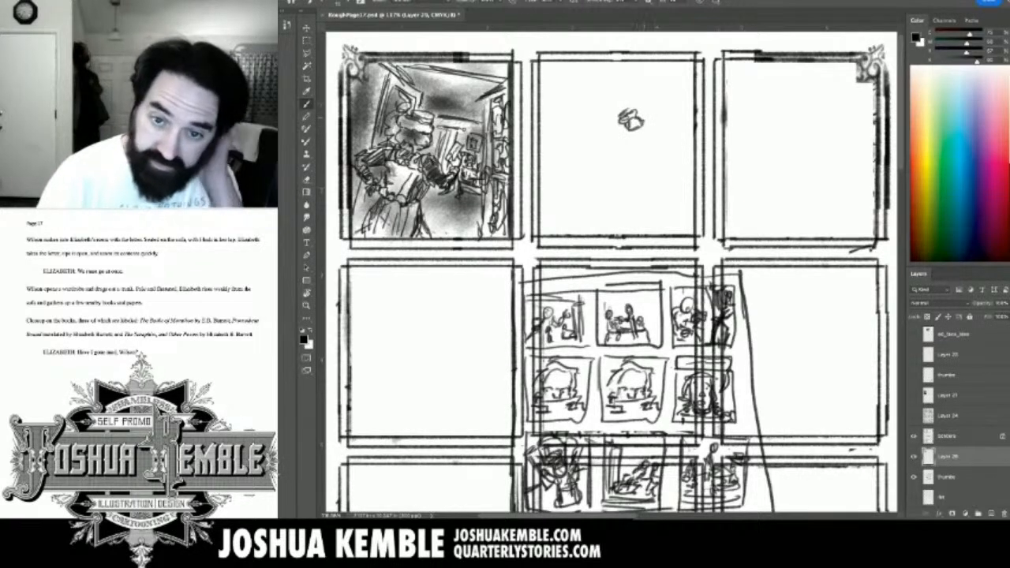
key("ctrl+s")
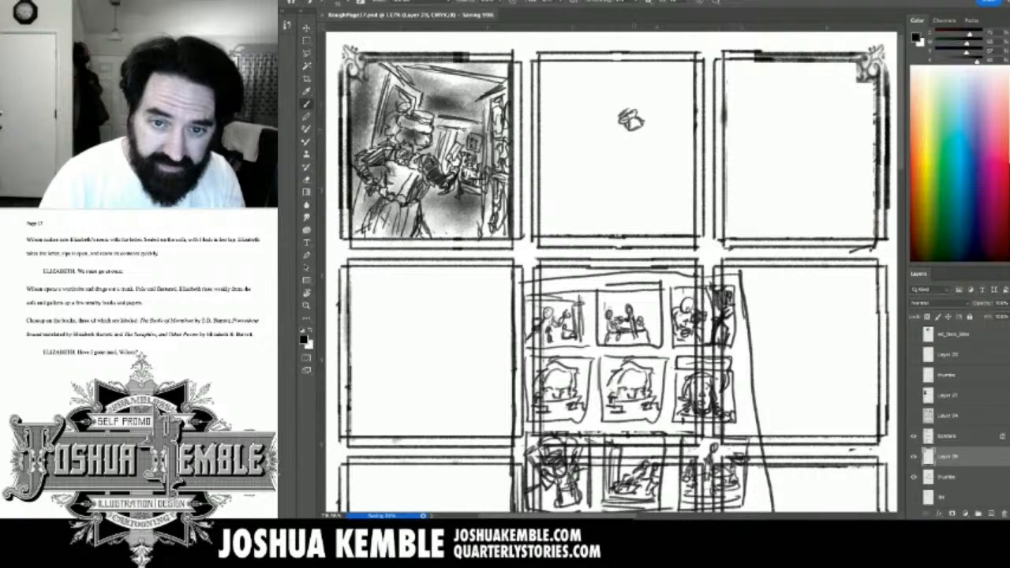
mouse_move(633, 129)
left_mouse_down()
mouse_move(640, 149)
mouse_move(623, 151)
mouse_move(650, 136)
mouse_move(633, 129)
mouse_move(617, 156)
left_mouse_up()
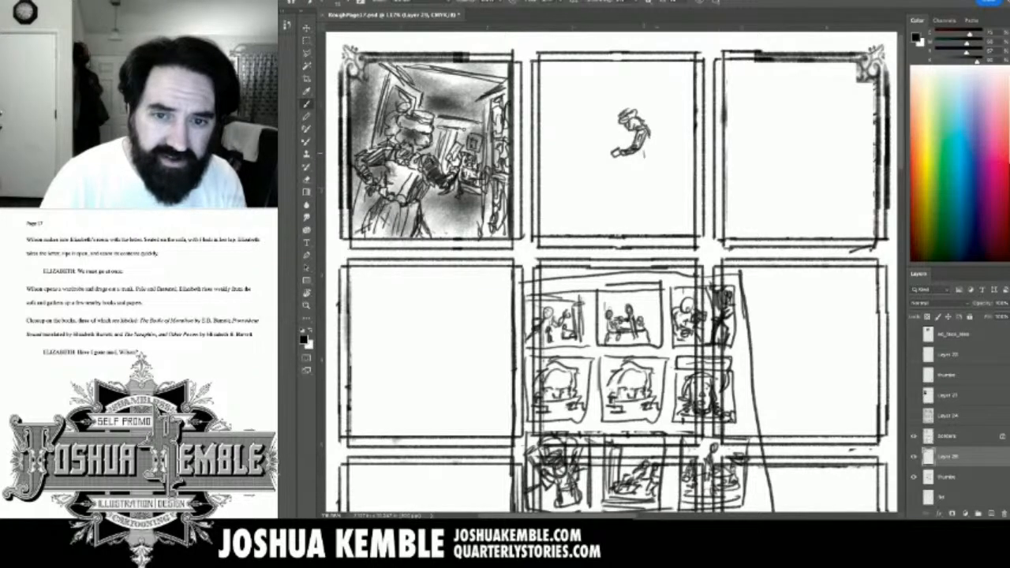
Draw Wilson's bodice and long skirt with vertical folds, down to the hem near the second panel's floor.
mouse_move(641, 151)
left_mouse_down()
mouse_move(653, 155)
mouse_move(624, 204)
mouse_move(649, 191)
left_mouse_up()
left_click_drag(649, 156, 663, 204)
left_click_drag(641, 162, 639, 224)
left_click_drag(638, 224, 670, 216)
mouse_move(652, 159)
left_mouse_down()
mouse_move(672, 213)
mouse_move(643, 193)
mouse_move(649, 222)
mouse_move(661, 210)
left_mouse_up()
Define Wilson's cap and face, add her bent rear arm, and save the file.
left_click_drag(629, 115, 642, 120)
mouse_move(626, 112)
left_mouse_down()
mouse_move(643, 110)
mouse_move(624, 123)
left_mouse_up()
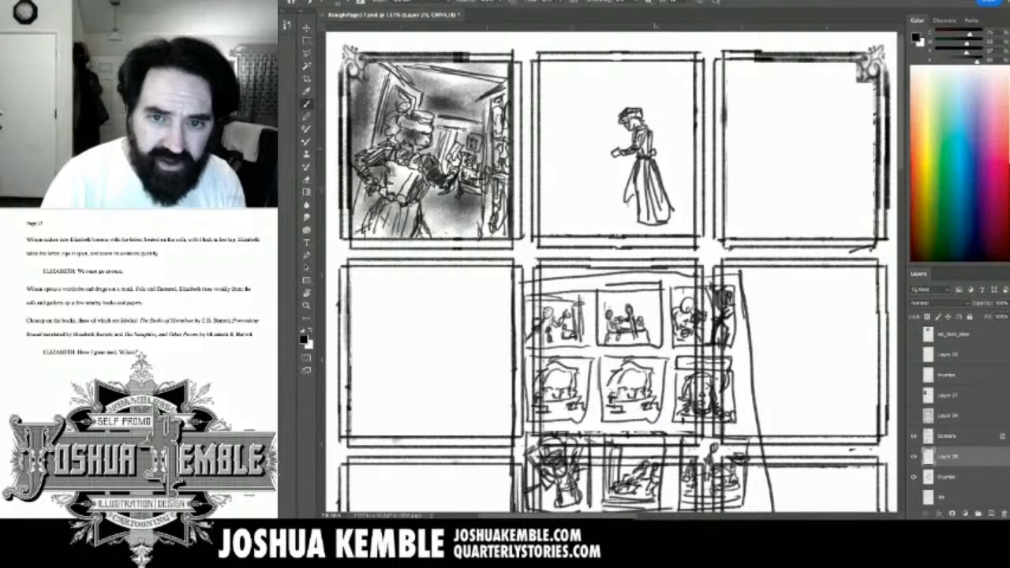
mouse_move(652, 135)
left_mouse_down()
mouse_move(664, 147)
mouse_move(655, 163)
left_mouse_up()
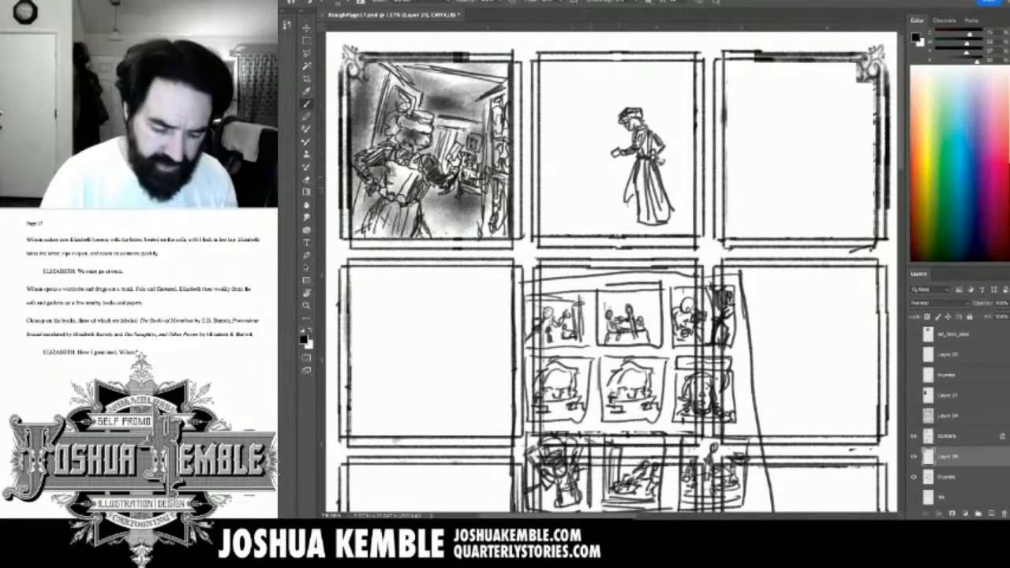
key("ctrl+s")
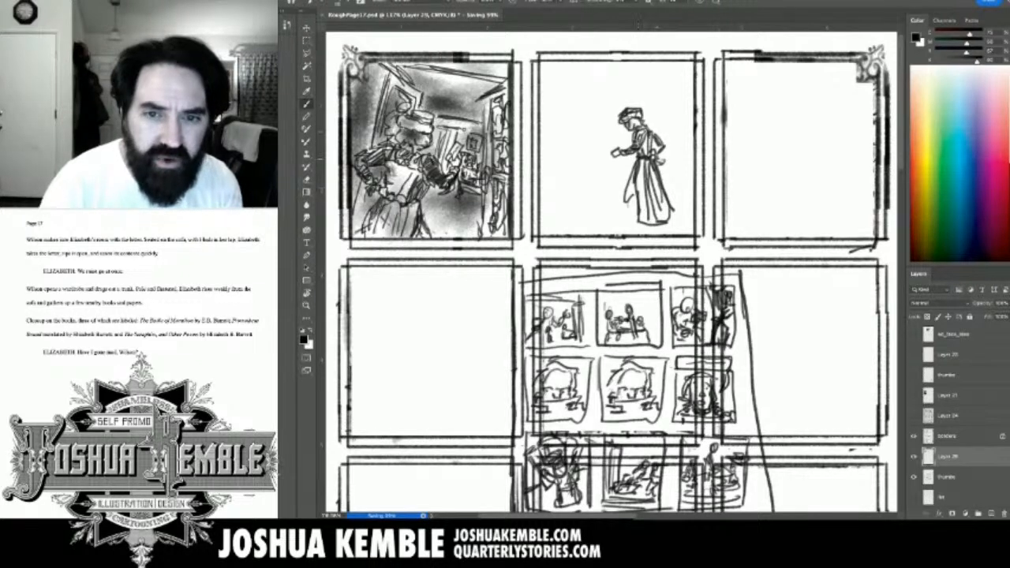
Shade the front of Wilson's skirt with soft tone and save the file.
left_click_drag(639, 164, 640, 231)
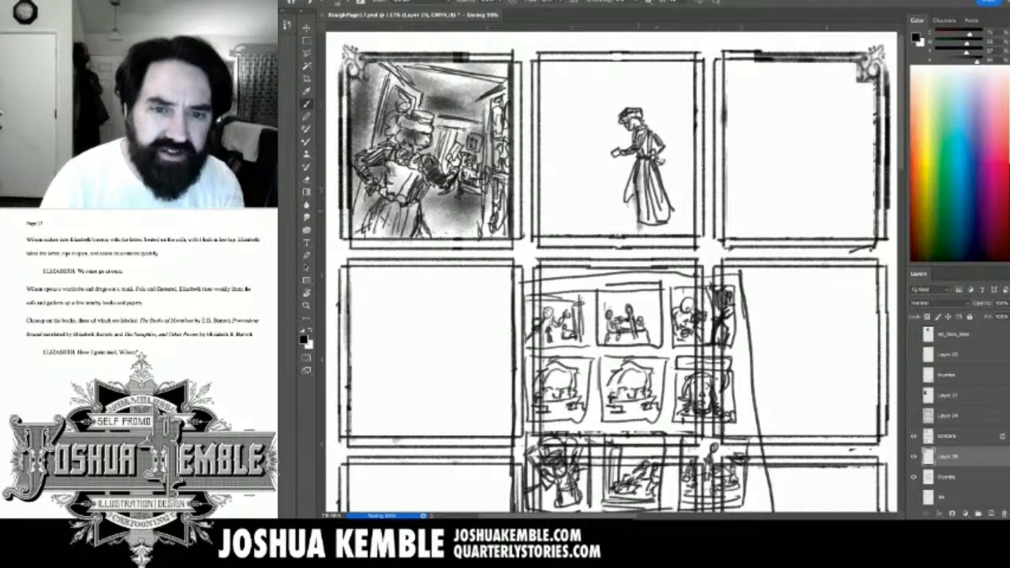
left_click_drag(635, 194, 632, 212)
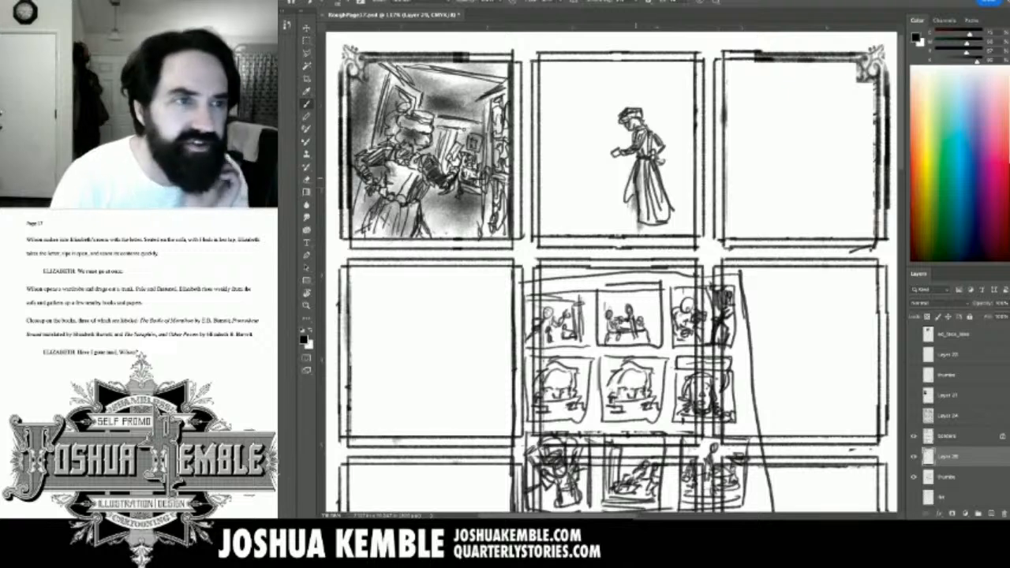
key("ctrl+s")
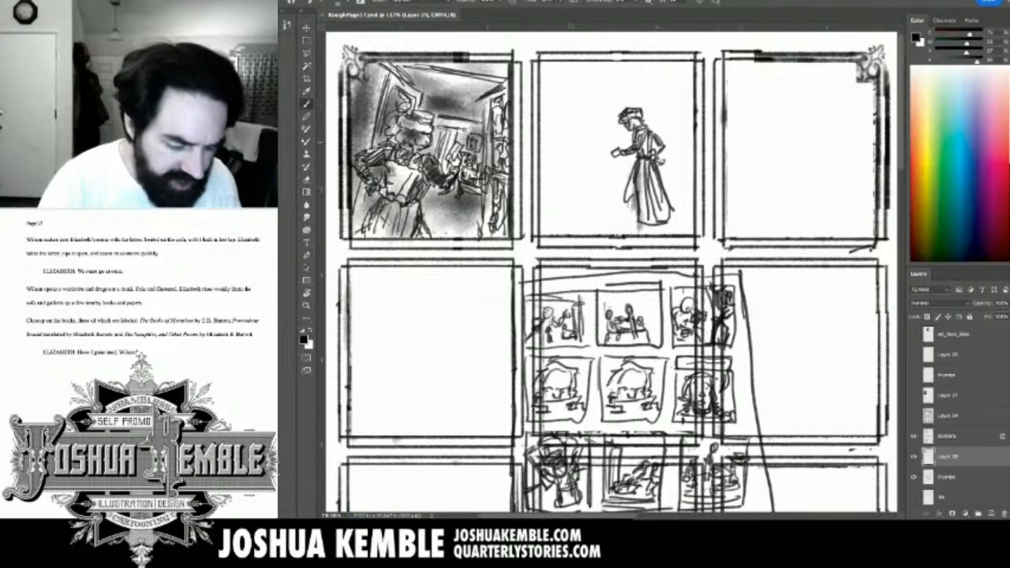
Sketch Elizabeth's small face in the second panel, opposite Wilson's outstretched hand.
left_click(565, 145)
key("ctrl+z")
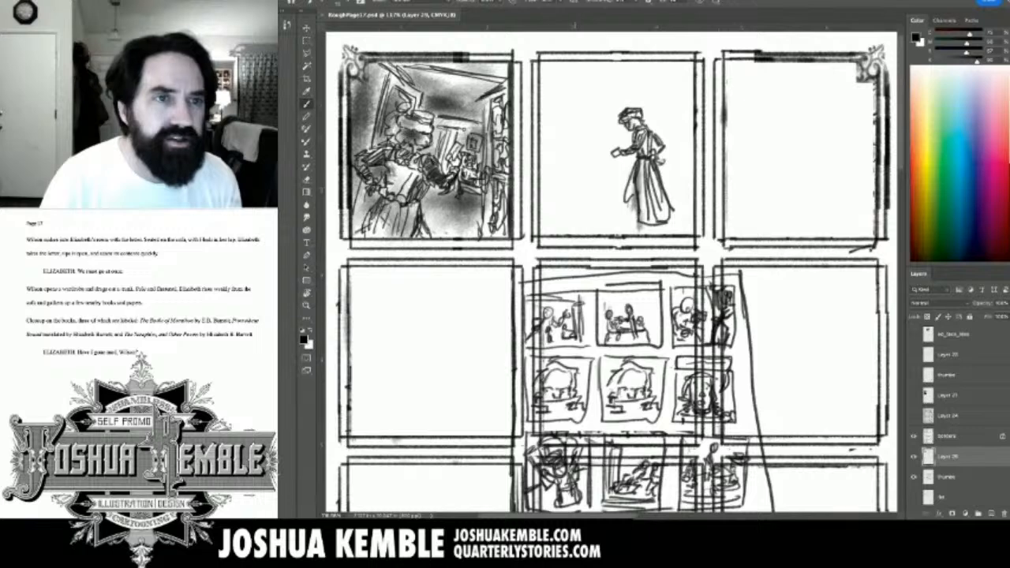
left_click(573, 139)
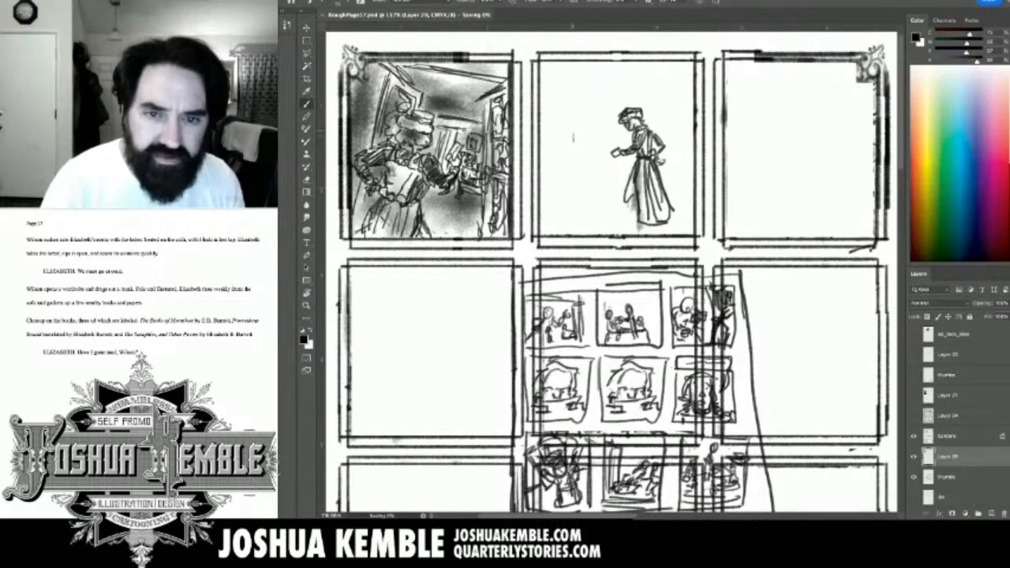
mouse_move(573, 131)
left_mouse_down()
mouse_move(583, 130)
mouse_move(585, 143)
left_mouse_up()
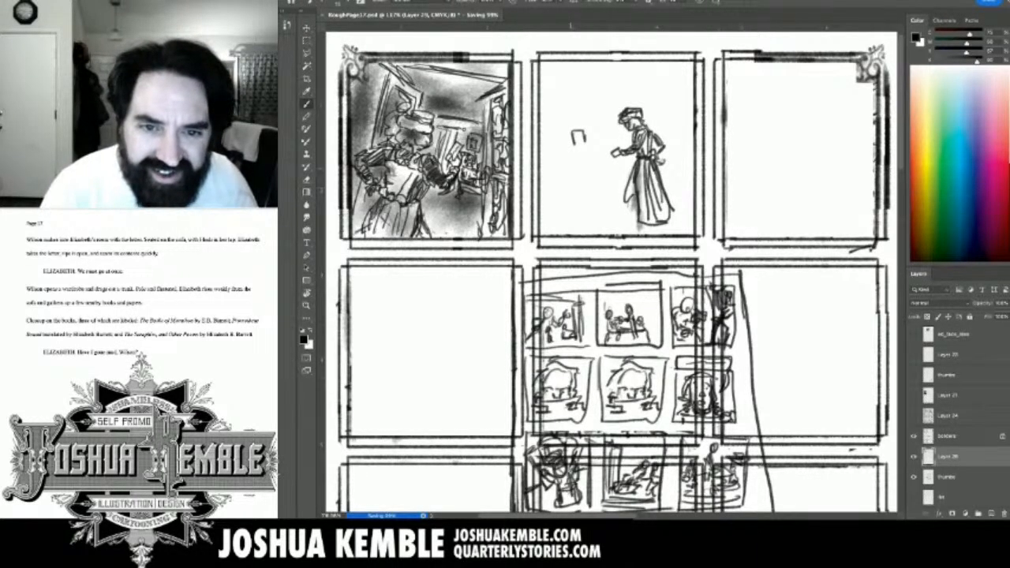
mouse_move(576, 145)
left_mouse_down()
mouse_move(586, 149)
mouse_move(583, 138)
left_mouse_up()
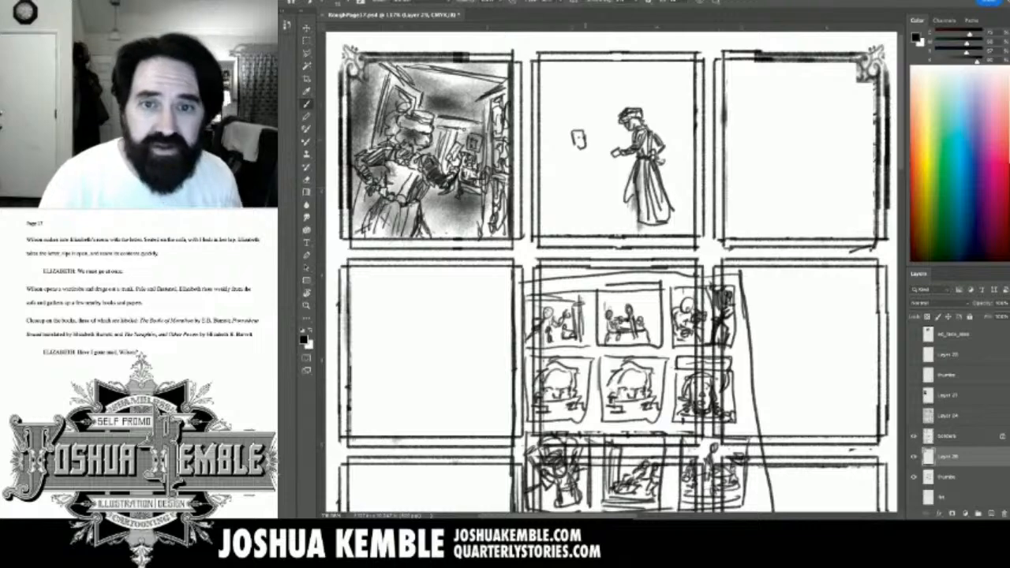
Add Elizabeth's hair, neck and shoulder, and start her arm reaching toward Wilson.
key("ctrl+plus")
key("ctrl+plus")
left_click_drag(608, 213, 600, 428)
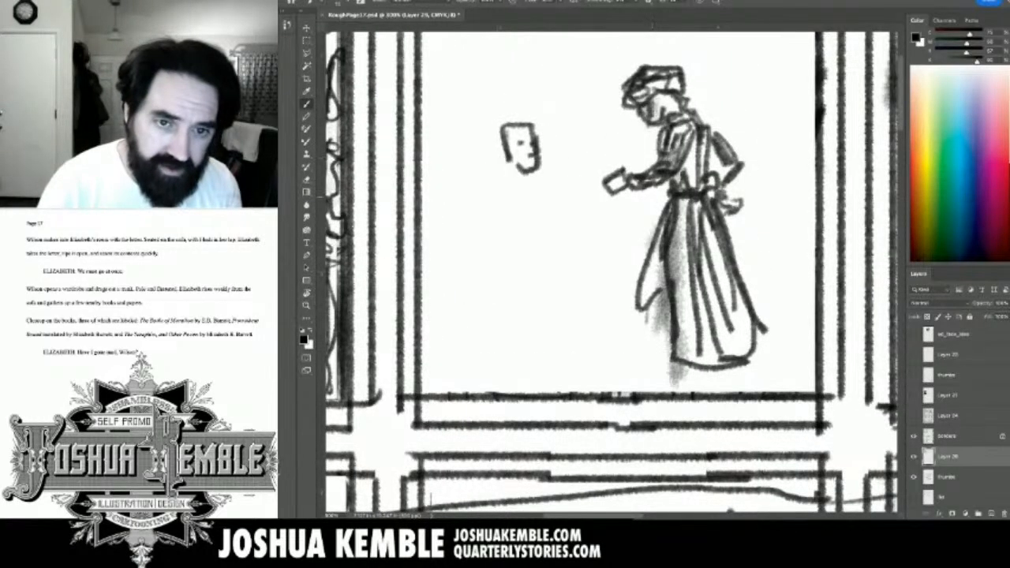
mouse_move(503, 153)
left_mouse_down()
mouse_move(531, 190)
mouse_move(495, 169)
left_mouse_up()
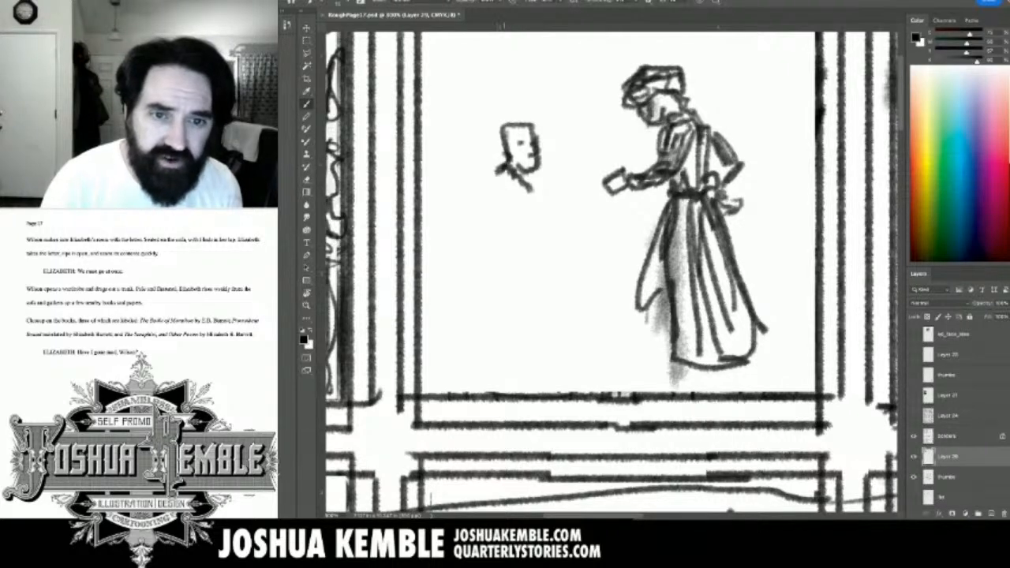
mouse_move(490, 130)
left_mouse_down()
mouse_move(493, 168)
mouse_move(510, 120)
mouse_move(519, 125)
mouse_move(504, 144)
mouse_move(536, 124)
mouse_move(554, 182)
mouse_move(522, 188)
mouse_move(546, 196)
mouse_move(504, 188)
mouse_move(499, 197)
mouse_move(553, 215)
mouse_move(554, 201)
mouse_move(573, 200)
left_mouse_up()
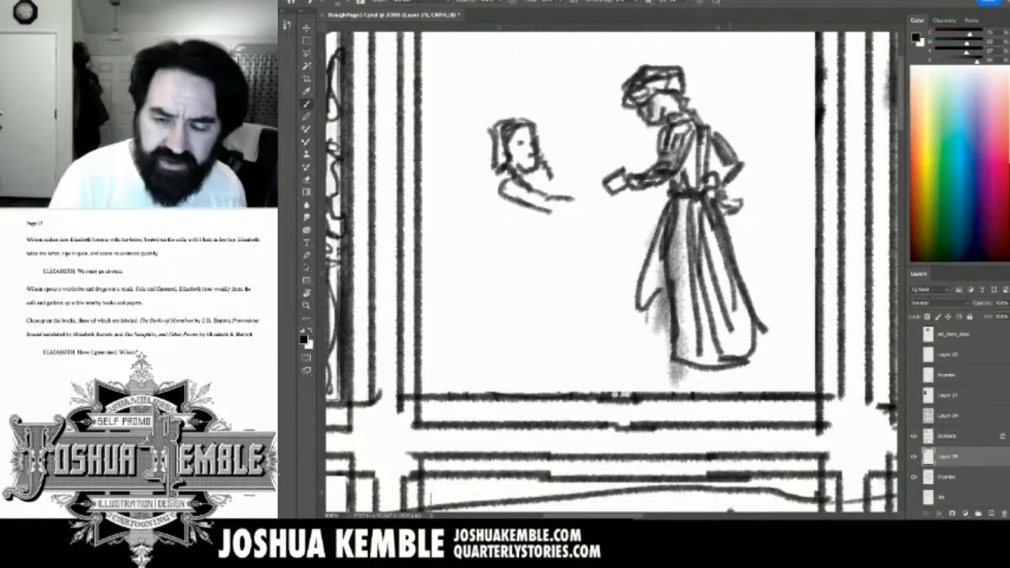
Show the Elizabeth and Robert Browning reference image and raise its layer above the borders layer.
key("ctrl+minus")
key("ctrl+minus")
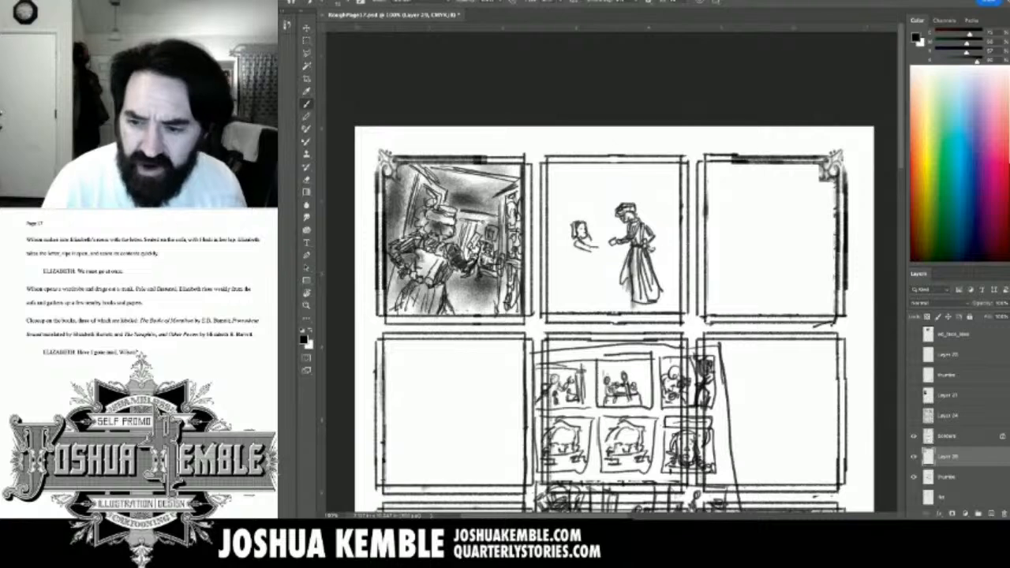
scroll(956, 416, "down", 4)
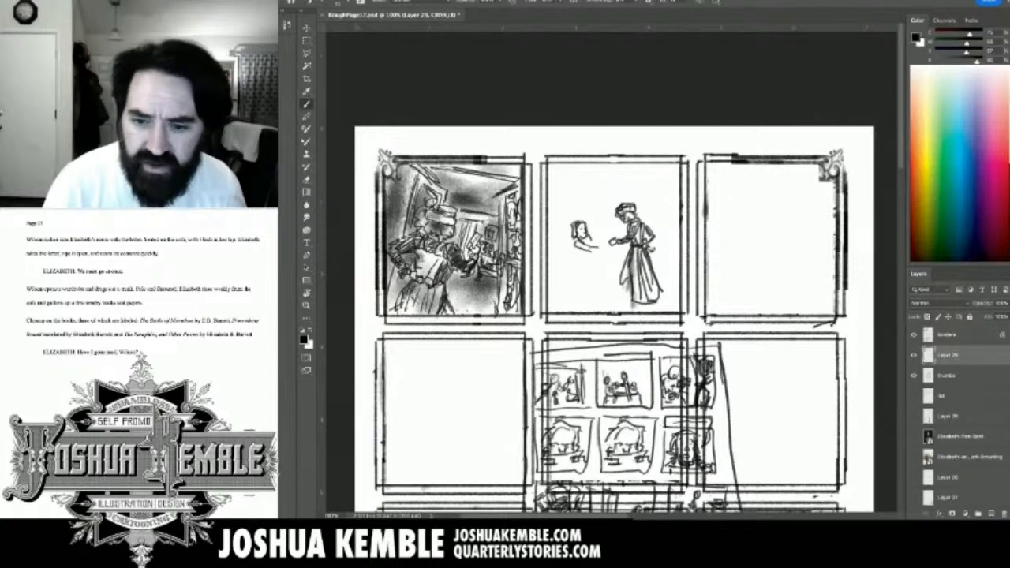
left_click(913, 456)
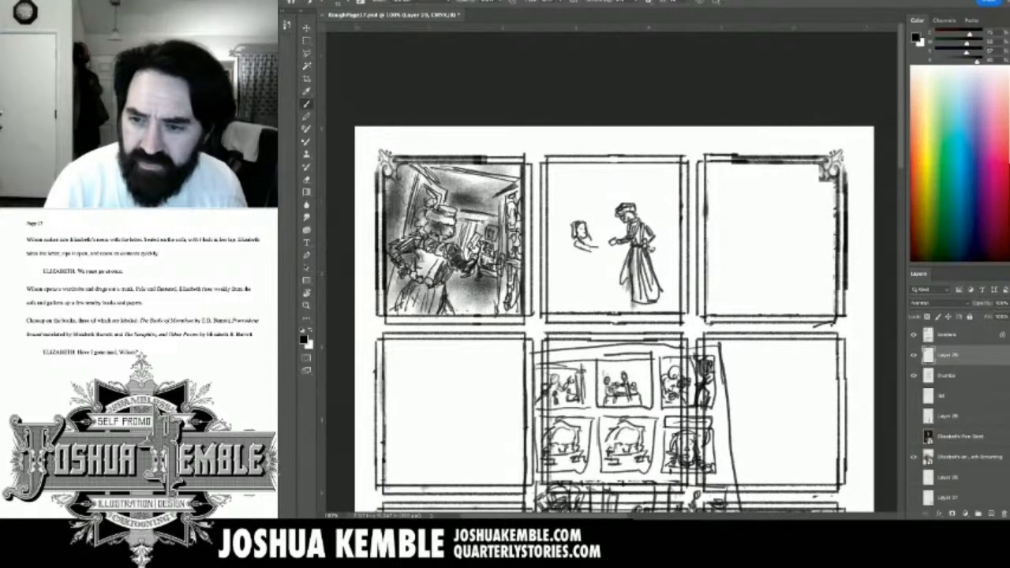
mouse_move(968, 457)
left_mouse_down()
mouse_move(963, 325)
mouse_move(964, 345)
left_mouse_up()
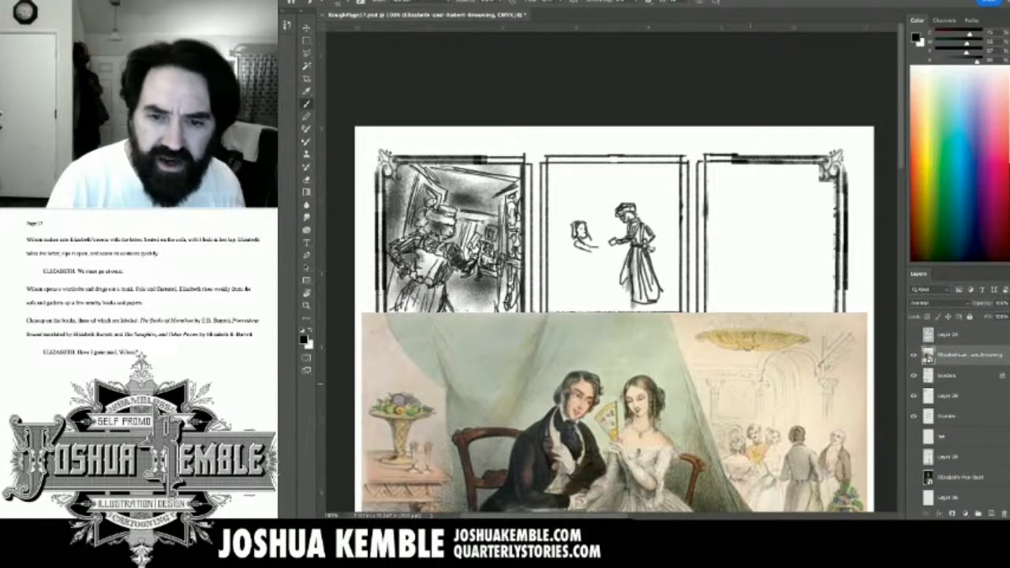
Scale the reference painting down to about half size and place it over the top row's third panel.
left_click_drag(708, 452, 676, 304)
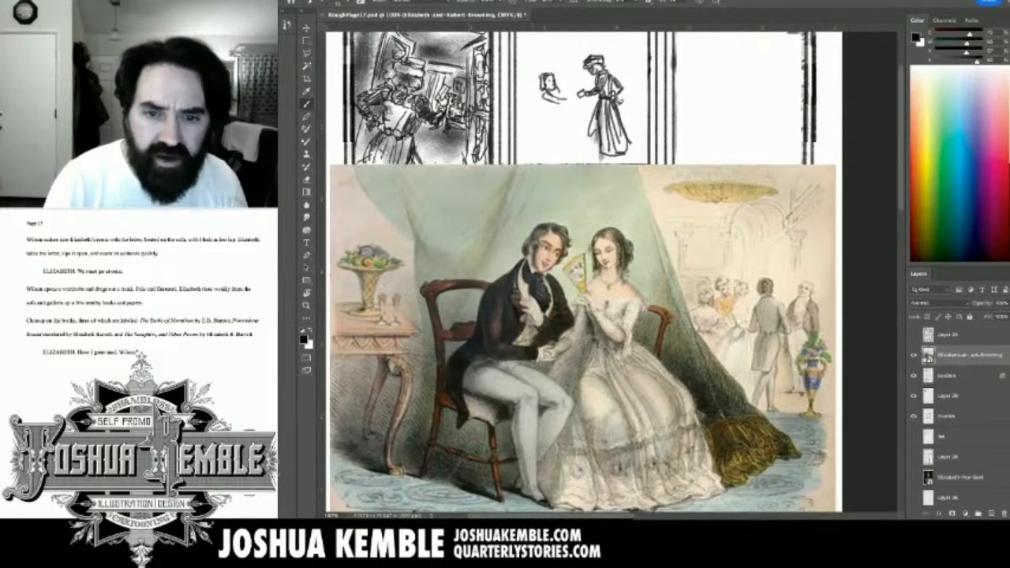
left_click_drag(583, 331, 690, 193)
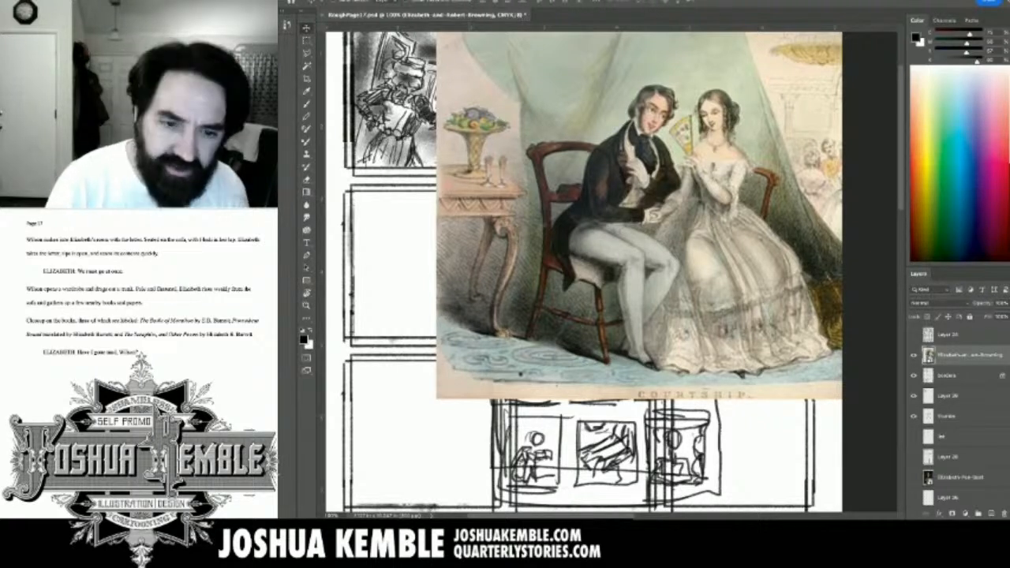
key("ctrl+t")
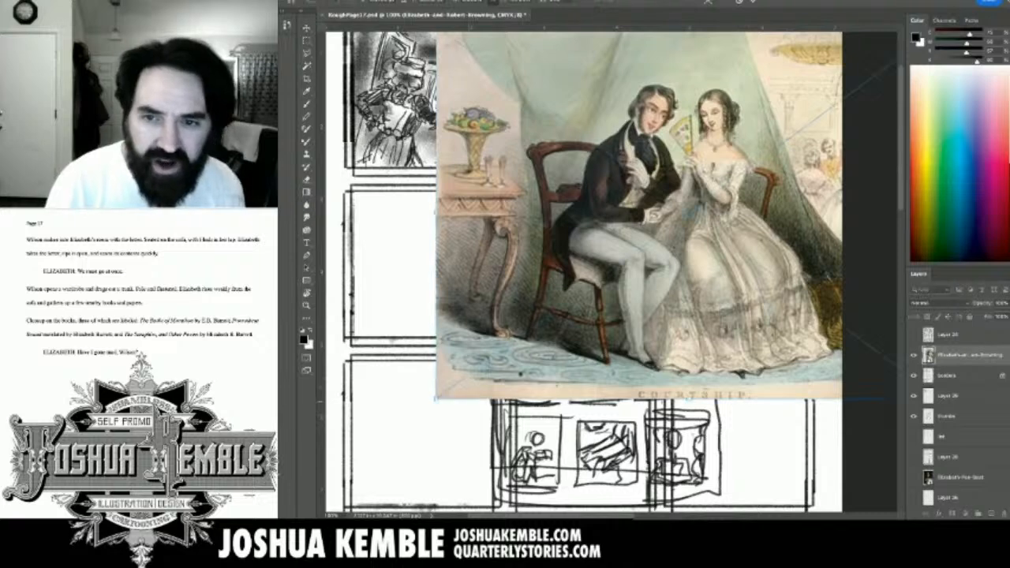
mouse_move(436, 399)
left_mouse_down()
mouse_move(500, 339)
mouse_move(699, 205)
left_mouse_up()
left_click_drag(824, 118, 757, 128)
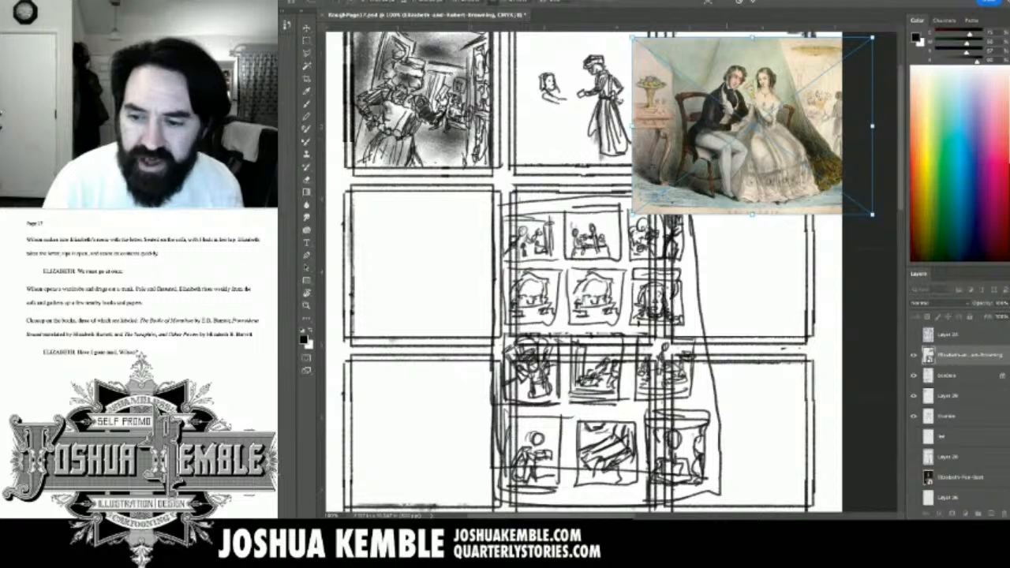
key("Return")
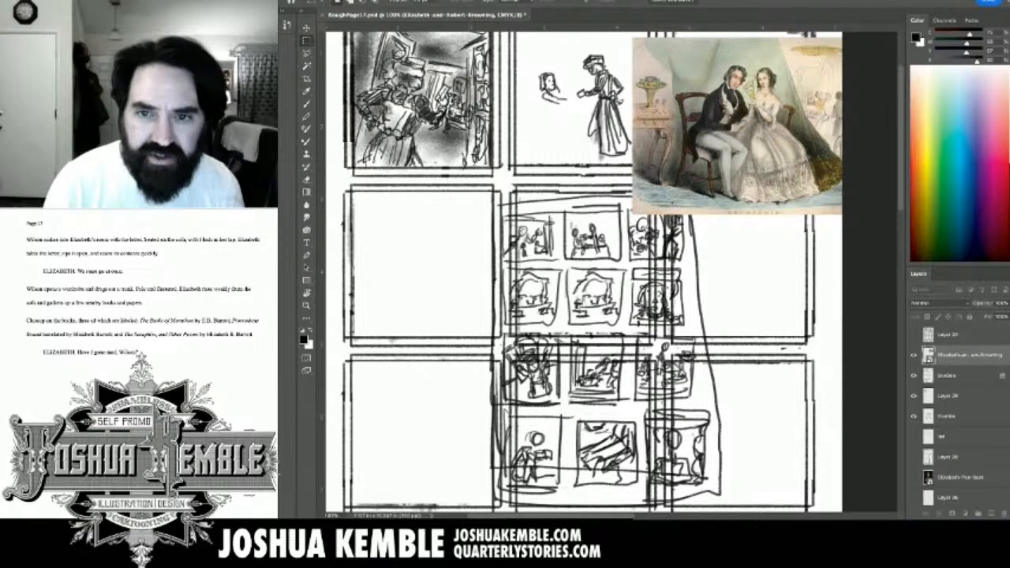
On the rough drawing layer, extend Elizabeth's arm toward the letter in Wilson's hand.
left_click(948, 396)
scroll(552, 84, "up", 5)
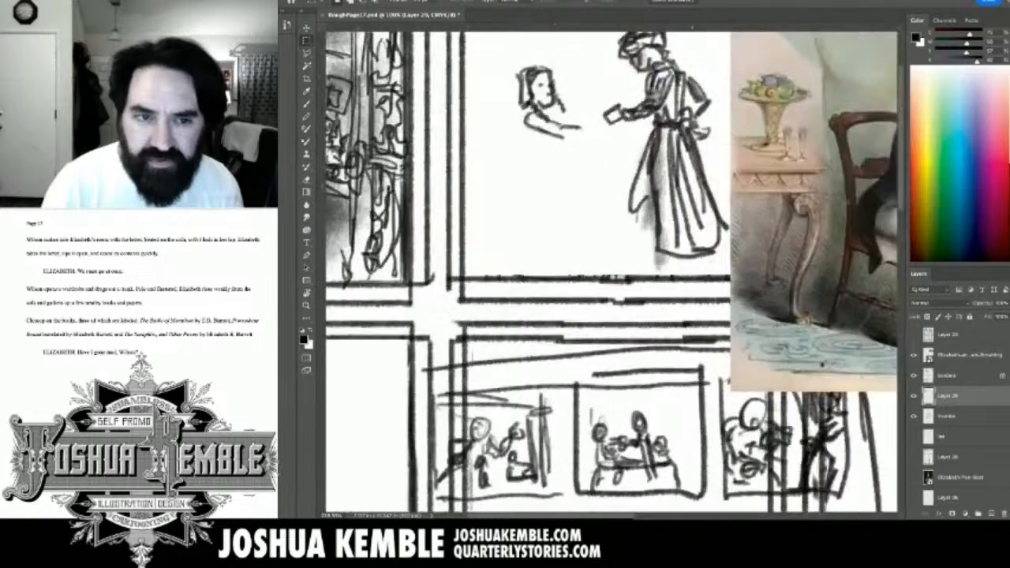
scroll(552, 84, "down", 1)
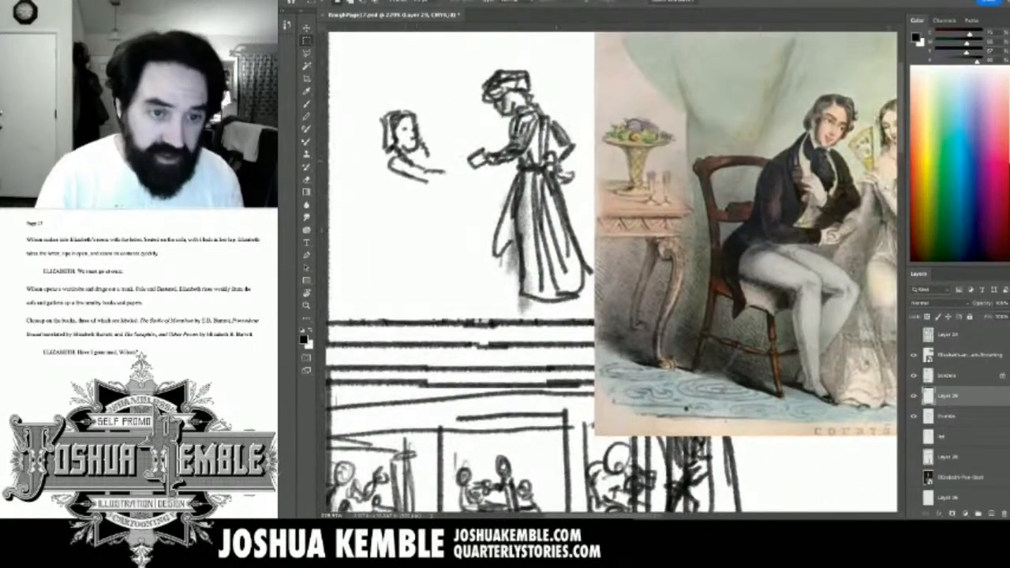
key("b")
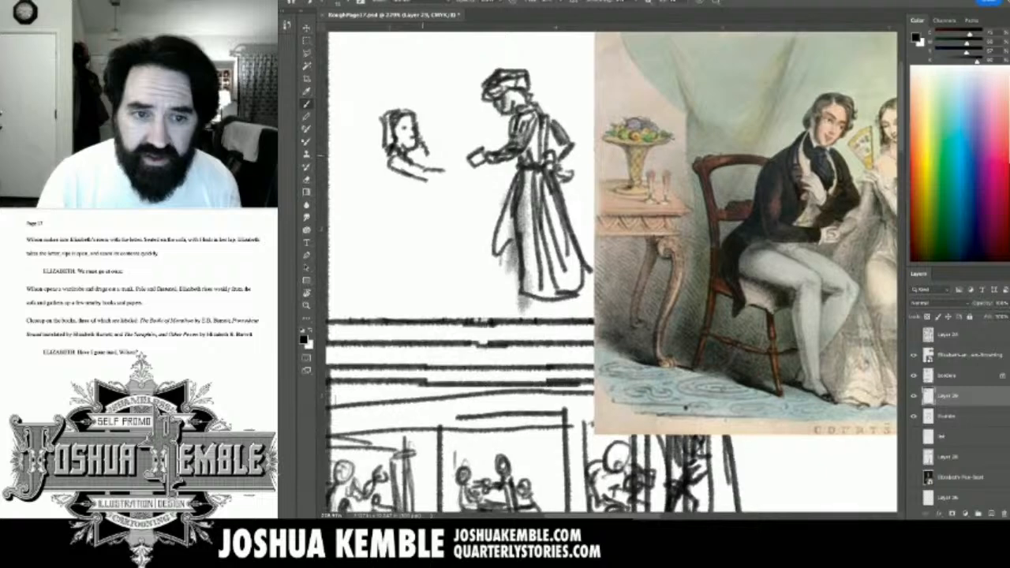
scroll(612, 272, "right", 3)
scroll(612, 272, "left", 3)
mouse_move(441, 187)
left_mouse_down()
mouse_move(469, 183)
mouse_move(467, 190)
mouse_move(480, 177)
mouse_move(434, 200)
mouse_move(388, 172)
mouse_move(434, 186)
mouse_move(419, 195)
mouse_move(435, 200)
left_mouse_up()
key("e")
key("b")
Draw Elizabeth's torso, the rear arm she leans on, and the seated line of her lap.
mouse_move(408, 169)
left_mouse_down()
mouse_move(385, 196)
mouse_move(410, 192)
mouse_move(375, 221)
mouse_move(385, 221)
mouse_move(380, 240)
mouse_move(367, 241)
mouse_move(398, 240)
mouse_move(388, 241)
left_mouse_up()
mouse_move(400, 200)
left_mouse_down()
mouse_move(395, 217)
mouse_move(410, 226)
mouse_move(407, 239)
mouse_move(437, 239)
mouse_move(425, 213)
mouse_move(432, 222)
mouse_move(416, 231)
mouse_move(481, 216)
mouse_move(472, 254)
mouse_move(486, 273)
left_mouse_up()
left_click_drag(497, 248, 503, 272)
mouse_move(426, 235)
left_mouse_down()
mouse_move(458, 239)
mouse_move(428, 300)
mouse_move(451, 284)
left_mouse_up()
Draw the hem of Elizabeth's skirt and fill in its folds across her knees beside Wilson's dress.
mouse_move(403, 303)
left_mouse_down()
mouse_move(519, 294)
mouse_move(432, 301)
left_mouse_up()
left_click_drag(472, 274, 506, 284)
left_click_drag(494, 286, 457, 292)
mouse_move(451, 239)
left_mouse_down()
mouse_move(466, 284)
mouse_move(494, 288)
mouse_move(505, 276)
left_mouse_up()
left_click_drag(484, 230, 517, 269)
left_click_drag(500, 237, 519, 263)
left_click_drag(472, 222, 502, 237)
left_click_drag(431, 212, 508, 220)
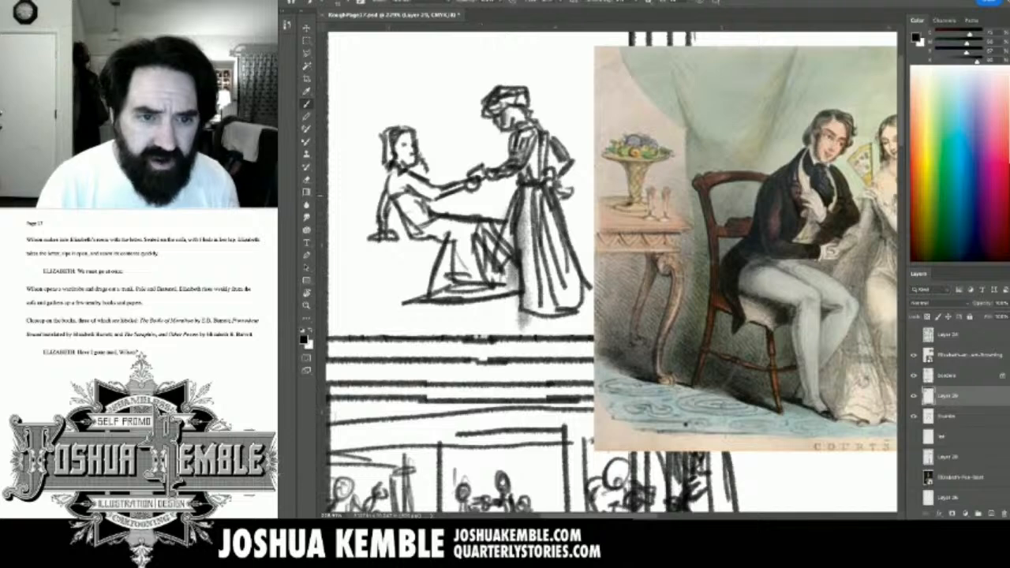
Draw the sofa's slanted back, seat edge and turned front leg around Elizabeth, continuing the seat line past Wilson's dress.
mouse_move(410, 210)
left_mouse_down()
mouse_move(395, 205)
mouse_move(421, 193)
left_mouse_up()
mouse_move(373, 156)
left_mouse_down()
mouse_move(388, 194)
mouse_move(357, 137)
mouse_move(368, 134)
mouse_move(390, 175)
mouse_move(394, 161)
mouse_move(419, 225)
left_mouse_up()
mouse_move(347, 134)
left_mouse_down()
mouse_move(357, 177)
mouse_move(342, 131)
mouse_move(355, 150)
mouse_move(360, 139)
mouse_move(380, 224)
left_mouse_up()
mouse_move(359, 180)
left_mouse_down()
mouse_move(383, 227)
mouse_move(402, 237)
mouse_move(431, 240)
mouse_move(462, 224)
left_mouse_up()
mouse_move(399, 241)
left_mouse_down()
mouse_move(393, 254)
mouse_move(411, 265)
mouse_move(402, 244)
mouse_move(401, 282)
mouse_move(404, 254)
mouse_move(447, 245)
left_mouse_up()
mouse_move(564, 230)
left_mouse_down()
mouse_move(597, 227)
mouse_move(605, 240)
left_mouse_up()
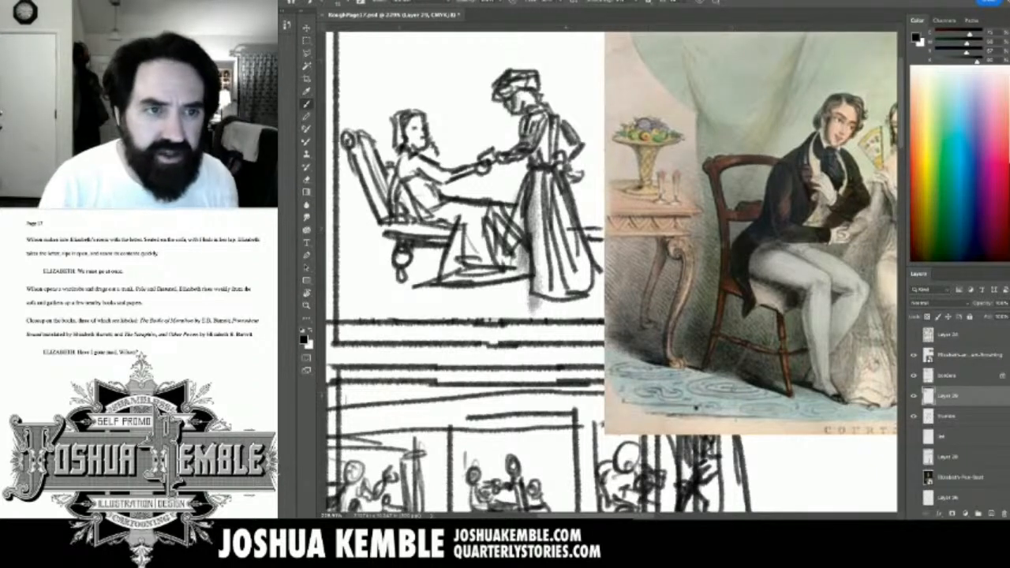
Move the reference painting aside to uncover the middle panel, then reselect the rough drawing layer and check its contents.
left_click(968, 355)
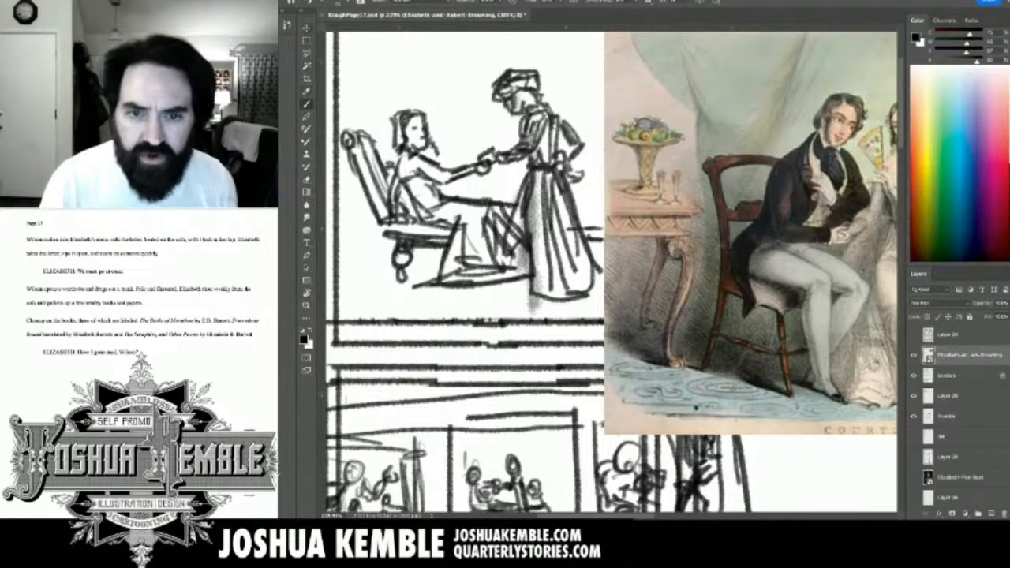
left_click_drag(709, 229, 810, 227)
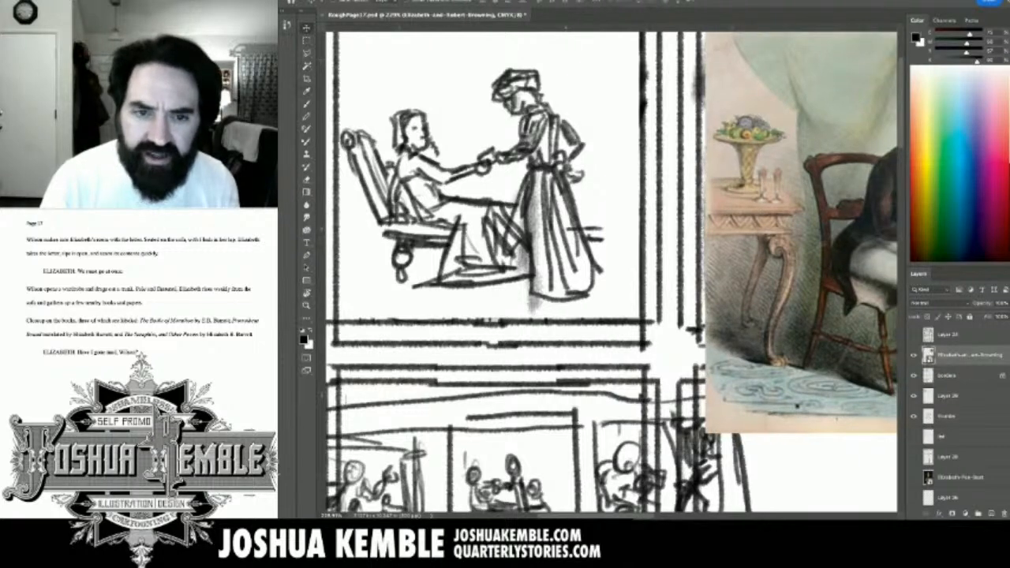
left_click(964, 396)
left_click(913, 396)
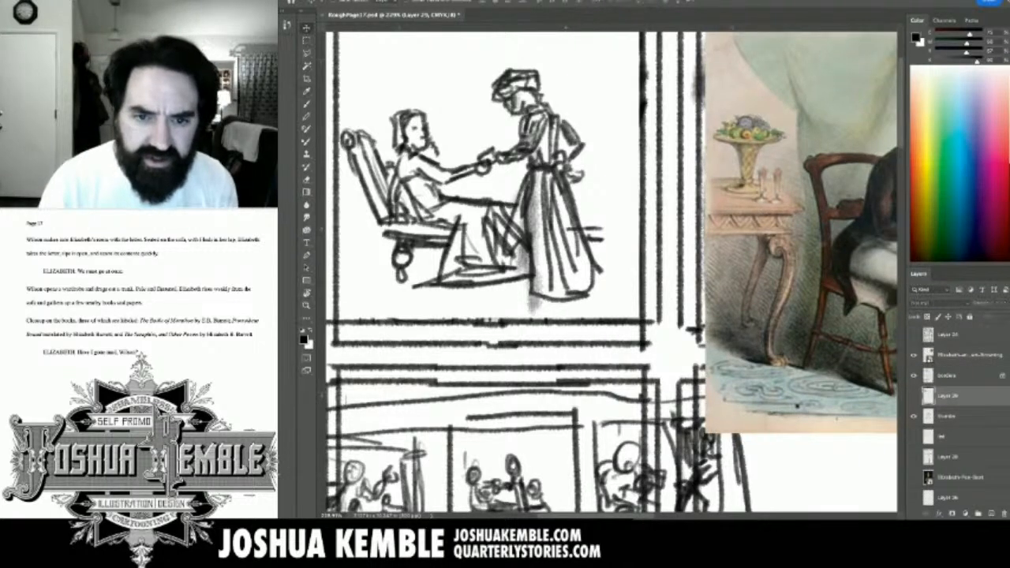
left_click(913, 396)
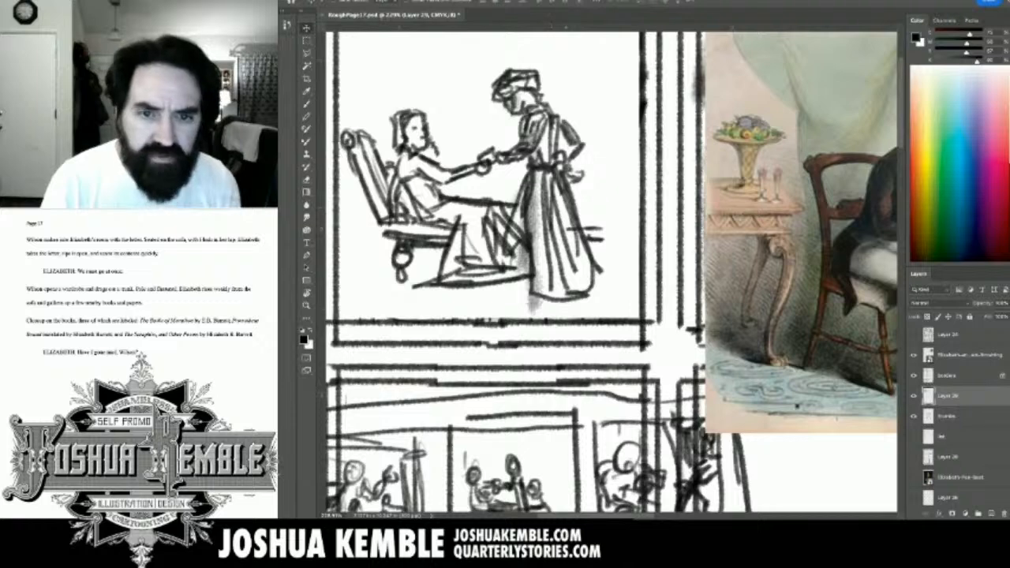
Draw the far end of the sofa behind Wilson's dress, with its scrolled armrest and turned leg.
key("b")
mouse_move(576, 215)
left_mouse_down()
mouse_move(602, 230)
mouse_move(571, 208)
left_mouse_up()
mouse_move(593, 207)
left_mouse_down()
mouse_move(576, 204)
mouse_move(606, 224)
mouse_move(615, 215)
mouse_move(607, 210)
mouse_move(605, 227)
left_mouse_up()
mouse_move(609, 210)
left_mouse_down()
mouse_move(616, 225)
mouse_move(621, 210)
mouse_move(608, 204)
mouse_move(604, 219)
mouse_move(616, 190)
mouse_move(616, 263)
left_mouse_up()
mouse_move(604, 235)
left_mouse_down()
mouse_move(594, 239)
mouse_move(626, 230)
left_mouse_up()
mouse_move(618, 235)
left_mouse_down()
mouse_move(614, 281)
mouse_move(623, 268)
mouse_move(609, 285)
left_mouse_up()
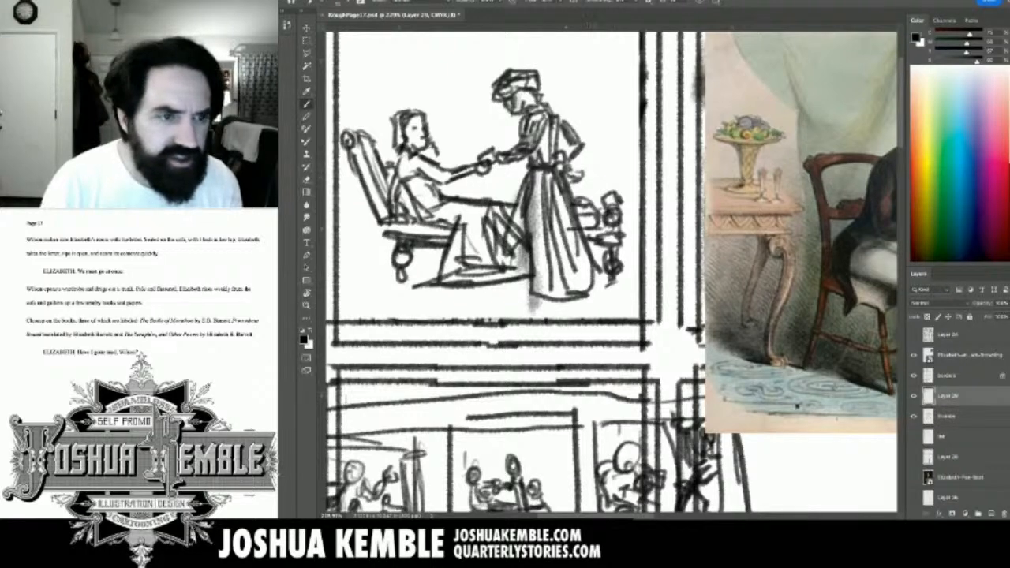
left_click_drag(592, 156, 592, 169)
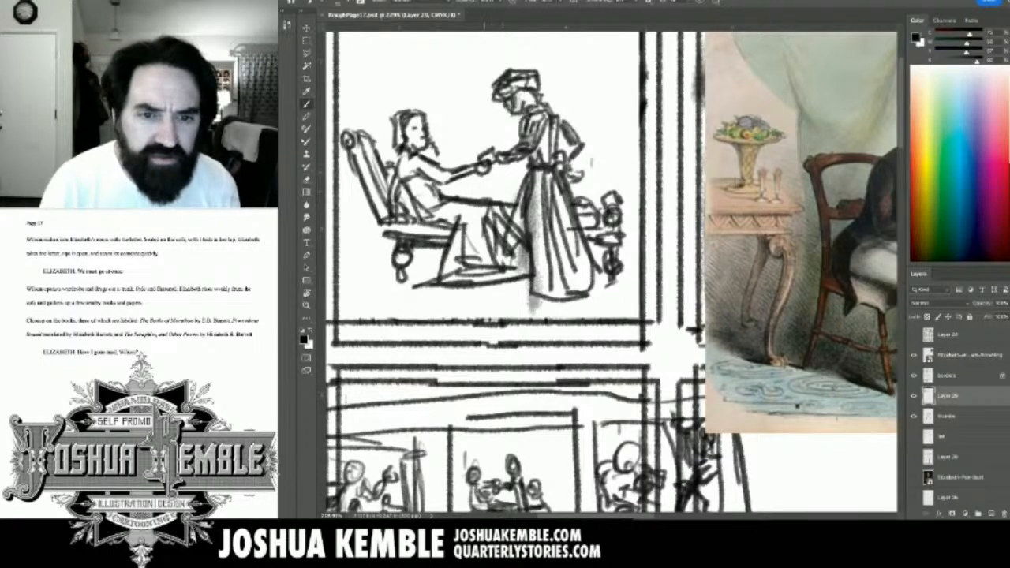
Draw the small dog's head resting on Elizabeth's lap beneath her outstretched arm.
left_click_drag(487, 192, 521, 206)
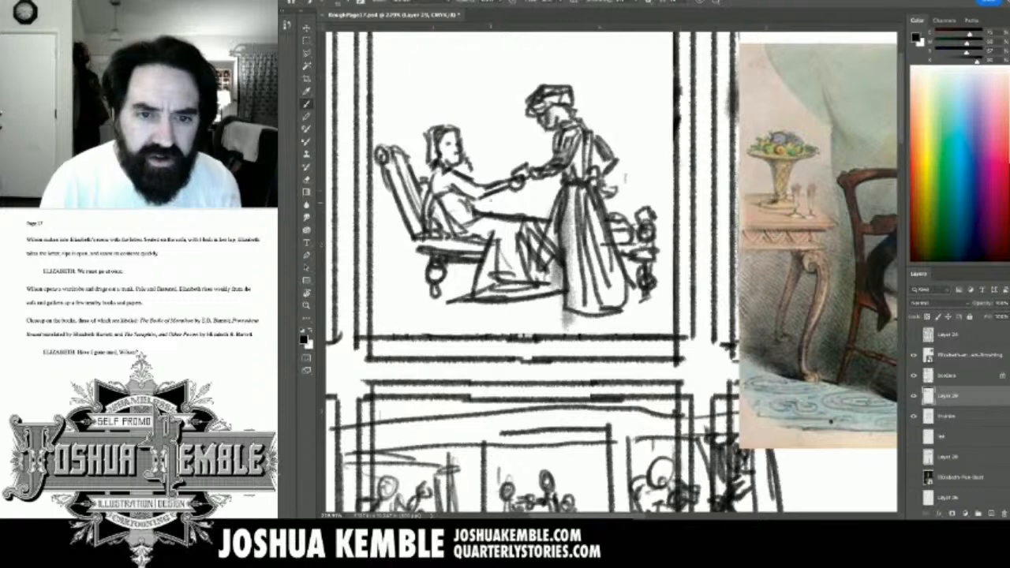
mouse_move(500, 202)
left_mouse_down()
mouse_move(521, 217)
mouse_move(525, 199)
mouse_move(525, 208)
mouse_move(521, 196)
mouse_move(513, 200)
left_mouse_up()
mouse_move(497, 200)
left_mouse_down()
mouse_move(530, 217)
mouse_move(491, 202)
mouse_move(487, 214)
left_mouse_up()
left_click_drag(493, 198, 485, 206)
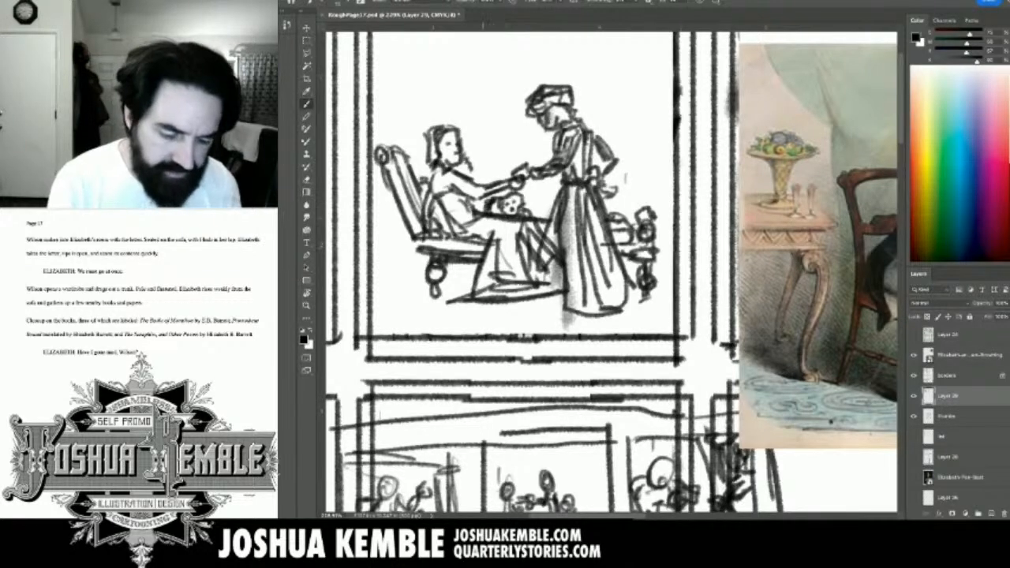
Outline the top and sides of a tall bookcase behind Wilson in the top row's middle panel.
key("ctrl+minus")
key("ctrl+minus")
key("ctrl+minus")
left_click_drag(612, 316, 585, 272)
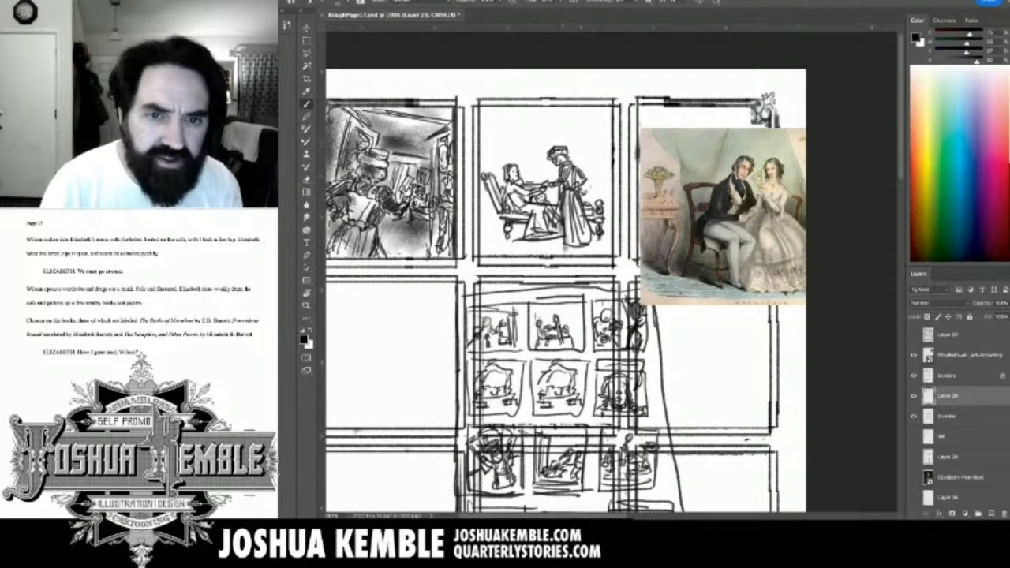
mouse_move(555, 131)
left_mouse_down()
mouse_move(606, 129)
mouse_move(610, 205)
left_mouse_up()
left_click_drag(609, 161, 611, 218)
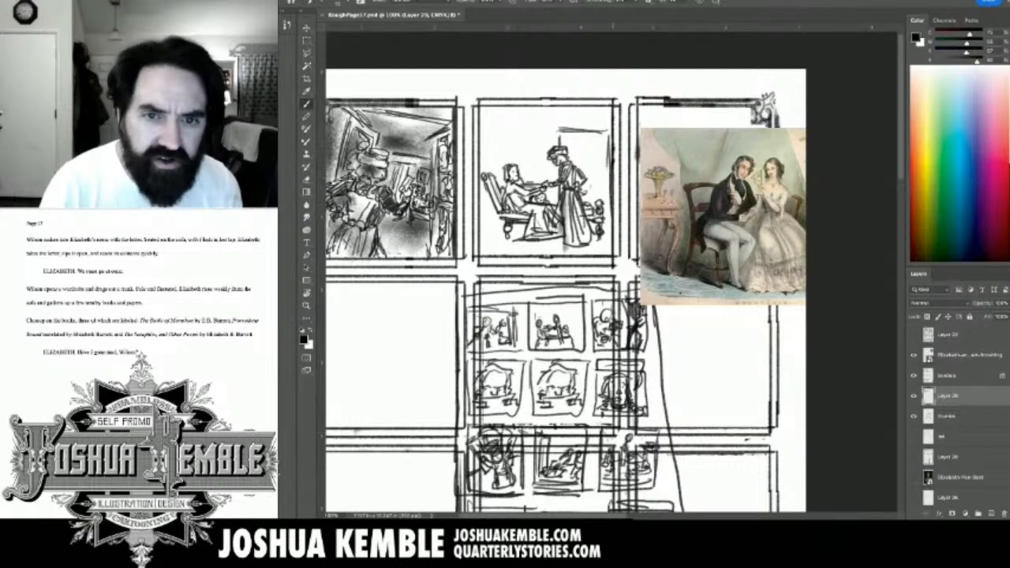
Fill the bookcase with shelves, books and small objects, and add a stack of books on the surface behind the letter.
mouse_move(563, 145)
left_mouse_down()
mouse_move(607, 137)
mouse_move(596, 151)
mouse_move(609, 152)
left_mouse_up()
mouse_move(564, 137)
left_mouse_down()
mouse_move(605, 136)
mouse_move(609, 175)
left_mouse_up()
left_click_drag(581, 172, 606, 177)
left_click_drag(603, 175, 607, 191)
mouse_move(581, 193)
left_mouse_down()
mouse_move(593, 193)
mouse_move(587, 181)
mouse_move(605, 198)
left_mouse_up()
left_click_drag(605, 197, 606, 215)
mouse_move(595, 180)
left_mouse_down()
mouse_move(601, 187)
mouse_move(590, 185)
left_mouse_up()
mouse_move(588, 181)
left_mouse_down()
mouse_move(584, 191)
mouse_move(583, 169)
mouse_move(604, 167)
left_mouse_up()
mouse_move(565, 140)
left_mouse_down()
mouse_move(600, 142)
mouse_move(579, 152)
left_mouse_up()
left_click_drag(585, 142, 608, 156)
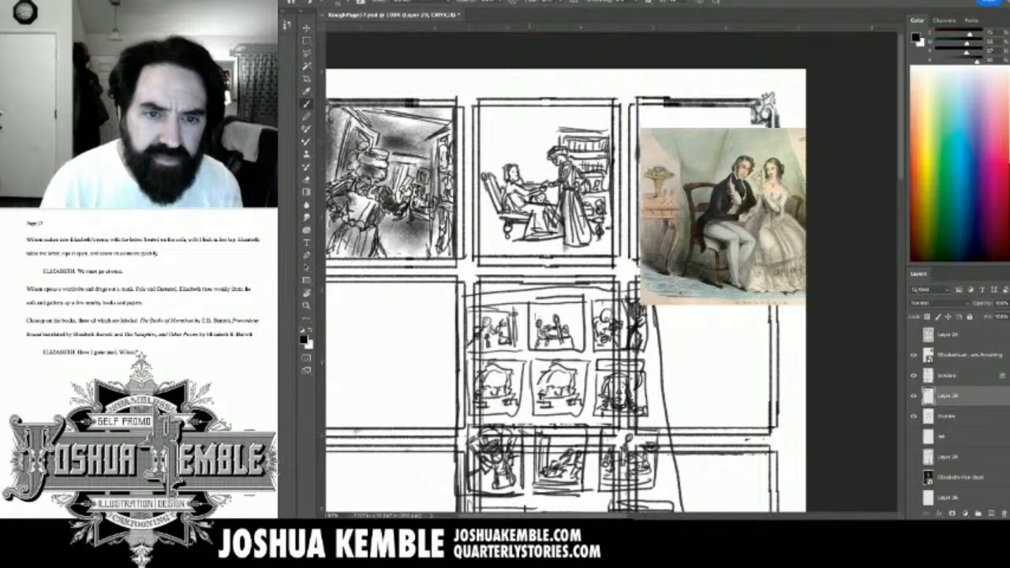
left_click_drag(534, 185, 535, 176)
mouse_move(525, 173)
left_mouse_down()
mouse_move(560, 191)
mouse_move(557, 203)
left_mouse_up()
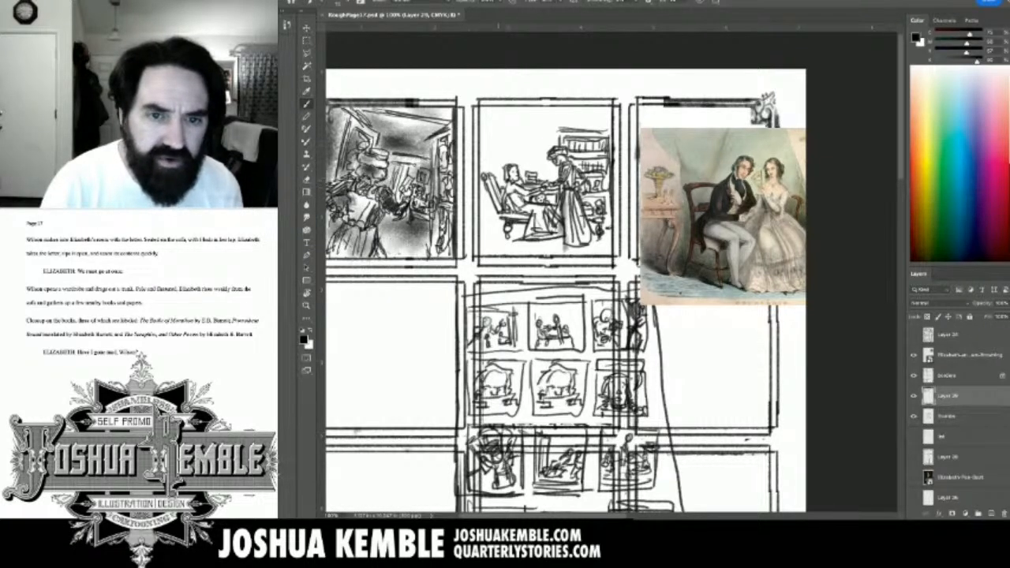
Draw the ceiling moulding across the middle panel and a framed picture hanging on the wall above Elizabeth.
mouse_move(495, 133)
left_mouse_down()
mouse_move(496, 155)
mouse_move(518, 160)
mouse_move(518, 133)
mouse_move(495, 146)
mouse_move(498, 159)
mouse_move(513, 157)
mouse_move(497, 138)
mouse_move(516, 137)
mouse_move(508, 130)
mouse_move(535, 122)
mouse_move(590, 129)
left_mouse_up()
left_click_drag(486, 124, 617, 126)
left_click_drag(544, 128, 612, 129)
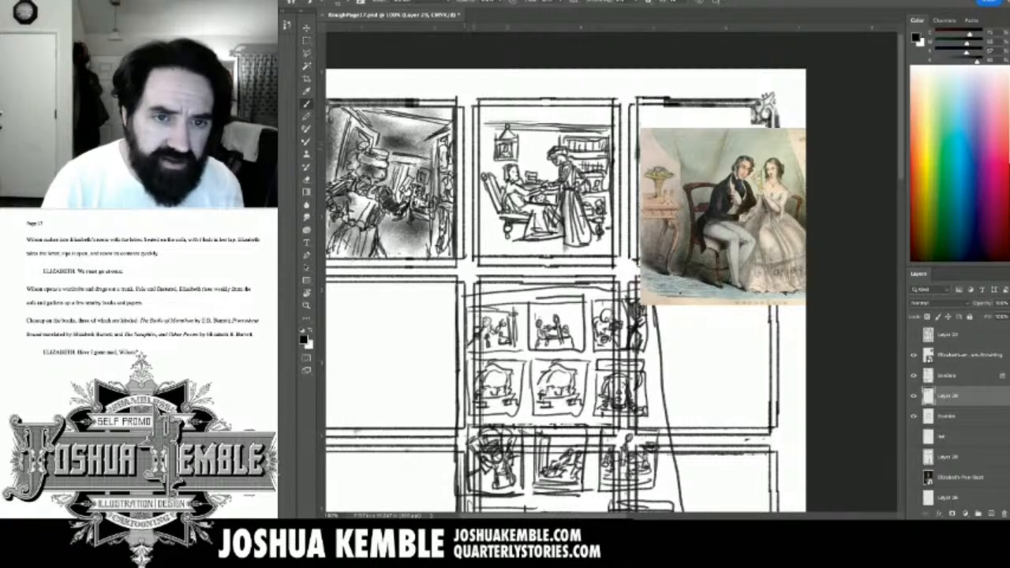
Draw the wall edge behind the sofa and the floor lines beneath it, then check the rough layer against the page.
left_click_drag(484, 134, 483, 226)
left_click_drag(485, 189, 486, 230)
mouse_move(481, 193)
left_mouse_down()
mouse_move(481, 230)
mouse_move(499, 224)
left_mouse_up()
left_click_drag(487, 230, 527, 225)
left_click_drag(509, 230, 526, 227)
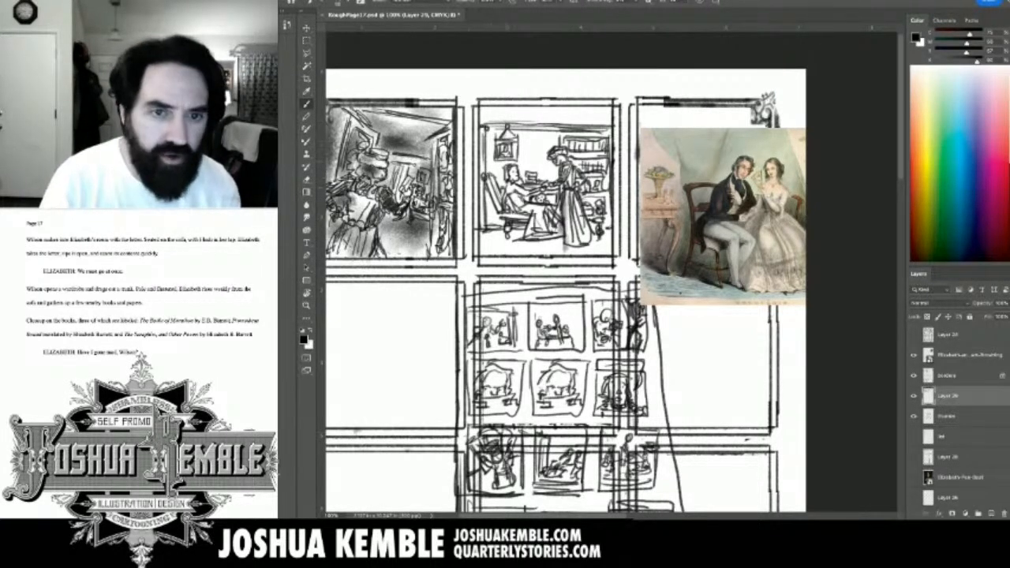
left_click(913, 396)
left_click(913, 396)
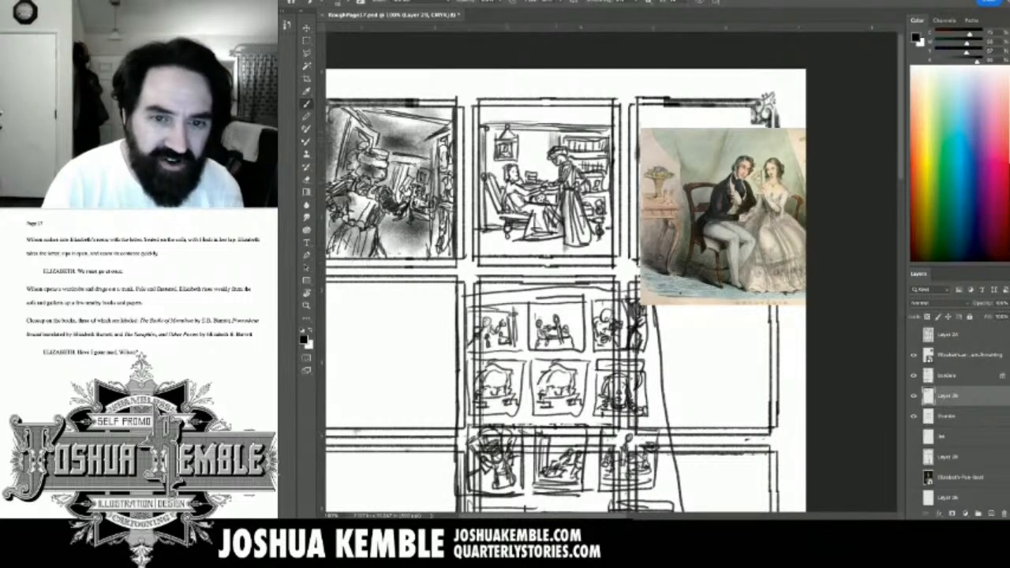
Shade the wall behind Wilson, the front of her dress, Elizabeth's figure and the sofa back with soft grey tone.
mouse_move(540, 154)
left_mouse_down()
mouse_move(542, 179)
mouse_move(555, 181)
left_mouse_up()
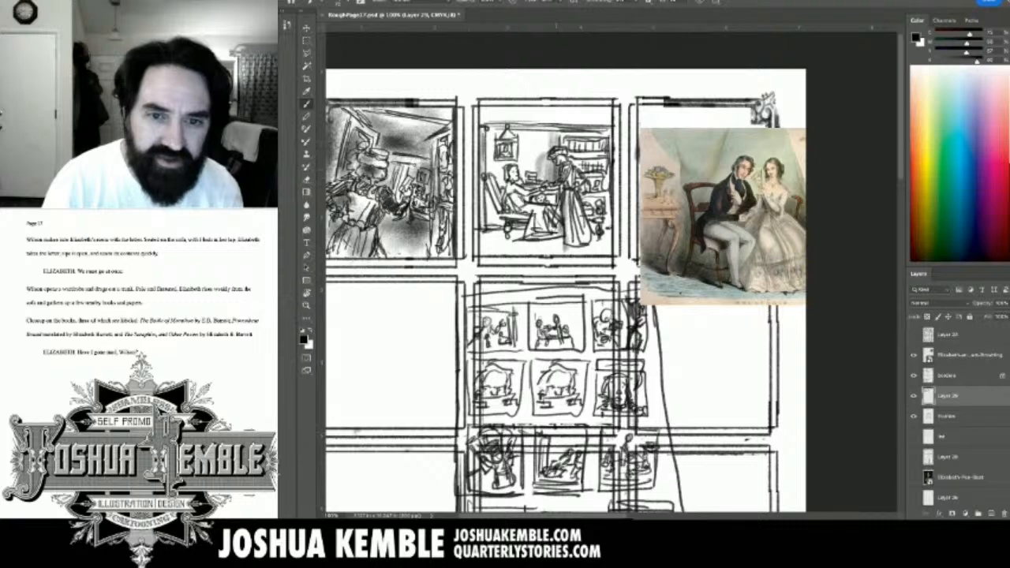
mouse_move(551, 135)
left_mouse_down()
mouse_move(567, 162)
mouse_move(567, 237)
left_mouse_up()
mouse_move(567, 176)
left_mouse_down()
mouse_move(578, 246)
mouse_move(538, 240)
mouse_move(580, 242)
left_mouse_up()
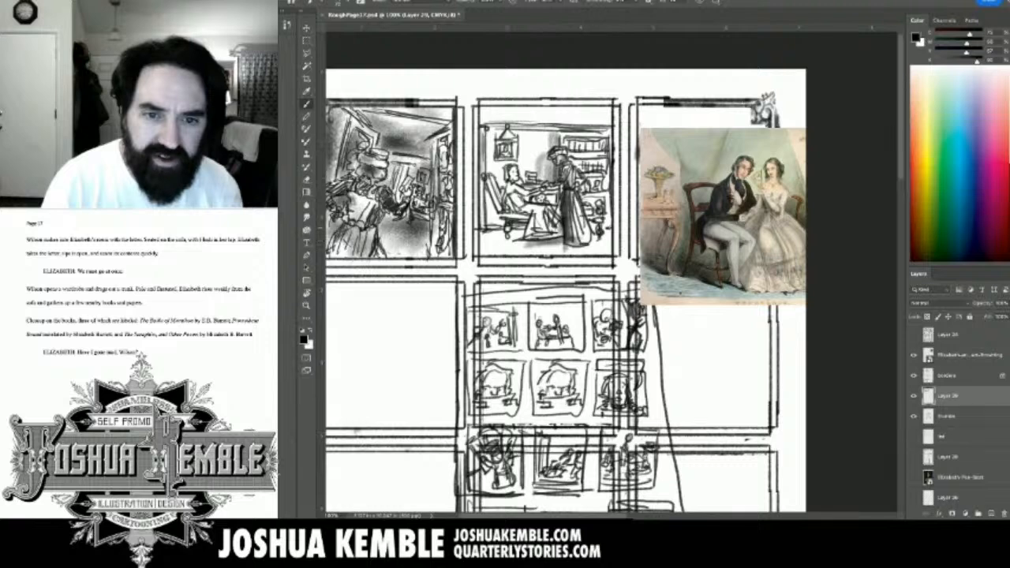
mouse_move(509, 172)
left_mouse_down()
mouse_move(511, 199)
mouse_move(528, 196)
mouse_move(536, 215)
mouse_move(539, 235)
mouse_move(530, 237)
mouse_move(548, 236)
mouse_move(528, 223)
mouse_move(529, 236)
mouse_move(514, 237)
left_mouse_up()
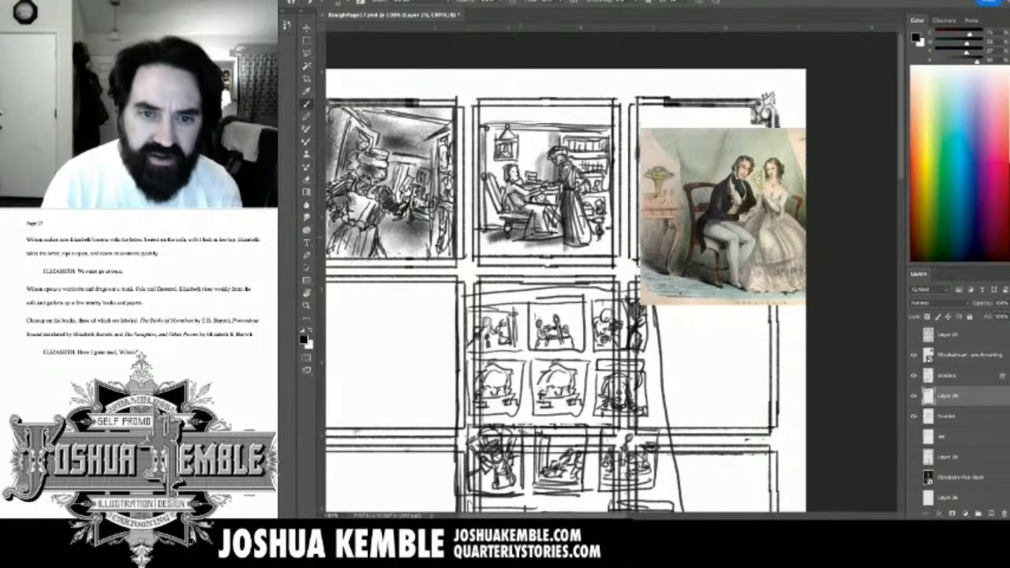
mouse_move(487, 193)
left_mouse_down()
mouse_move(499, 209)
mouse_move(489, 189)
mouse_move(503, 201)
left_mouse_up()
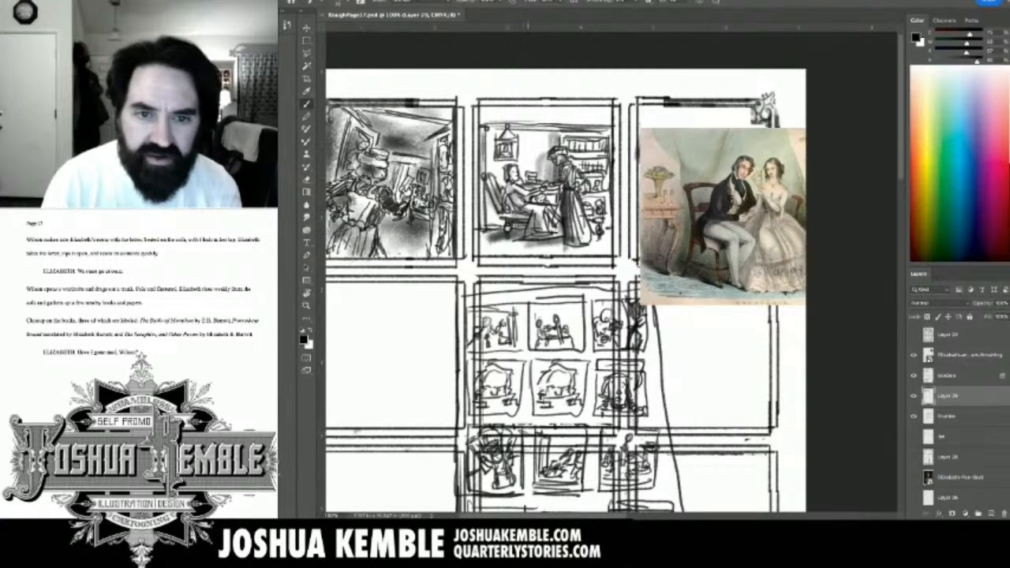
Add grey tone over the bookcase, the floor and the ceiling area of the middle panel.
mouse_move(569, 156)
left_mouse_down()
mouse_move(598, 159)
mouse_move(603, 136)
left_mouse_up()
mouse_move(570, 144)
left_mouse_down()
mouse_move(596, 134)
mouse_move(604, 157)
left_mouse_up()
mouse_move(577, 164)
left_mouse_down()
mouse_move(601, 157)
mouse_move(598, 188)
left_mouse_up()
mouse_move(588, 177)
left_mouse_down()
mouse_move(602, 181)
mouse_move(608, 234)
mouse_move(597, 258)
left_mouse_up()
mouse_move(521, 116)
left_mouse_down()
mouse_move(487, 119)
mouse_move(544, 117)
mouse_move(487, 113)
mouse_move(595, 109)
mouse_move(601, 118)
mouse_move(484, 108)
mouse_move(488, 142)
left_mouse_up()
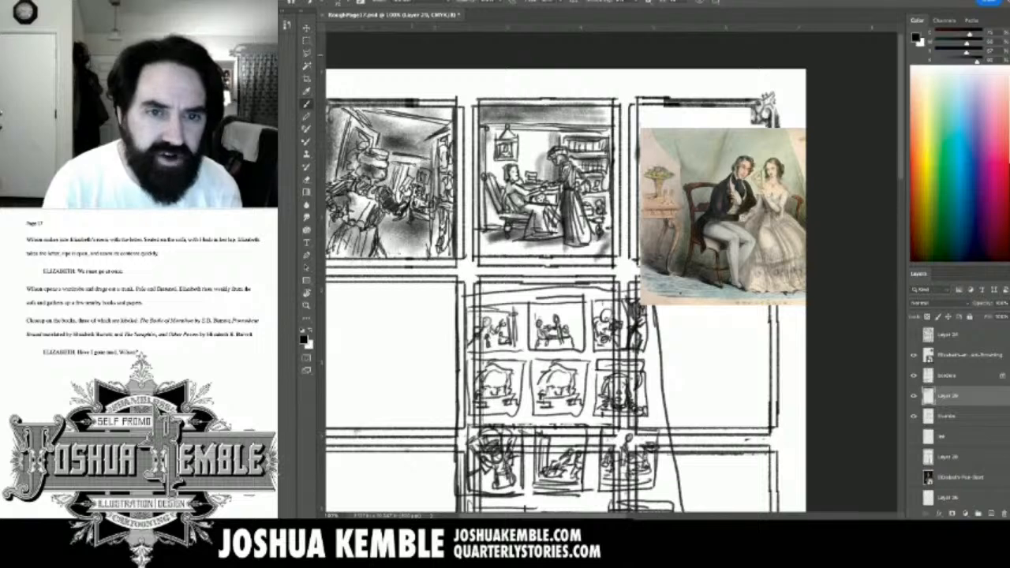
Clear the shading that spills past the middle panel's upper and right borders, and save the page file.
key("m")
left_click_drag(464, 88, 627, 107)
key("Delete")
key("ctrl+d")
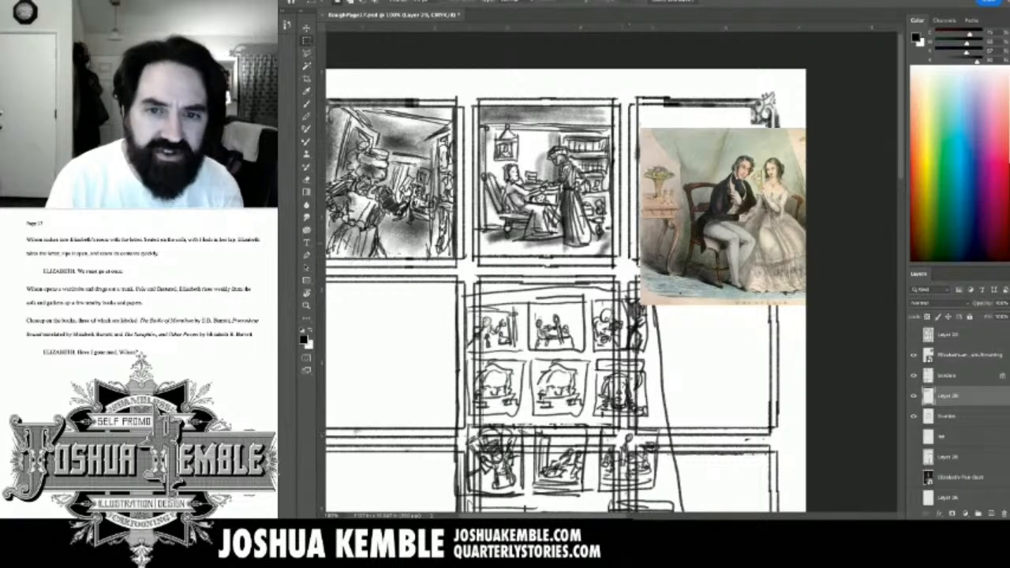
left_click_drag(614, 108, 638, 280)
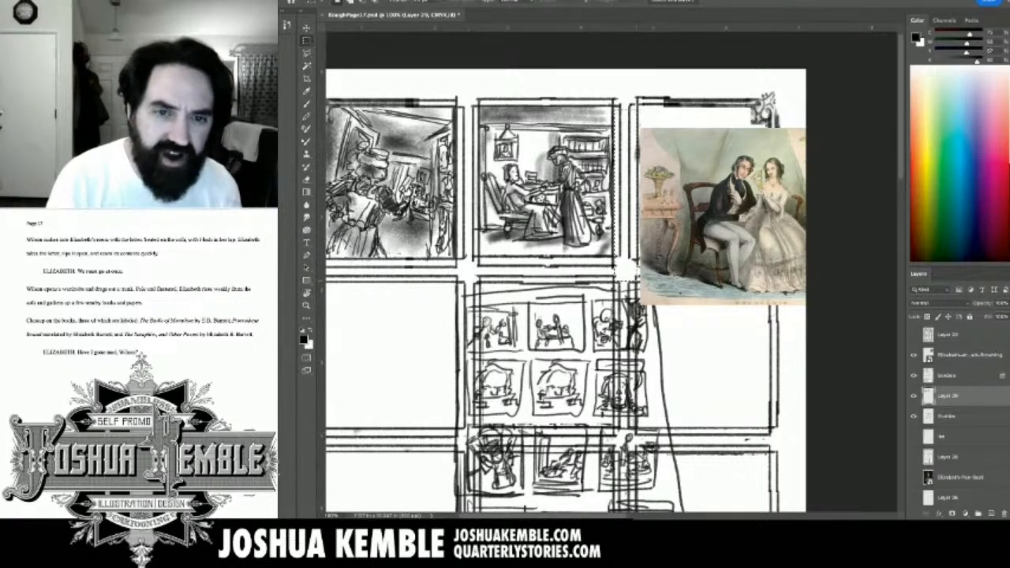
key("Delete")
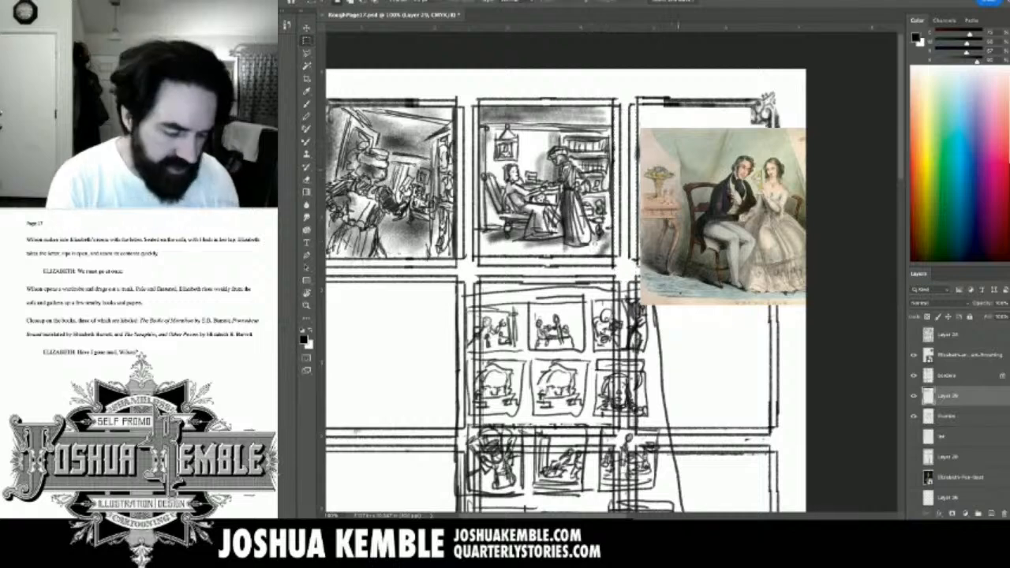
key("ctrl+minus")
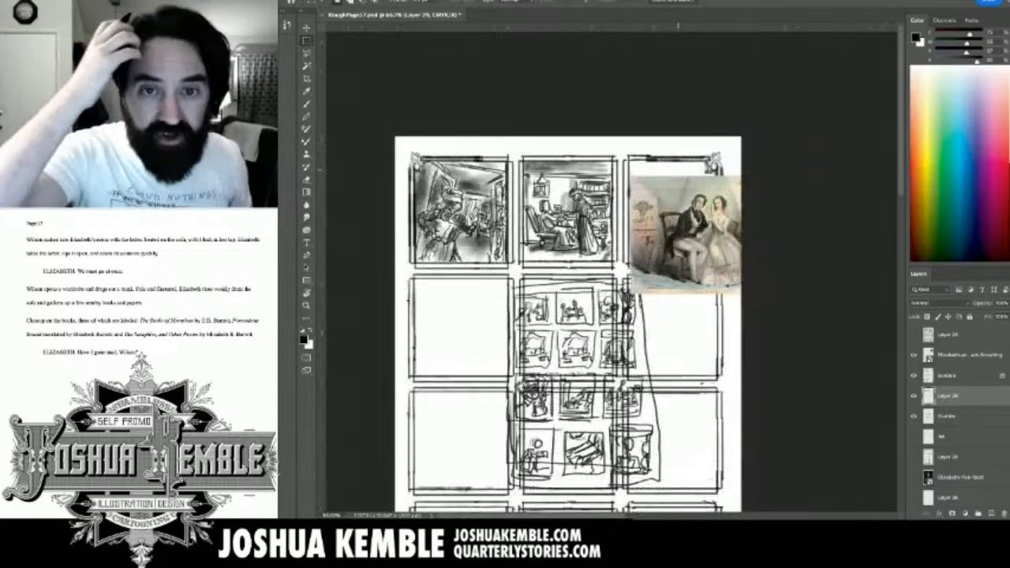
key("ctrl+s")
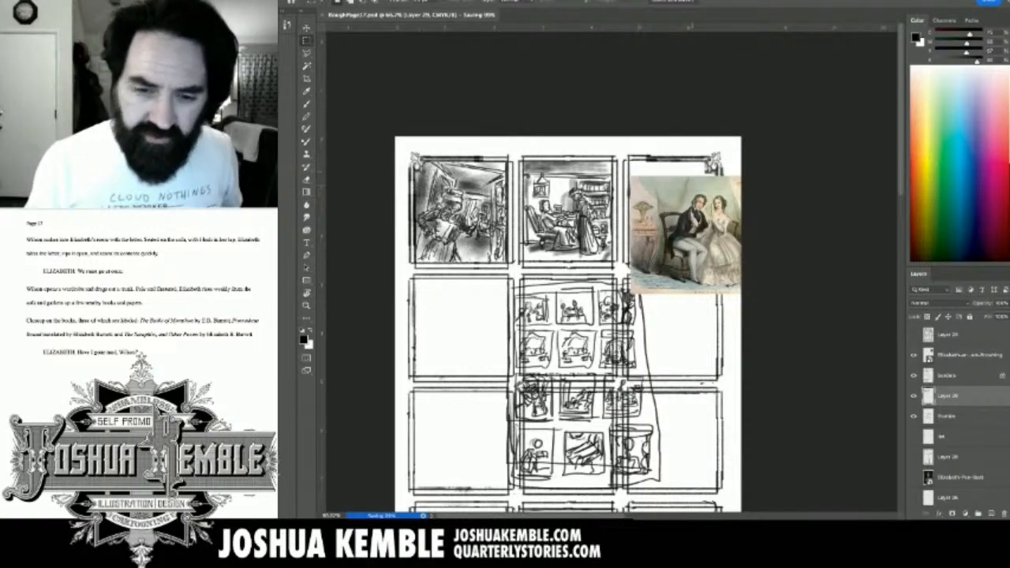
Move the reference painting over the second row's first panel, leaving the top row's third panel empty, and save.
left_click(968, 355)
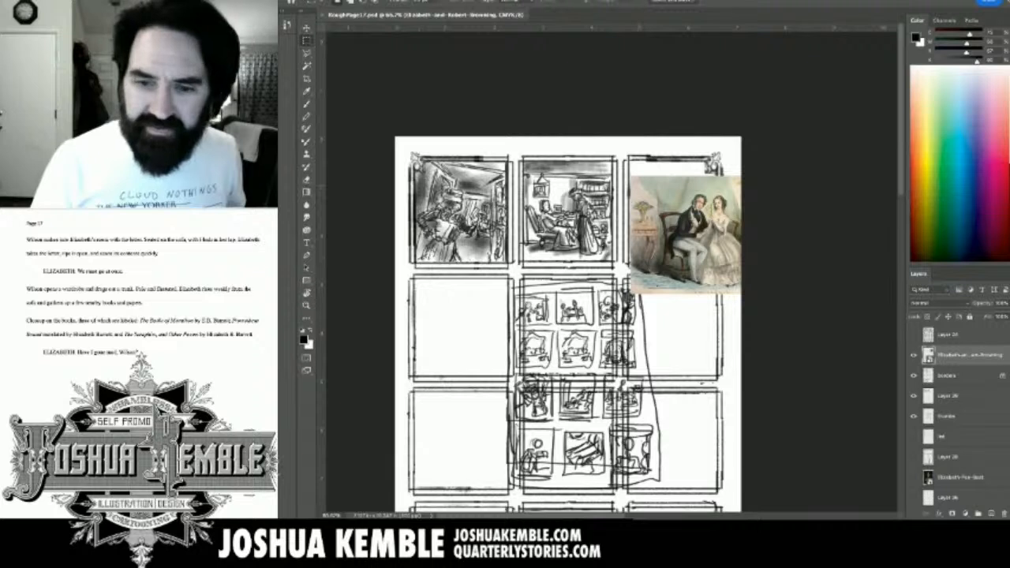
key("v")
left_click_drag(599, 252, 457, 288)
left_click_drag(552, 269, 430, 323)
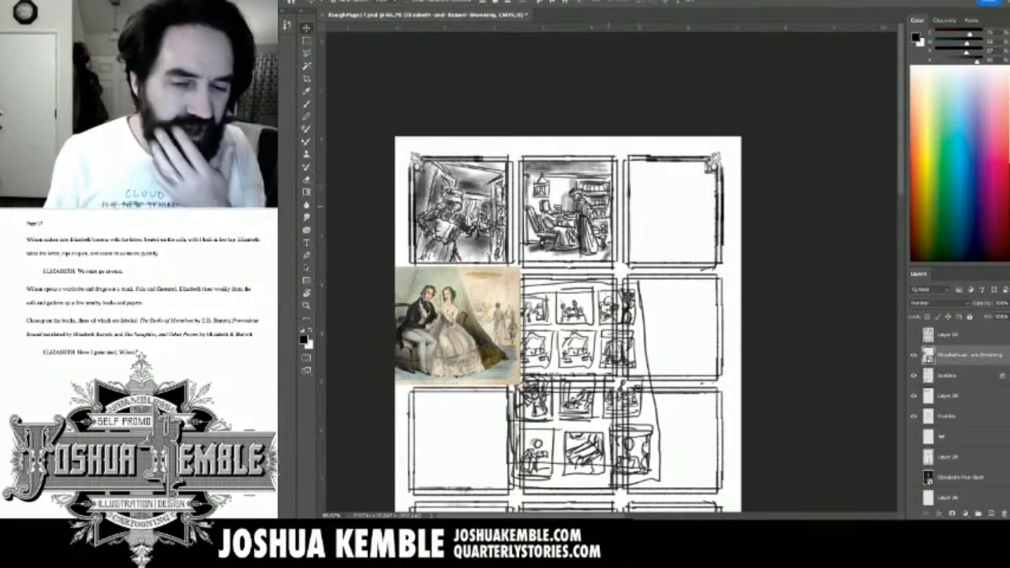
key("ctrl+s")
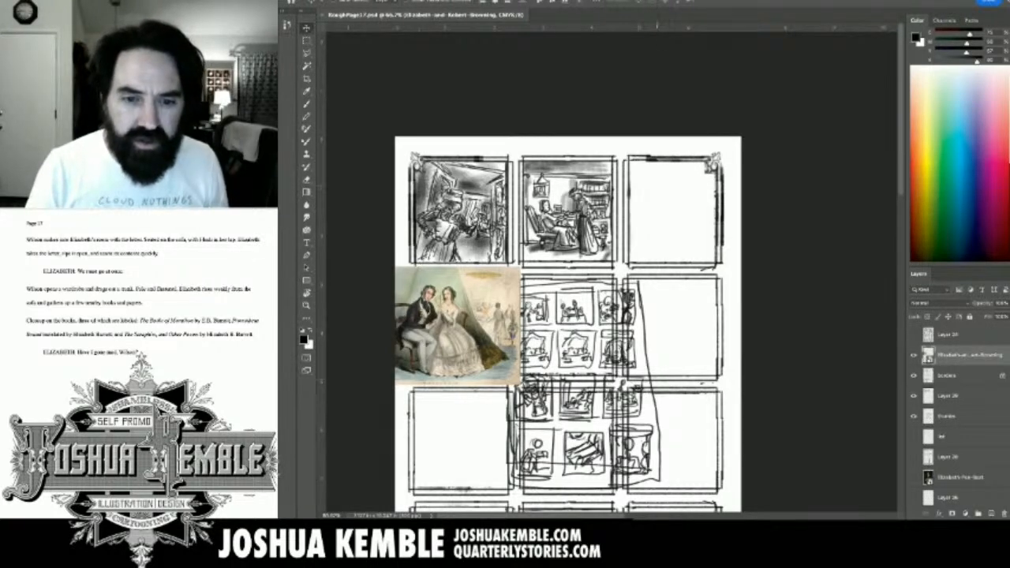
Shift the thumbnail sketch toward the page's right edge, across the second row's middle and third panels, and save.
scroll(668, 235, "up", 3)
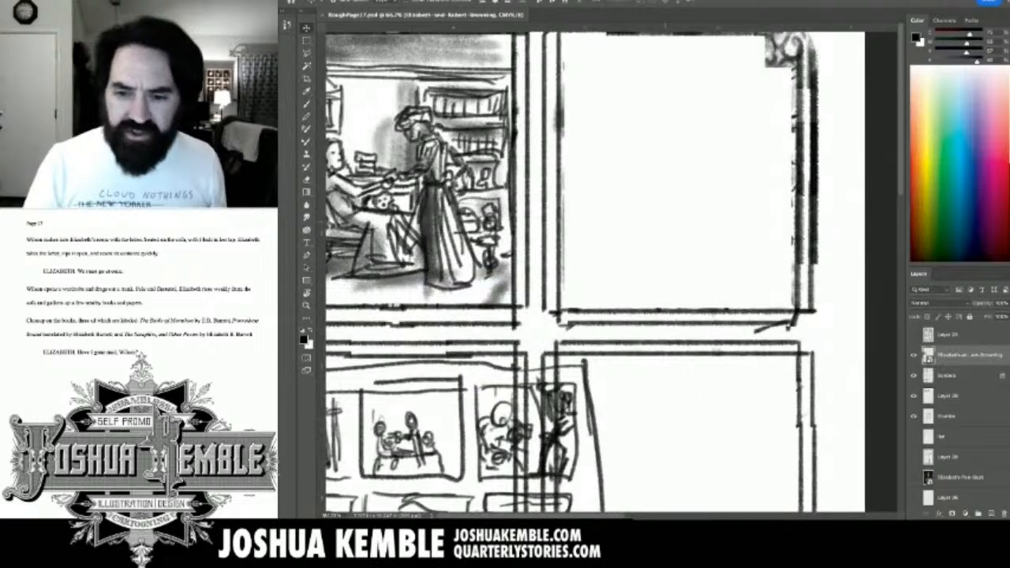
scroll(607, 272, "down", 3)
left_click(947, 416)
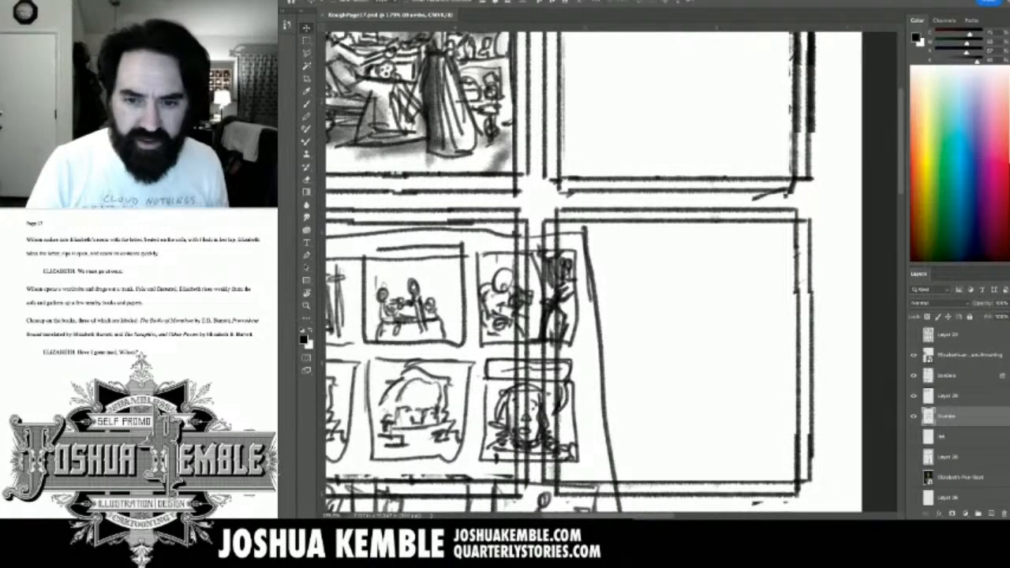
left_click_drag(641, 292, 754, 356)
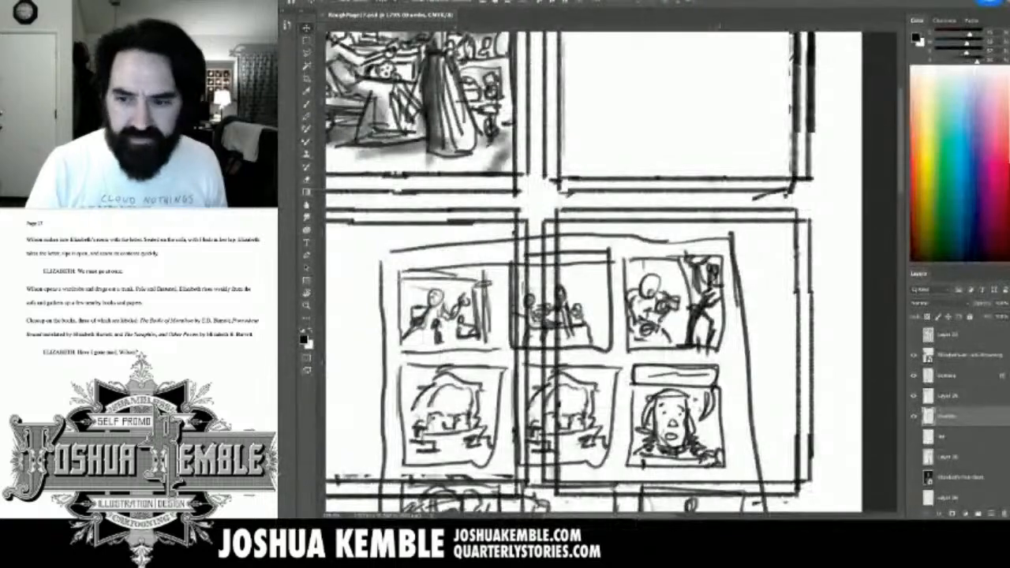
scroll(612, 272, "left", 4)
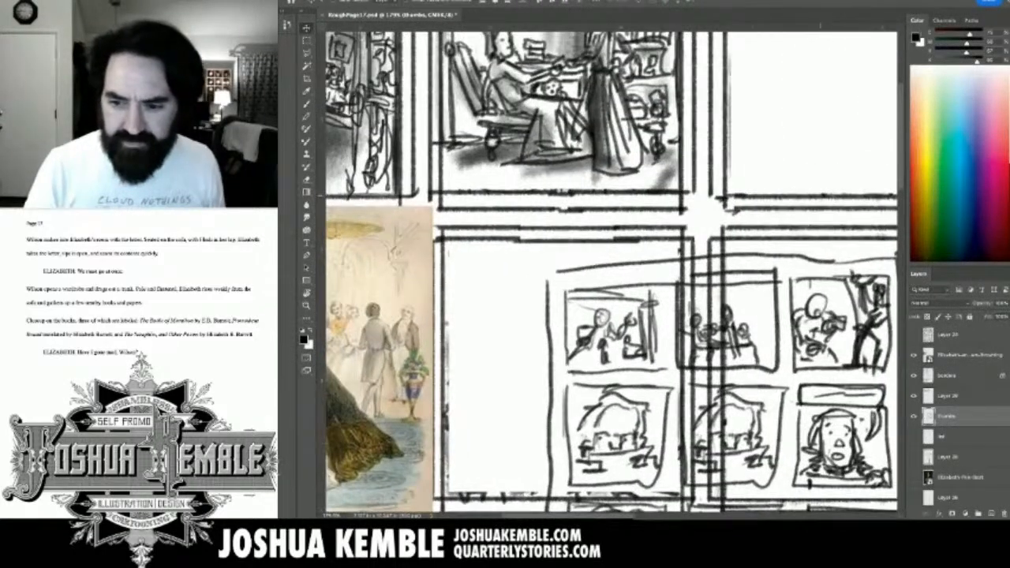
scroll(612, 272, "up", 1)
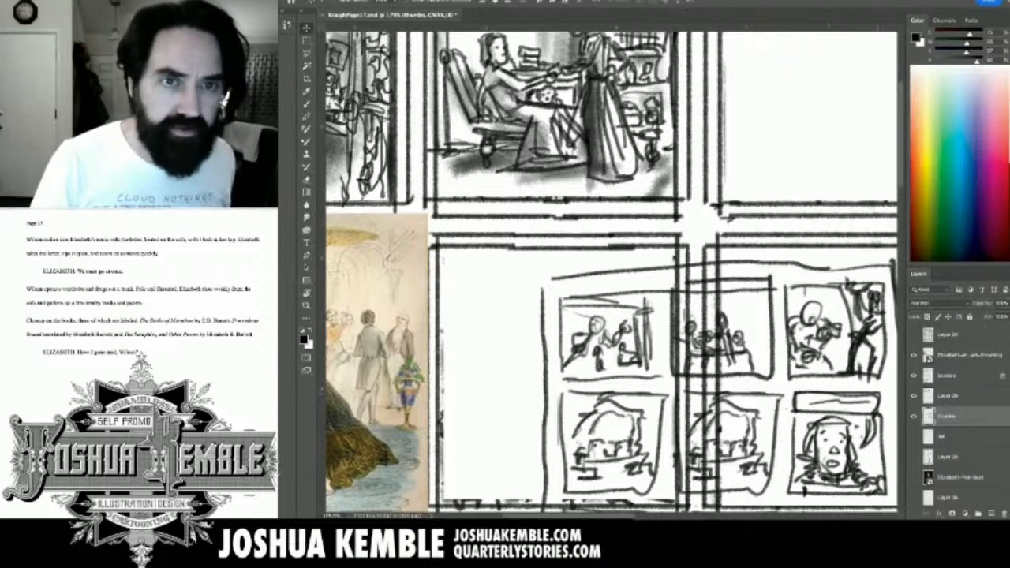
key("ctrl+s")
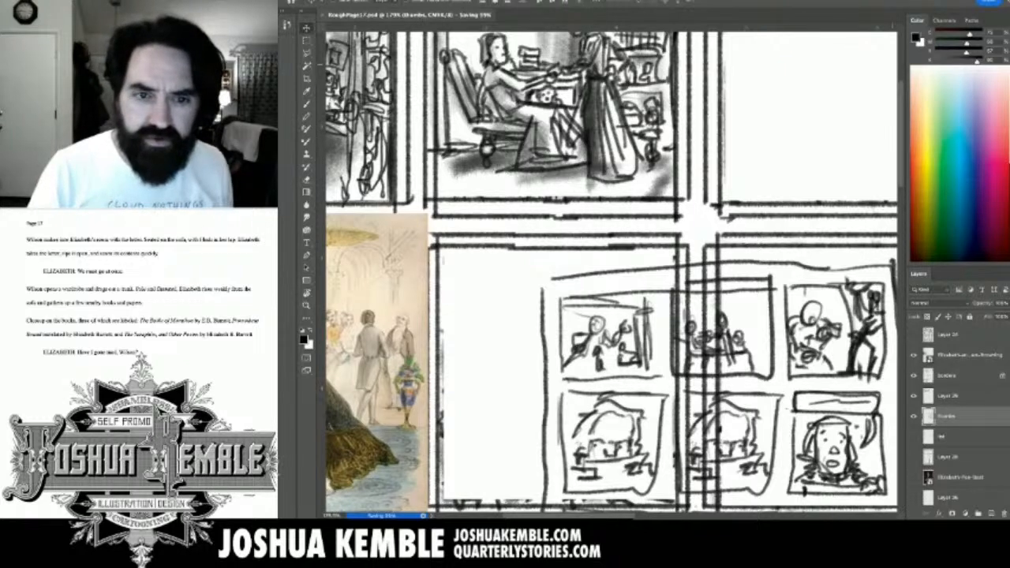
Move the reference painting up beside the top row's third panel, keeping that panel and the middle panel's figures uncovered.
left_click_drag(670, 237, 544, 370)
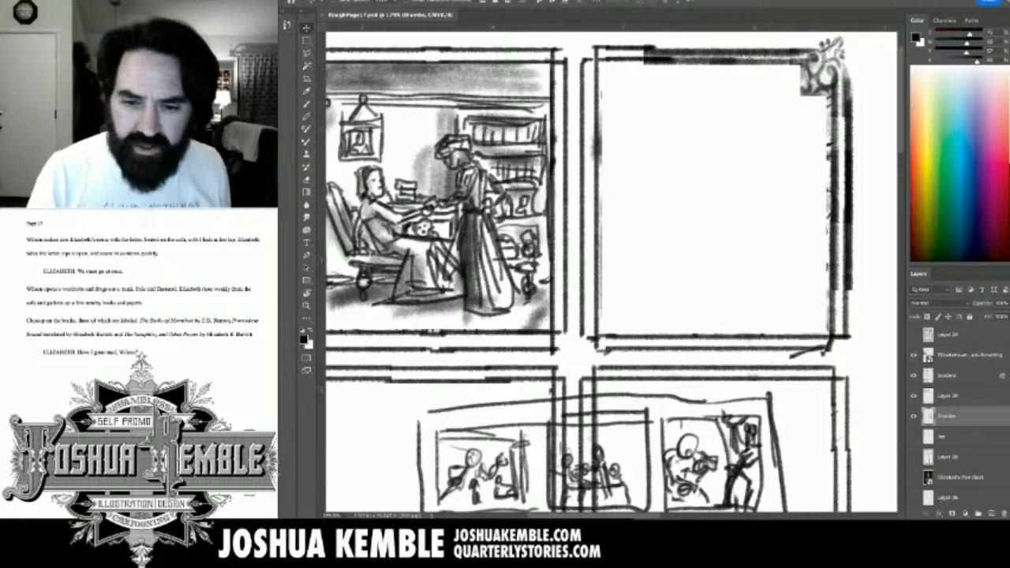
left_click(968, 355)
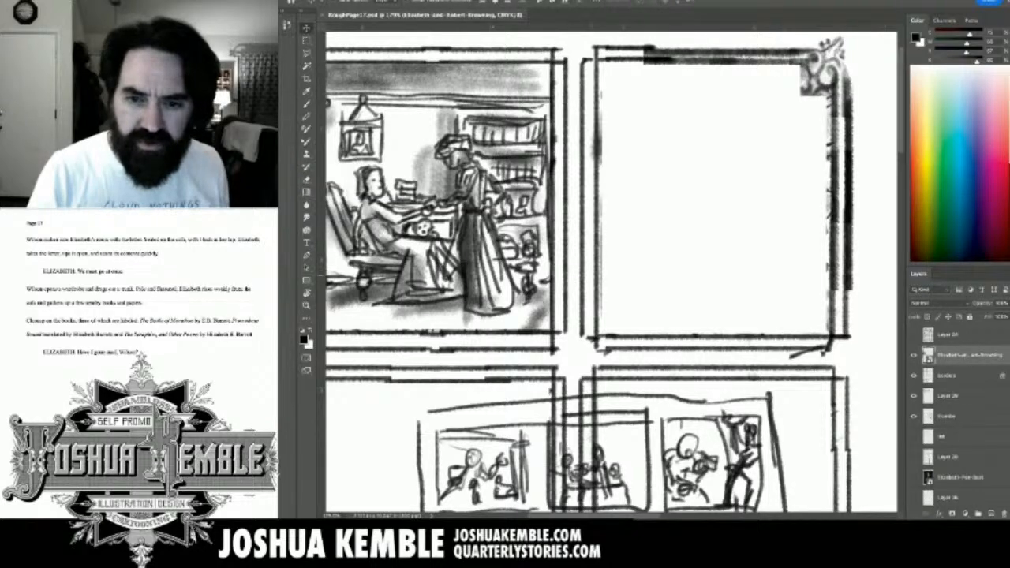
scroll(611, 273, "left", 8)
scroll(611, 272, "down", 7)
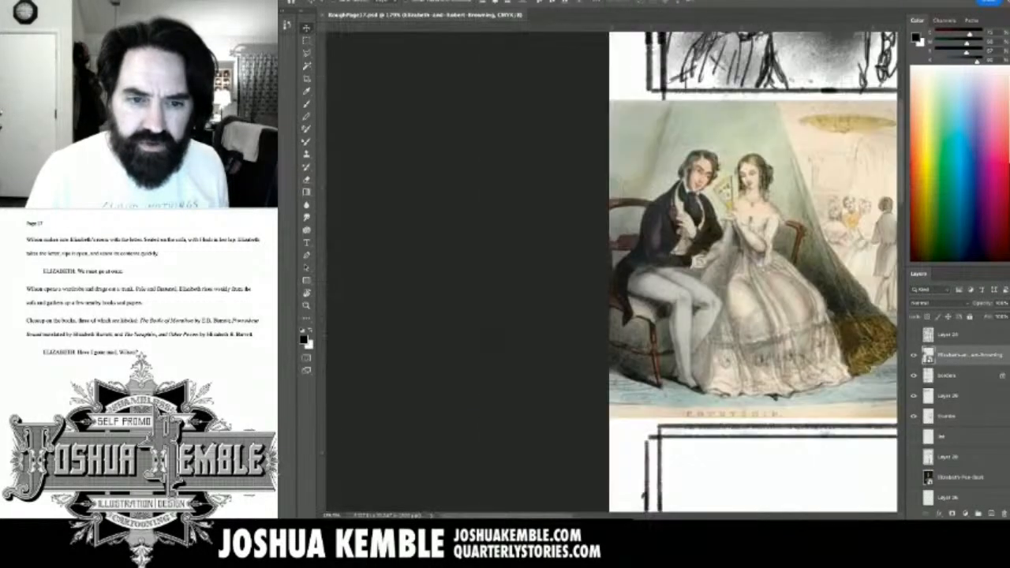
scroll(611, 272, "right", 10)
scroll(611, 272, "up", 4)
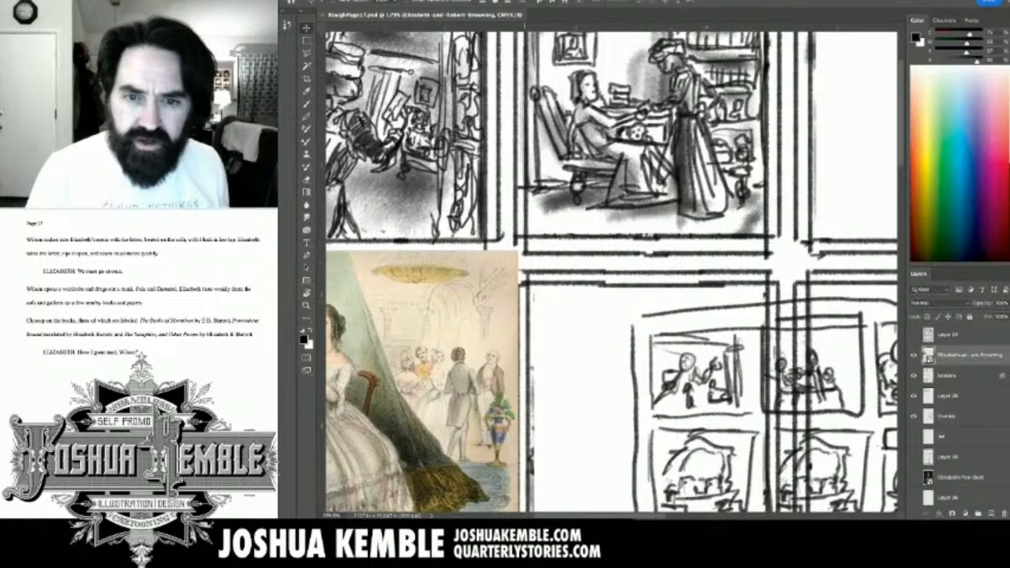
left_click_drag(433, 378, 678, 178)
scroll(678, 177, "right", 5)
scroll(678, 177, "up", 2)
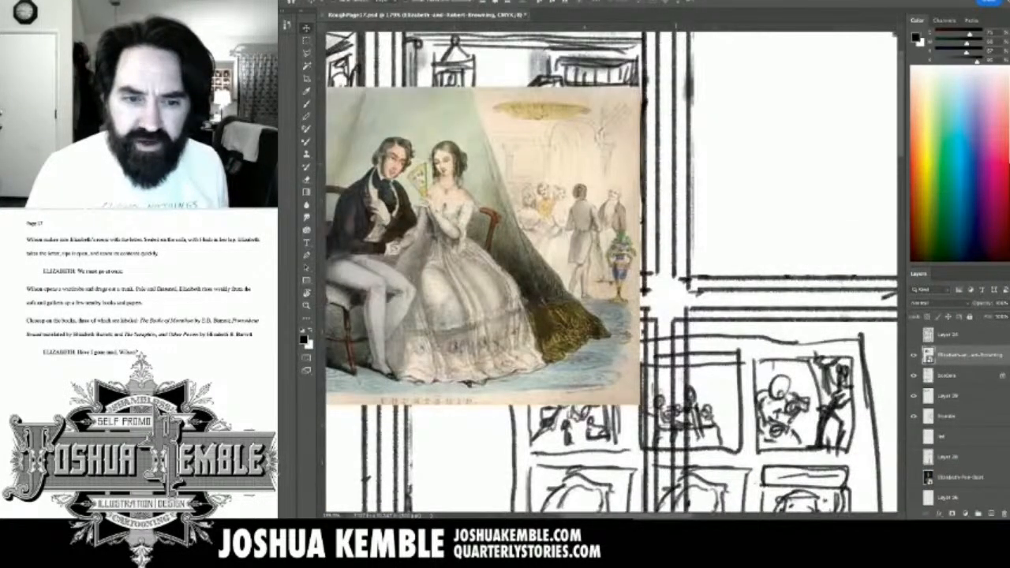
scroll(611, 272, "right", 3)
mouse_move(473, 244)
left_mouse_down()
mouse_move(527, 364)
mouse_move(554, 269)
left_mouse_up()
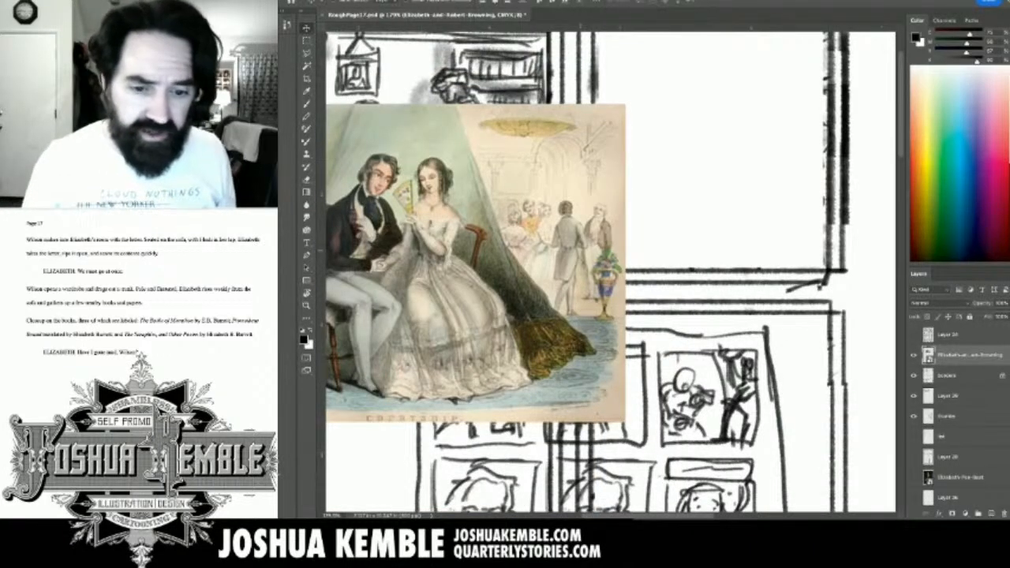
left_click_drag(473, 260, 457, 361)
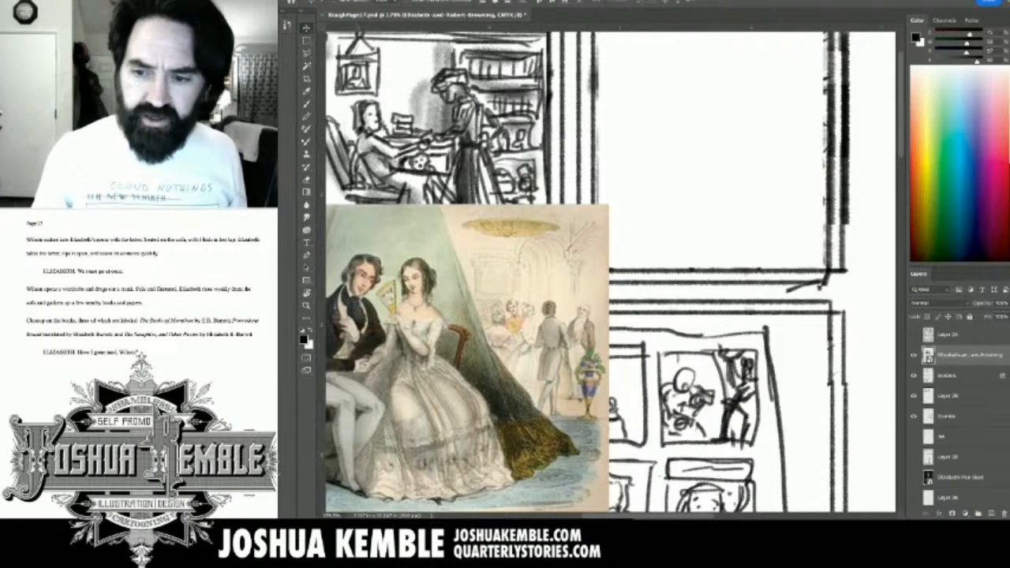
left_click_drag(670, 173, 644, 242)
Sketch the woman's face in the third panel's upper half, with jaw outline, eyes, nose and mouth, on the rough layer.
left_click(948, 396)
key("b")
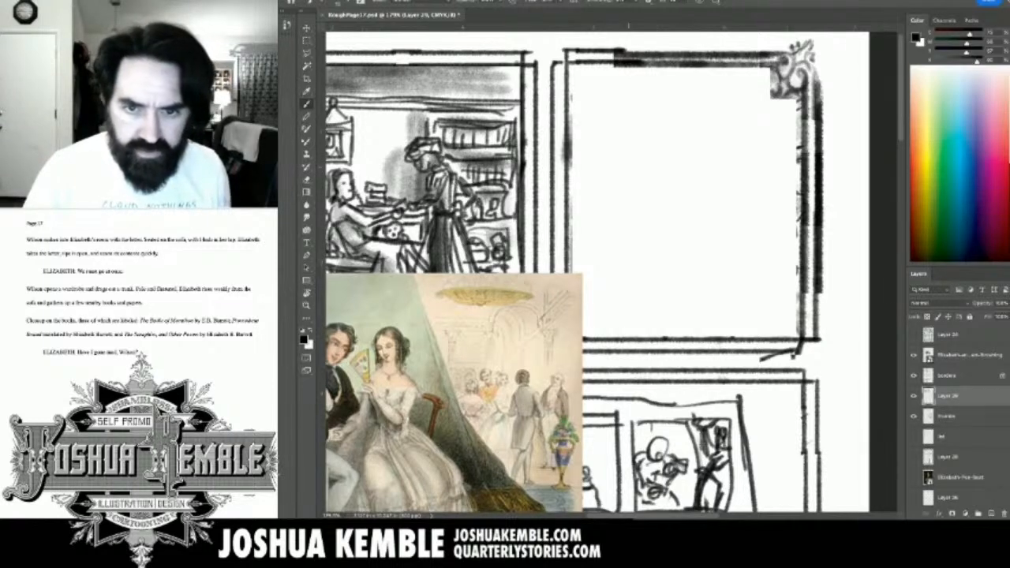
left_click_drag(621, 151, 626, 193)
key("ctrl+z")
left_click_drag(623, 155, 624, 177)
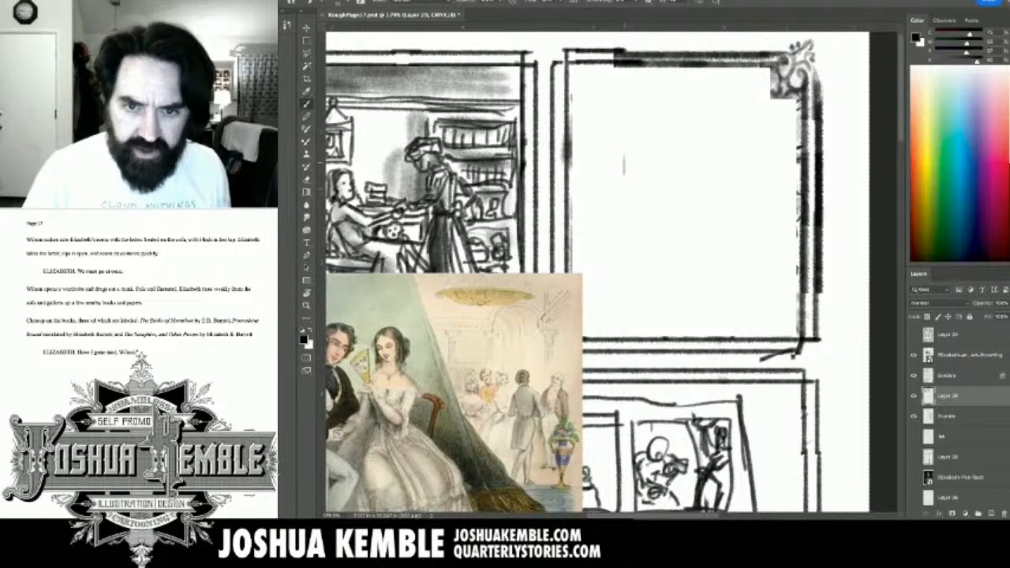
mouse_move(625, 150)
left_mouse_down()
mouse_move(630, 194)
mouse_move(640, 198)
mouse_move(659, 194)
mouse_move(677, 155)
mouse_move(642, 161)
mouse_move(672, 164)
left_mouse_up()
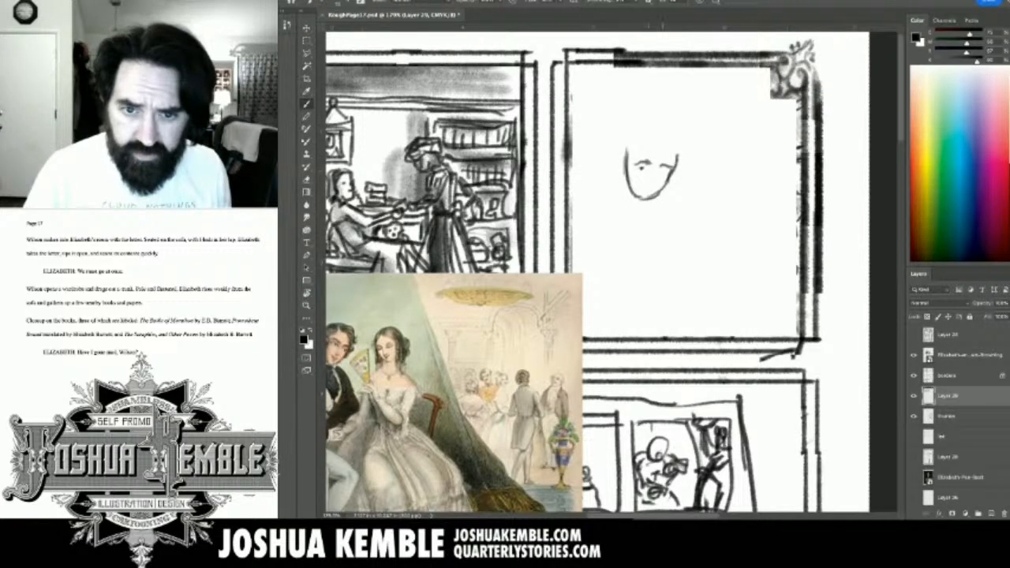
left_click_drag(656, 171, 646, 195)
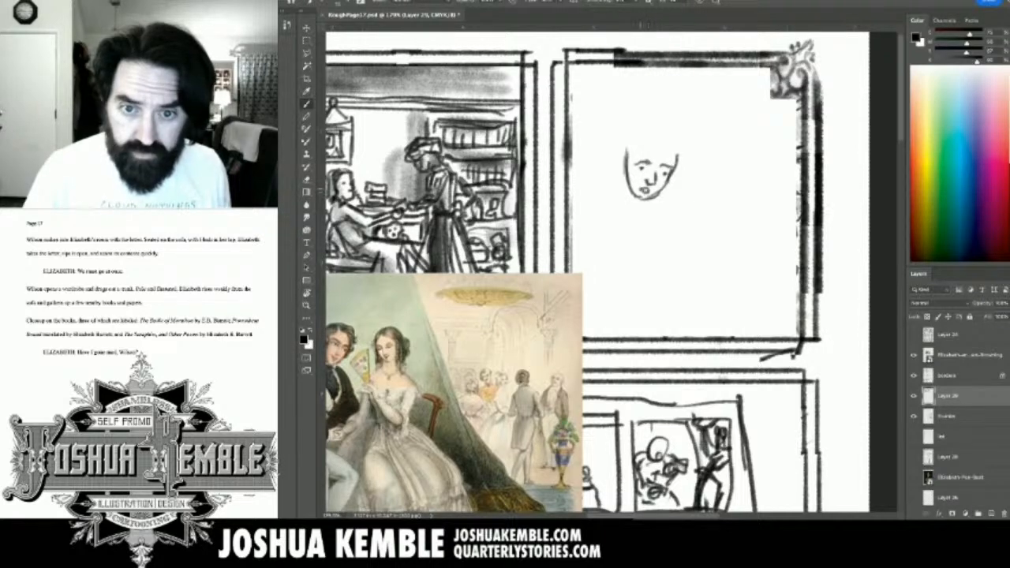
Draw the woman's parted, curled hair around both sides of her face.
left_click_drag(631, 150, 620, 161)
left_click_drag(620, 167, 624, 182)
left_click_drag(634, 144, 626, 169)
mouse_move(627, 171)
left_mouse_down()
mouse_move(631, 145)
mouse_move(623, 194)
mouse_move(633, 207)
mouse_move(612, 205)
mouse_move(602, 164)
left_mouse_up()
mouse_move(648, 125)
left_mouse_down()
mouse_move(610, 155)
mouse_move(646, 139)
mouse_move(673, 145)
mouse_move(666, 132)
mouse_move(623, 126)
mouse_move(604, 175)
left_mouse_up()
mouse_move(623, 134)
left_mouse_down()
mouse_move(601, 187)
mouse_move(620, 186)
left_mouse_up()
mouse_move(675, 158)
left_mouse_down()
mouse_move(677, 187)
mouse_move(661, 211)
mouse_move(680, 204)
mouse_move(677, 136)
mouse_move(681, 164)
left_mouse_up()
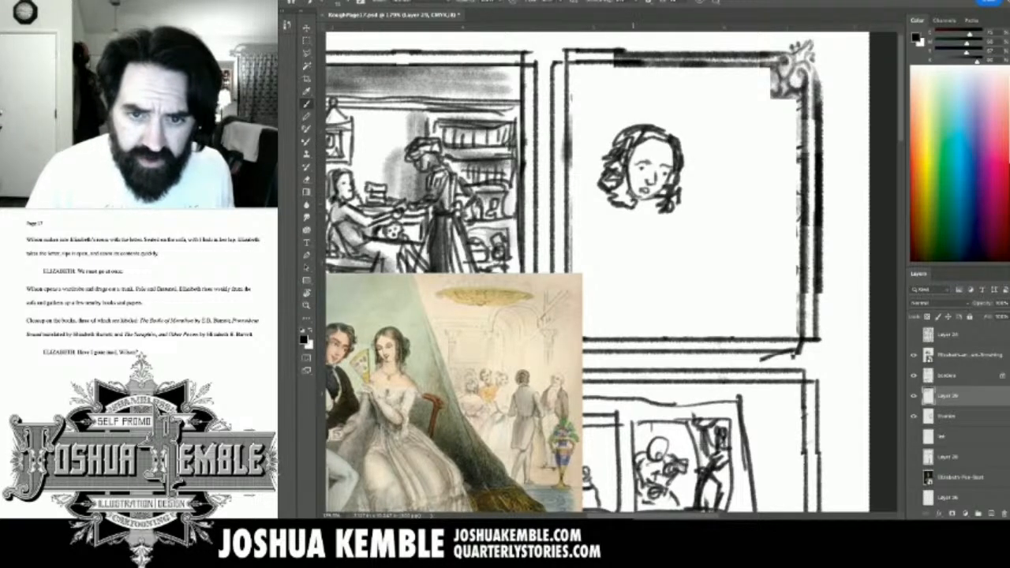
Sketch the woman's shoulder line, raised far arm and both hands holding the letter in front of her.
mouse_move(639, 202)
left_mouse_down()
mouse_move(642, 219)
mouse_move(620, 202)
mouse_move(596, 218)
mouse_move(610, 230)
left_mouse_up()
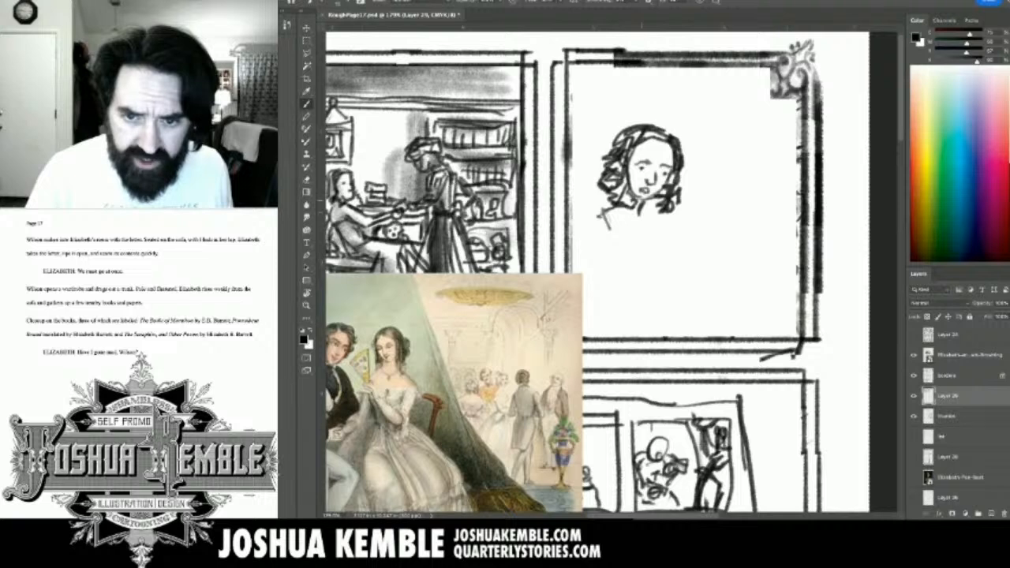
mouse_move(669, 205)
left_mouse_down()
mouse_move(712, 182)
mouse_move(721, 190)
left_mouse_up()
mouse_move(662, 227)
left_mouse_down()
mouse_move(710, 194)
mouse_move(730, 201)
mouse_move(676, 235)
mouse_move(687, 225)
mouse_move(692, 243)
mouse_move(712, 243)
mouse_move(720, 215)
mouse_move(682, 233)
mouse_move(679, 224)
mouse_move(665, 259)
mouse_move(645, 270)
left_mouse_up()
mouse_move(702, 246)
left_mouse_down()
mouse_move(721, 229)
mouse_move(725, 259)
mouse_move(691, 277)
mouse_move(701, 278)
mouse_move(643, 274)
mouse_move(687, 284)
left_mouse_up()
mouse_move(642, 257)
left_mouse_down()
mouse_move(636, 270)
mouse_move(655, 251)
mouse_move(633, 276)
mouse_move(637, 290)
mouse_move(651, 289)
mouse_move(640, 299)
mouse_move(677, 301)
mouse_move(613, 310)
mouse_move(619, 289)
mouse_move(690, 255)
left_mouse_up()
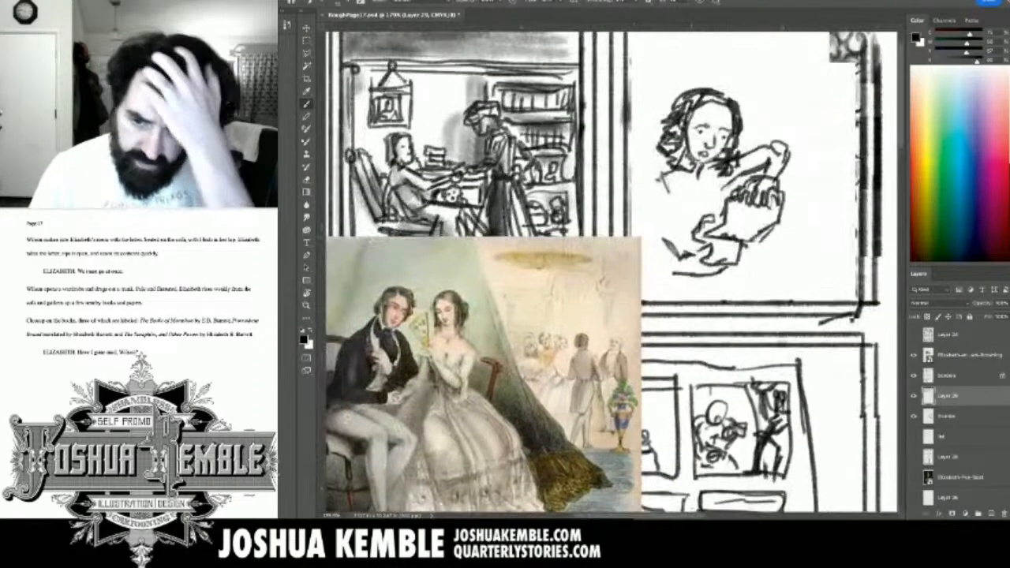
Draw the woman's near arm from shoulder to forearm with the reference painting hidden, and show the painting again.
left_click(913, 355)
mouse_move(682, 257)
left_mouse_down()
mouse_move(646, 253)
mouse_move(675, 257)
mouse_move(636, 273)
mouse_move(638, 238)
mouse_move(676, 258)
mouse_move(643, 238)
mouse_move(665, 273)
left_mouse_up()
key("ctrl+z")
key("e")
key("b")
left_click_drag(645, 239, 661, 217)
mouse_move(645, 239)
left_mouse_down()
mouse_move(665, 209)
mouse_move(653, 191)
left_mouse_up()
left_click_drag(629, 217, 661, 172)
mouse_move(637, 200)
left_mouse_down()
mouse_move(687, 159)
mouse_move(676, 165)
mouse_move(662, 212)
left_mouse_up()
mouse_move(671, 185)
left_mouse_down()
mouse_move(660, 201)
mouse_move(661, 174)
mouse_move(687, 199)
left_mouse_up()
left_click(913, 355)
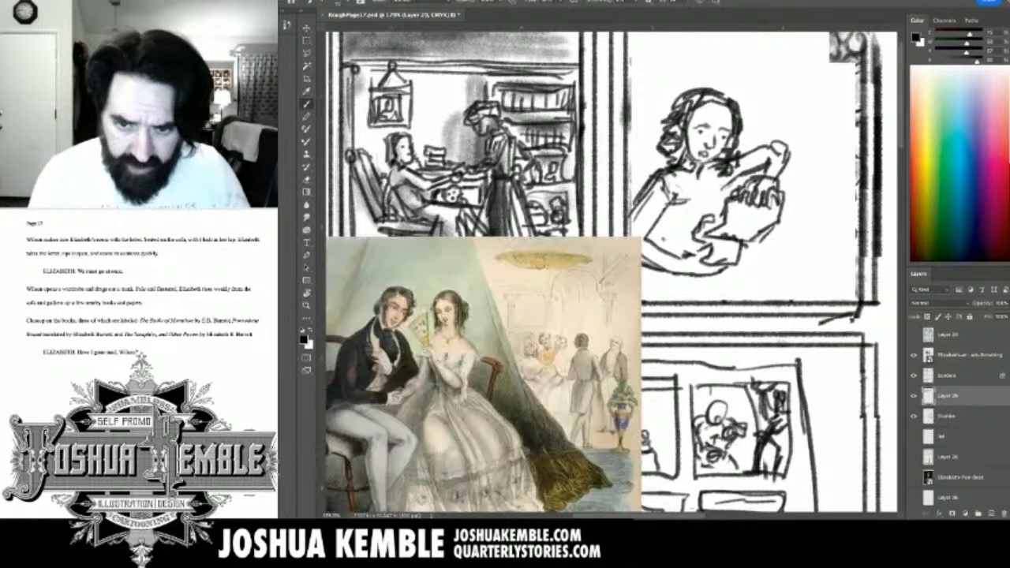
Add the dress's off-shoulder neckline, sleeve edge and bodice lines to the woman's torso.
mouse_move(667, 198)
left_mouse_down()
mouse_move(710, 205)
mouse_move(732, 183)
mouse_move(693, 210)
mouse_move(634, 197)
mouse_move(651, 207)
mouse_move(669, 197)
mouse_move(661, 207)
left_mouse_up()
left_click_drag(740, 161, 734, 178)
mouse_move(737, 165)
left_mouse_down()
mouse_move(729, 180)
mouse_move(746, 154)
mouse_move(733, 181)
left_mouse_up()
mouse_move(666, 220)
left_mouse_down()
mouse_move(677, 231)
mouse_move(670, 238)
left_mouse_up()
mouse_move(701, 207)
left_mouse_down()
mouse_move(710, 218)
mouse_move(679, 248)
mouse_move(652, 245)
left_mouse_up()
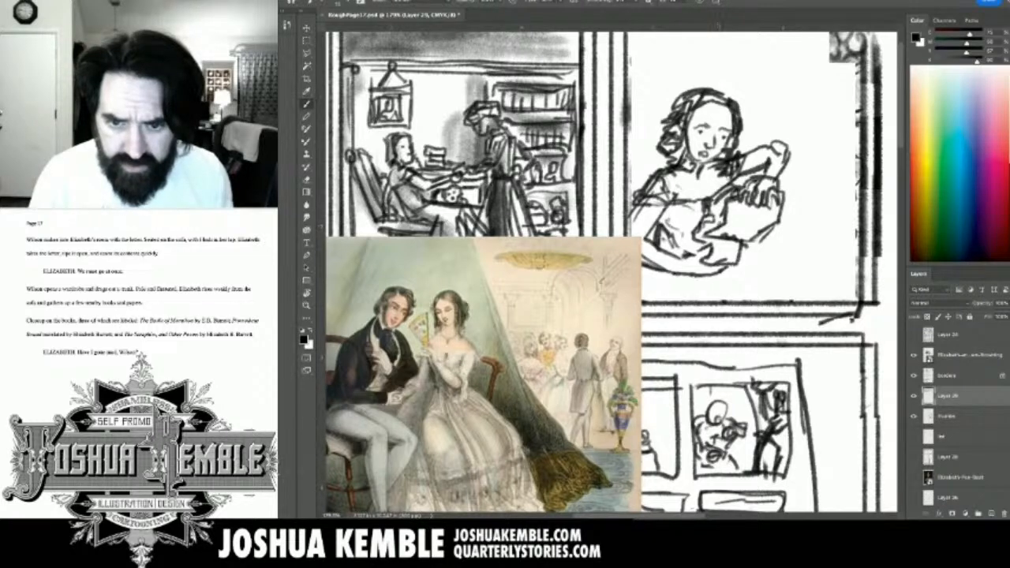
Sketch the waist and skirt folds down to the third panel's lower border, and hide the reference painting.
mouse_move(658, 216)
left_mouse_down()
mouse_move(654, 240)
mouse_move(686, 193)
left_mouse_up()
left_click_drag(679, 228, 677, 245)
mouse_move(679, 239)
left_mouse_down()
mouse_move(683, 257)
mouse_move(737, 240)
mouse_move(748, 249)
mouse_move(740, 258)
mouse_move(773, 249)
left_mouse_up()
mouse_move(771, 219)
left_mouse_down()
mouse_move(819, 254)
mouse_move(776, 229)
mouse_move(798, 254)
left_mouse_up()
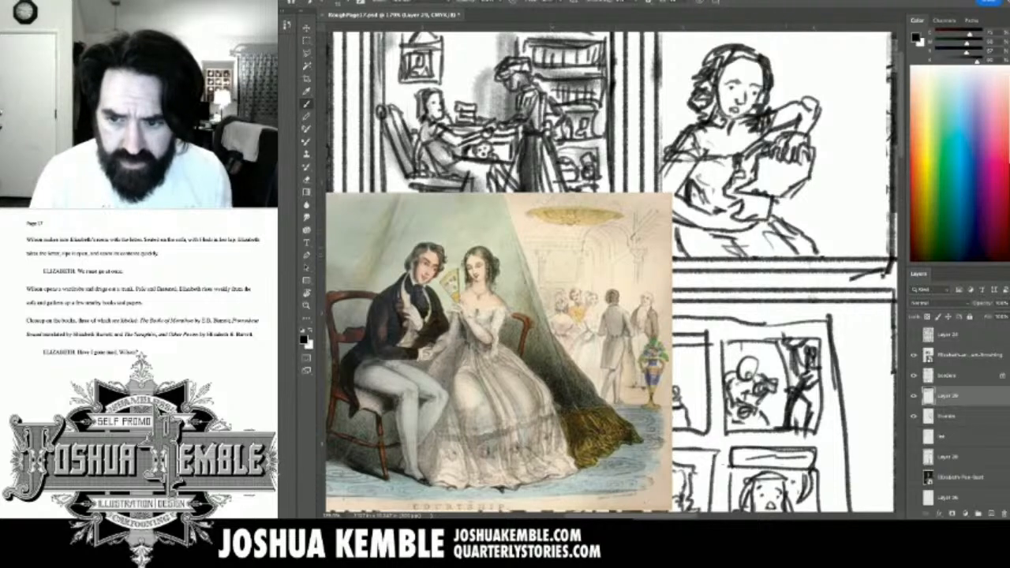
left_click_drag(707, 258, 750, 233)
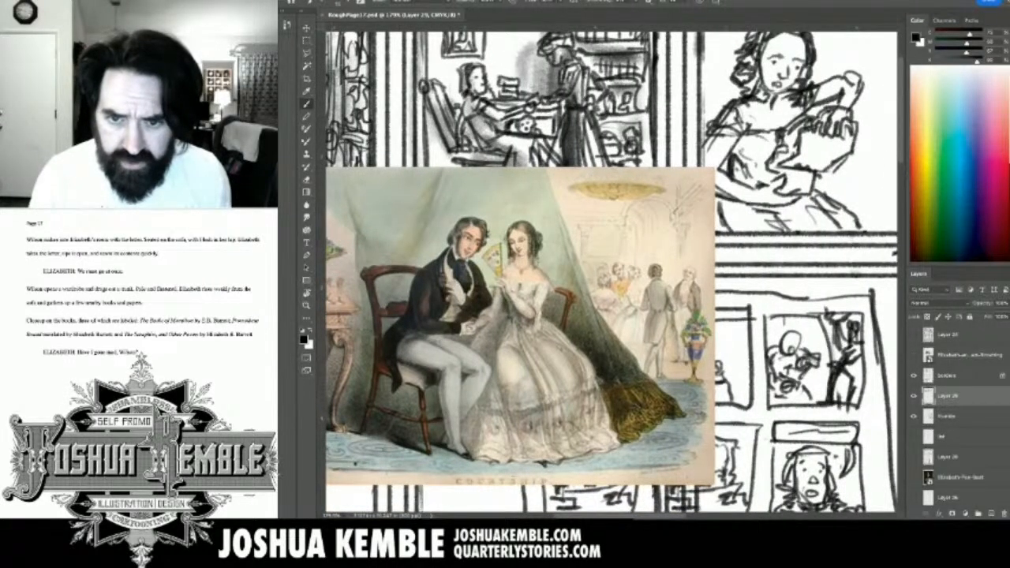
left_click_drag(698, 237, 590, 329)
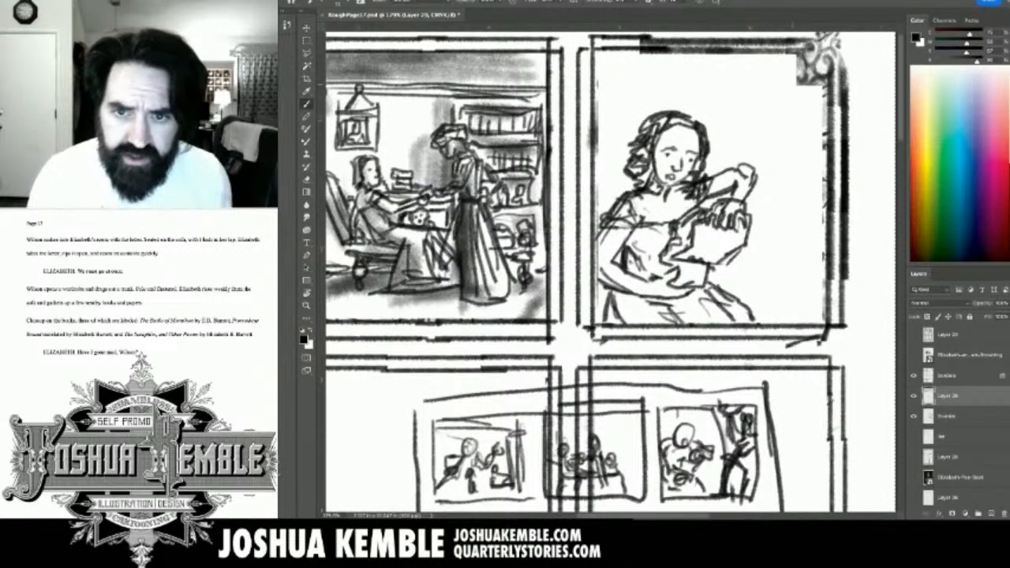
Draw the tall draped shape with its fold lines along the third panel's right side.
mouse_move(747, 61)
left_mouse_down()
mouse_move(748, 82)
mouse_move(738, 77)
mouse_move(754, 96)
mouse_move(813, 91)
mouse_move(825, 105)
left_mouse_up()
mouse_move(774, 93)
left_mouse_down()
mouse_move(795, 123)
mouse_move(776, 188)
mouse_move(815, 197)
mouse_move(763, 120)
mouse_move(778, 154)
mouse_move(775, 193)
mouse_move(791, 217)
mouse_move(800, 244)
mouse_move(790, 248)
mouse_move(808, 250)
left_mouse_up()
left_click_drag(792, 235, 810, 254)
left_click_drag(792, 132, 808, 227)
left_click_drag(792, 167, 820, 263)
mouse_move(795, 189)
left_mouse_down()
mouse_move(819, 285)
mouse_move(806, 170)
mouse_move(790, 142)
mouse_move(781, 153)
left_mouse_up()
key("e")
key("b")
left_click_drag(778, 98, 798, 194)
left_click_drag(786, 144, 804, 233)
left_click_drag(780, 183, 798, 265)
Draw the diagonal lower edge running from the draped shape toward the woman's skirt, replacing the overly heavy stroke.
mouse_move(791, 226)
left_mouse_down()
mouse_move(812, 276)
mouse_move(778, 292)
mouse_move(825, 301)
mouse_move(788, 297)
mouse_move(822, 315)
mouse_move(740, 328)
left_mouse_up()
mouse_move(795, 290)
left_mouse_down()
mouse_move(713, 331)
mouse_move(742, 324)
left_mouse_up()
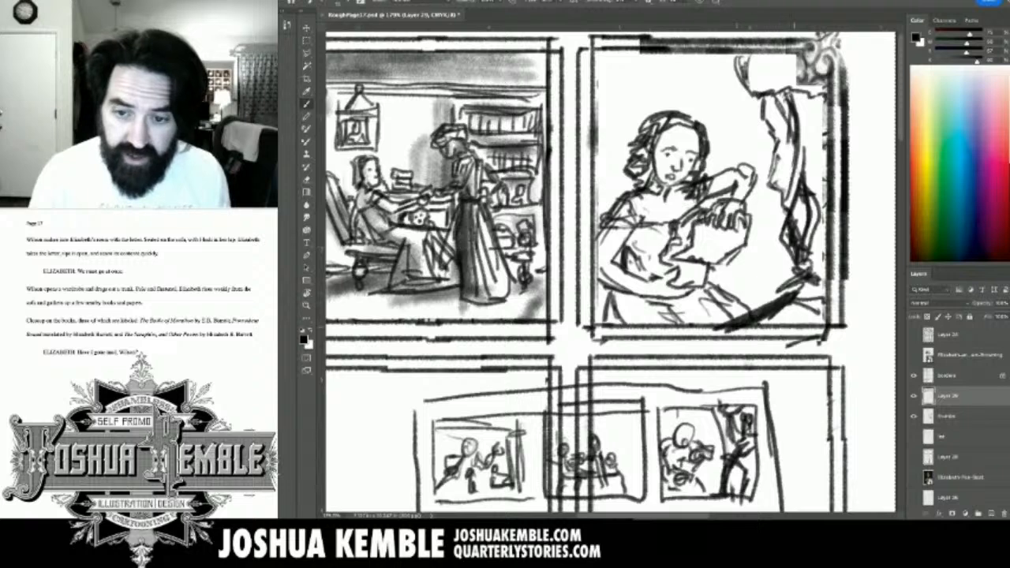
key("super+z")
mouse_move(795, 287)
left_mouse_down()
mouse_move(757, 320)
mouse_move(727, 302)
mouse_move(718, 313)
left_mouse_up()
left_click_drag(787, 311, 764, 325)
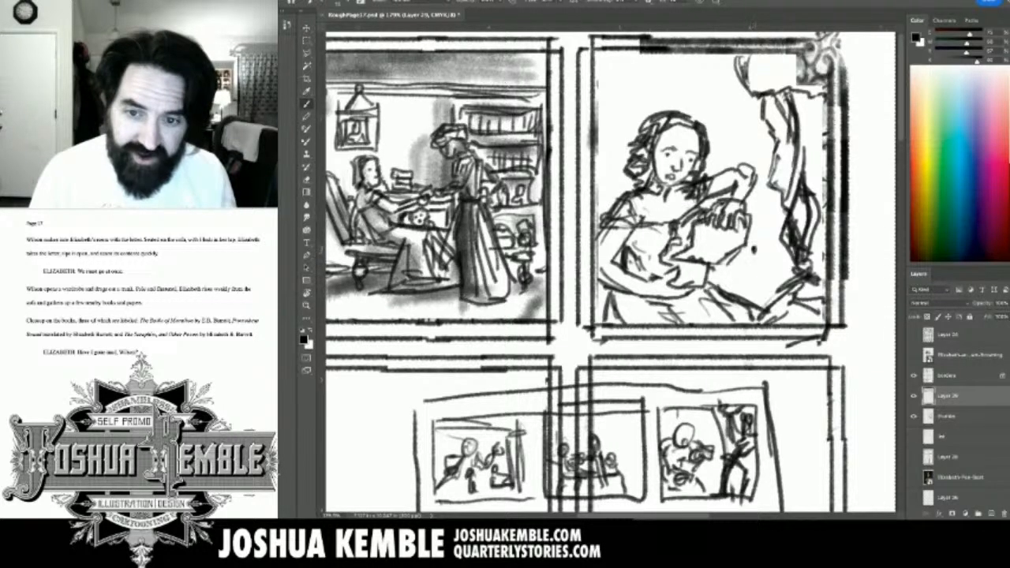
Sketch the dog beside the woman's hands, with its eyes, muzzle, ears and body lines.
left_click(767, 240)
left_click(754, 238)
mouse_move(755, 241)
left_mouse_down()
mouse_move(743, 267)
mouse_move(772, 254)
mouse_move(776, 226)
mouse_move(784, 272)
left_mouse_up()
left_click_drag(771, 240, 768, 266)
left_click_drag(769, 266, 782, 270)
left_click_drag(751, 227, 759, 224)
mouse_move(740, 272)
left_mouse_down()
mouse_move(749, 300)
mouse_move(770, 267)
mouse_move(708, 289)
mouse_move(718, 284)
left_mouse_up()
mouse_move(739, 255)
left_mouse_down()
mouse_move(715, 273)
mouse_move(727, 264)
left_mouse_up()
mouse_move(770, 278)
left_mouse_down()
mouse_move(765, 288)
mouse_move(781, 298)
left_mouse_up()
mouse_move(723, 263)
left_mouse_down()
mouse_move(710, 276)
mouse_move(718, 267)
left_mouse_up()
left_click_drag(739, 254, 723, 264)
mouse_move(751, 223)
left_mouse_down()
mouse_move(747, 241)
mouse_move(755, 203)
mouse_move(747, 213)
left_mouse_up()
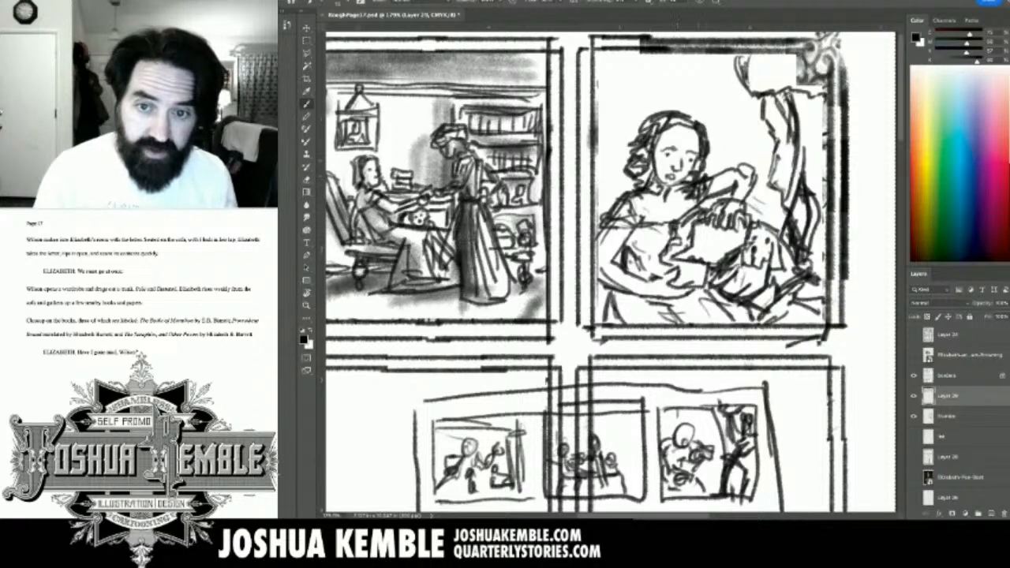
Draw the horizontal wall line behind the woman's head and the striped chair back behind her shoulder.
mouse_move(714, 150)
left_mouse_down()
mouse_move(718, 175)
mouse_move(715, 137)
left_mouse_up()
left_click_drag(635, 136, 595, 144)
left_click_drag(709, 129, 723, 163)
left_click_drag(722, 137, 727, 167)
left_click_drag(715, 126, 733, 162)
mouse_move(729, 141)
left_mouse_down()
mouse_move(737, 168)
mouse_move(740, 155)
mouse_move(749, 169)
mouse_move(767, 164)
mouse_move(755, 161)
mouse_move(773, 191)
mouse_move(781, 179)
mouse_move(784, 190)
left_mouse_up()
mouse_move(786, 166)
left_mouse_down()
mouse_move(778, 196)
mouse_move(747, 194)
mouse_move(781, 202)
left_mouse_up()
Sketch a stack of books above the chair back and finish the chair's upper edge.
mouse_move(734, 140)
left_mouse_down()
mouse_move(754, 130)
mouse_move(743, 118)
left_mouse_up()
mouse_move(741, 131)
left_mouse_down()
mouse_move(756, 124)
mouse_move(751, 131)
mouse_move(770, 135)
mouse_move(737, 110)
left_mouse_up()
mouse_move(734, 123)
left_mouse_down()
mouse_move(749, 110)
mouse_move(764, 117)
mouse_move(735, 107)
mouse_move(757, 99)
left_mouse_up()
mouse_move(762, 148)
left_mouse_down()
mouse_move(772, 137)
mouse_move(774, 158)
left_mouse_up()
left_click_drag(701, 133, 728, 111)
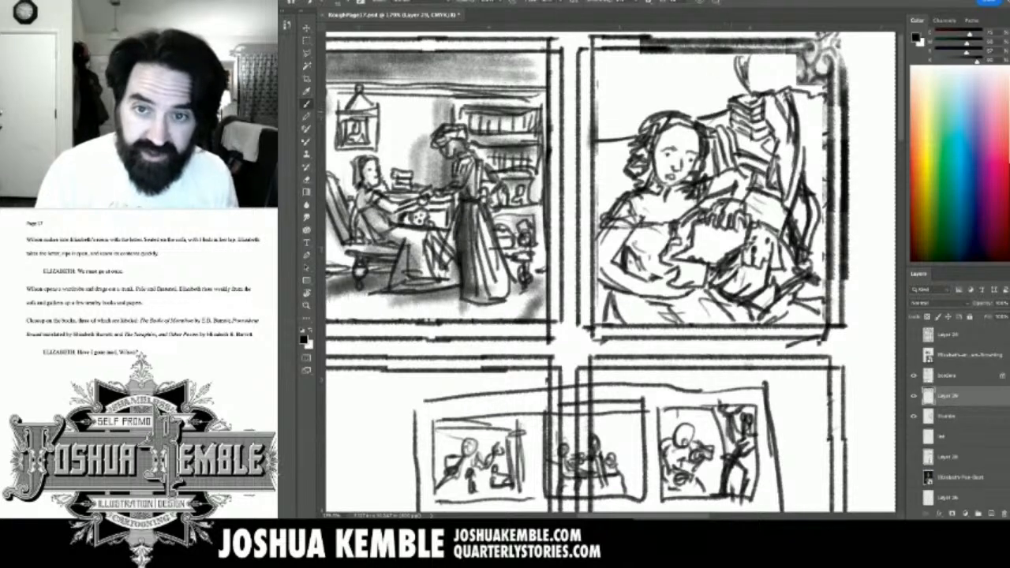
Add a cropped picture frame at the third panel's upper border, plus curtain lines and small objects along its left side.
mouse_move(676, 49)
left_mouse_down()
mouse_move(678, 67)
mouse_move(717, 76)
left_mouse_up()
mouse_move(721, 55)
left_mouse_down()
mouse_move(719, 78)
mouse_move(702, 60)
mouse_move(711, 65)
left_mouse_up()
mouse_move(641, 50)
left_mouse_down()
mouse_move(639, 114)
mouse_move(640, 101)
left_mouse_up()
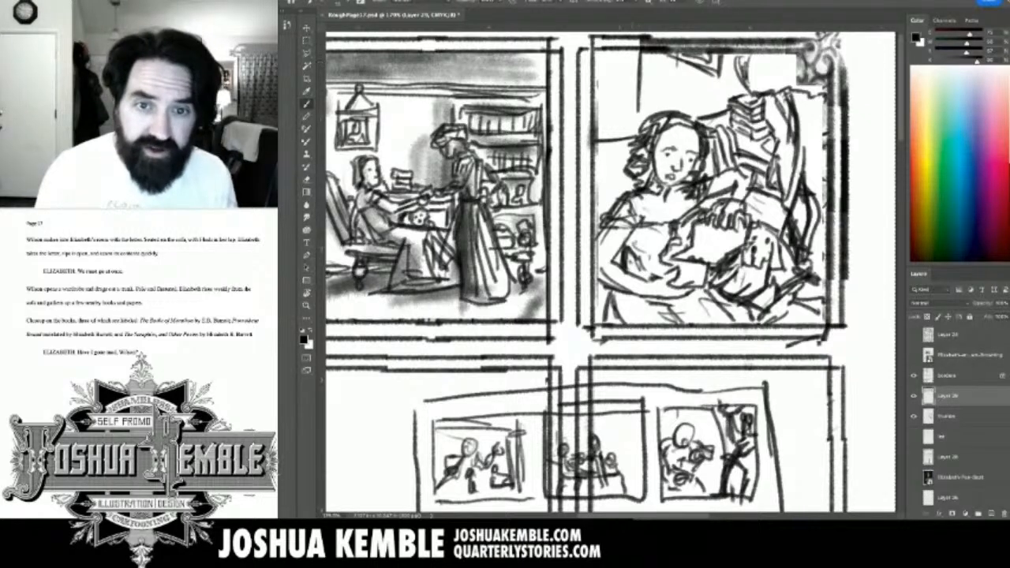
mouse_move(619, 55)
left_mouse_down()
mouse_move(614, 120)
mouse_move(628, 137)
left_mouse_up()
mouse_move(636, 101)
left_mouse_down()
mouse_move(636, 142)
mouse_move(642, 120)
left_mouse_up()
mouse_move(638, 126)
left_mouse_down()
mouse_move(639, 139)
mouse_move(614, 137)
left_mouse_up()
Scatter small loose shapes across the floors of the first and middle panels.
left_click_drag(473, 331, 844, 233)
mouse_move(510, 144)
left_mouse_down()
mouse_move(585, 181)
mouse_move(519, 164)
mouse_move(540, 172)
left_mouse_up()
left_click_drag(503, 172, 544, 184)
mouse_move(550, 188)
left_mouse_down()
mouse_move(582, 191)
mouse_move(584, 210)
mouse_move(522, 192)
left_mouse_up()
left_click_drag(523, 205, 562, 217)
left_click_drag(685, 179, 756, 183)
left_click_drag(698, 194, 721, 195)
left_click_drag(701, 193, 742, 207)
mouse_move(774, 199)
left_mouse_down()
mouse_move(795, 199)
mouse_move(775, 201)
left_mouse_up()
left_click_drag(789, 236, 562, 245)
left_click_drag(588, 200, 599, 201)
left_click_drag(592, 196, 660, 211)
mouse_move(659, 214)
left_mouse_down()
mouse_move(640, 215)
mouse_move(682, 195)
mouse_move(687, 212)
left_mouse_up()
left_click_drag(462, 210, 482, 208)
left_click_drag(702, 229, 465, 333)
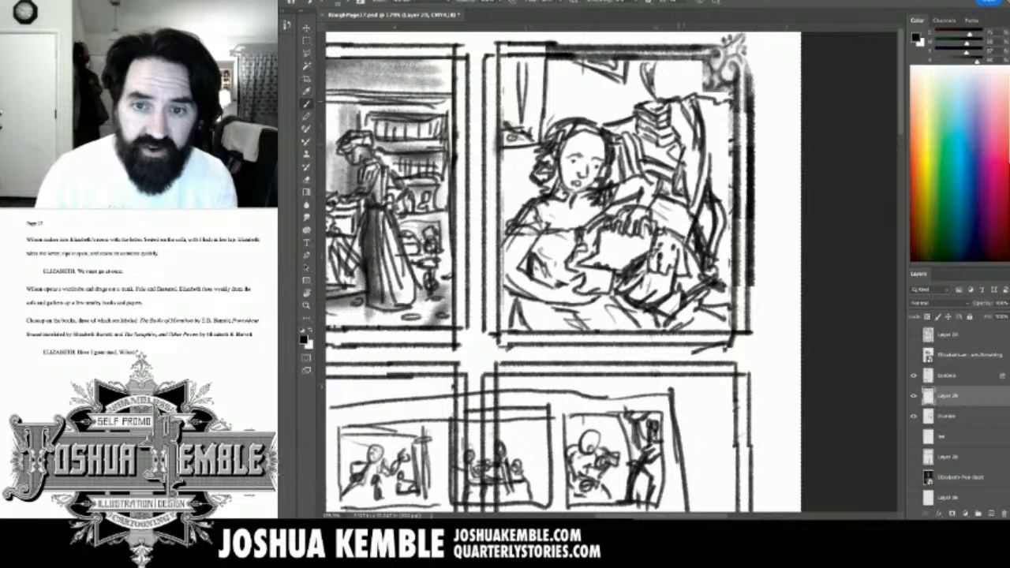
Shade the third panel's upper-right and right background in grey, and erase the tone and lines inside the draped shape.
mouse_move(668, 82)
left_mouse_down()
mouse_move(718, 96)
mouse_move(725, 280)
left_mouse_up()
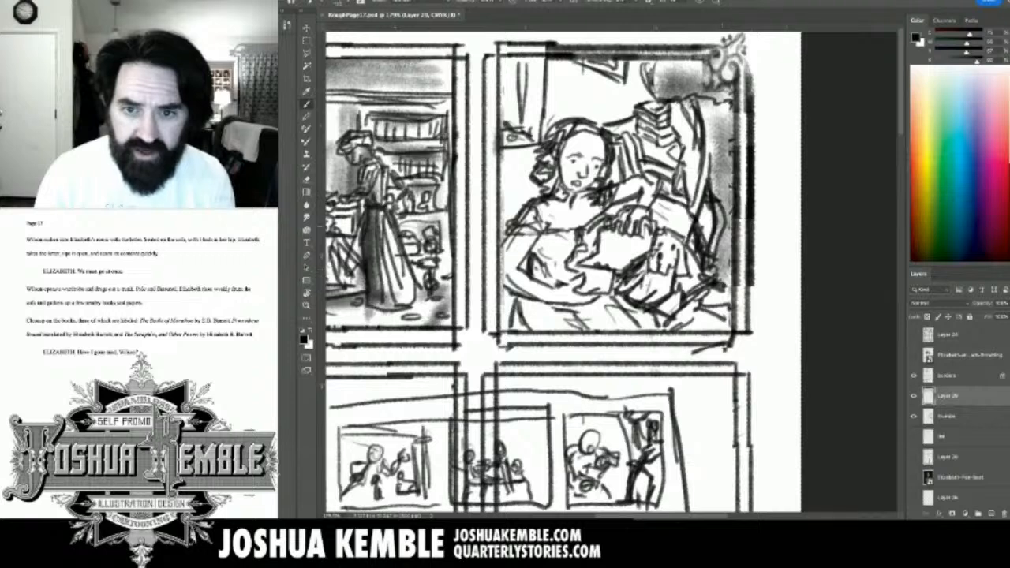
mouse_move(694, 161)
left_mouse_down()
mouse_move(685, 187)
mouse_move(695, 251)
mouse_move(711, 264)
mouse_move(698, 170)
mouse_move(708, 278)
left_mouse_up()
key("e")
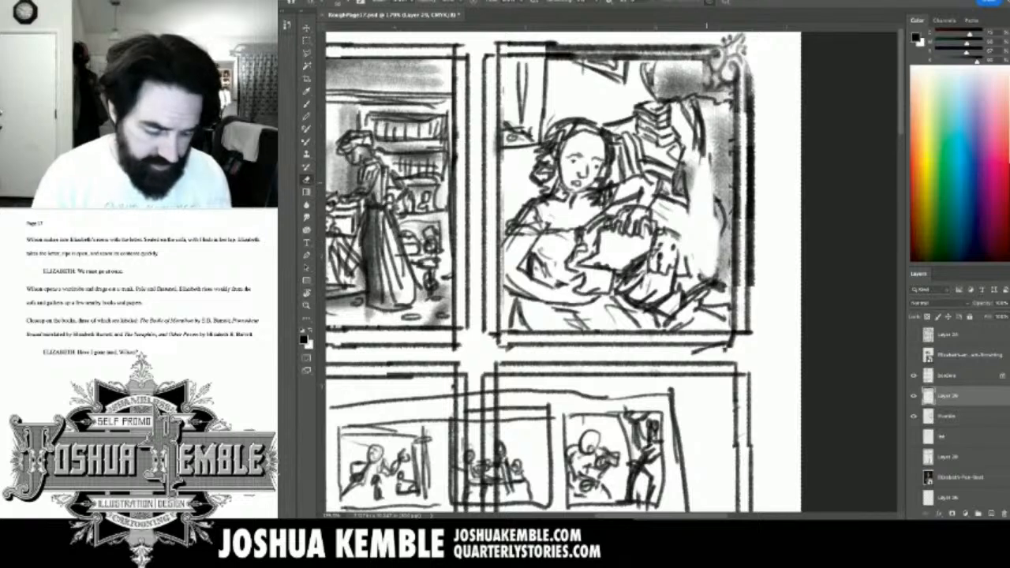
left_click_drag(688, 196, 688, 276)
key("b")
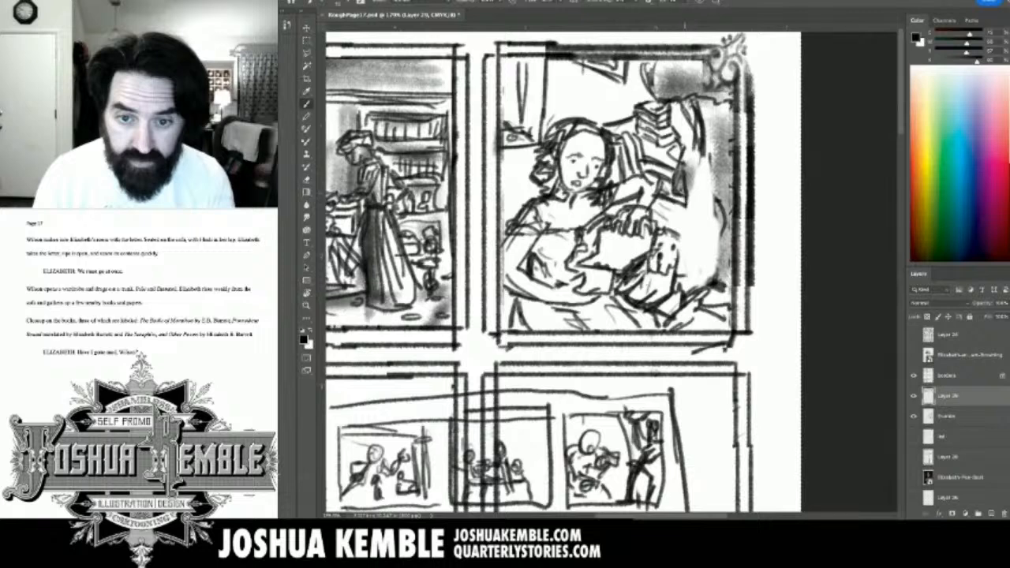
Redraw the erased folds of the draped shape, and shade it and the panel's lower-right corner in grey.
left_click_drag(690, 231, 700, 260)
left_click_drag(705, 164, 686, 268)
mouse_move(705, 235)
left_mouse_down()
mouse_move(681, 287)
mouse_move(726, 313)
left_mouse_up()
left_click_drag(698, 220, 694, 240)
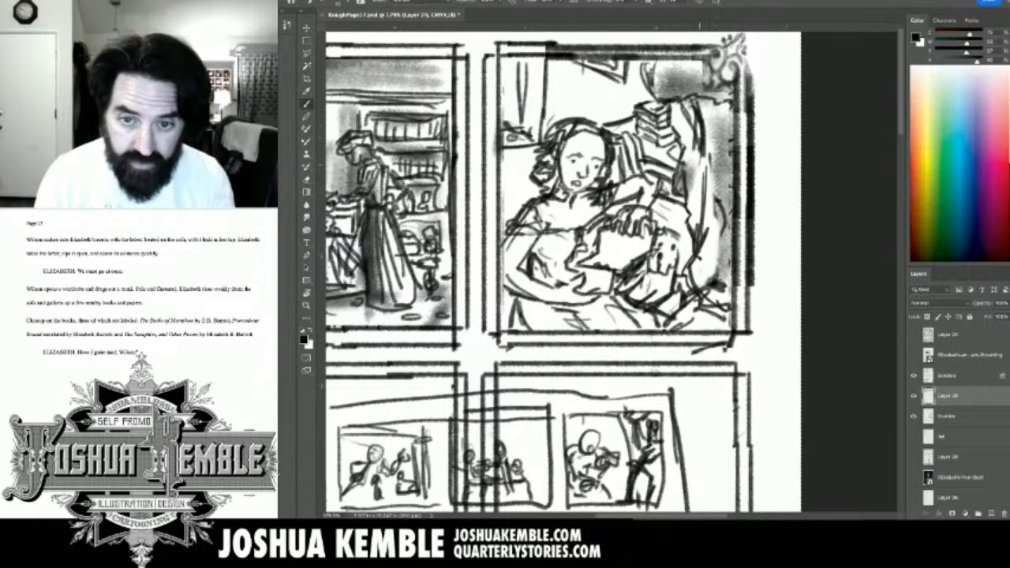
left_click_drag(694, 153, 700, 238)
mouse_move(694, 106)
left_mouse_down()
mouse_move(697, 163)
mouse_move(719, 213)
mouse_move(716, 302)
mouse_move(688, 326)
mouse_move(695, 338)
mouse_move(676, 333)
mouse_move(687, 328)
left_mouse_up()
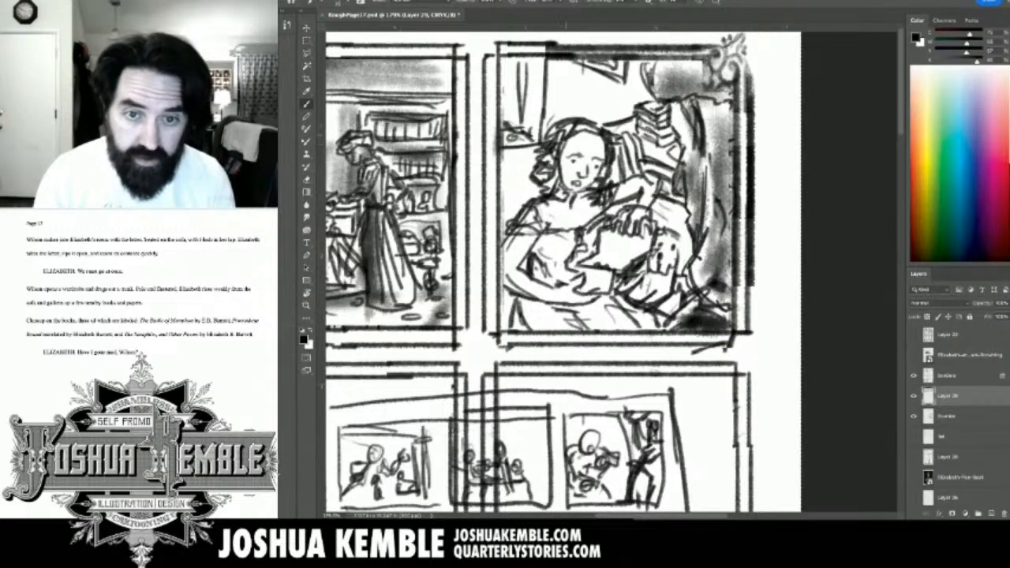
Add grey tone to the woman's hair, face, bodice and raised arm.
left_click_drag(579, 135, 557, 194)
left_click_drag(598, 159, 584, 173)
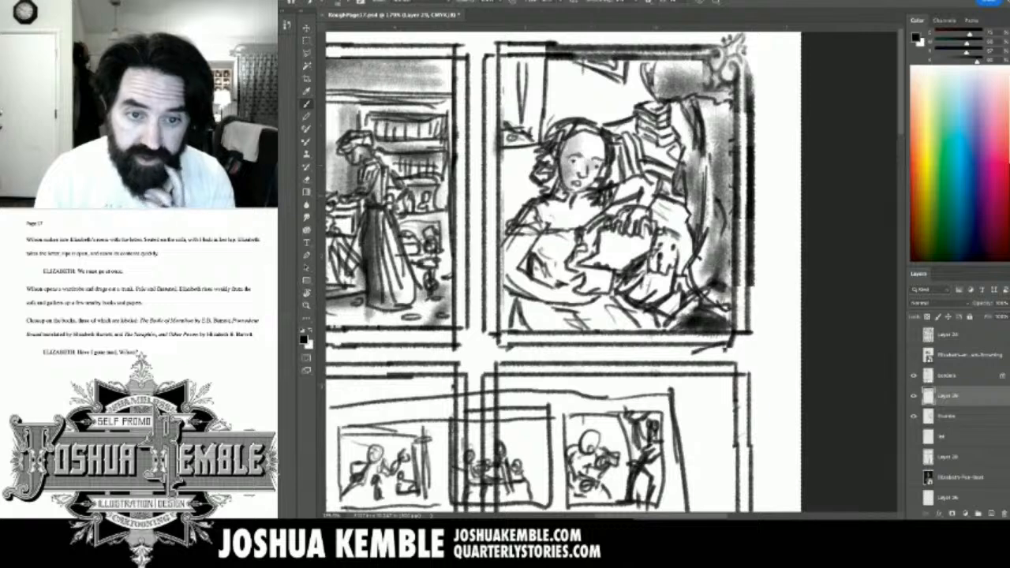
mouse_move(535, 210)
left_mouse_down()
mouse_move(494, 270)
mouse_move(566, 308)
left_mouse_up()
left_click_drag(537, 240, 557, 273)
mouse_move(575, 209)
left_mouse_down()
mouse_move(642, 176)
mouse_move(652, 188)
left_mouse_up()
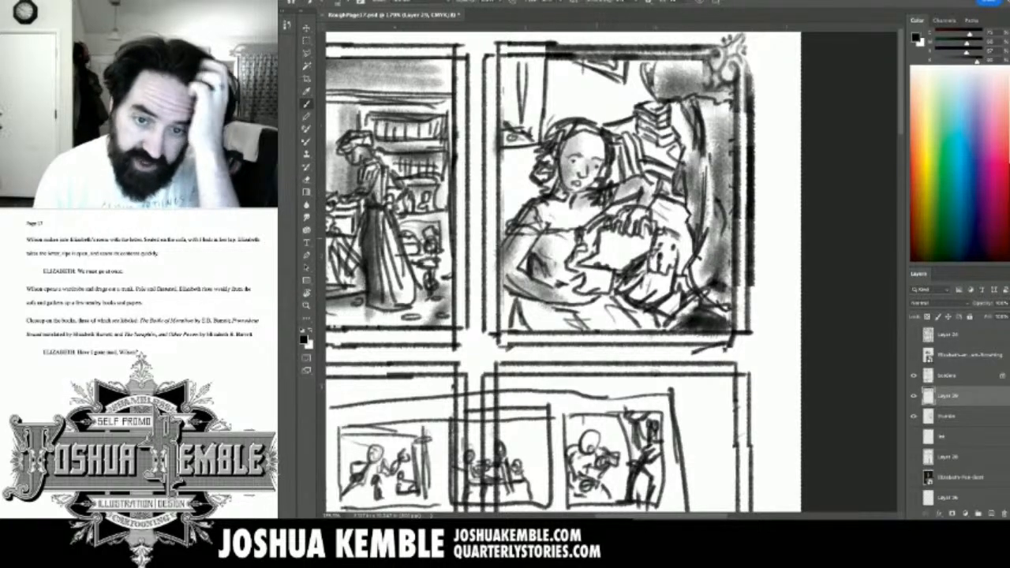
Shade the letter, the forearm's underside and the skirt with soft grey tone.
left_click_drag(605, 241, 622, 227)
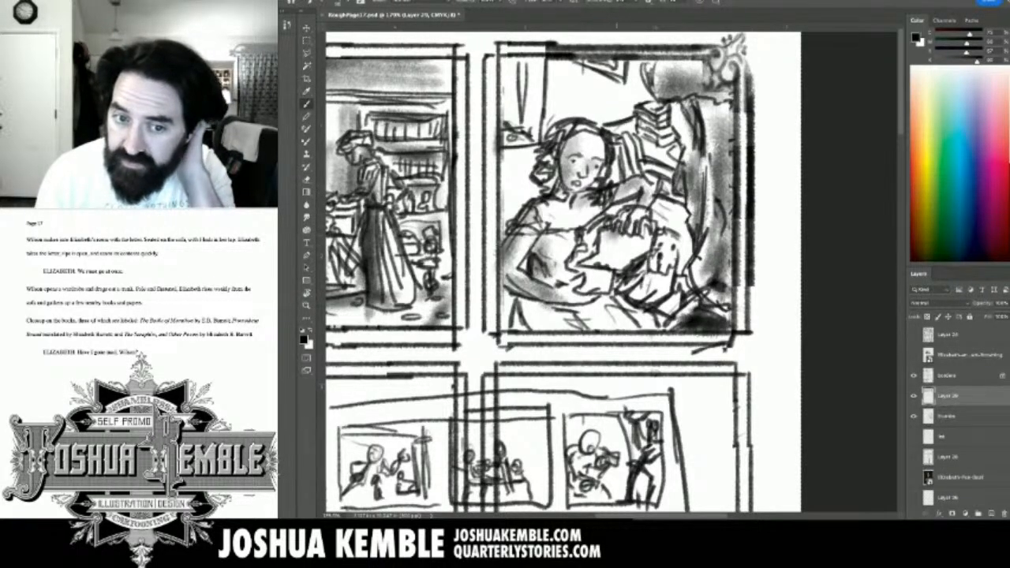
mouse_move(580, 260)
left_mouse_down()
mouse_move(599, 230)
mouse_move(579, 258)
mouse_move(602, 283)
mouse_move(559, 280)
mouse_move(583, 264)
left_mouse_up()
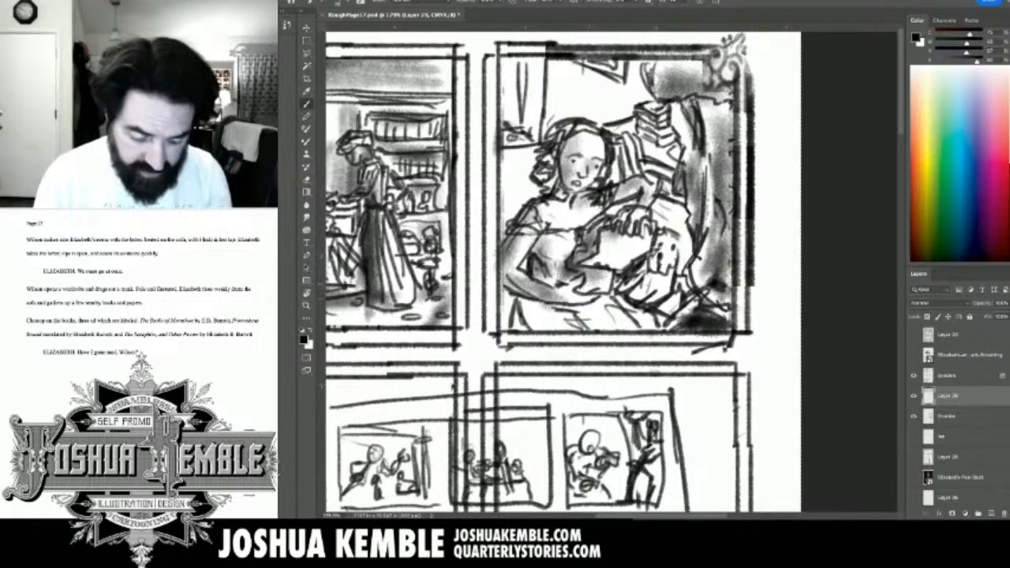
mouse_move(563, 273)
left_mouse_down()
mouse_move(551, 282)
mouse_move(560, 283)
mouse_move(561, 266)
mouse_move(607, 267)
left_mouse_up()
mouse_move(623, 300)
left_mouse_down()
mouse_move(608, 319)
mouse_move(615, 326)
mouse_move(514, 330)
mouse_move(526, 321)
mouse_move(514, 311)
mouse_move(495, 326)
left_mouse_up()
left_click_drag(527, 254, 519, 273)
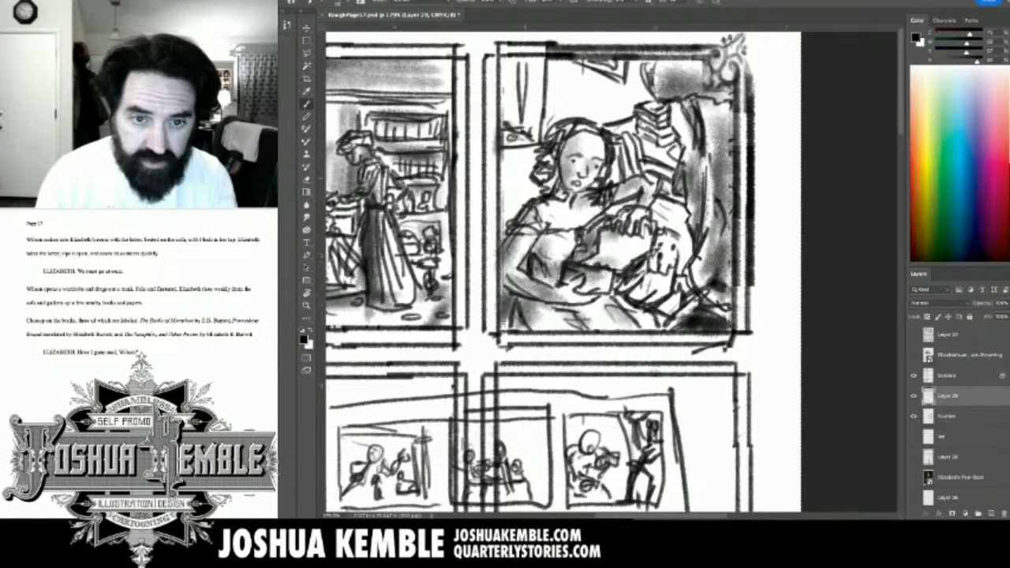
Shade the background beside the woman's hair and shoulder in grey, and darken the area around her raised hand and the draped shape.
left_click_drag(532, 158, 505, 211)
left_click_drag(546, 158, 503, 229)
left_click_drag(616, 167, 609, 183)
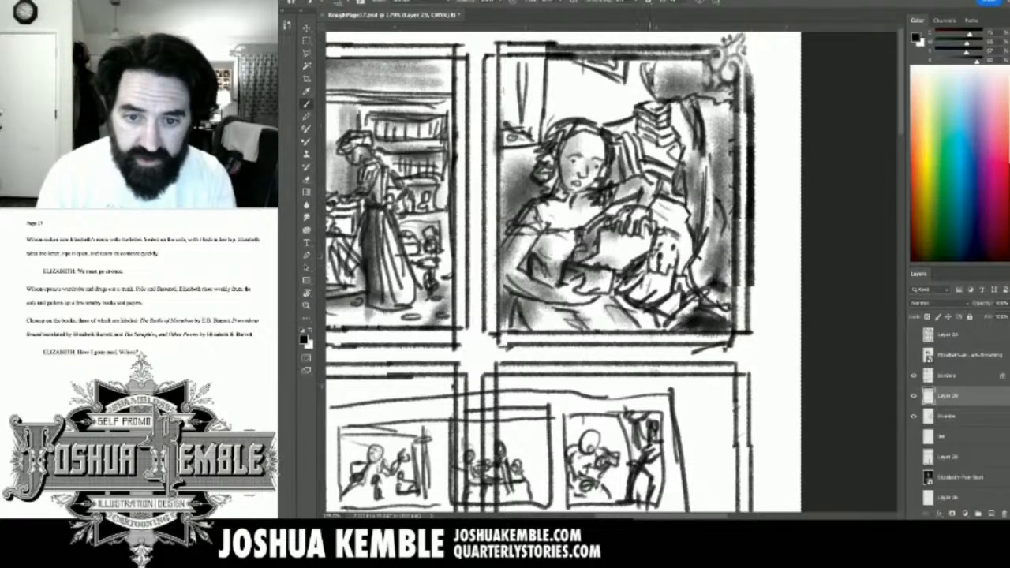
mouse_move(658, 236)
left_mouse_down()
mouse_move(666, 251)
mouse_move(654, 254)
mouse_move(685, 249)
mouse_move(686, 263)
mouse_move(624, 294)
mouse_move(645, 304)
left_mouse_up()
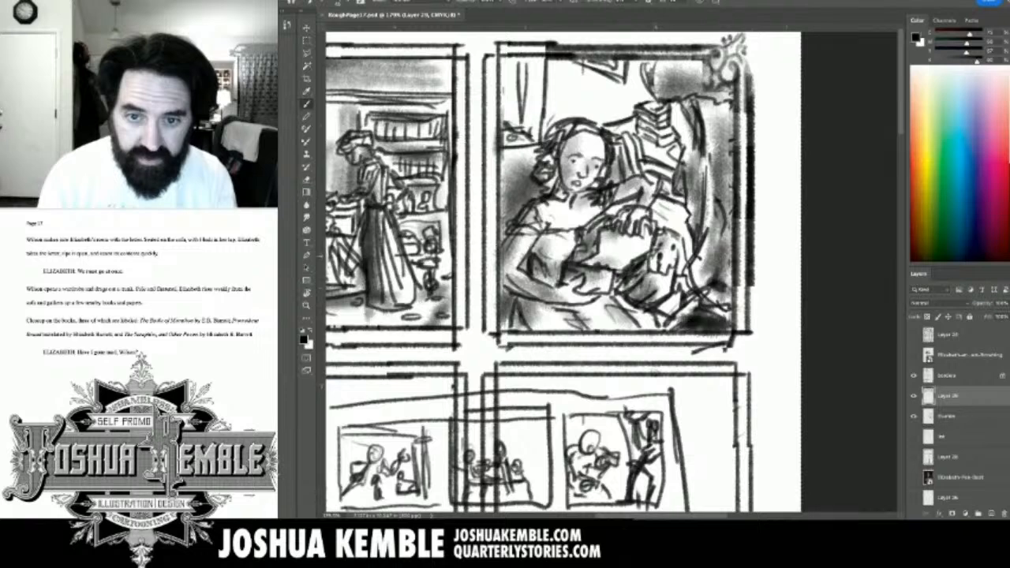
mouse_move(669, 198)
left_mouse_down()
mouse_move(649, 221)
mouse_move(671, 234)
mouse_move(678, 265)
left_mouse_up()
left_click_drag(636, 200, 608, 217)
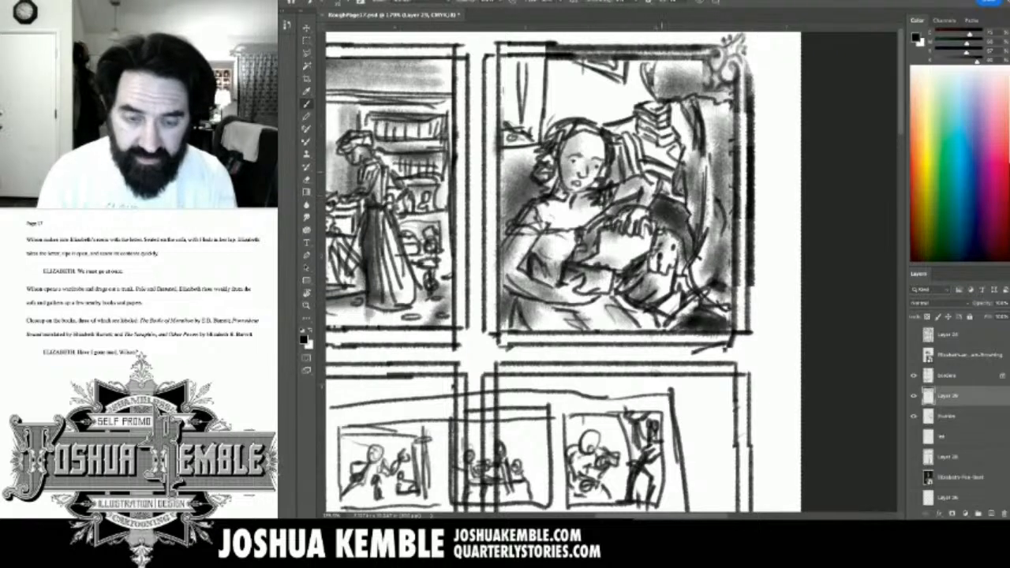
key("p")
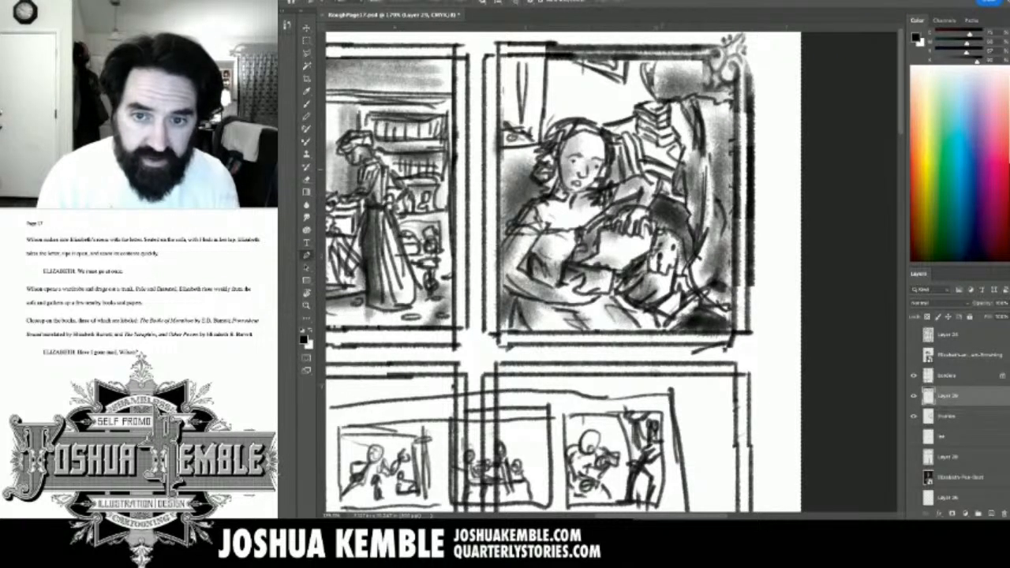
key("b")
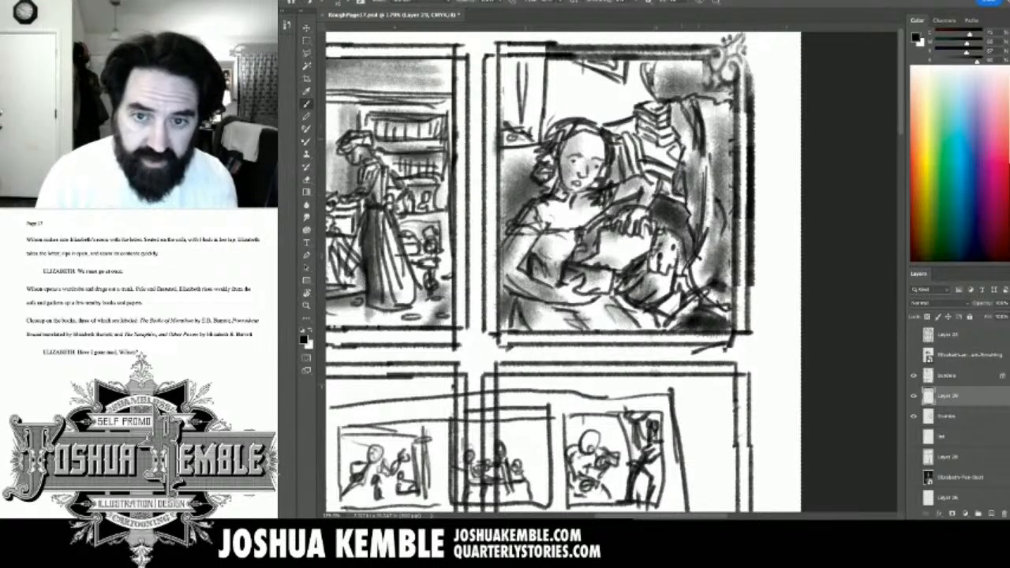
Add grey tone beneath the stack of books and around the woman's head, and shade the third panel's curtain and upper-left background.
mouse_move(679, 148)
left_mouse_down()
mouse_move(667, 162)
mouse_move(661, 137)
mouse_move(667, 147)
mouse_move(653, 150)
mouse_move(665, 160)
left_mouse_up()
left_click_drag(618, 136, 634, 125)
mouse_move(609, 81)
left_mouse_down()
mouse_move(554, 63)
mouse_move(527, 139)
left_mouse_up()
mouse_move(513, 64)
left_mouse_down()
mouse_move(512, 126)
mouse_move(504, 64)
mouse_move(557, 74)
mouse_move(548, 72)
left_mouse_up()
left_click_drag(641, 65, 650, 74)
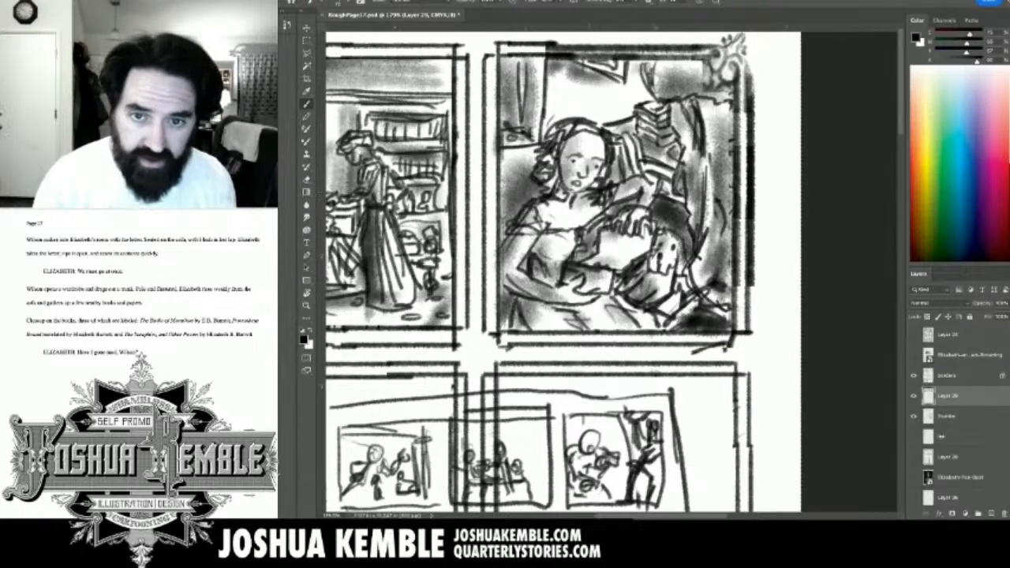
Lighten the rounded shape in the third panel's upper right and the background below it with white strokes, and restore black as the foreground colour.
key("x")
left_click_drag(657, 77, 671, 97)
mouse_move(674, 76)
left_mouse_down()
mouse_move(696, 175)
mouse_move(683, 187)
mouse_move(698, 231)
left_mouse_up()
left_click_drag(702, 181, 721, 268)
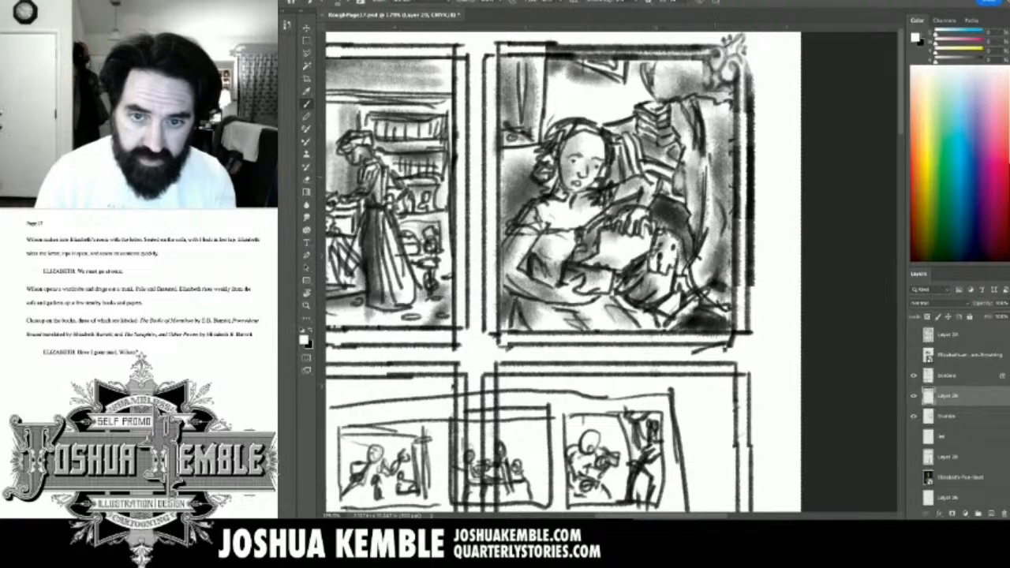
left_click_drag(710, 216, 729, 287)
left_click_drag(721, 119, 726, 216)
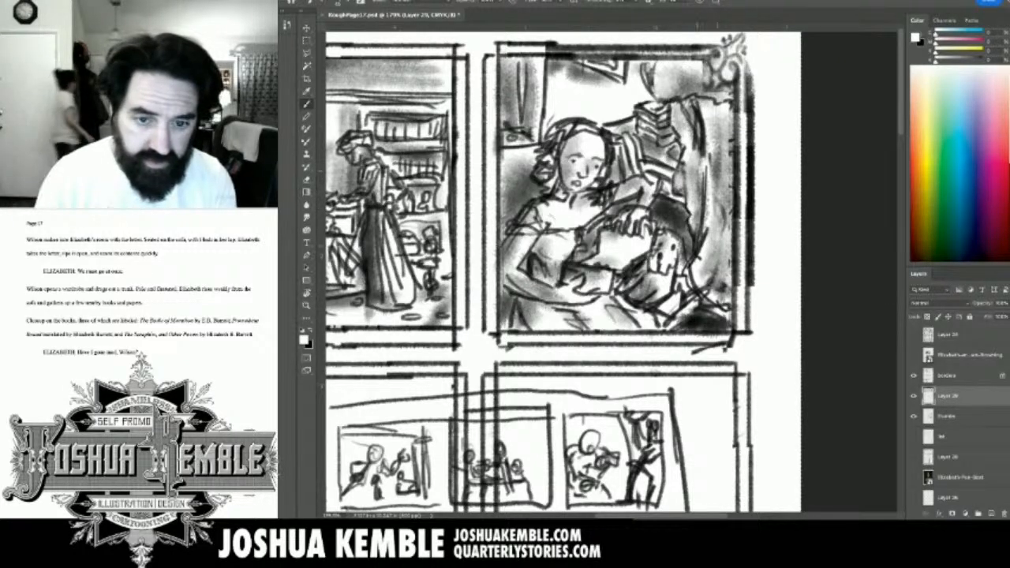
key("x")
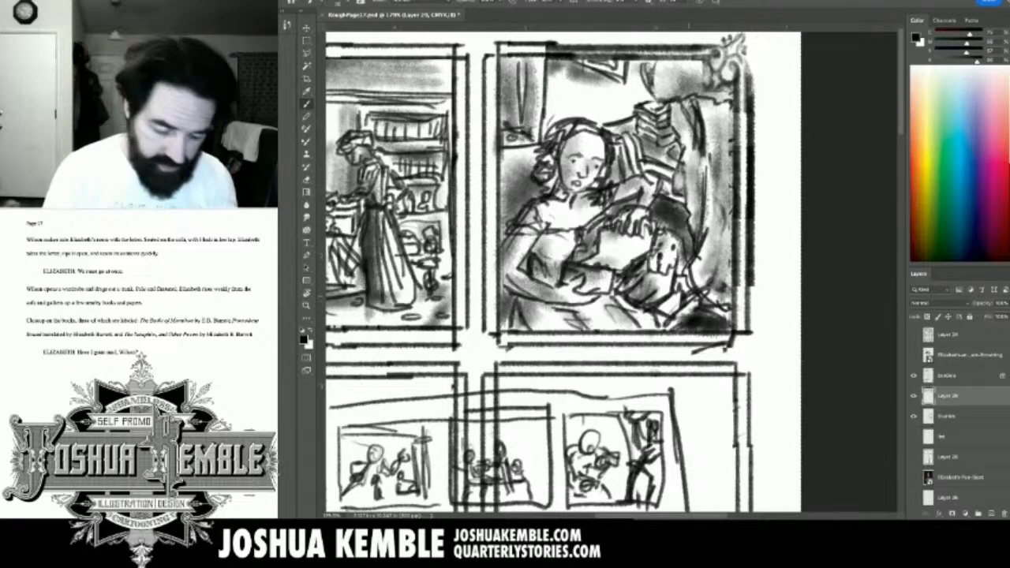
Draw a dark shape above the stack of books, and add dark marks and contour lines to the background beside it.
key("ctrl+0")
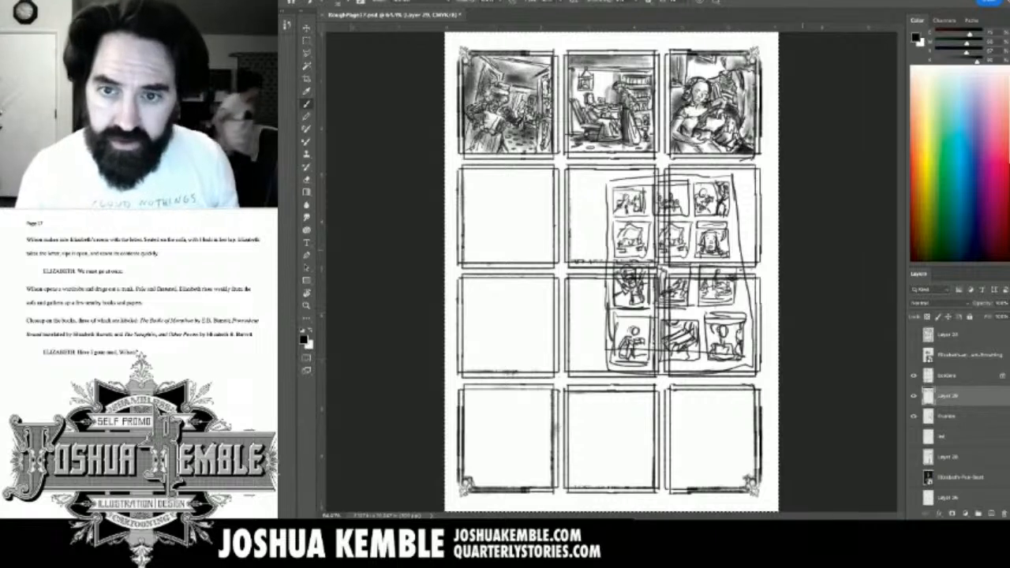
key("e")
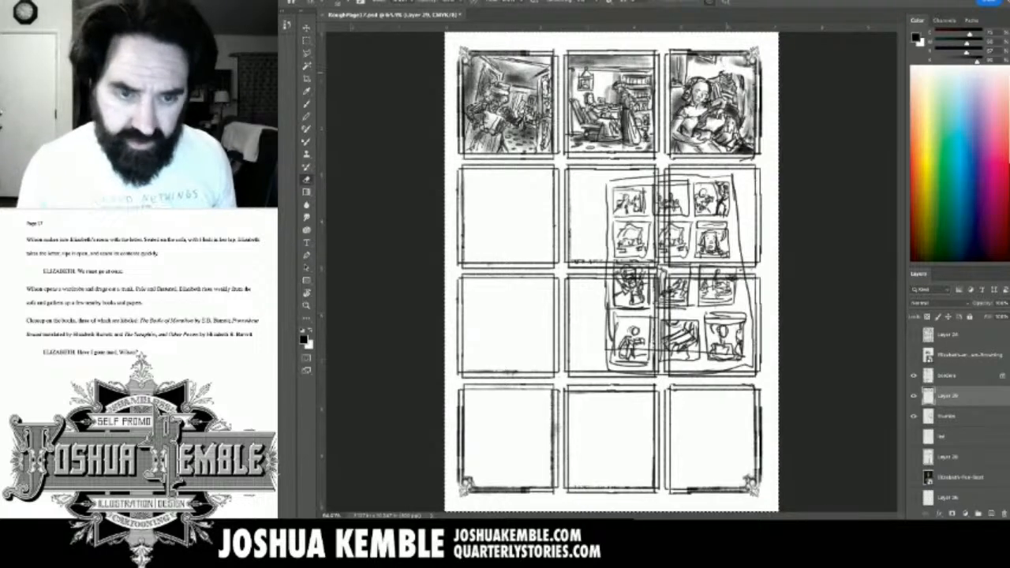
scroll(731, 72, "up", 1)
scroll(737, 40, "up", 1)
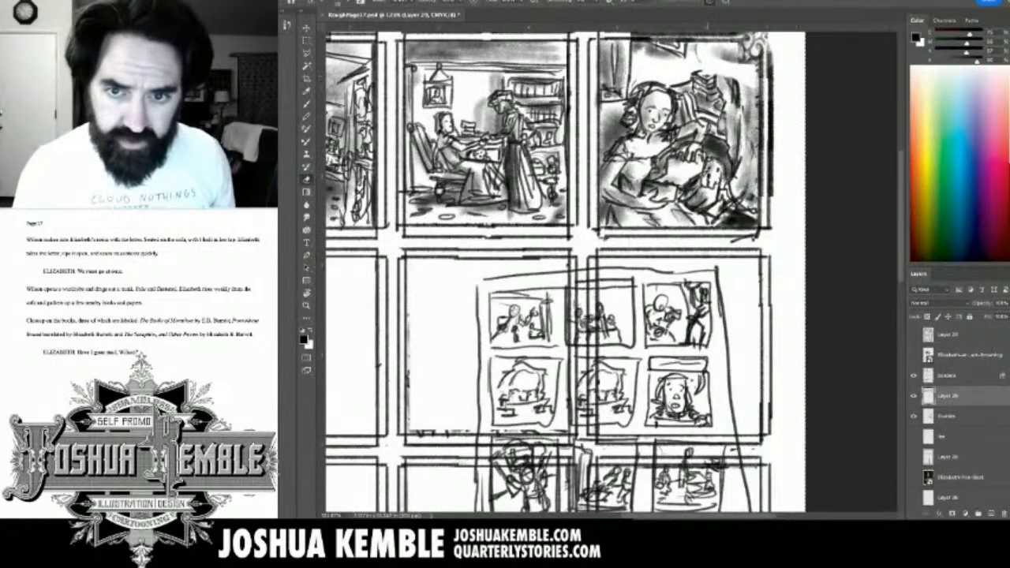
key("b")
mouse_move(707, 47)
left_mouse_down()
mouse_move(704, 66)
mouse_move(766, 104)
left_mouse_up()
mouse_move(715, 44)
left_mouse_down()
mouse_move(755, 68)
mouse_move(719, 41)
mouse_move(731, 71)
mouse_move(750, 81)
mouse_move(710, 74)
left_mouse_up()
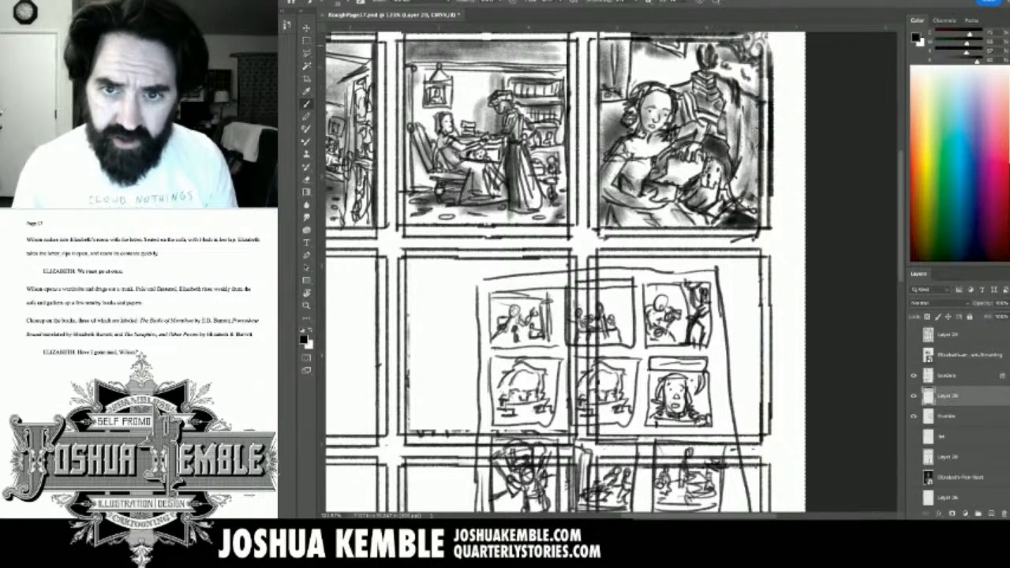
left_click_drag(730, 43, 741, 56)
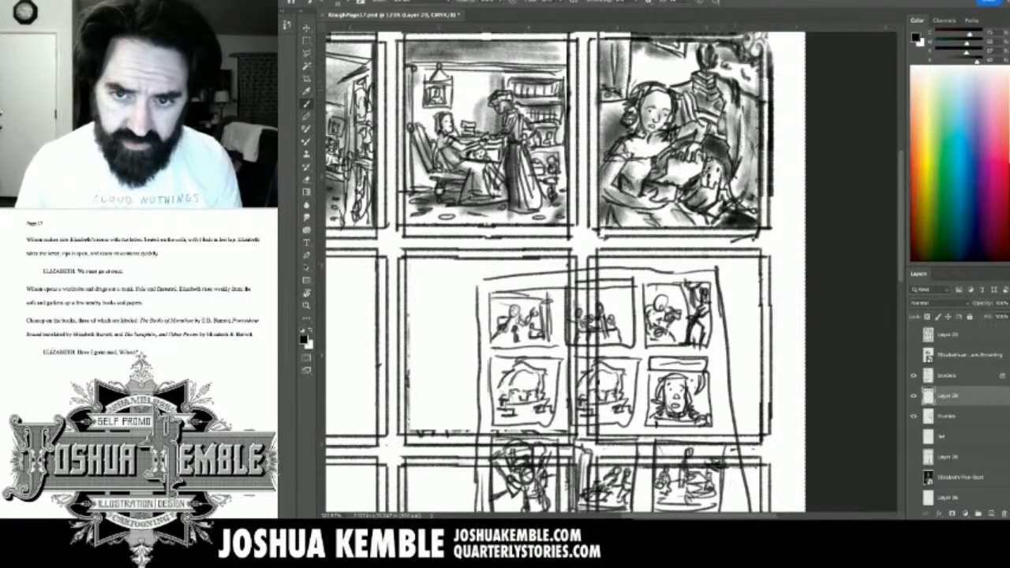
left_click_drag(719, 80, 754, 109)
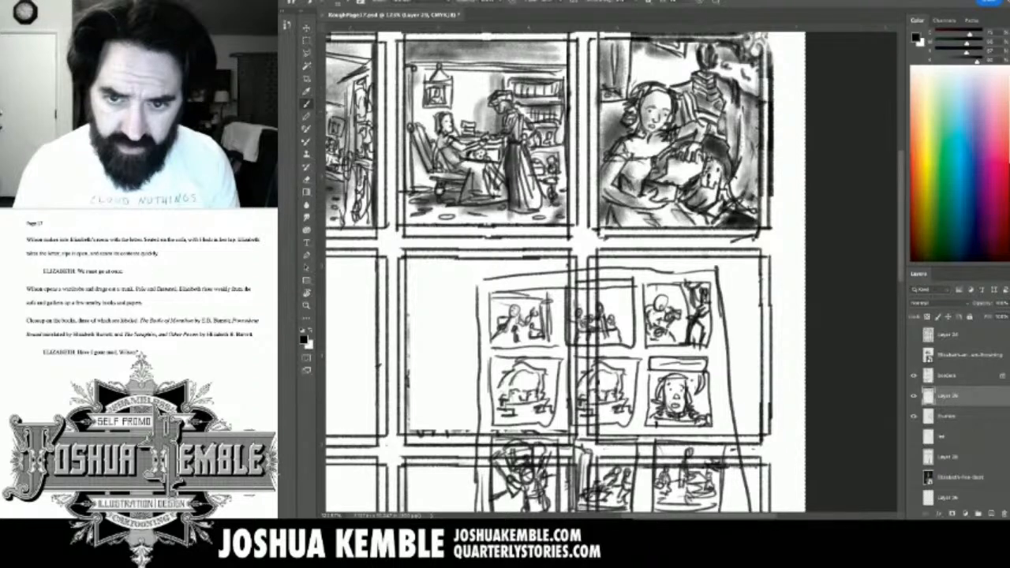
left_click_drag(717, 112, 730, 156)
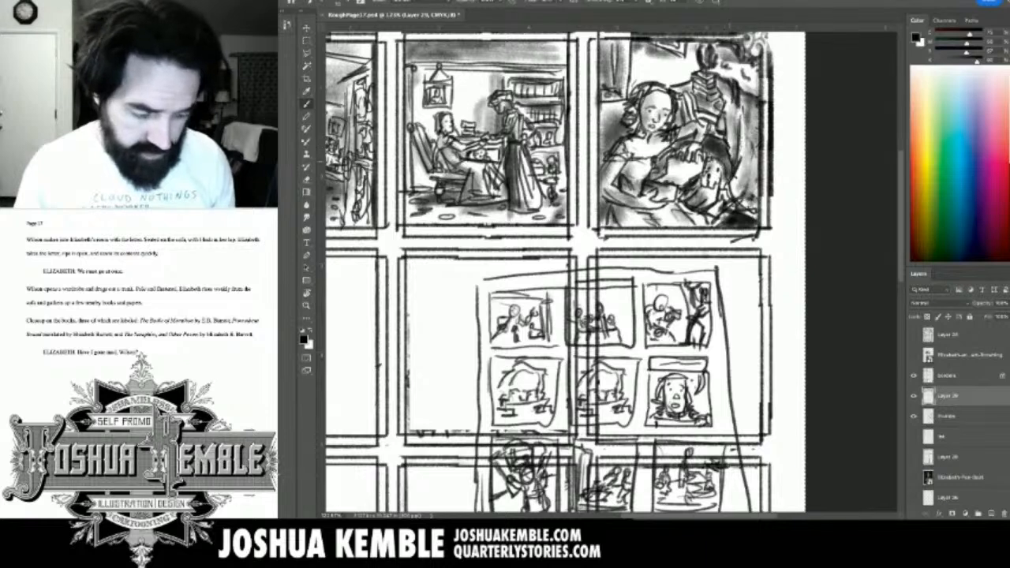
Erase patches of tone beside the book stack and the draped shape, and redraw the dark fold lines in the panel's lower right.
key("e")
mouse_move(727, 155)
left_mouse_down()
mouse_move(727, 165)
mouse_move(737, 162)
mouse_move(731, 183)
mouse_move(755, 187)
mouse_move(747, 104)
left_mouse_up()
key("b")
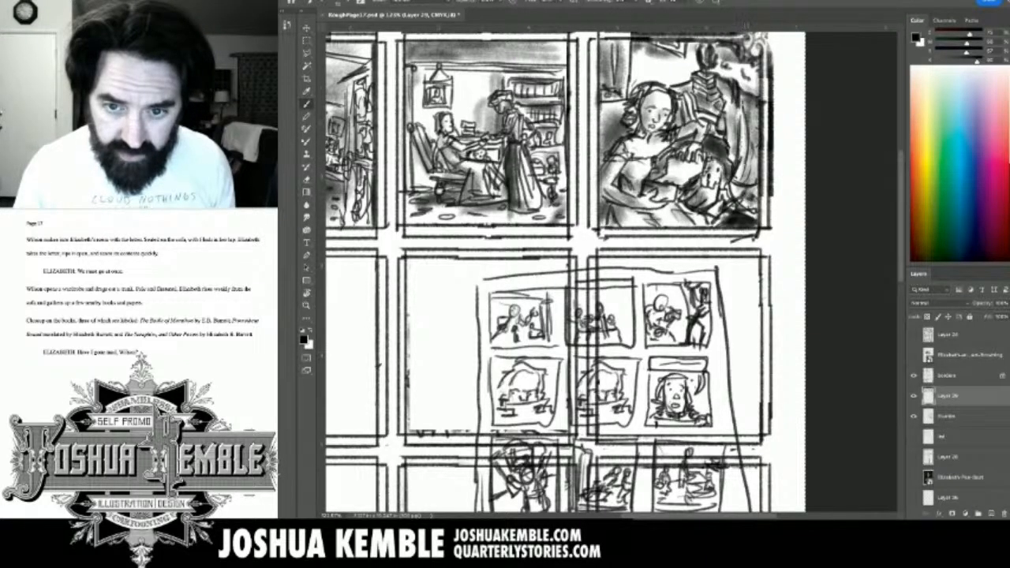
key("e")
left_click_drag(725, 183, 740, 205)
key("b")
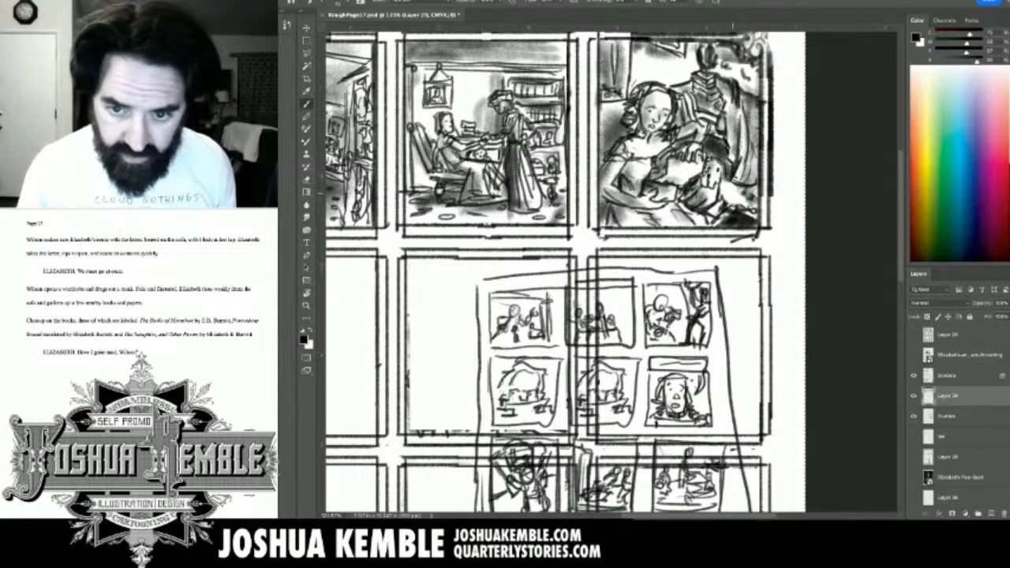
mouse_move(736, 184)
left_mouse_down()
mouse_move(738, 198)
mouse_move(759, 206)
left_mouse_up()
key("e")
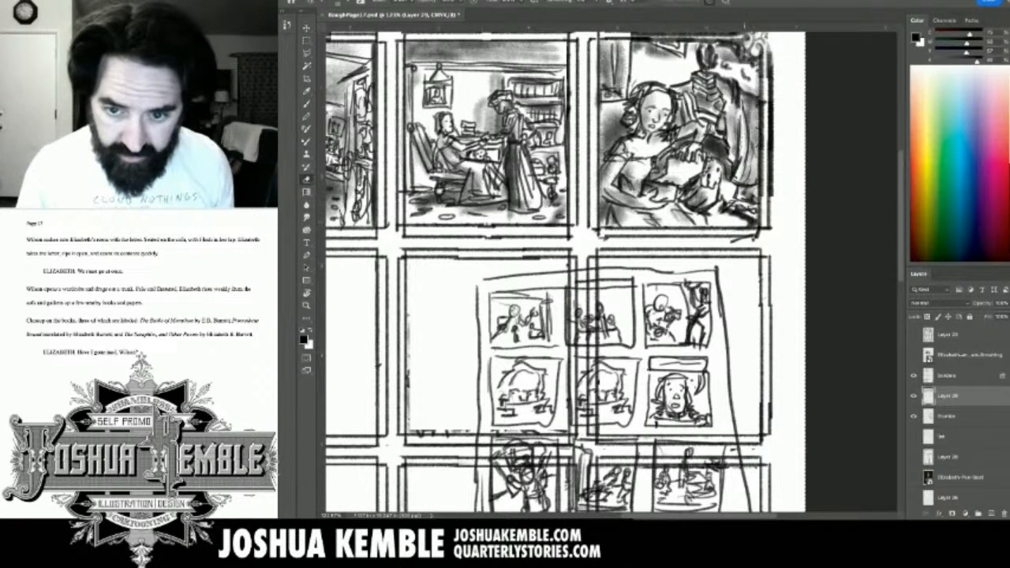
key("b")
Darken the third panel's lower-right corner, the edges of the draped shape, and the skirt beneath the letter with black strokes.
mouse_move(749, 225)
left_mouse_down()
mouse_move(696, 218)
mouse_move(727, 227)
mouse_move(708, 226)
left_mouse_up()
left_click_drag(730, 182, 728, 200)
left_click_drag(734, 182, 729, 200)
left_click_drag(730, 192, 722, 201)
mouse_move(727, 190)
left_mouse_down()
mouse_move(721, 201)
mouse_move(724, 191)
mouse_move(696, 190)
left_mouse_up()
left_click_drag(705, 178, 678, 210)
left_click_drag(691, 206, 680, 224)
mouse_move(700, 207)
left_mouse_down()
mouse_move(669, 224)
mouse_move(653, 209)
left_mouse_up()
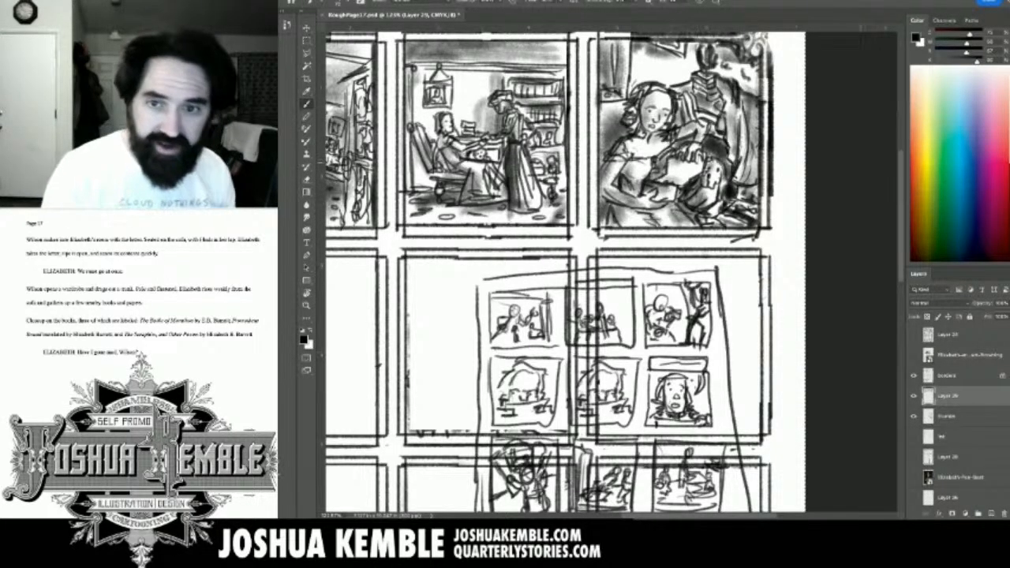
Save the page with the whole layout in view, and save it again with the thumbnails layer hidden.
key("ctrl+0")
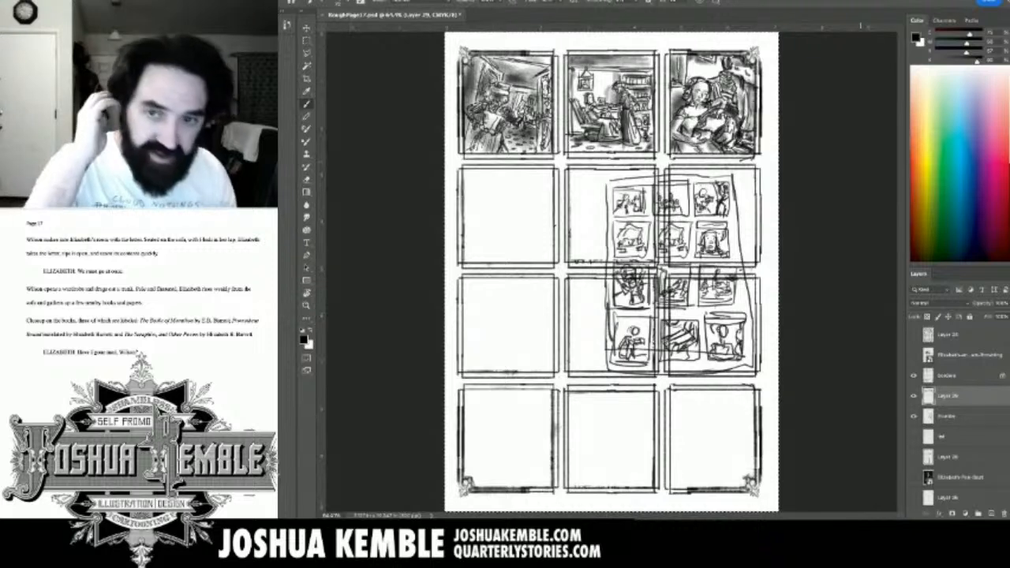
key("ctrl+s")
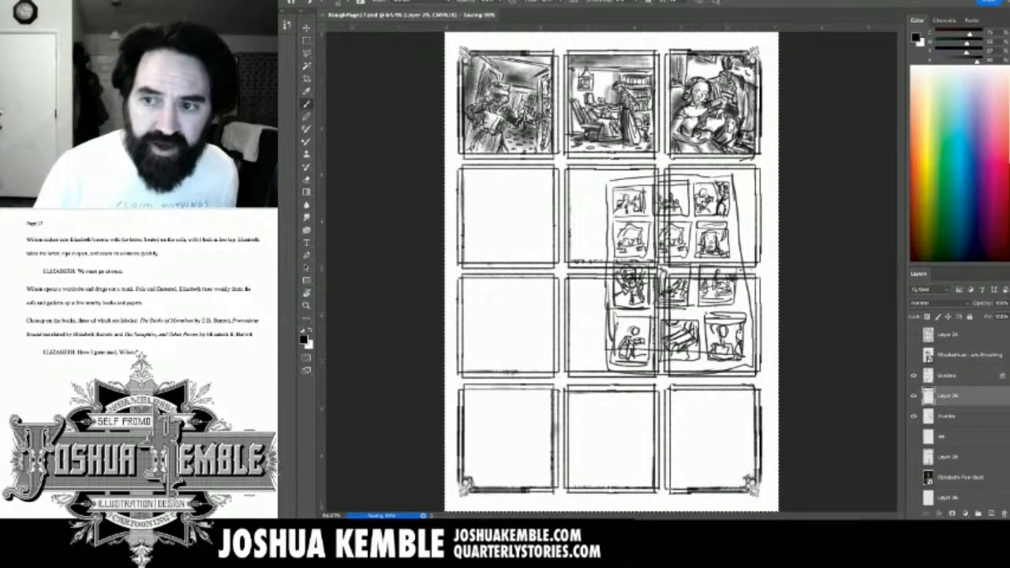
left_click(913, 416)
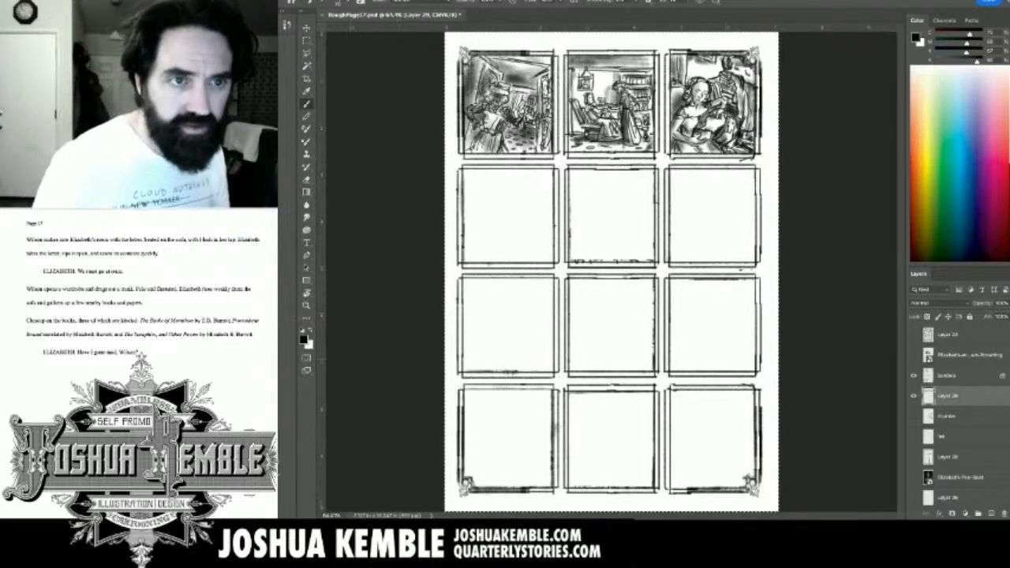
key("ctrl+s")
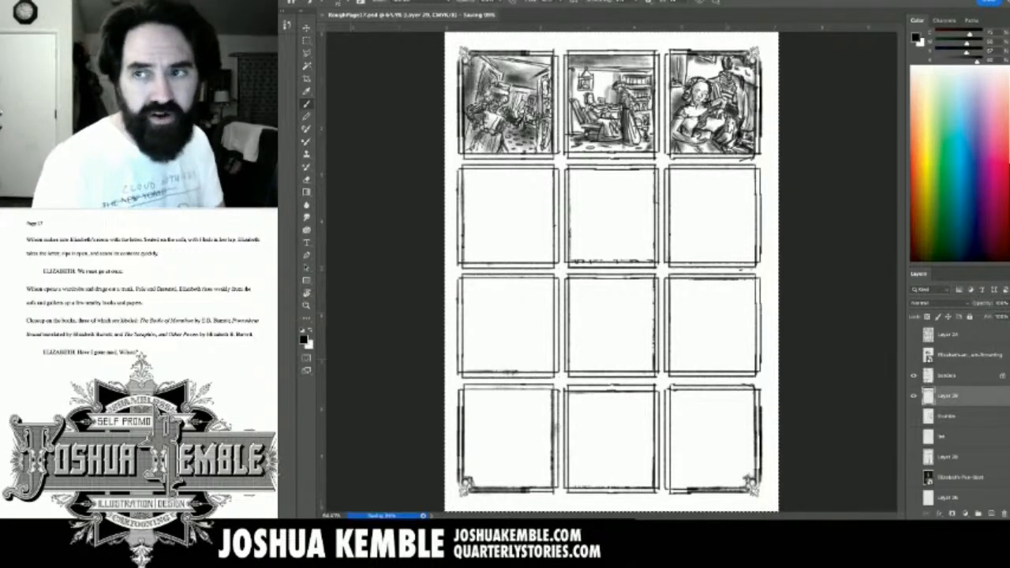
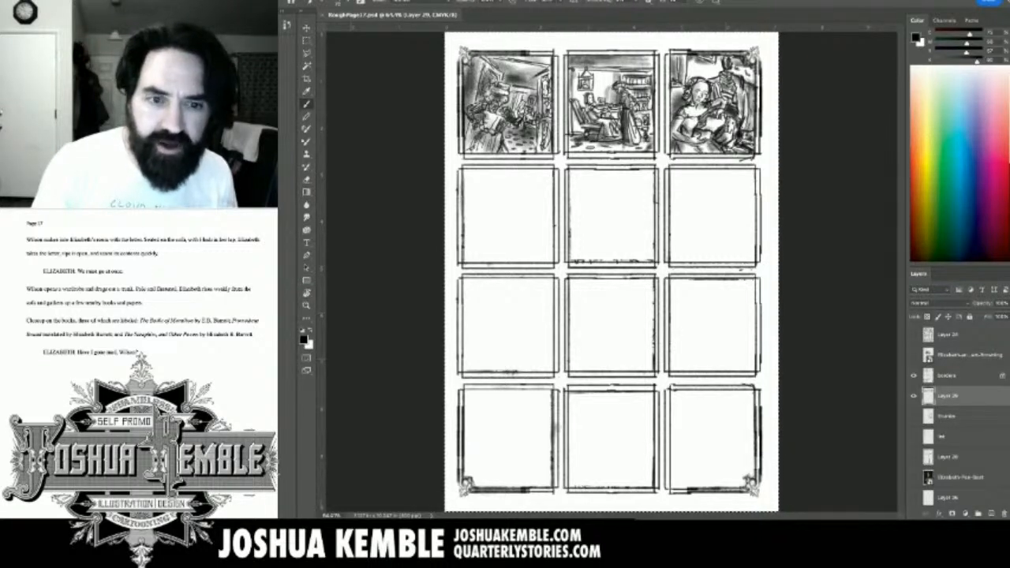
Show the thumbnails layer again, move the marble bust reference image into the third row's first panel, and clear the selection.
left_click(913, 416)
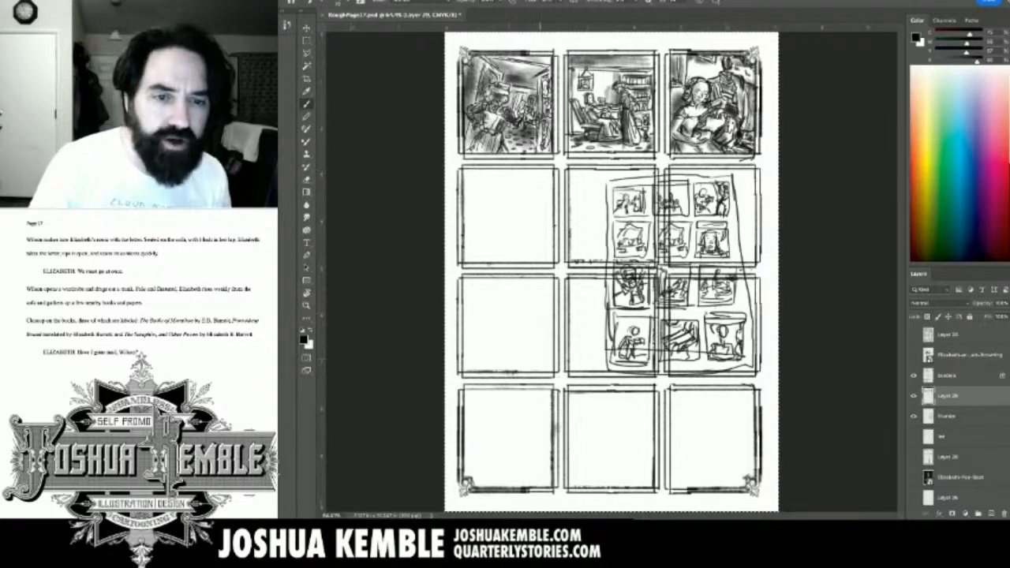
left_click_drag(533, 209, 575, 209)
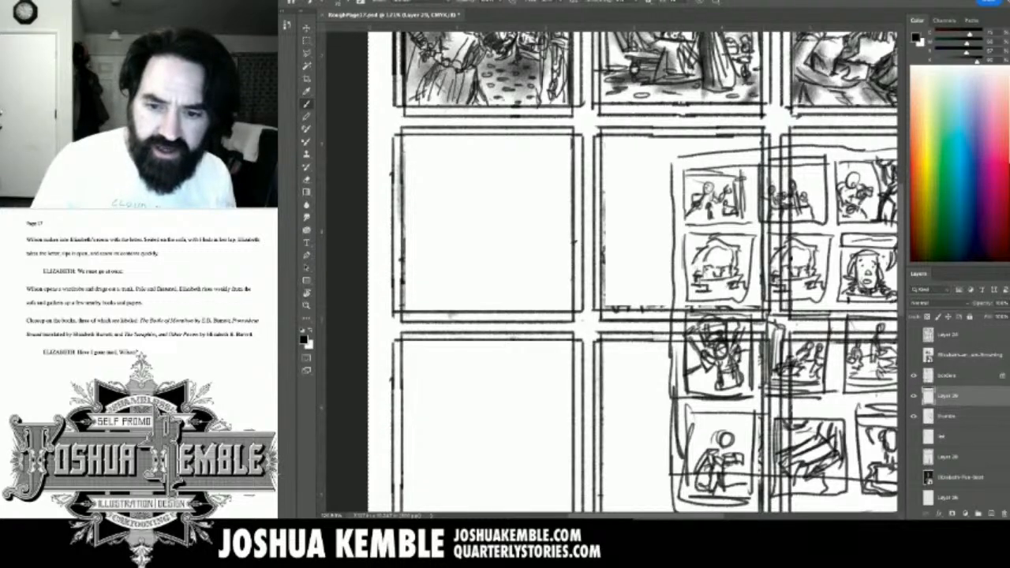
scroll(958, 415, "up", 10)
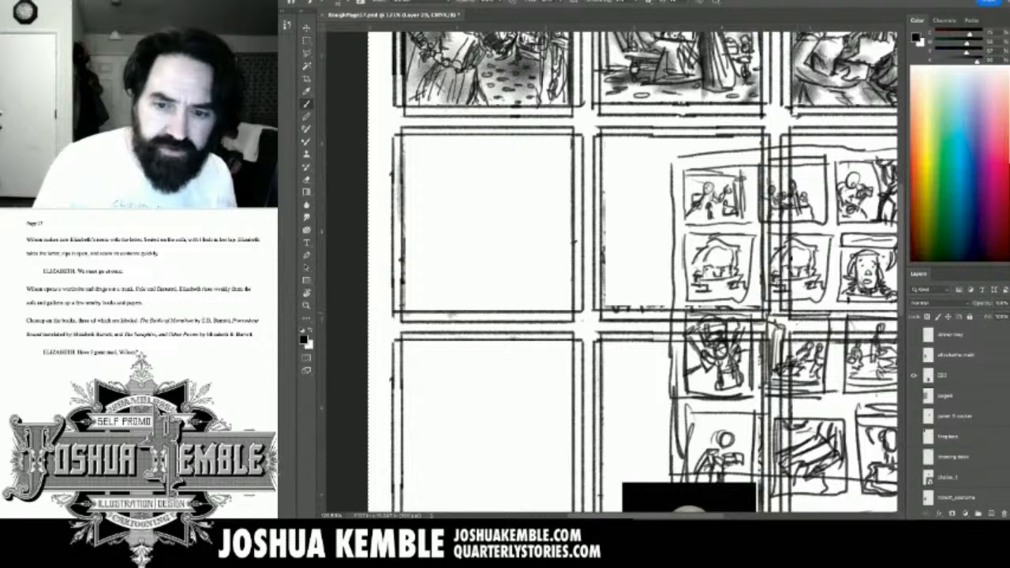
key("v")
left_click(943, 376)
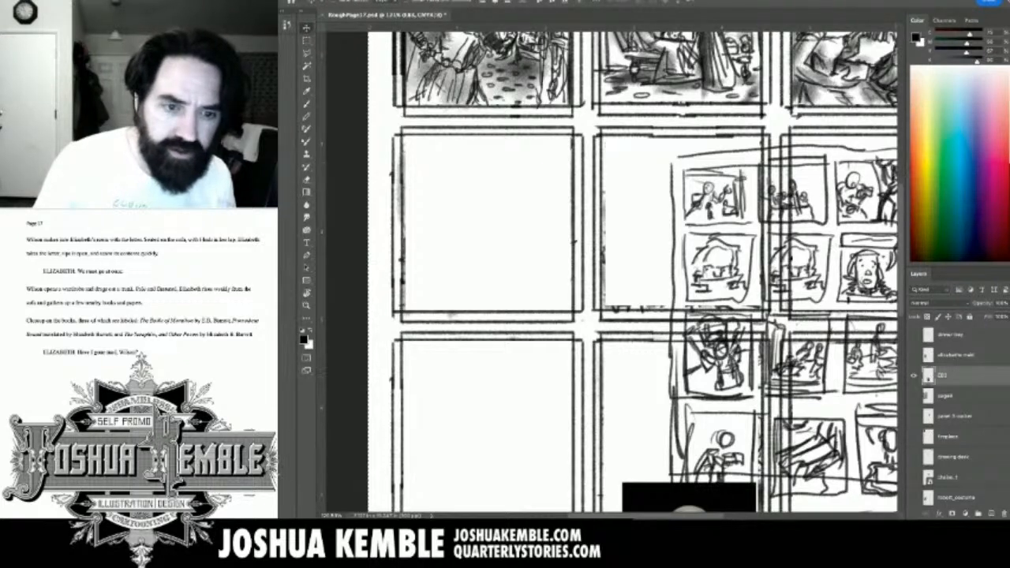
left_click_drag(686, 498, 483, 347)
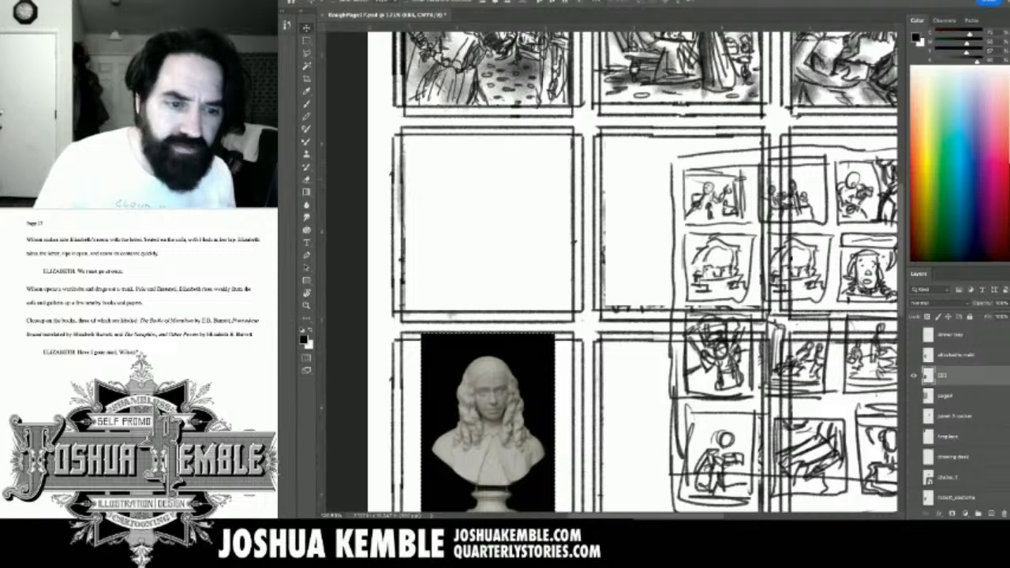
key("m")
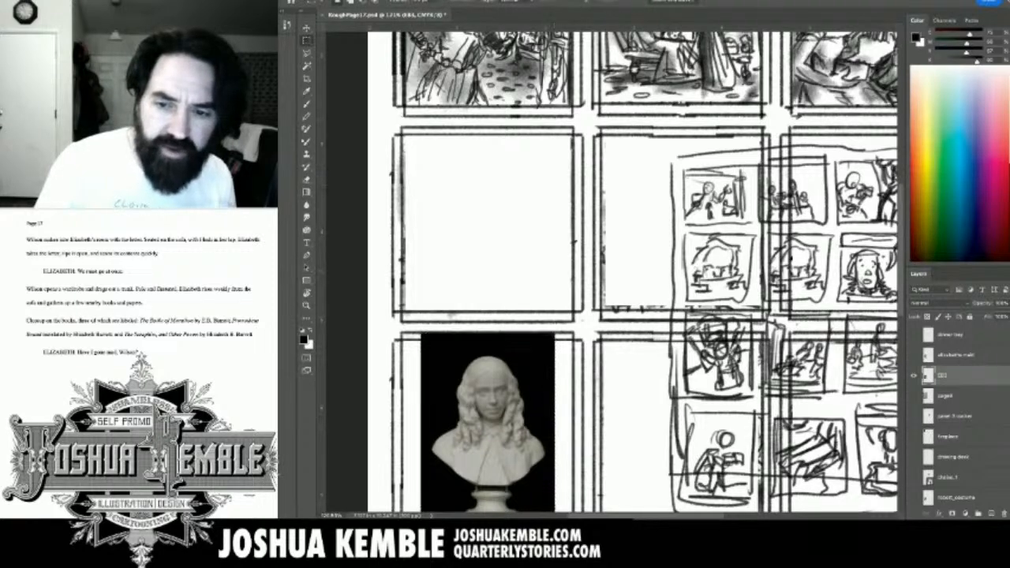
Make Layer 29 the active drawing layer and bring the second row's first panel into view above the bust reference.
scroll(956, 417, "down", 10)
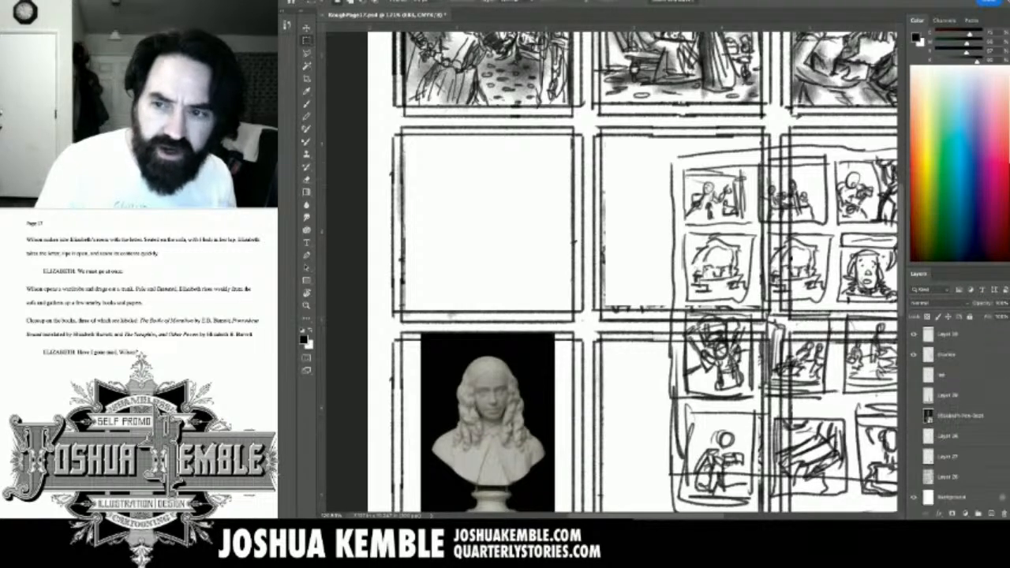
scroll(956, 417, "up", 3)
scroll(956, 417, "down", 1)
scroll(956, 416, "up", 1)
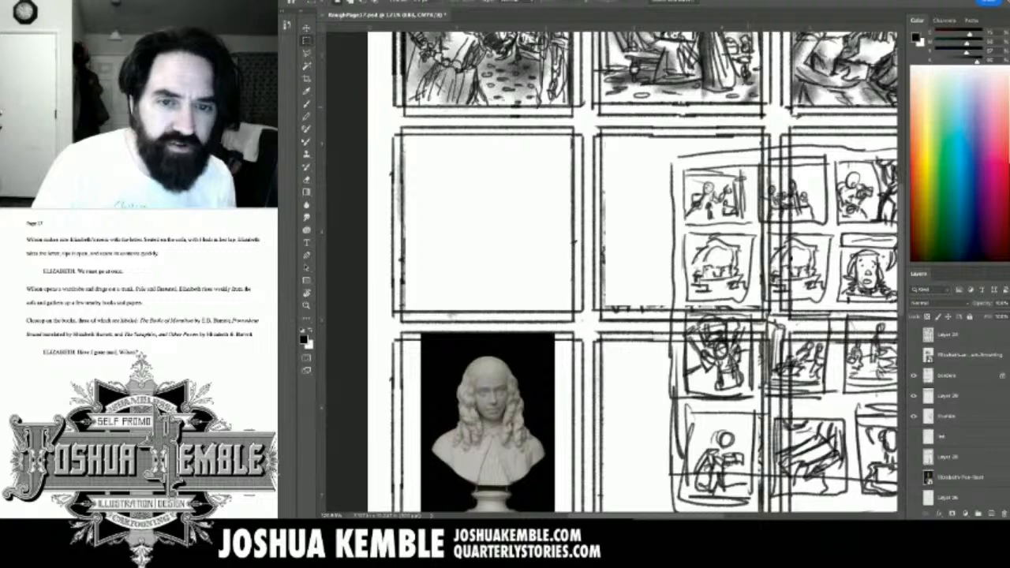
left_click_drag(751, 105, 749, 130)
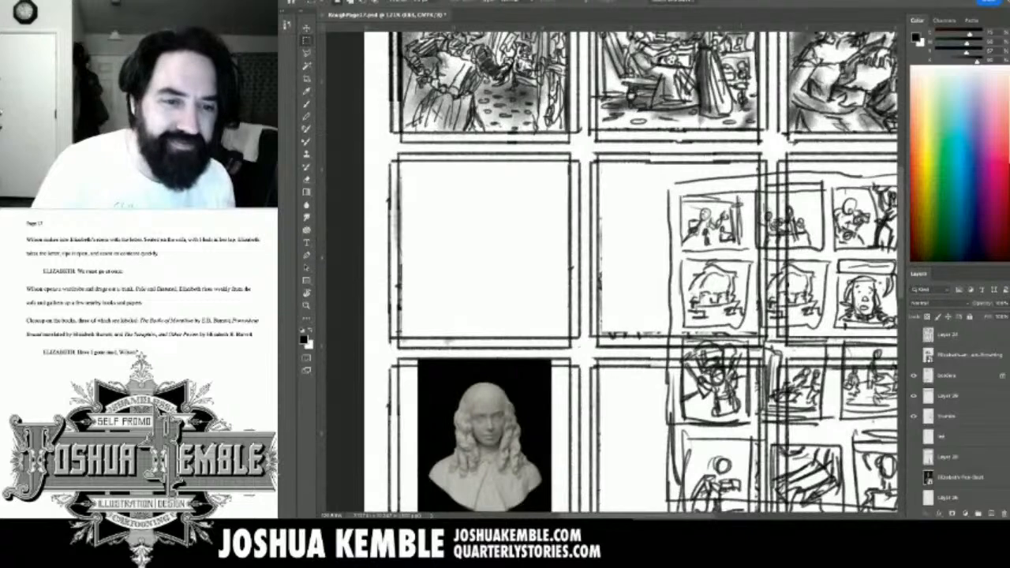
left_click(948, 396)
left_click_drag(510, 331, 561, 242)
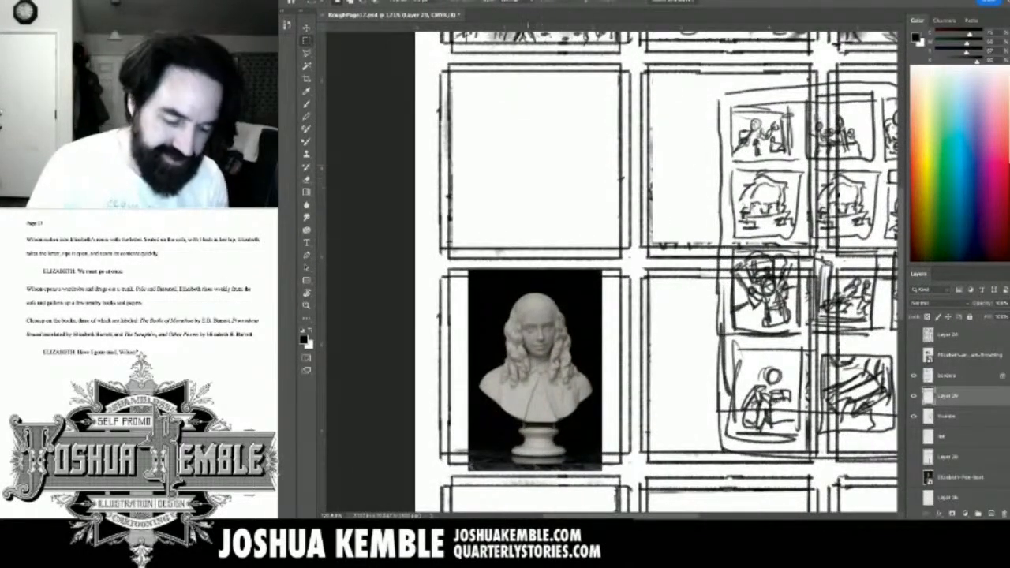
Sketch a hand with curled fingers reaching in from the left edge of the second row's first panel with the Brush.
key("b")
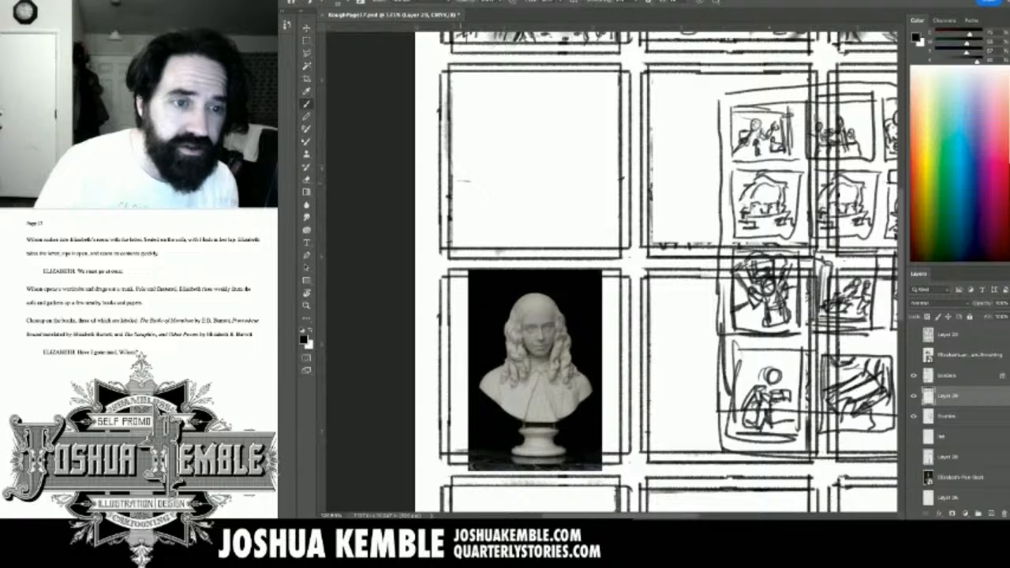
left_click_drag(457, 182, 497, 179)
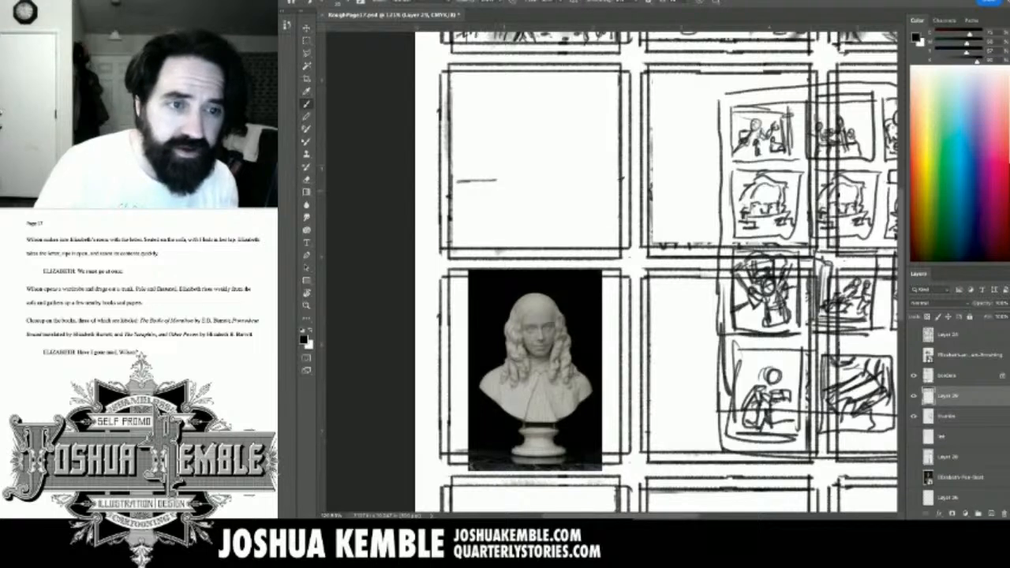
mouse_move(503, 185)
left_mouse_down()
mouse_move(517, 197)
mouse_move(485, 193)
mouse_move(522, 201)
mouse_move(498, 181)
left_mouse_up()
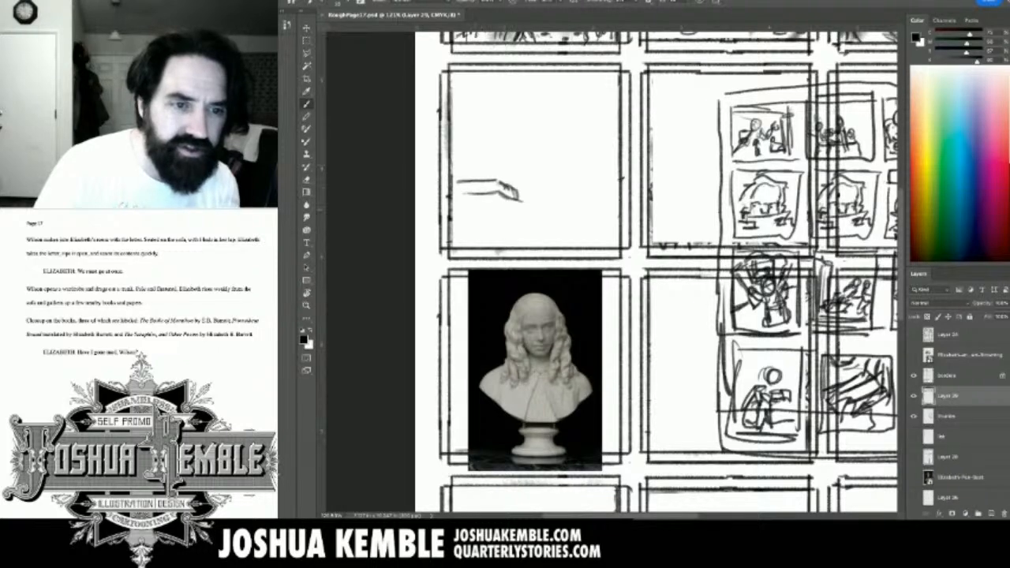
mouse_move(468, 207)
left_mouse_down()
mouse_move(526, 212)
mouse_move(492, 212)
mouse_move(521, 222)
mouse_move(522, 208)
mouse_move(498, 231)
mouse_move(469, 225)
left_mouse_up()
mouse_move(477, 227)
left_mouse_down()
mouse_move(467, 213)
mouse_move(454, 241)
mouse_move(467, 227)
left_mouse_up()
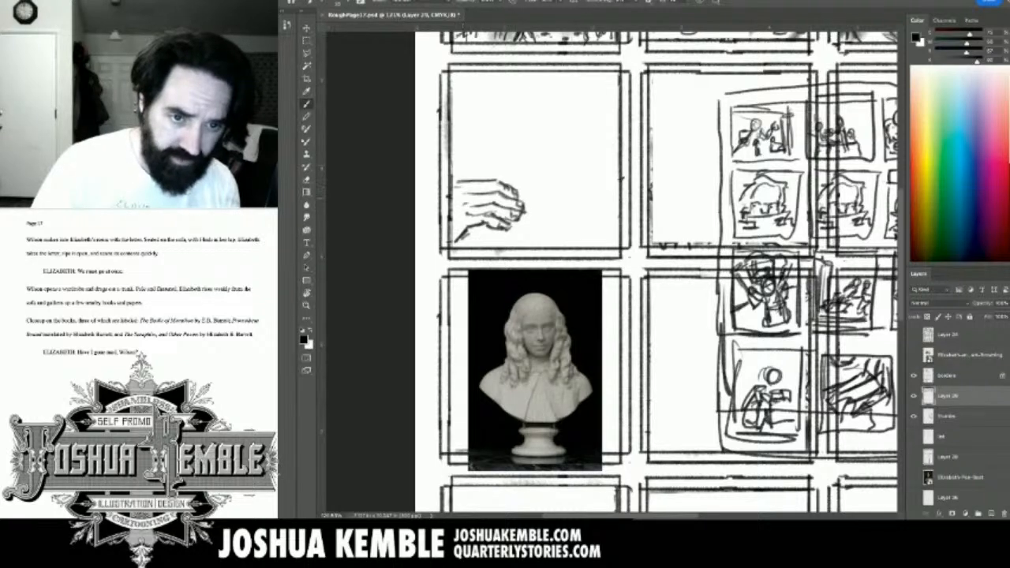
Sketch the opposing hand with curled fingers at the right edge of the second row's first panel.
mouse_move(619, 193)
left_mouse_down()
mouse_move(562, 190)
mouse_move(584, 197)
mouse_move(568, 217)
mouse_move(591, 202)
mouse_move(571, 227)
mouse_move(588, 211)
mouse_move(587, 224)
mouse_move(585, 211)
left_mouse_up()
left_click_drag(609, 206, 586, 231)
mouse_move(601, 216)
left_mouse_down()
mouse_move(582, 234)
mouse_move(601, 220)
left_mouse_up()
mouse_move(613, 212)
left_mouse_down()
mouse_move(596, 238)
mouse_move(607, 240)
mouse_move(606, 230)
mouse_move(607, 241)
left_mouse_up()
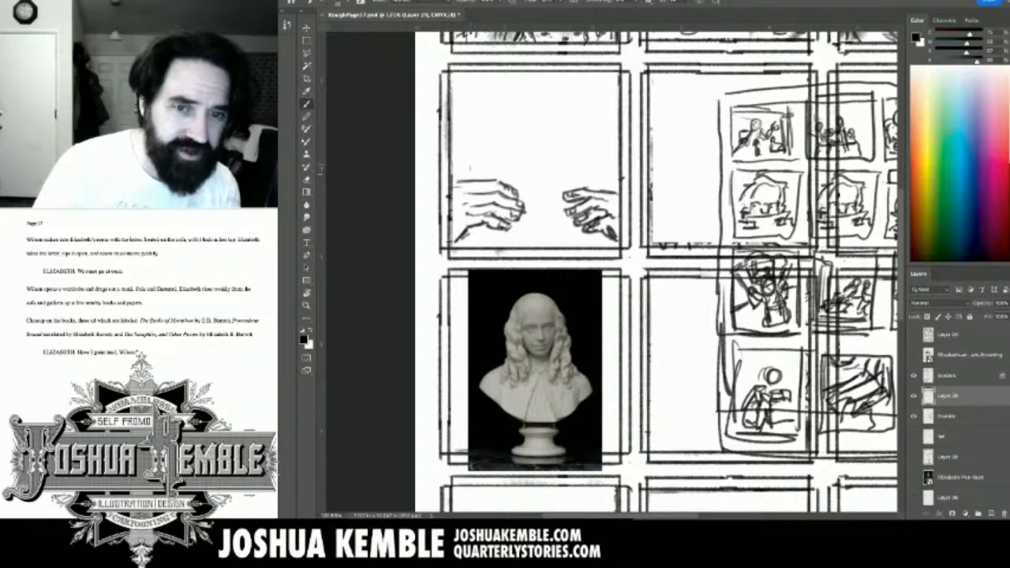
Draw the letter held between the two hands, with its top edge, corners and fold lines, and add the sleeve cuffs below.
mouse_move(470, 164)
left_mouse_down()
mouse_move(469, 183)
mouse_move(476, 157)
mouse_move(565, 167)
left_mouse_up()
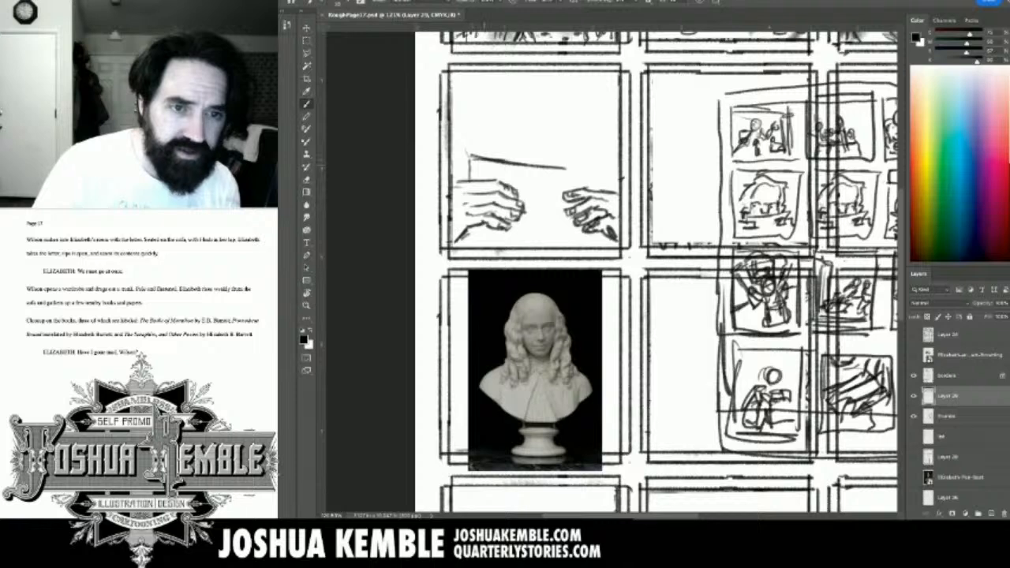
mouse_move(505, 160)
left_mouse_down()
mouse_move(606, 168)
mouse_move(601, 193)
left_mouse_up()
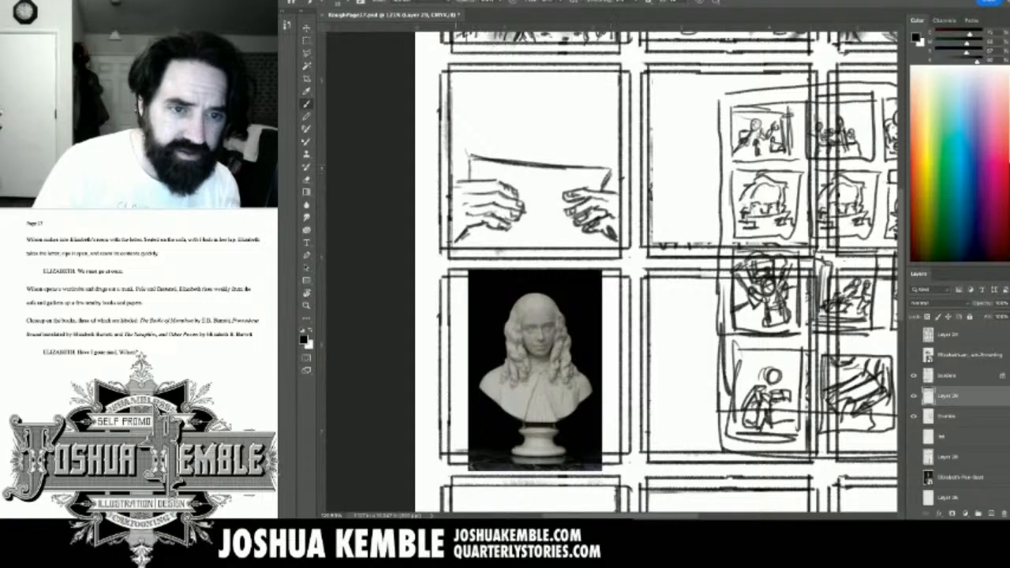
left_click_drag(469, 168, 457, 183)
left_click_drag(616, 183, 607, 191)
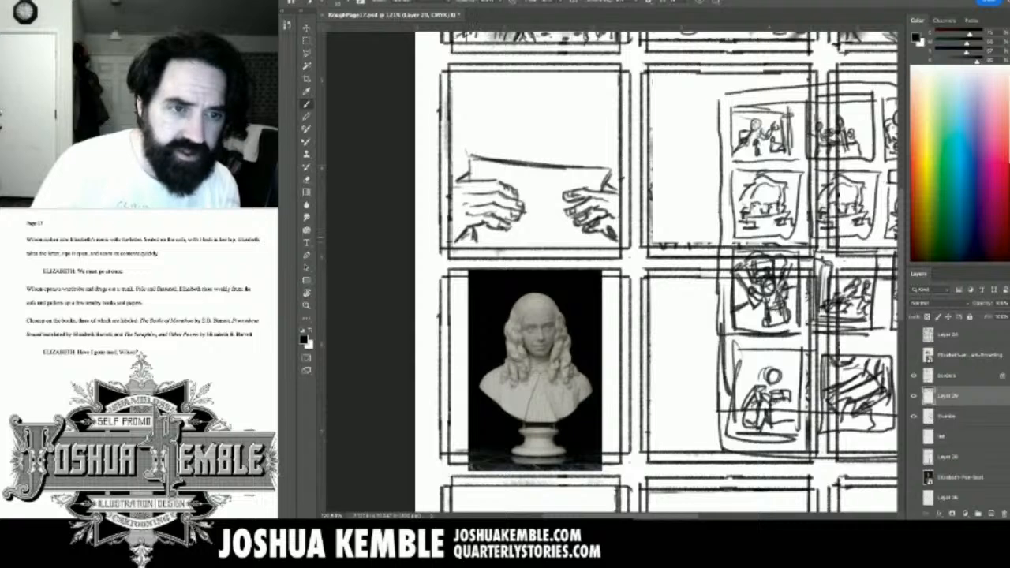
left_click_drag(601, 231, 580, 248)
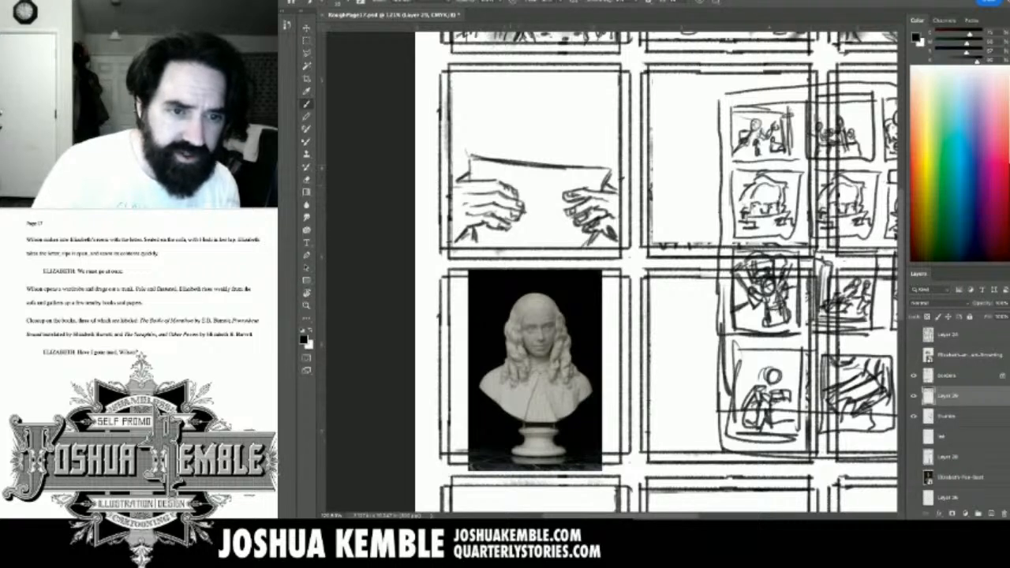
mouse_move(514, 190)
left_mouse_down()
mouse_move(549, 199)
mouse_move(578, 227)
mouse_move(574, 245)
left_mouse_up()
left_click_drag(587, 232, 578, 247)
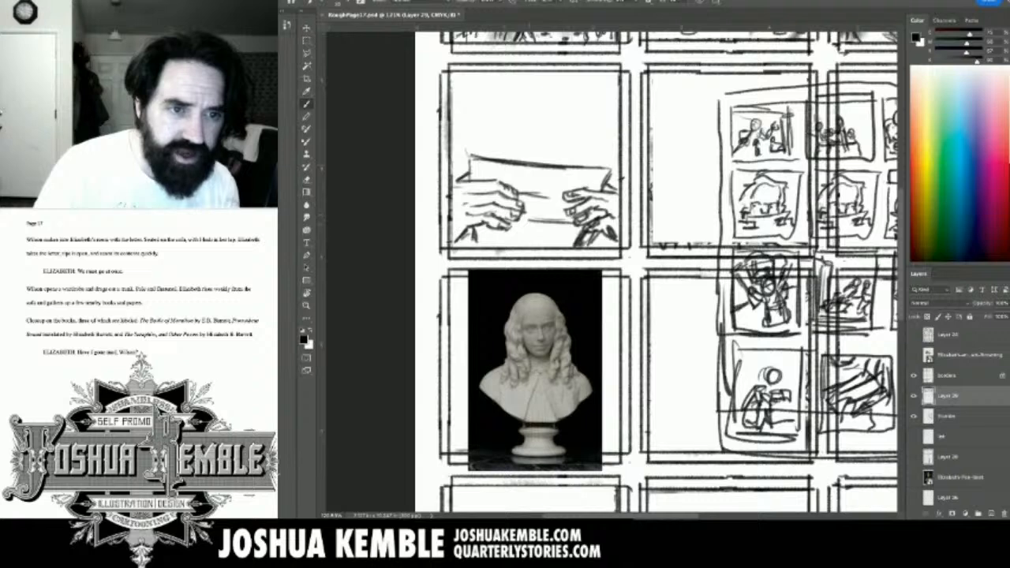
left_click_drag(471, 231, 465, 241)
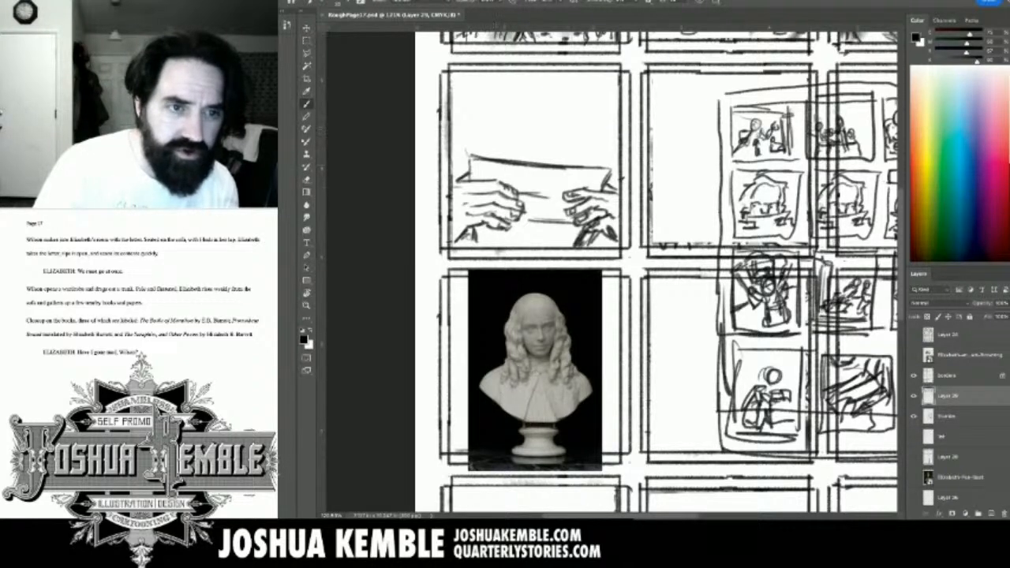
Draw the woman's eyebrows, wide eyes and nose peering over the top edge of the letter.
left_click_drag(495, 121, 585, 130)
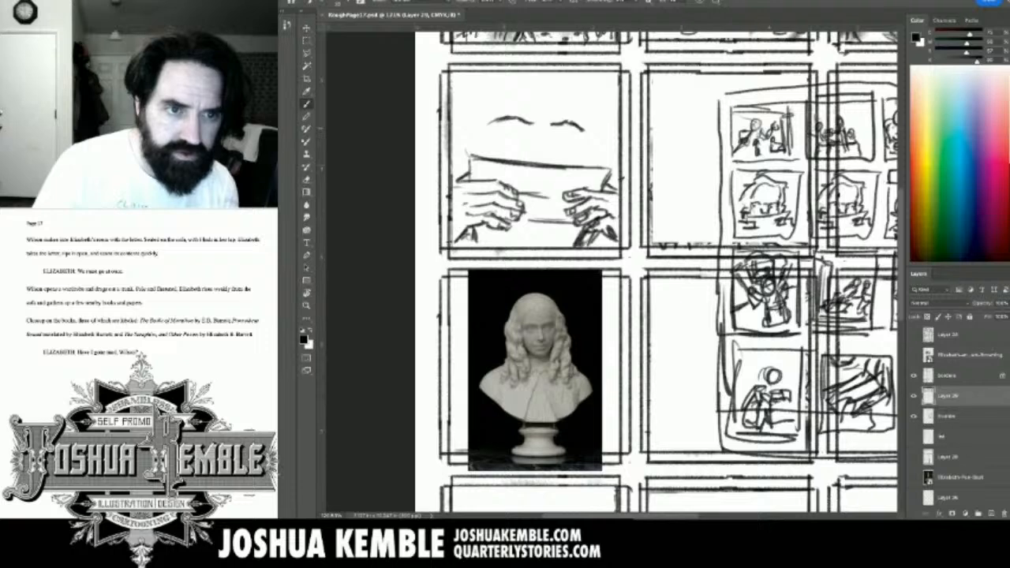
mouse_move(495, 131)
left_mouse_down()
mouse_move(525, 128)
mouse_move(506, 138)
mouse_move(514, 135)
left_mouse_up()
left_click_drag(511, 139, 579, 131)
left_click_drag(564, 134, 578, 138)
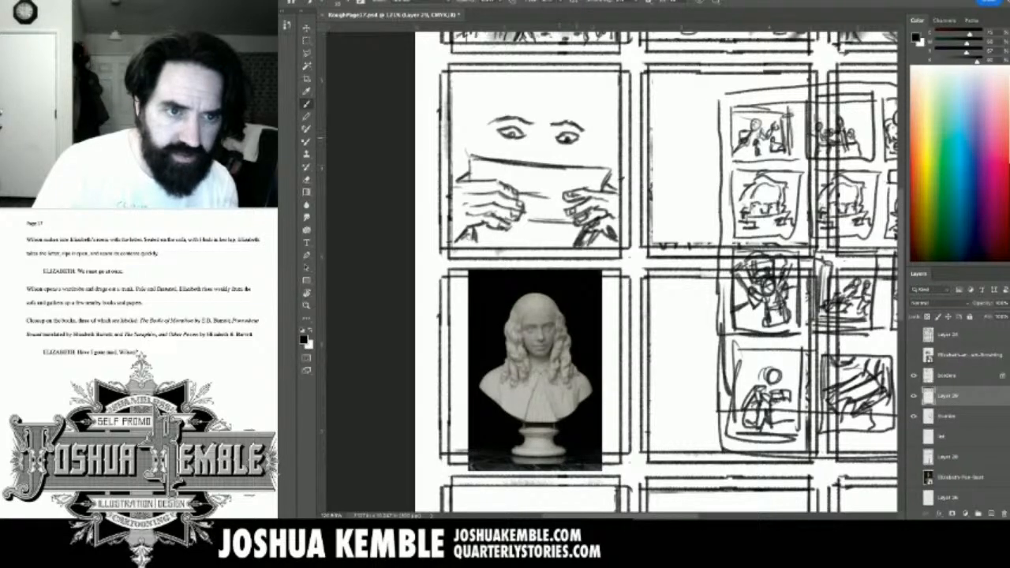
mouse_move(498, 131)
left_mouse_down()
mouse_move(516, 126)
mouse_move(552, 145)
mouse_move(544, 156)
mouse_move(519, 155)
mouse_move(523, 163)
left_mouse_up()
left_click_drag(539, 162, 543, 163)
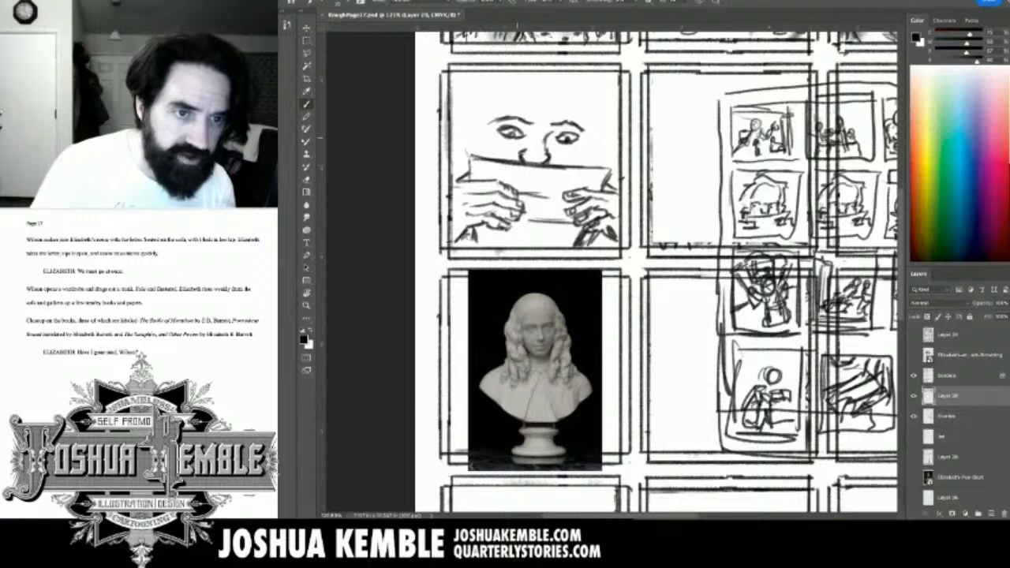
Erase and redraw the pupils to adjust the woman's gaze, and add short crease lines beneath both eyes.
key("e")
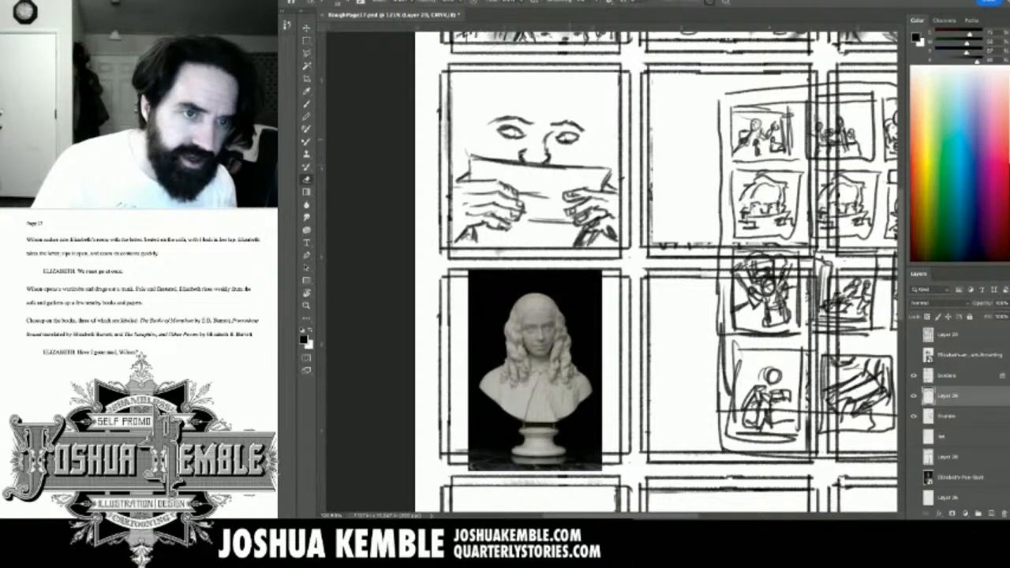
key("b")
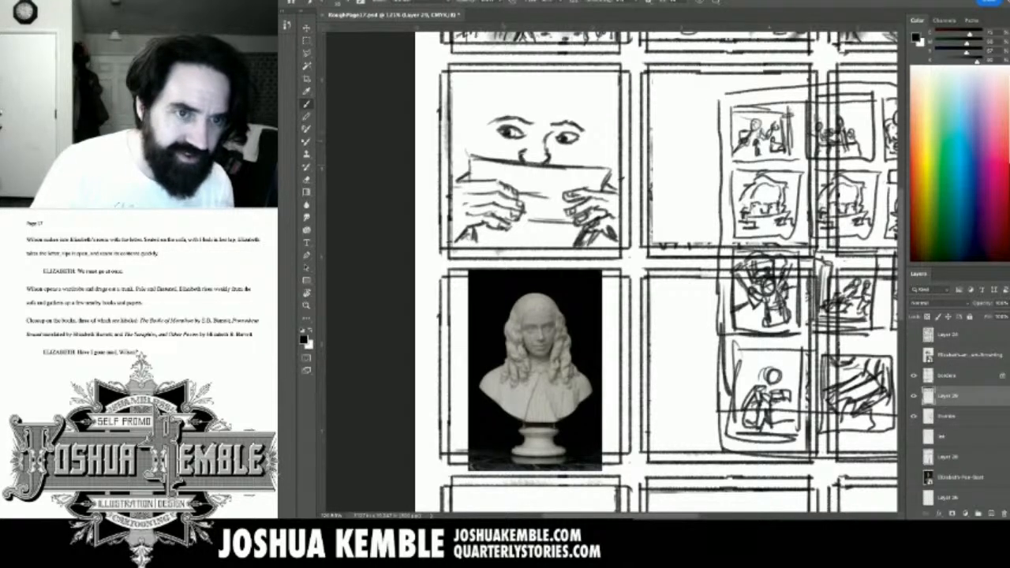
key("e")
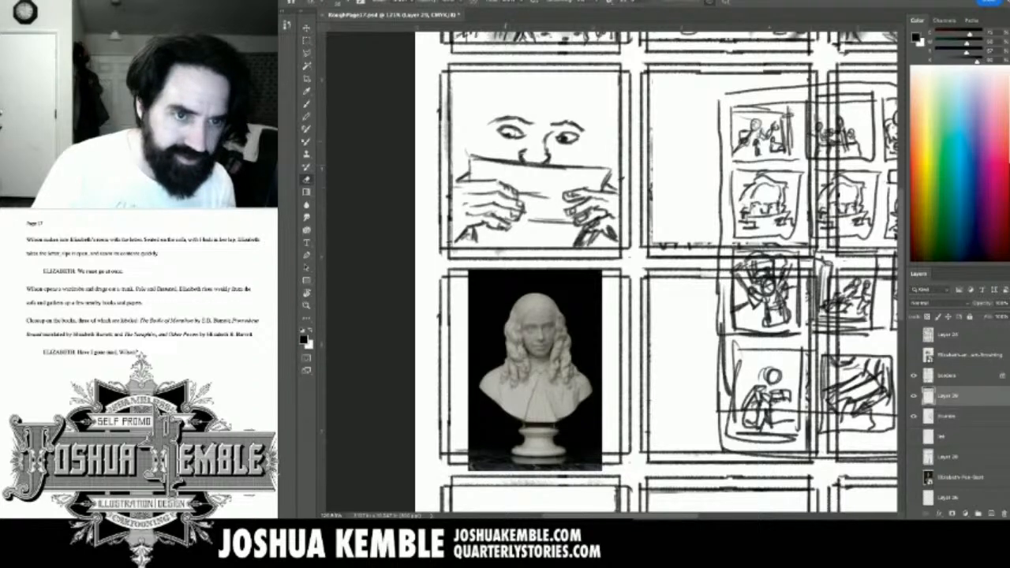
key("b")
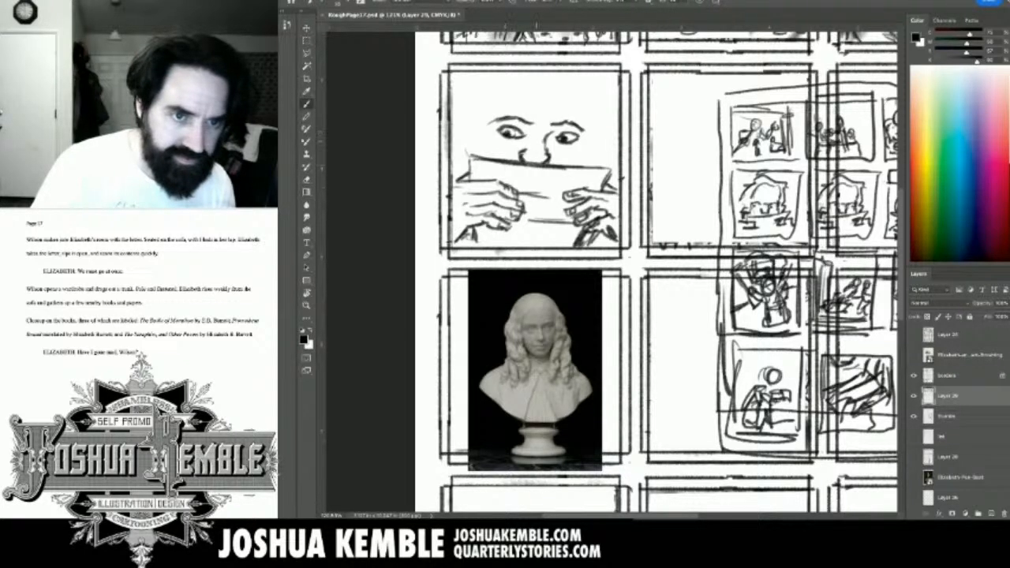
key("e")
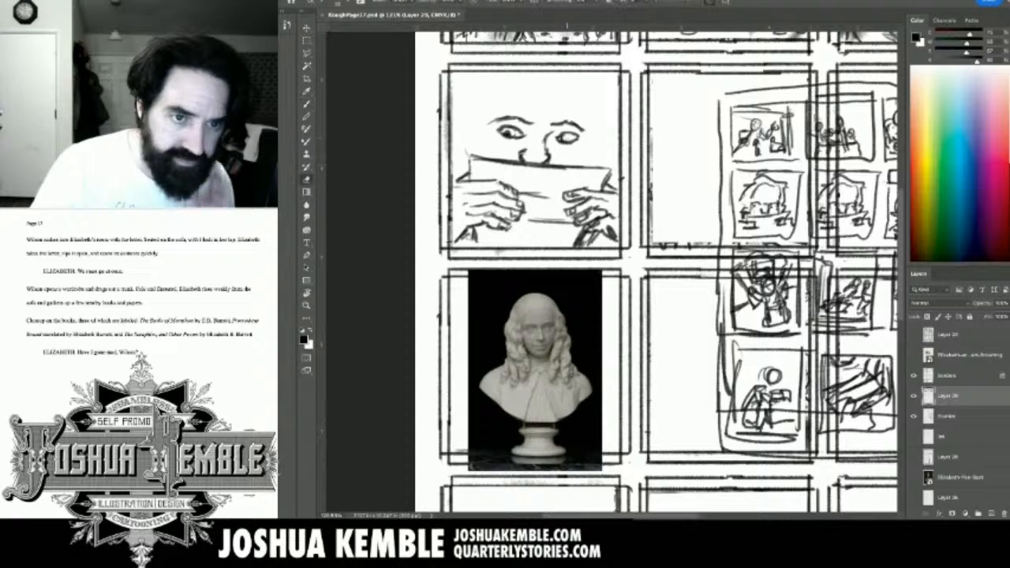
key("b")
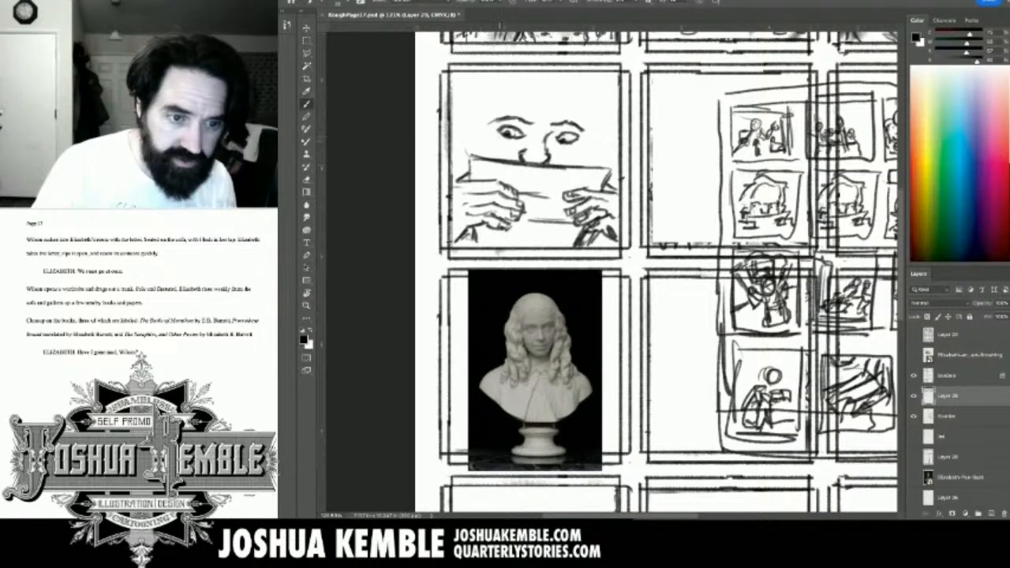
left_click_drag(498, 137, 579, 150)
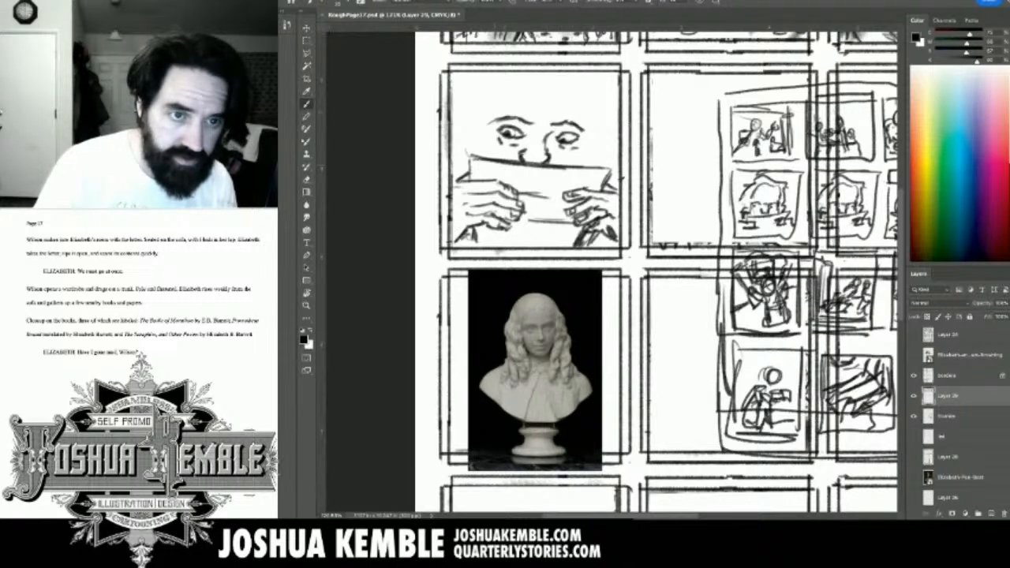
Draw the left contour of the woman's face and forehead, and add dark hair locks falling down that side to the letter.
mouse_move(511, 94)
left_mouse_down()
mouse_move(504, 108)
mouse_move(542, 78)
mouse_move(517, 84)
mouse_move(487, 125)
mouse_move(483, 158)
mouse_move(449, 172)
left_mouse_up()
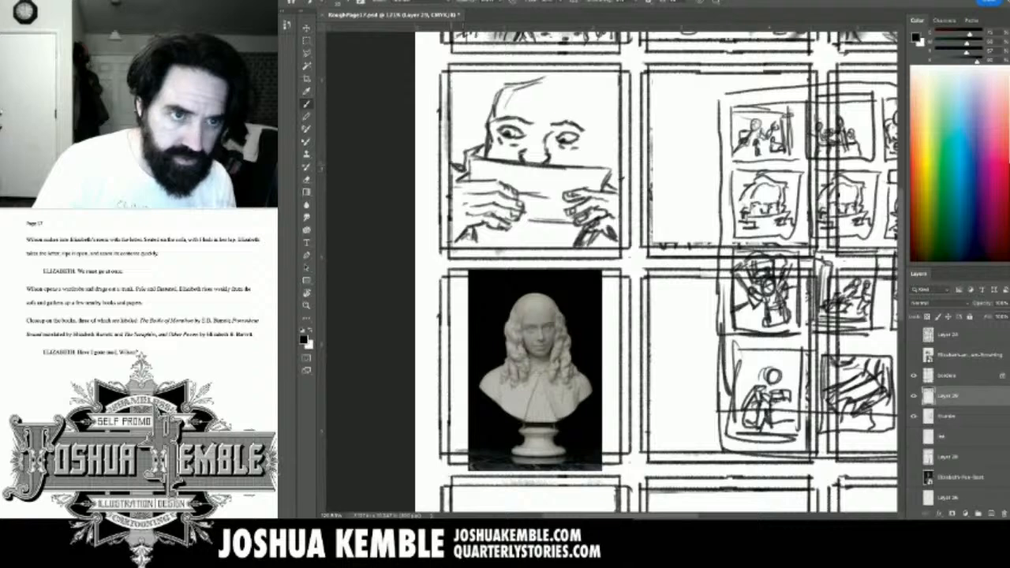
mouse_move(476, 138)
left_mouse_down()
mouse_move(455, 163)
mouse_move(455, 150)
left_mouse_up()
left_click_drag(486, 111, 466, 138)
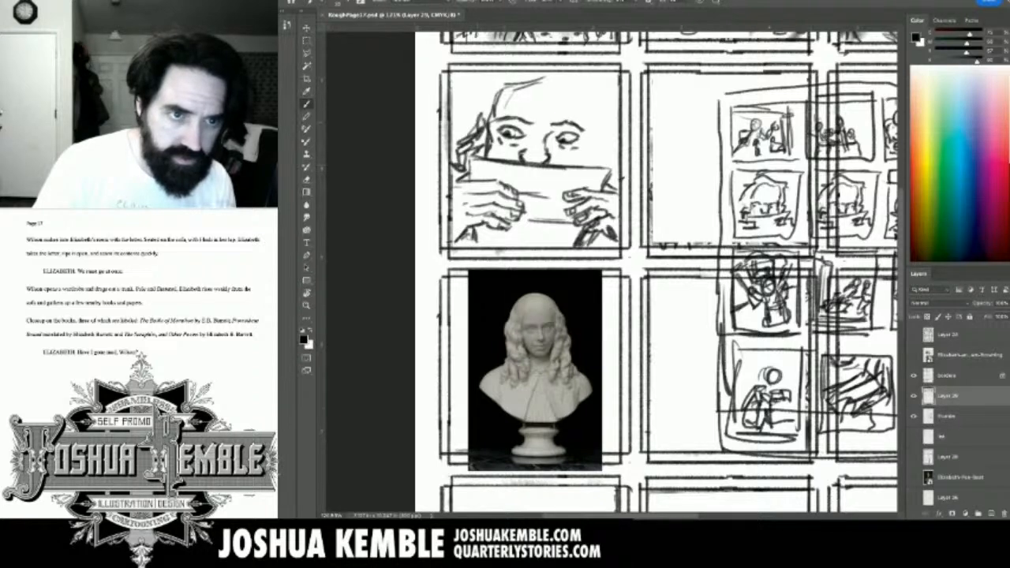
mouse_move(489, 92)
left_mouse_down()
mouse_move(449, 137)
mouse_move(478, 107)
left_mouse_up()
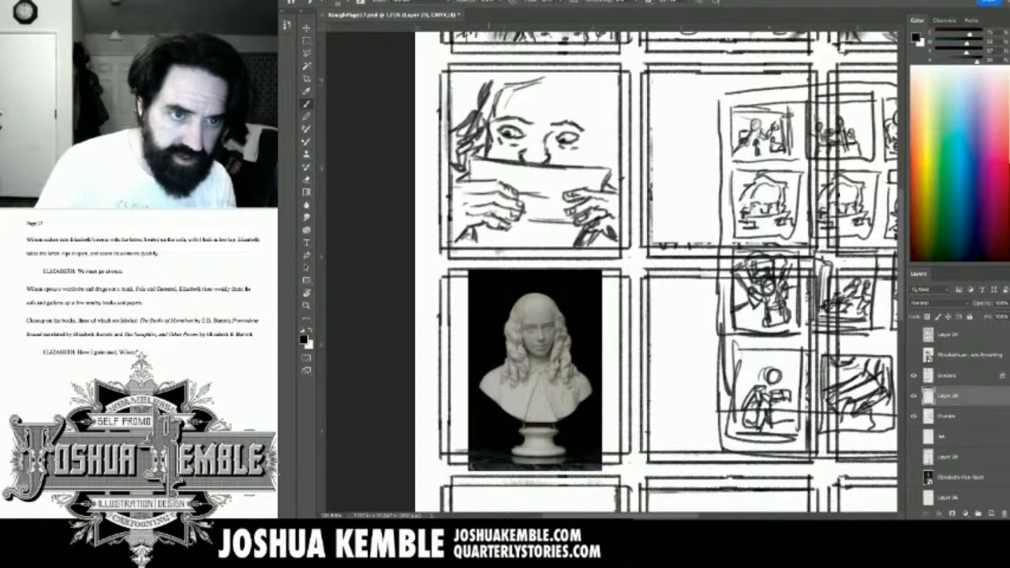
left_click_drag(500, 75, 481, 125)
left_click_drag(484, 133, 474, 155)
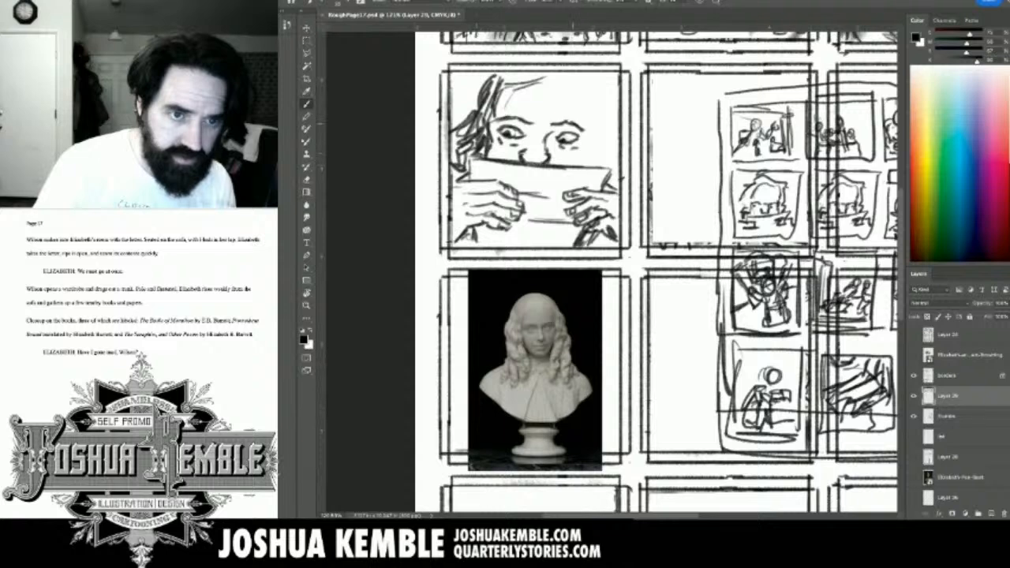
Complete the woman's hair down the right side and over the crown with light shading on the face, and save the page.
left_click_drag(586, 94, 589, 163)
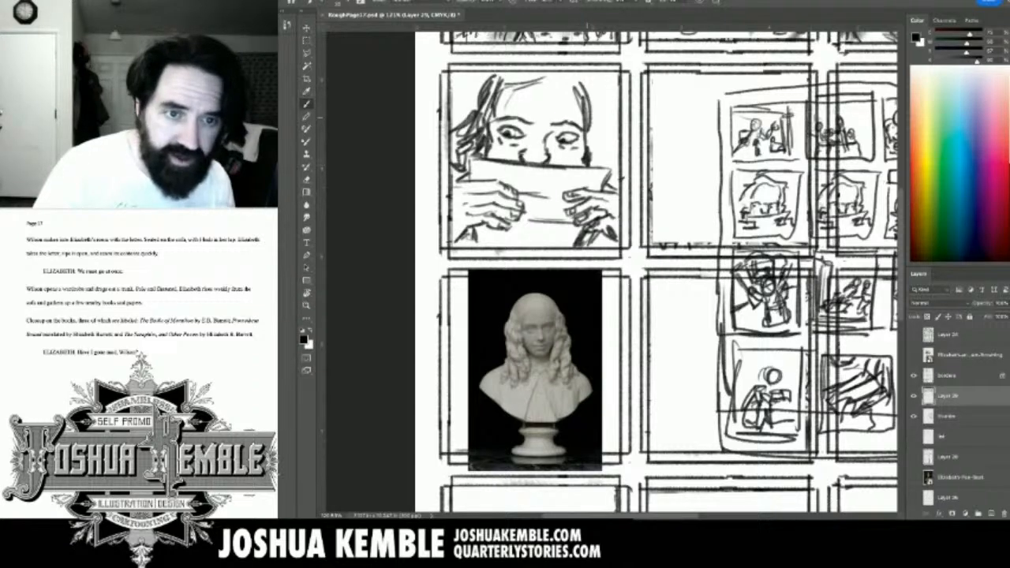
key("ctrl+s")
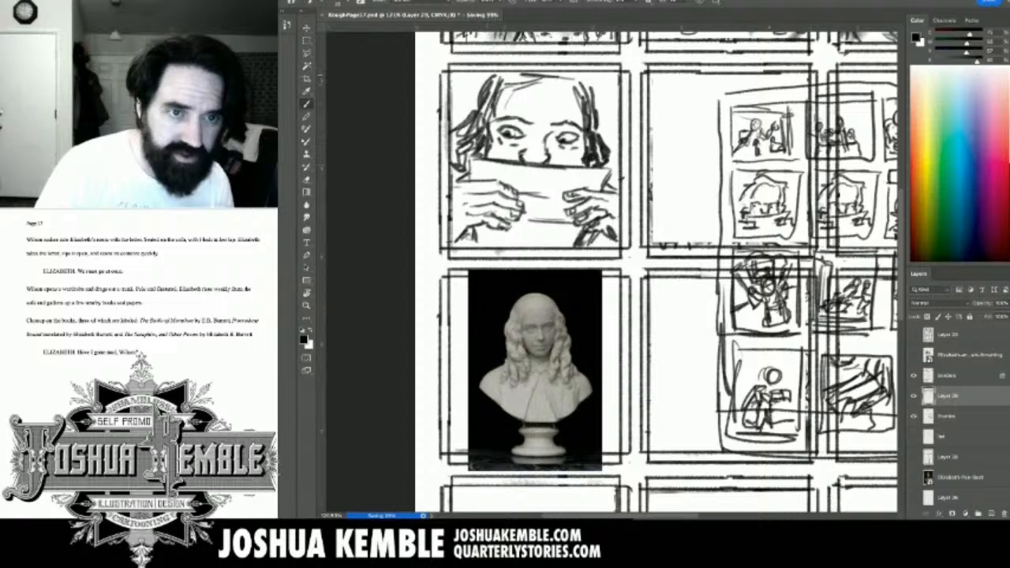
mouse_move(539, 75)
left_mouse_down()
mouse_move(570, 78)
mouse_move(580, 96)
left_mouse_up()
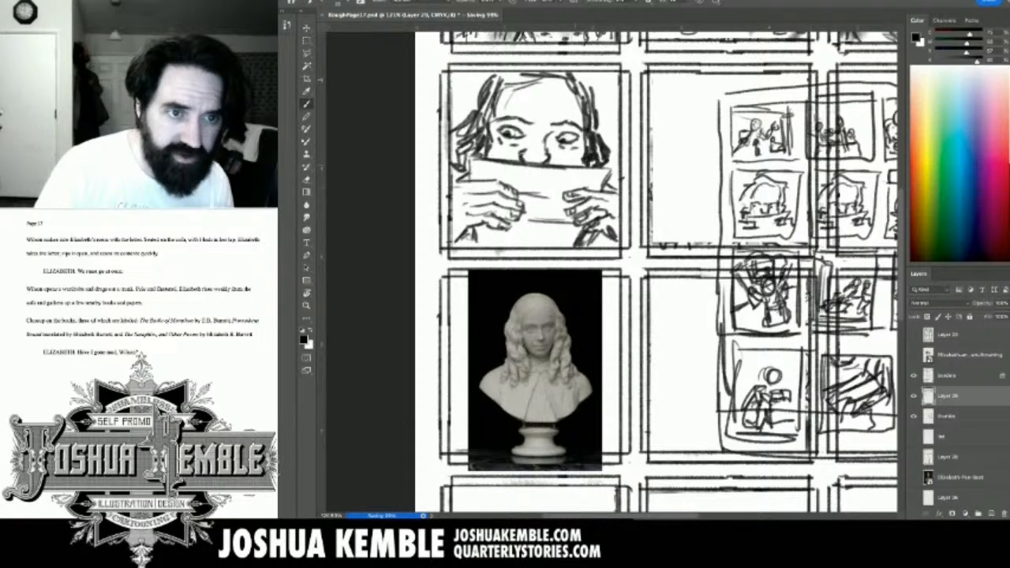
mouse_move(498, 82)
left_mouse_down()
mouse_move(569, 76)
mouse_move(535, 74)
mouse_move(472, 96)
mouse_move(469, 112)
left_mouse_up()
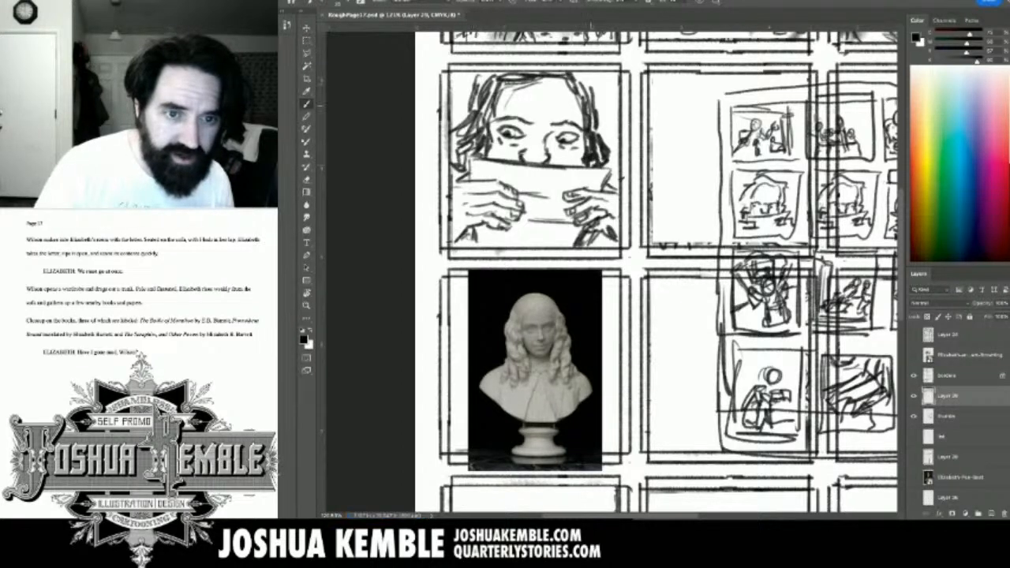
left_click_drag(589, 99, 616, 182)
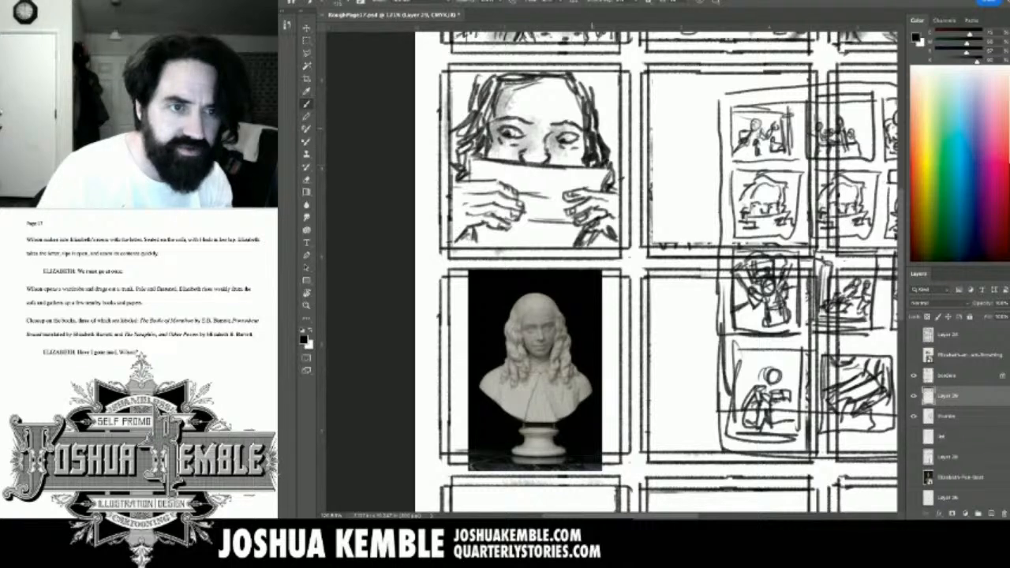
Shade the background on both sides of the woman's hair in the first portrait panel with soft grey brush strokes.
left_click_drag(494, 82, 467, 149)
mouse_move(474, 84)
left_mouse_down()
mouse_move(452, 122)
mouse_move(450, 93)
left_mouse_up()
mouse_move(610, 73)
left_mouse_down()
mouse_move(571, 98)
mouse_move(583, 128)
left_mouse_up()
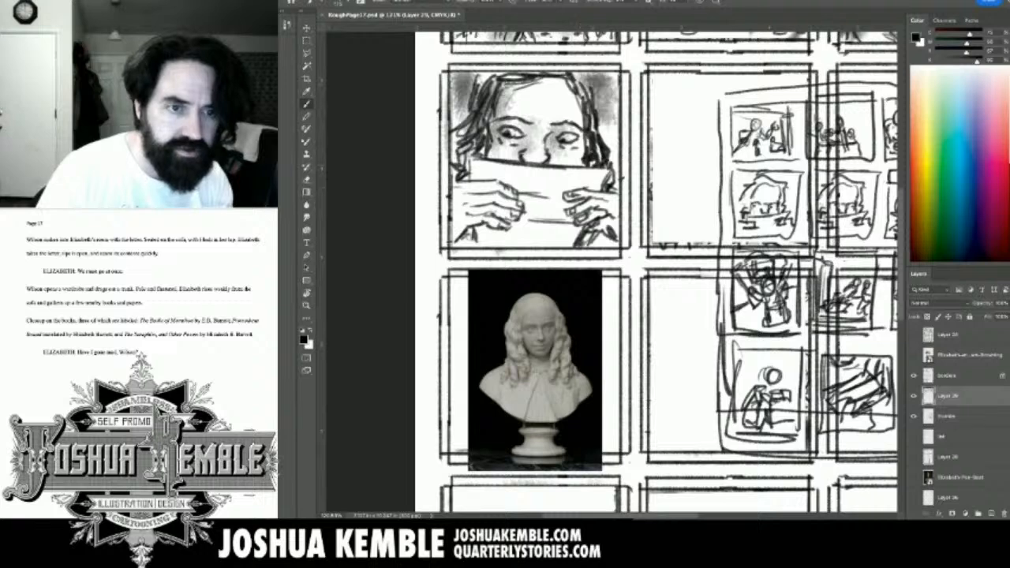
left_click_drag(618, 99, 597, 158)
Add grey tone to the letter, hands, sleeves and side of the face in the first portrait panel.
mouse_move(508, 162)
left_mouse_down()
mouse_move(475, 189)
mouse_move(459, 245)
left_mouse_up()
mouse_move(511, 223)
left_mouse_down()
mouse_move(461, 251)
mouse_move(494, 244)
left_mouse_up()
mouse_move(587, 196)
left_mouse_down()
mouse_move(556, 220)
mouse_move(564, 254)
mouse_move(600, 219)
left_mouse_up()
left_click_drag(566, 154, 553, 164)
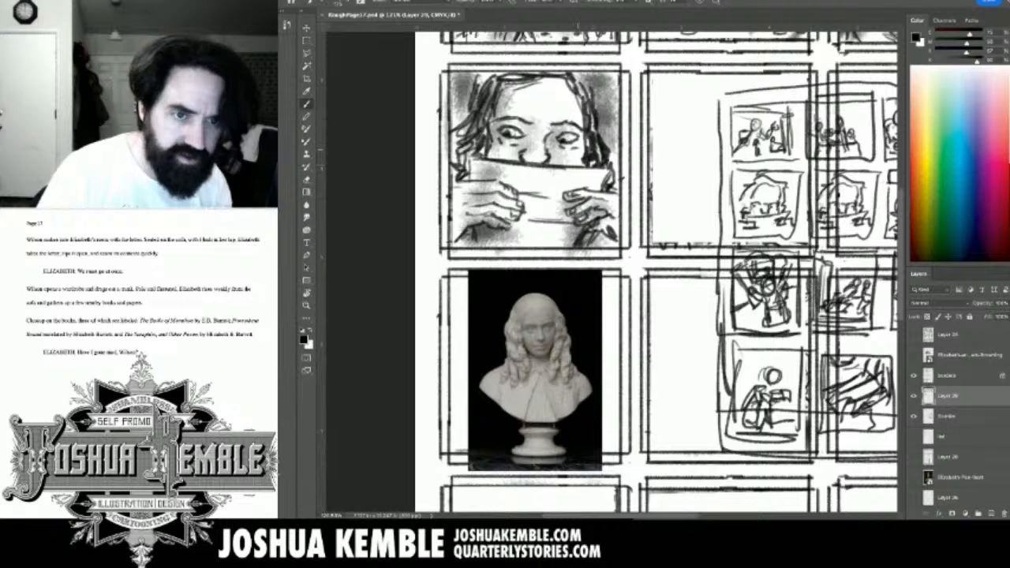
left_click_drag(585, 153, 581, 165)
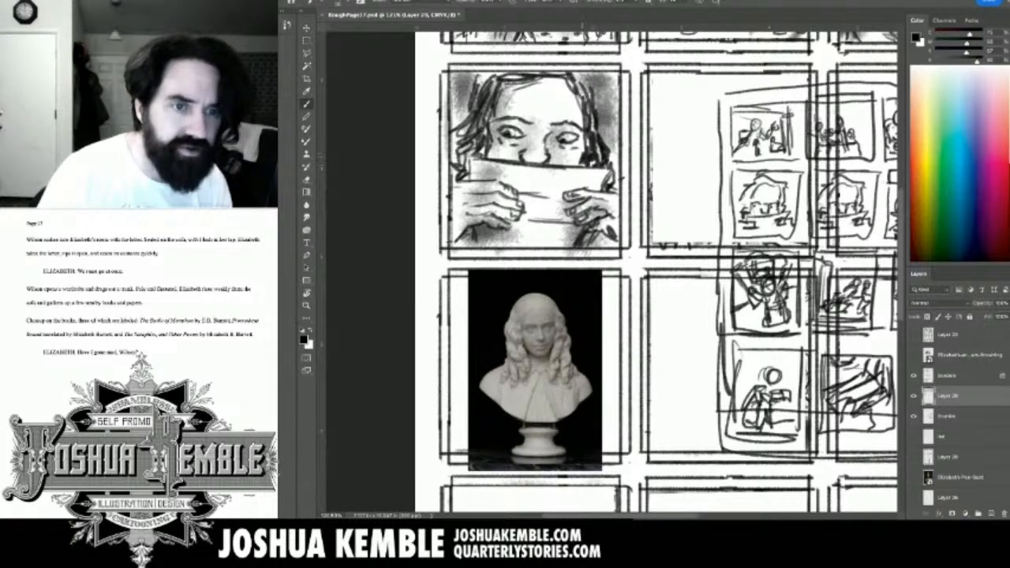
left_click_drag(646, 272, 623, 280)
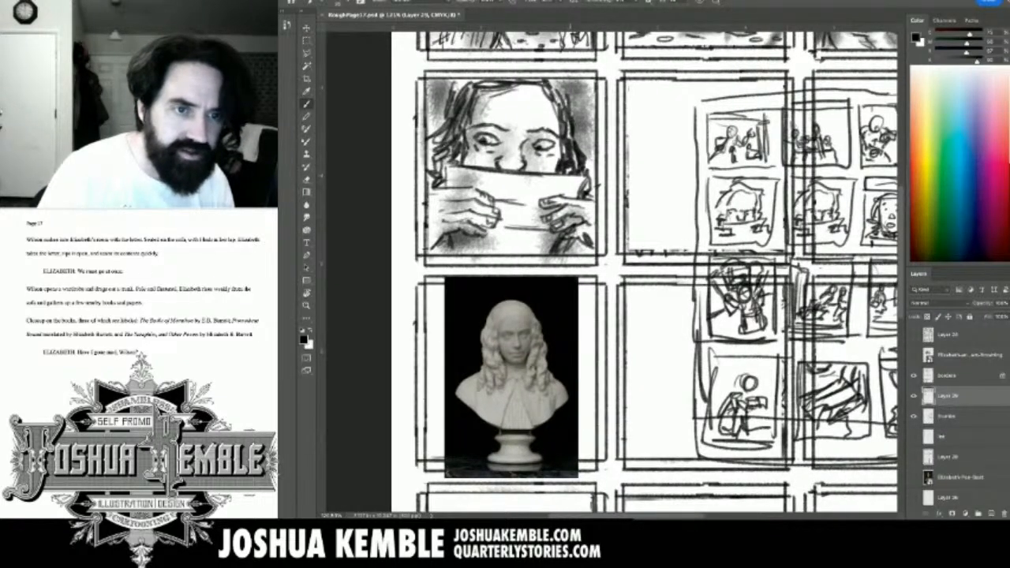
left_click_drag(464, 115, 463, 170)
Select the finished portrait drawing and duplicate it into the second panel of the same row, aligned with the border.
left_click_drag(647, 272, 554, 277)
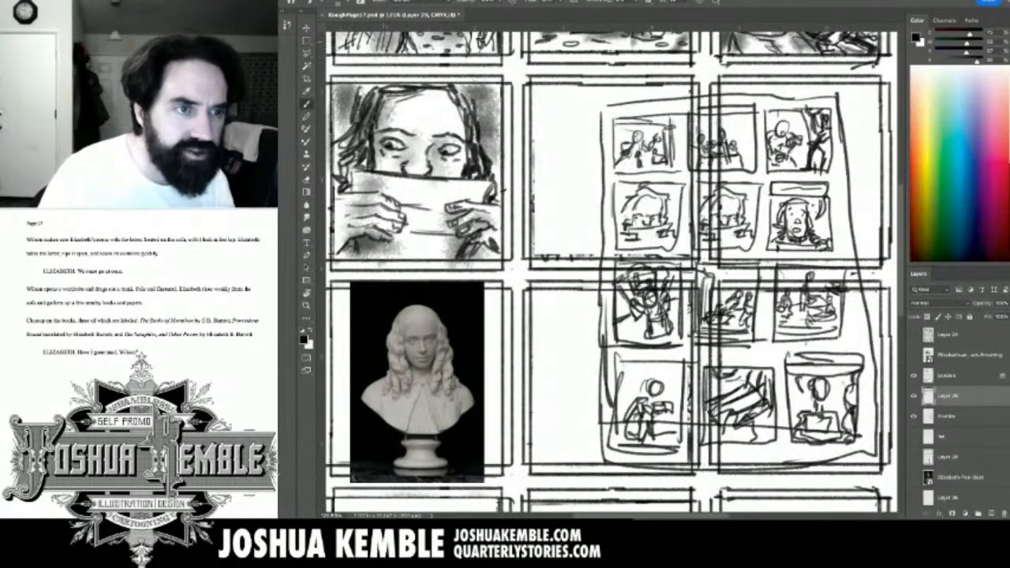
key("v")
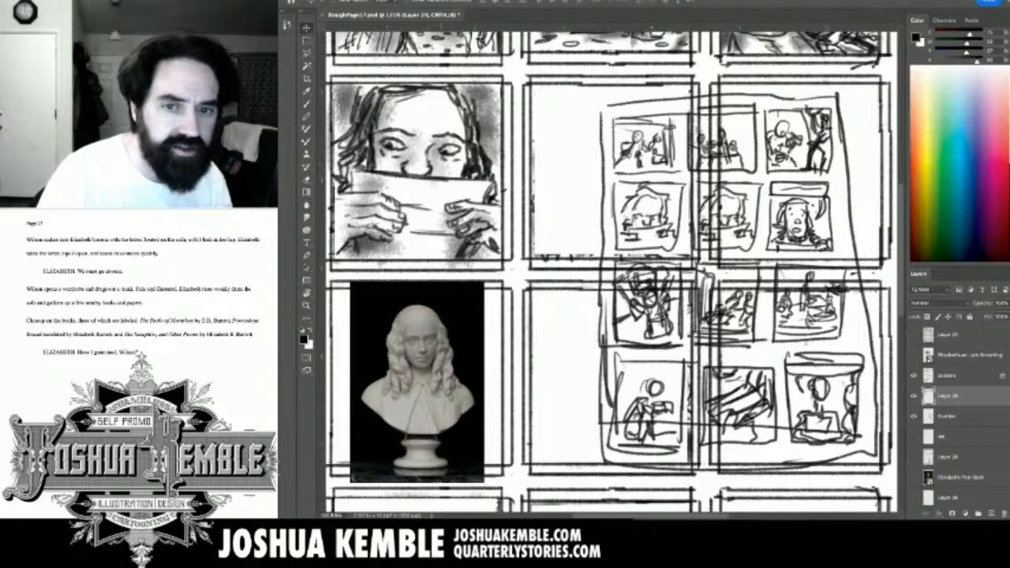
key("m")
left_click_drag(608, 275, 644, 265)
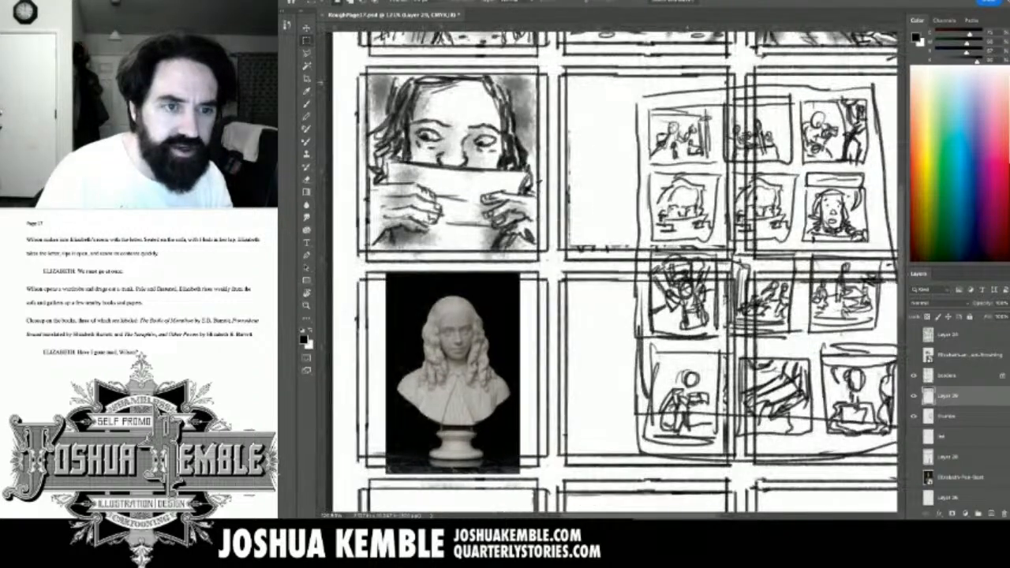
left_click_drag(349, 67, 558, 269)
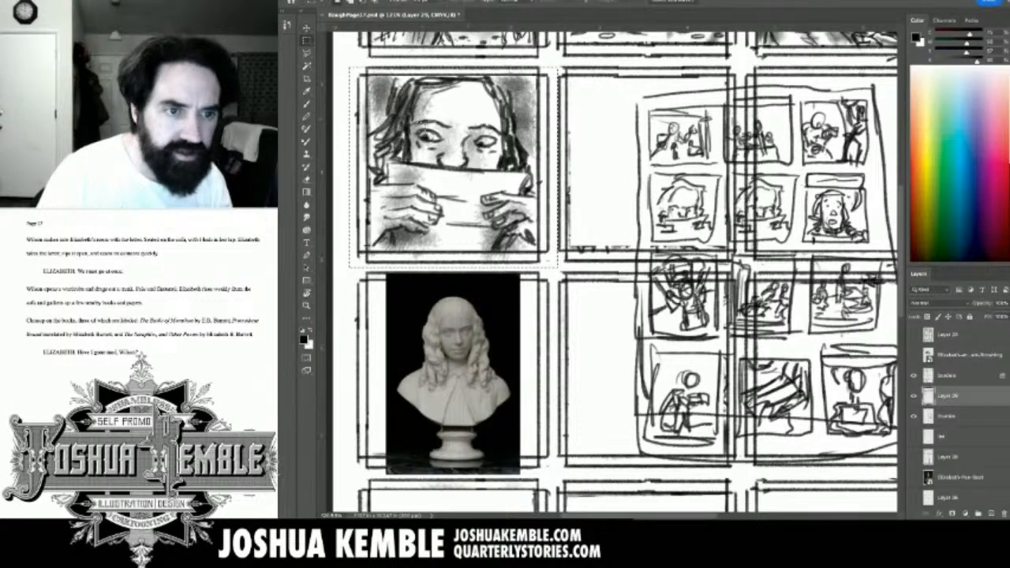
key("v")
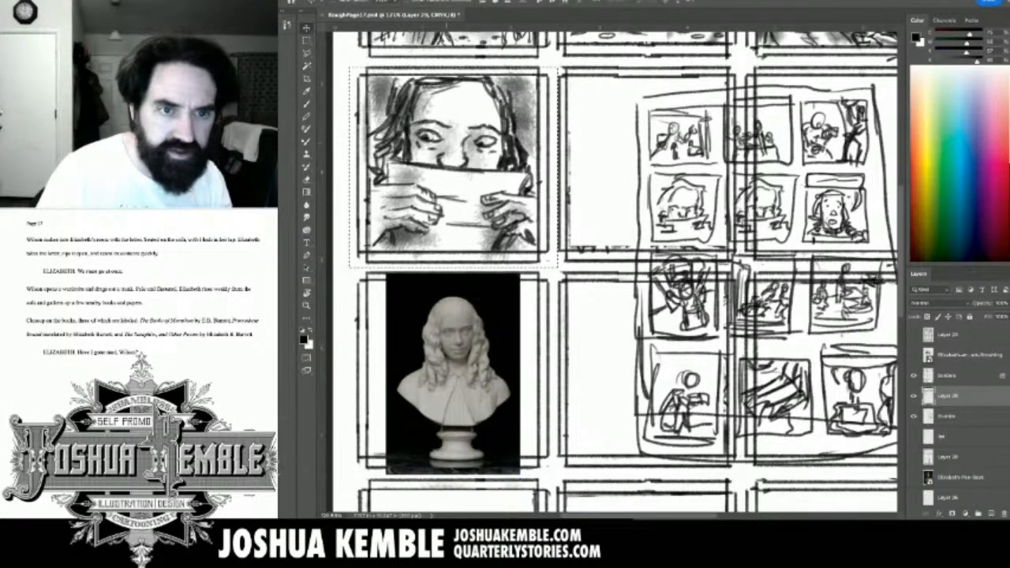
left_click_drag(454, 166, 664, 167)
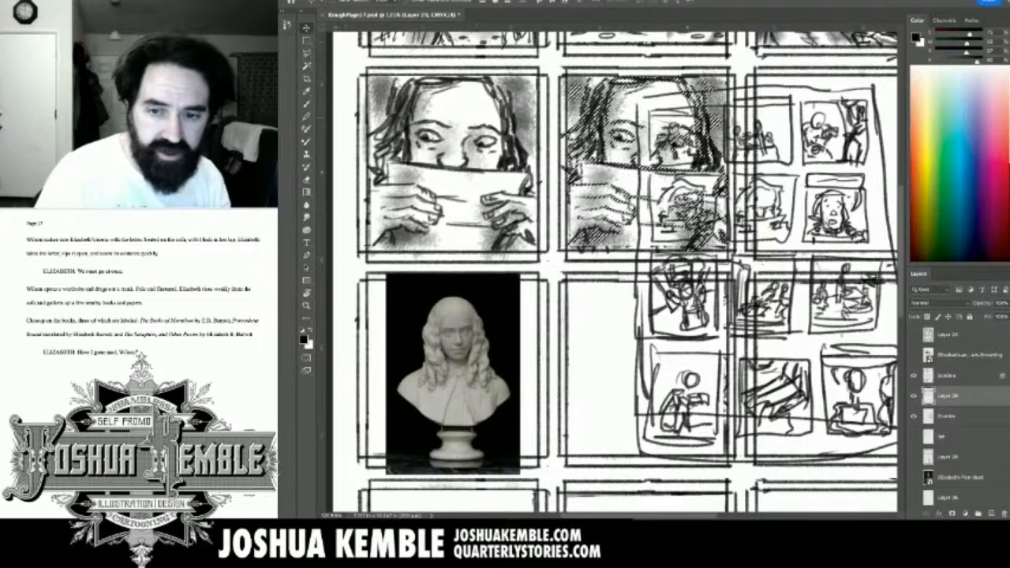
key("m")
key("super+d")
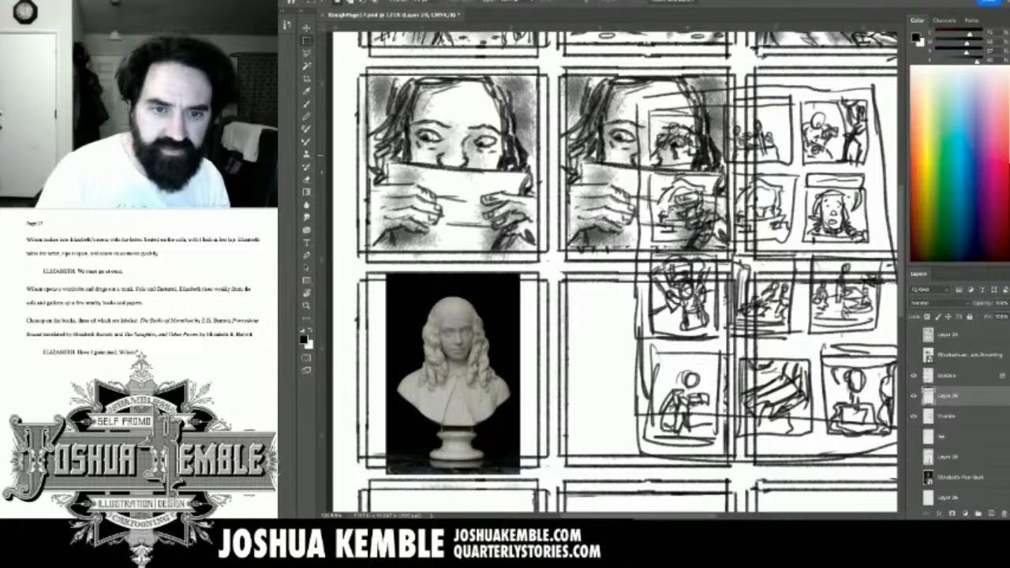
Move the thumbnail layout sketch down so that it clears the portrait row's second and third panels.
left_click_drag(631, 276, 541, 252)
left_click(947, 415)
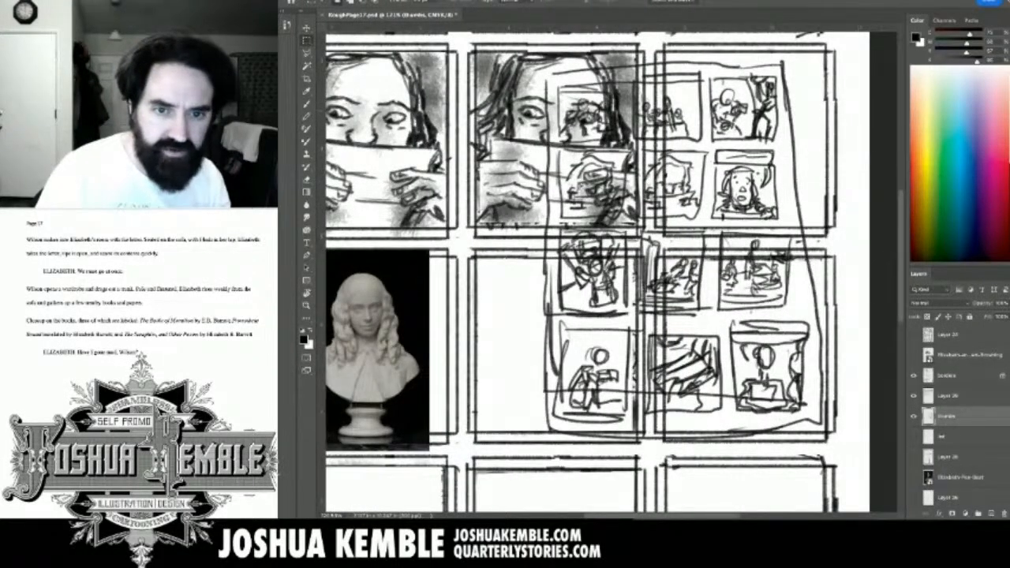
key("v")
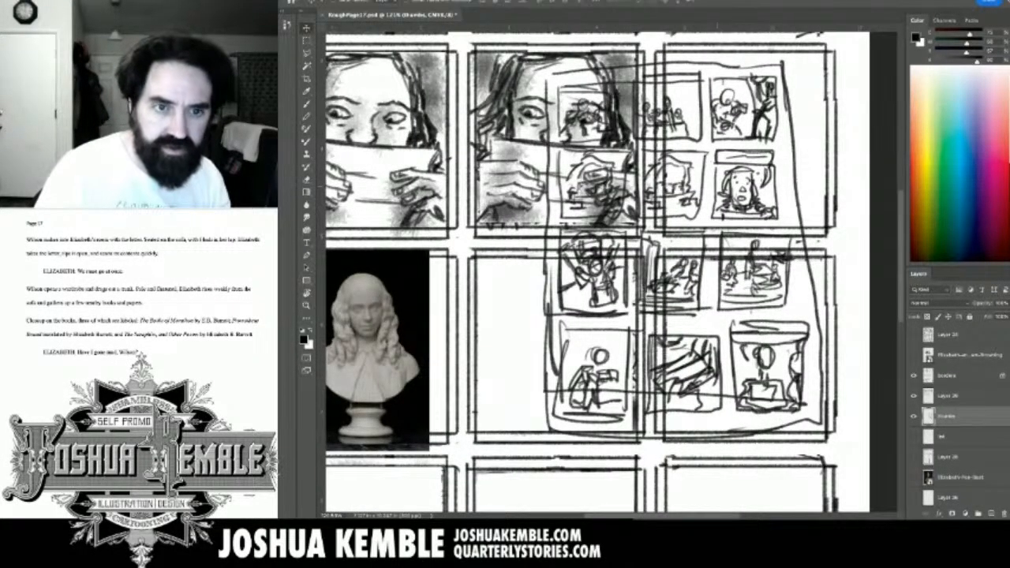
left_click_drag(671, 237, 630, 426)
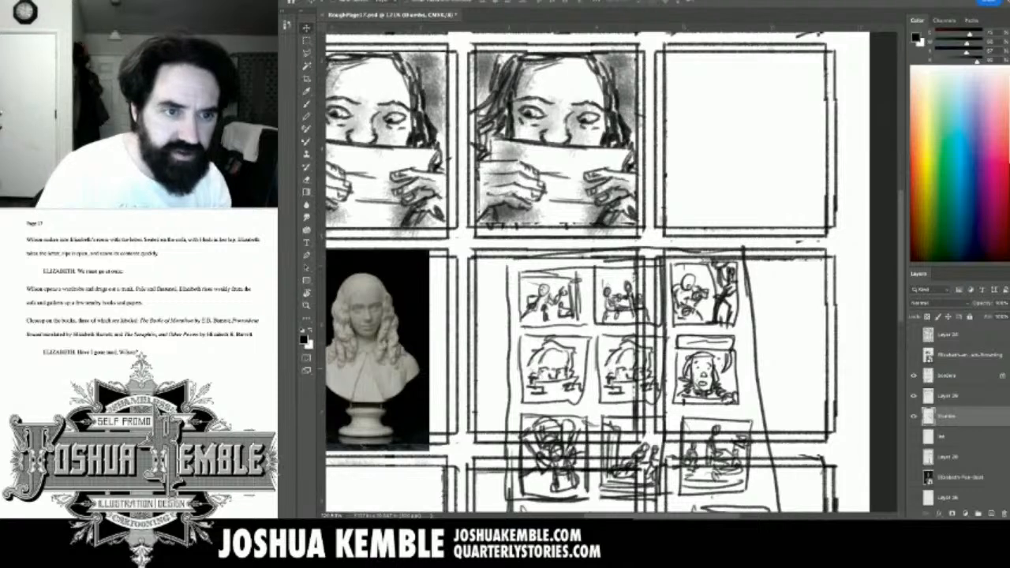
left_click_drag(631, 268, 571, 297)
Erase the pupils of the copied face on the drawing layer and redraw them with a shifted gaze.
key("e")
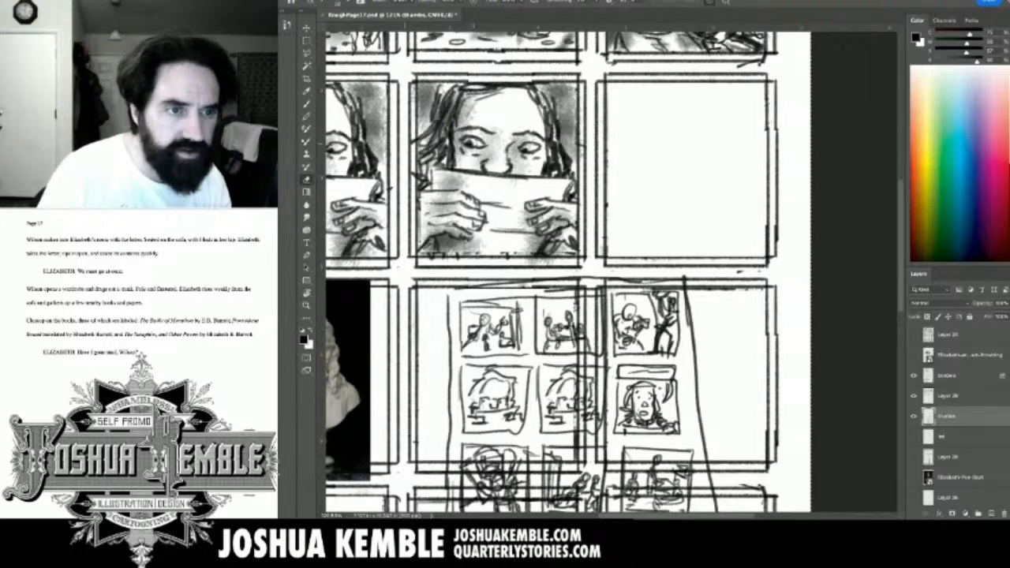
key("m")
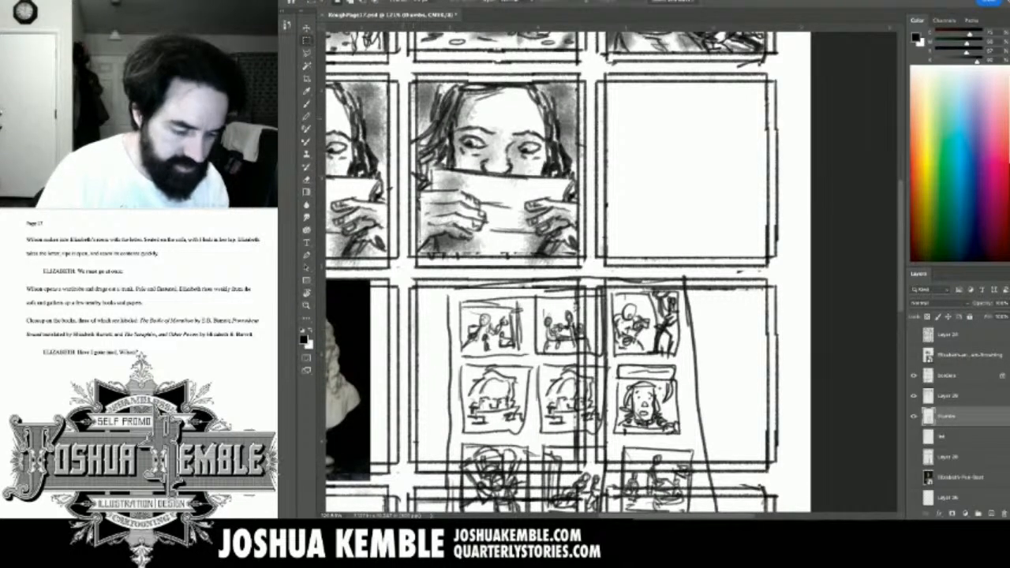
key("a")
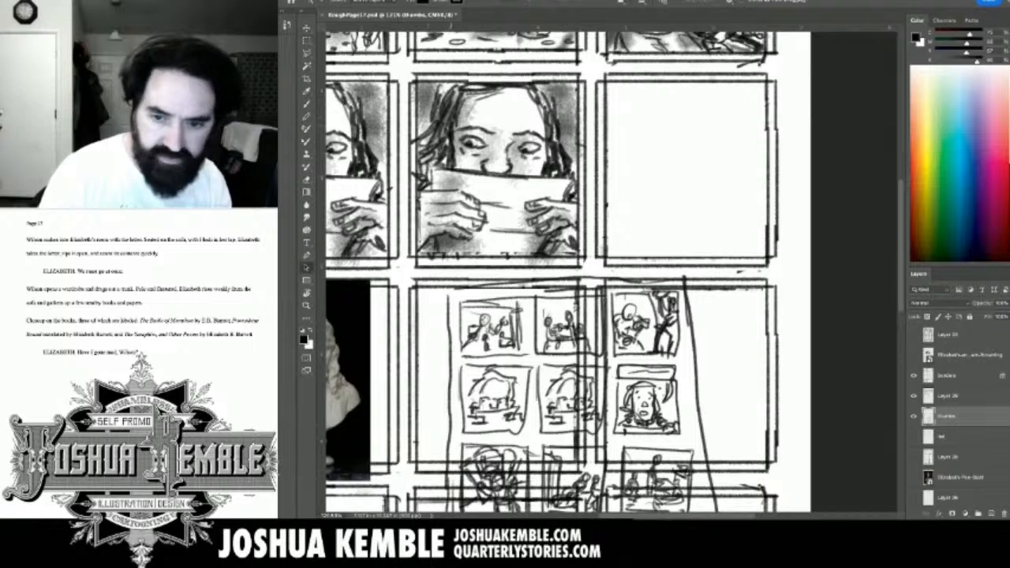
key("e")
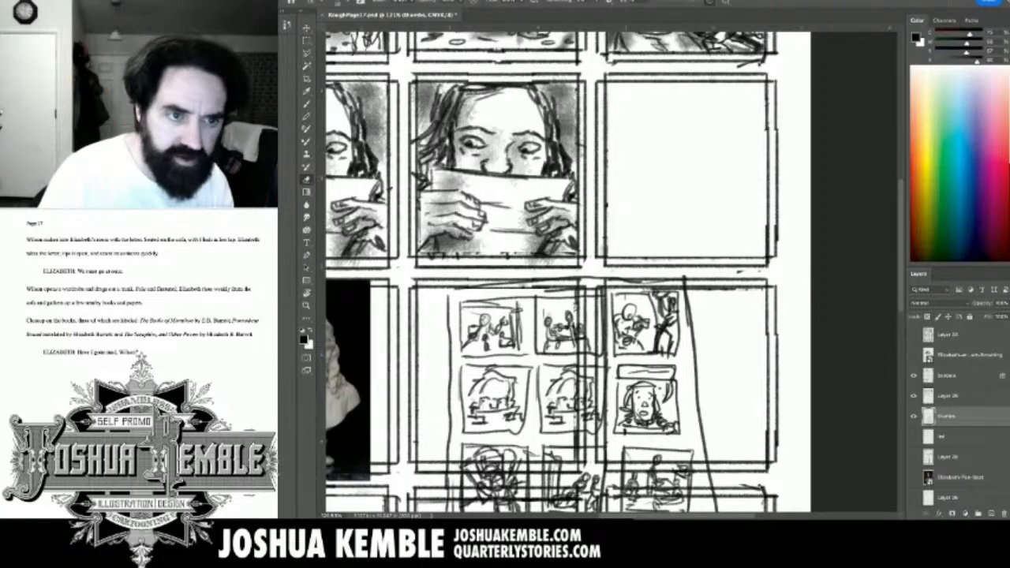
left_click(948, 396)
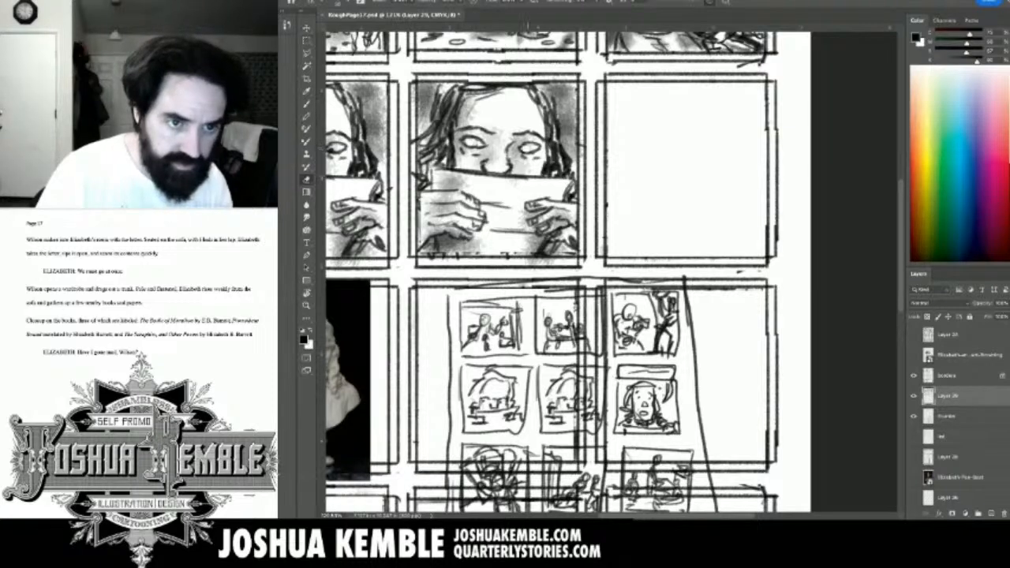
key("b")
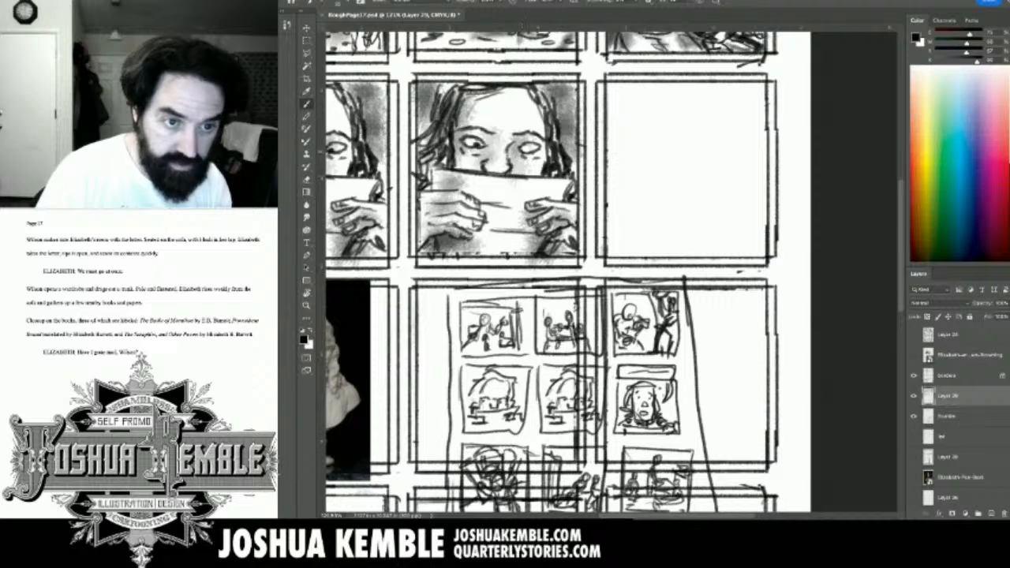
left_click_drag(531, 146, 536, 150)
Erase the copied face's frowning eyebrows and redraw them raised in a worried expression.
key("e")
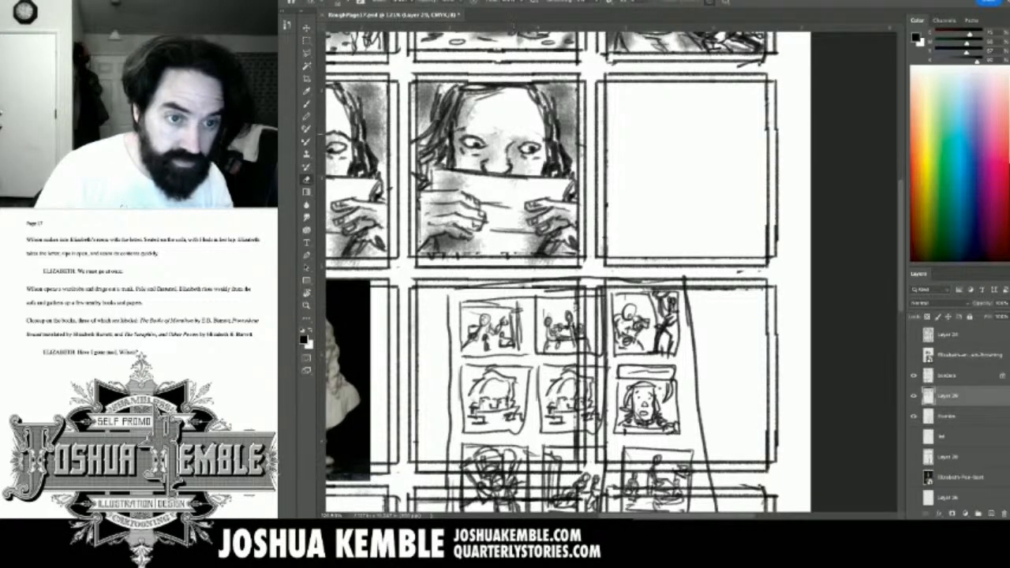
key("b")
mouse_move(461, 127)
left_mouse_down()
mouse_move(535, 132)
mouse_move(545, 141)
mouse_move(511, 144)
mouse_move(591, 173)
left_mouse_up()
key("ctrl+z")
key("ctrl+z")
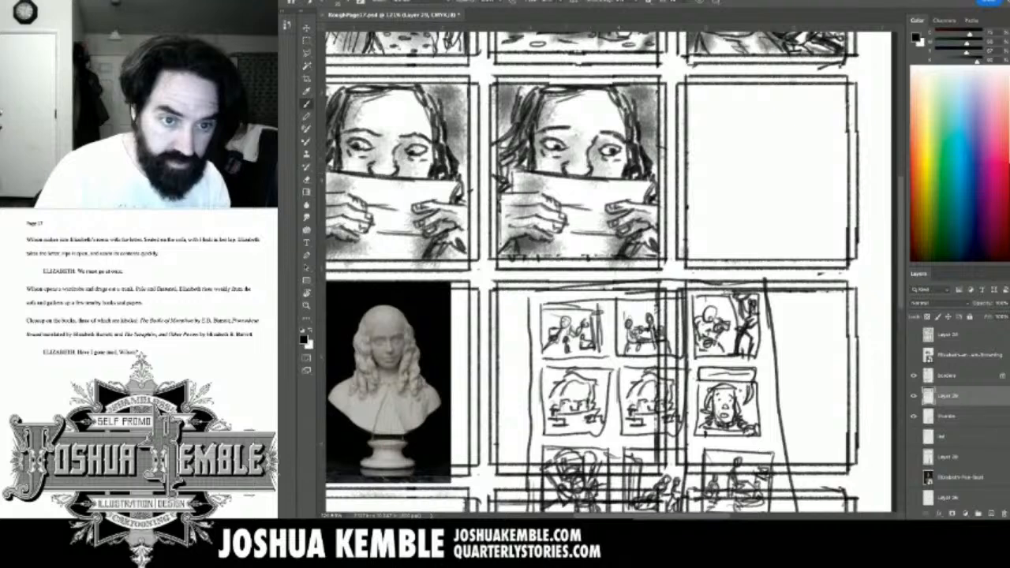
key("e")
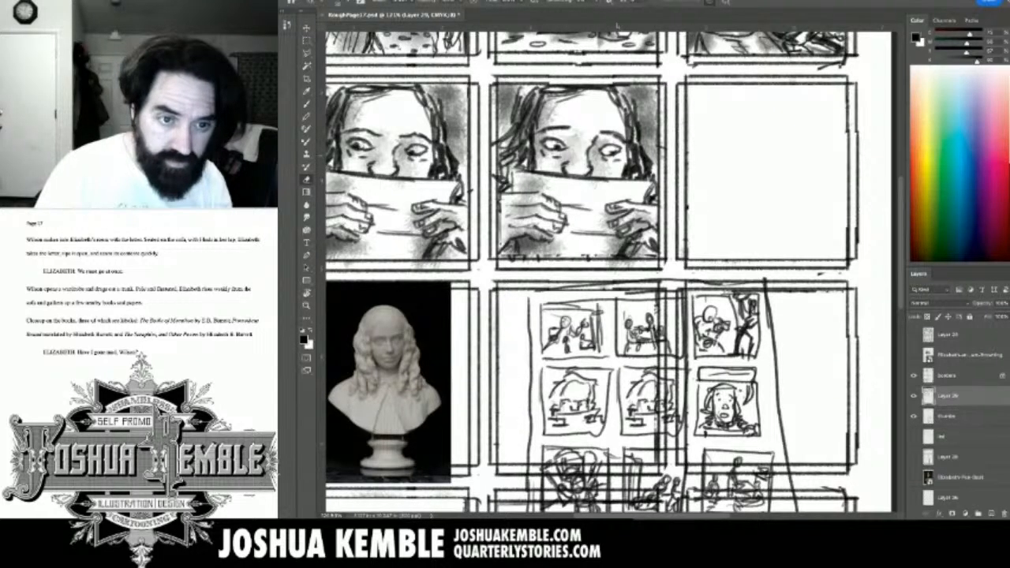
key("b")
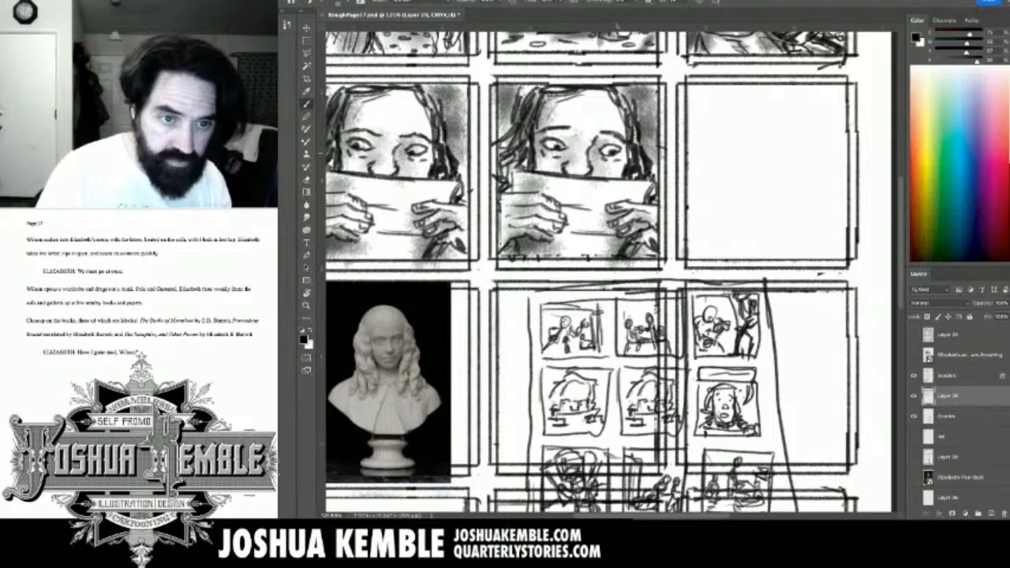
Clear the stray shading from the gutters below and beside the two portrait panels, and save the file.
left_click_drag(694, 276, 539, 273)
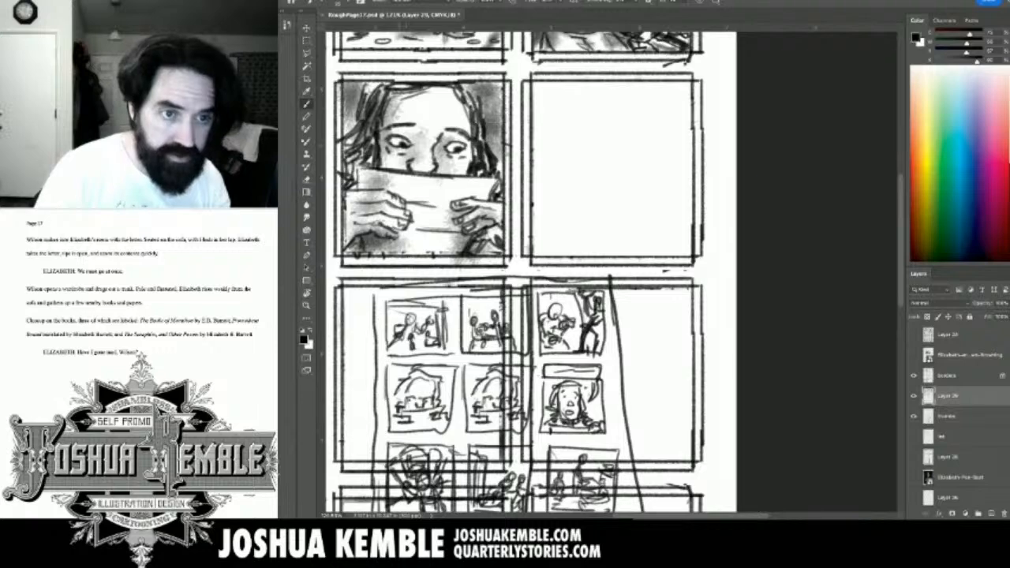
left_click_drag(600, 276, 673, 313)
left_click_drag(505, 276, 676, 260)
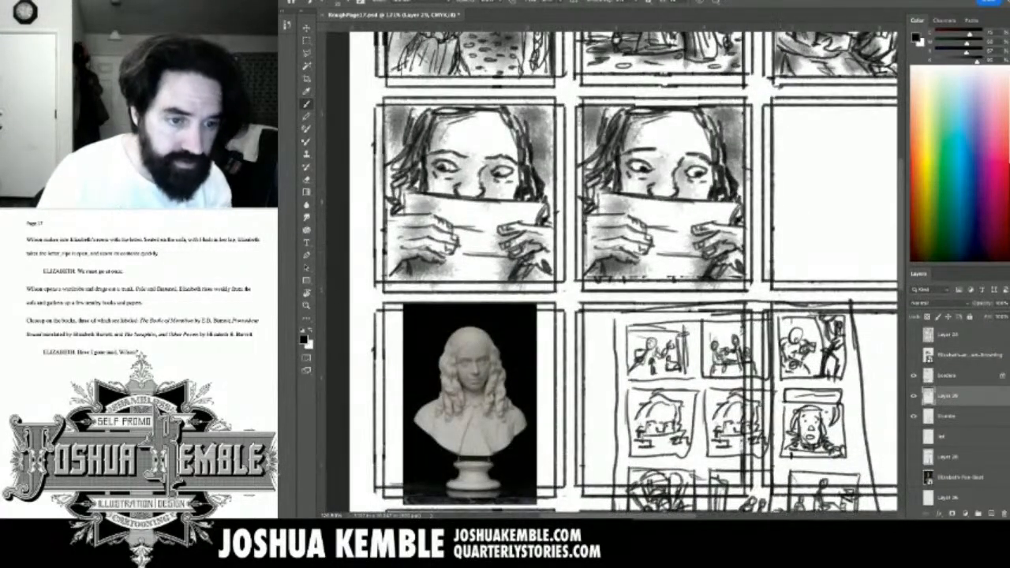
key("m")
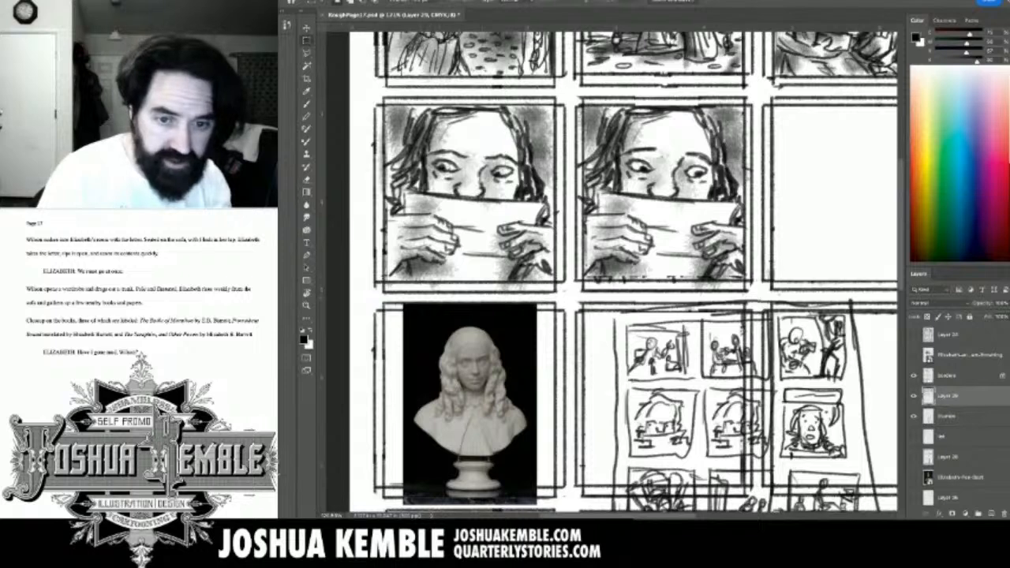
left_click_drag(380, 283, 762, 313)
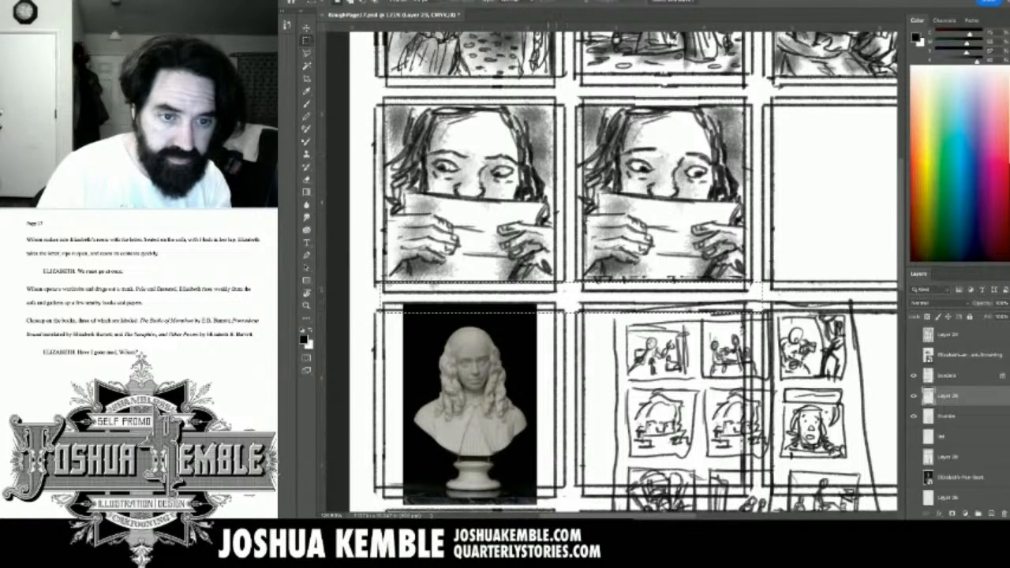
mouse_move(555, 99)
left_mouse_down()
mouse_move(582, 146)
mouse_move(583, 301)
left_mouse_up()
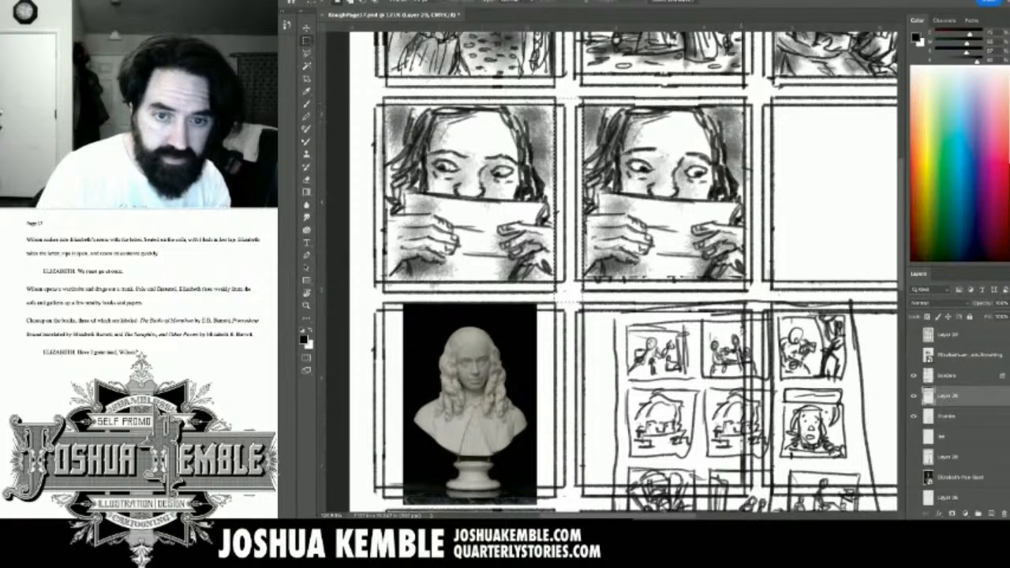
left_click_drag(745, 101, 784, 298)
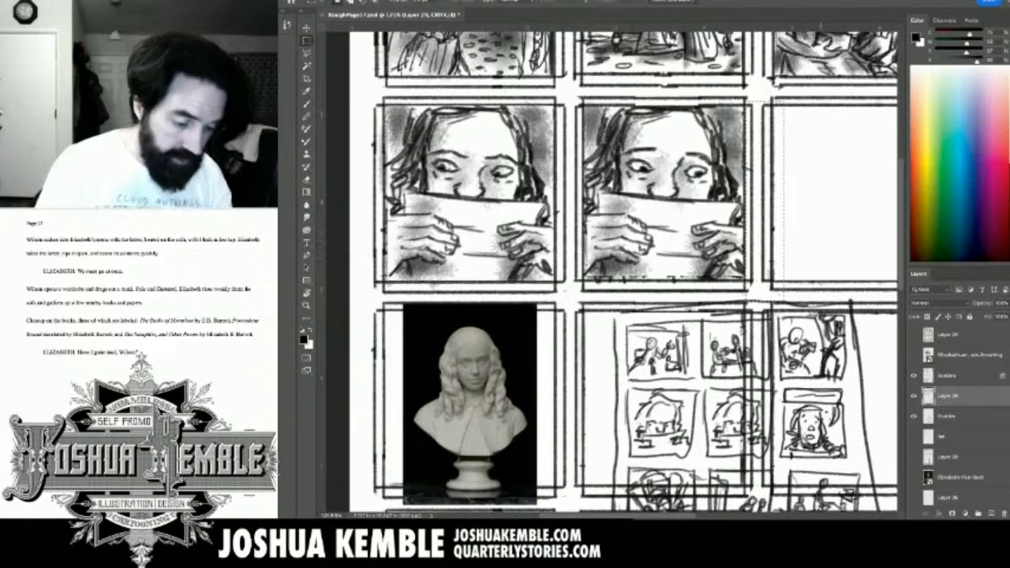
key("ctrl+d")
left_click_drag(806, 197, 742, 246)
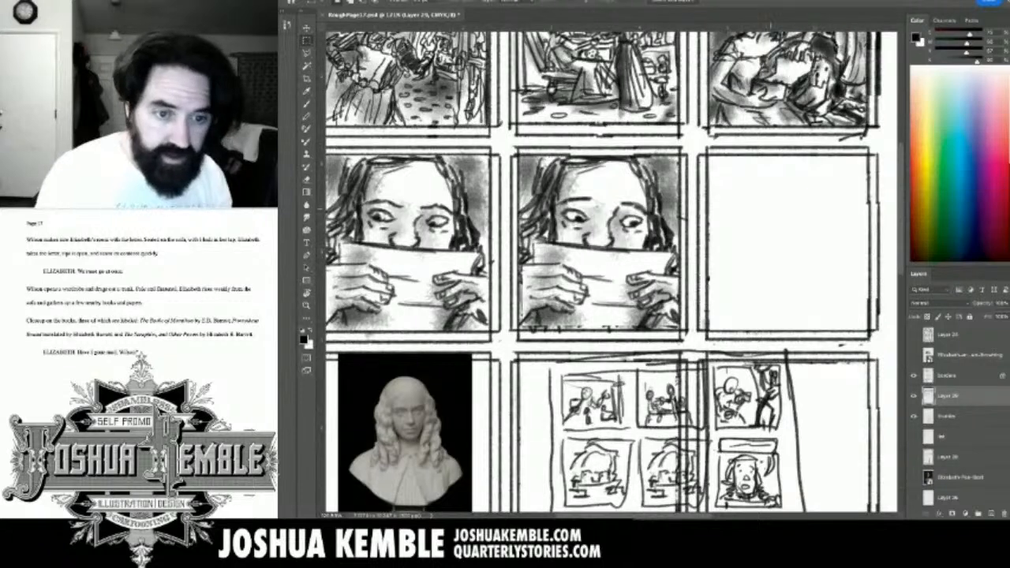
key("ctrl+s")
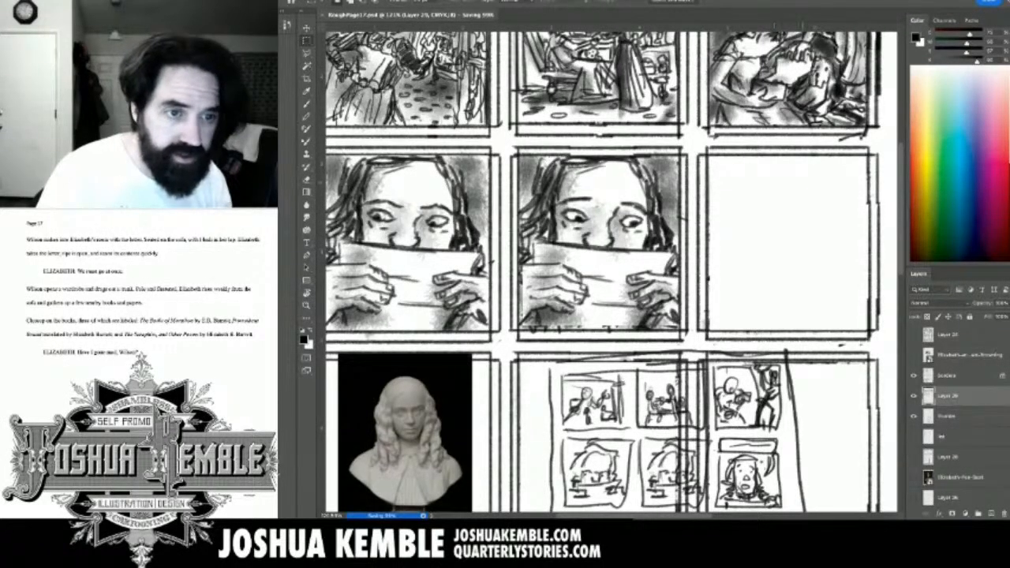
Duplicate the worried portrait from the second panel into the empty third panel of the row.
left_click_drag(798, 193, 695, 169)
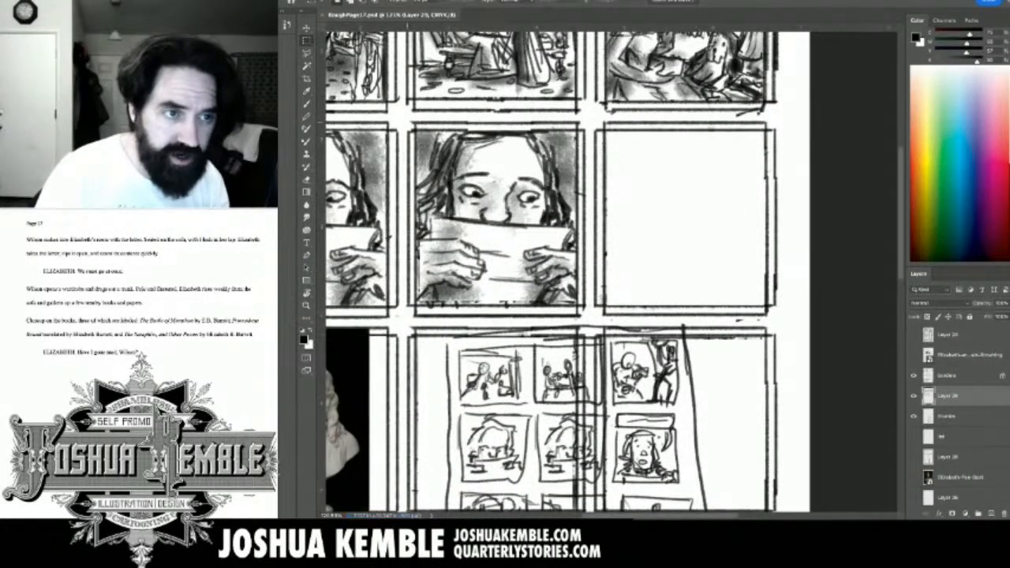
left_click_drag(404, 122, 594, 319)
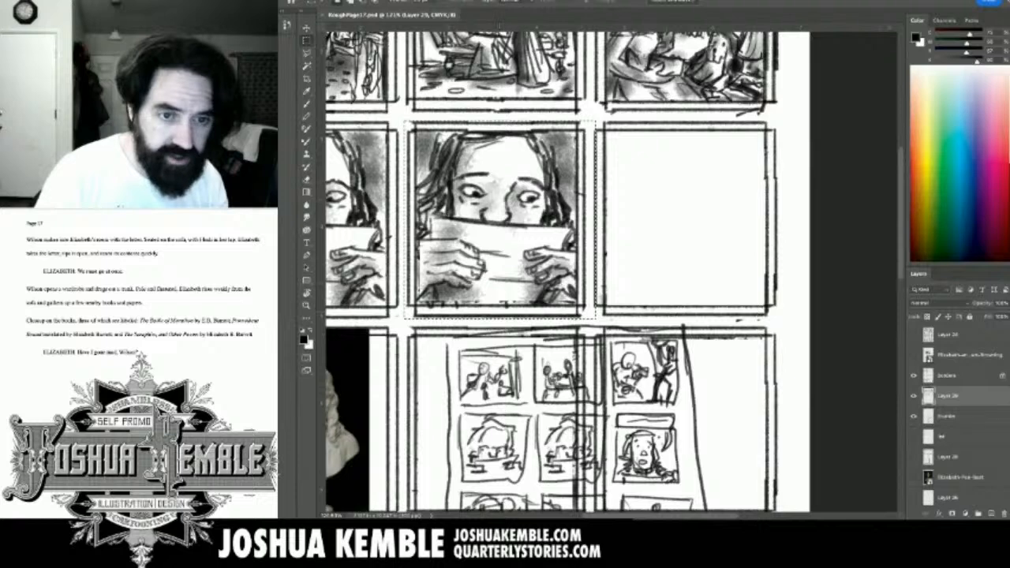
key("v")
left_click_drag(493, 221, 690, 221)
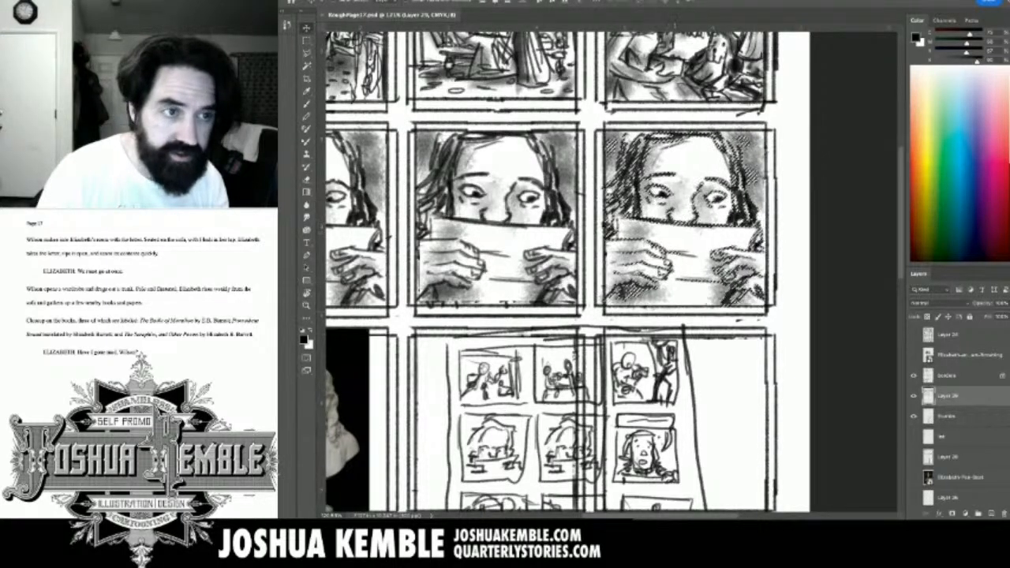
Select the letter and hands in the third portrait and move them down to uncover the lower face.
key("m")
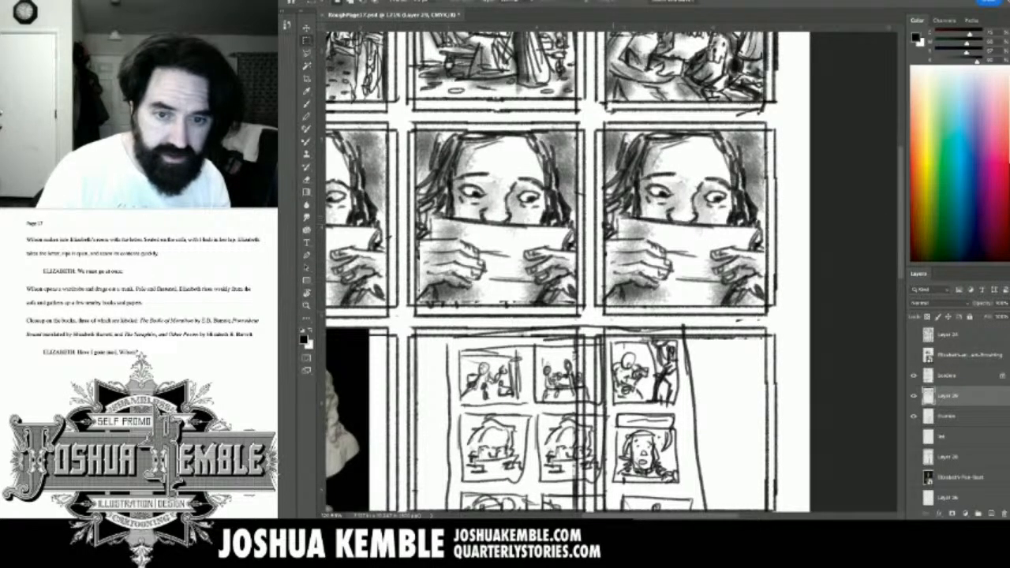
key("l")
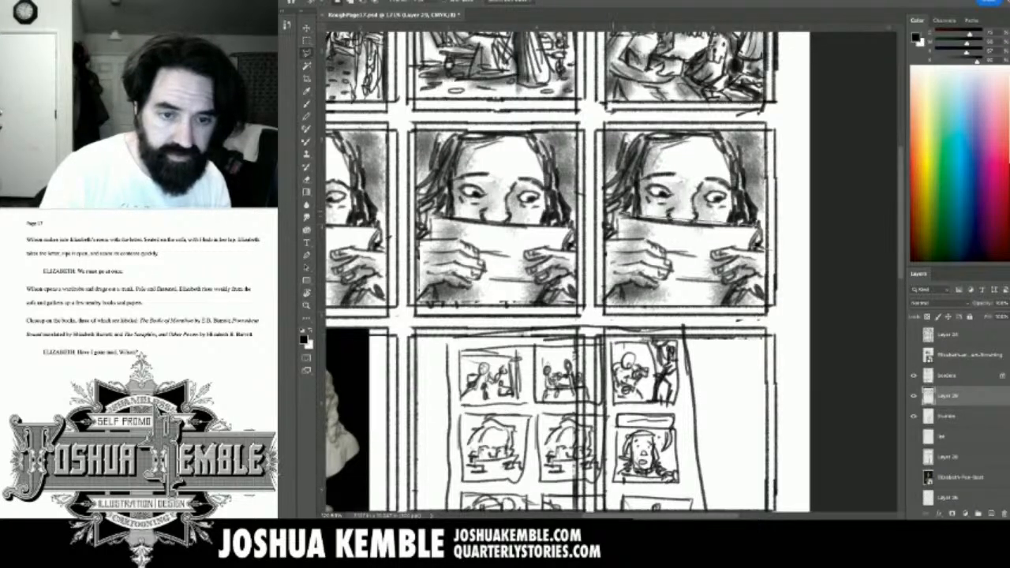
mouse_move(616, 220)
left_mouse_down()
mouse_move(590, 308)
mouse_move(734, 335)
mouse_move(779, 285)
mouse_move(618, 220)
left_mouse_up()
key("v")
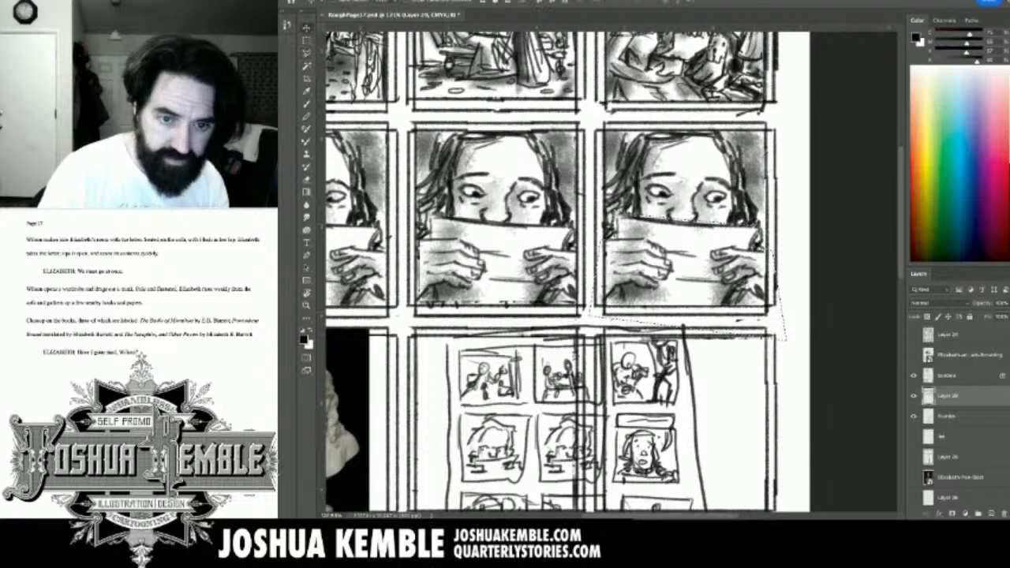
left_click_drag(678, 261, 676, 291)
key("Down")
key("Down")
key("Down")
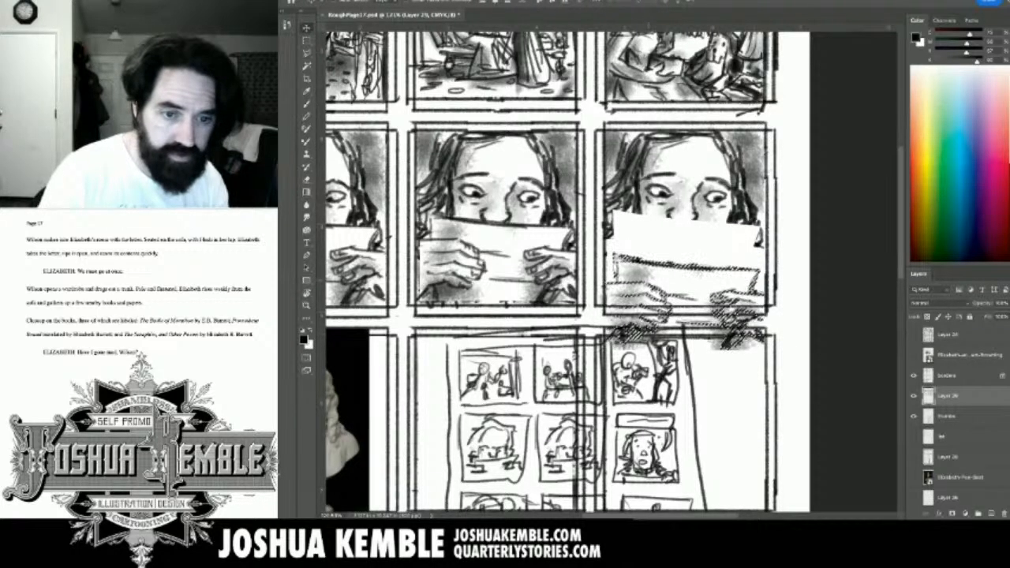
Delete the part of the moved hands that overhangs the third panel's lower border, and clear the selection.
key("m")
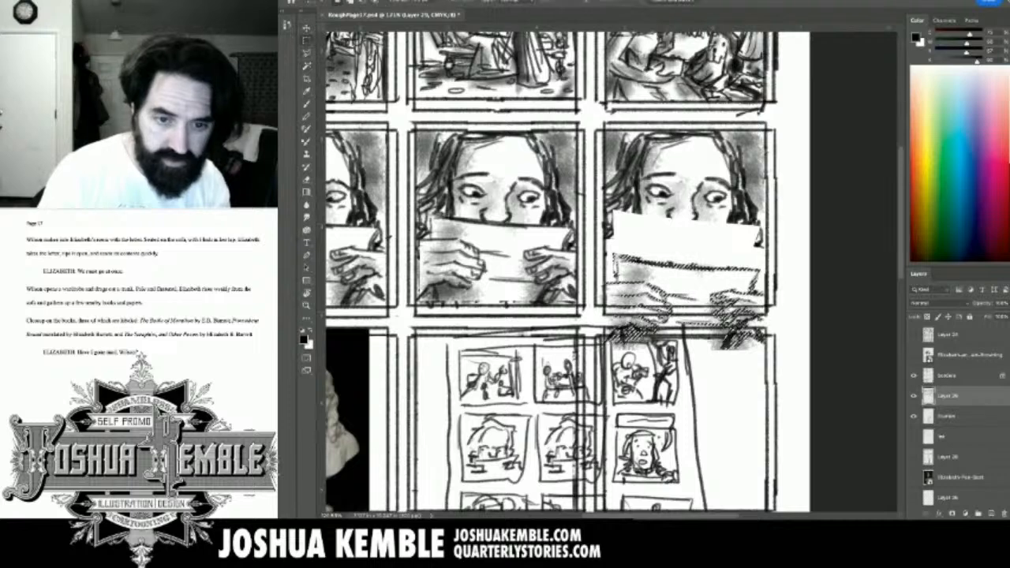
key("ctrl+d")
left_click_drag(591, 307, 780, 389)
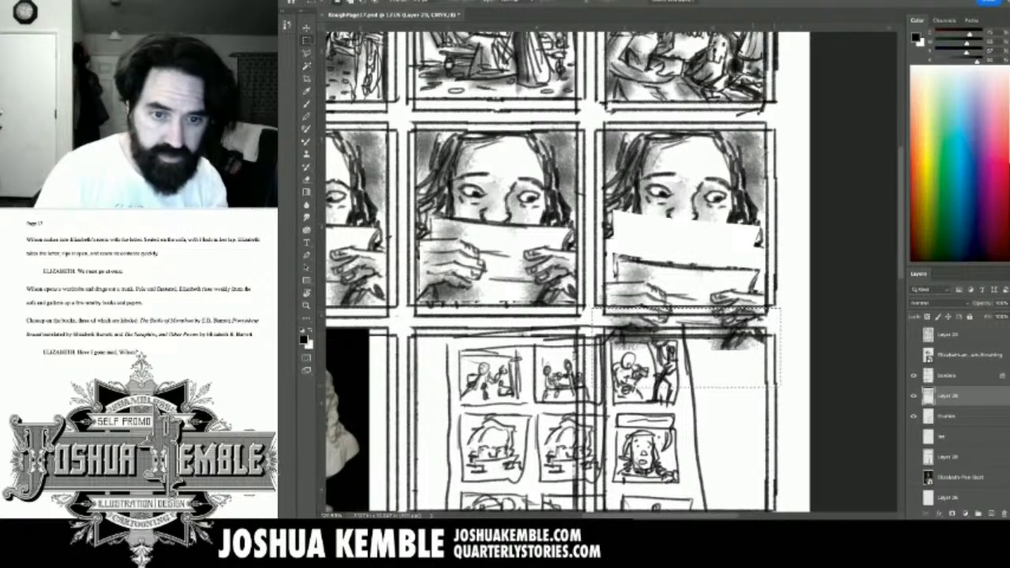
key("Delete")
key("ctrl+d")
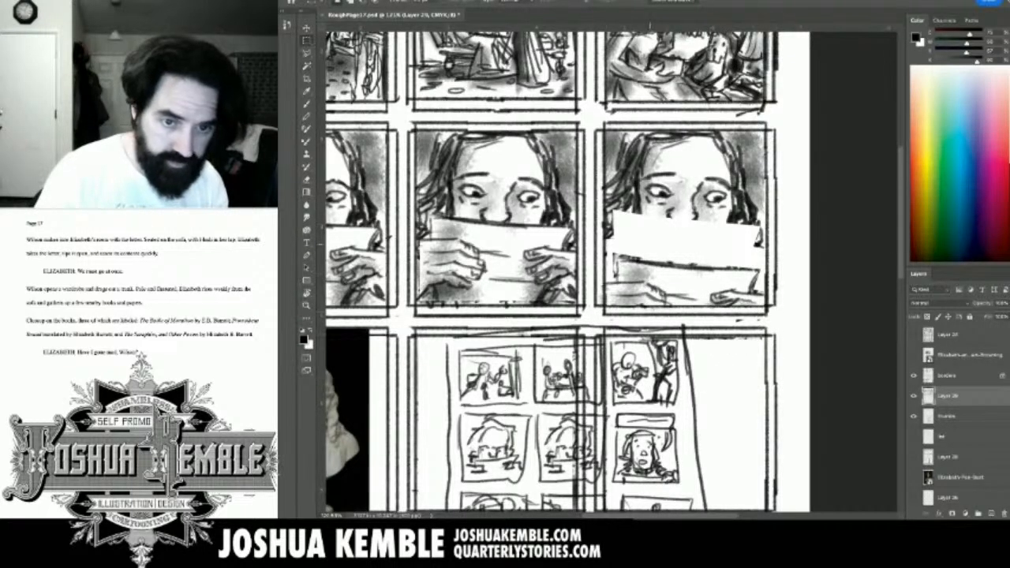
Erase the third portrait's pupils and redraw them looking straight ahead.
key("b")
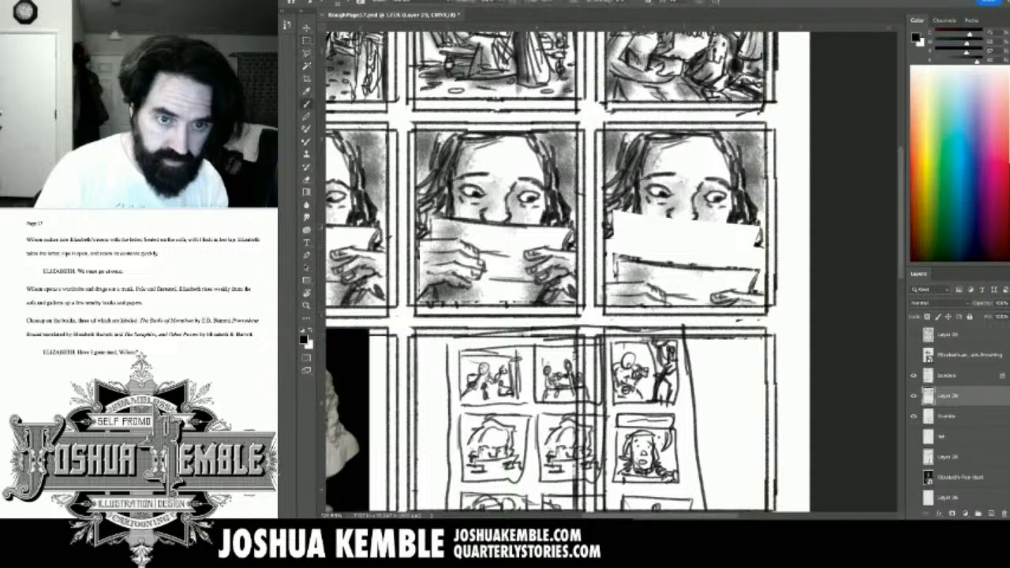
key("e")
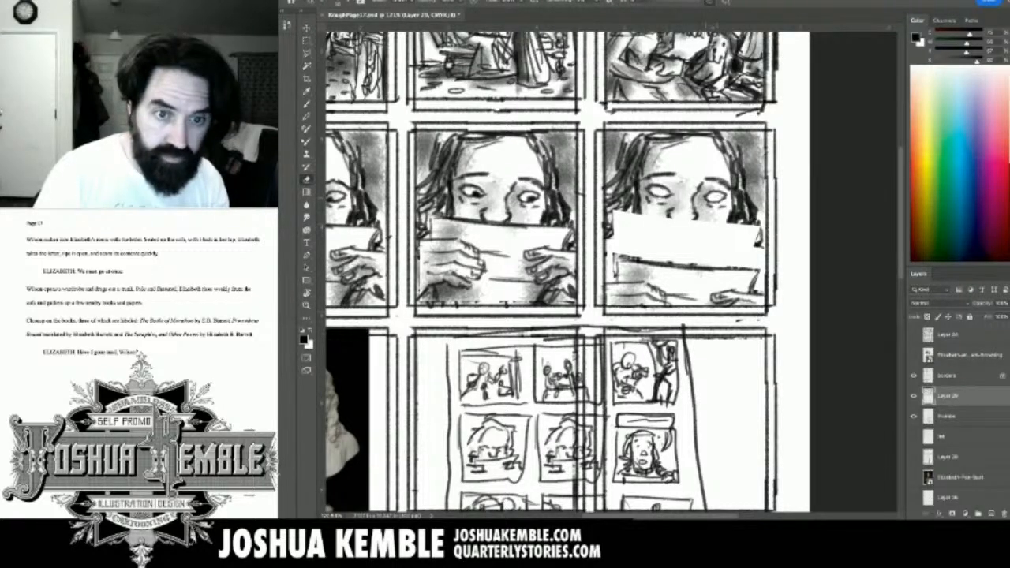
key("b")
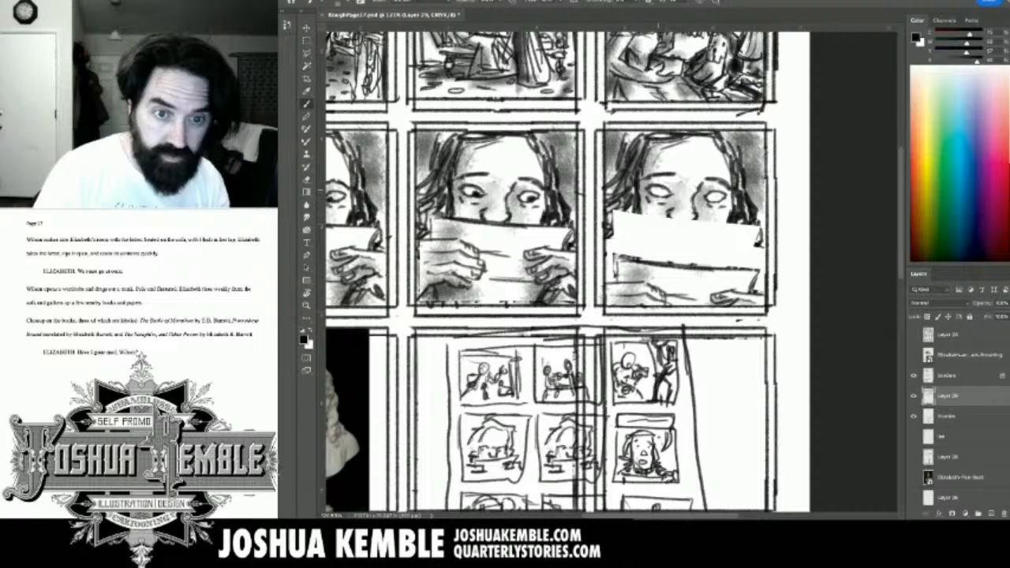
left_click_drag(655, 190, 718, 194)
Draw parted lips below the third portrait's nose, reworking the mouth, and outline the jaw and chin.
mouse_move(673, 218)
left_mouse_down()
mouse_move(762, 228)
mouse_move(771, 213)
mouse_move(796, 213)
left_mouse_up()
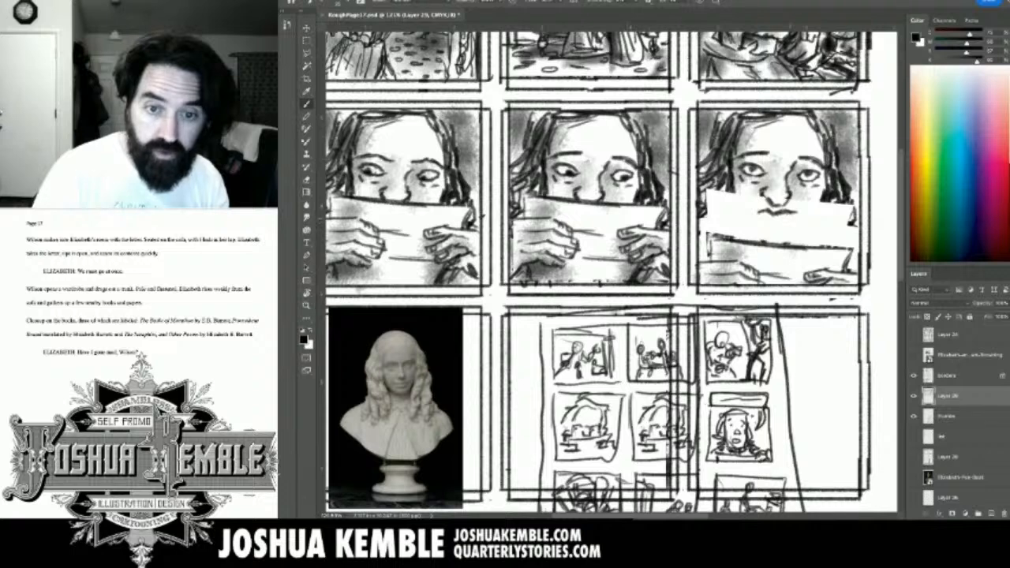
key("ctrl+z")
mouse_move(756, 213)
left_mouse_down()
mouse_move(775, 207)
mouse_move(790, 213)
mouse_move(762, 224)
mouse_move(785, 221)
left_mouse_up()
key("ctrl+z")
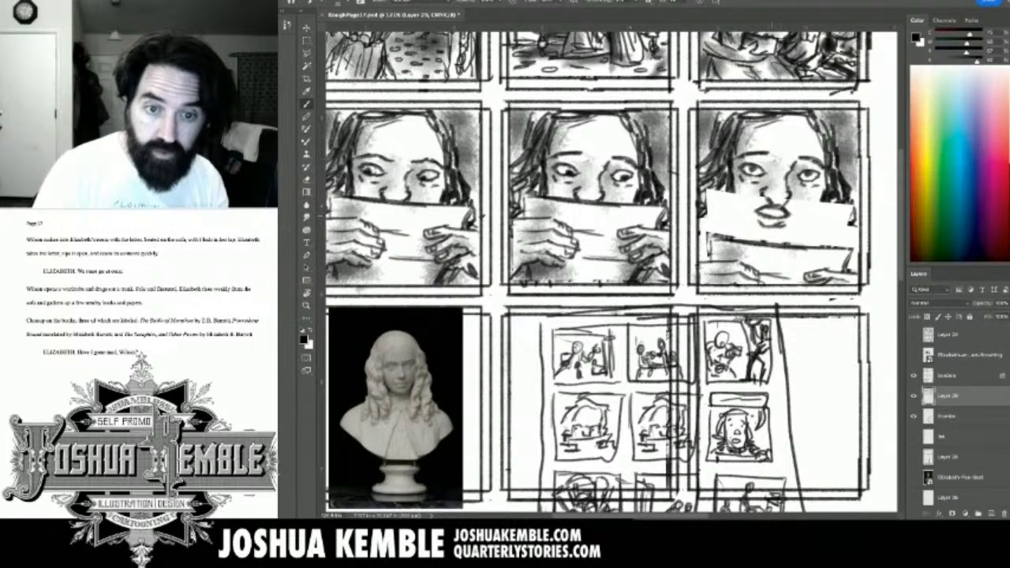
mouse_move(733, 191)
left_mouse_down()
mouse_move(742, 223)
mouse_move(765, 235)
left_mouse_up()
mouse_move(742, 220)
left_mouse_down()
mouse_move(762, 238)
mouse_move(795, 233)
mouse_move(825, 200)
mouse_move(773, 202)
mouse_move(780, 190)
left_mouse_up()
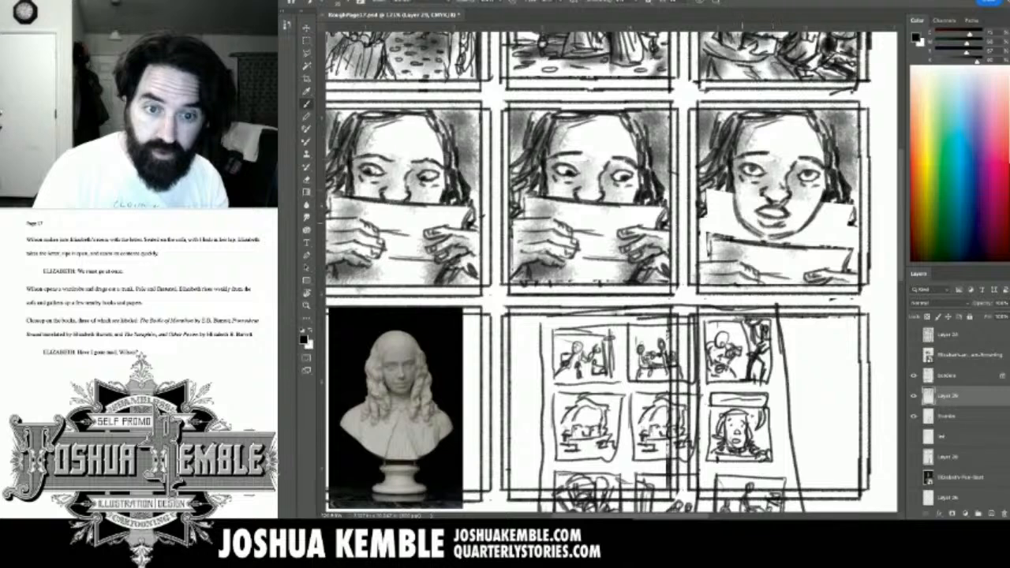
Sketch curled hair down the left side of the third portrait's face and add the neck lines under the jaw.
mouse_move(729, 197)
left_mouse_down()
mouse_move(716, 213)
mouse_move(715, 204)
left_mouse_up()
mouse_move(720, 192)
left_mouse_down()
mouse_move(700, 215)
mouse_move(718, 206)
left_mouse_up()
left_click_drag(728, 200, 707, 221)
left_click_drag(726, 210, 708, 220)
mouse_move(725, 200)
left_mouse_down()
mouse_move(733, 220)
mouse_move(720, 235)
mouse_move(702, 226)
mouse_move(698, 239)
mouse_move(709, 232)
mouse_move(704, 202)
left_mouse_up()
left_click_drag(800, 232, 788, 244)
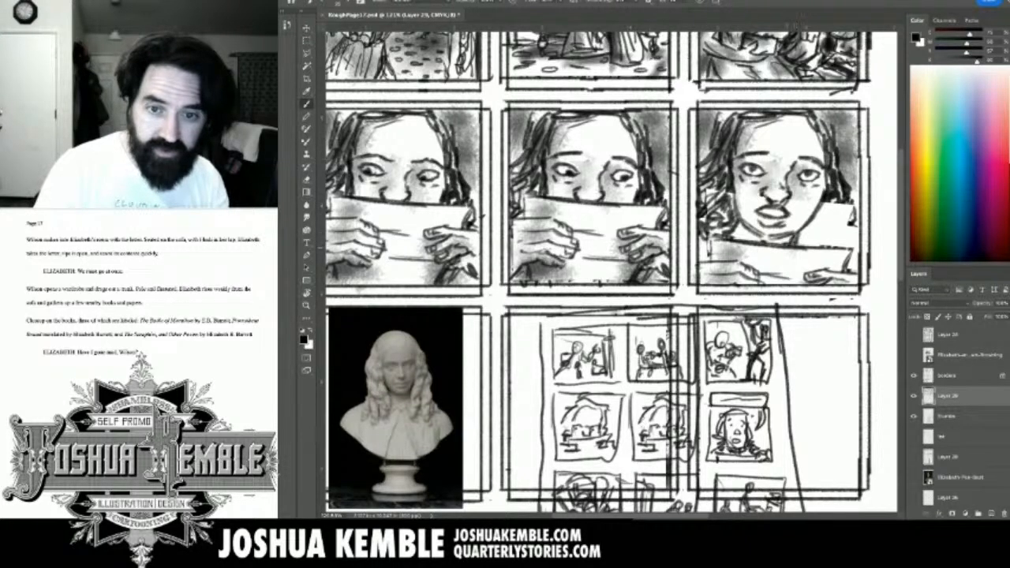
left_click_drag(738, 225, 740, 240)
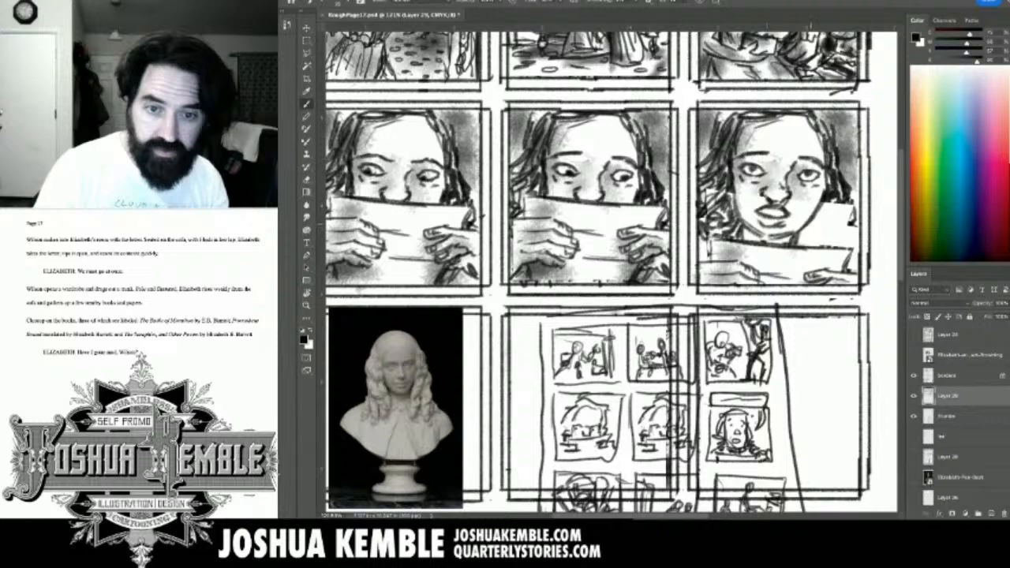
Sketch the hair and shoulder lines to the right of the third portrait's jaw, above the letter.
left_click_drag(820, 213, 817, 231)
left_click_drag(811, 218, 796, 251)
left_click_drag(812, 239, 806, 251)
left_click_drag(820, 213, 810, 240)
mouse_move(822, 215)
left_mouse_down()
mouse_move(804, 254)
mouse_move(828, 235)
mouse_move(836, 246)
left_mouse_up()
left_click_drag(854, 205, 836, 233)
mouse_move(861, 232)
left_mouse_down()
mouse_move(844, 246)
mouse_move(850, 270)
mouse_move(817, 243)
mouse_move(812, 265)
left_mouse_up()
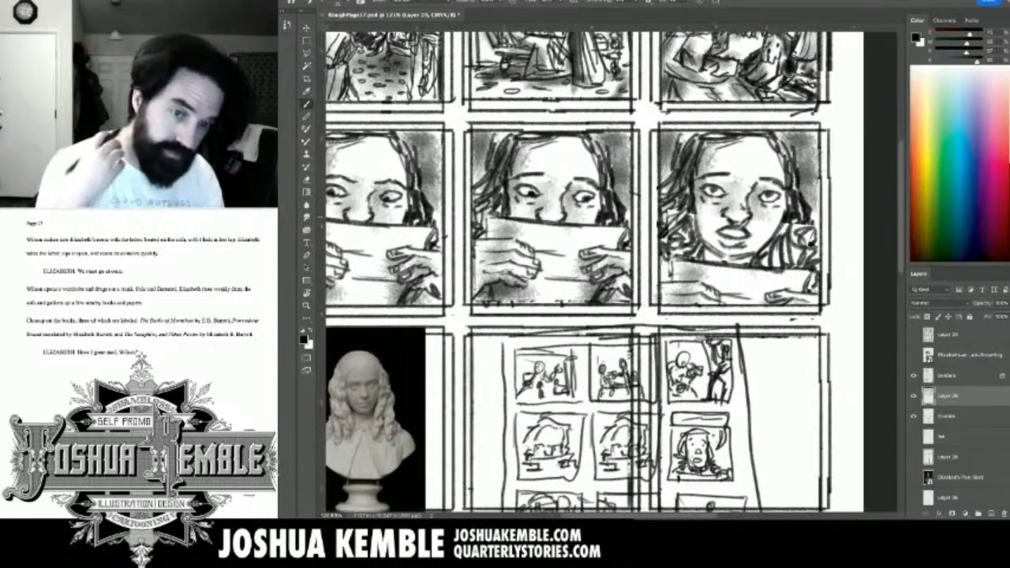
Scale down the third portrait and reposition it in its panel, leaving space for dialogue above the head.
key("ctrl+minus")
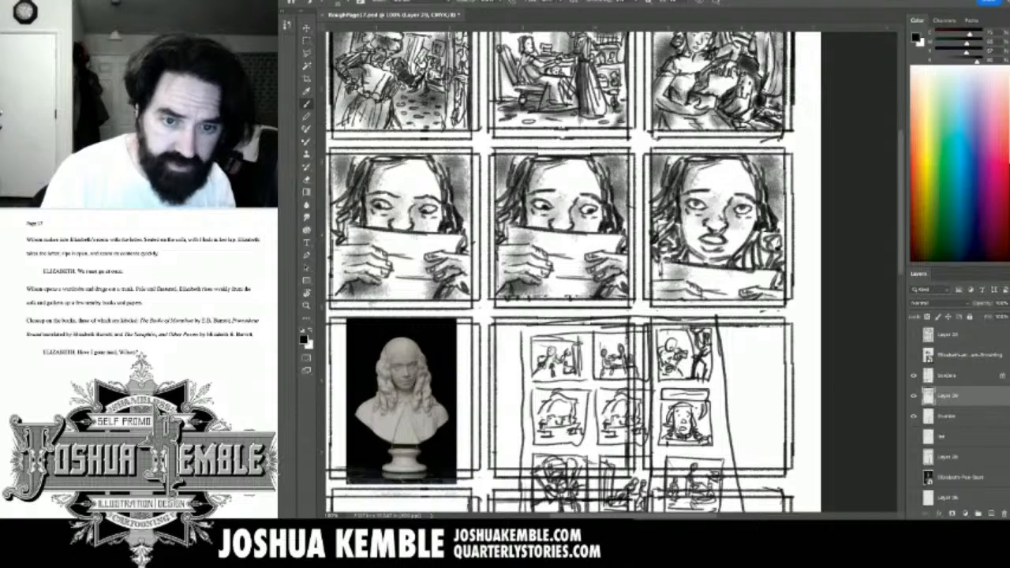
key("m")
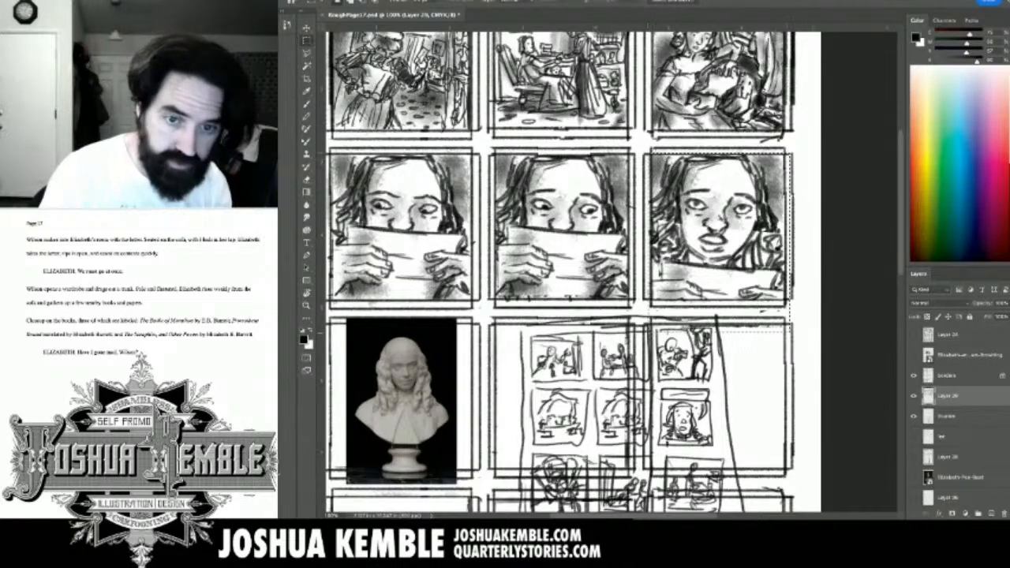
key("ctrl+t")
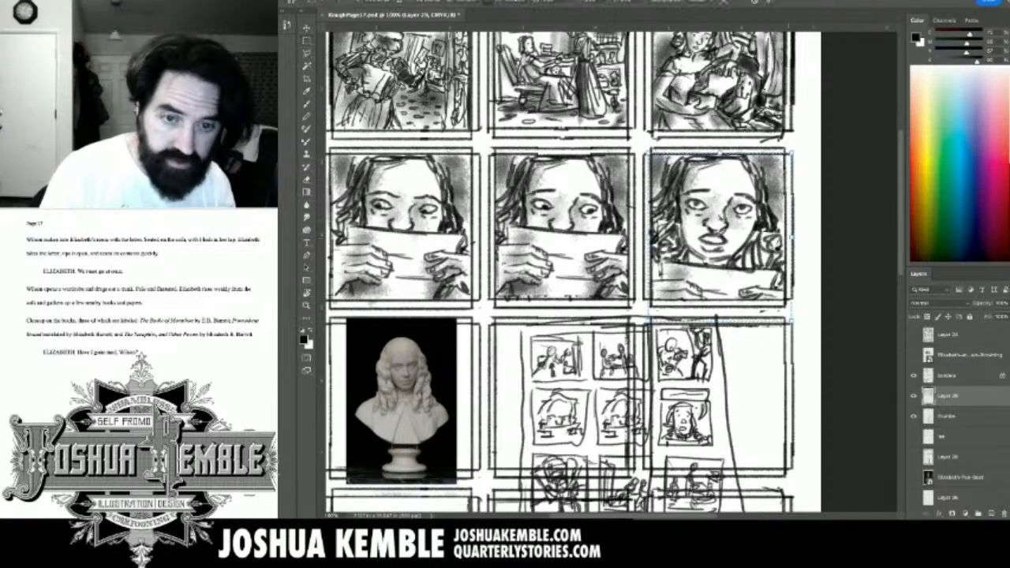
left_click_drag(650, 153, 677, 187)
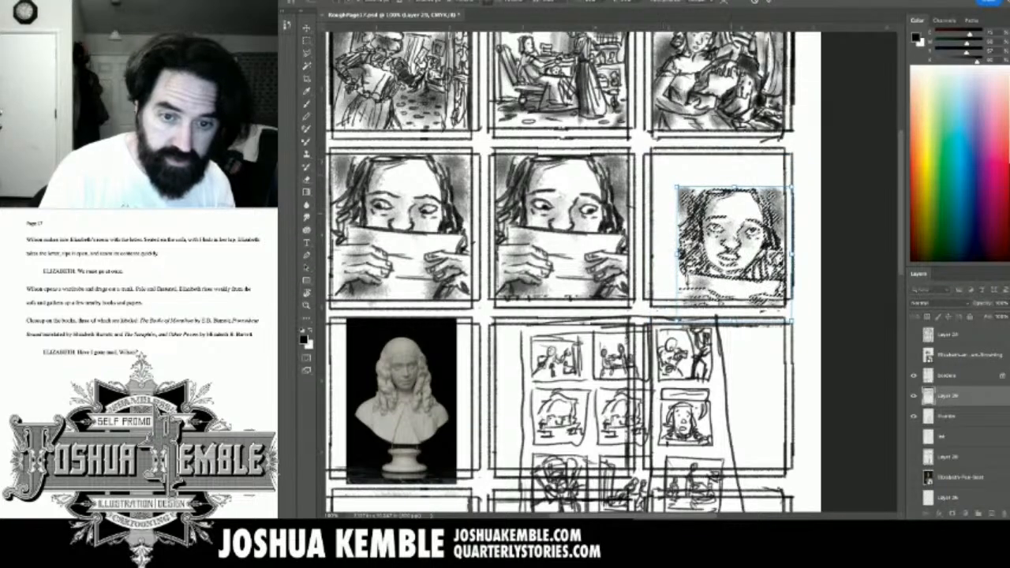
left_click_drag(750, 216, 733, 209)
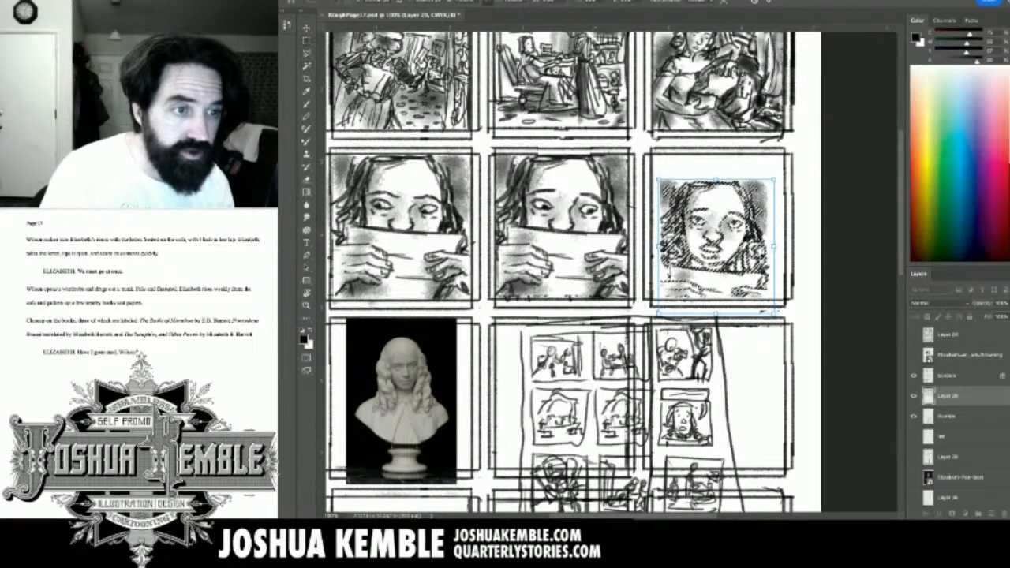
key("Return")
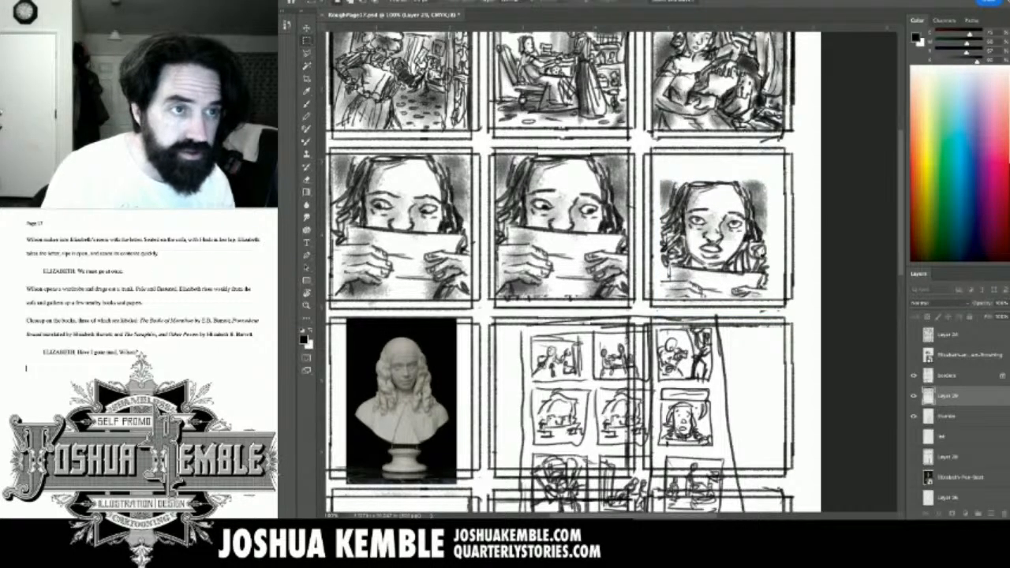
Highlight the dialogue "We must go at once." in the script, then deselect the resized portrait and save the file.
left_click_drag(77, 271, 124, 272)
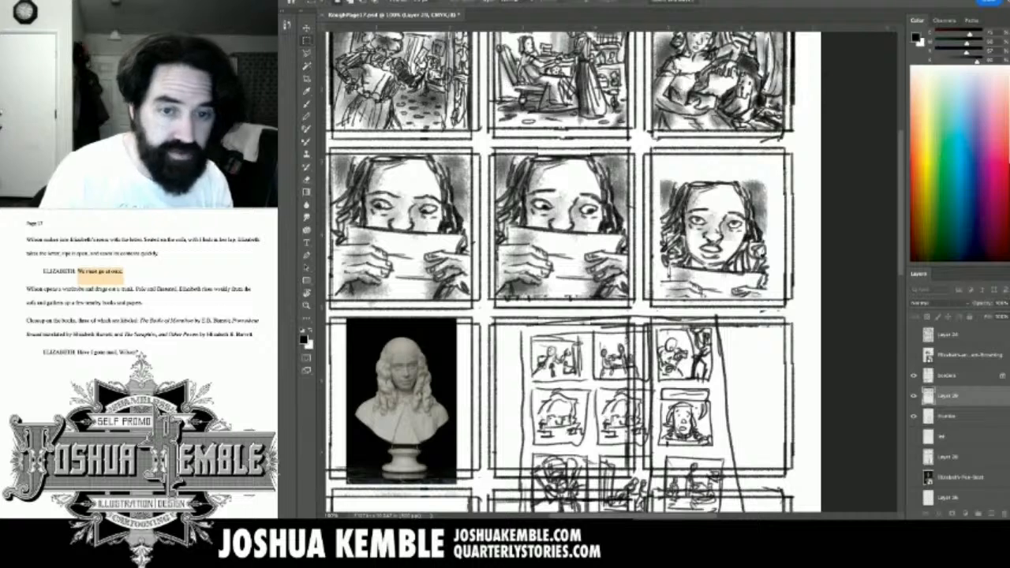
left_click(495, 128)
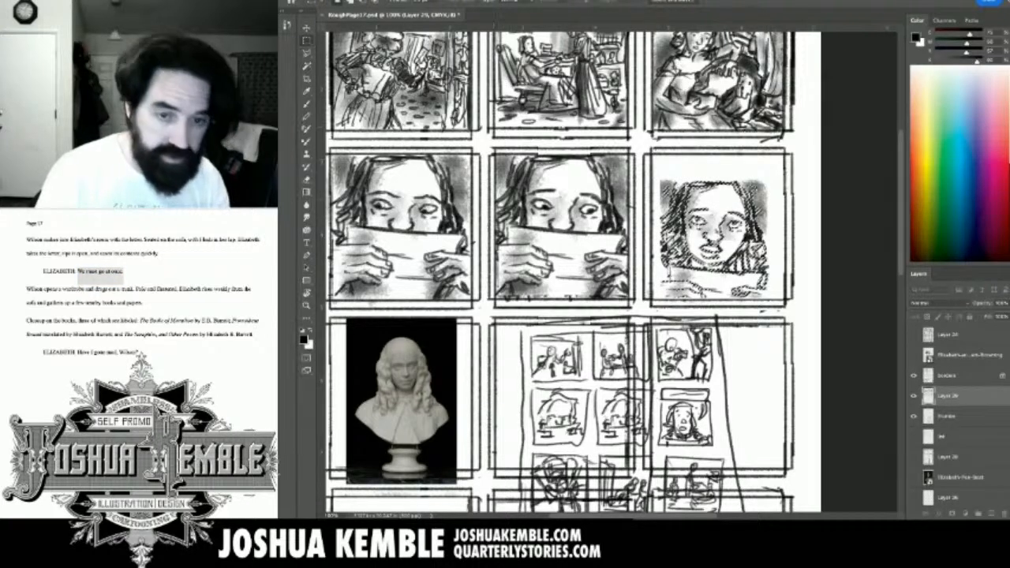
key("ctrl+d")
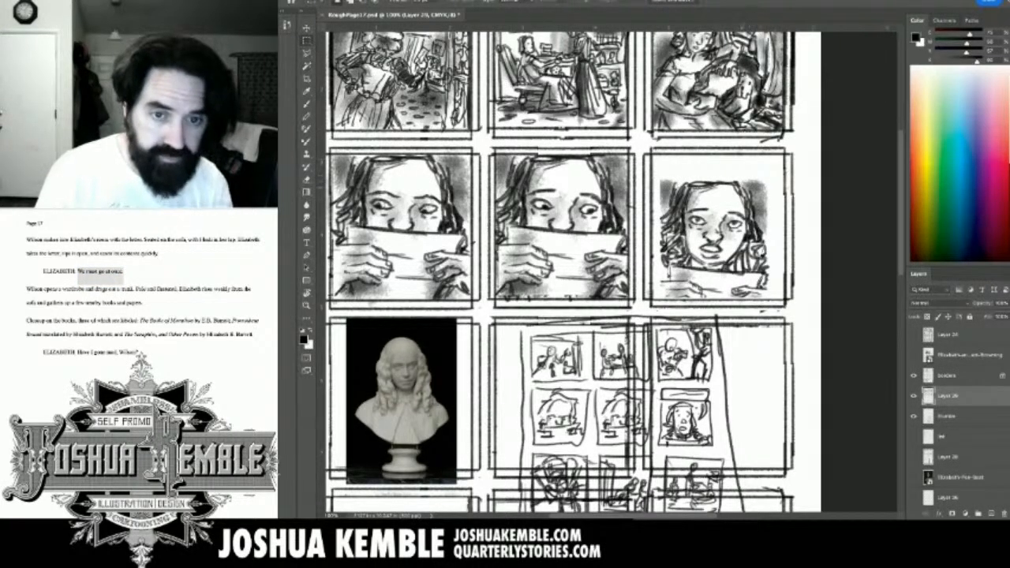
key("ctrl+s")
Hand-letter "WE MUST GO AT ONCE." across the top of the third panel, with MUST and ONCE in bolder strokes.
key("b")
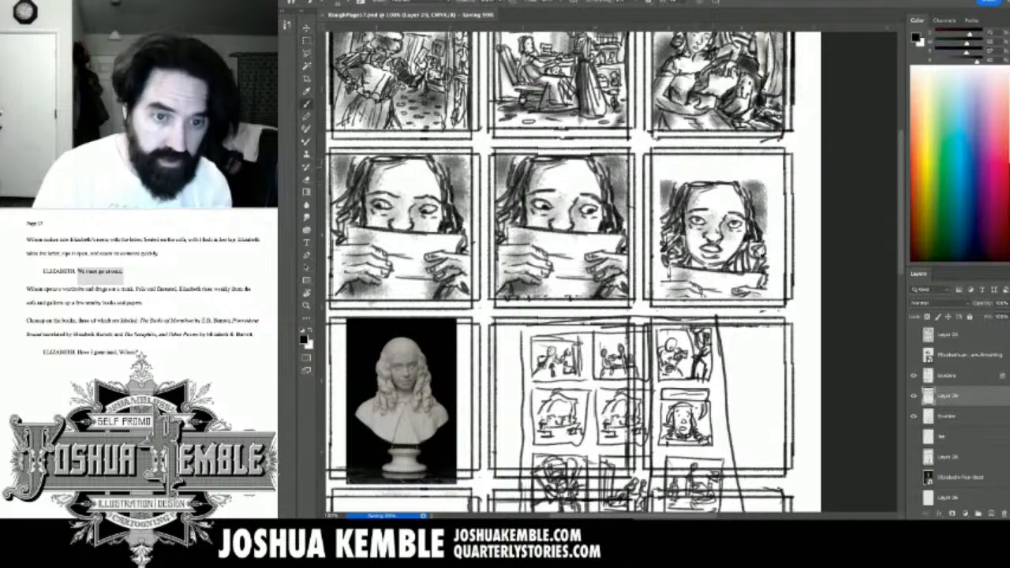
scroll(682, 154, "up", 3)
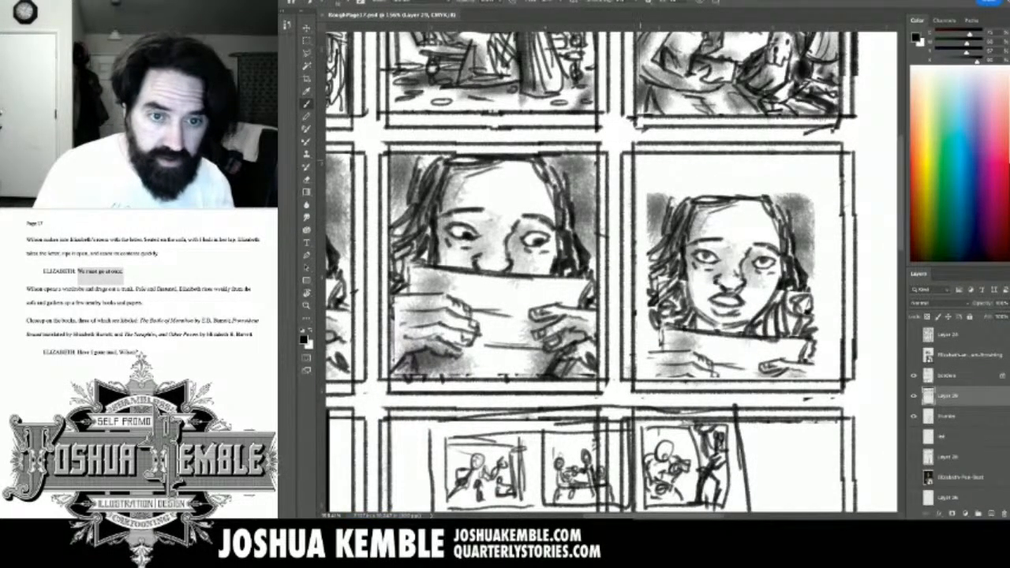
mouse_move(639, 160)
left_mouse_down()
mouse_move(693, 170)
mouse_move(715, 160)
mouse_move(708, 172)
mouse_move(735, 160)
mouse_move(758, 172)
mouse_move(797, 158)
mouse_move(819, 174)
left_mouse_up()
left_click_drag(810, 167, 820, 167)
left_click(824, 167)
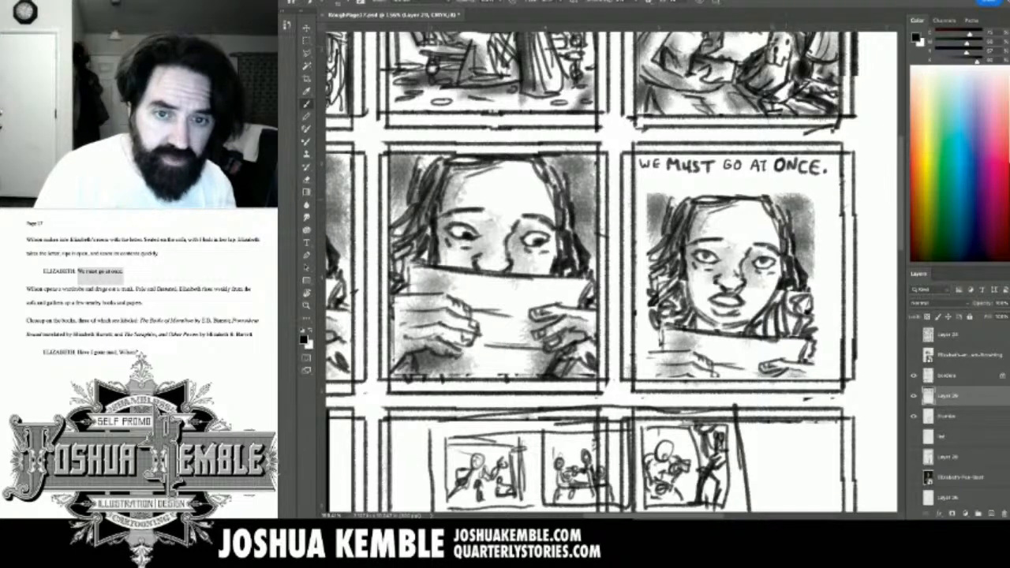
Draw a speech balloon outline around the lettering with a curved tail descending beside the woman's head.
left_click_drag(820, 190, 819, 220)
key("super+z")
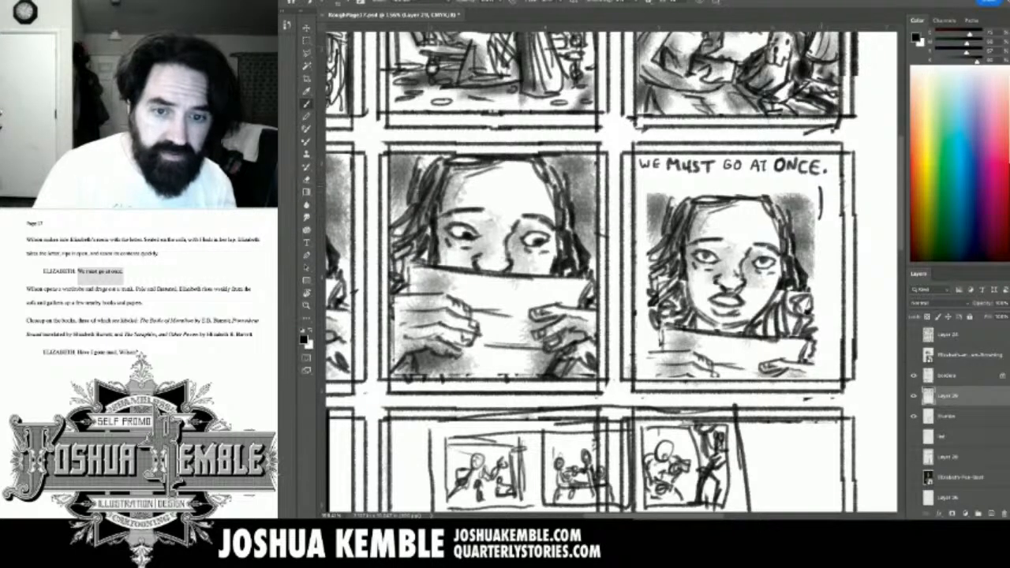
key("super+z")
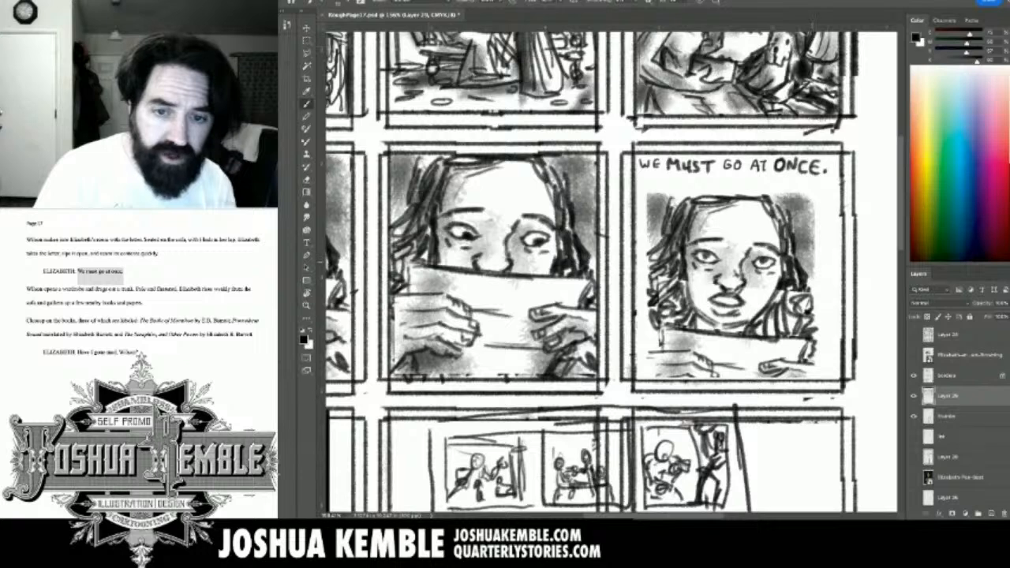
left_click_drag(815, 258, 812, 187)
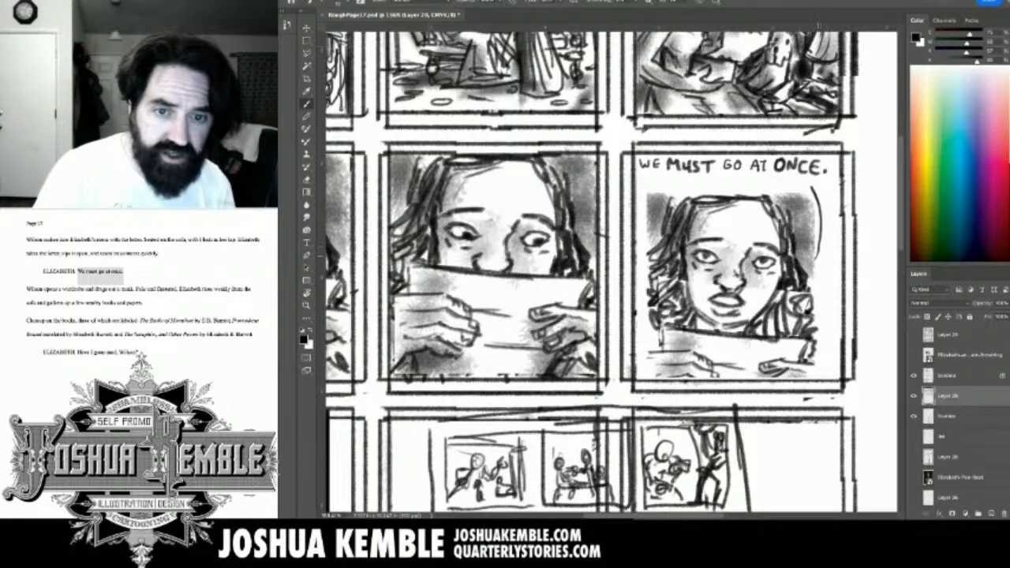
mouse_move(818, 257)
left_mouse_down()
mouse_move(823, 184)
mouse_move(641, 187)
mouse_move(634, 174)
left_mouse_up()
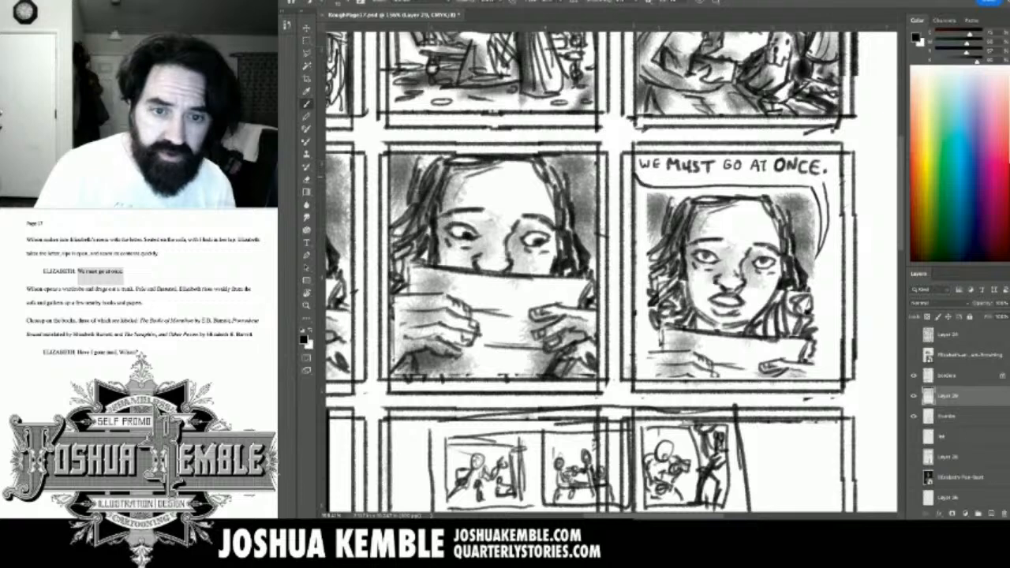
left_click_drag(824, 185, 838, 155)
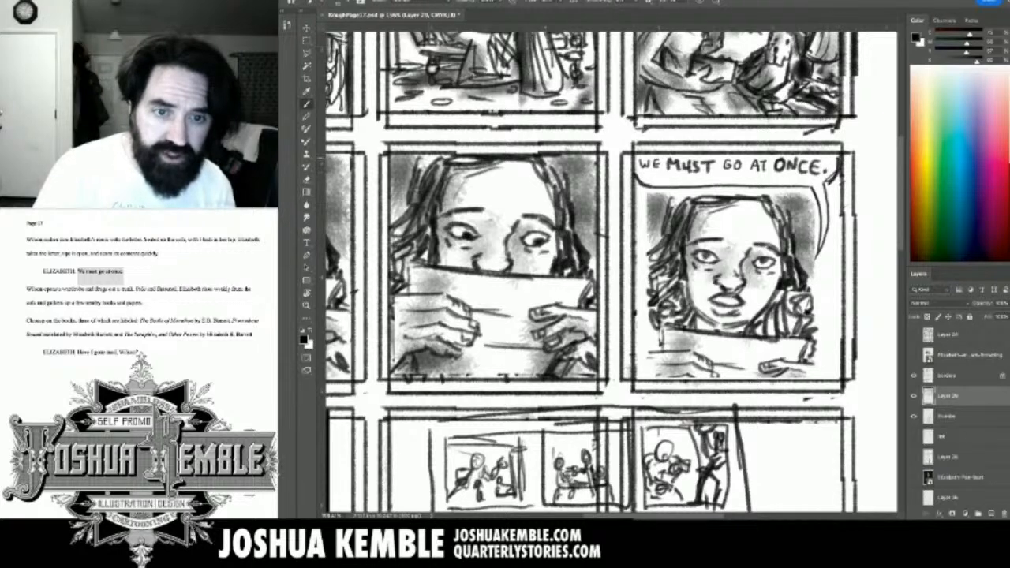
Extend the third portrait's hair over the crown and down the left side to the border, and complete the right-side hand.
mouse_move(685, 188)
left_mouse_down()
mouse_move(669, 199)
mouse_move(688, 187)
mouse_move(770, 186)
mouse_move(783, 207)
left_mouse_up()
mouse_move(772, 187)
left_mouse_down()
mouse_move(792, 219)
mouse_move(790, 238)
left_mouse_up()
mouse_move(650, 270)
left_mouse_down()
mouse_move(638, 284)
mouse_move(635, 273)
left_mouse_up()
mouse_move(647, 271)
left_mouse_down()
mouse_move(637, 295)
mouse_move(652, 298)
left_mouse_up()
left_click_drag(652, 267, 637, 290)
mouse_move(648, 274)
left_mouse_down()
mouse_move(636, 300)
mouse_move(657, 339)
left_mouse_up()
left_click_drag(665, 331, 658, 352)
mouse_move(664, 325)
left_mouse_down()
mouse_move(658, 350)
mouse_move(636, 364)
left_mouse_up()
left_click_drag(649, 353, 637, 366)
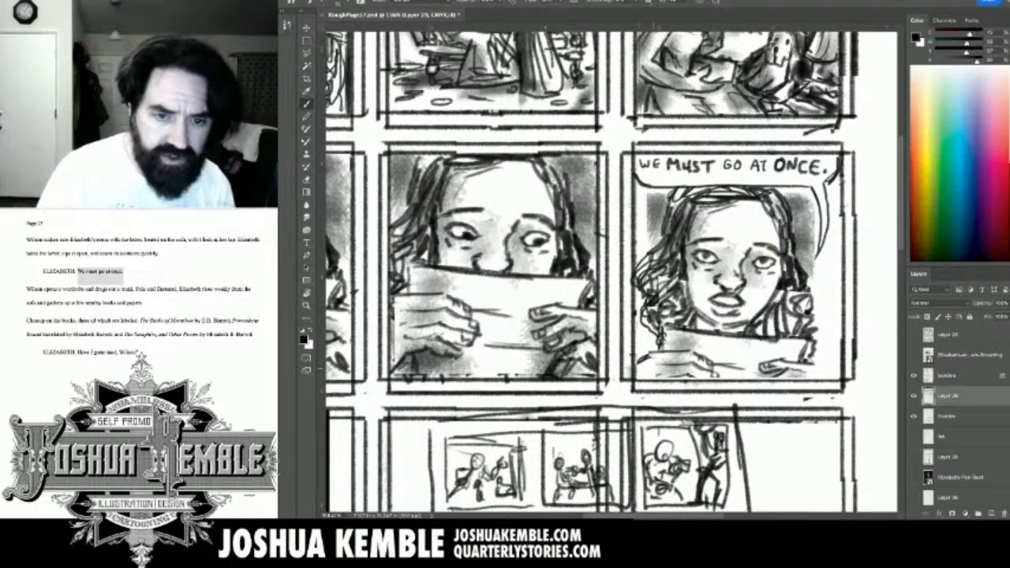
left_click_drag(824, 362, 829, 376)
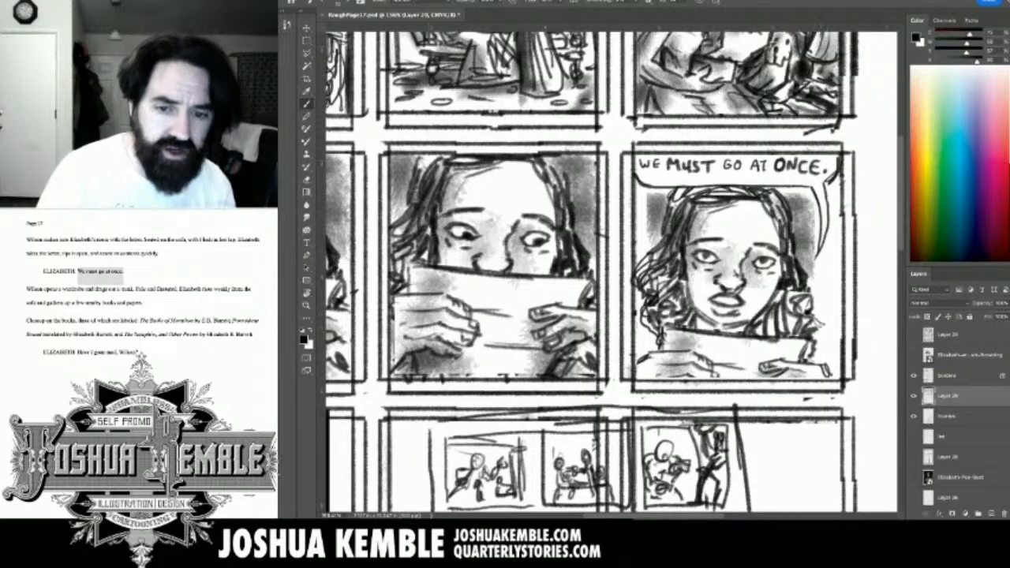
Outline the woman's shoulders and sleeves on both sides of the letter in the third portrait, with fold strokes on the right sleeve.
mouse_move(818, 318)
left_mouse_down()
mouse_move(838, 349)
mouse_move(813, 354)
mouse_move(831, 359)
left_mouse_up()
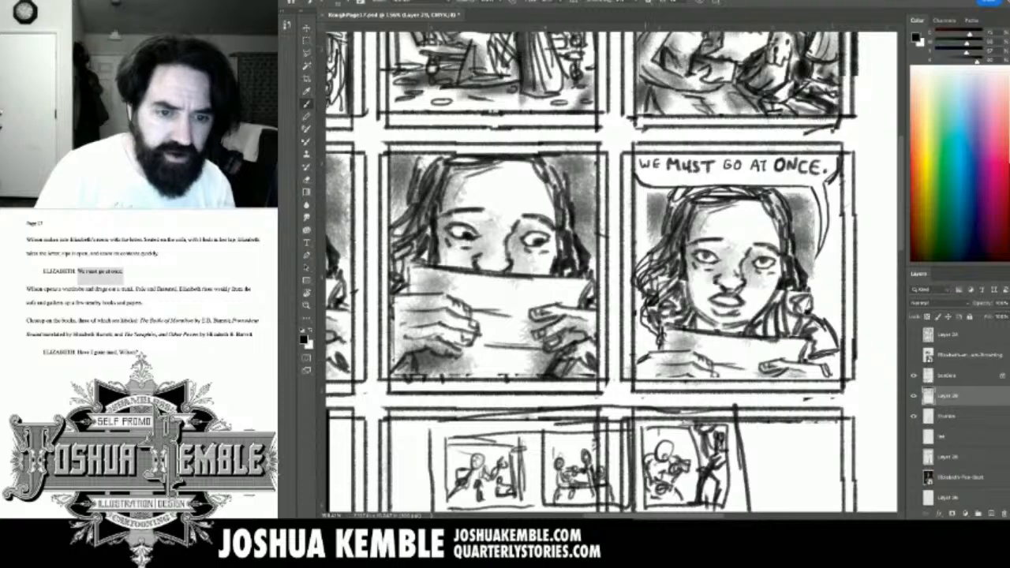
mouse_move(654, 345)
left_mouse_down()
mouse_move(636, 355)
mouse_move(639, 332)
left_mouse_up()
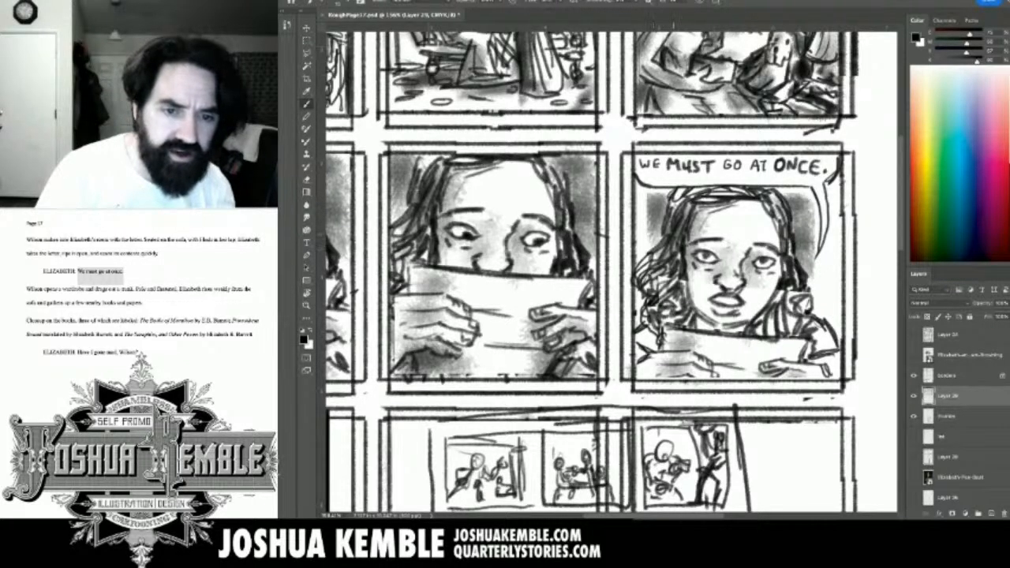
mouse_move(653, 285)
left_mouse_down()
mouse_move(636, 313)
mouse_move(647, 350)
left_mouse_up()
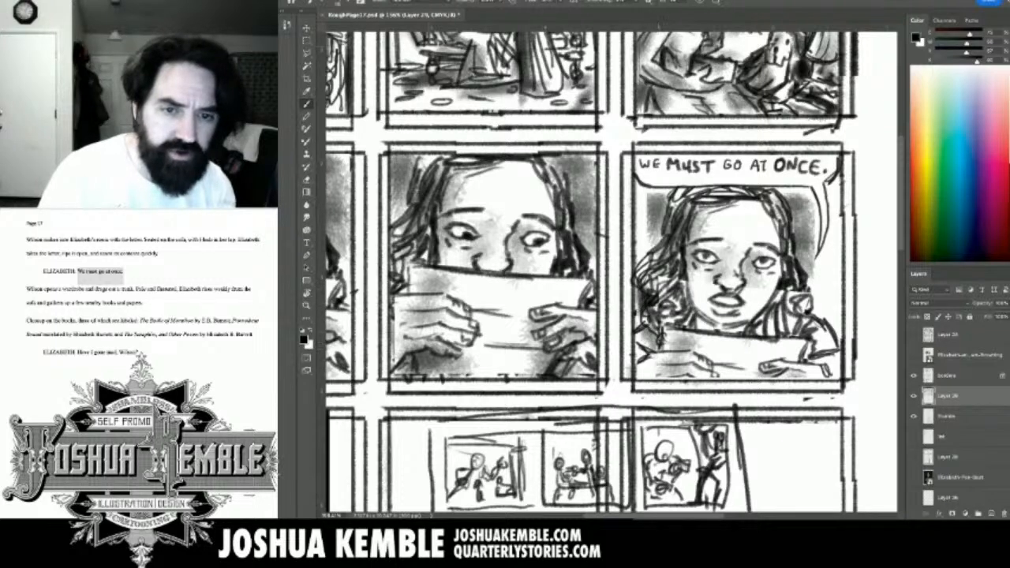
left_click_drag(822, 333, 809, 348)
left_click_drag(823, 338, 807, 366)
left_click_drag(839, 354, 822, 370)
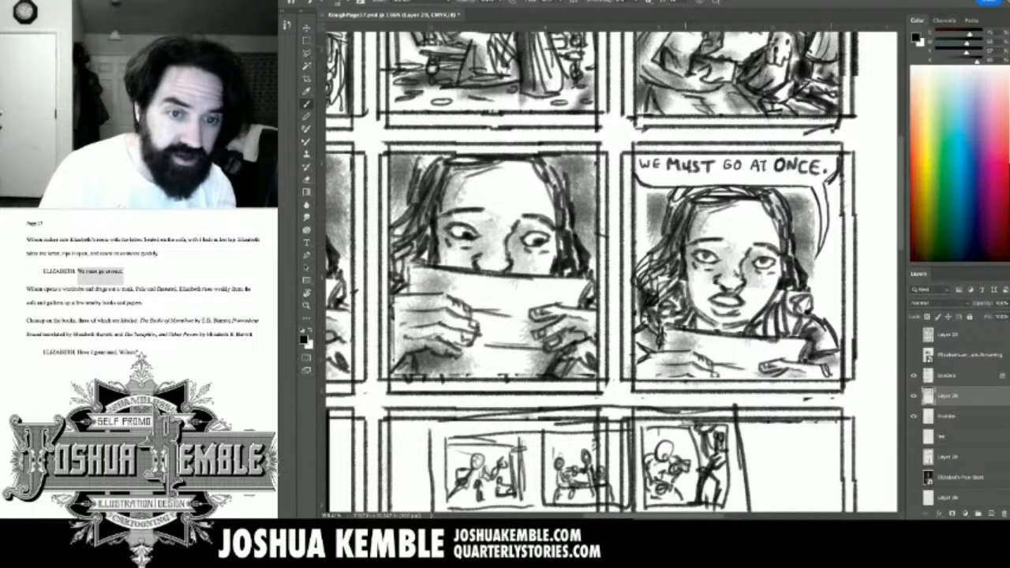
Darken the background shading on both sides of the woman's head and over her right-side sleeve in the balloon panel.
mouse_move(651, 192)
left_mouse_down()
mouse_move(639, 246)
mouse_move(668, 187)
mouse_move(658, 202)
left_mouse_up()
left_click_drag(644, 243, 634, 261)
mouse_move(794, 197)
left_mouse_down()
mouse_move(815, 221)
mouse_move(802, 281)
left_mouse_up()
left_click_drag(838, 188, 809, 309)
mouse_move(830, 273)
left_mouse_down()
mouse_move(820, 319)
mouse_move(828, 343)
left_mouse_up()
left_click_drag(842, 331, 828, 348)
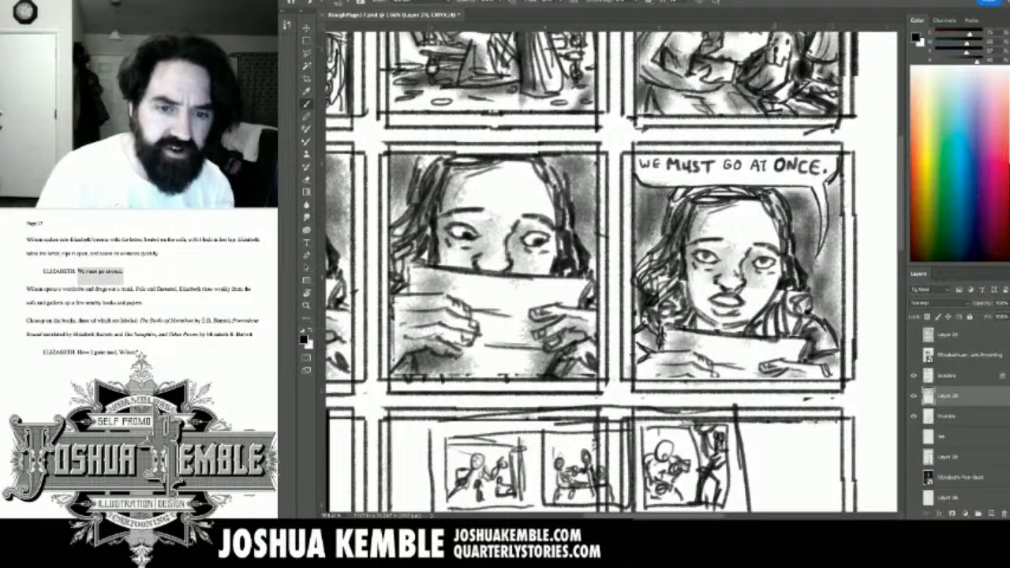
Shade the third portrait's hair on both sides of the face and add soft tone to her cheek, jaw and chin.
mouse_move(787, 292)
left_mouse_down()
mouse_move(770, 317)
mouse_move(798, 314)
mouse_move(792, 329)
left_mouse_up()
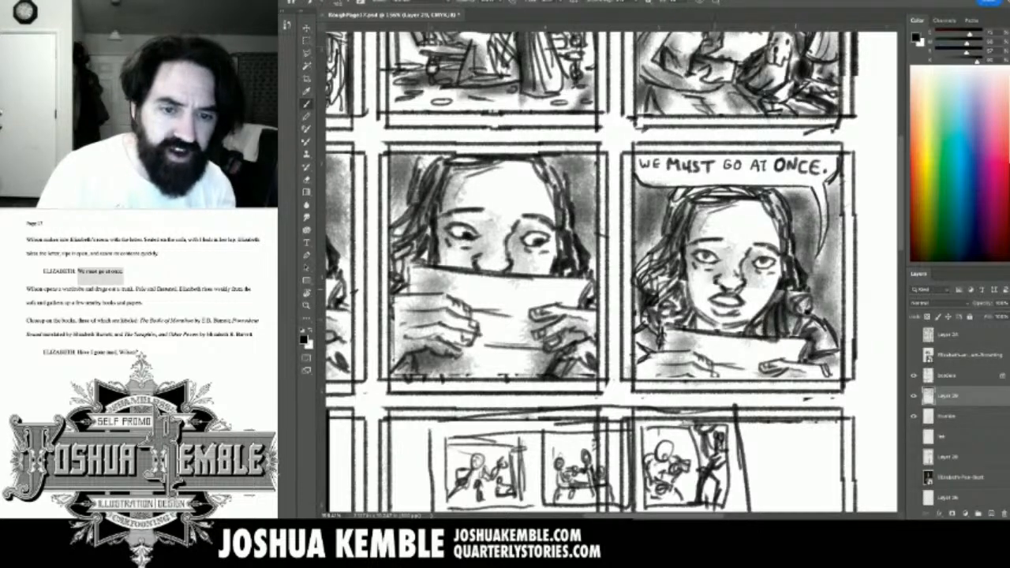
mouse_move(719, 287)
left_mouse_down()
mouse_move(689, 307)
mouse_move(711, 329)
left_mouse_up()
mouse_move(677, 281)
left_mouse_down()
mouse_move(669, 313)
mouse_move(655, 312)
left_mouse_up()
mouse_move(685, 255)
left_mouse_down()
mouse_move(671, 289)
mouse_move(649, 287)
left_mouse_up()
mouse_move(678, 204)
left_mouse_down()
mouse_move(668, 252)
mouse_move(727, 186)
mouse_move(760, 194)
mouse_move(784, 222)
mouse_move(670, 216)
left_mouse_up()
left_click_drag(650, 284, 637, 357)
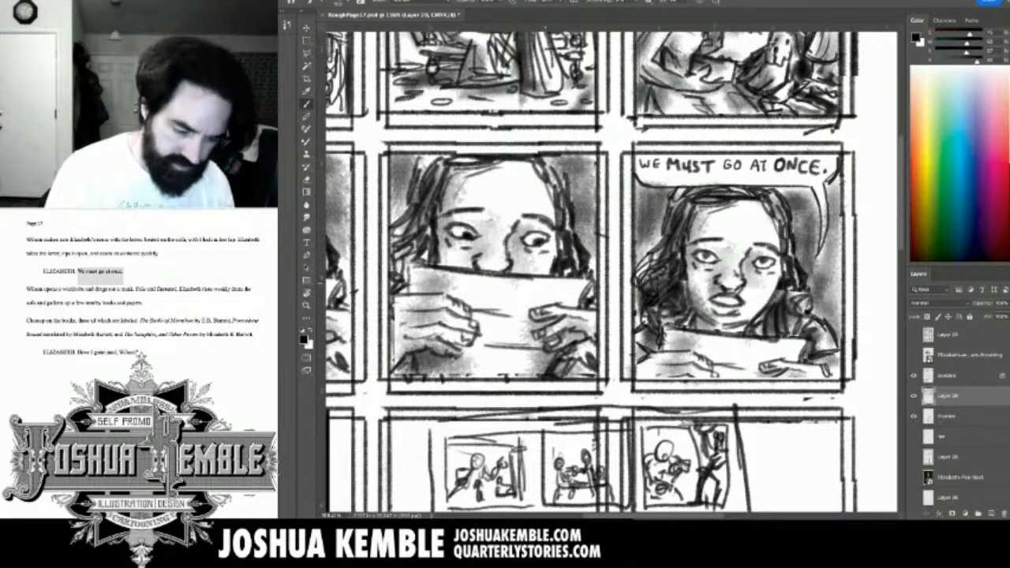
mouse_move(698, 308)
left_mouse_down()
mouse_move(725, 326)
mouse_move(718, 336)
left_mouse_up()
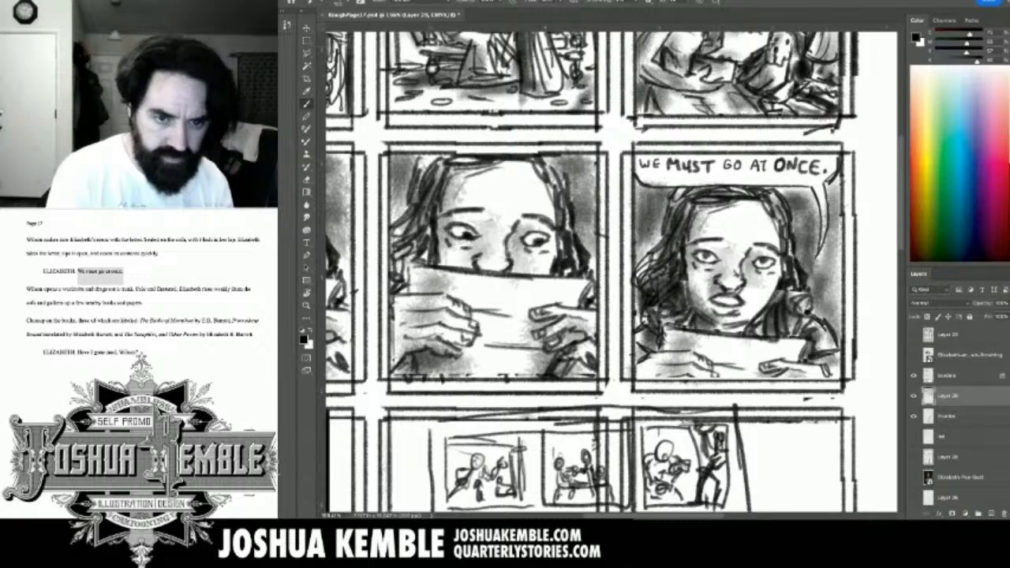
Bring the whole comic page into view and save the file.
key("super+minus")
key("super+minus")
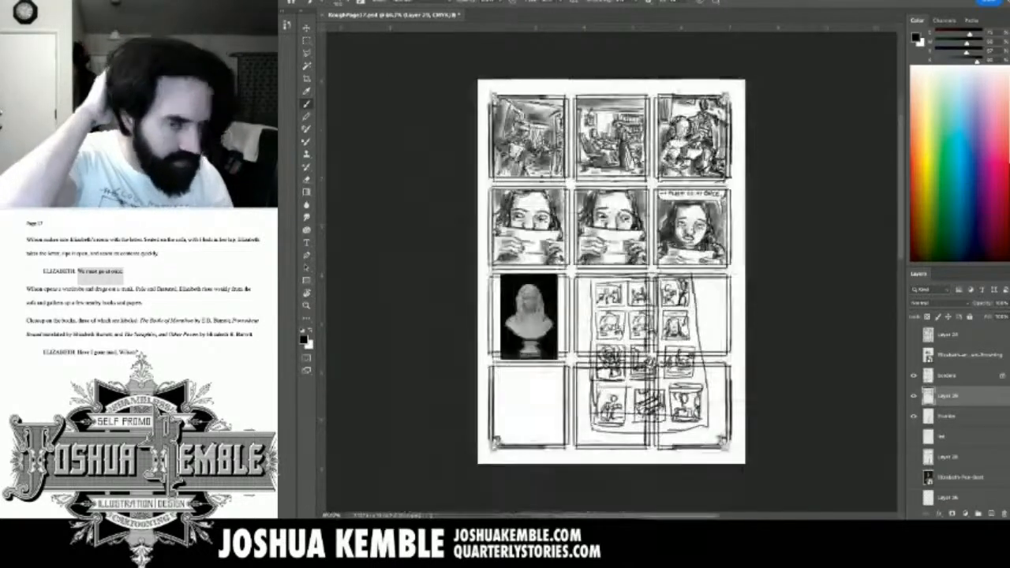
key("super+minus")
key("super+s")
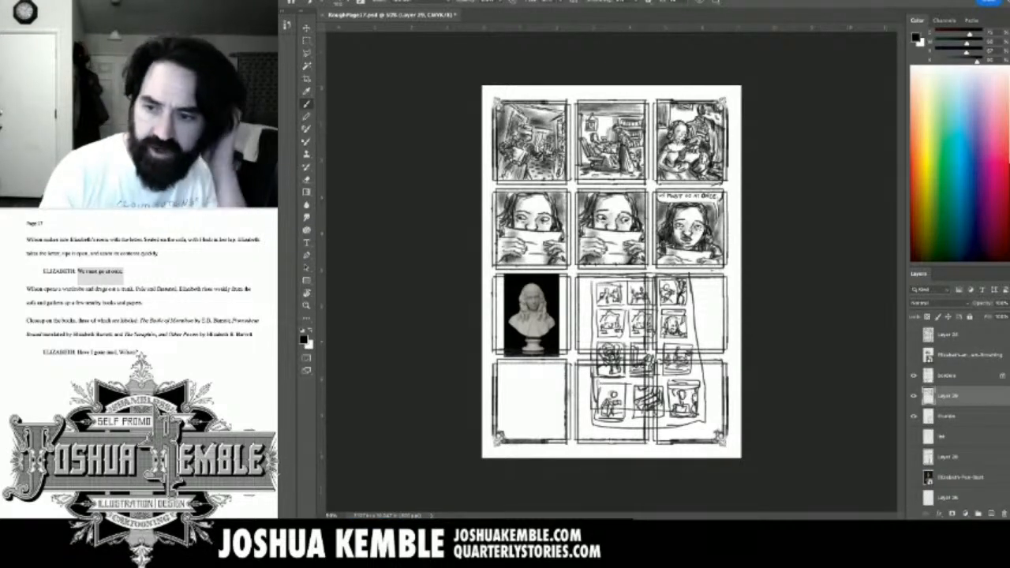
key("ctrl+s")
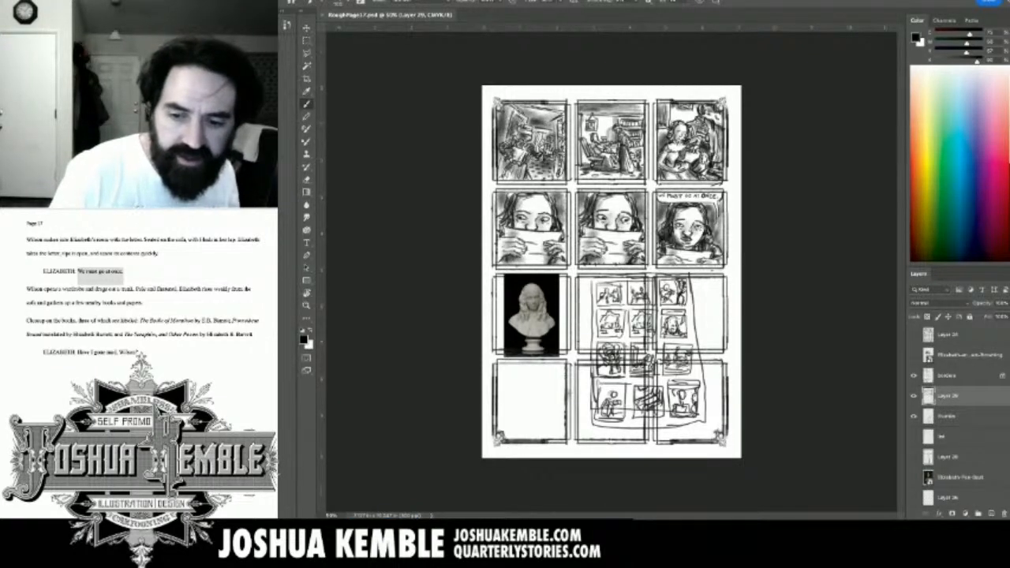
Move the marble bust reference photo down into the first panel of the fourth row and save the file.
scroll(958, 418, "down", 3)
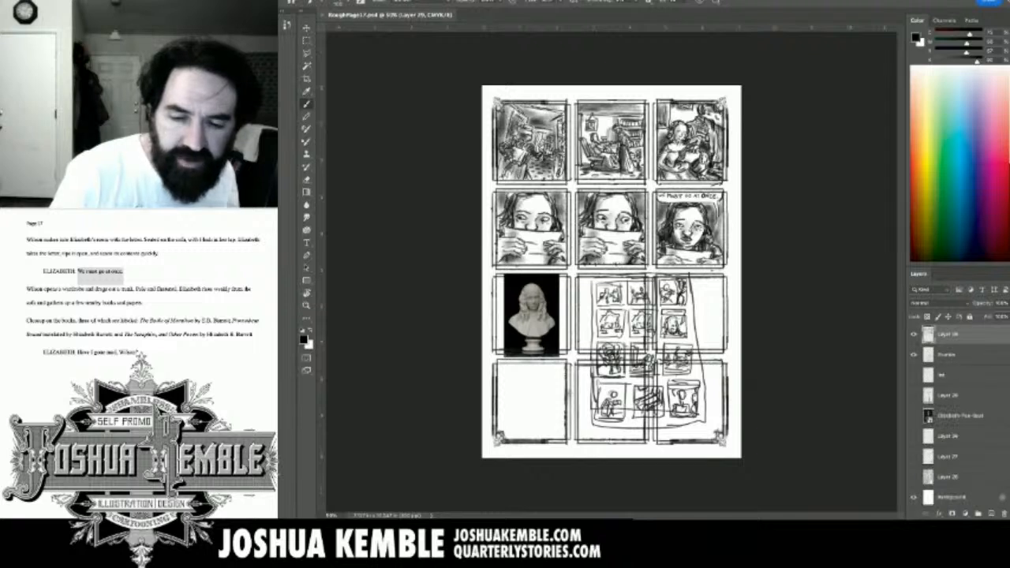
scroll(959, 418, "up", 5)
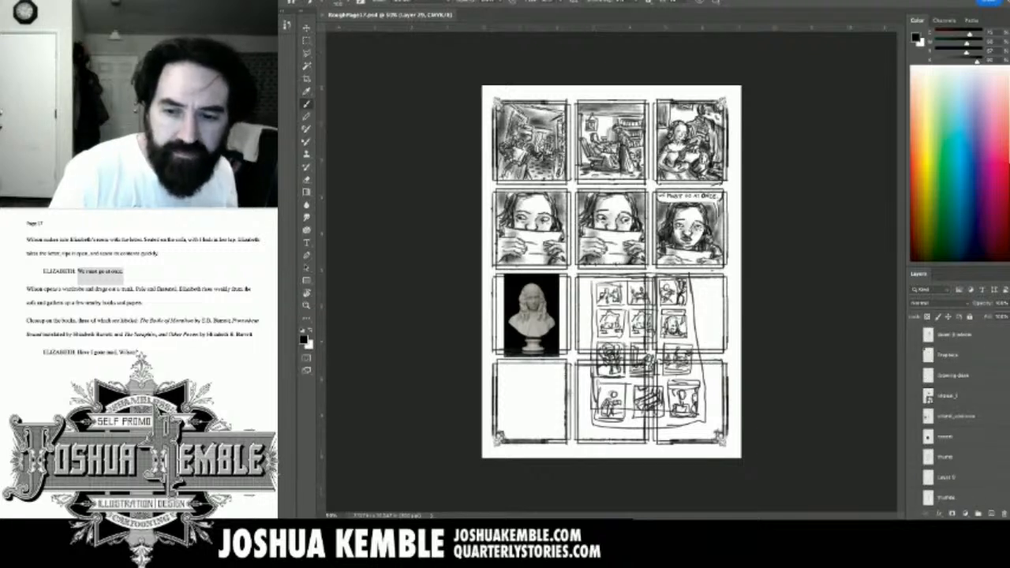
scroll(958, 418, "up", 1)
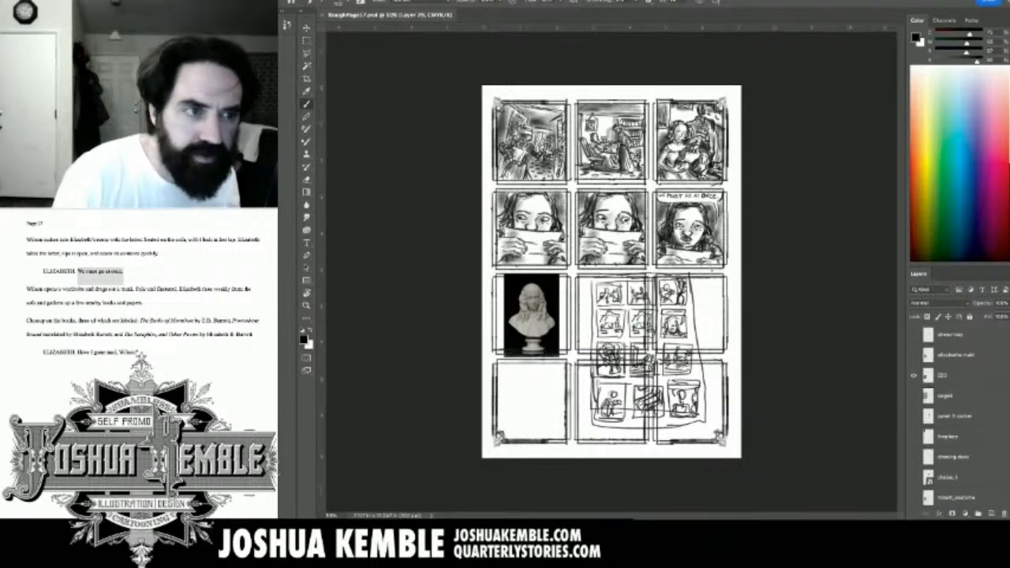
left_click(955, 376)
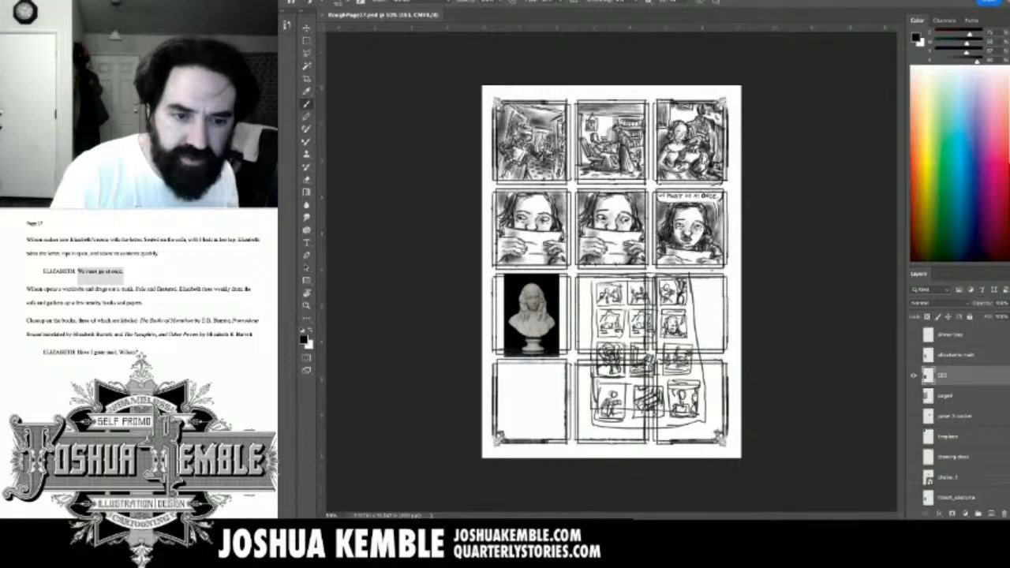
key("v")
left_click_drag(532, 315, 530, 392)
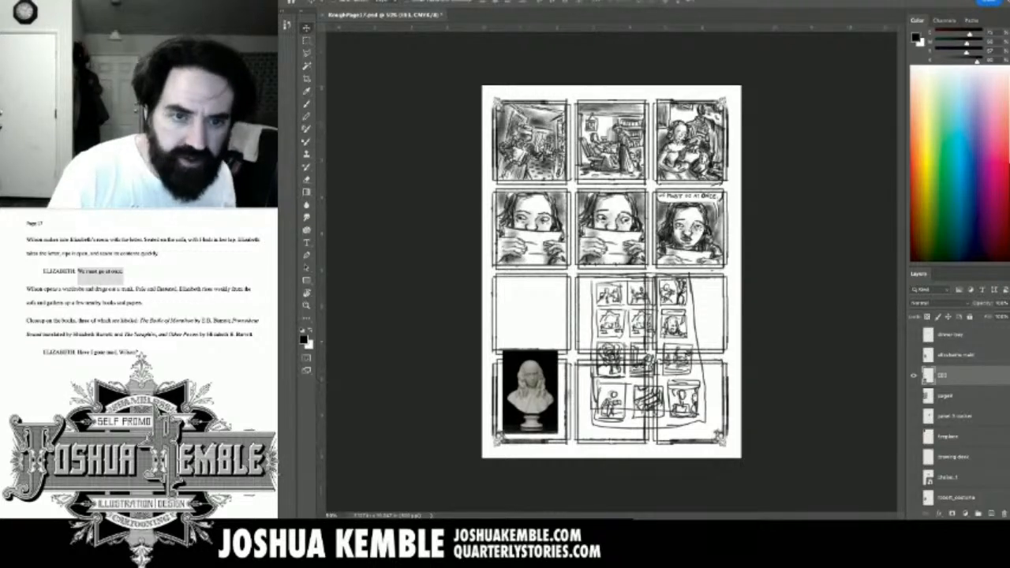
scroll(958, 418, "down", 10)
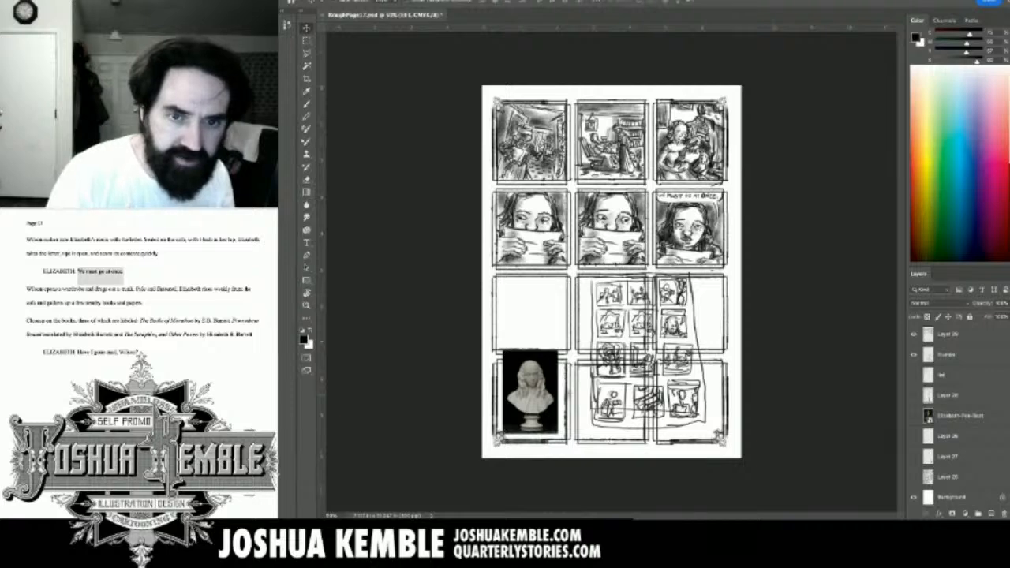
key("super+plus")
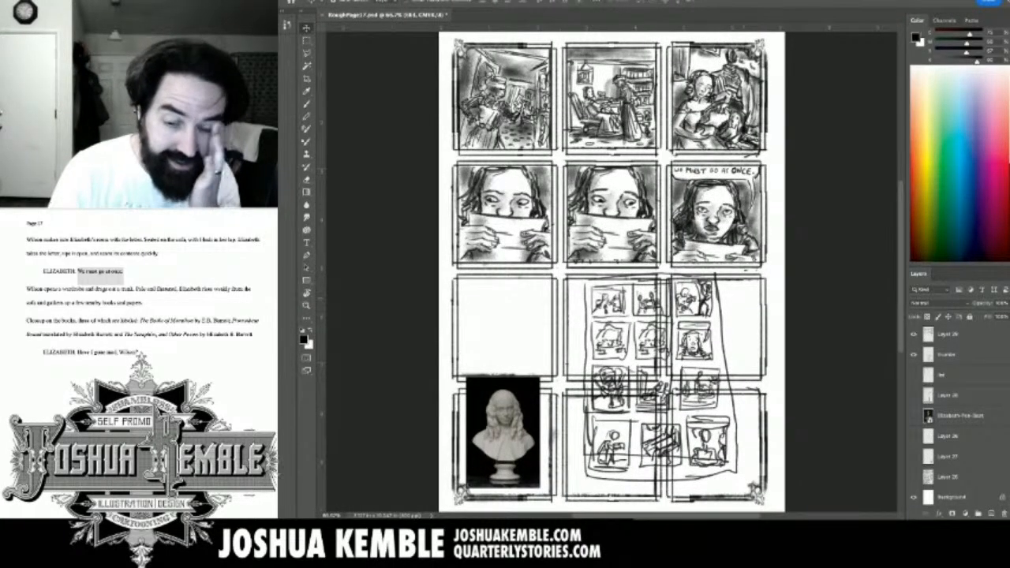
key("super+s")
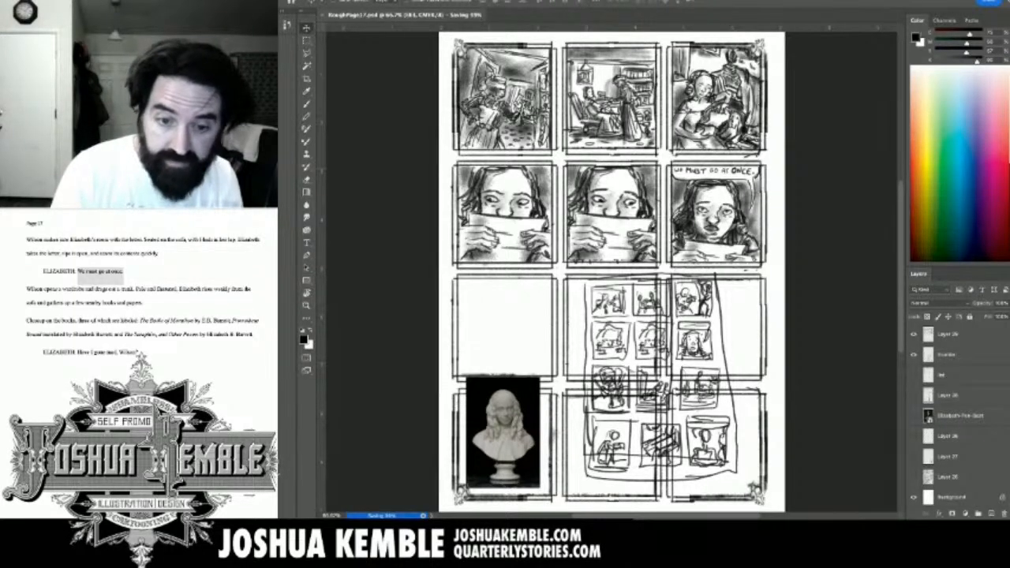
Move the thumbnail layout sketches up to overlap the second row, then make Layer 29 active again and save the file.
left_click(948, 355)
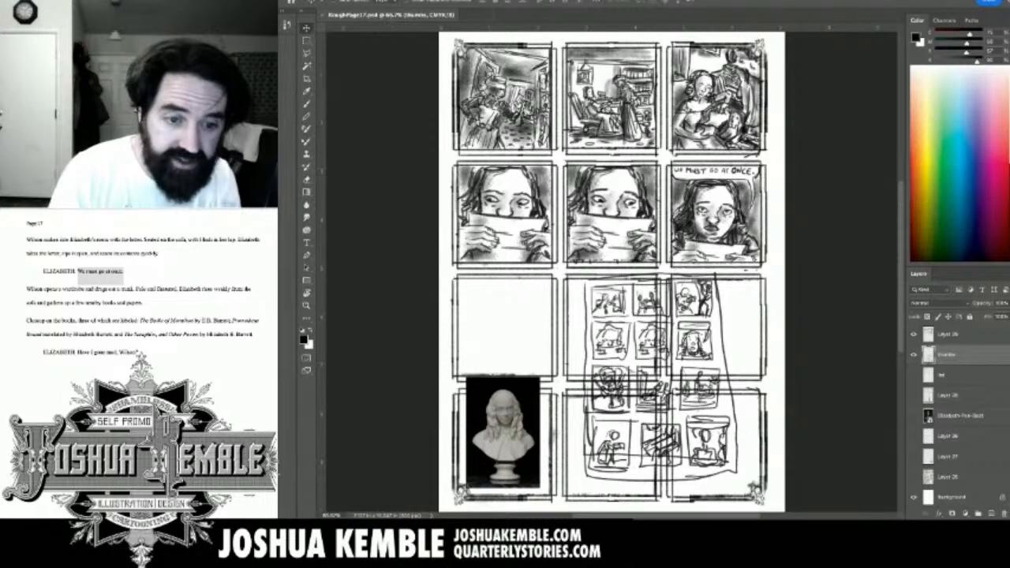
left_click(913, 355)
left_click(913, 355)
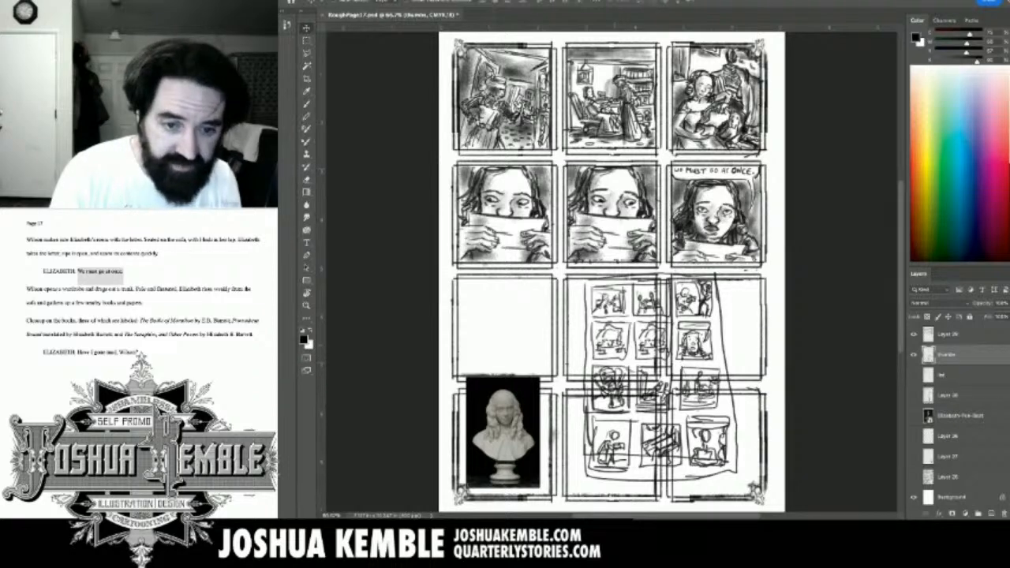
left_click_drag(615, 345, 615, 279)
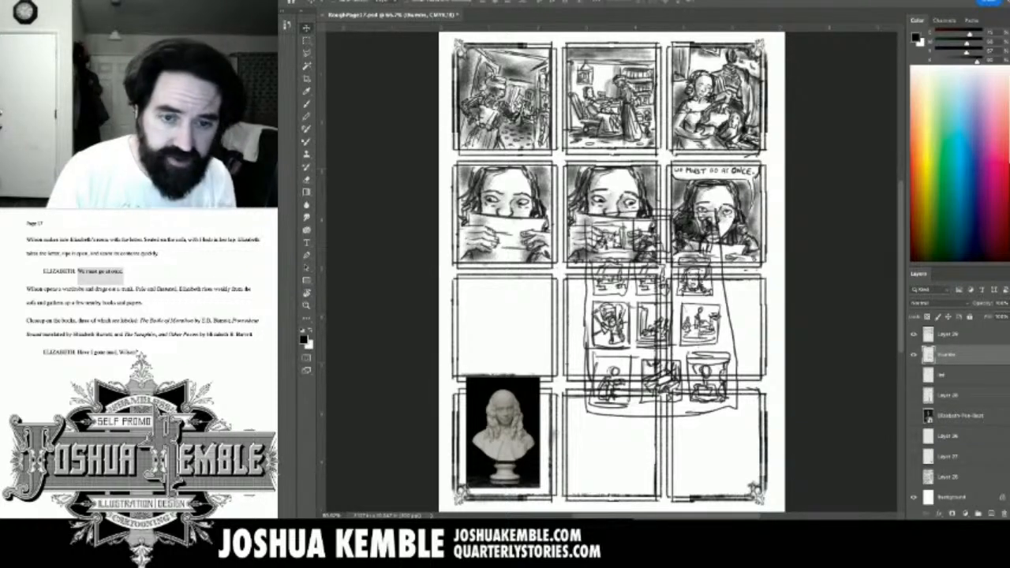
left_click(948, 334)
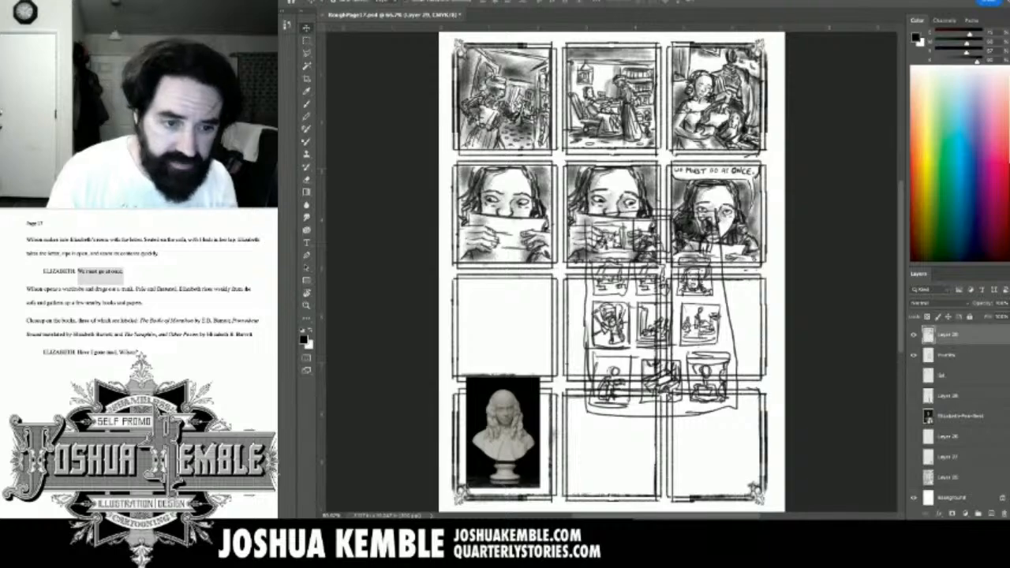
key("ctrl+s")
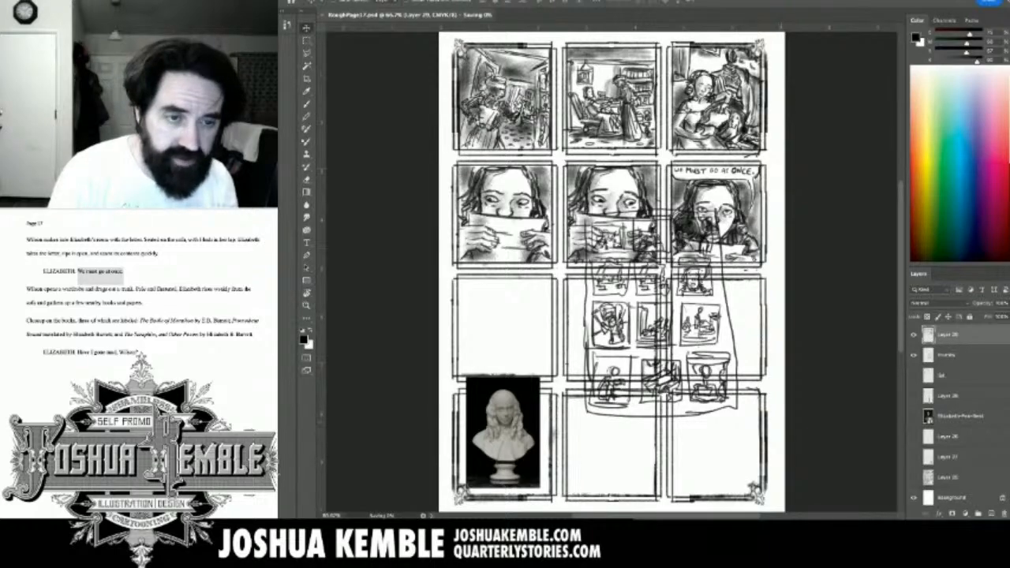
Draw a ruffled cap seen from above with the brush in the empty first panel of the third row.
scroll(467, 264, "up", 4)
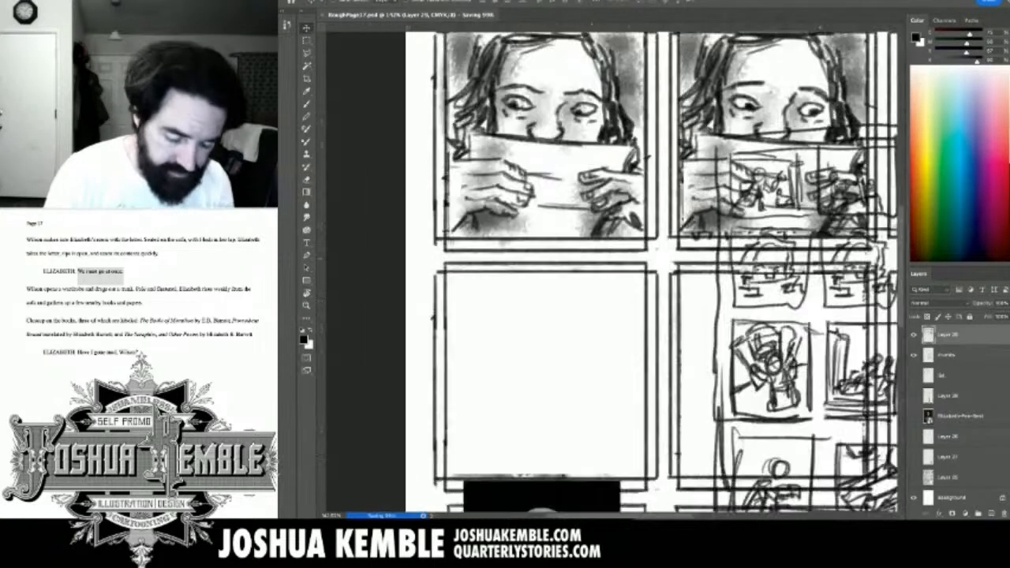
left_click_drag(552, 316, 547, 264)
key("b")
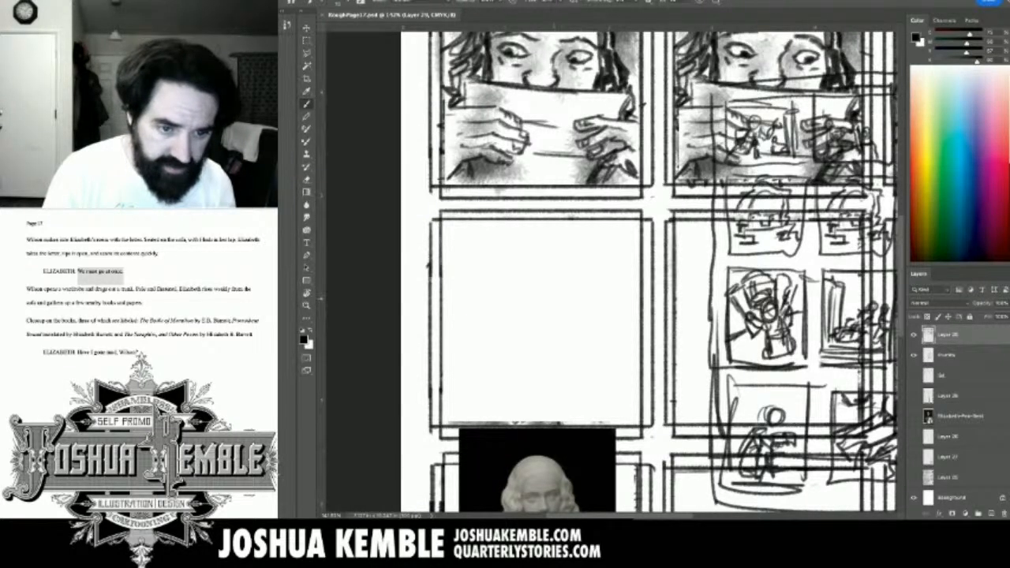
mouse_move(551, 294)
left_mouse_down()
mouse_move(563, 292)
mouse_move(532, 314)
mouse_move(536, 333)
mouse_move(570, 329)
mouse_move(575, 306)
mouse_move(562, 294)
mouse_move(579, 328)
mouse_move(566, 340)
mouse_move(539, 339)
mouse_move(526, 318)
mouse_move(541, 347)
mouse_move(565, 352)
mouse_move(585, 338)
mouse_move(577, 298)
left_mouse_up()
mouse_move(534, 345)
left_mouse_down()
mouse_move(557, 365)
mouse_move(588, 351)
mouse_move(590, 319)
left_mouse_up()
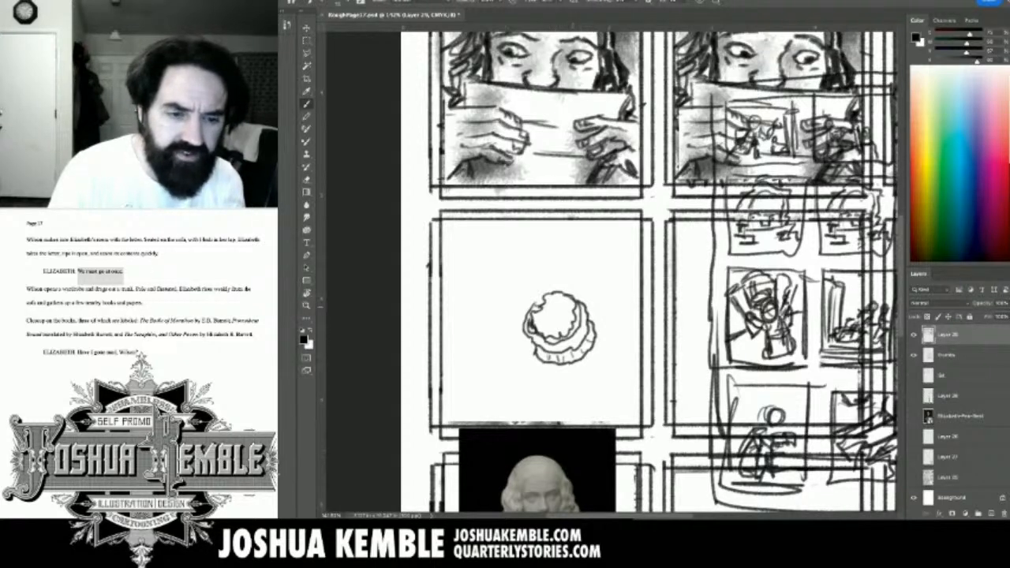
Sketch the figure's collar, shoulder and back beneath the cap, ending in a rounded skirt with an apron bow.
left_click_drag(587, 308, 592, 298)
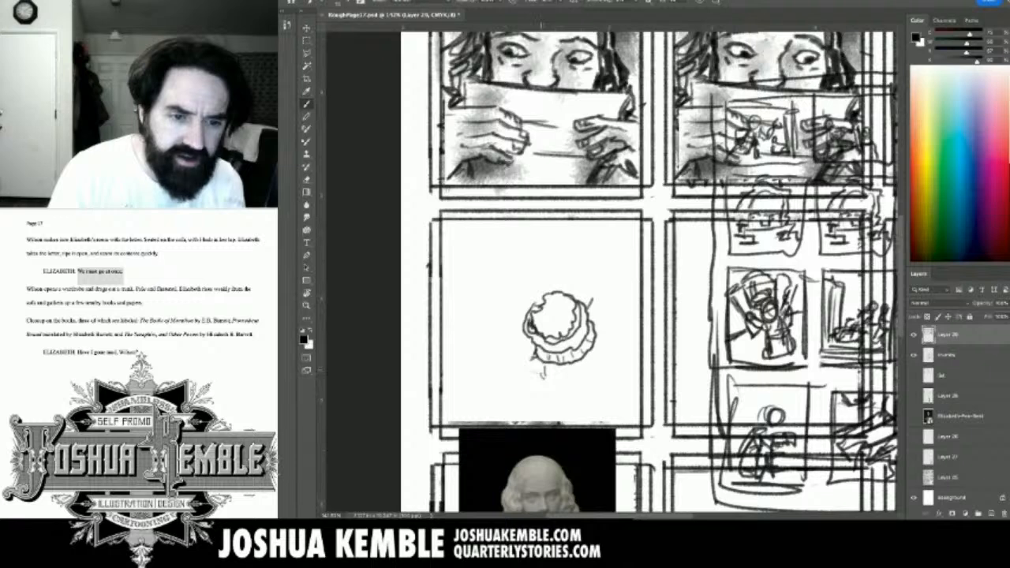
mouse_move(533, 359)
left_mouse_down()
mouse_move(563, 382)
mouse_move(601, 363)
mouse_move(597, 354)
mouse_move(609, 363)
left_mouse_up()
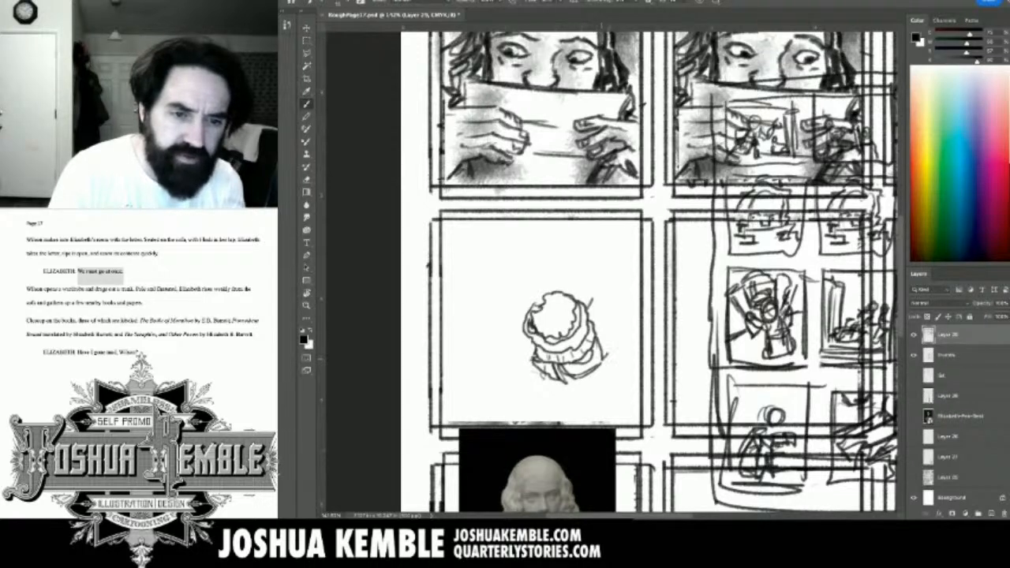
left_click_drag(597, 327, 607, 342)
mouse_move(601, 330)
left_mouse_down()
mouse_move(609, 342)
mouse_move(595, 332)
left_mouse_up()
mouse_move(594, 311)
left_mouse_down()
mouse_move(586, 320)
mouse_move(593, 313)
left_mouse_up()
mouse_move(592, 308)
left_mouse_down()
mouse_move(612, 347)
mouse_move(570, 368)
mouse_move(586, 374)
mouse_move(600, 345)
left_mouse_up()
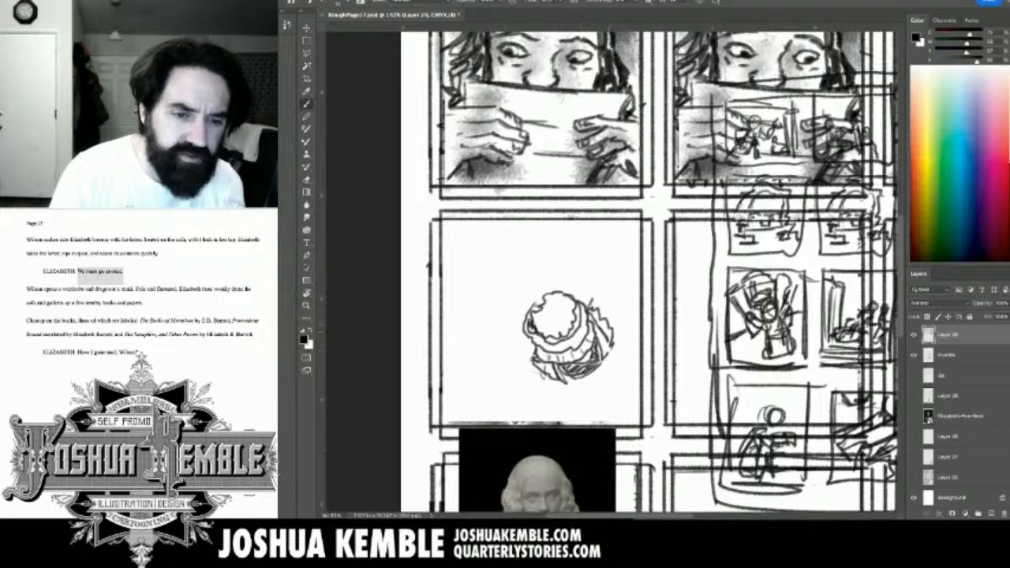
mouse_move(610, 361)
left_mouse_down()
mouse_move(606, 377)
mouse_move(582, 389)
mouse_move(596, 393)
mouse_move(581, 400)
mouse_move(582, 391)
mouse_move(565, 391)
left_mouse_up()
mouse_move(579, 399)
left_mouse_down()
mouse_move(594, 403)
mouse_move(561, 404)
mouse_move(618, 409)
mouse_move(627, 370)
mouse_move(616, 400)
mouse_move(574, 410)
mouse_move(614, 402)
left_mouse_up()
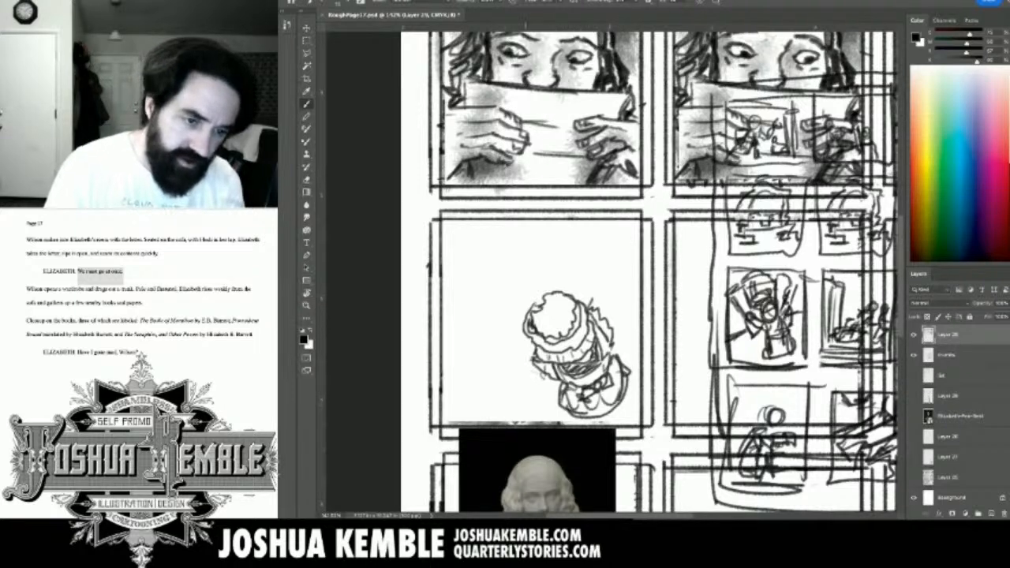
Draw the figure's two outstretched arms with cuffs and spread-fingered hands, one reaching left and one reaching up.
mouse_move(530, 350)
left_mouse_down()
mouse_move(505, 345)
mouse_move(505, 368)
left_mouse_up()
mouse_move(511, 365)
left_mouse_down()
mouse_move(500, 362)
mouse_move(547, 375)
left_mouse_up()
mouse_move(596, 309)
left_mouse_down()
mouse_move(590, 282)
mouse_move(616, 319)
mouse_move(612, 331)
left_mouse_up()
mouse_move(508, 352)
left_mouse_down()
mouse_move(486, 342)
mouse_move(478, 351)
mouse_move(475, 336)
mouse_move(464, 343)
mouse_move(474, 355)
mouse_move(478, 345)
left_mouse_up()
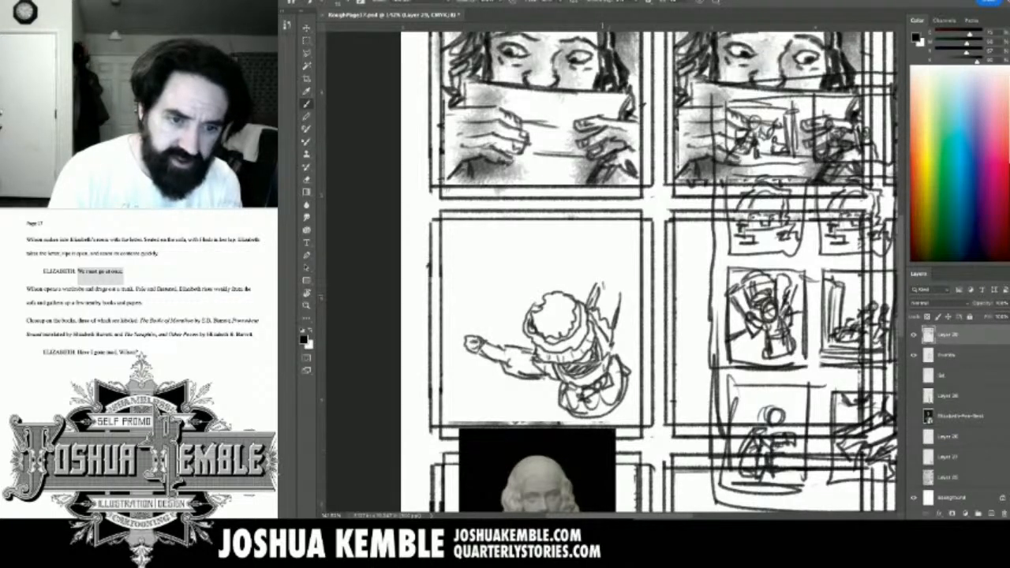
mouse_move(598, 294)
left_mouse_down()
mouse_move(607, 269)
mouse_move(618, 267)
mouse_move(619, 284)
mouse_move(609, 261)
mouse_move(620, 260)
left_mouse_up()
mouse_move(607, 277)
left_mouse_down()
mouse_move(619, 269)
mouse_move(596, 247)
mouse_move(602, 233)
mouse_move(626, 239)
mouse_move(623, 254)
left_mouse_up()
mouse_move(469, 338)
left_mouse_down()
mouse_move(448, 315)
mouse_move(463, 320)
left_mouse_up()
mouse_move(467, 325)
left_mouse_down()
mouse_move(472, 317)
mouse_move(472, 332)
left_mouse_up()
mouse_move(457, 333)
left_mouse_down()
mouse_move(445, 322)
mouse_move(454, 346)
mouse_move(466, 347)
left_mouse_up()
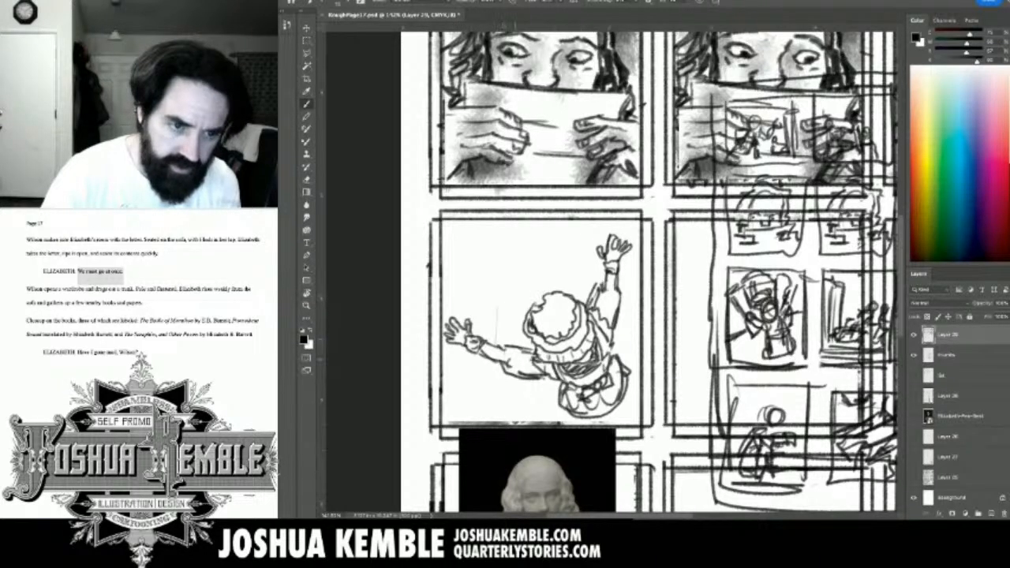
Draw two slanted perspective lines for the wardrobe's sides, one above each of the capped figure's arms.
left_click_drag(452, 268, 518, 347)
left_click_drag(480, 298, 526, 348)
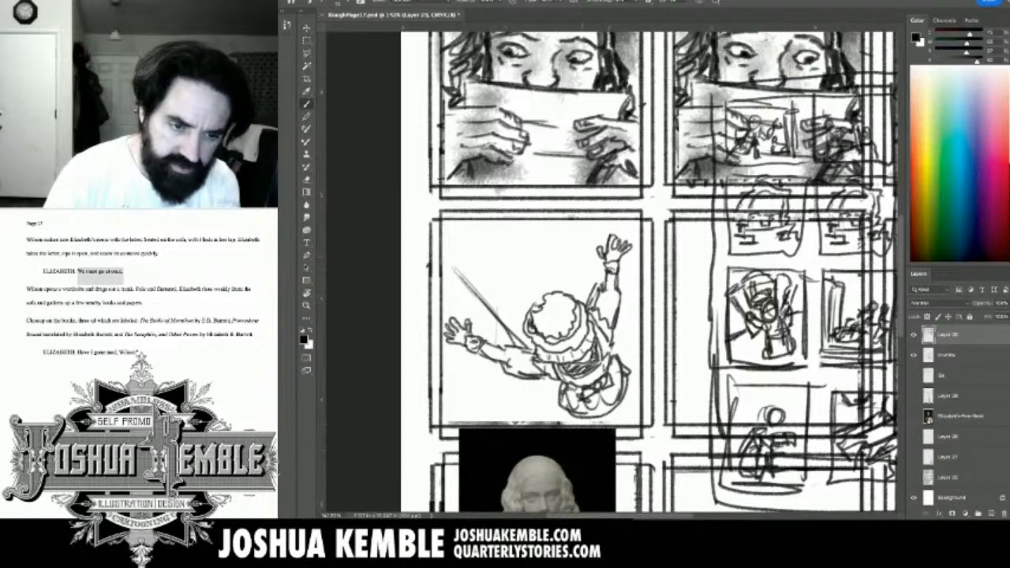
left_click_drag(582, 229, 592, 284)
left_click_drag(576, 227, 595, 302)
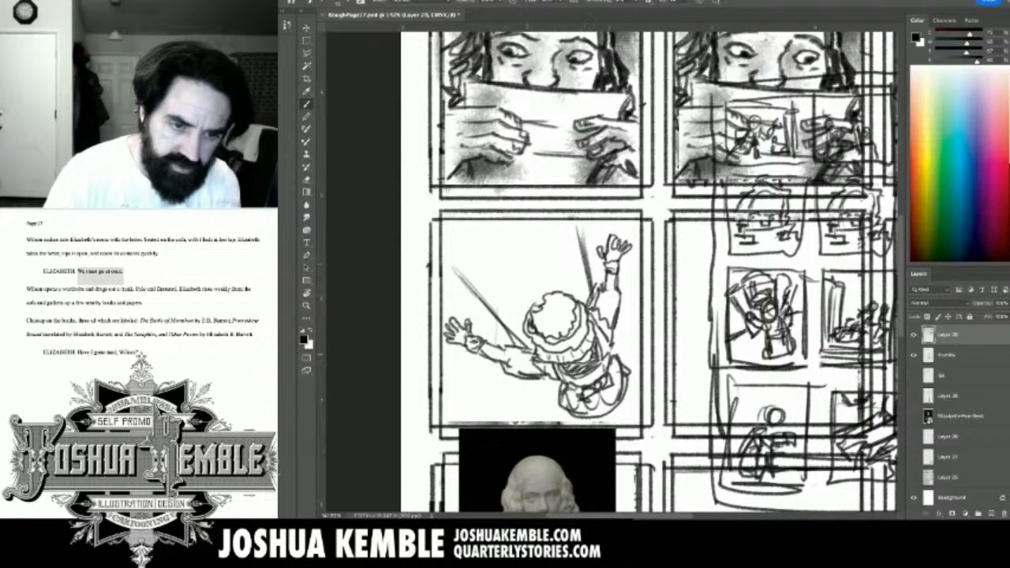
left_click_drag(522, 341, 531, 347)
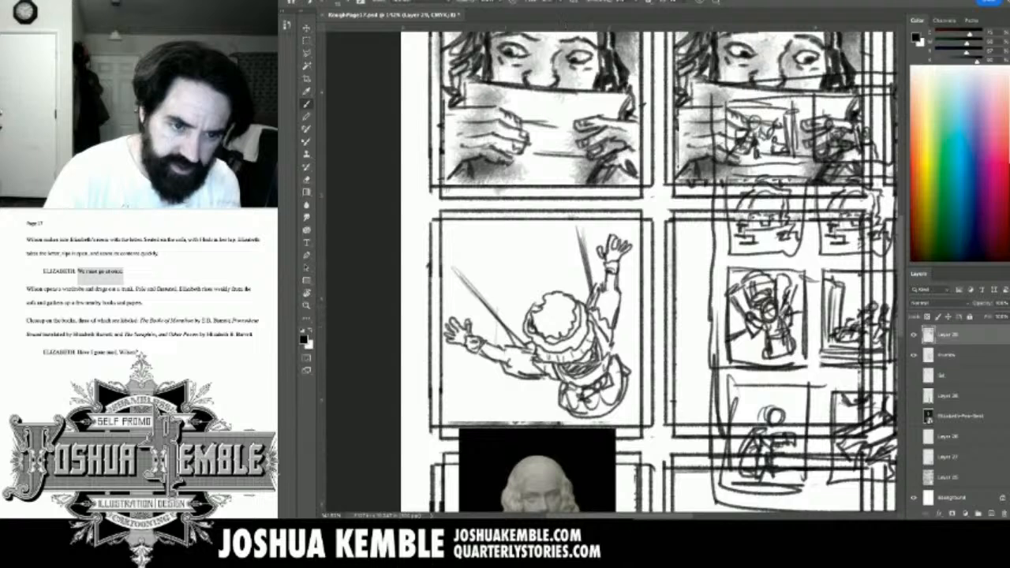
left_click_drag(576, 229, 587, 303)
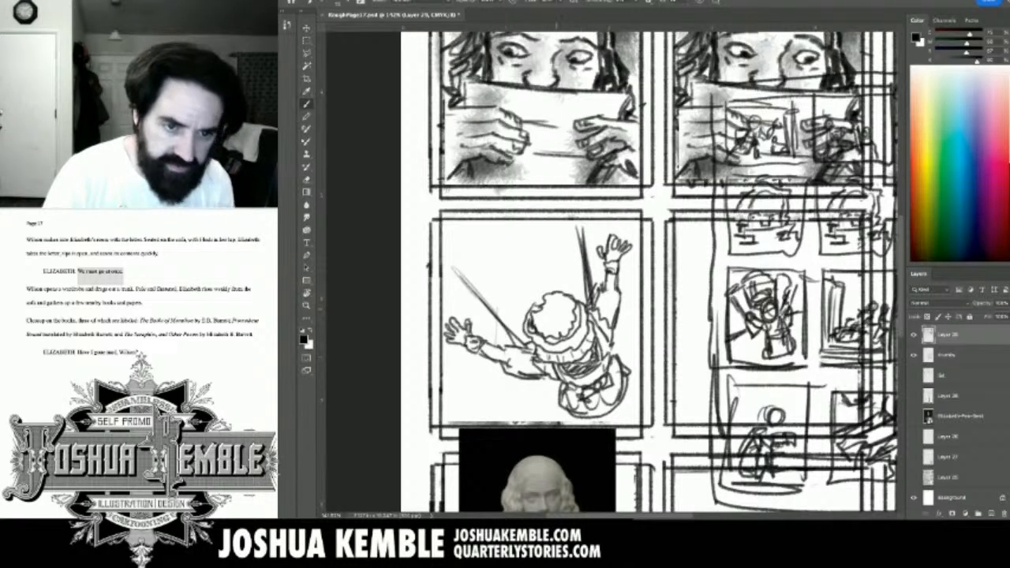
Select the contents of the third row's first panel, scale the figure drawing down and recentre it within the panel.
key("ctrl+t")
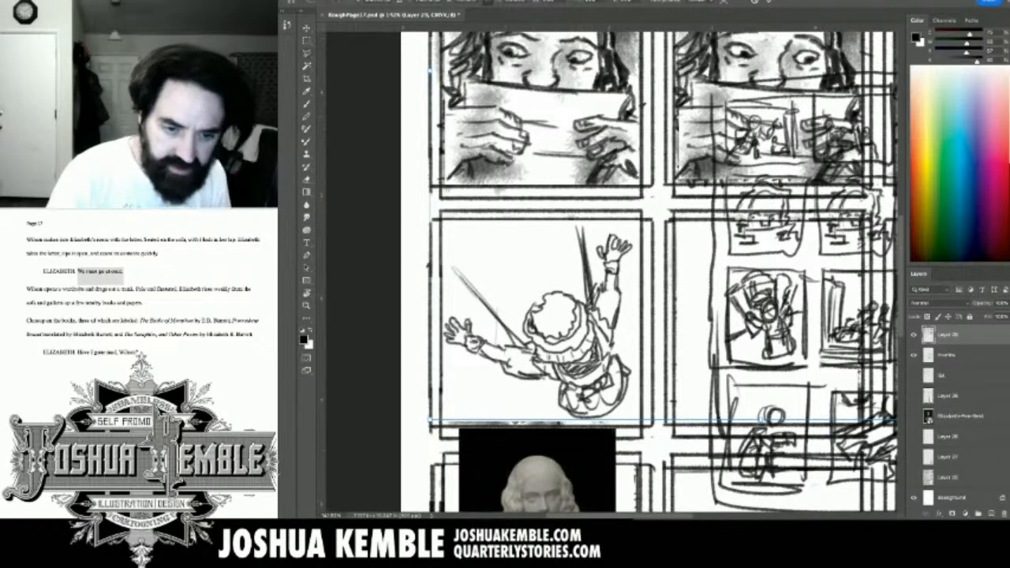
key("Return")
left_click_drag(424, 214, 648, 422)
key("ctrl+t")
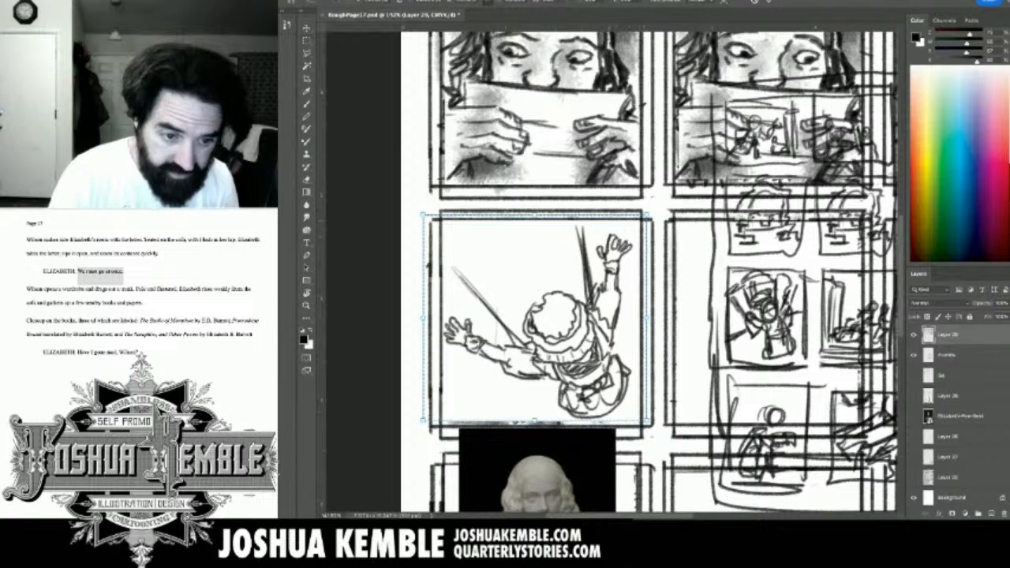
left_click_drag(648, 214, 598, 258)
mouse_move(546, 350)
left_mouse_down()
mouse_move(581, 339)
mouse_move(560, 341)
left_mouse_up()
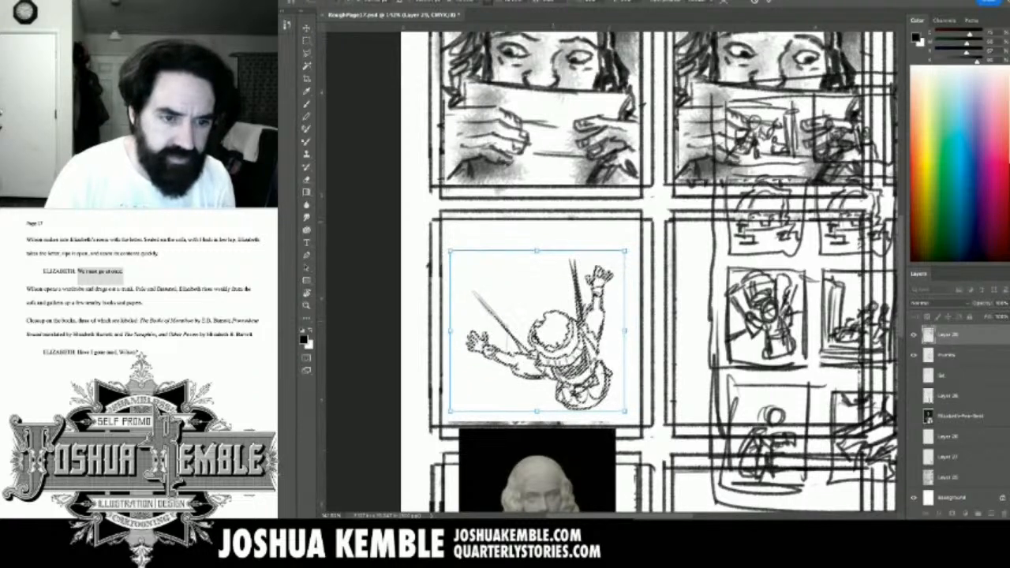
key("Return")
Erase the two slanted lines above the arms and redraw them longer, reaching toward the panel's upper-left corner and top edge.
key("e")
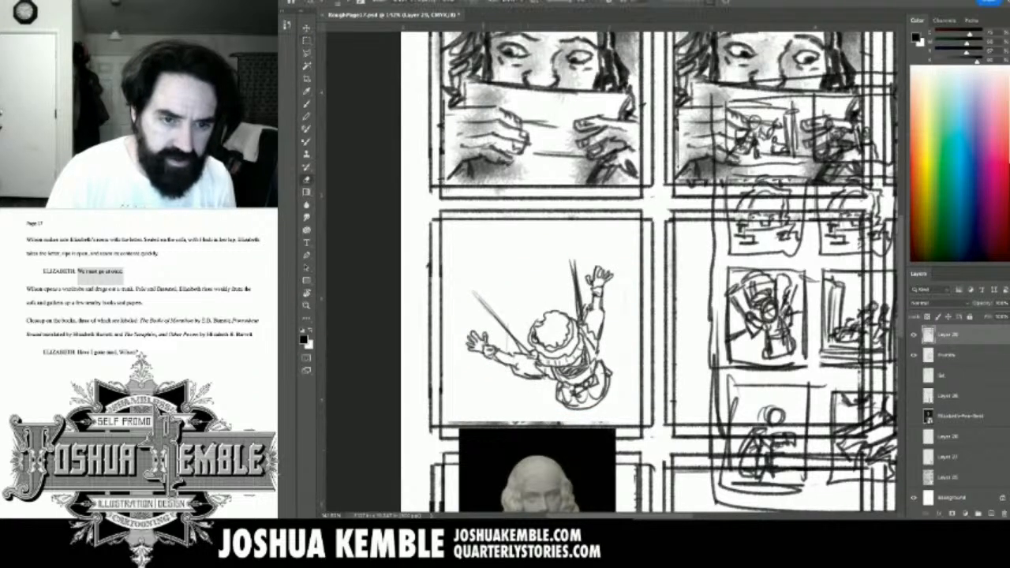
left_click_drag(505, 325, 521, 349)
left_click_drag(576, 300, 572, 260)
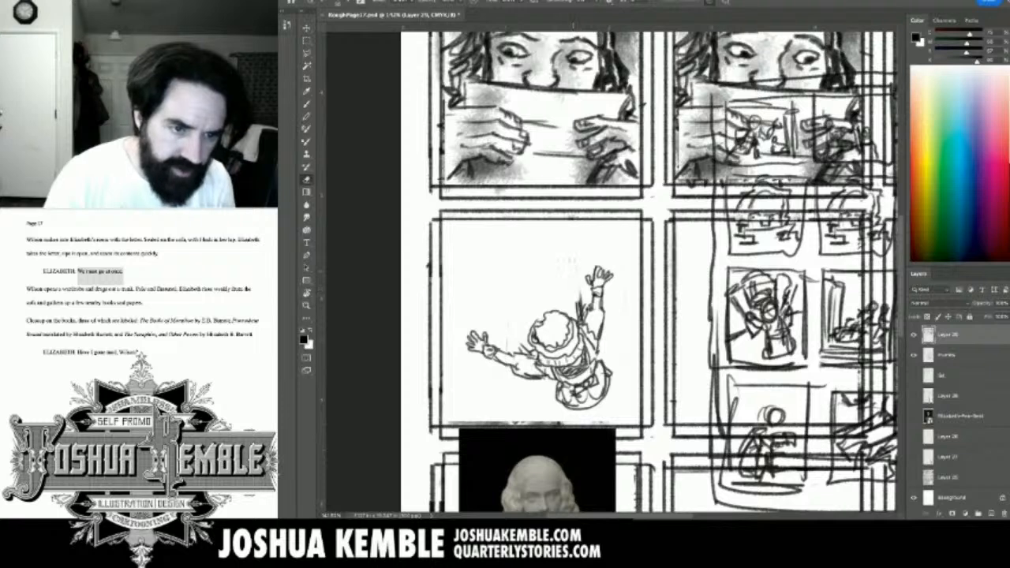
key("b")
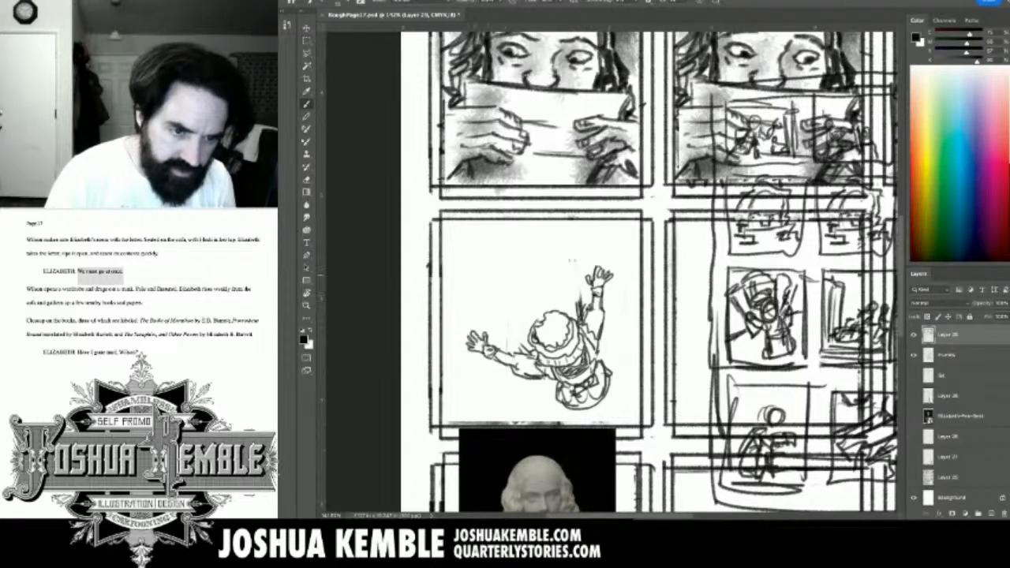
left_click_drag(474, 292, 498, 313)
left_click_drag(467, 297, 504, 331)
left_click_drag(463, 291, 532, 350)
left_click_drag(459, 288, 504, 326)
left_click_drag(476, 299, 522, 339)
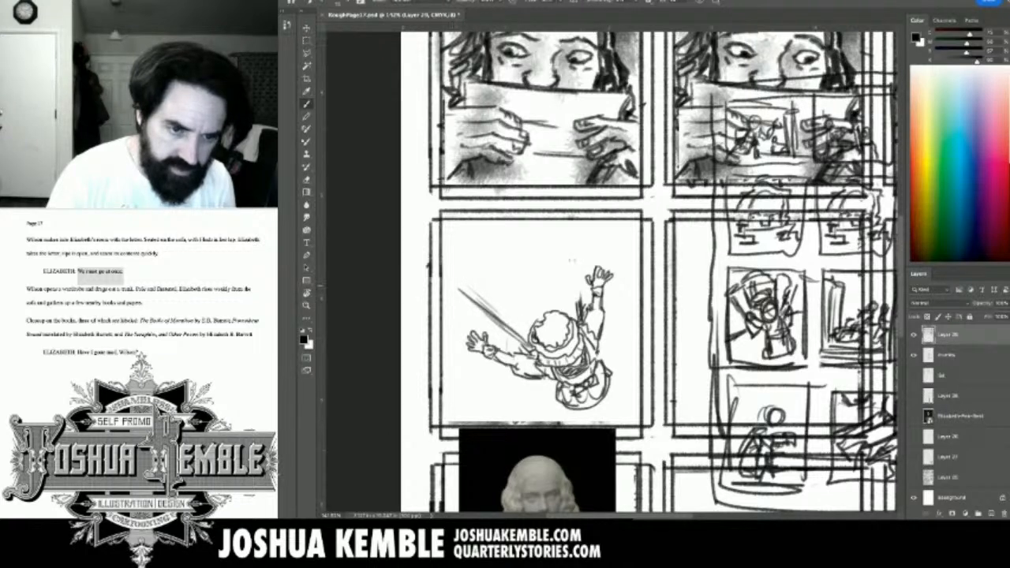
left_click_drag(448, 280, 472, 298)
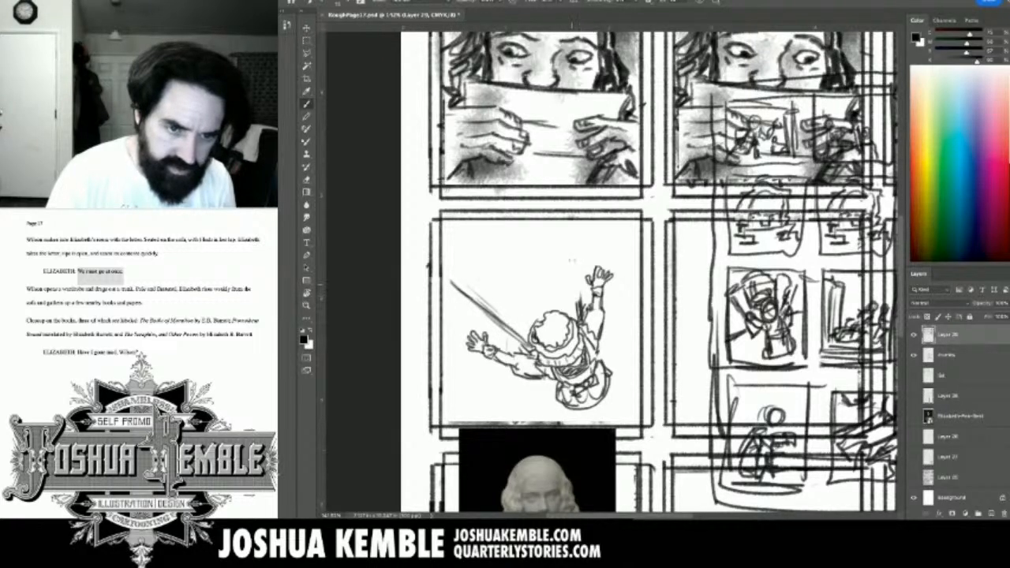
mouse_move(574, 265)
left_mouse_down()
mouse_move(578, 314)
mouse_move(570, 237)
left_mouse_up()
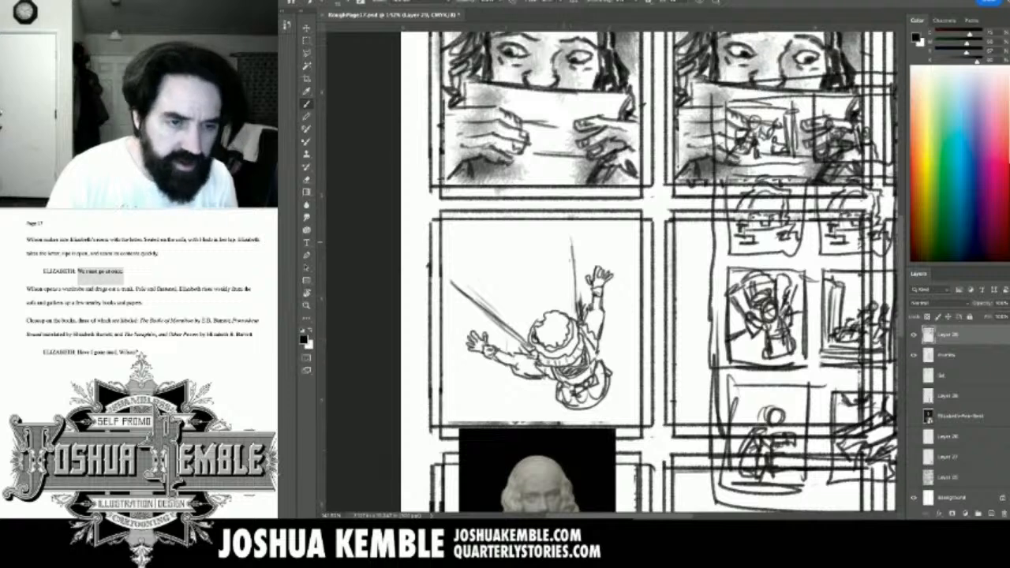
left_click_drag(452, 282, 465, 269)
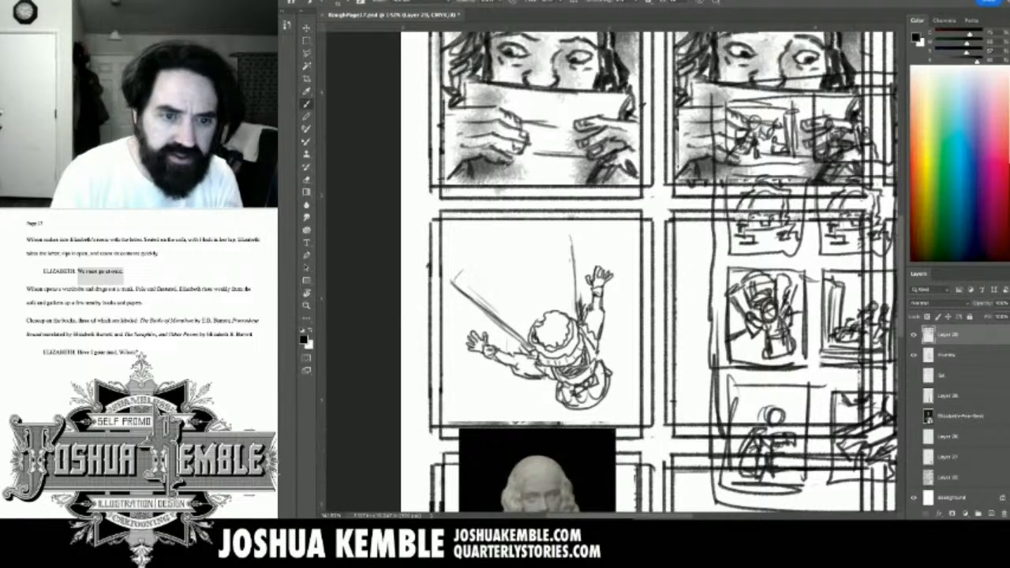
Paste the wardrobe reference photo on a new layer, move it over the second column's panels, and make Layer 29 active again.
key("alt+shift+super+n")
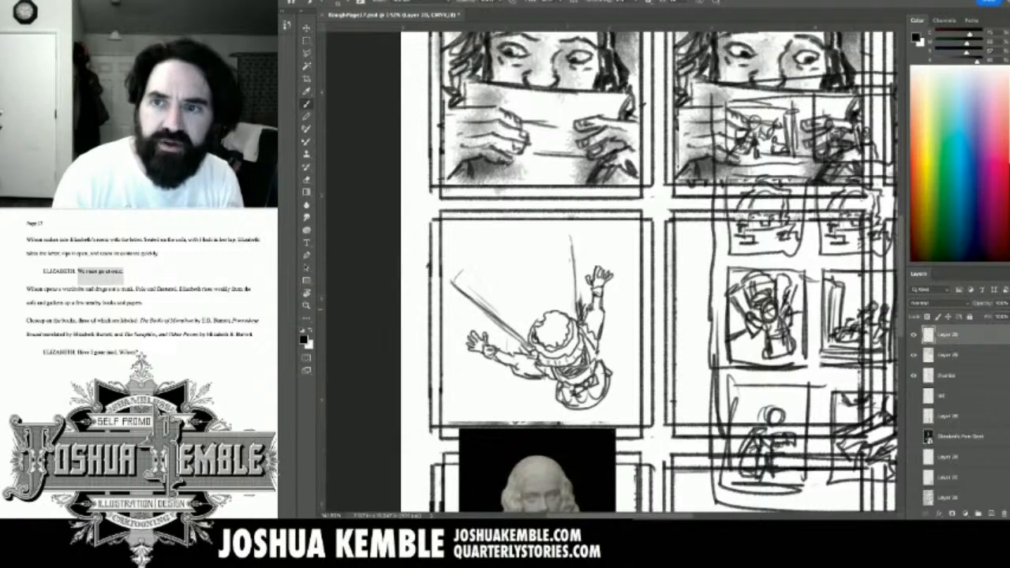
key("ctrl+v")
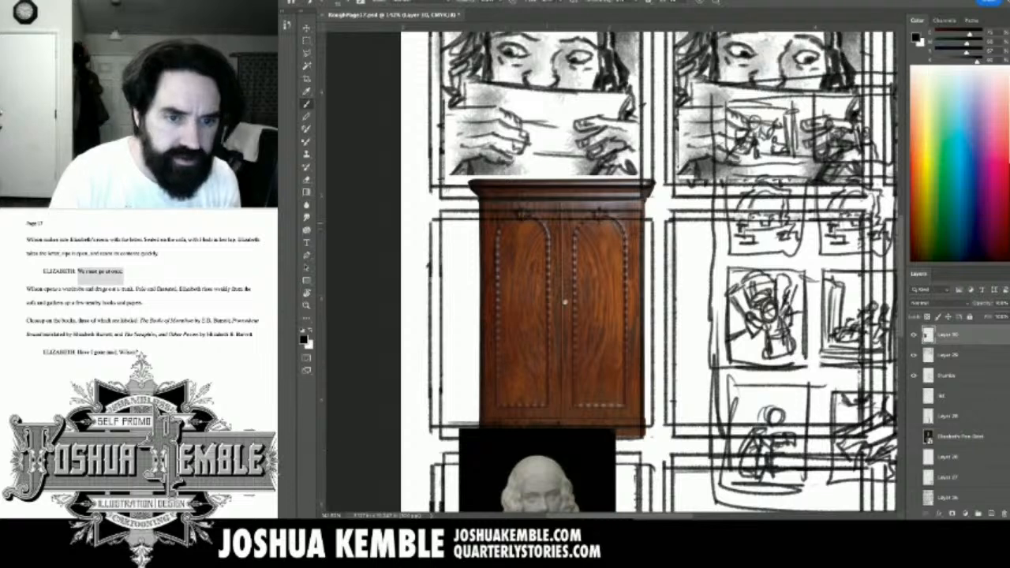
key("v")
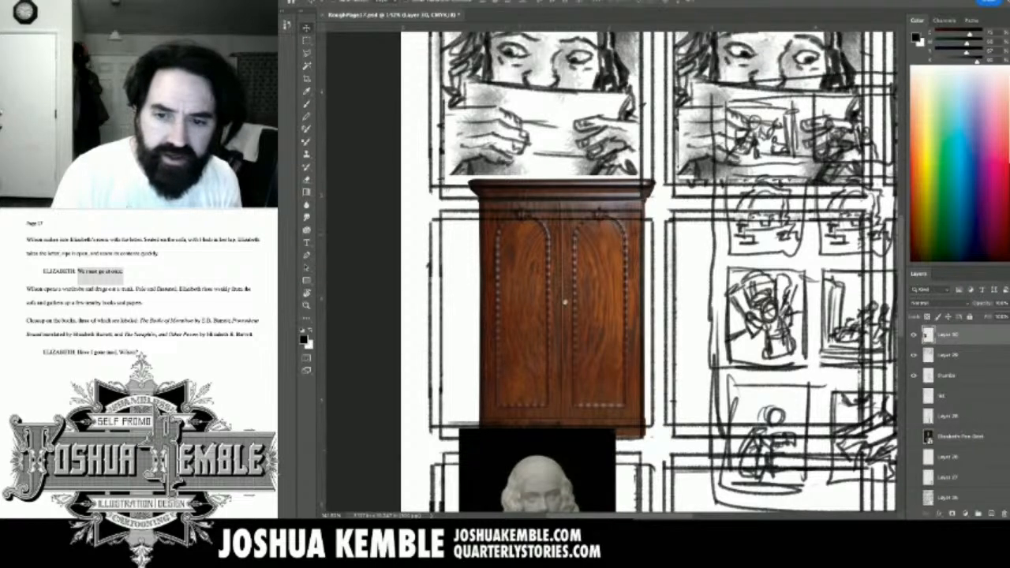
left_click_drag(565, 302, 798, 201)
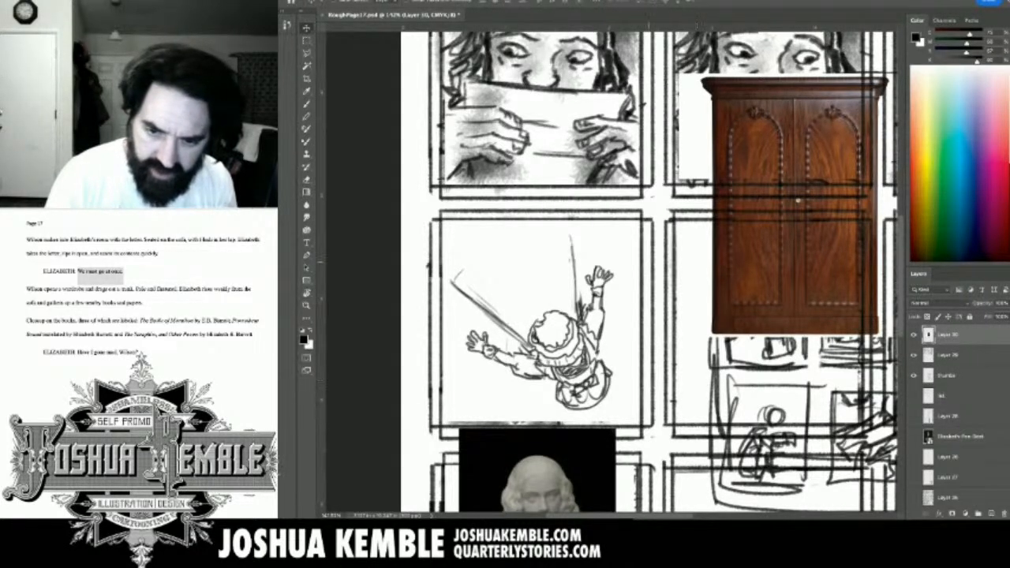
key("alt+bracketleft")
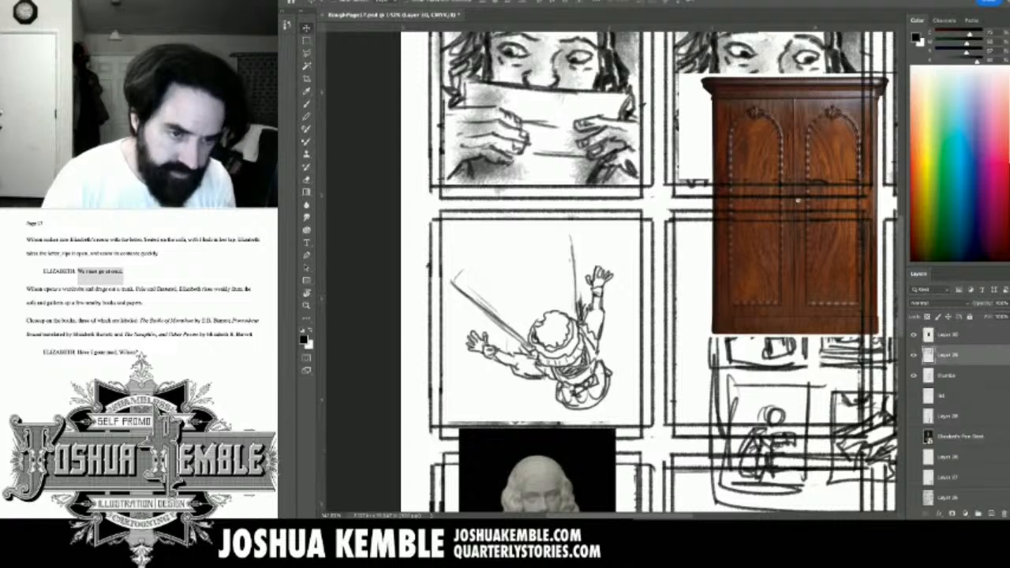
Draw new wardrobe side edges close to the figure's hands and erase the old slanted lines between them.
key("b")
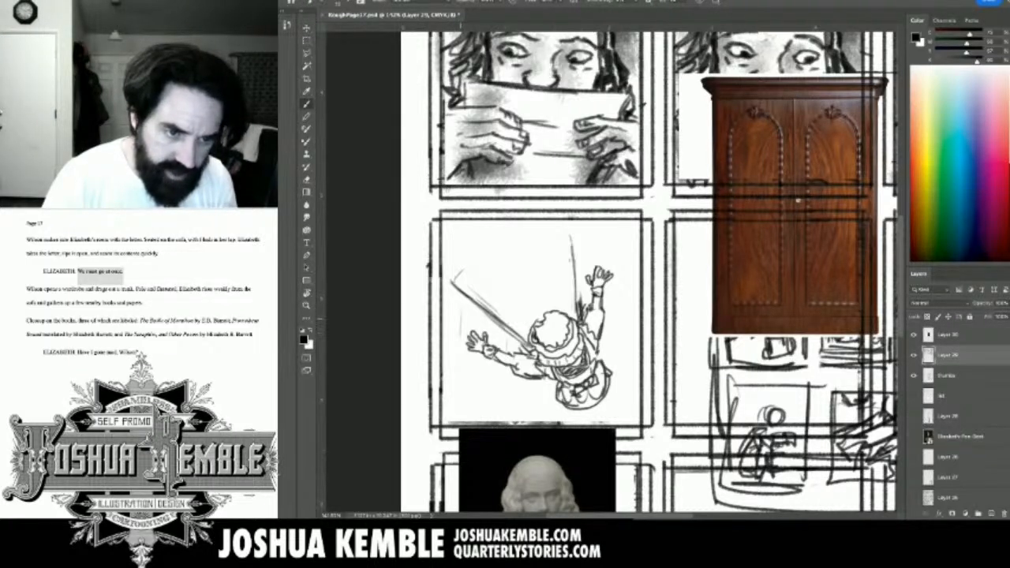
mouse_move(454, 304)
left_mouse_down()
mouse_move(463, 352)
mouse_move(490, 330)
mouse_move(520, 352)
left_mouse_up()
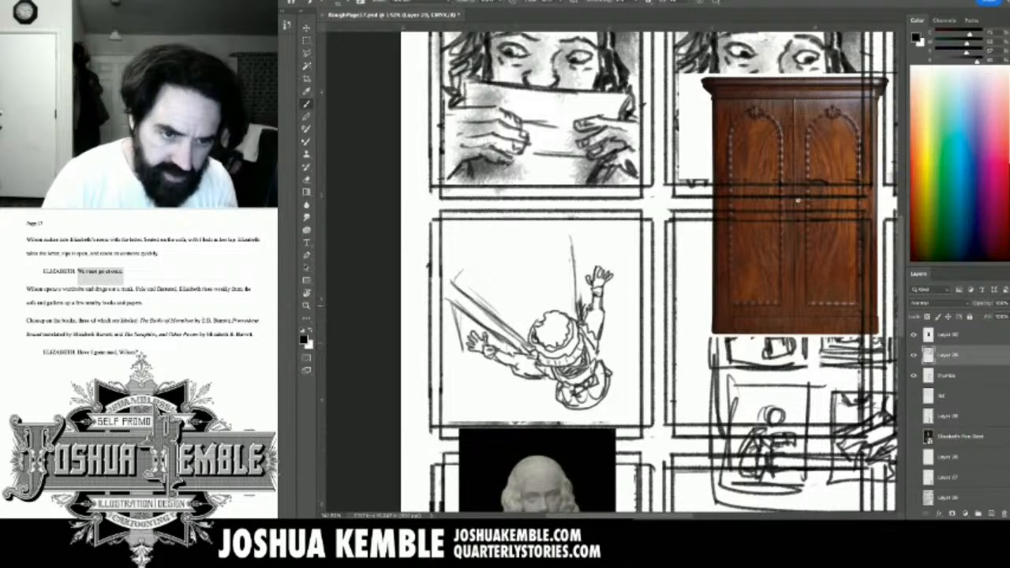
left_click_drag(586, 260, 585, 310)
mouse_move(584, 242)
left_mouse_down()
mouse_move(582, 315)
mouse_move(584, 303)
left_mouse_up()
key("e")
left_click_drag(453, 281, 519, 337)
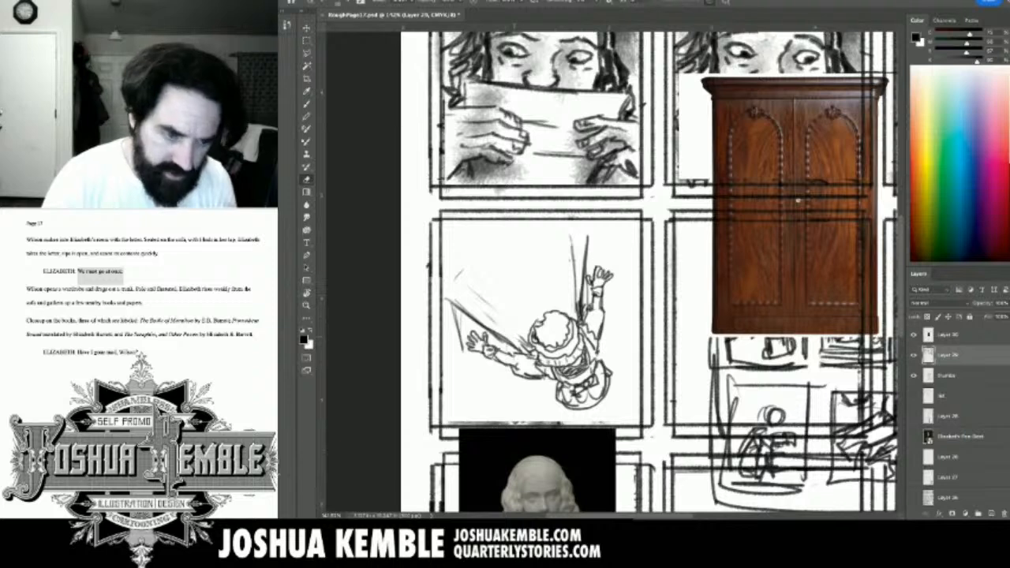
left_click_drag(470, 287, 486, 301)
left_click_drag(569, 235, 575, 287)
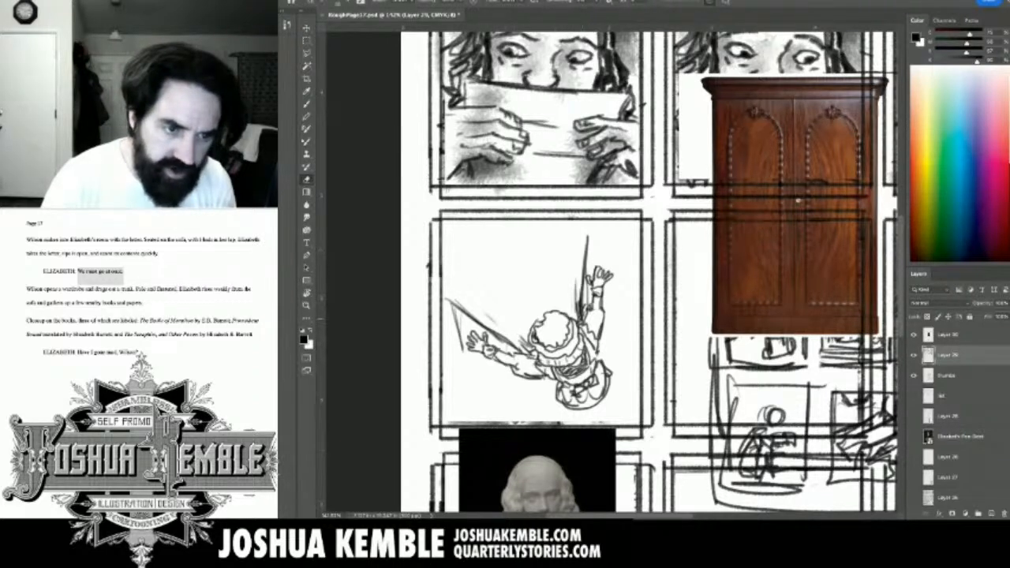
Connect the outer ends of the two side edges with a straight diagonal line for the wardrobe's top.
key("b")
left_click_drag(446, 303, 549, 255)
left_click_drag(474, 291, 592, 234)
left_click_drag(506, 276, 594, 233)
left_click_drag(541, 259, 602, 226)
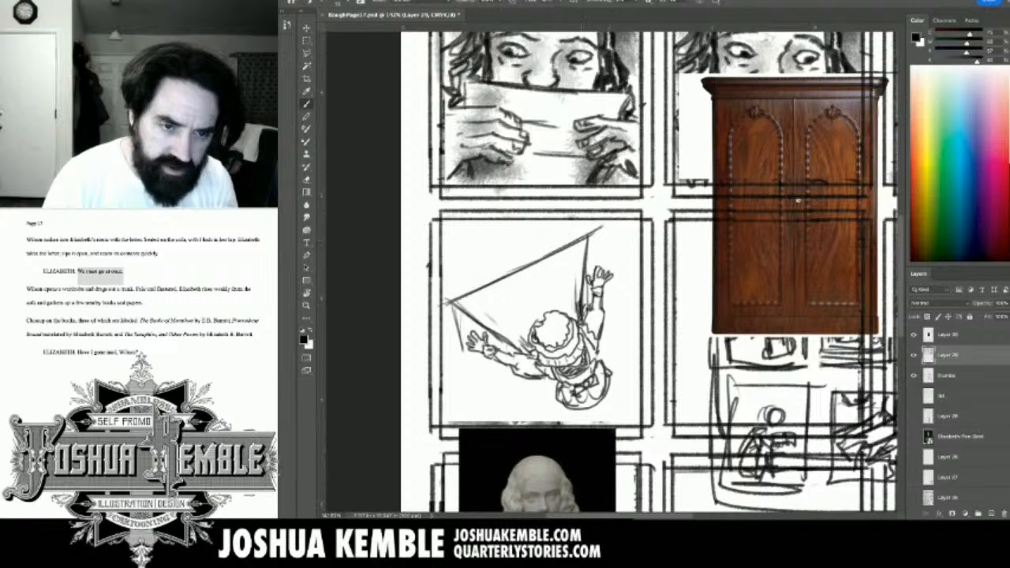
Thicken the wardrobe's diagonal top into a cornice with parallel moulding lines and a decorative strip.
left_click_drag(434, 297, 586, 229)
mouse_move(519, 259)
left_mouse_down()
mouse_move(602, 220)
mouse_move(593, 226)
left_mouse_up()
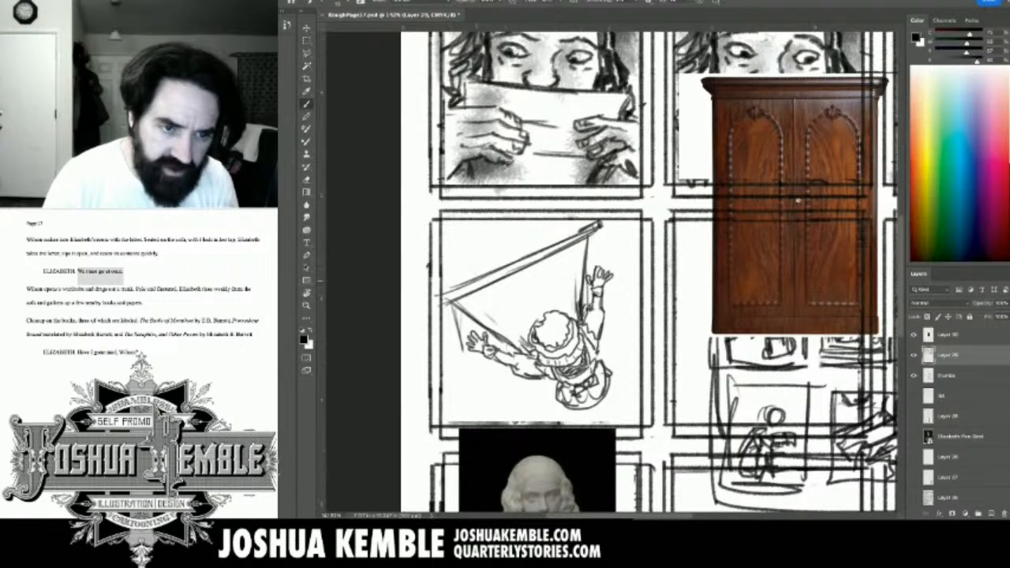
left_click_drag(449, 289, 591, 223)
left_click_drag(447, 287, 577, 231)
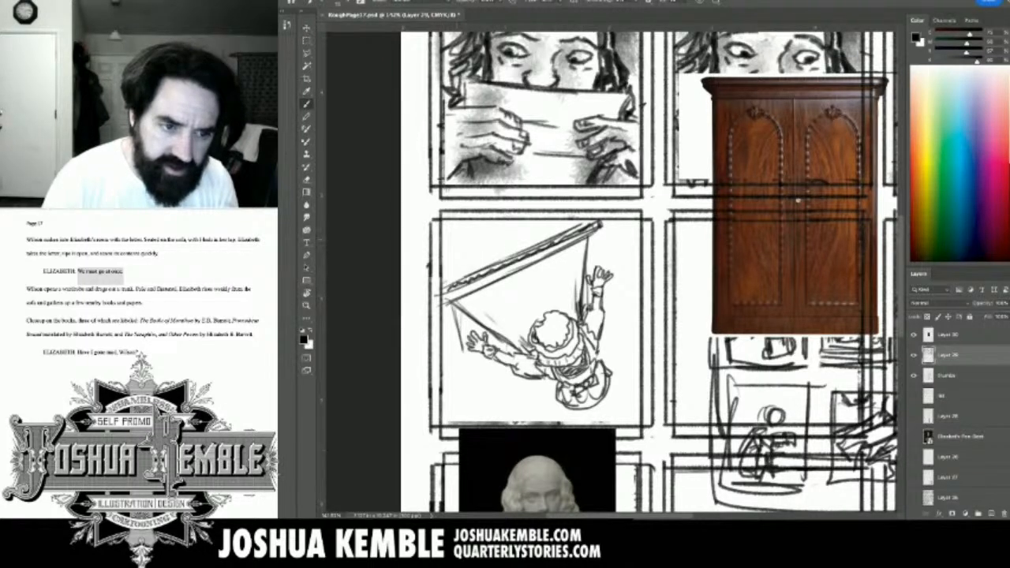
left_click_drag(456, 304, 576, 245)
mouse_move(531, 268)
left_mouse_down()
mouse_move(595, 236)
mouse_move(494, 280)
mouse_move(574, 249)
left_mouse_up()
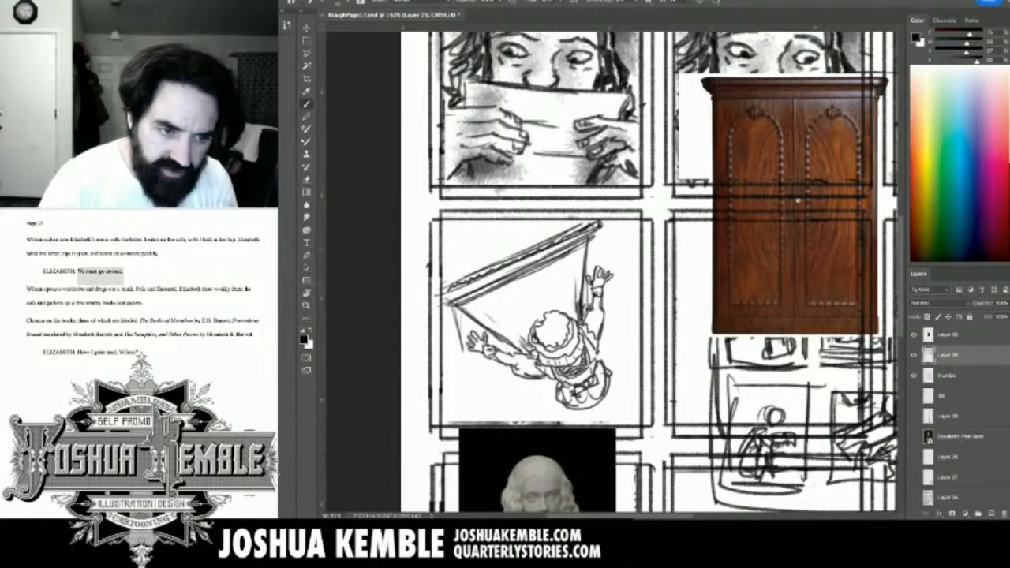
Double the wardrobe's side edges with inner lines and sketch the converging panel lines between them behind the cap.
left_click_drag(456, 306, 526, 347)
left_click_drag(583, 253, 573, 322)
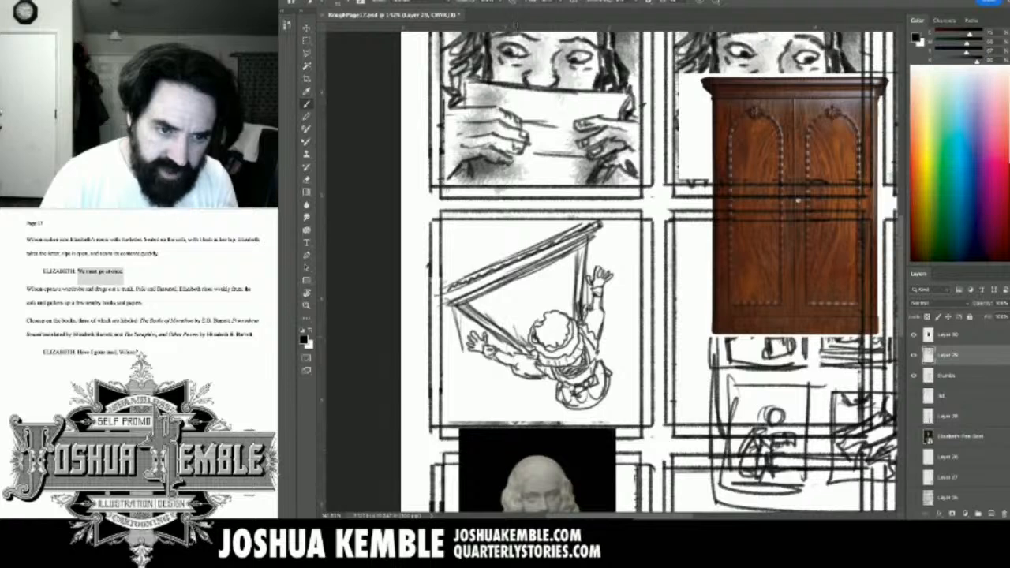
mouse_move(512, 322)
left_mouse_down()
mouse_move(553, 303)
mouse_move(572, 318)
mouse_move(554, 274)
mouse_move(561, 303)
left_mouse_up()
left_click_drag(483, 299, 513, 325)
left_click_drag(516, 330, 493, 293)
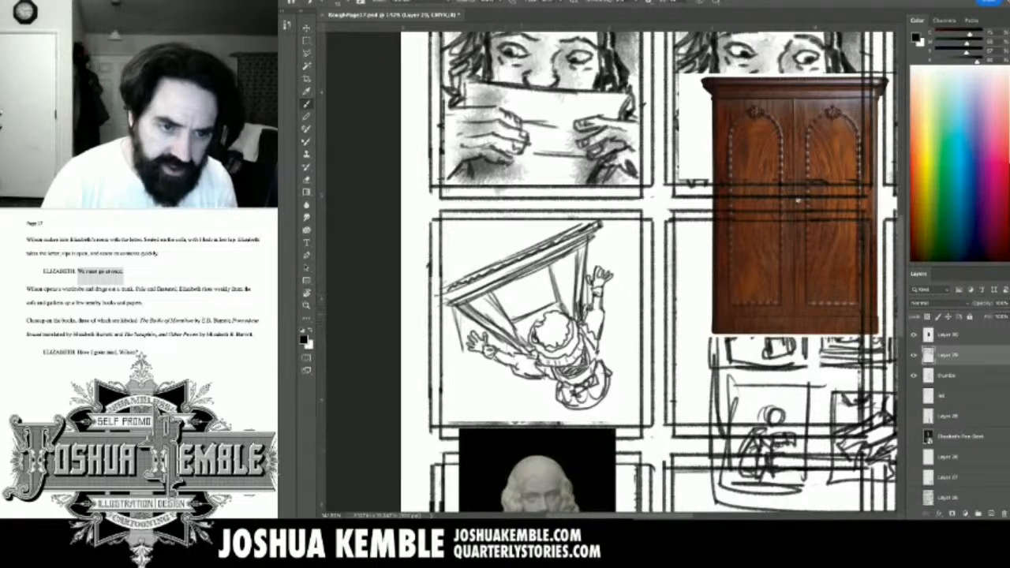
key("e")
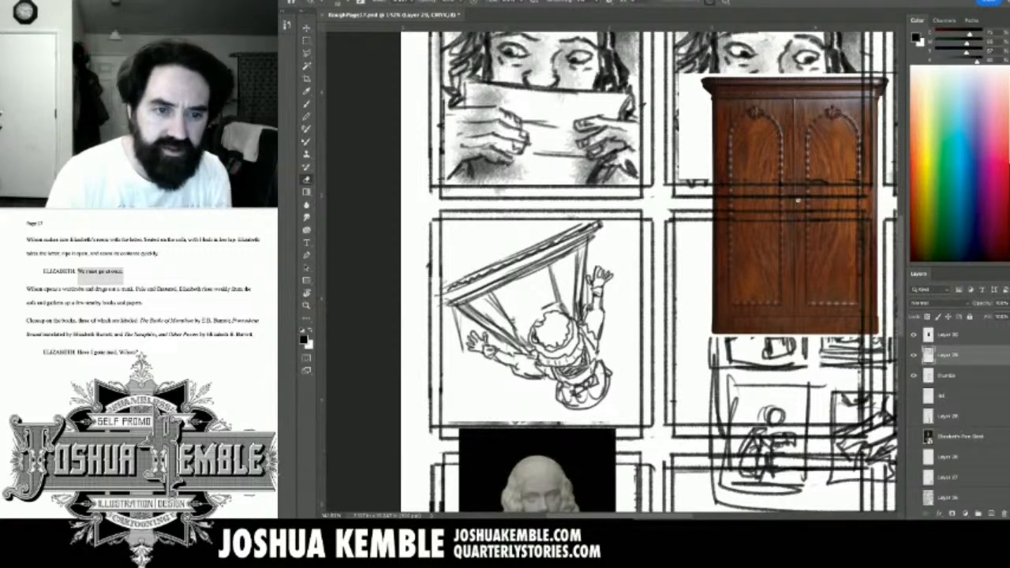
Paste the trunk reference photo, move it over the second row's first panel, and make Layer 29 active again.
key("ctrl+v")
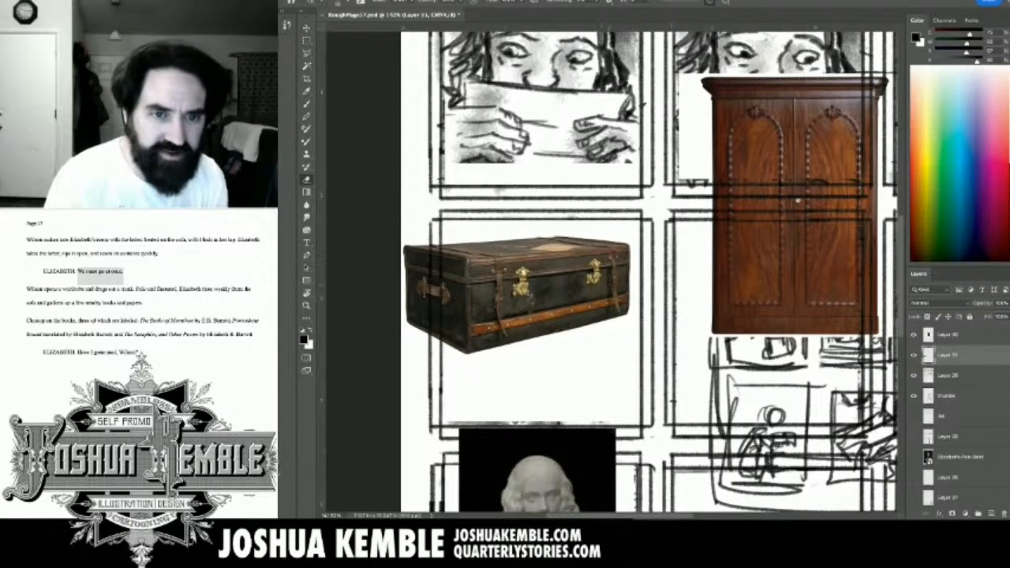
key("ctrl+minus")
key("ctrl+minus")
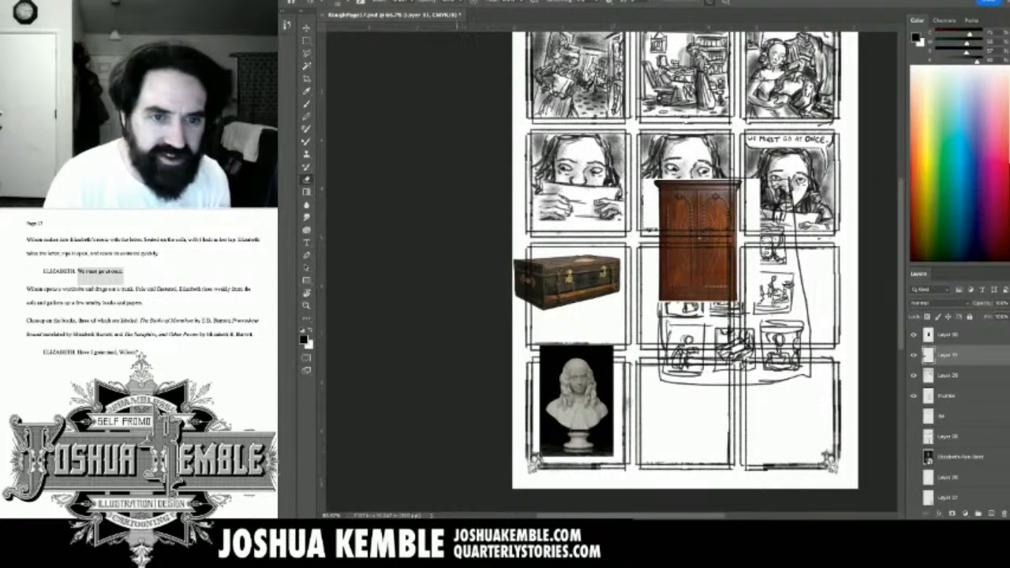
key("v")
left_click_drag(567, 281, 587, 166)
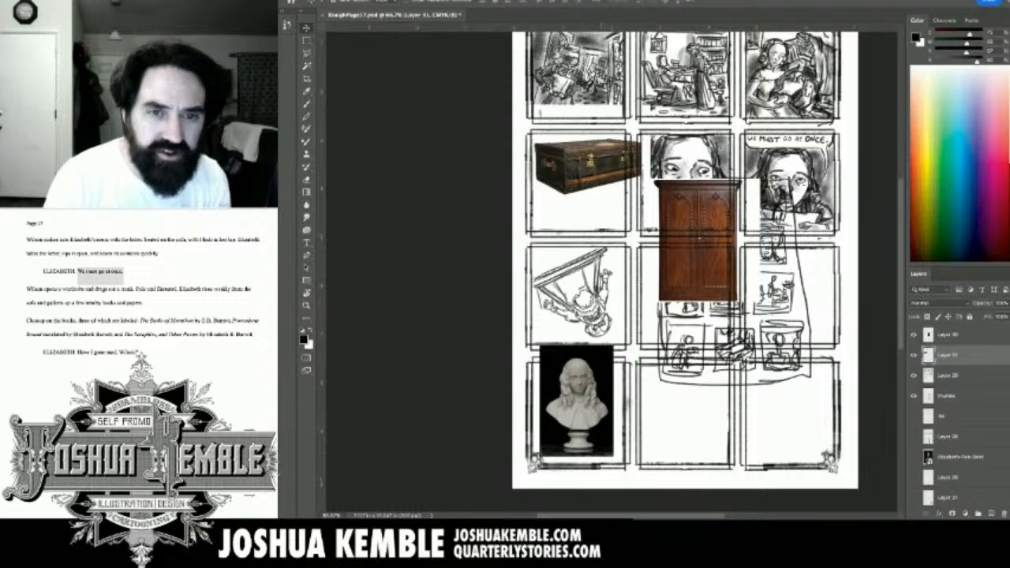
key("ctrl+plus")
left_click_drag(611, 264, 629, 297)
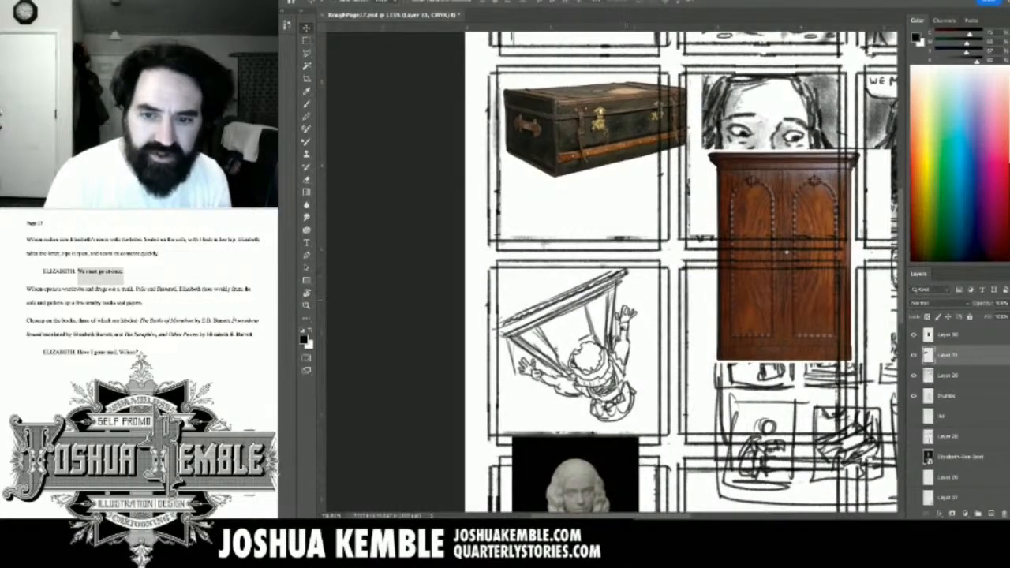
left_click(946, 396)
left_click(947, 375)
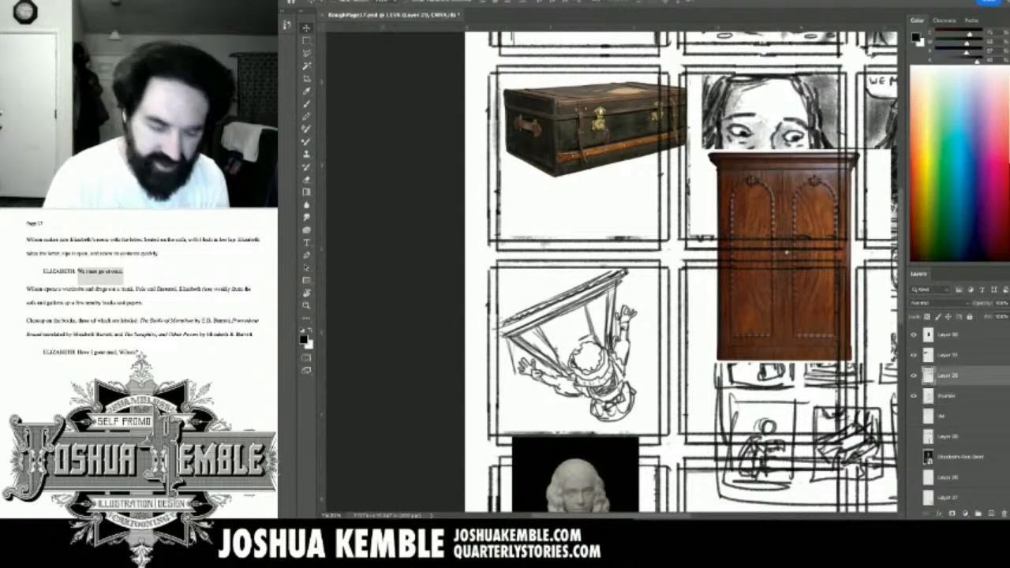
Move the wardrobe reference photo up over the second row's second panel, clear of the small thumbnail sketches.
left_click(913, 396)
left_click(913, 396)
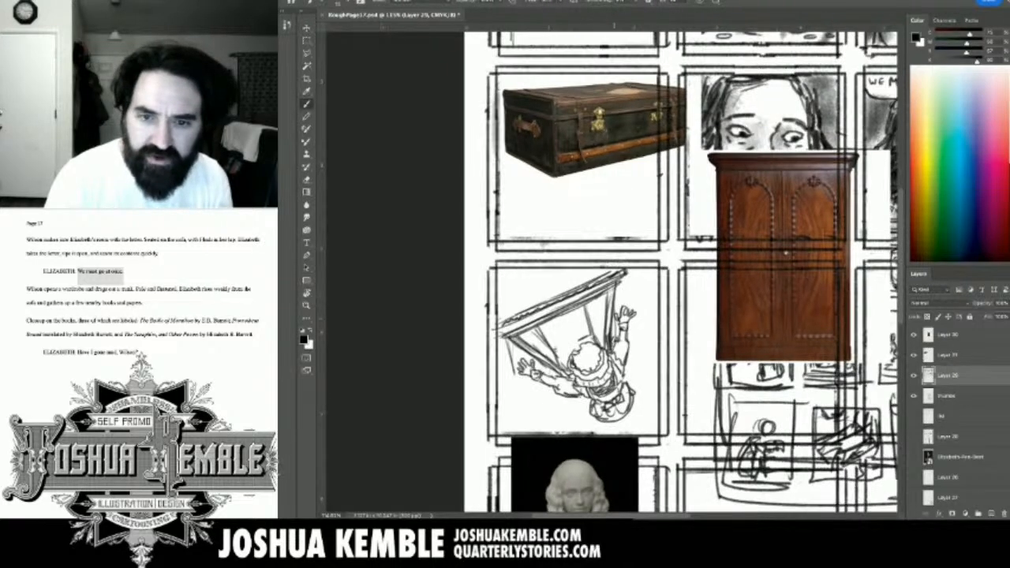
left_click_drag(623, 260, 609, 284)
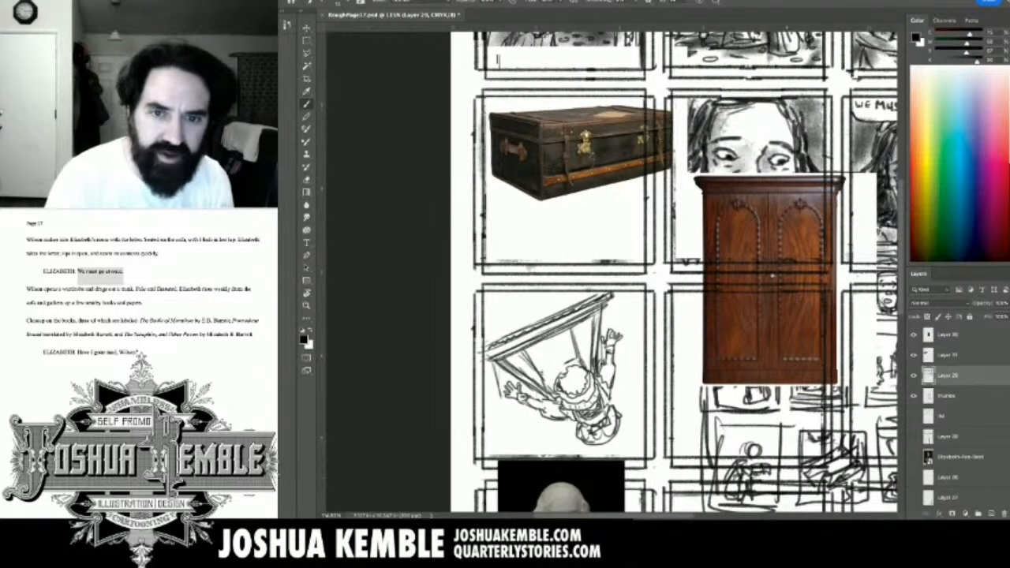
left_click(948, 335)
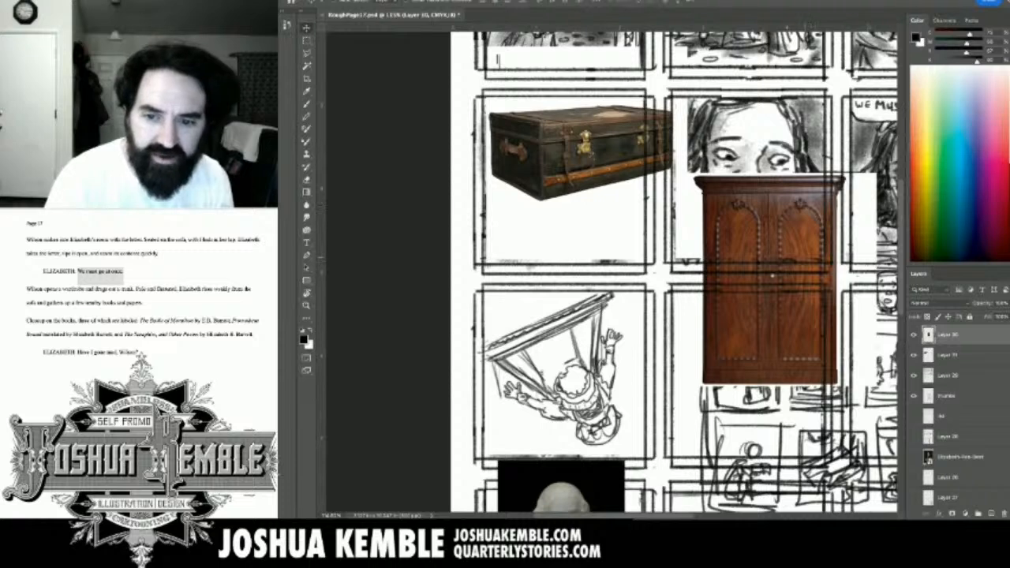
left_click_drag(772, 275, 792, 149)
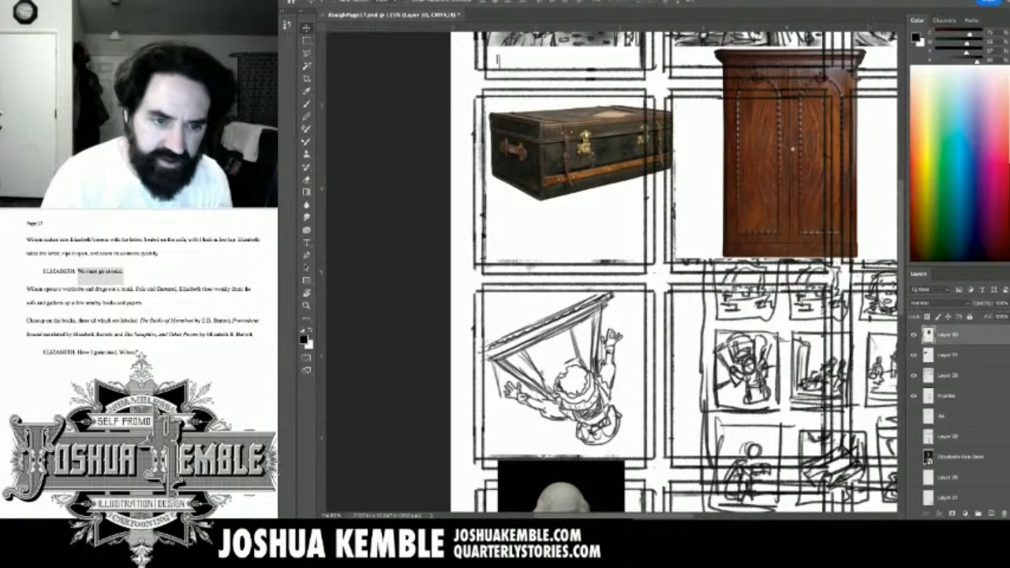
On the thumbs layer, sketch the wardrobe's two open doors swinging outward on either side of the capped figure.
left_click(946, 396)
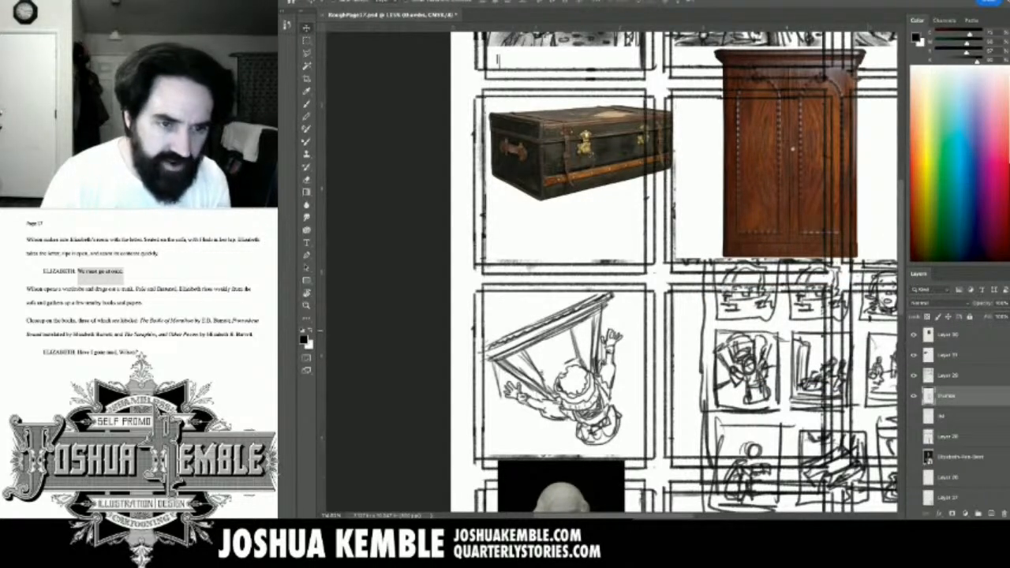
key("b")
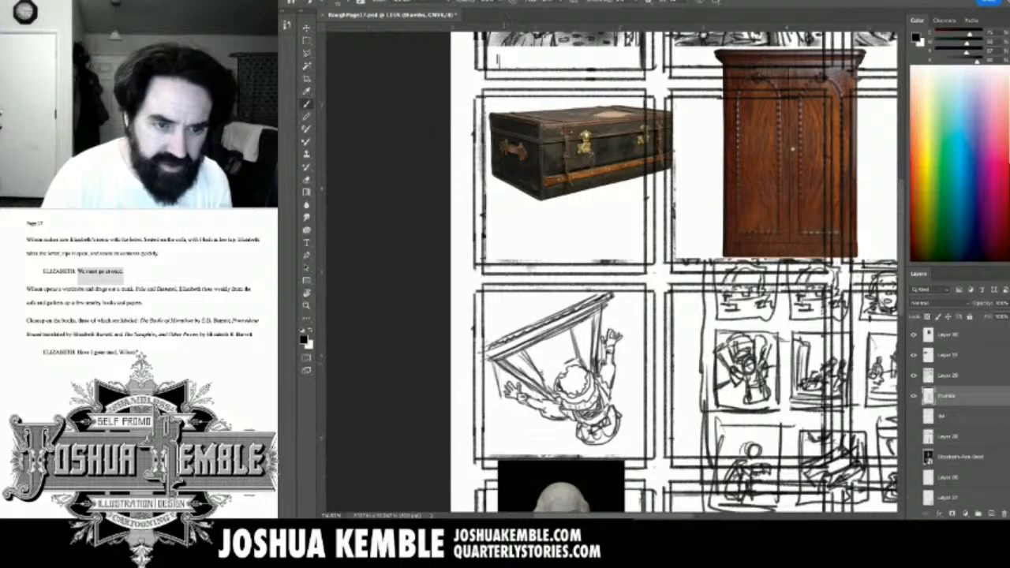
left_click_drag(488, 361, 498, 397)
mouse_move(492, 360)
left_mouse_down()
mouse_move(487, 415)
mouse_move(520, 438)
mouse_move(548, 435)
left_mouse_up()
mouse_move(488, 421)
left_mouse_down()
mouse_move(556, 431)
mouse_move(548, 419)
left_mouse_up()
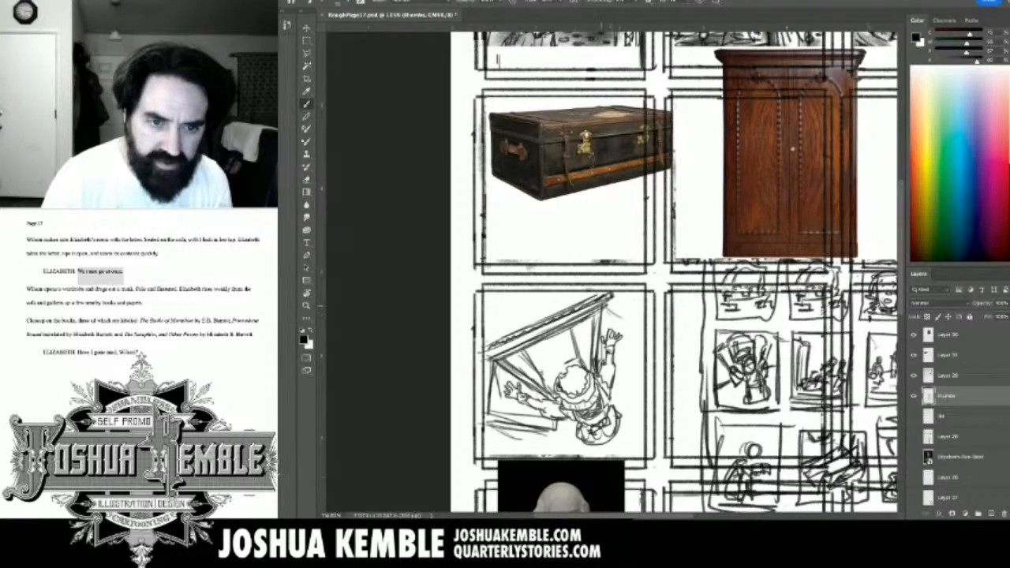
mouse_move(603, 308)
left_mouse_down()
mouse_move(642, 330)
mouse_move(641, 352)
mouse_move(607, 397)
left_mouse_up()
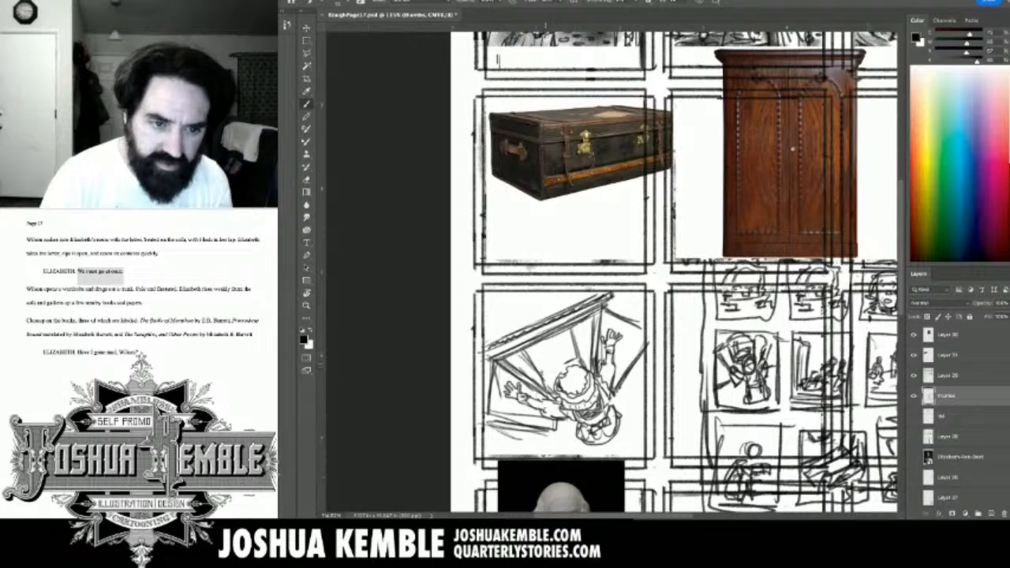
Add dark shapes inside the wardrobe behind the cap, then draw inner panel lines and reinforced edges on both open doors.
mouse_move(537, 372)
left_mouse_down()
mouse_move(571, 357)
mouse_move(540, 386)
mouse_move(555, 379)
mouse_move(554, 389)
mouse_move(546, 375)
mouse_move(551, 384)
mouse_move(565, 370)
mouse_move(545, 384)
mouse_move(553, 399)
left_mouse_up()
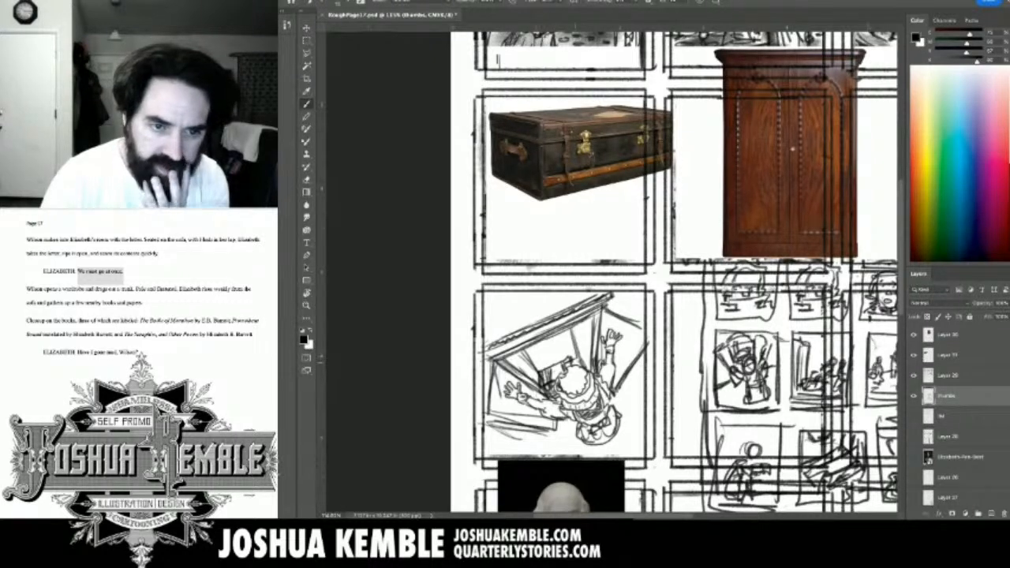
left_click_drag(572, 357, 579, 365)
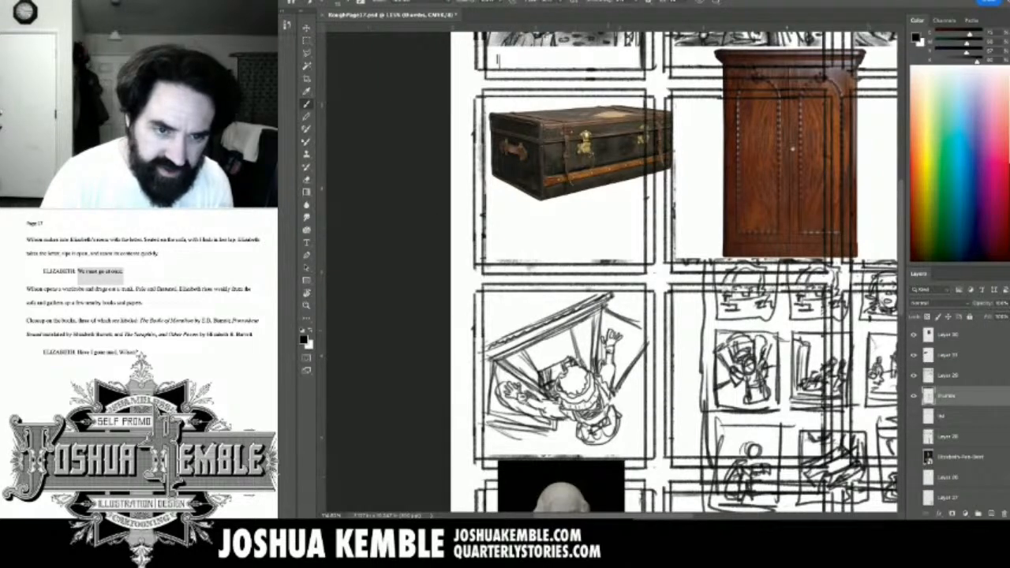
mouse_move(607, 325)
left_mouse_down()
mouse_move(624, 328)
mouse_move(627, 345)
mouse_move(619, 369)
mouse_move(600, 363)
left_mouse_up()
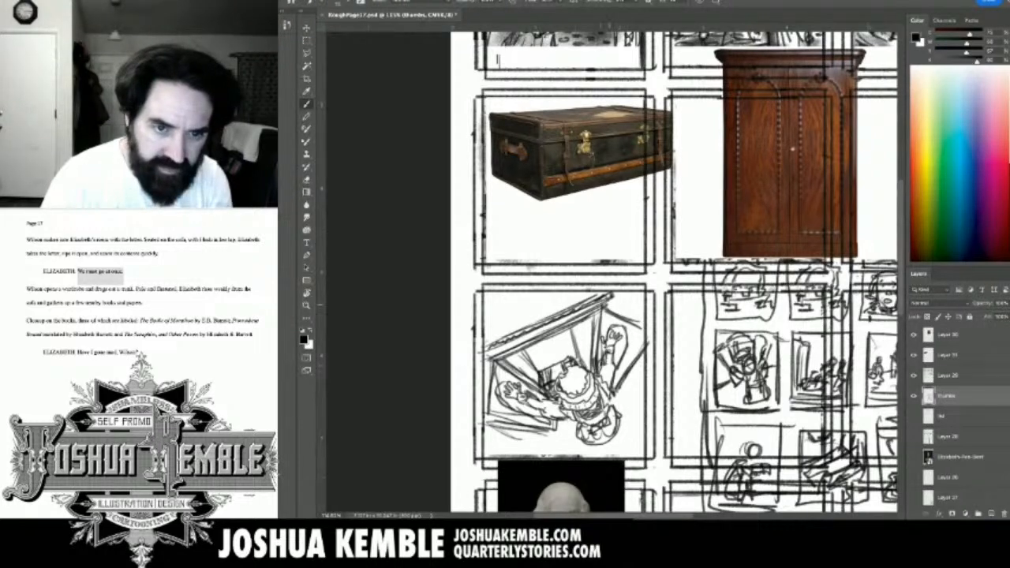
left_click_drag(606, 305, 640, 323)
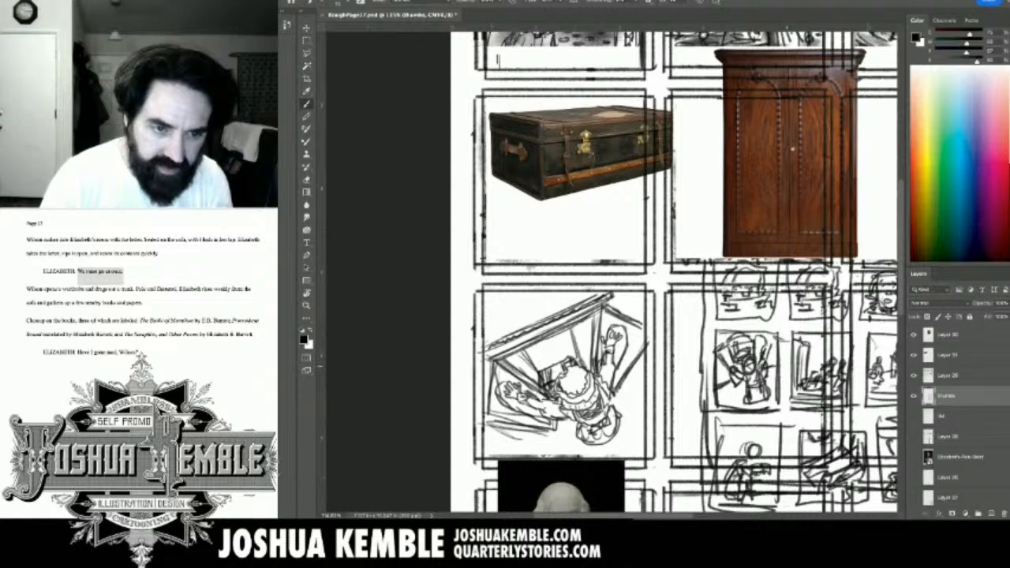
mouse_move(490, 362)
left_mouse_down()
mouse_move(487, 423)
mouse_move(555, 433)
left_mouse_up()
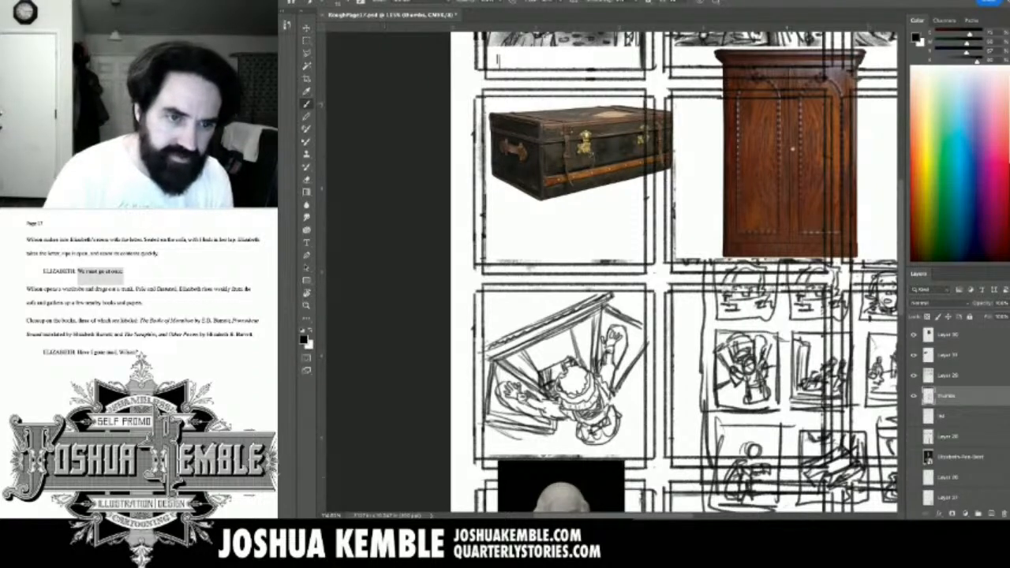
key("m")
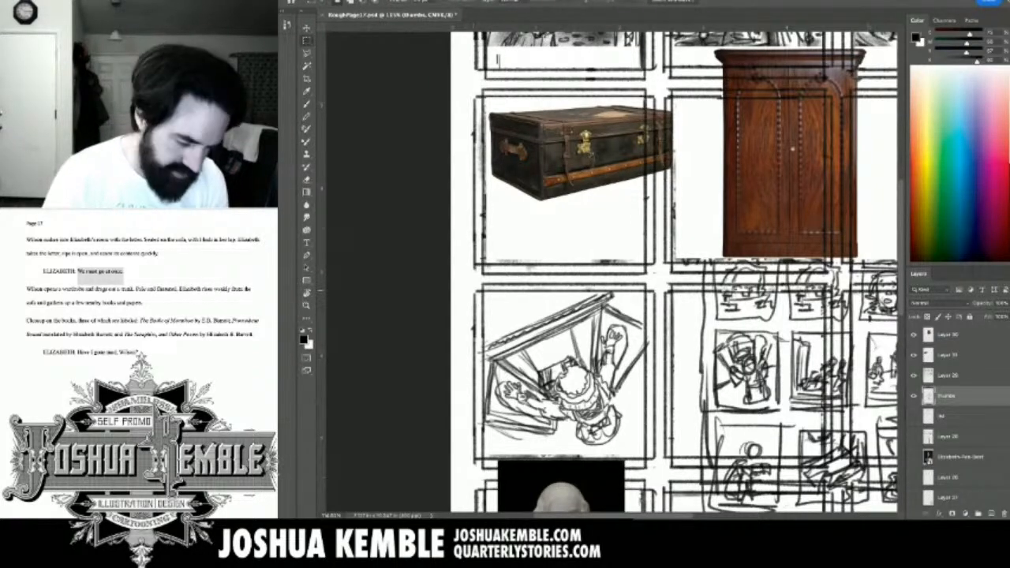
left_click_drag(465, 290, 662, 440)
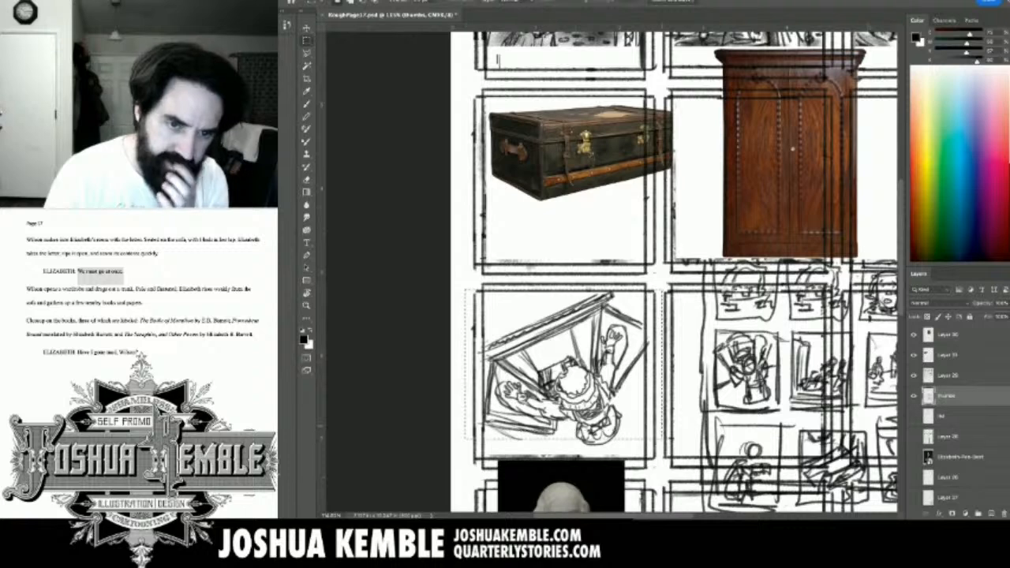
key("ctrl+t")
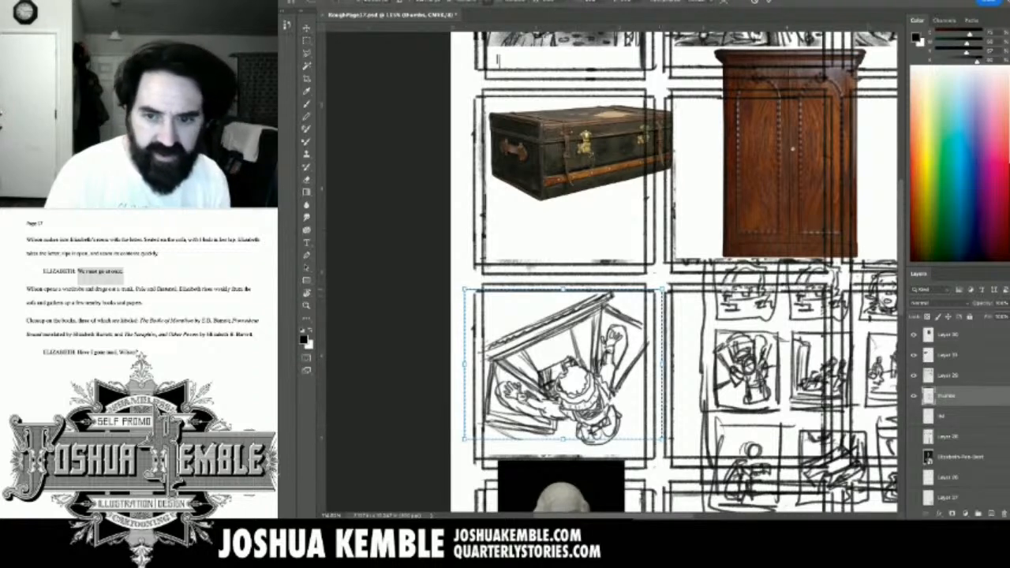
left_click_drag(662, 290, 635, 309)
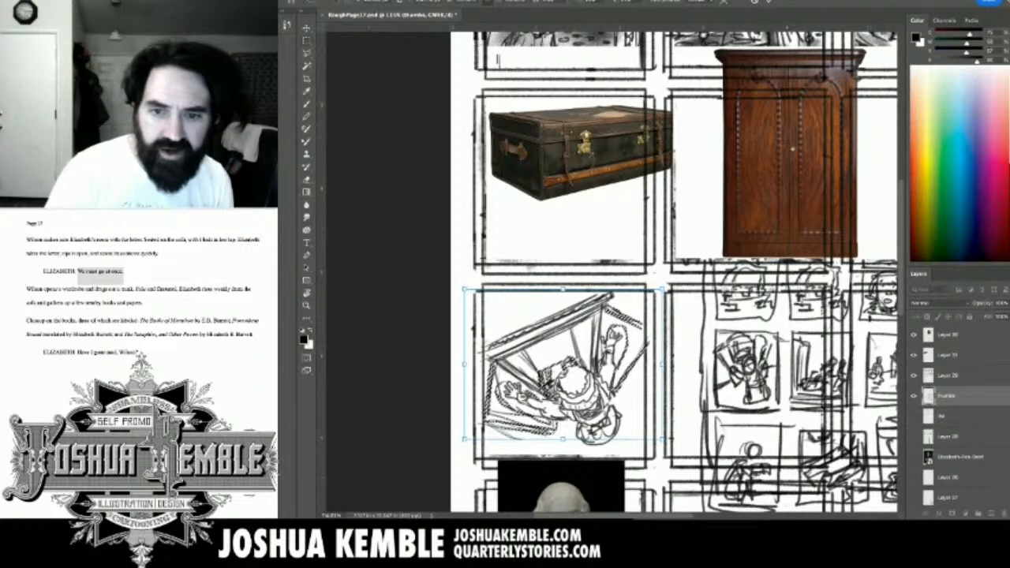
key("Return")
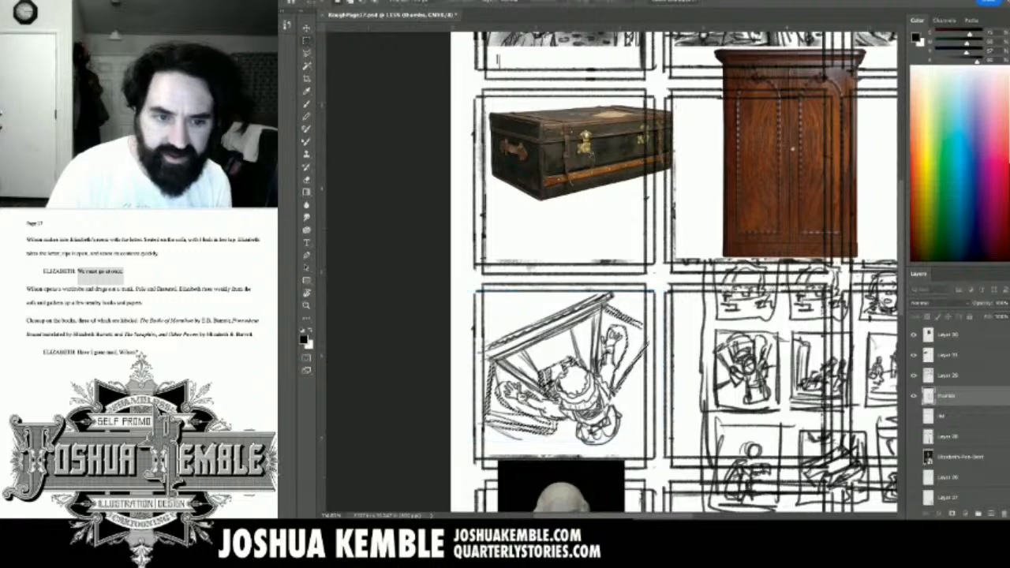
left_click(948, 376)
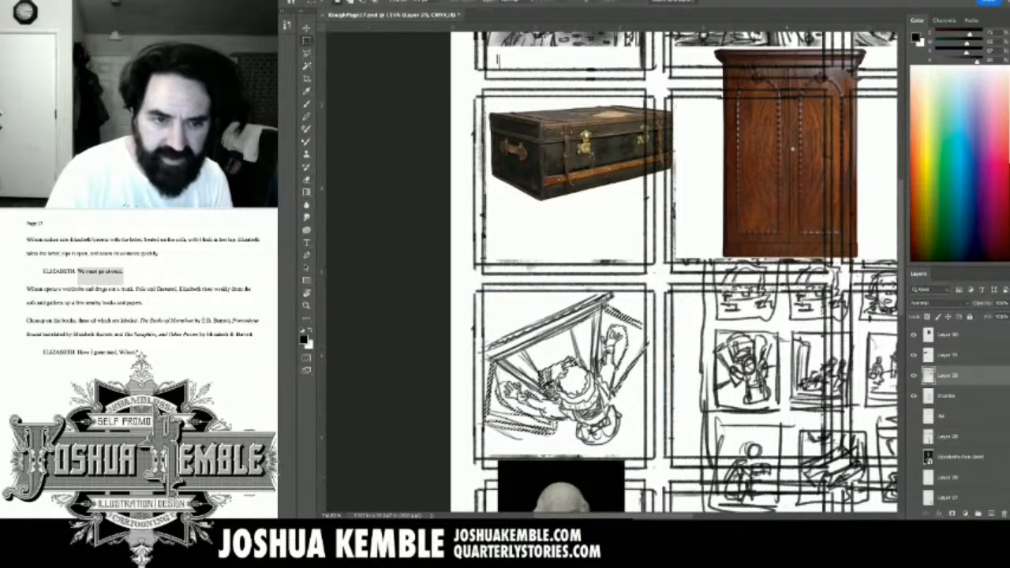
key("ctrl+v")
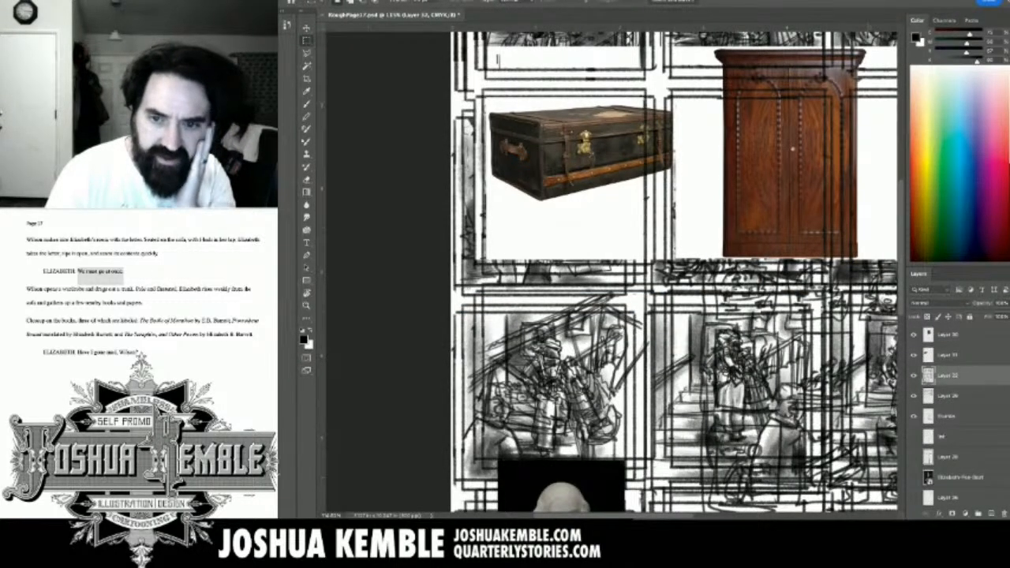
key("ctrl+z")
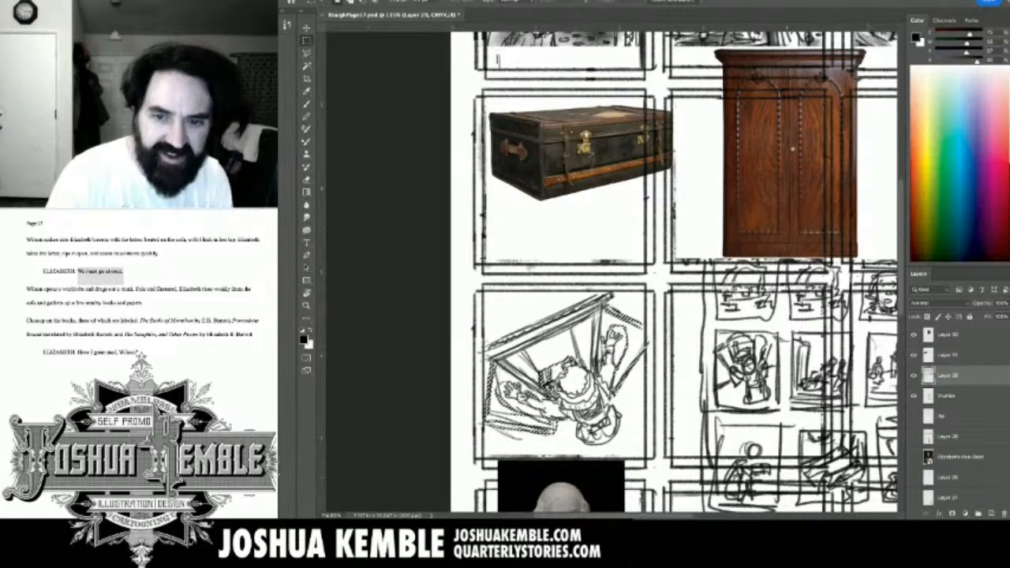
key("alt+bracketleft")
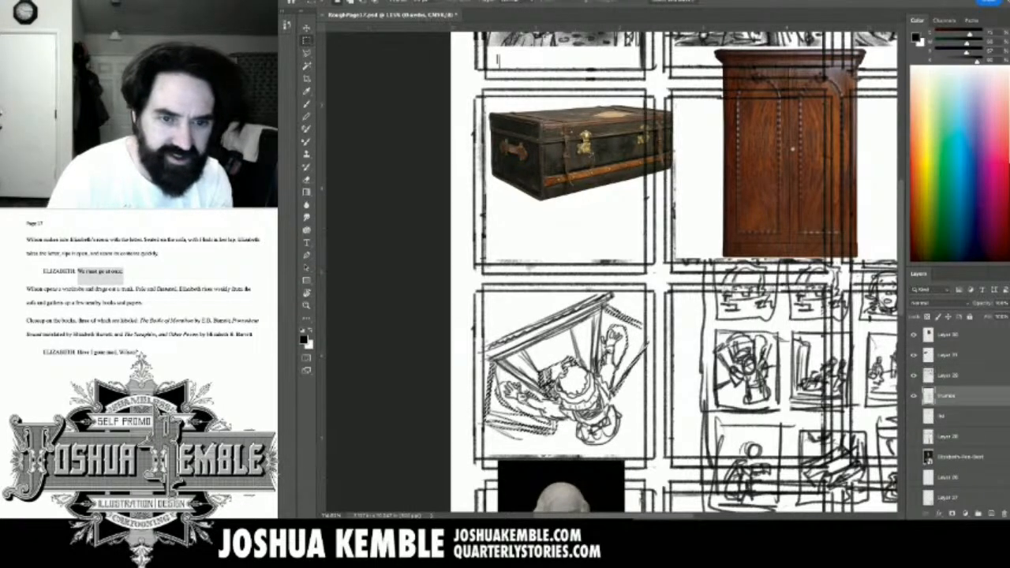
Copy the open-door lines from the thumbs layer into a new layer above Layer 29 and merge them into Layer 29.
mouse_move(475, 283)
left_mouse_down()
mouse_move(544, 371)
mouse_move(654, 453)
left_mouse_up()
key("Delete")
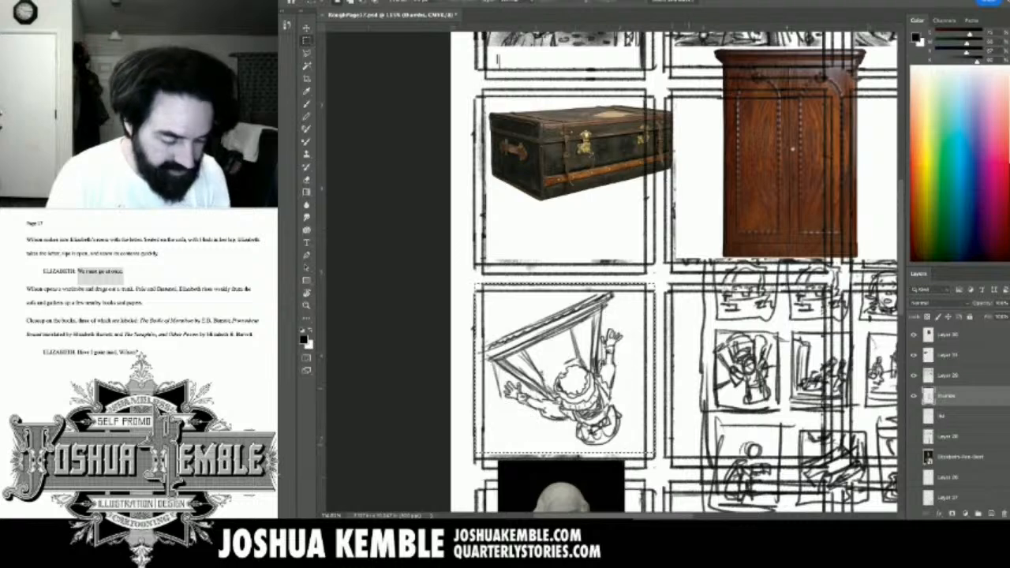
key("ctrl+z")
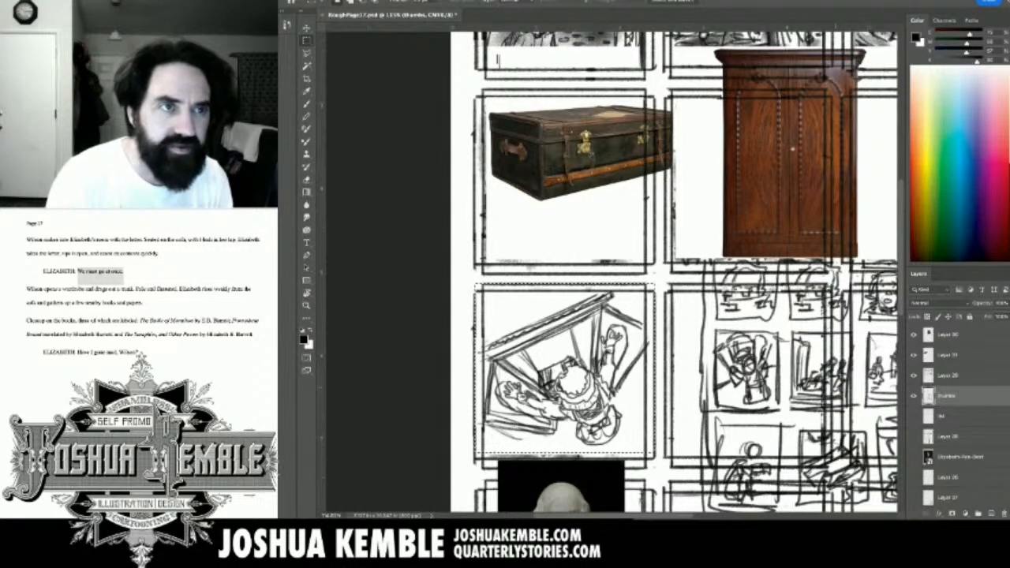
left_click(948, 376)
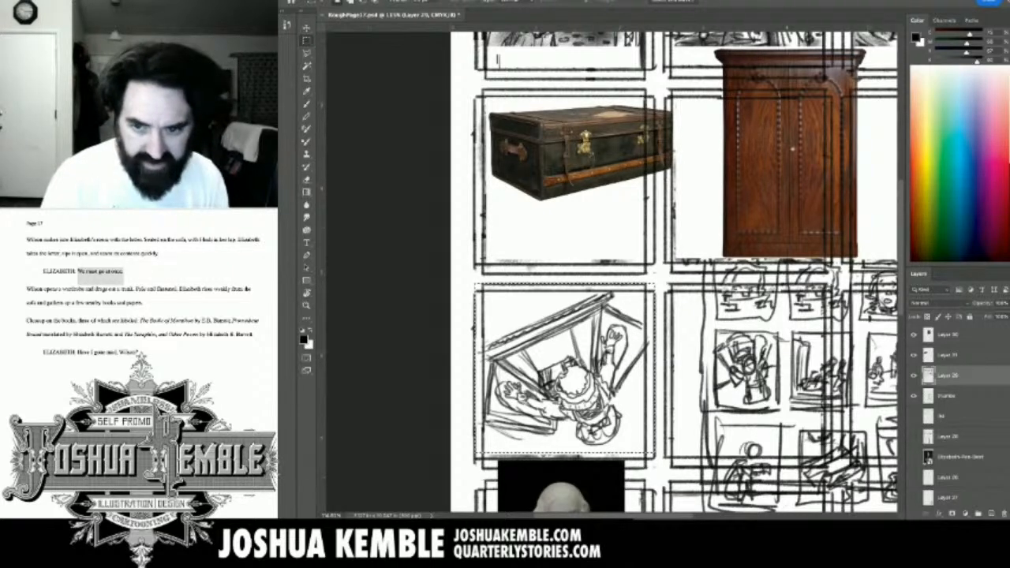
key("ctrl+j")
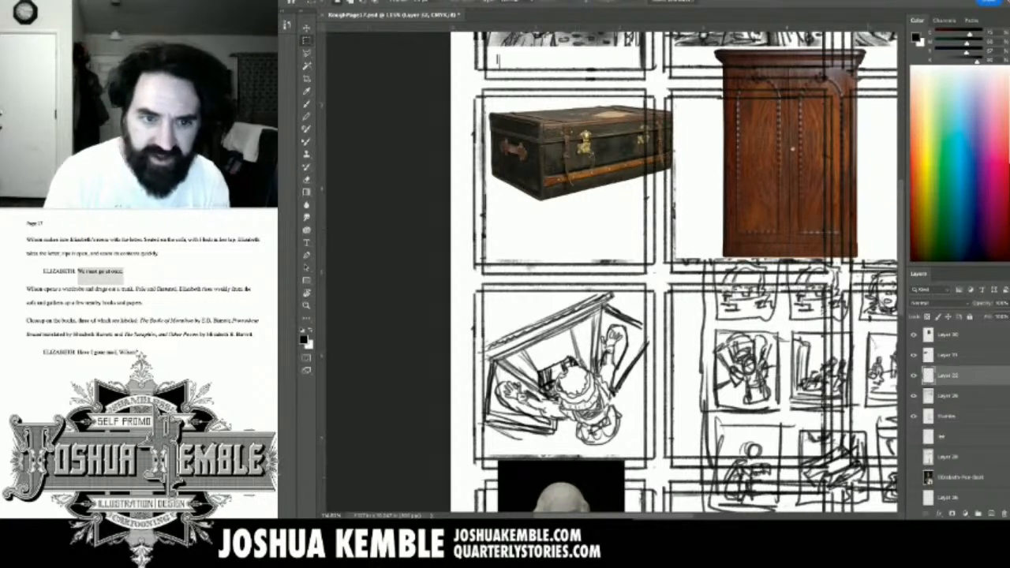
key("Delete")
Clear the original open-door lines of the wardrobe panel from the thumbs layer.
left_click(946, 396)
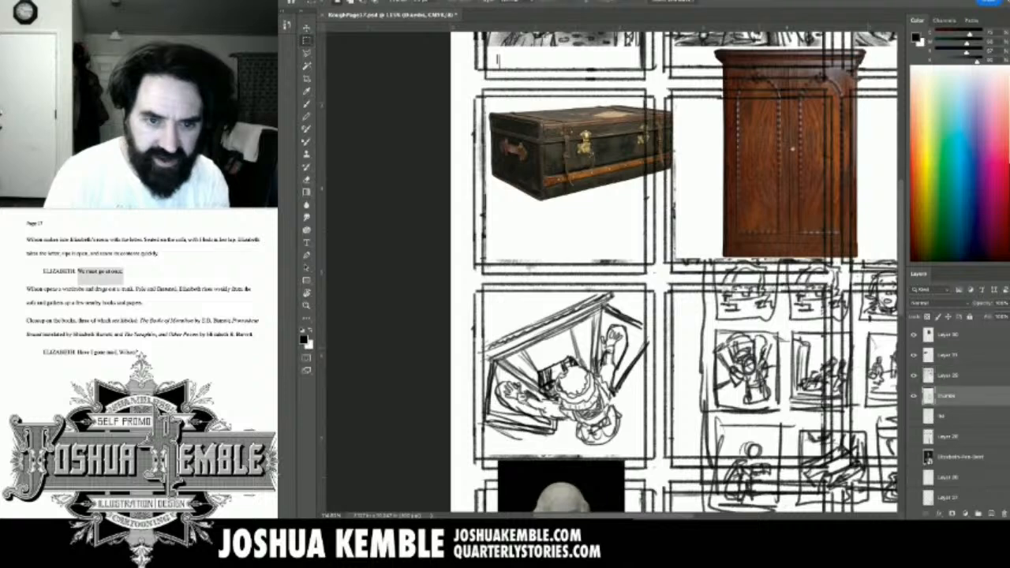
mouse_move(467, 276)
left_mouse_down()
mouse_move(627, 390)
mouse_move(659, 456)
left_mouse_up()
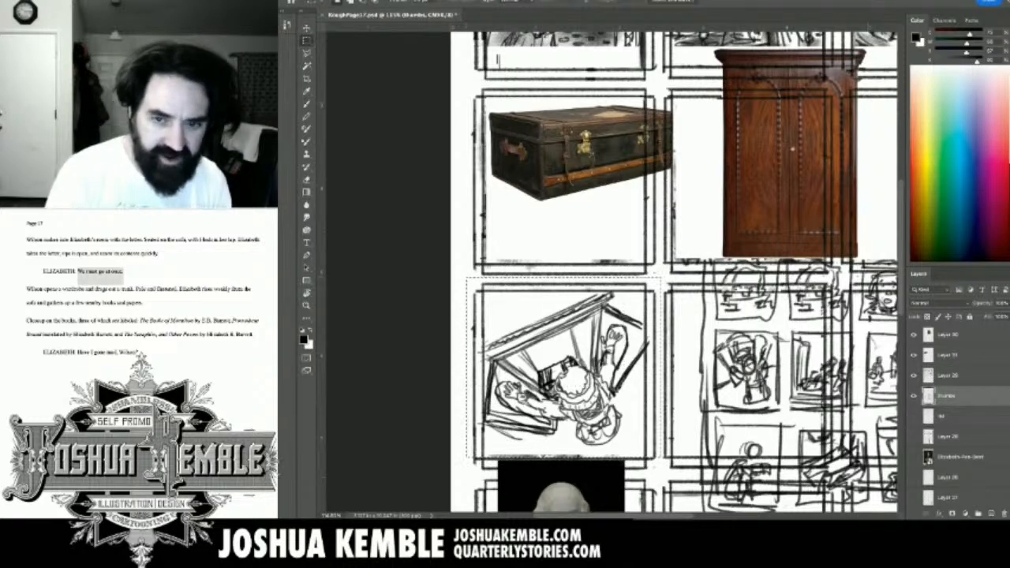
key("ctrl+d")
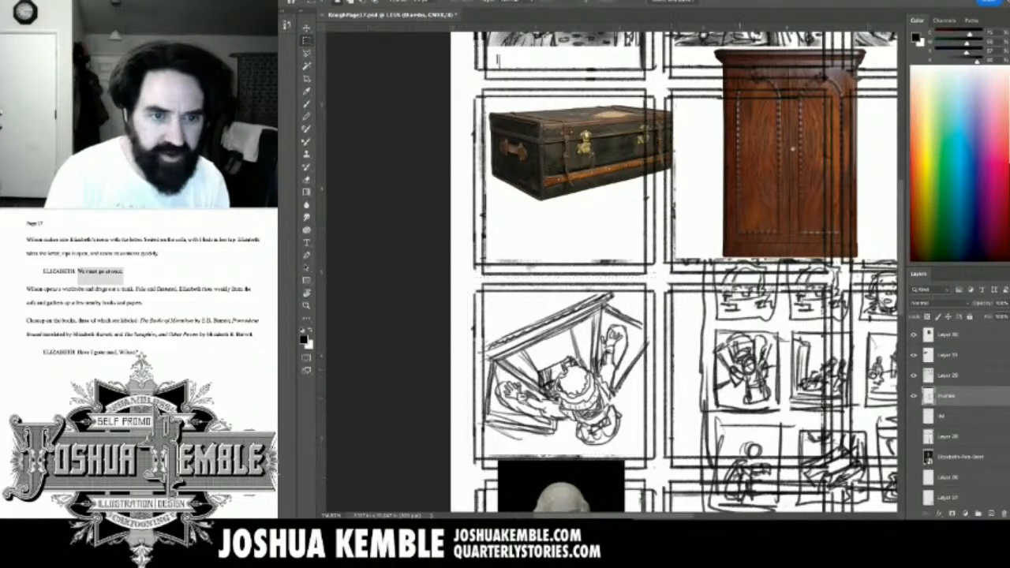
Scale down the combined figure and wardrobe sketch on Layer 29 and recentre it inside its panel.
left_click(948, 376)
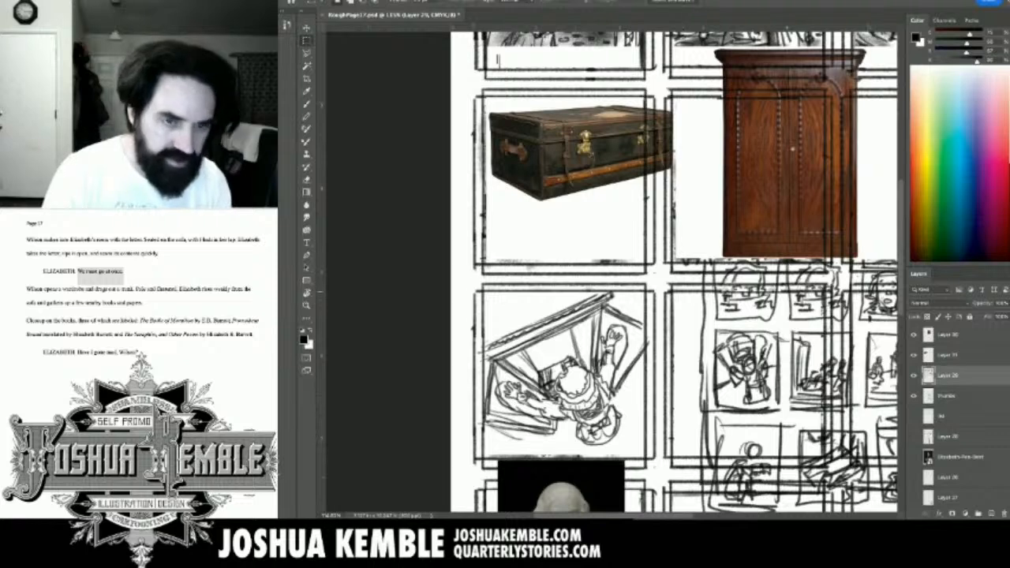
mouse_move(472, 285)
left_mouse_down()
mouse_move(514, 333)
mouse_move(680, 453)
mouse_move(672, 449)
left_mouse_up()
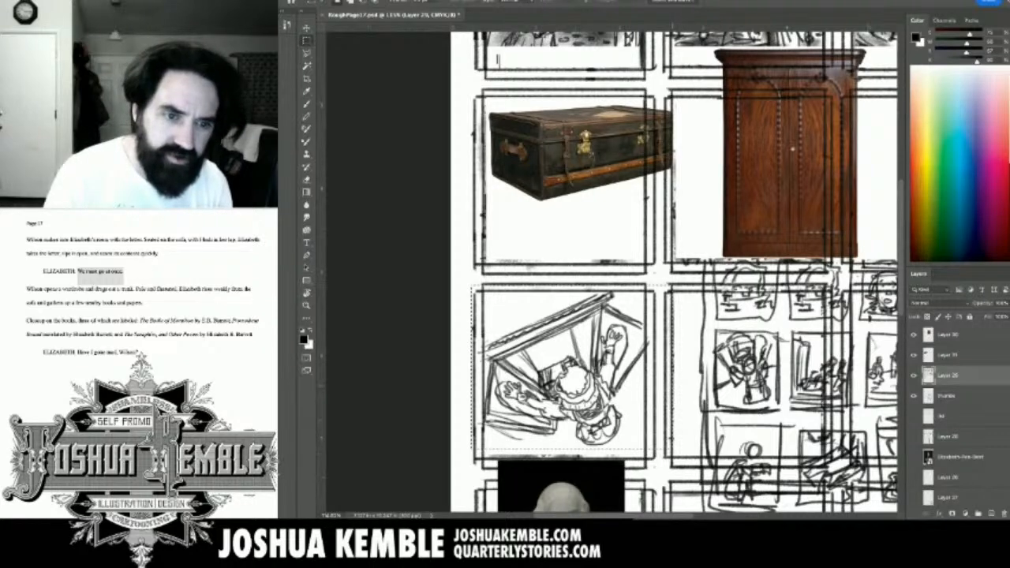
key("v")
left_click_drag(672, 285, 637, 312)
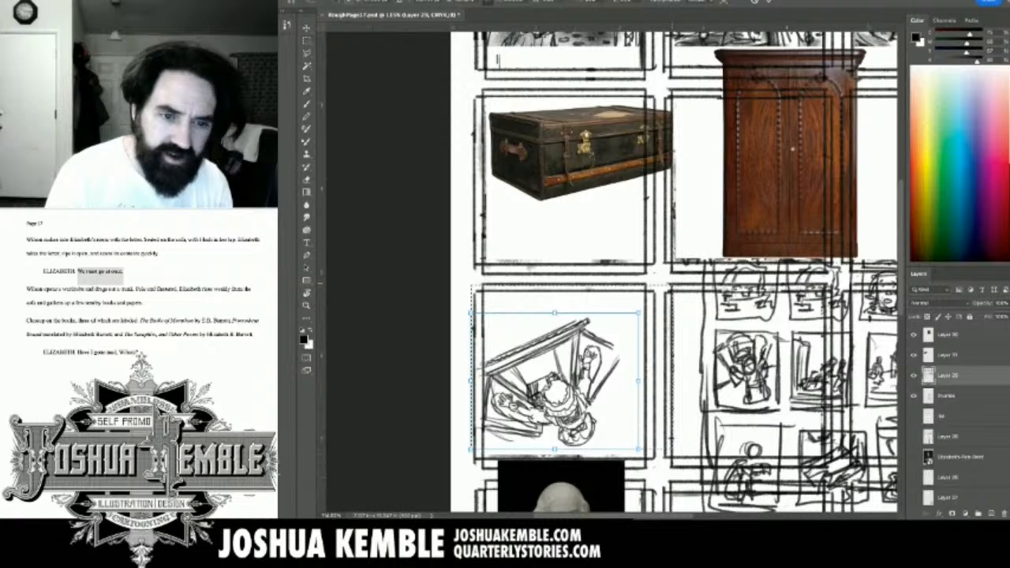
left_click_drag(560, 395, 578, 386)
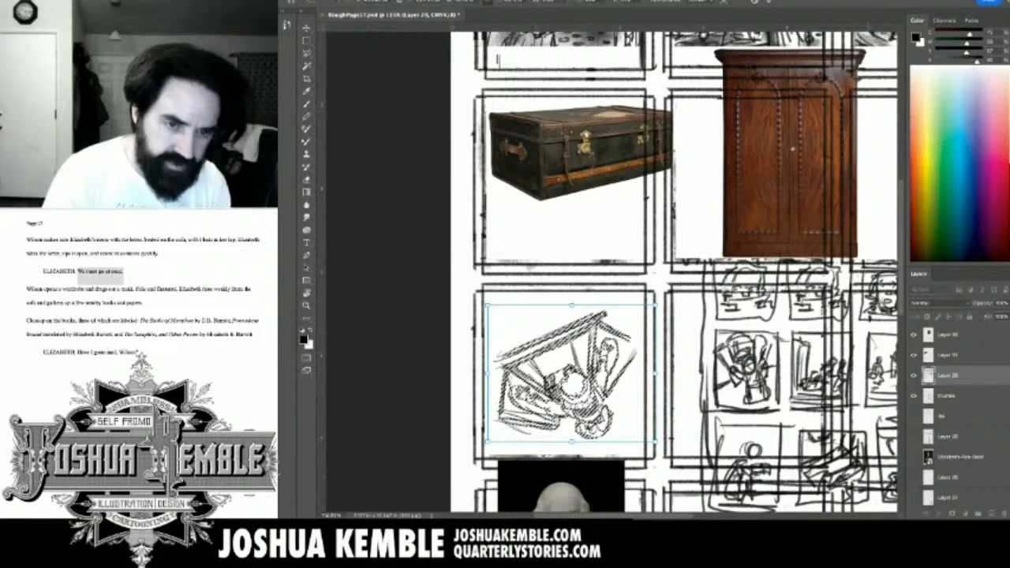
key("Return")
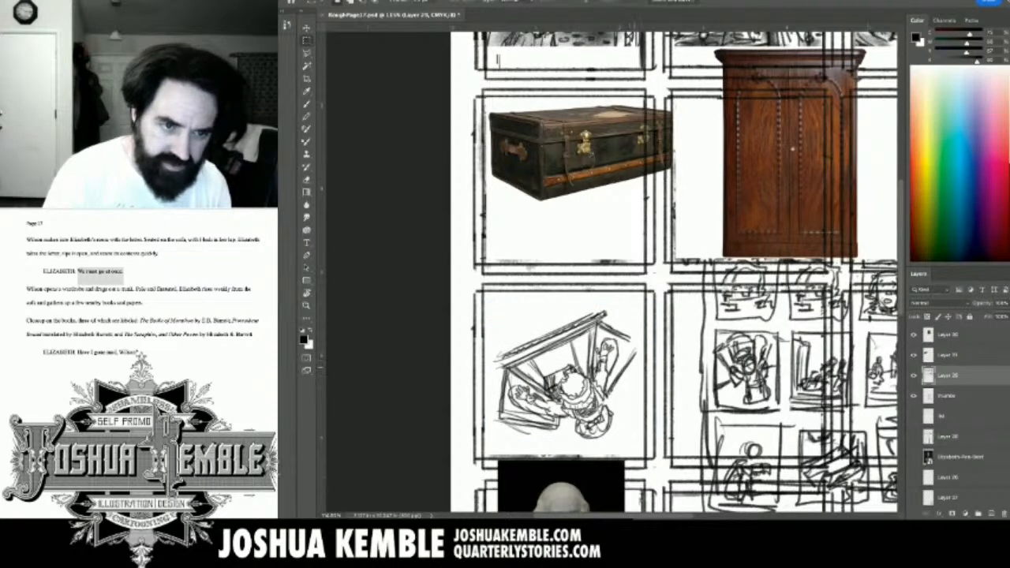
Brush in the wardrobe's large flat top above the open doors, extending its outline to the upper edge of the panel.
key("b")
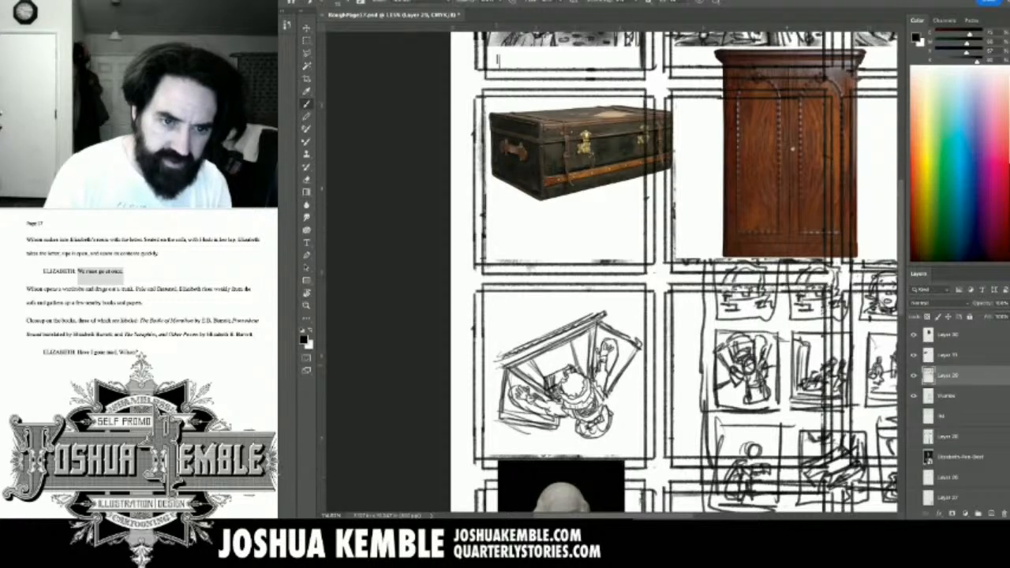
left_click_drag(498, 362, 487, 366)
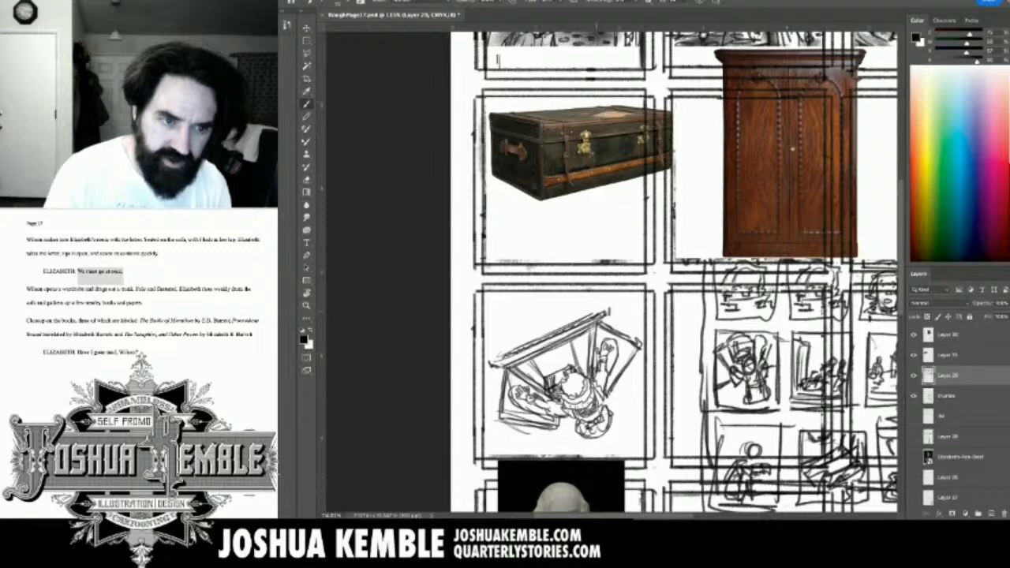
left_click_drag(593, 295, 609, 312)
left_click_drag(485, 343, 489, 362)
left_click_drag(483, 321, 555, 290)
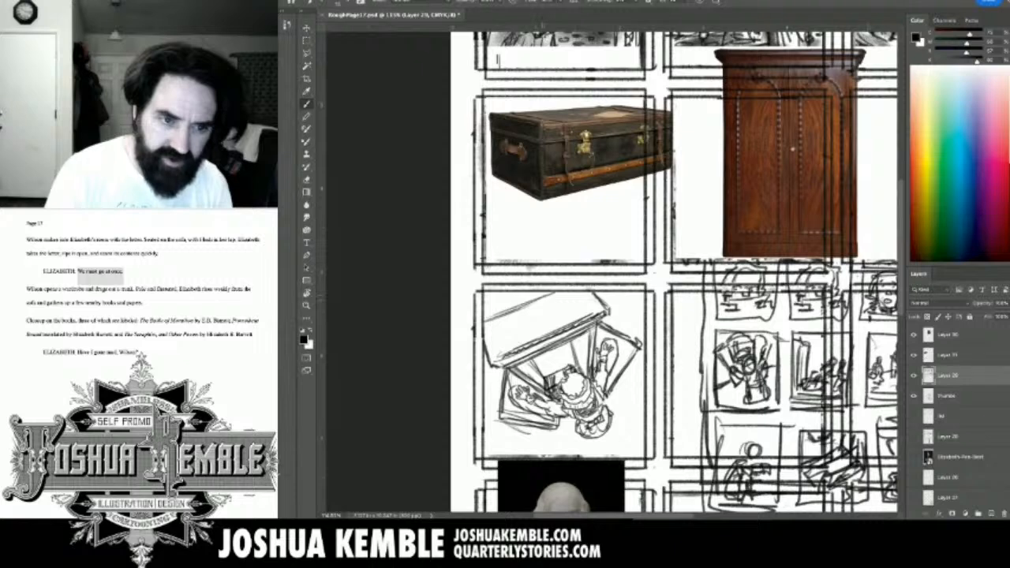
mouse_move(484, 324)
left_mouse_down()
mouse_move(492, 358)
mouse_move(598, 311)
mouse_move(601, 290)
mouse_move(517, 312)
mouse_move(568, 290)
left_mouse_up()
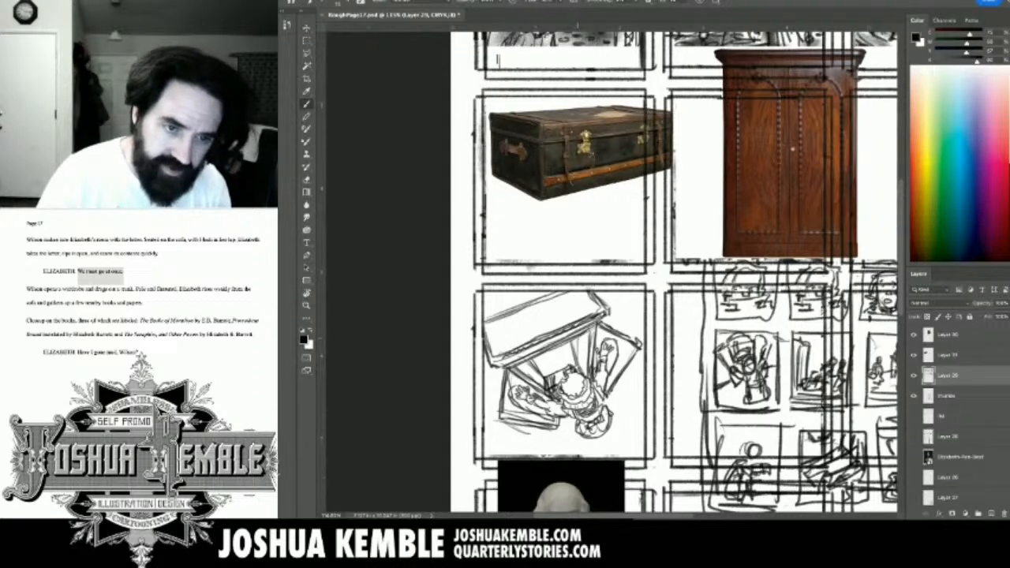
Add loose background strokes beside both open wardrobe doors and another line along the wardrobe's top edge.
scroll(676, 270, "down", 2)
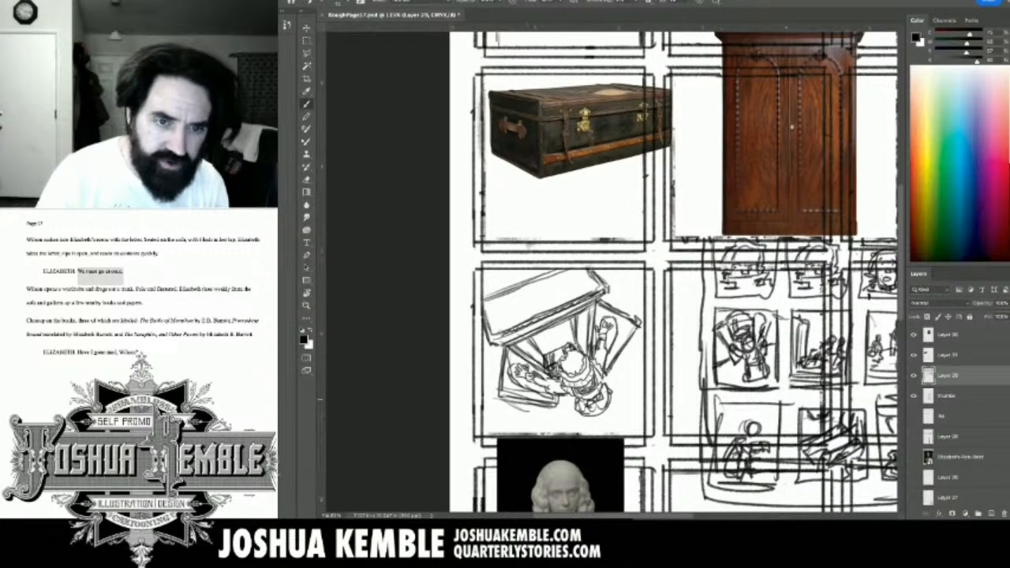
left_click_drag(553, 398, 585, 338)
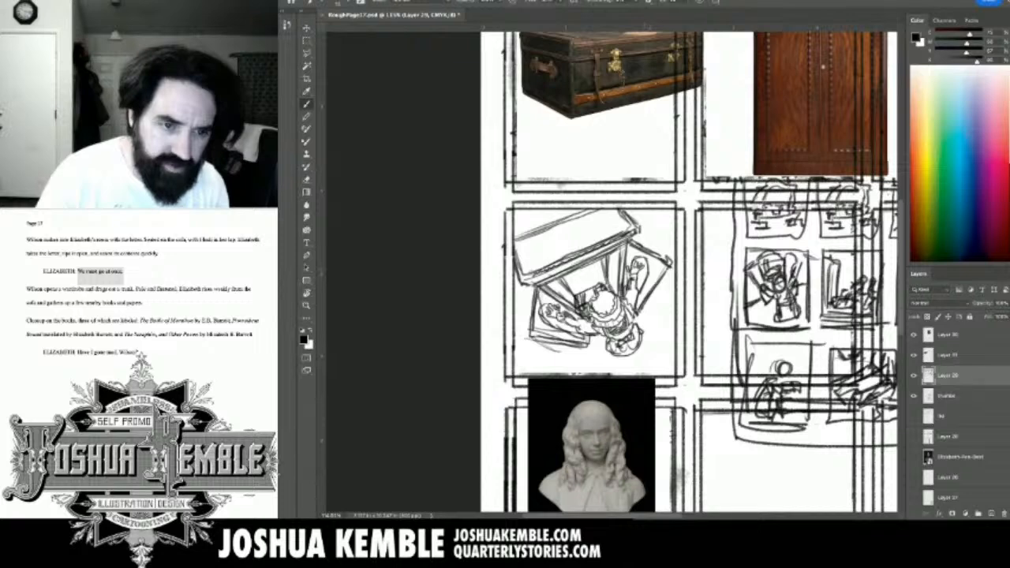
mouse_move(530, 343)
left_mouse_down()
mouse_move(511, 352)
mouse_move(519, 340)
left_mouse_up()
left_click_drag(531, 300, 517, 314)
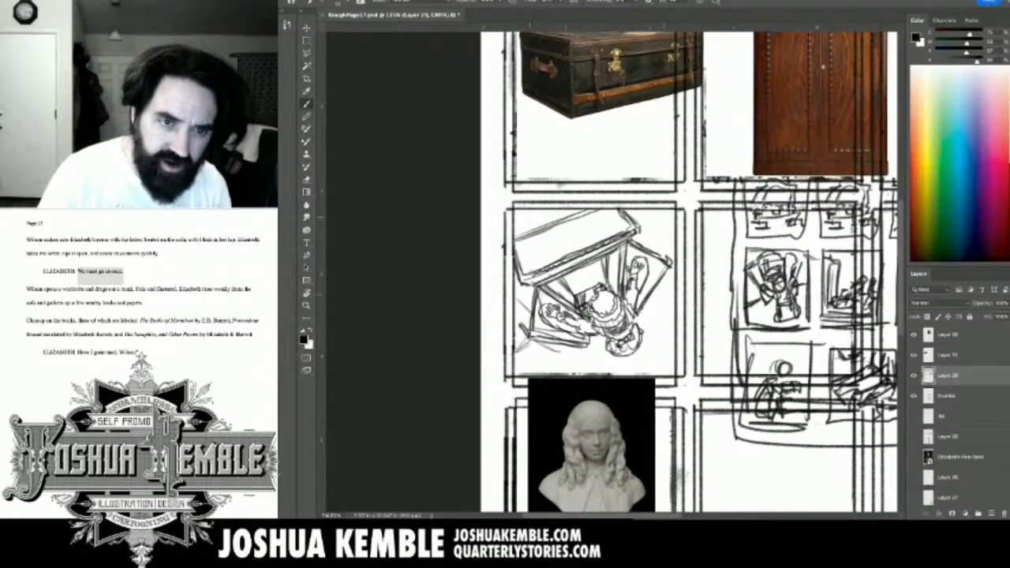
mouse_move(665, 213)
left_mouse_down()
mouse_move(648, 248)
mouse_move(663, 250)
left_mouse_up()
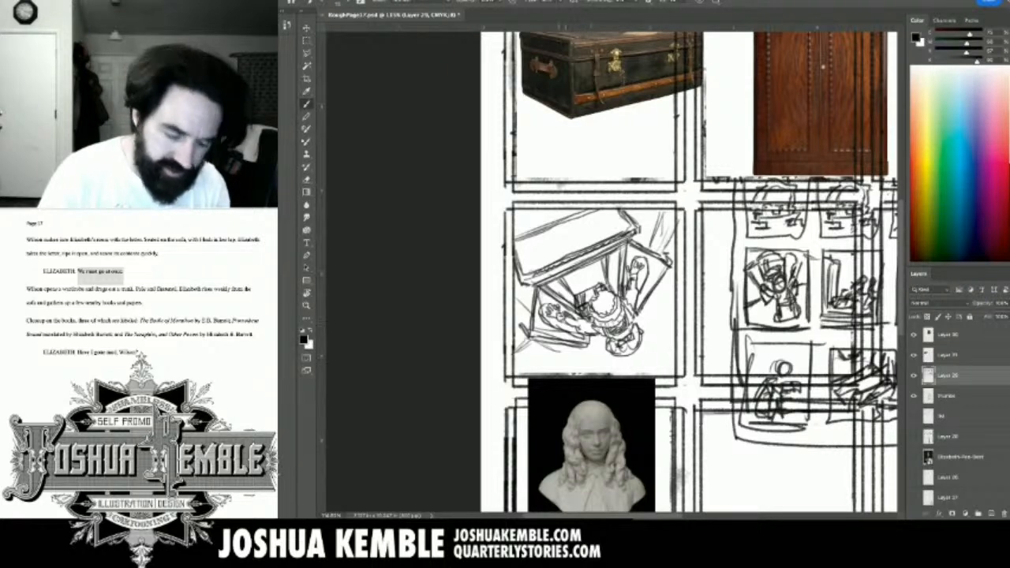
left_click_drag(561, 216, 519, 235)
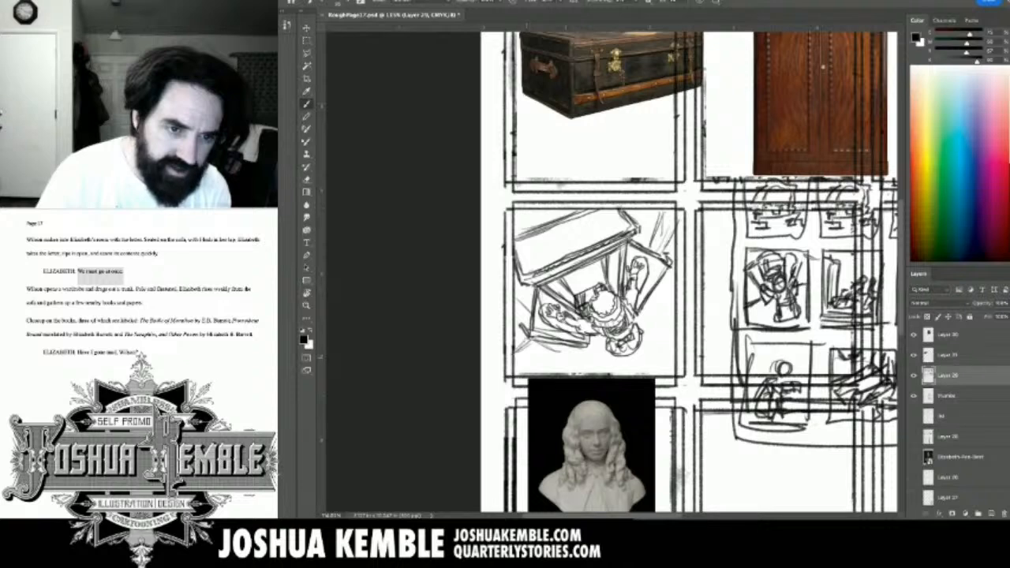
Start a carpet pattern of small concentric ovals on the floor below the figure.
left_click_drag(536, 353, 582, 359)
mouse_move(584, 351)
left_mouse_down()
mouse_move(594, 359)
mouse_move(537, 366)
mouse_move(545, 361)
left_mouse_up()
left_click_drag(543, 362, 548, 375)
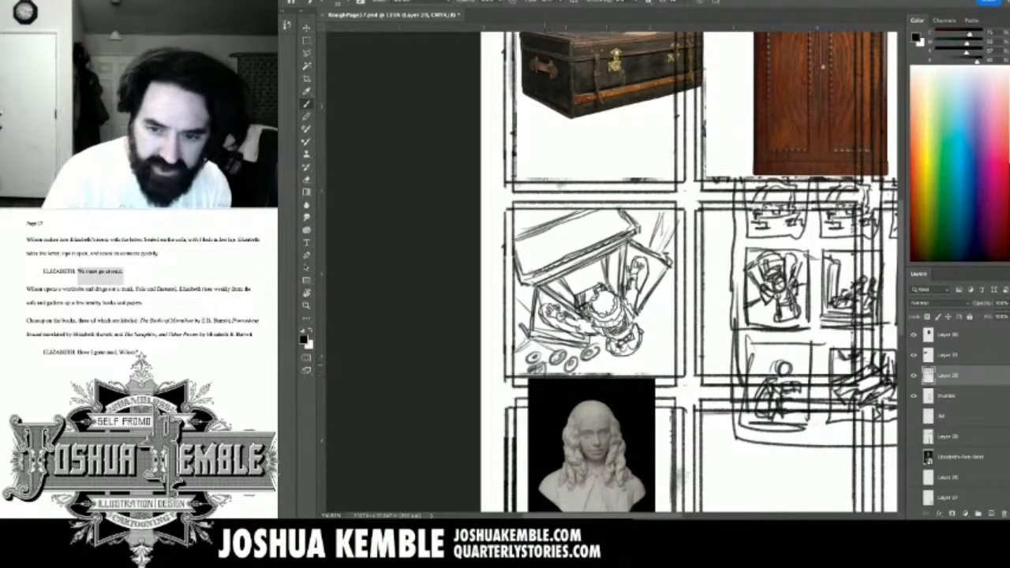
mouse_move(608, 363)
left_mouse_down()
mouse_move(594, 372)
mouse_move(604, 373)
left_mouse_up()
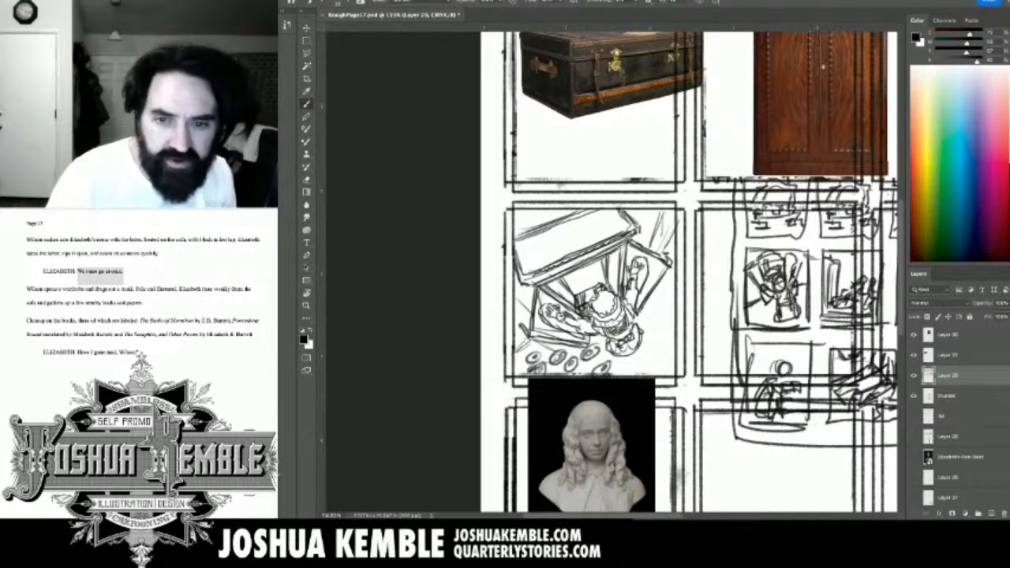
Hide the trunk and wardrobe reference photos and the sculpted bust reference.
left_click(913, 355)
left_click(913, 334)
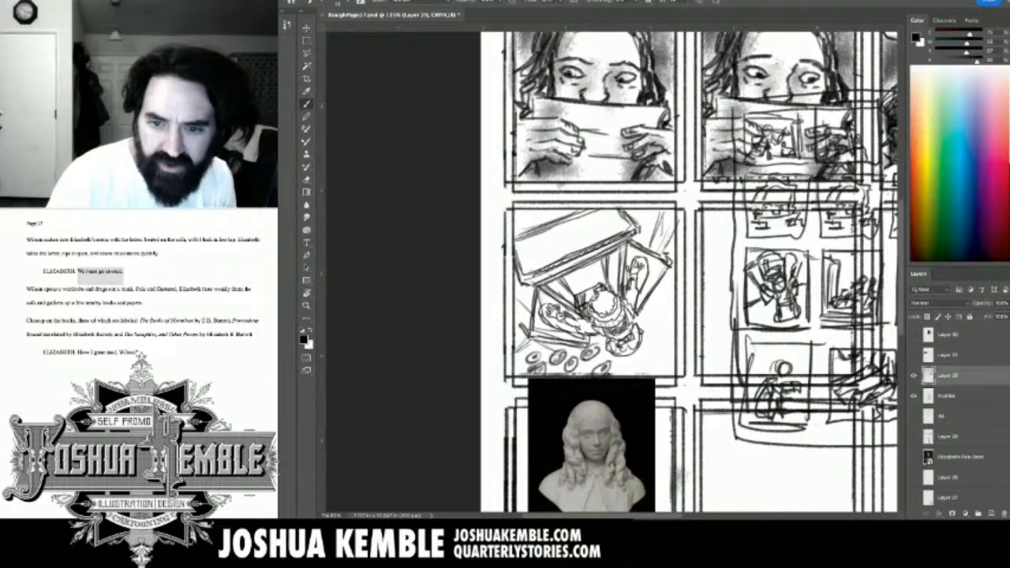
scroll(954, 418, "down", 10)
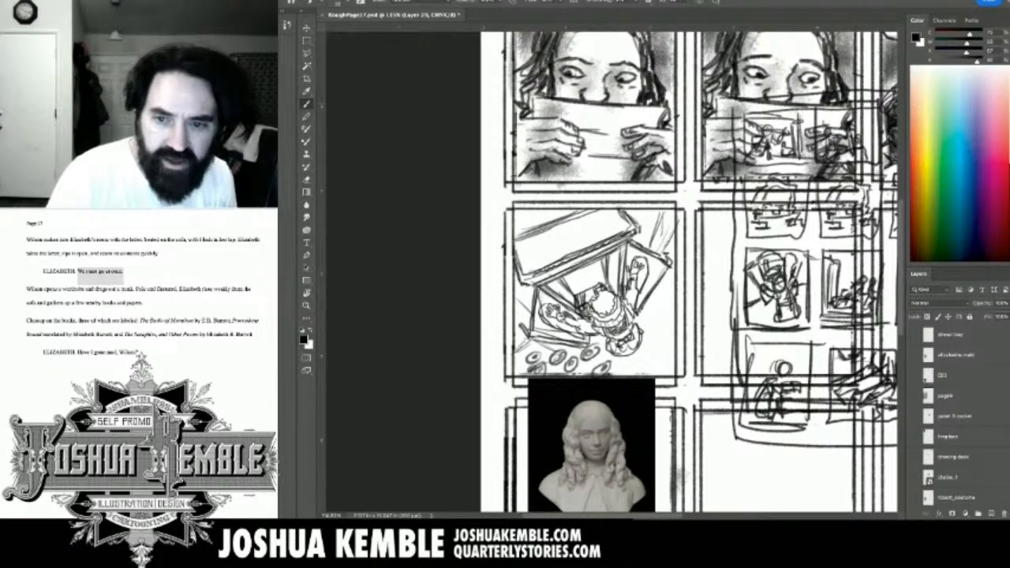
left_click(913, 376)
scroll(954, 418, "up", 8)
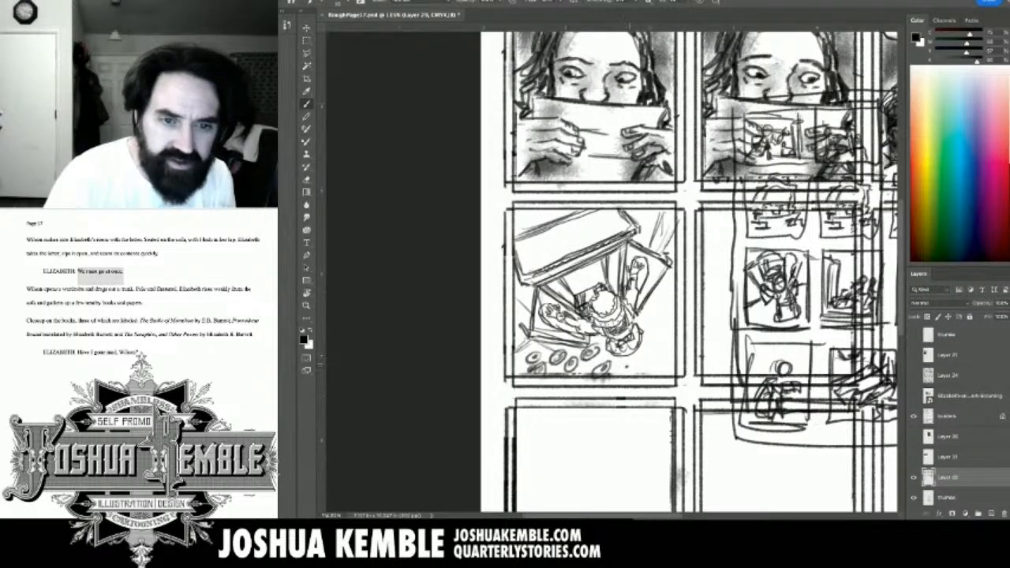
Continue the oval floor pattern around the figure and up beside the open right-hand wardrobe door.
mouse_move(630, 364)
left_mouse_down()
mouse_move(648, 369)
mouse_move(651, 310)
mouse_move(670, 293)
mouse_move(677, 259)
left_mouse_up()
mouse_move(665, 327)
left_mouse_down()
mouse_move(680, 317)
mouse_move(674, 358)
left_mouse_up()
left_click_drag(657, 375, 673, 359)
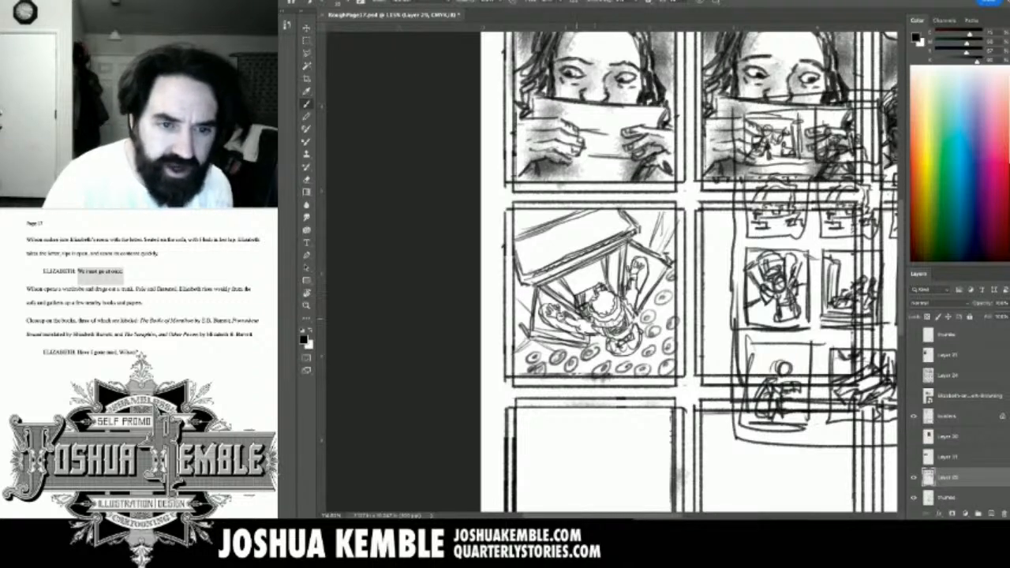
Shade the figure's cap edge, back and left arm with soft dark strokes.
left_click_drag(593, 310, 603, 325)
left_click_drag(596, 321, 615, 336)
left_click_drag(610, 336, 621, 351)
mouse_move(607, 333)
left_mouse_down()
mouse_move(623, 360)
mouse_move(618, 335)
mouse_move(577, 331)
left_mouse_up()
left_click_drag(556, 319, 596, 340)
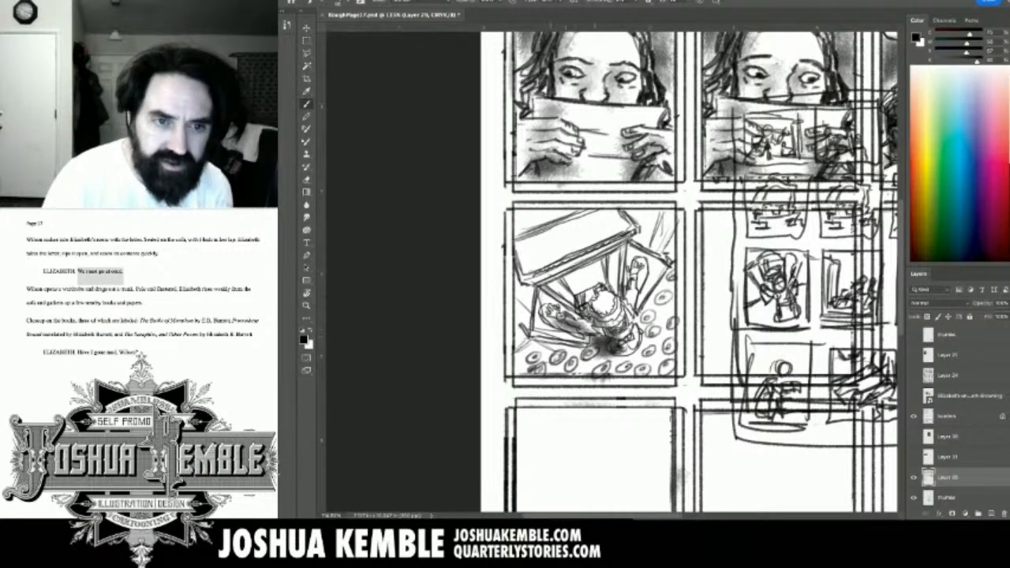
left_click_drag(543, 315, 551, 327)
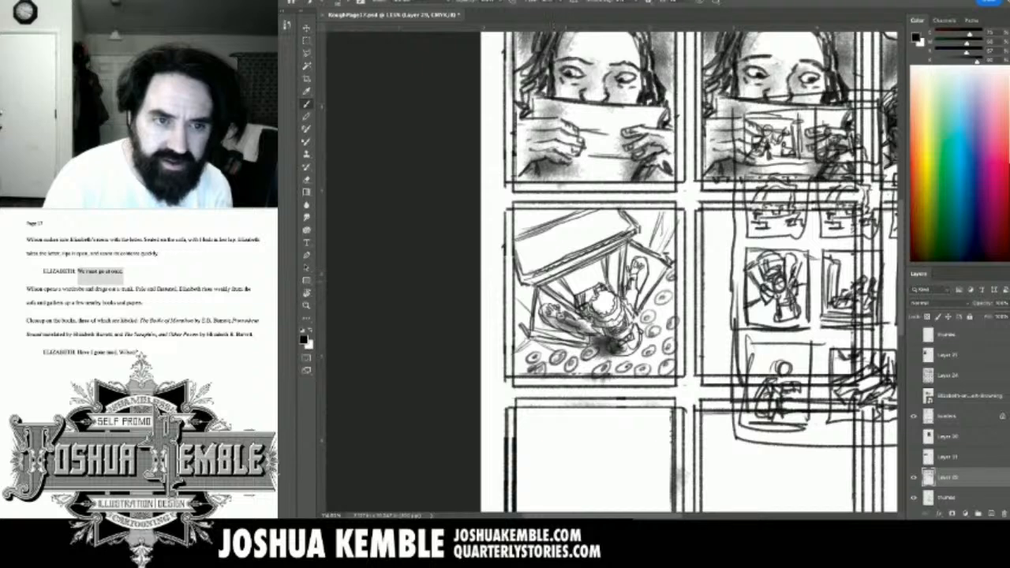
Shade the wardrobe's flat top and the front edge beneath it with soft gray strokes.
left_click_drag(528, 282, 567, 266)
left_click_drag(527, 284, 569, 266)
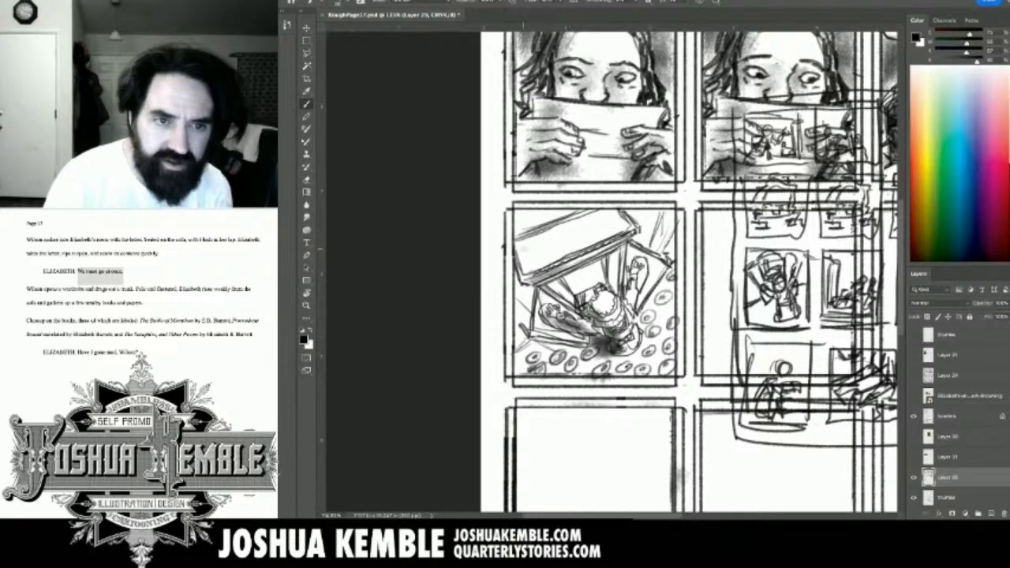
mouse_move(511, 244)
left_mouse_down()
mouse_move(595, 210)
mouse_move(558, 239)
mouse_move(563, 248)
mouse_move(585, 244)
left_mouse_up()
mouse_move(520, 271)
left_mouse_down()
mouse_move(561, 256)
mouse_move(542, 262)
left_mouse_up()
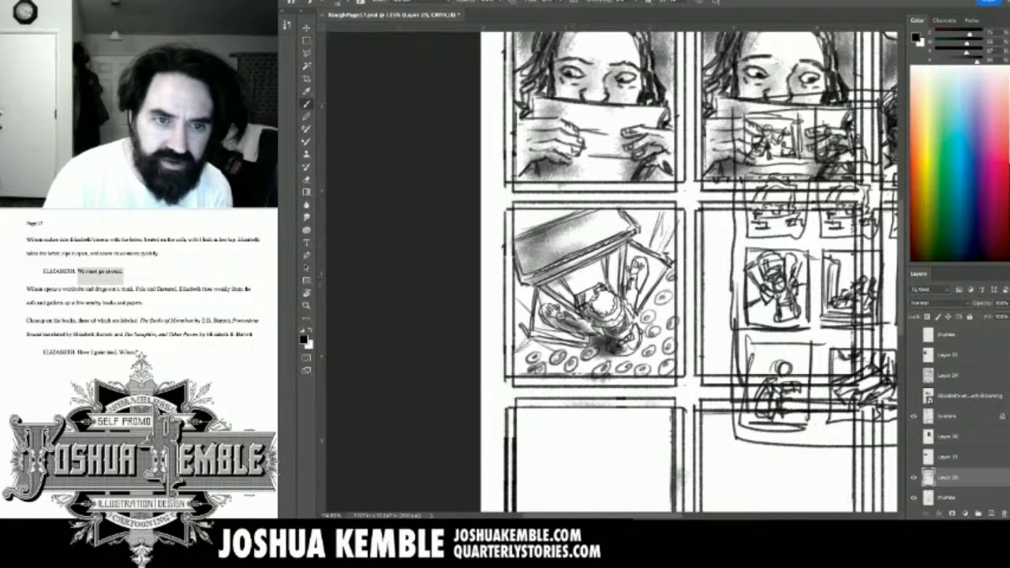
Darken the wardrobe interior behind the figure and add shading to the figure's sleeve and raised arm.
left_click_drag(552, 287, 621, 254)
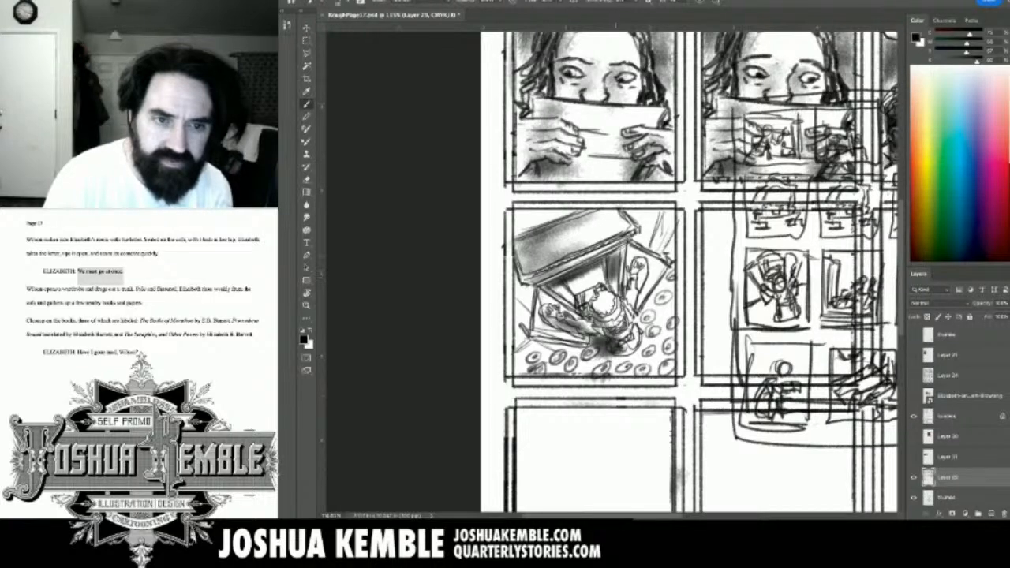
mouse_move(609, 292)
left_mouse_down()
mouse_move(620, 263)
mouse_move(620, 273)
left_mouse_up()
left_click_drag(559, 298, 599, 269)
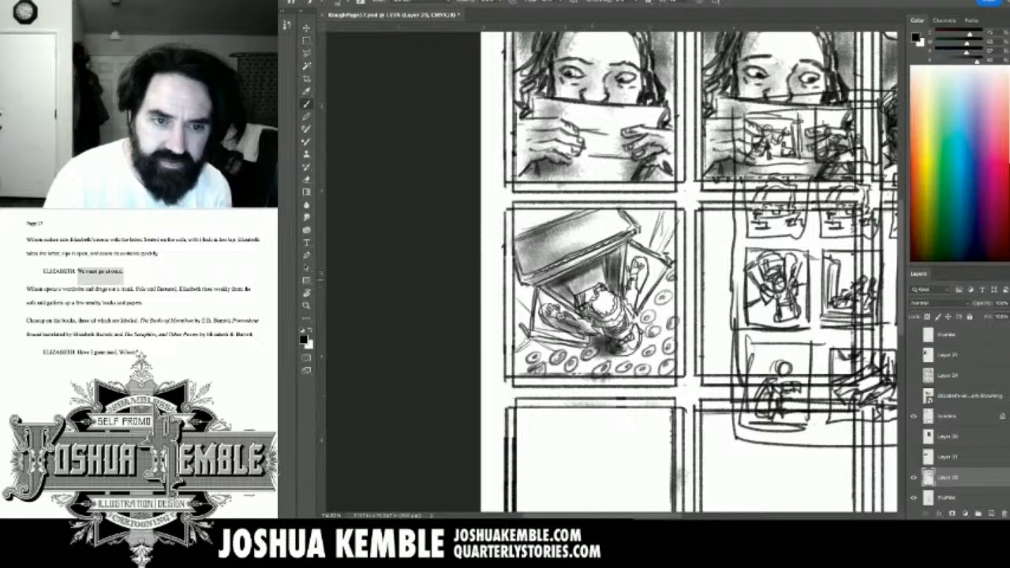
mouse_move(576, 312)
left_mouse_down()
mouse_move(598, 279)
mouse_move(559, 300)
mouse_move(565, 327)
mouse_move(587, 344)
left_mouse_up()
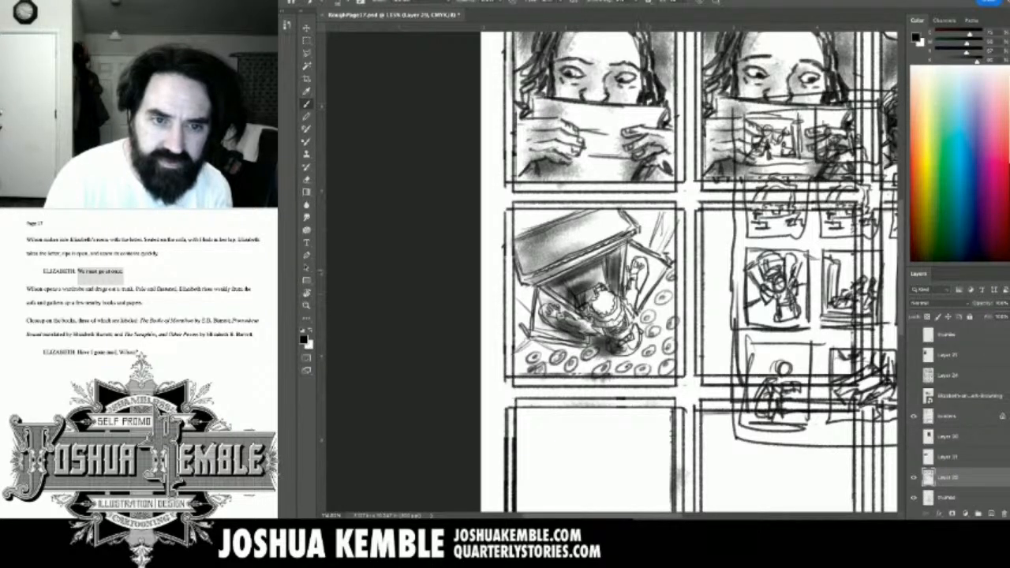
mouse_move(619, 294)
left_mouse_down()
mouse_move(640, 250)
mouse_move(634, 259)
mouse_move(655, 266)
left_mouse_up()
left_click_drag(637, 307, 647, 271)
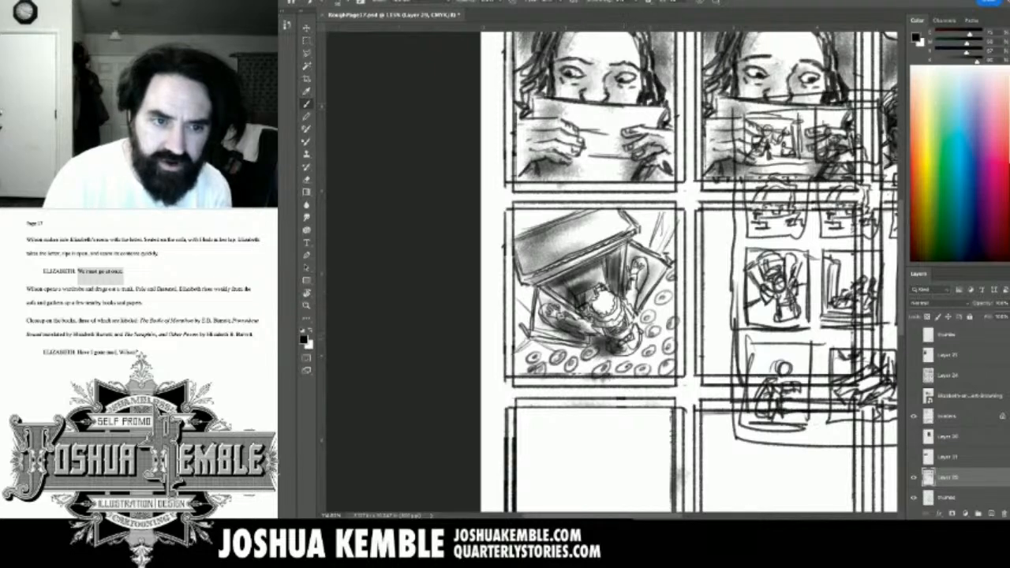
Shade the left door and patterned floor around the figure, then deepen the shadows near the right door.
left_click_drag(605, 333, 585, 358)
mouse_move(530, 287)
left_mouse_down()
mouse_move(514, 308)
mouse_move(515, 352)
mouse_move(567, 336)
mouse_move(585, 342)
left_mouse_up()
mouse_move(518, 358)
left_mouse_down()
mouse_move(582, 348)
mouse_move(516, 368)
mouse_move(566, 370)
left_mouse_up()
mouse_move(541, 373)
left_mouse_down()
mouse_move(621, 353)
mouse_move(648, 359)
mouse_move(670, 285)
left_mouse_up()
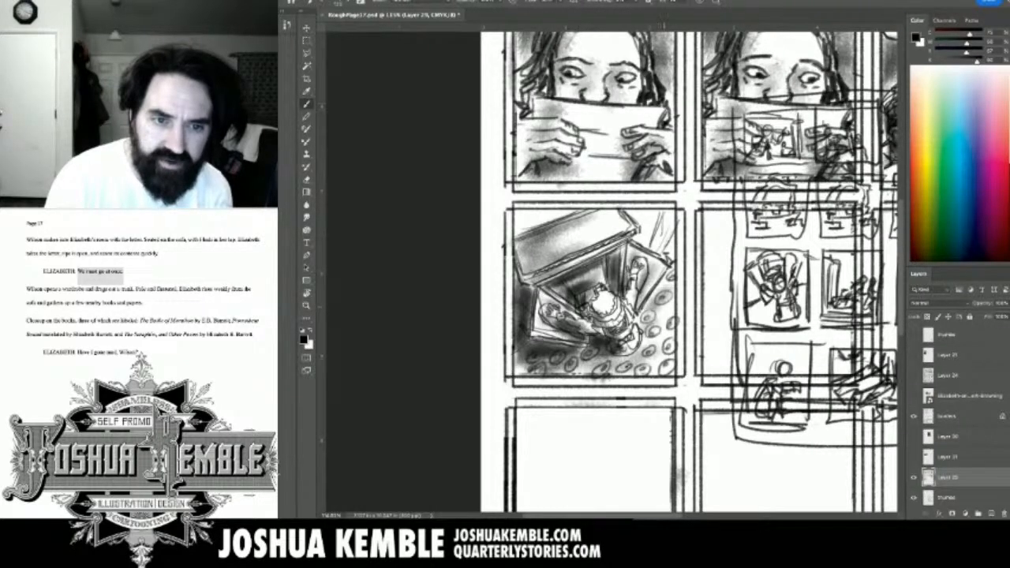
left_click_drag(640, 317, 667, 282)
mouse_move(607, 325)
left_mouse_down()
mouse_move(630, 296)
mouse_move(629, 308)
left_mouse_up()
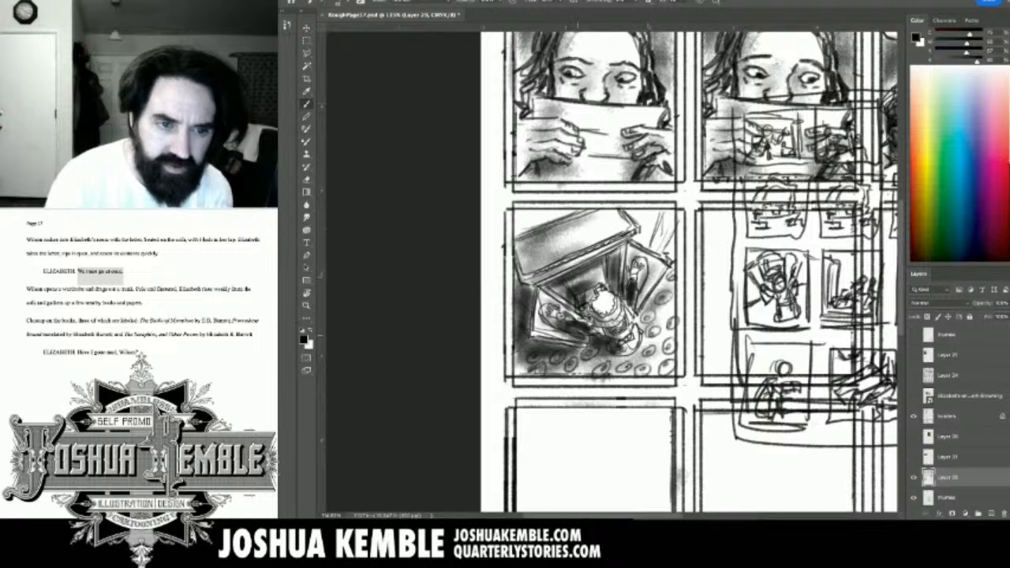
Darken the figure's sleeve in black and shade the background around the upper corners of the wardrobe.
key("x")
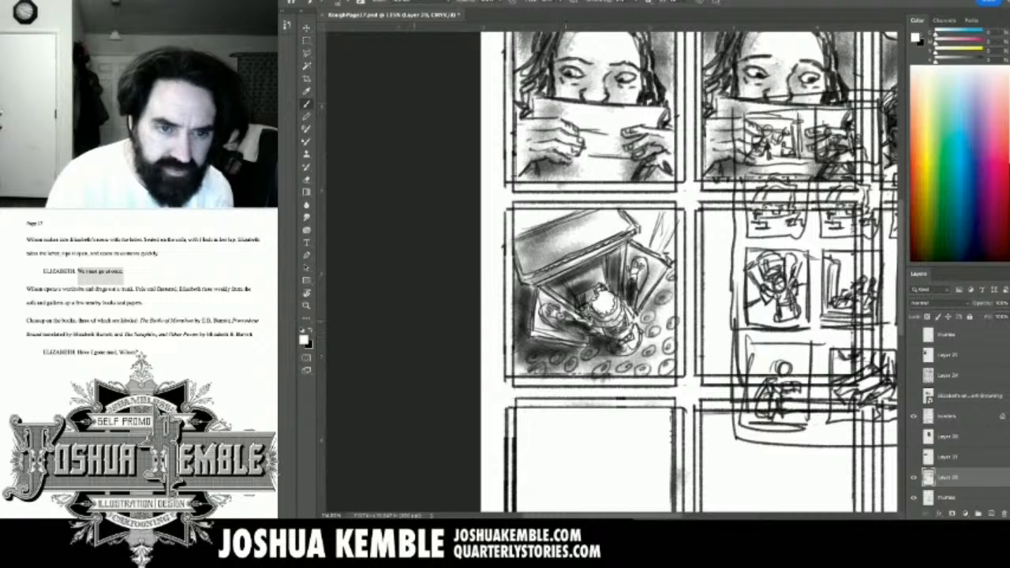
key("x")
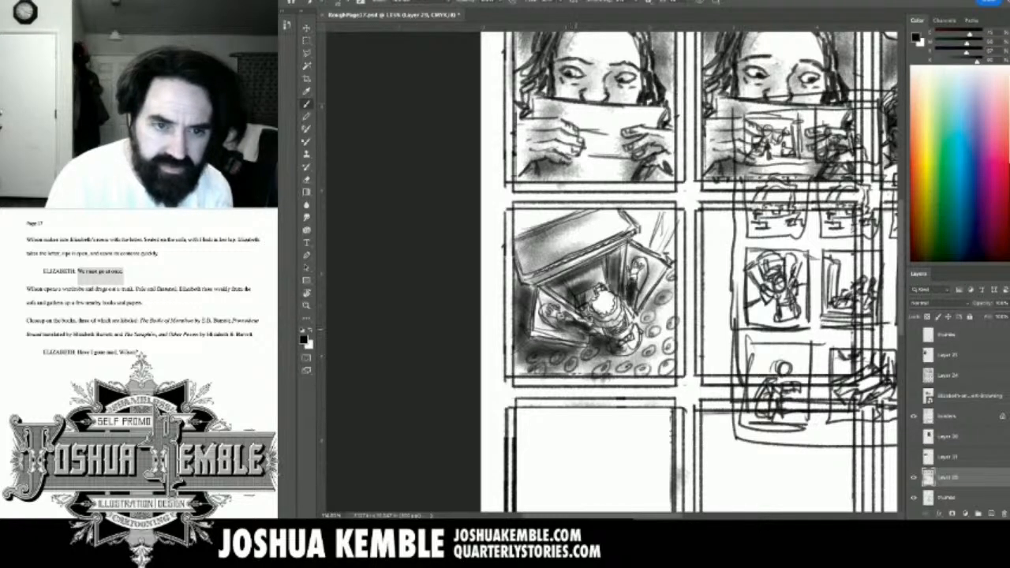
left_click_drag(574, 326, 587, 344)
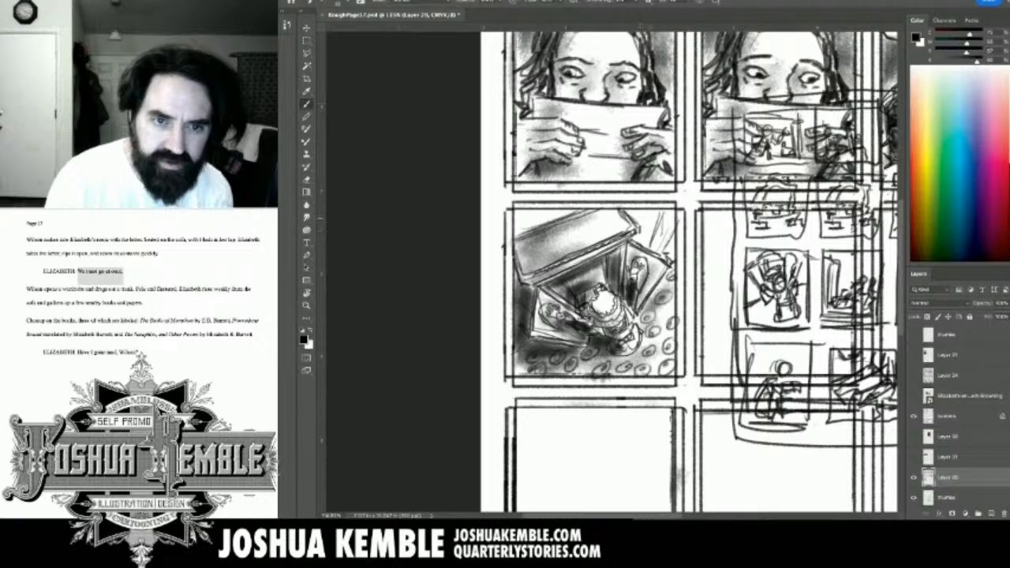
mouse_move(642, 213)
left_mouse_down()
mouse_move(634, 221)
mouse_move(652, 245)
left_mouse_up()
left_click_drag(518, 232, 561, 210)
mouse_move(515, 217)
left_mouse_down()
mouse_move(574, 209)
mouse_move(560, 208)
left_mouse_up()
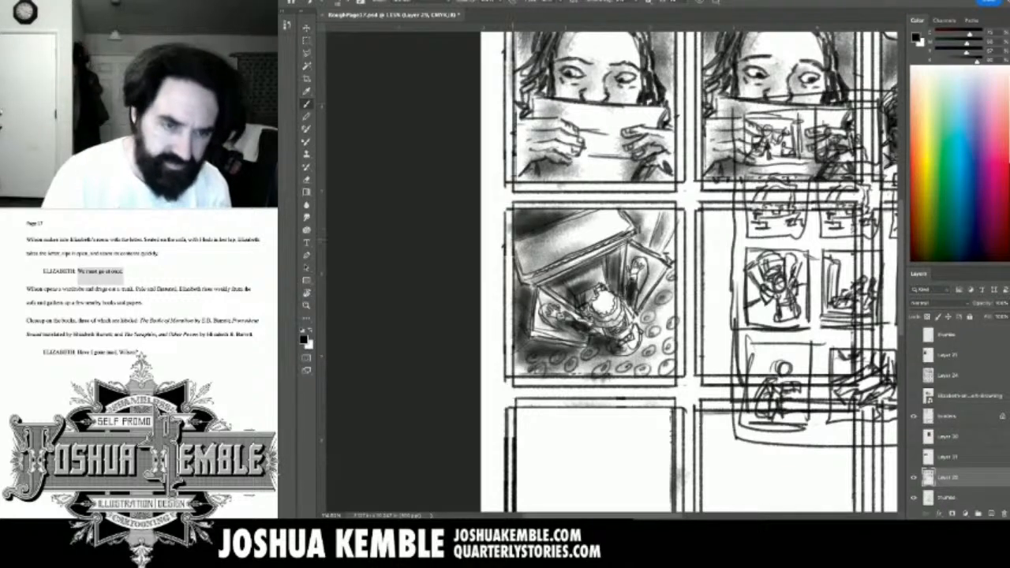
Erase the shading that spills past the wardrobe panel's left border and save the page.
key("e")
left_click_drag(510, 221, 509, 235)
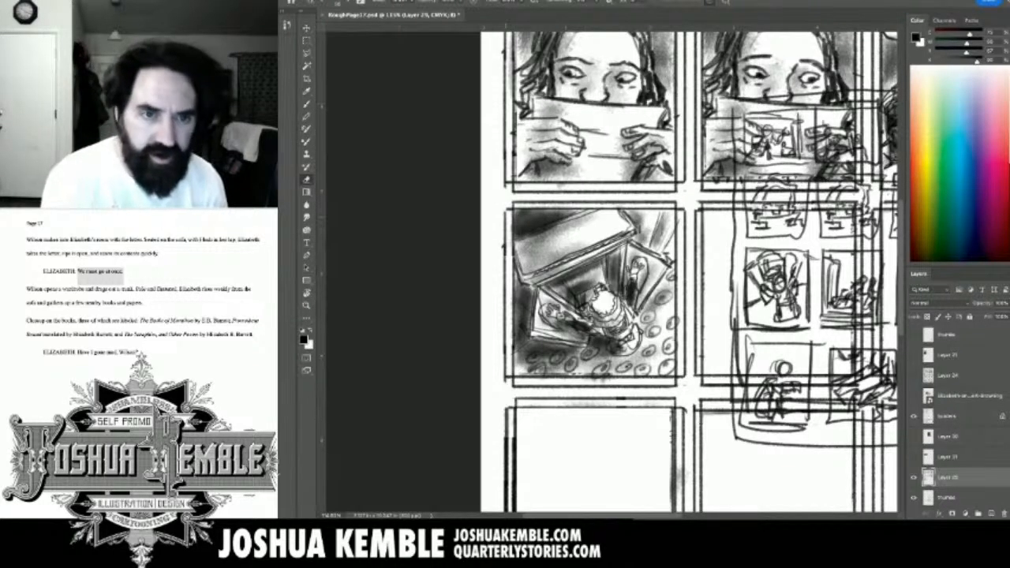
key("super+minus")
key("super+minus")
key("super+0")
key("super+minus")
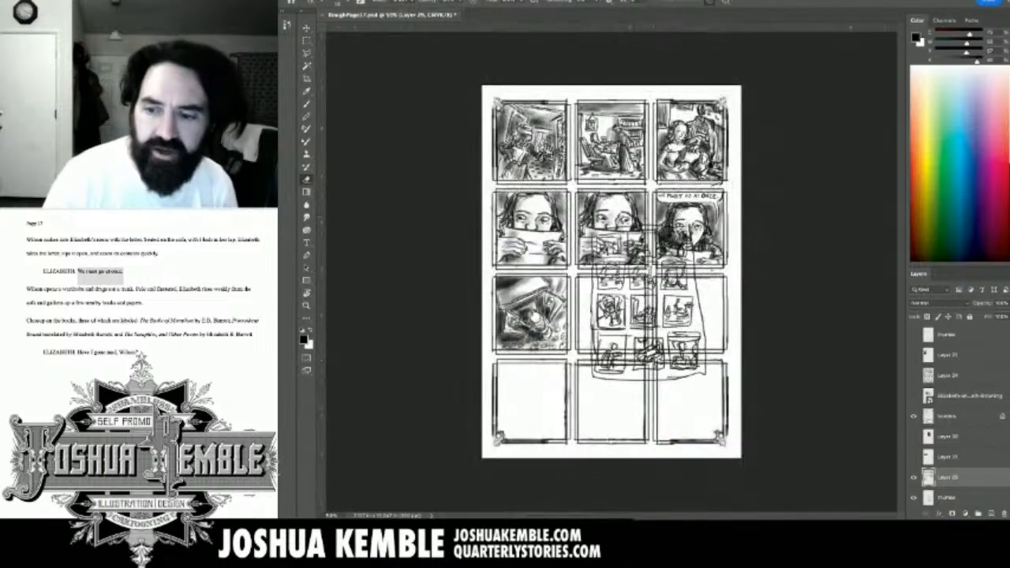
key("super+s")
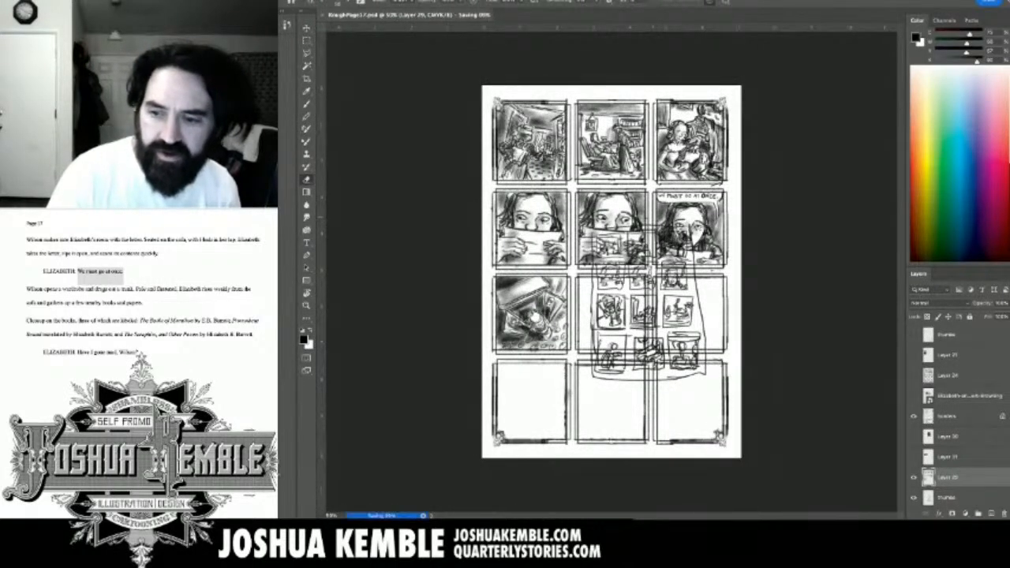
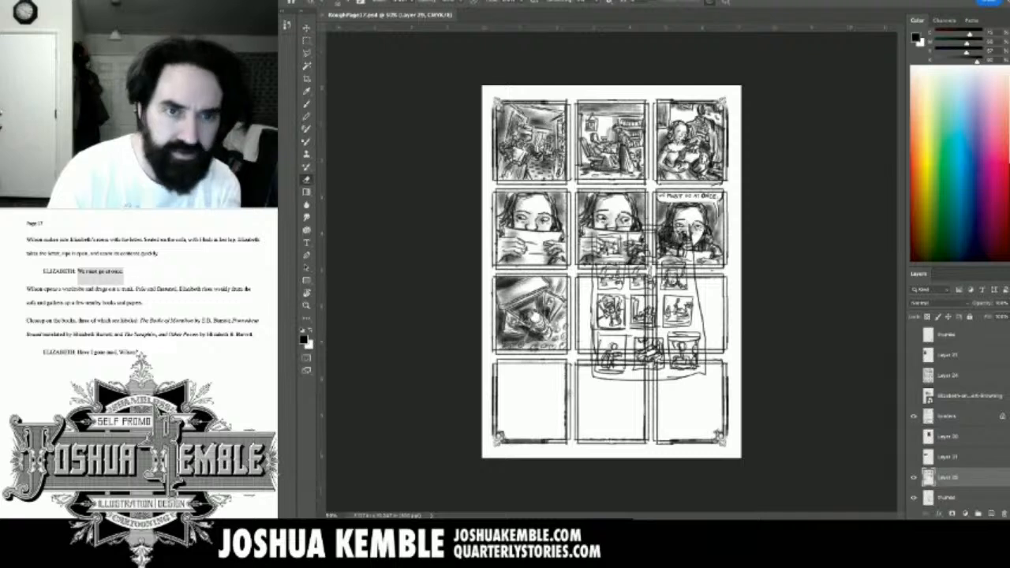
key("v")
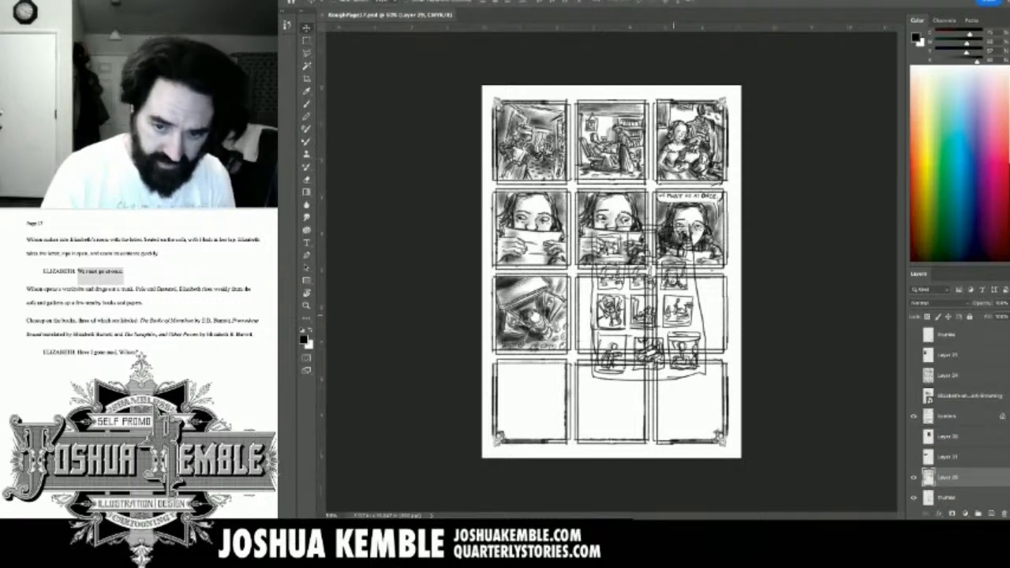
left_click_drag(673, 316, 704, 326)
key("ctrl+z")
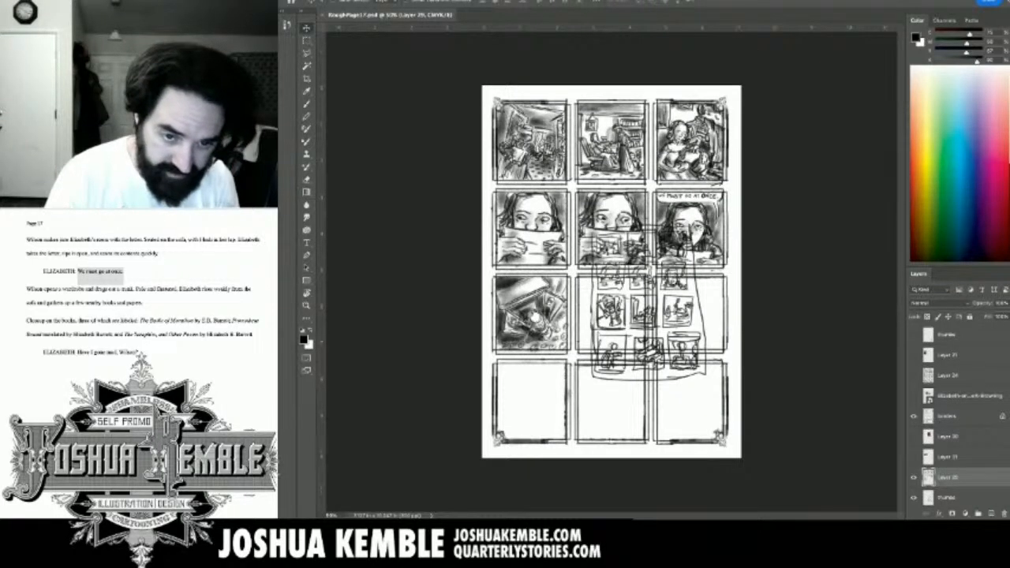
Move the thumbnail sketches on the thumbs layer over to the page's right column, clear of the empty middle panel, and save the page.
left_click(946, 497)
left_click_drag(704, 316, 768, 334)
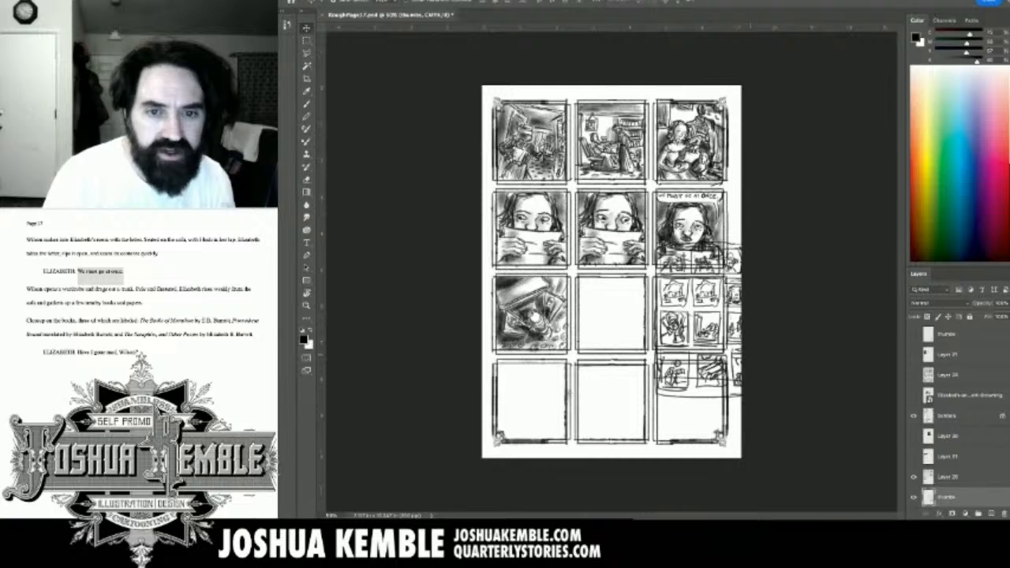
key("ctrl+s")
scroll(665, 327, "up", 9)
scroll(665, 327, "down", 1)
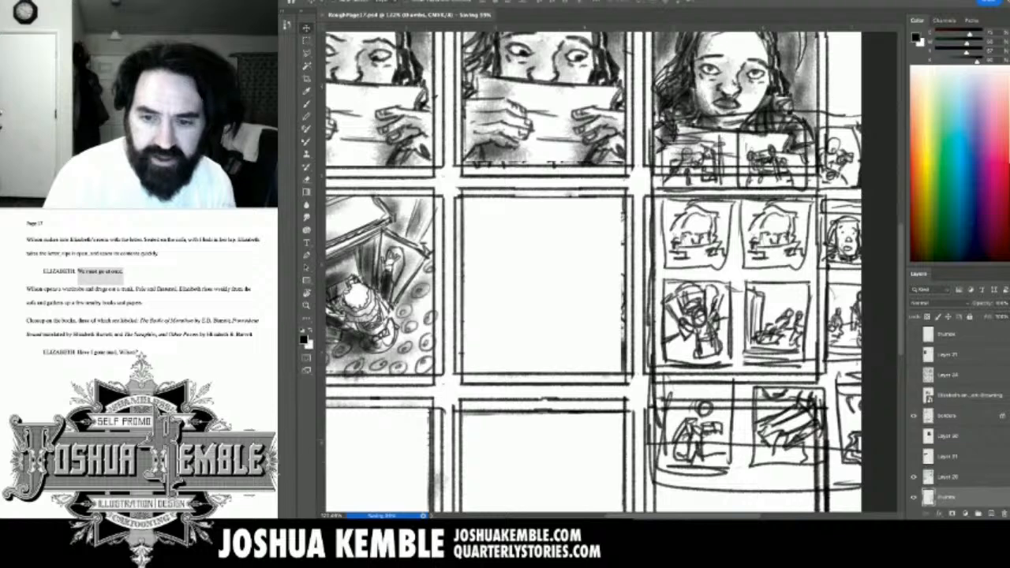
On the rough drawing layer above the thumbs, brush in a small capped figure's head, torso and arms in the third row's middle panel.
scroll(959, 415, "down", 5)
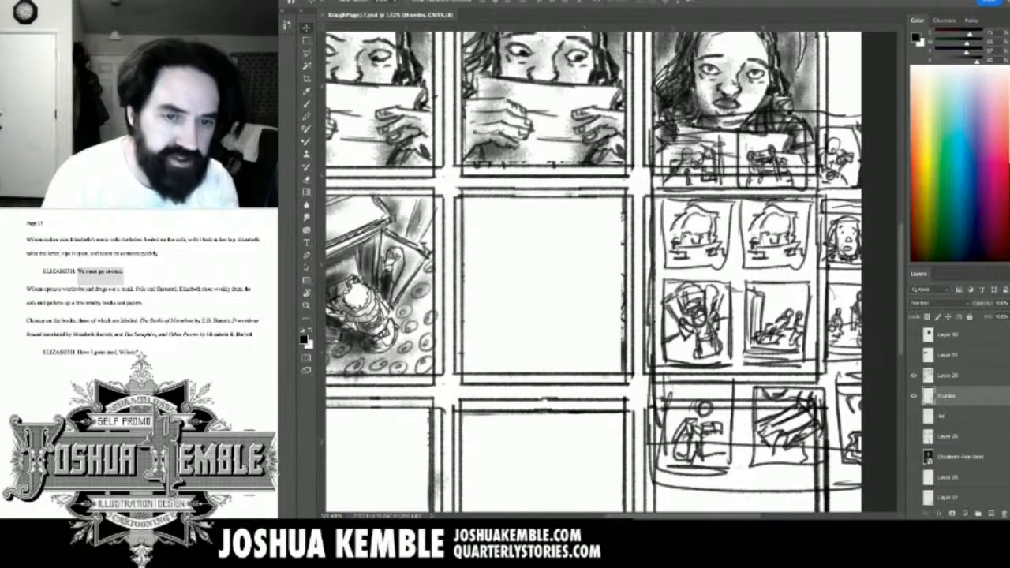
left_click(948, 375)
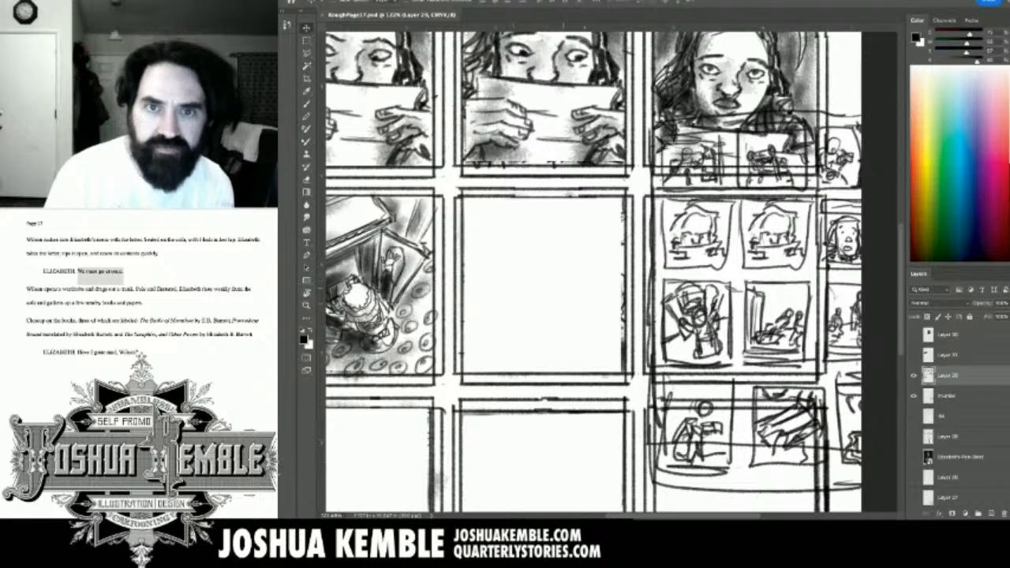
key("b")
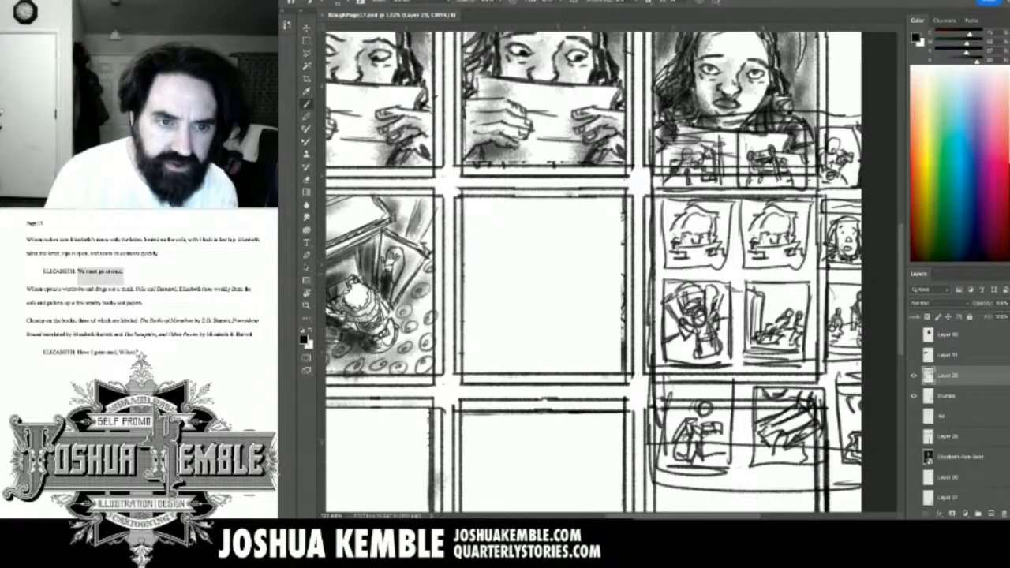
mouse_move(565, 265)
left_mouse_down()
mouse_move(567, 273)
mouse_move(555, 263)
mouse_move(570, 265)
left_mouse_up()
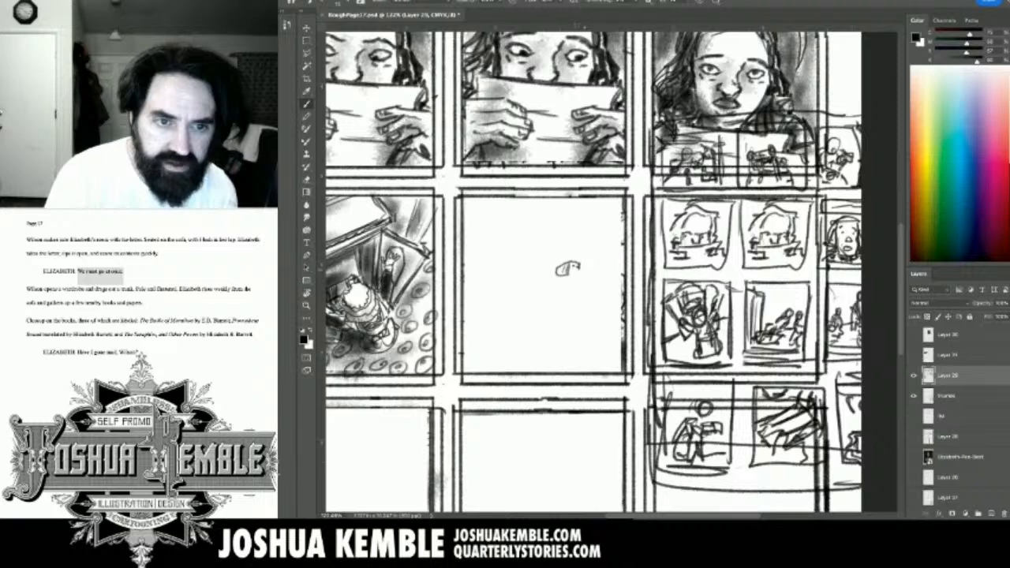
mouse_move(578, 263)
left_mouse_down()
mouse_move(581, 276)
mouse_move(581, 258)
mouse_move(560, 267)
mouse_move(575, 256)
left_mouse_up()
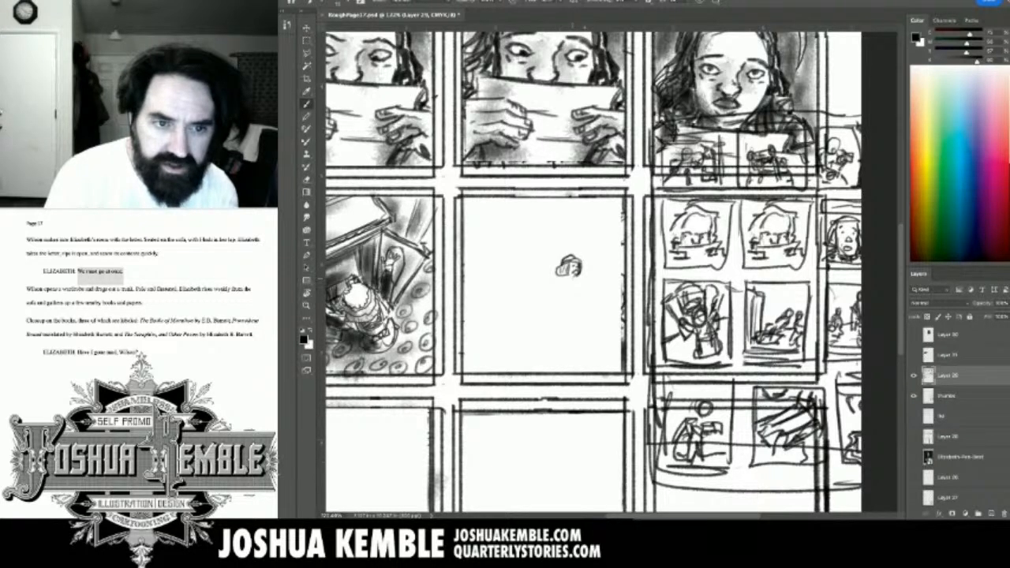
mouse_move(570, 275)
left_mouse_down()
mouse_move(576, 282)
mouse_move(564, 281)
left_mouse_up()
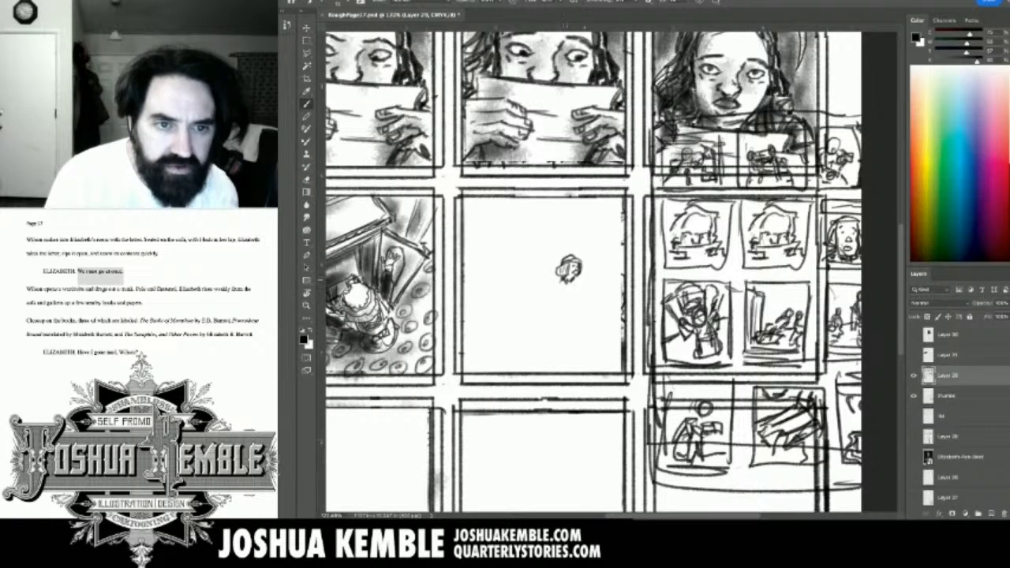
mouse_move(571, 281)
left_mouse_down()
mouse_move(556, 282)
mouse_move(557, 292)
mouse_move(576, 286)
mouse_move(568, 306)
mouse_move(549, 281)
mouse_move(541, 287)
mouse_move(526, 314)
mouse_move(550, 308)
mouse_move(544, 318)
left_mouse_up()
mouse_move(551, 310)
left_mouse_down()
mouse_move(542, 318)
mouse_move(550, 299)
mouse_move(543, 304)
left_mouse_up()
mouse_move(554, 301)
left_mouse_down()
mouse_move(544, 307)
mouse_move(560, 318)
left_mouse_up()
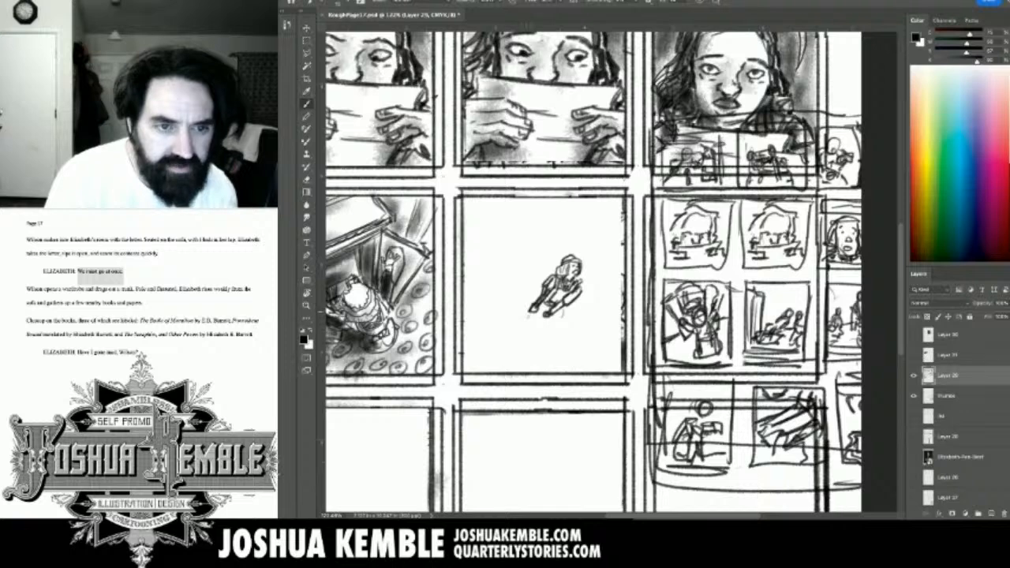
Draw the long trunk the figure is dragging, along with the figure's angled legs and the trunk's raised edge details.
mouse_move(530, 311)
left_mouse_down()
mouse_move(560, 320)
mouse_move(521, 326)
mouse_move(561, 317)
mouse_move(536, 340)
mouse_move(501, 341)
mouse_move(535, 307)
mouse_move(562, 335)
mouse_move(550, 364)
mouse_move(571, 364)
mouse_move(532, 357)
mouse_move(527, 368)
mouse_move(525, 353)
mouse_move(530, 374)
left_mouse_up()
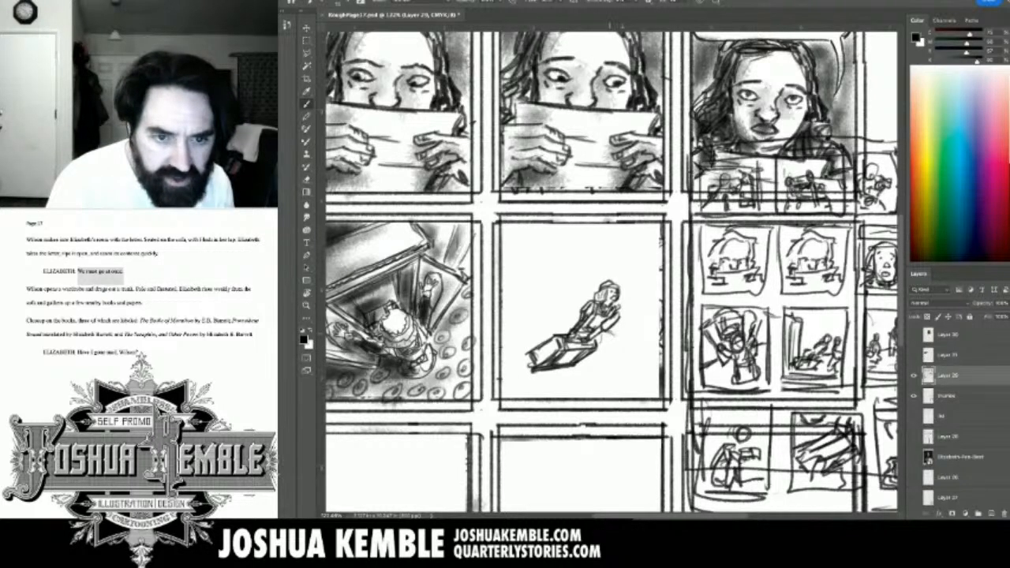
mouse_move(601, 331)
left_mouse_down()
mouse_move(620, 339)
mouse_move(620, 361)
mouse_move(577, 366)
mouse_move(599, 361)
left_mouse_up()
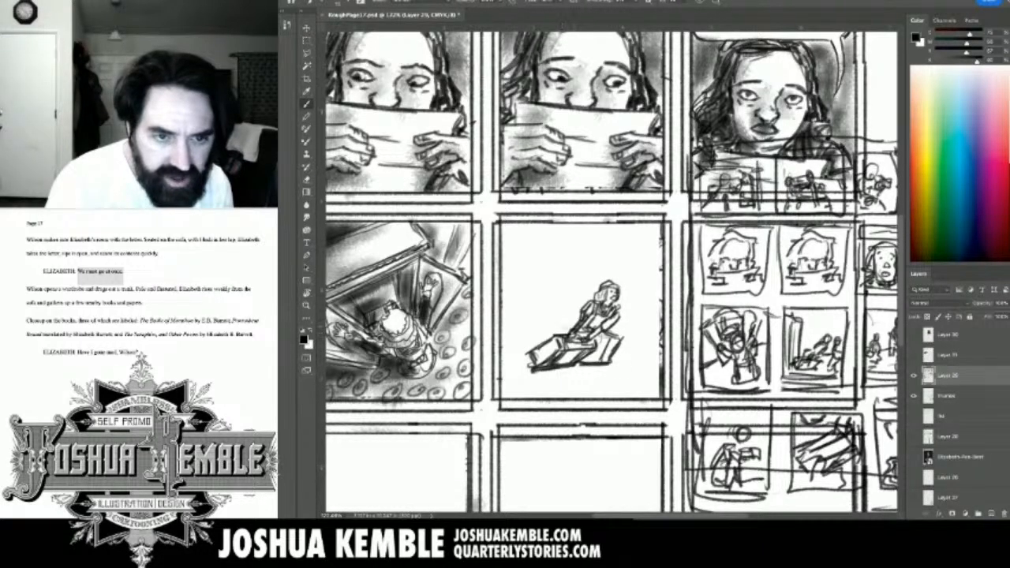
left_click_drag(562, 326, 578, 316)
mouse_move(569, 323)
left_mouse_down()
mouse_move(580, 316)
mouse_move(532, 353)
mouse_move(541, 366)
mouse_move(532, 360)
left_mouse_up()
left_click_drag(555, 346, 535, 358)
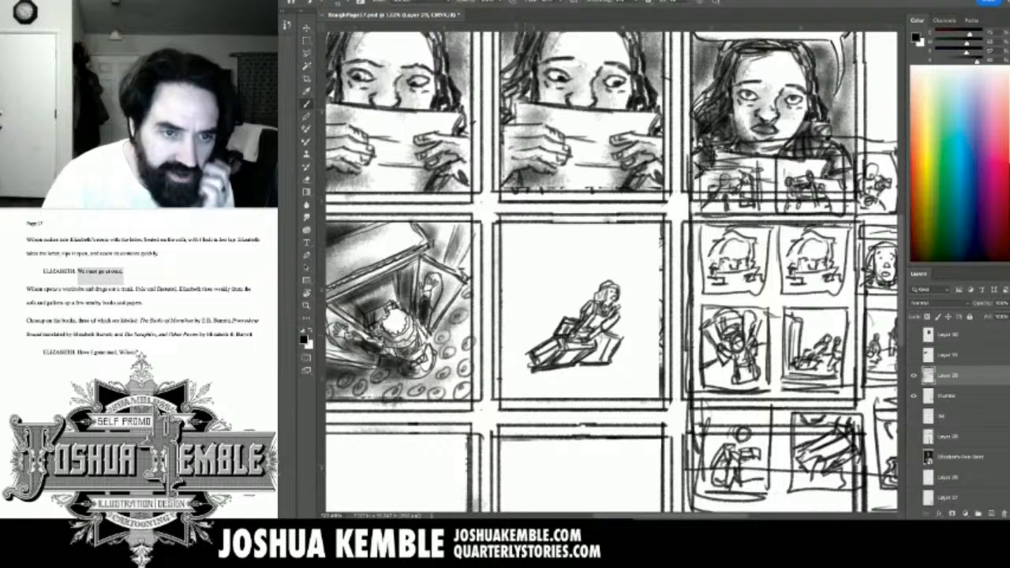
Draw the wardrobe's cornice in the panel's upper left corner and the vertical lines of its open right side.
left_click_drag(535, 347, 535, 262)
mouse_move(535, 302)
left_mouse_down()
mouse_move(534, 244)
mouse_move(542, 241)
mouse_move(530, 233)
mouse_move(546, 246)
mouse_move(543, 236)
mouse_move(498, 233)
mouse_move(509, 278)
left_mouse_up()
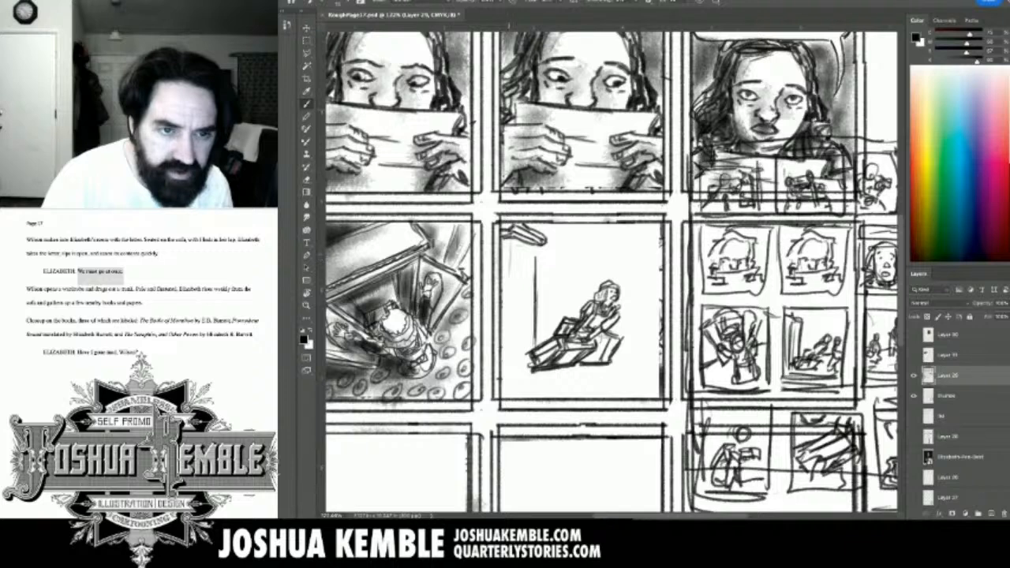
mouse_move(536, 245)
left_mouse_down()
mouse_move(539, 286)
mouse_move(557, 250)
mouse_move(552, 322)
left_mouse_up()
left_click_drag(553, 265, 553, 328)
mouse_move(552, 283)
left_mouse_down()
mouse_move(552, 339)
mouse_move(538, 341)
mouse_move(540, 303)
left_mouse_up()
left_click_drag(538, 298, 538, 344)
mouse_move(544, 270)
left_mouse_down()
mouse_move(544, 297)
mouse_move(545, 251)
mouse_move(544, 341)
left_mouse_up()
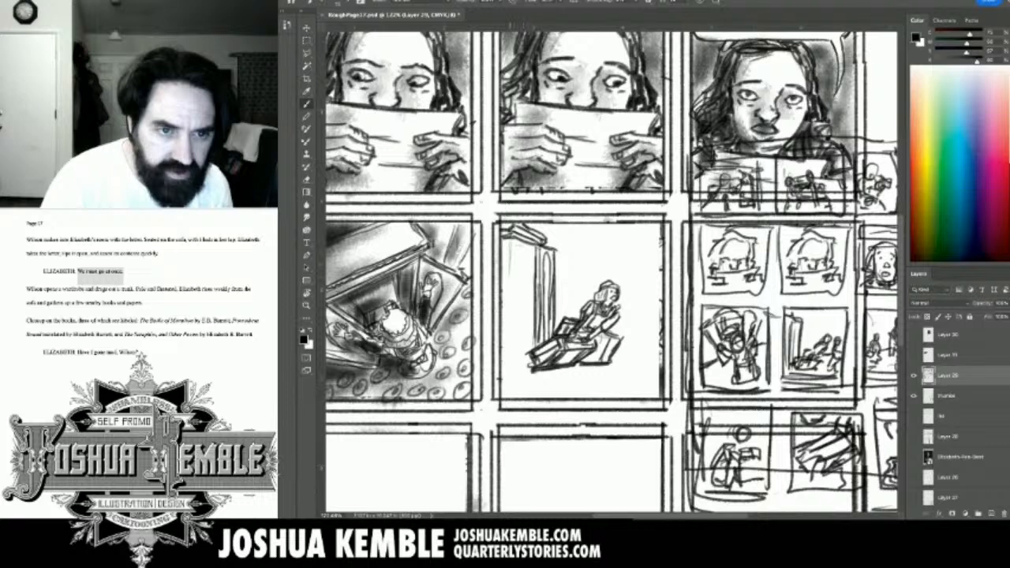
Add the wardrobe's inner vertical lines and extend the trunk's end and base lines to the panel's left border.
left_click_drag(512, 240, 514, 354)
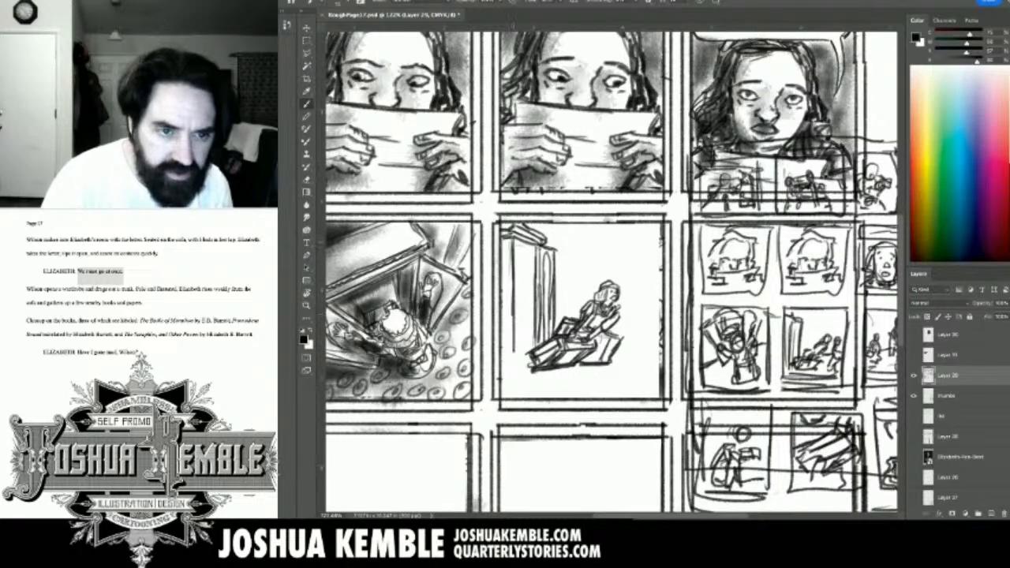
left_click_drag(515, 243, 515, 353)
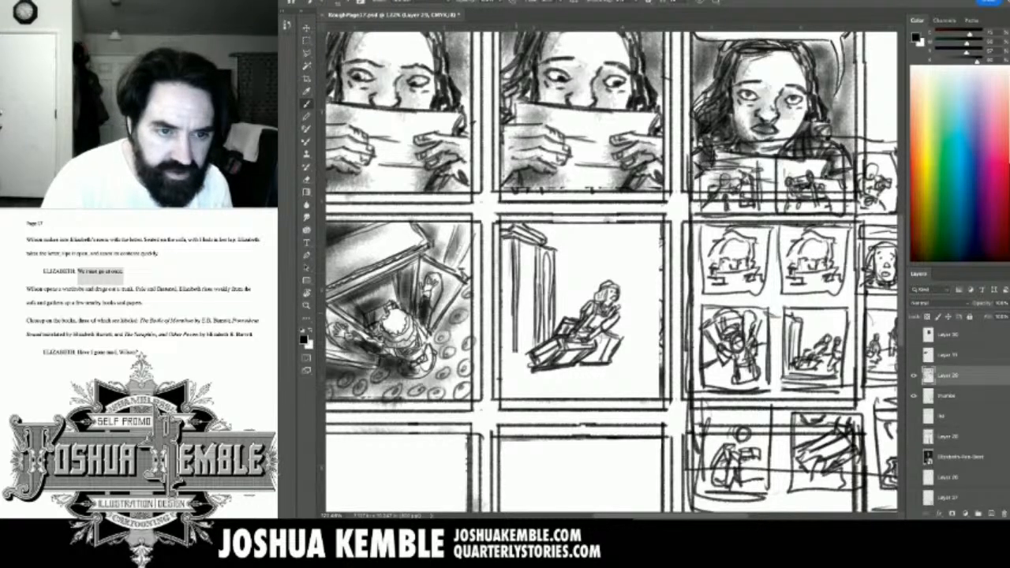
mouse_move(519, 266)
left_mouse_down()
mouse_move(519, 361)
mouse_move(531, 369)
mouse_move(513, 374)
mouse_move(529, 376)
left_mouse_up()
left_click_drag(514, 341, 503, 364)
left_click_drag(518, 359, 503, 373)
left_click_drag(508, 294, 508, 347)
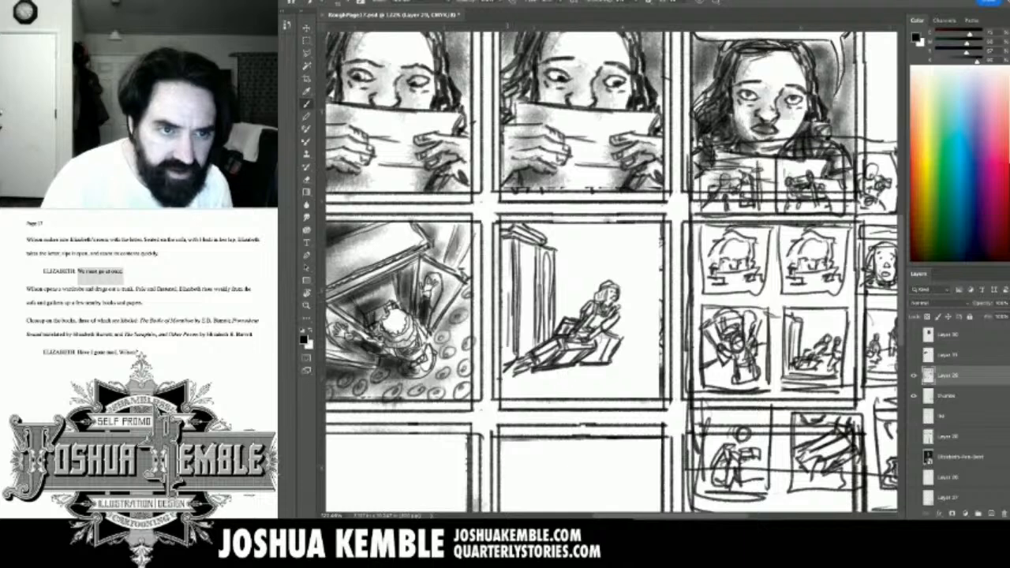
left_click_drag(509, 253, 504, 346)
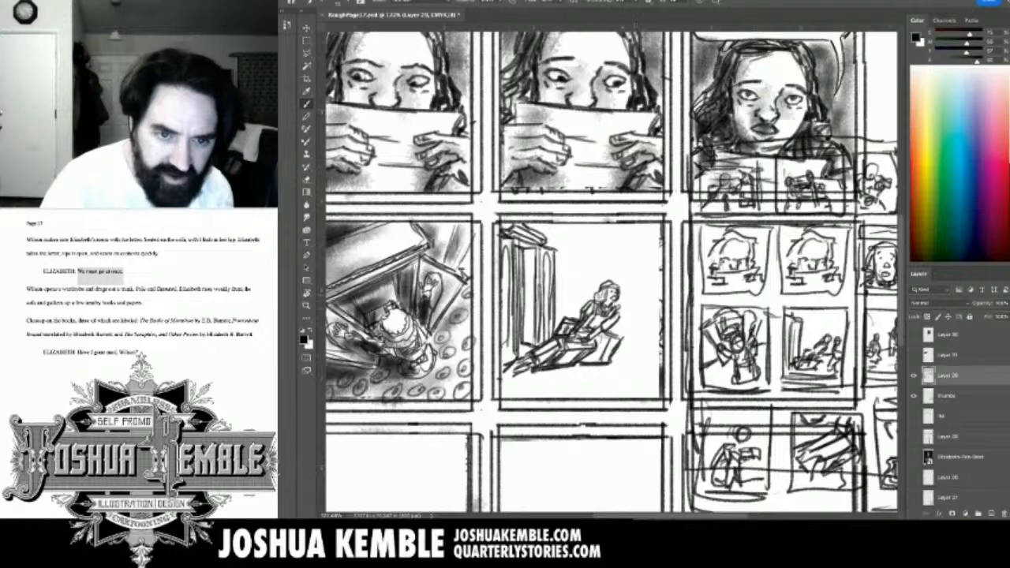
Sketch a small second figure standing near the panel's right border, with bent arms holding a bundle and legs below.
key("p")
left_click(638, 302)
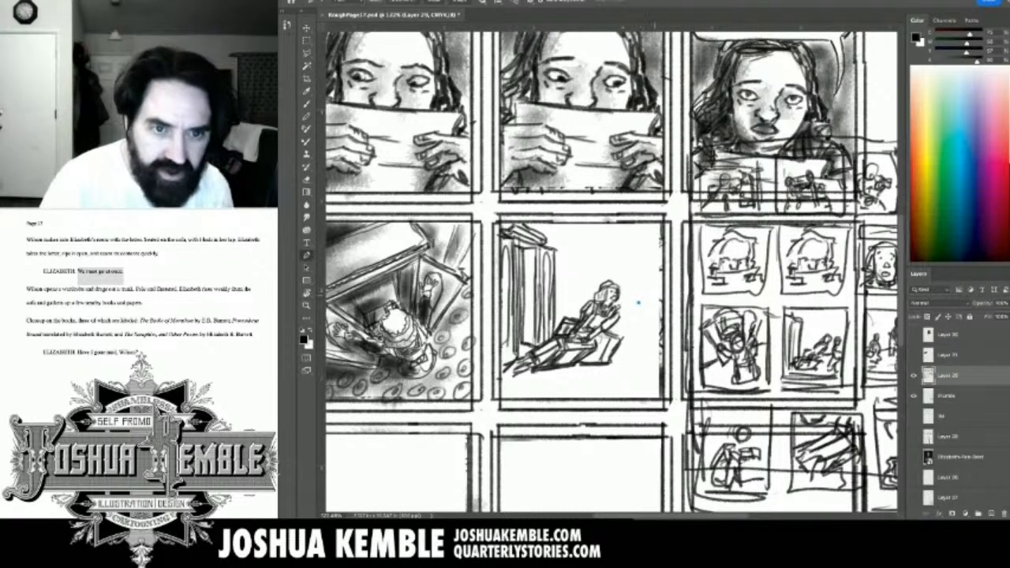
key("b")
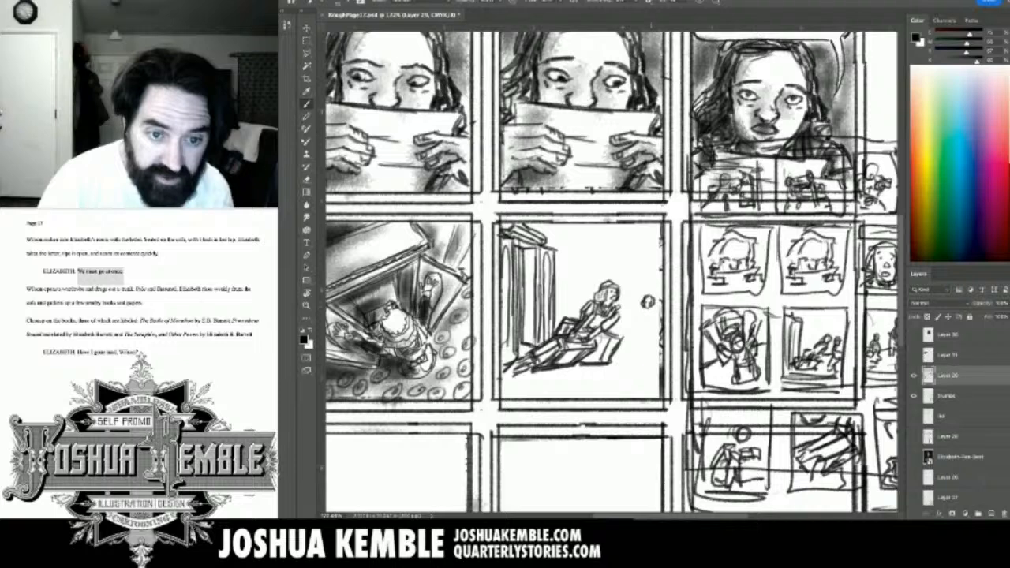
left_click_drag(643, 305, 636, 313)
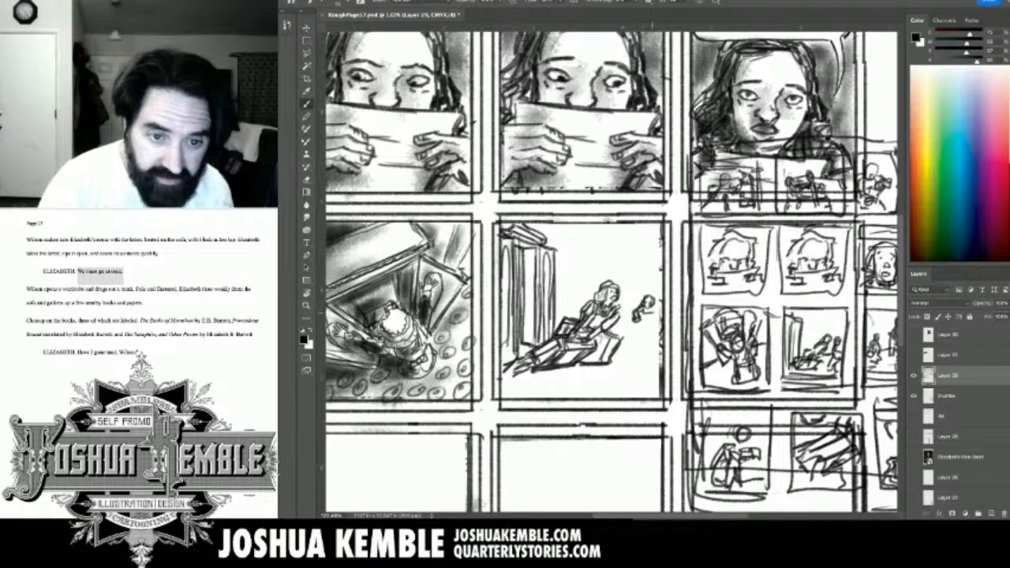
mouse_move(653, 303)
left_mouse_down()
mouse_move(658, 313)
mouse_move(634, 328)
mouse_move(637, 348)
mouse_move(654, 351)
left_mouse_up()
left_click_drag(641, 349, 661, 334)
mouse_move(653, 324)
left_mouse_down()
mouse_move(661, 327)
mouse_move(626, 317)
mouse_move(633, 330)
left_mouse_up()
left_click_drag(631, 319, 635, 330)
left_click_drag(628, 324, 635, 338)
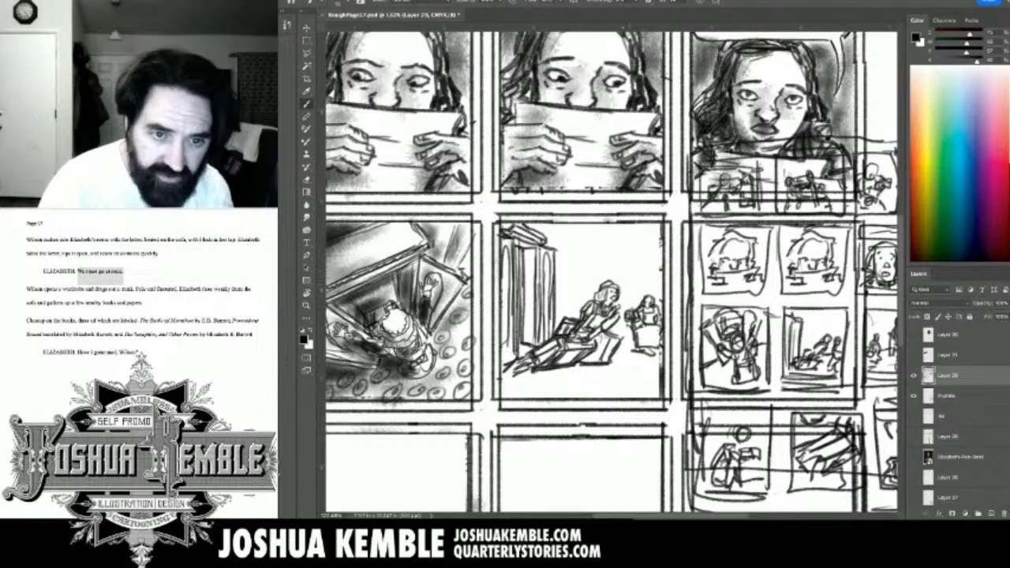
Draw a framed picture above the second figure and the doorway lines on the back wall between the two figures.
mouse_move(631, 280)
left_mouse_down()
mouse_move(631, 309)
mouse_move(653, 274)
left_mouse_up()
mouse_move(655, 273)
left_mouse_down()
mouse_move(636, 273)
mouse_move(640, 293)
mouse_move(649, 288)
left_mouse_up()
mouse_move(649, 288)
left_mouse_down()
mouse_move(620, 267)
mouse_move(609, 285)
mouse_move(626, 310)
left_mouse_up()
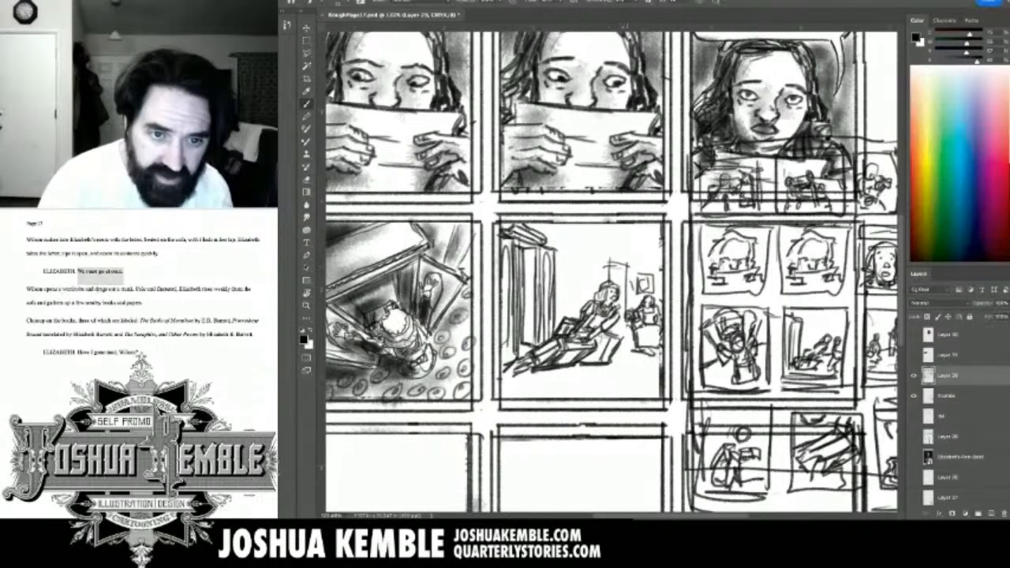
left_click_drag(627, 271, 628, 332)
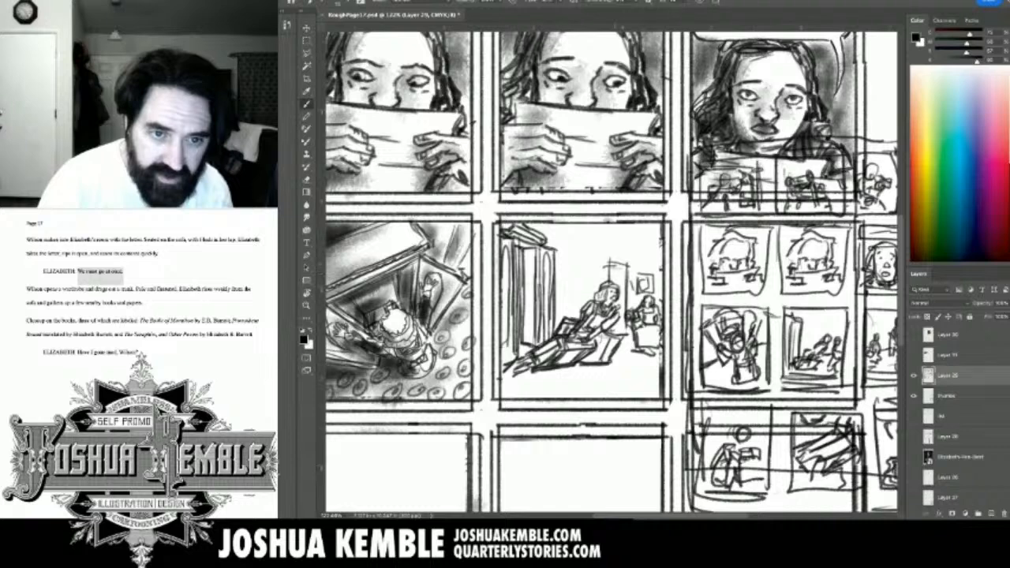
mouse_move(614, 265)
left_mouse_down()
mouse_move(621, 292)
mouse_move(586, 263)
mouse_move(587, 303)
mouse_move(637, 267)
left_mouse_up()
Line the back wall with vertical strokes behind the trunk-dragging figure and draw the wall's top edge across to the right border.
left_click_drag(561, 262, 575, 262)
left_click_drag(576, 261, 576, 295)
left_click_drag(579, 262, 569, 308)
mouse_move(578, 270)
left_mouse_down()
mouse_move(578, 309)
mouse_move(564, 320)
left_mouse_up()
left_click_drag(559, 284, 551, 325)
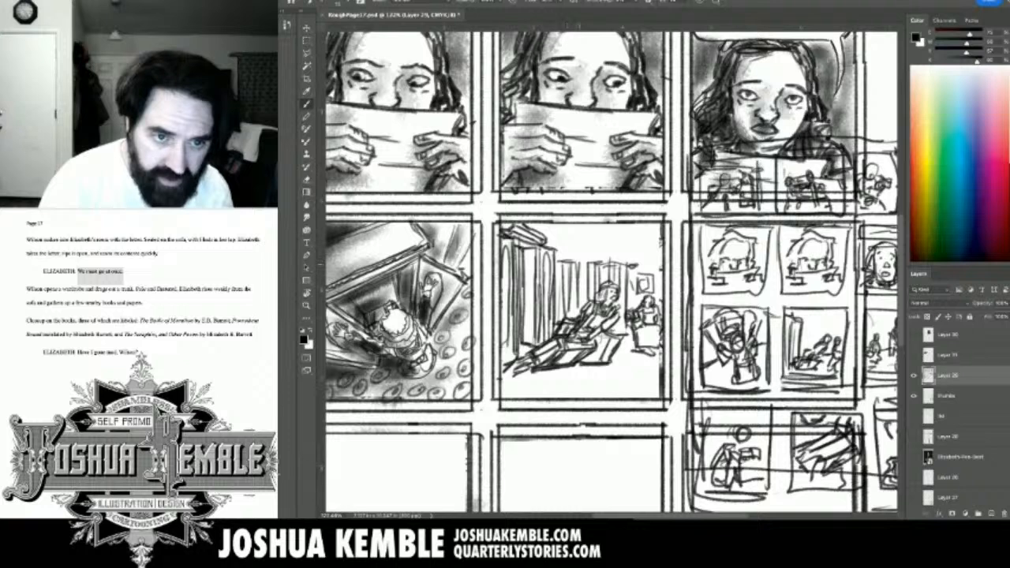
mouse_move(578, 261)
left_mouse_down()
mouse_move(557, 257)
mouse_move(554, 275)
mouse_move(570, 254)
mouse_move(604, 256)
left_mouse_up()
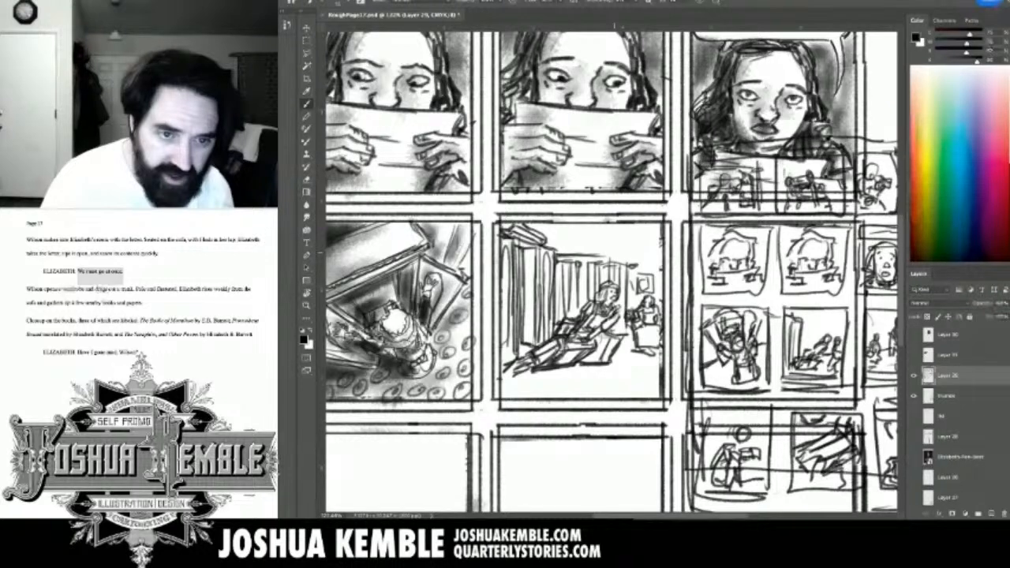
left_click_drag(608, 255, 653, 257)
Scatter small oval pattern marks across the floor below the trunk and the two figures.
mouse_move(621, 363)
left_mouse_down()
mouse_move(649, 365)
mouse_move(648, 380)
mouse_move(569, 369)
mouse_move(532, 376)
left_mouse_up()
mouse_move(559, 391)
left_mouse_down()
mouse_move(581, 387)
mouse_move(548, 389)
left_mouse_up()
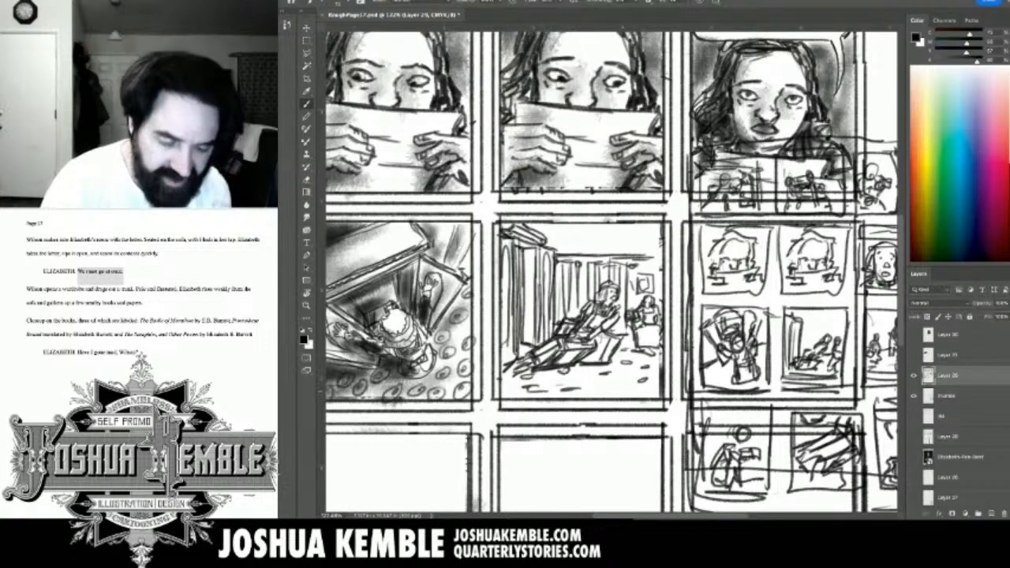
left_click_drag(627, 392, 638, 391)
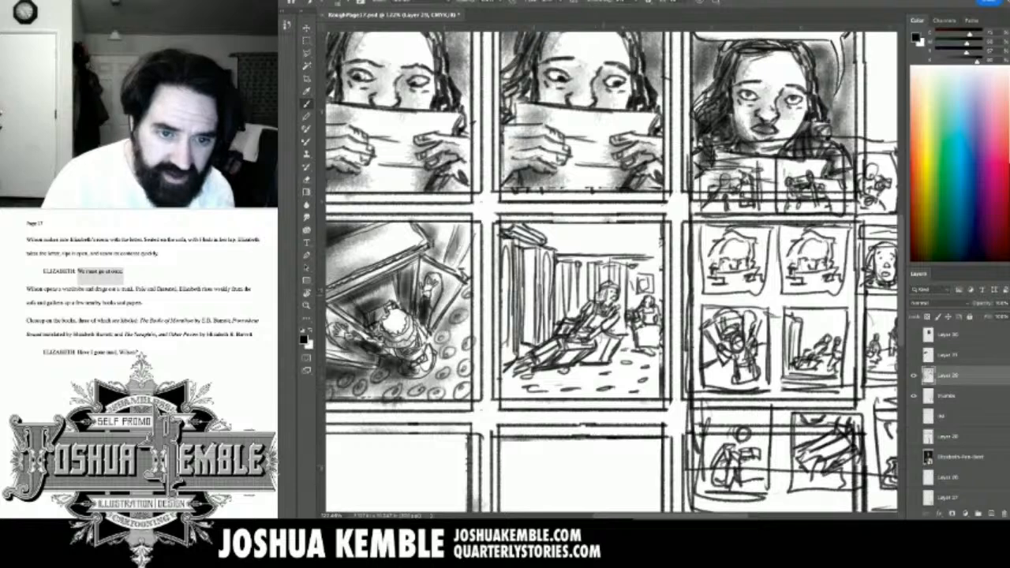
Darken the trunk-dragging figure's hair and clothing, and shade the trunk and the shadow beneath it.
left_click_drag(596, 303, 605, 290)
left_click_drag(582, 327, 601, 318)
left_click_drag(576, 370, 596, 340)
left_click_drag(531, 358, 554, 342)
left_click_drag(513, 370, 538, 348)
left_click_drag(546, 337, 573, 321)
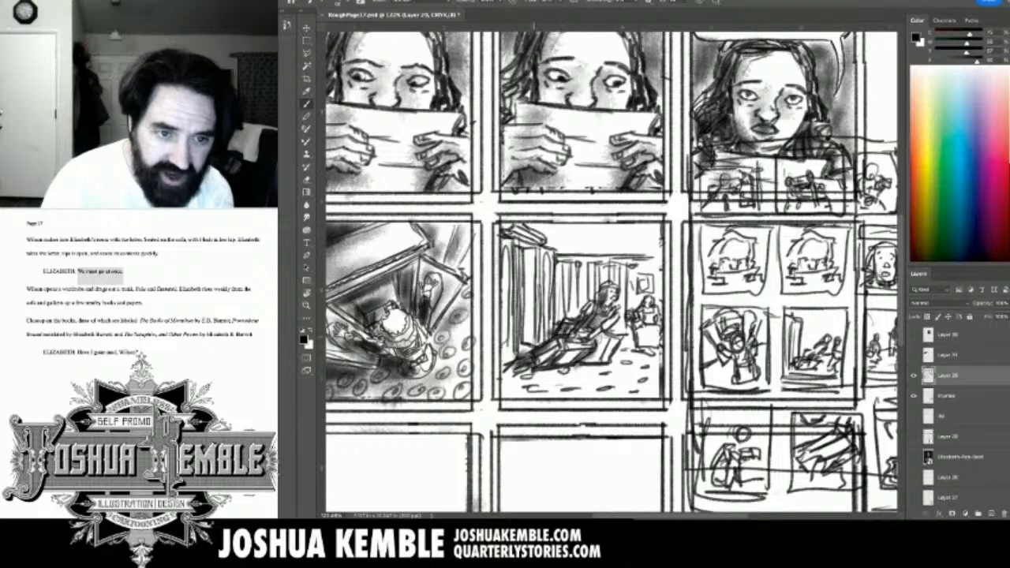
mouse_move(509, 372)
left_mouse_down()
mouse_move(528, 362)
mouse_move(587, 364)
mouse_move(508, 377)
left_mouse_up()
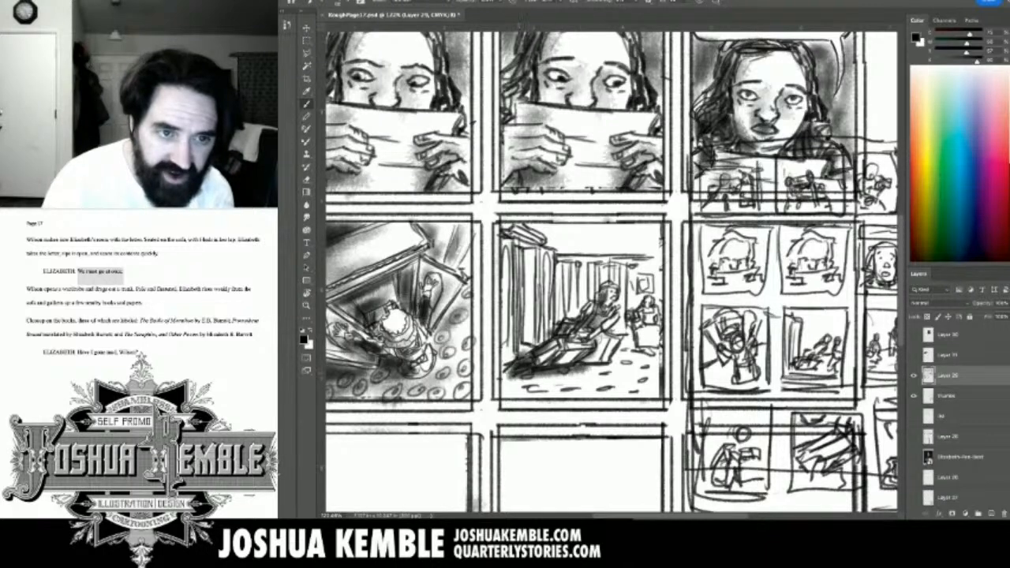
Shade the wardrobe's cornice, interior and left edge with soft vertical strokes.
left_click_drag(524, 248, 528, 350)
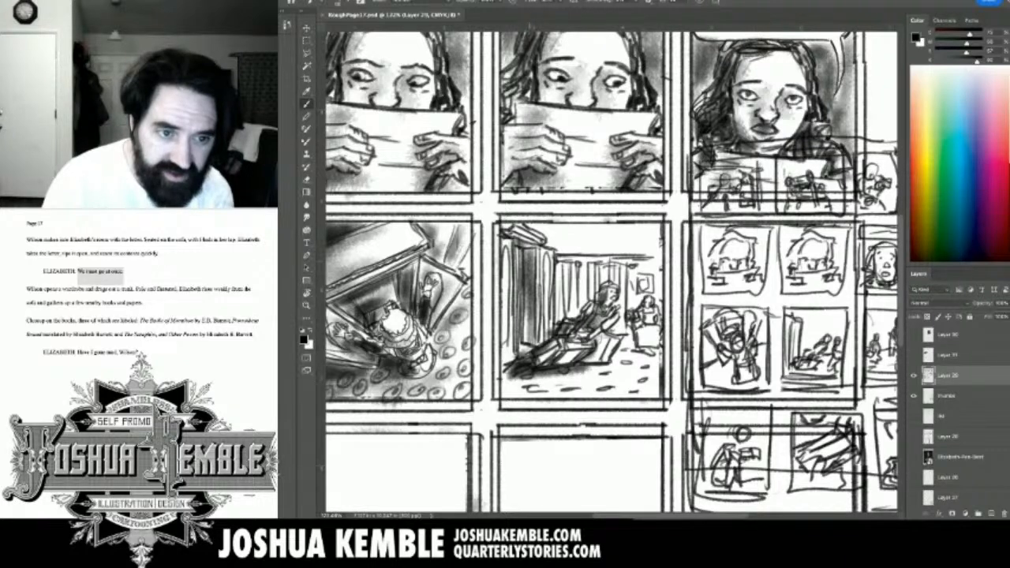
left_click_drag(505, 226, 522, 238)
left_click_drag(525, 268, 527, 339)
left_click_drag(505, 249, 506, 379)
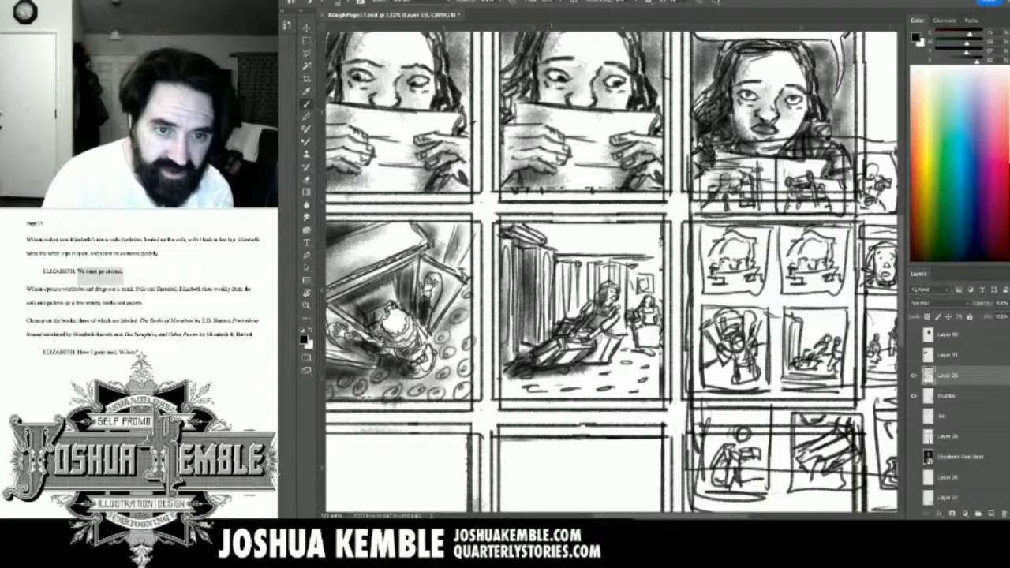
Shade the ceiling area above the back wall and add tone to the wall beside the wardrobe and the framed picture.
mouse_move(544, 241)
left_mouse_down()
mouse_move(658, 260)
mouse_move(523, 224)
mouse_move(628, 239)
left_mouse_up()
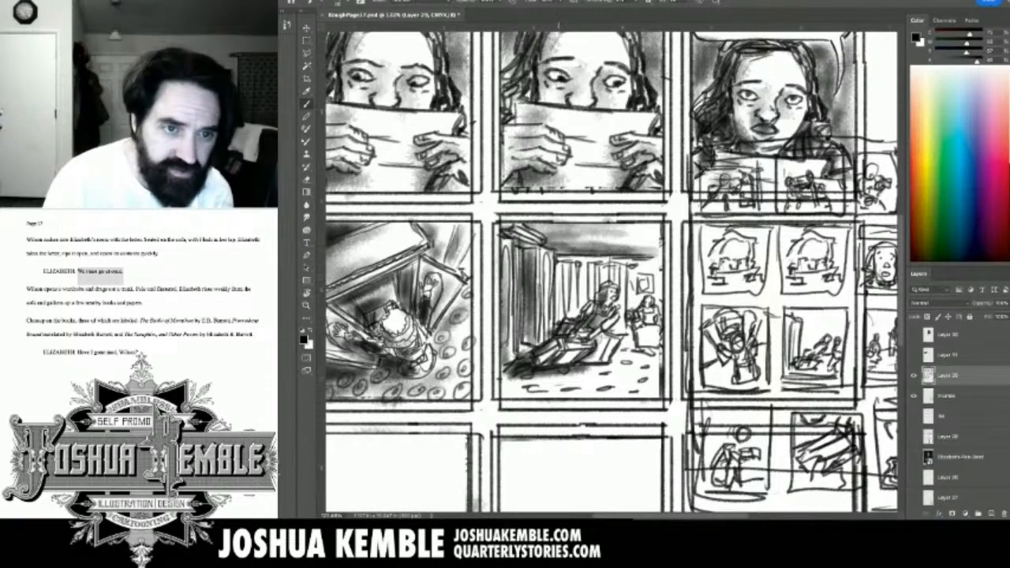
left_click_drag(557, 266, 557, 300)
left_click_drag(557, 260, 583, 256)
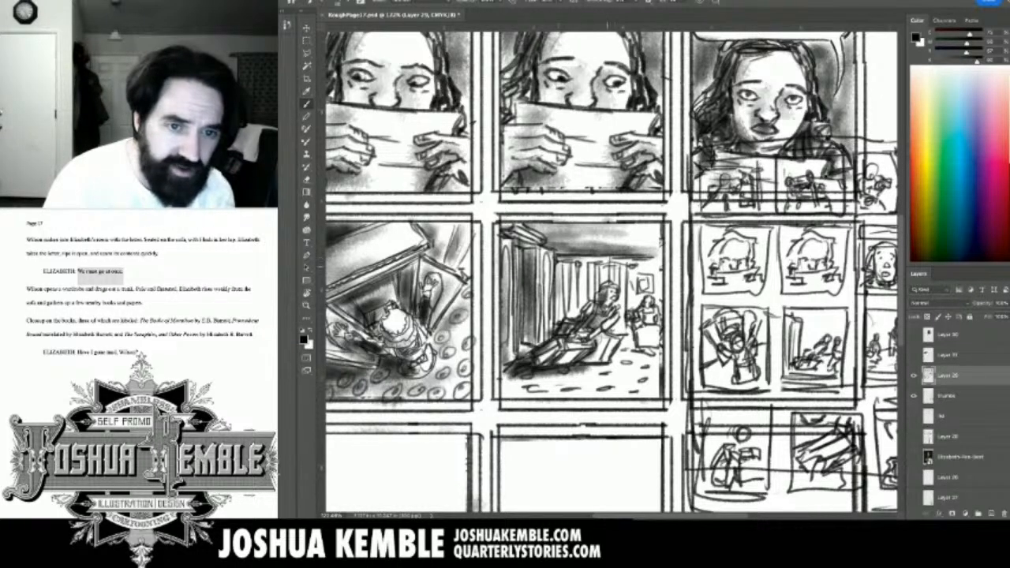
left_click_drag(637, 273, 634, 296)
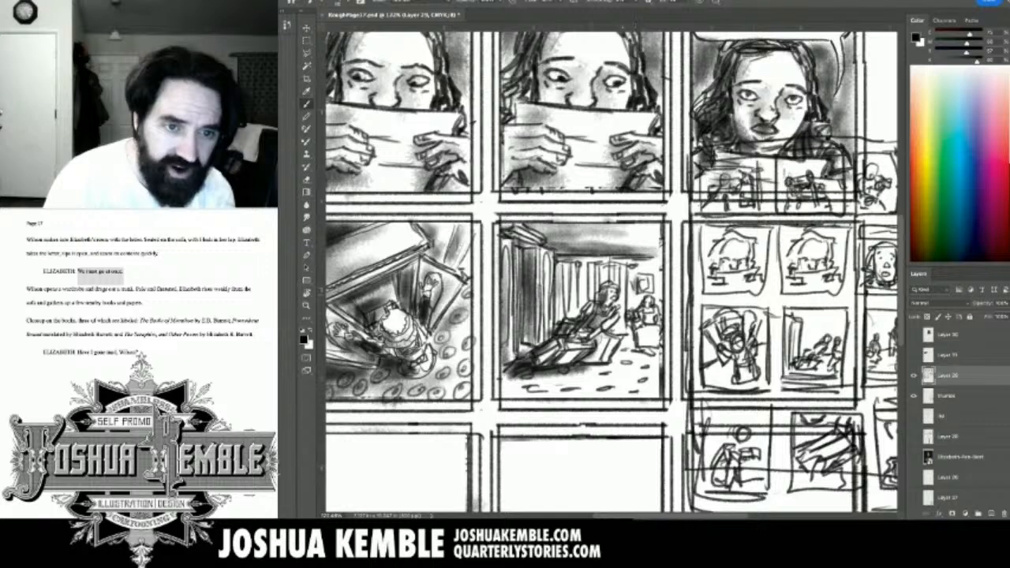
Darken the dragging woman and the background figure's skirt in the third row's middle panel.
mouse_move(589, 267)
left_mouse_down()
mouse_move(593, 299)
mouse_move(565, 307)
mouse_move(557, 328)
left_mouse_up()
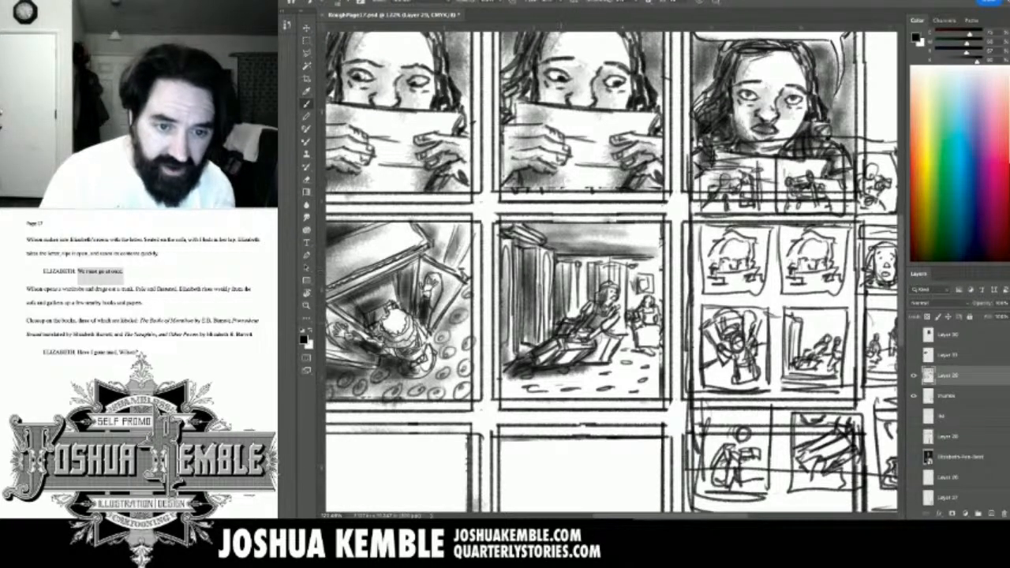
mouse_move(623, 324)
left_mouse_down()
mouse_move(613, 333)
mouse_move(629, 339)
mouse_move(616, 353)
mouse_move(613, 343)
left_mouse_up()
left_click_drag(630, 335, 621, 340)
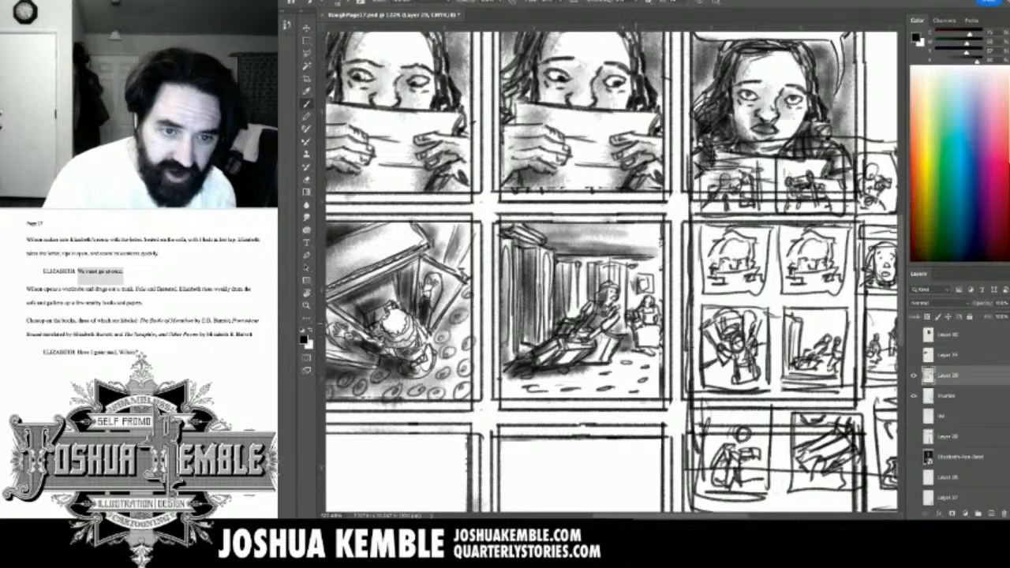
Shade the floor around the trunk and beneath both figures with soft strokes, and save the file.
mouse_move(648, 297)
left_mouse_down()
mouse_move(632, 359)
mouse_move(505, 389)
left_mouse_up()
left_click_drag(575, 371, 496, 396)
left_click_drag(589, 377, 514, 396)
mouse_move(625, 387)
left_mouse_down()
mouse_move(608, 396)
mouse_move(575, 384)
left_mouse_up()
left_click_drag(627, 358, 607, 372)
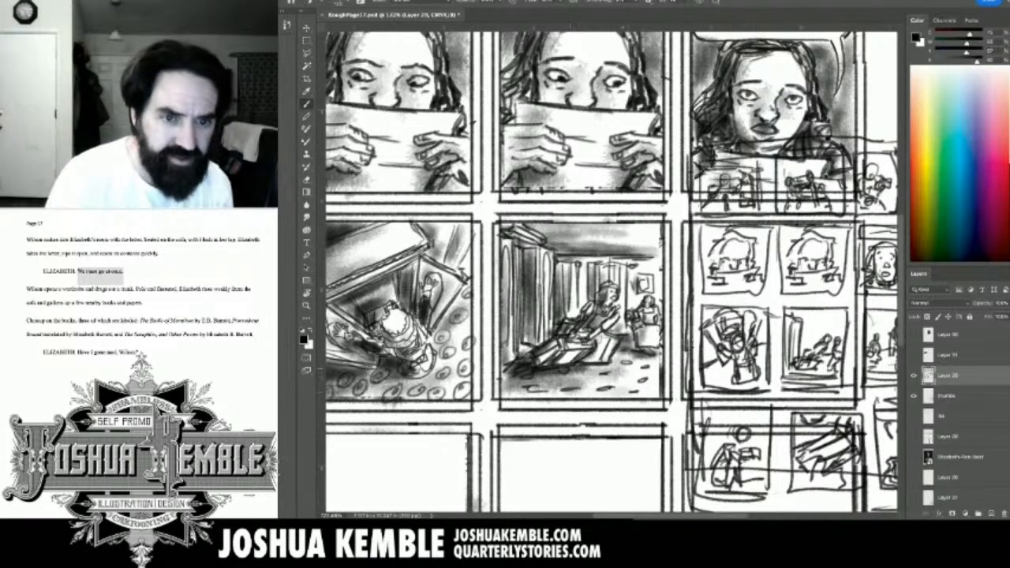
key("ctrl+minus")
key("ctrl+minus")
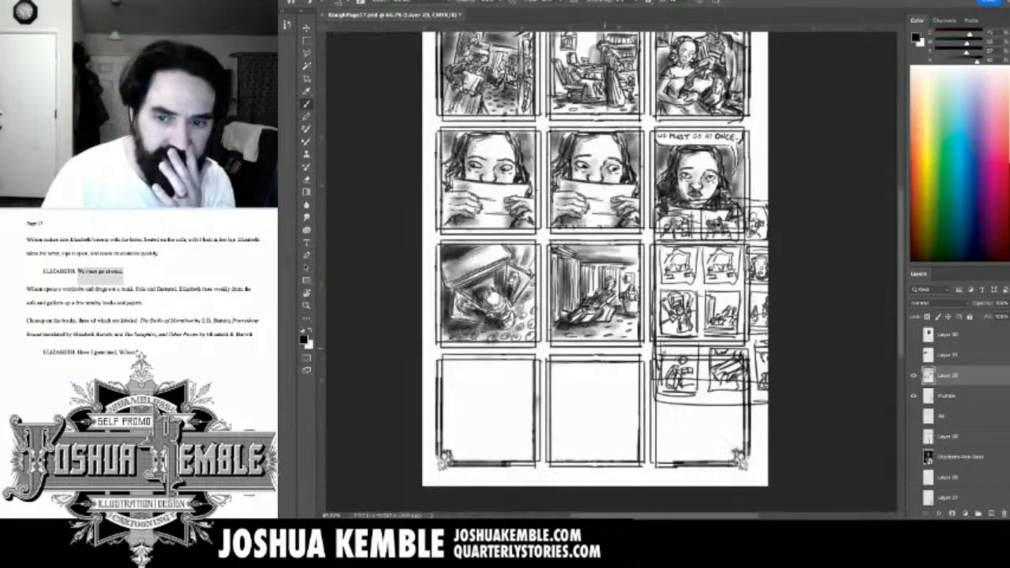
key("ctrl+s")
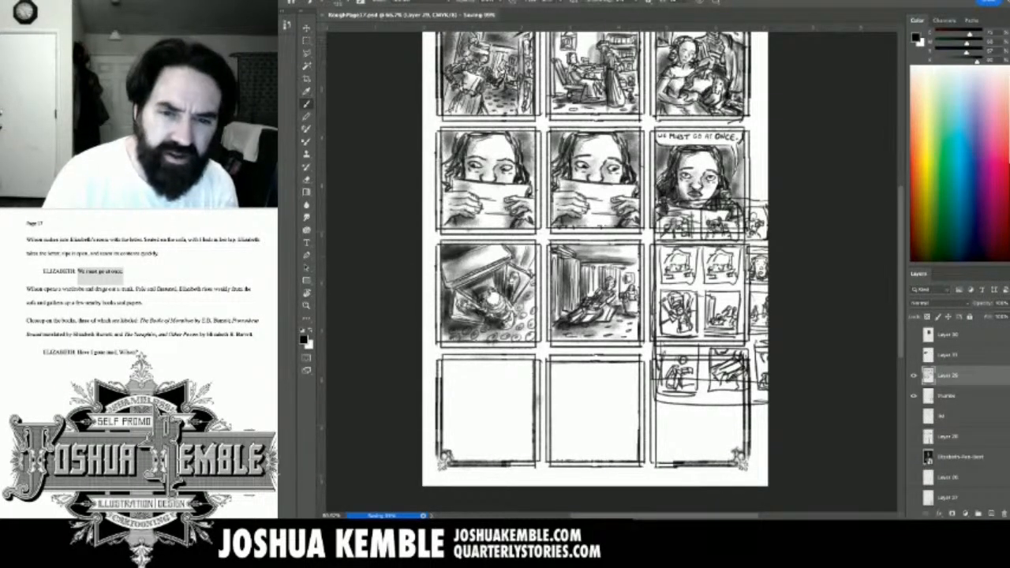
Move the thumbnail sheet on the thumbs layer off the third row's right panel toward the lower middle of the page, and save.
left_click(947, 396)
key("v")
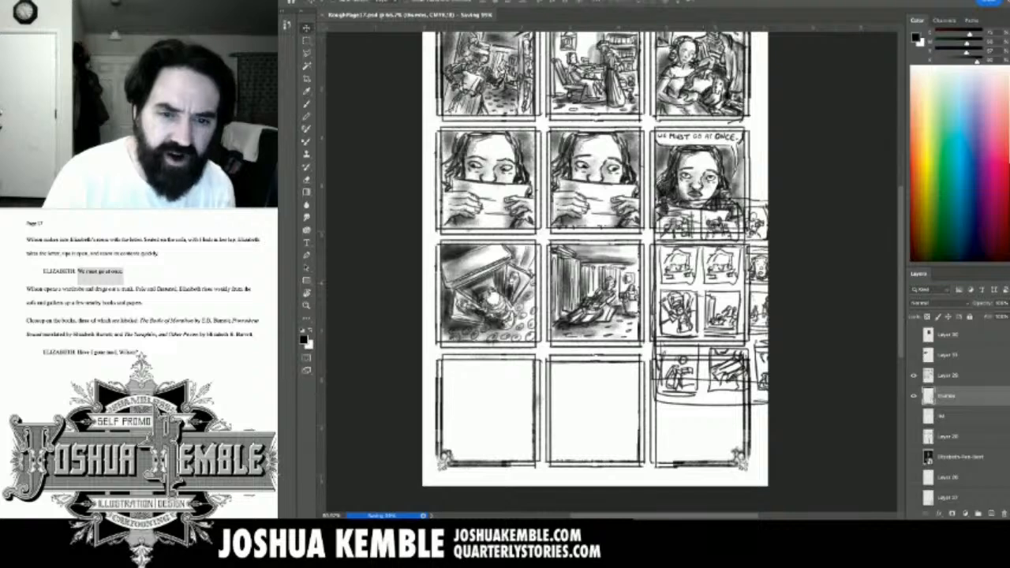
mouse_move(716, 307)
left_mouse_down()
mouse_move(570, 387)
mouse_move(531, 443)
mouse_move(548, 467)
mouse_move(556, 391)
left_mouse_up()
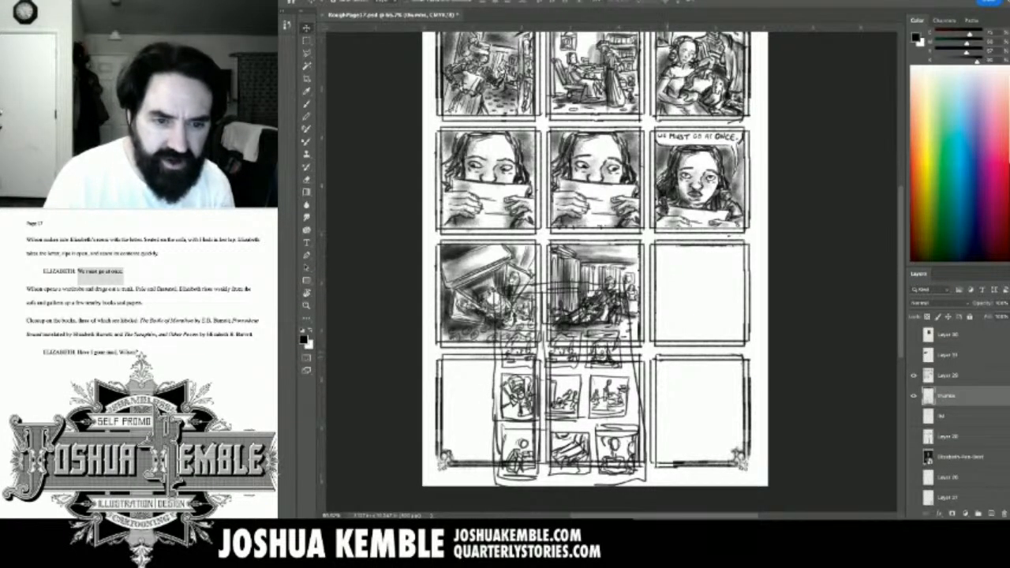
key("ctrl+s")
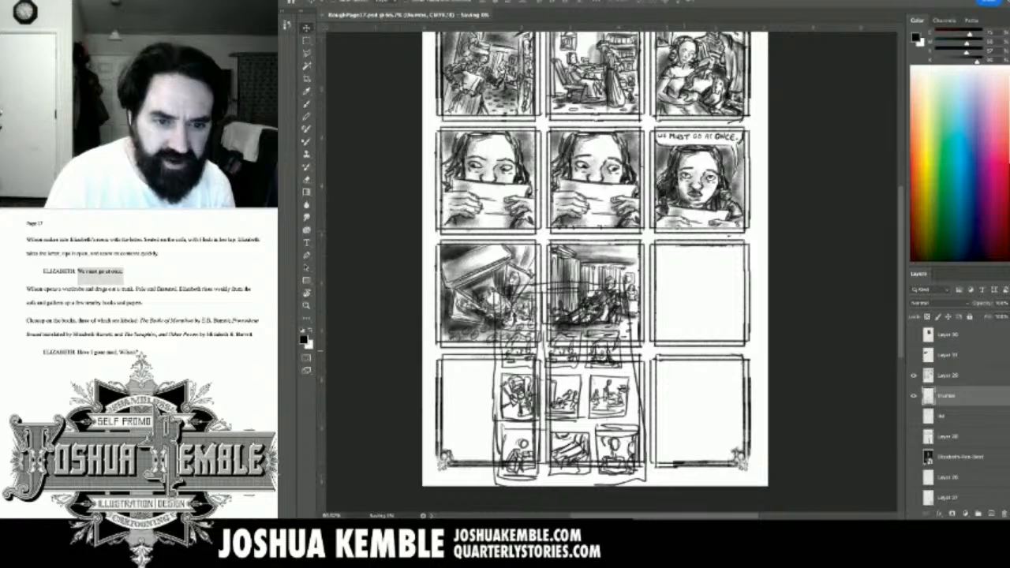
Toggle the drawing, thumbnail and notes layers to check the handwritten panel list for the remaining scenes, leaving drawing and thumbnails shown.
scroll(691, 332, "up", 5)
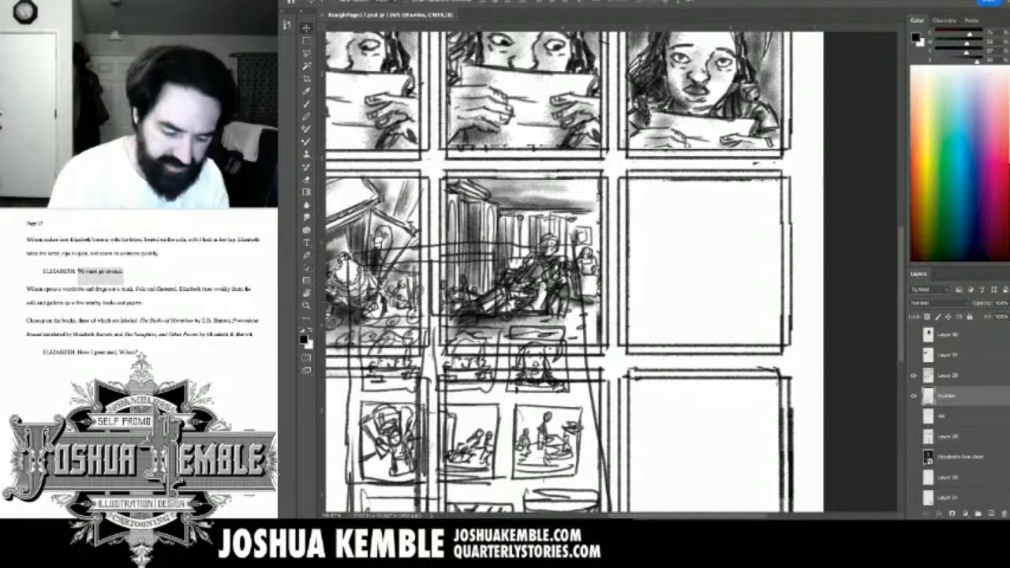
left_click(913, 375)
left_click(914, 416)
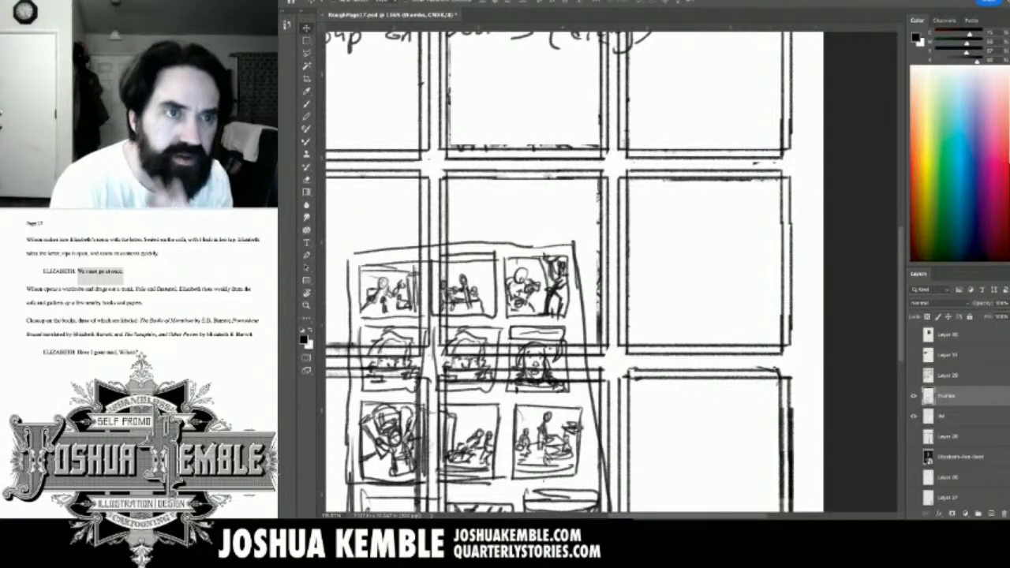
key("ctrl+minus")
key("ctrl+minus")
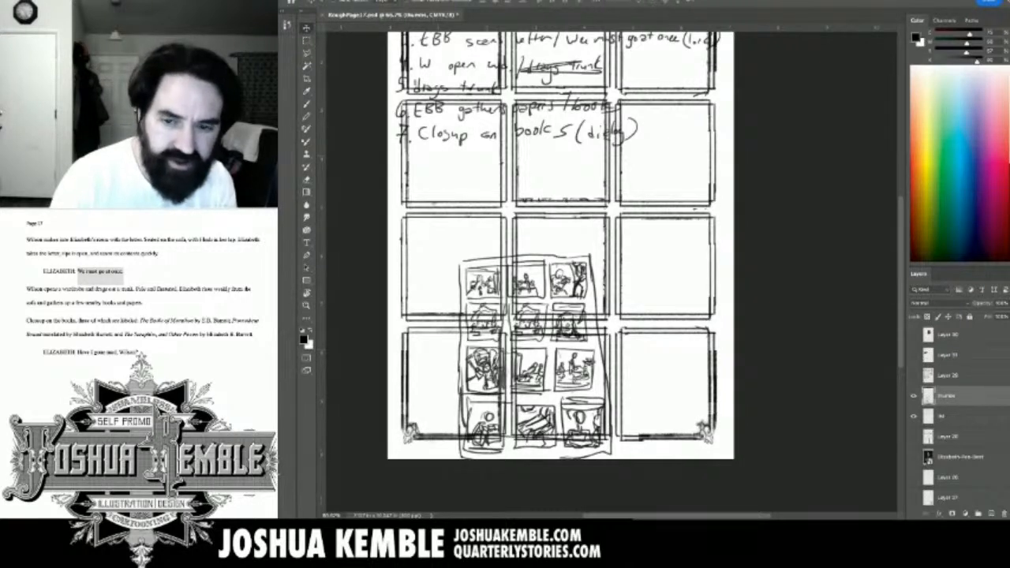
left_click(914, 396)
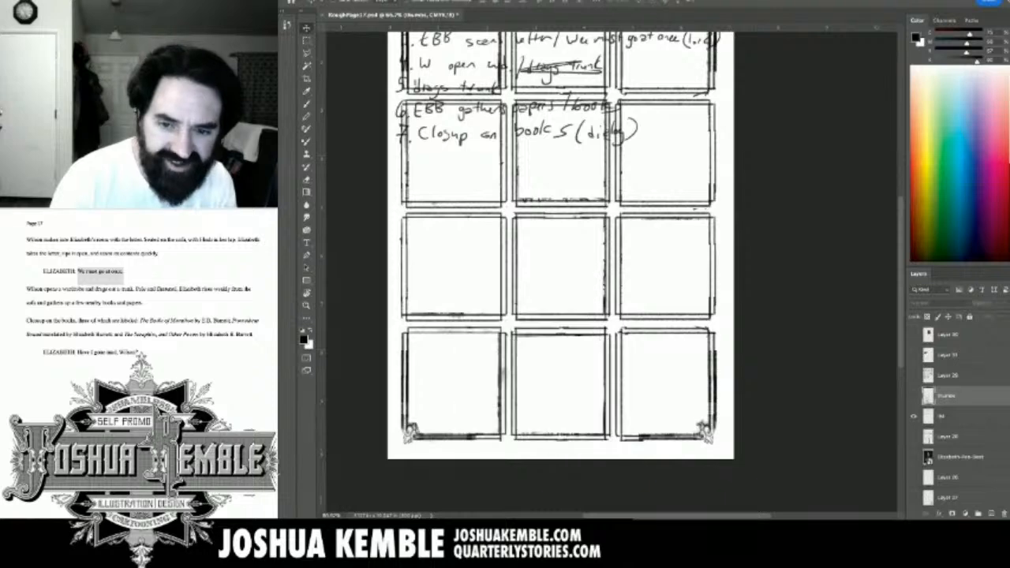
left_click(914, 396)
left_click(914, 436)
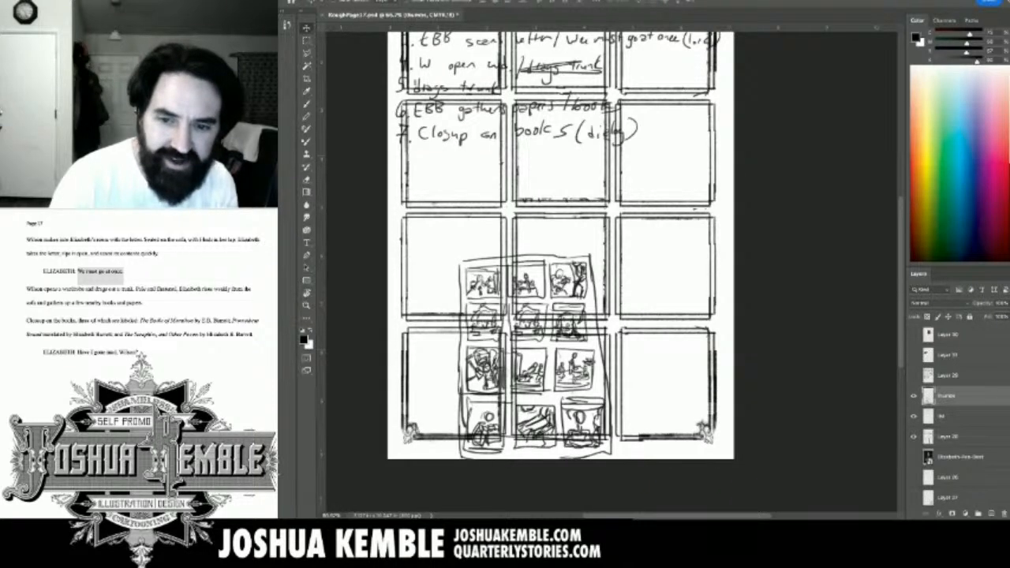
left_click(913, 437)
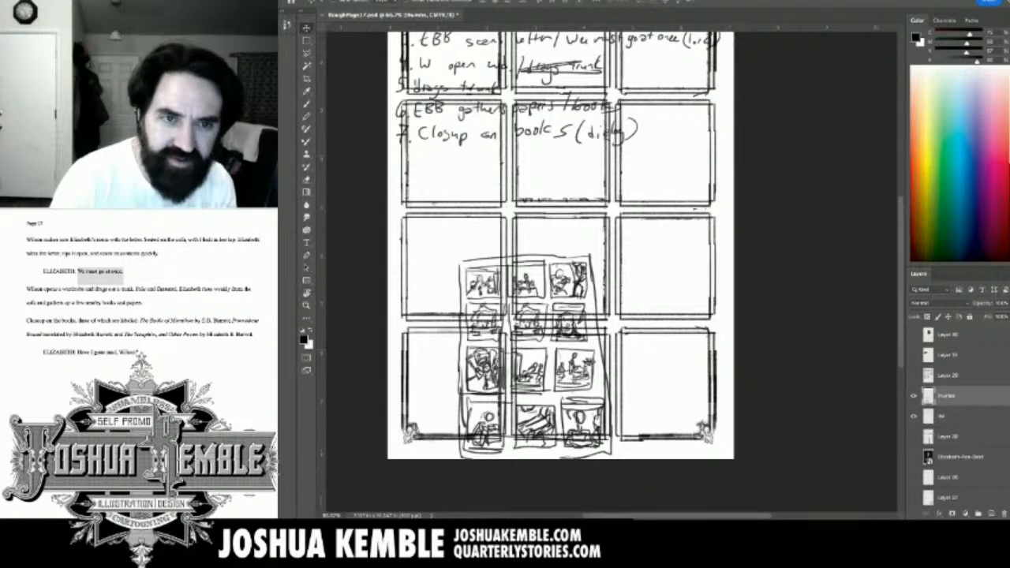
left_click(913, 376)
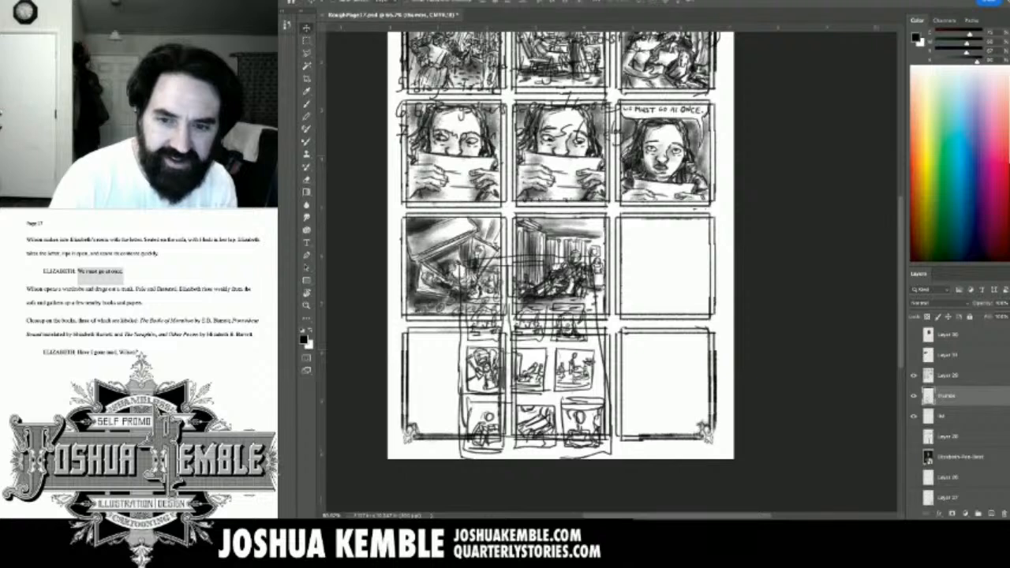
left_click(913, 416)
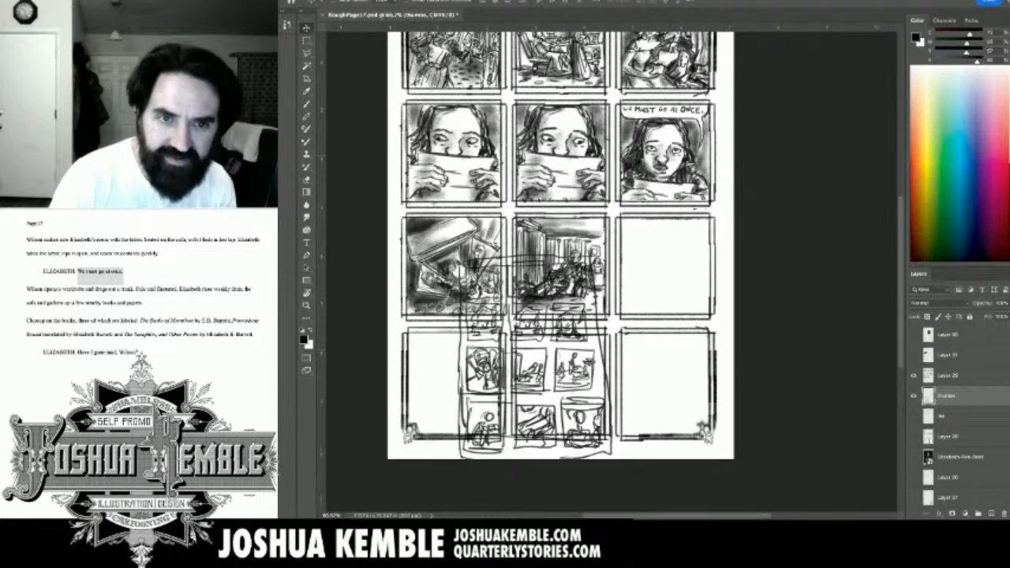
Make Layer 29 the active, visible drawing layer and save the file.
left_click(950, 375)
left_click(913, 376)
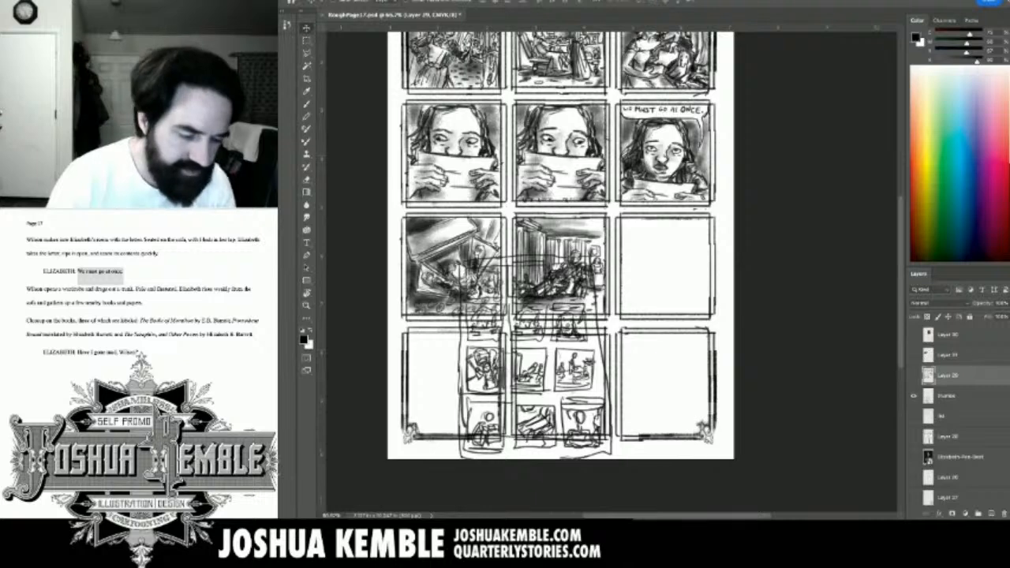
left_click(914, 376)
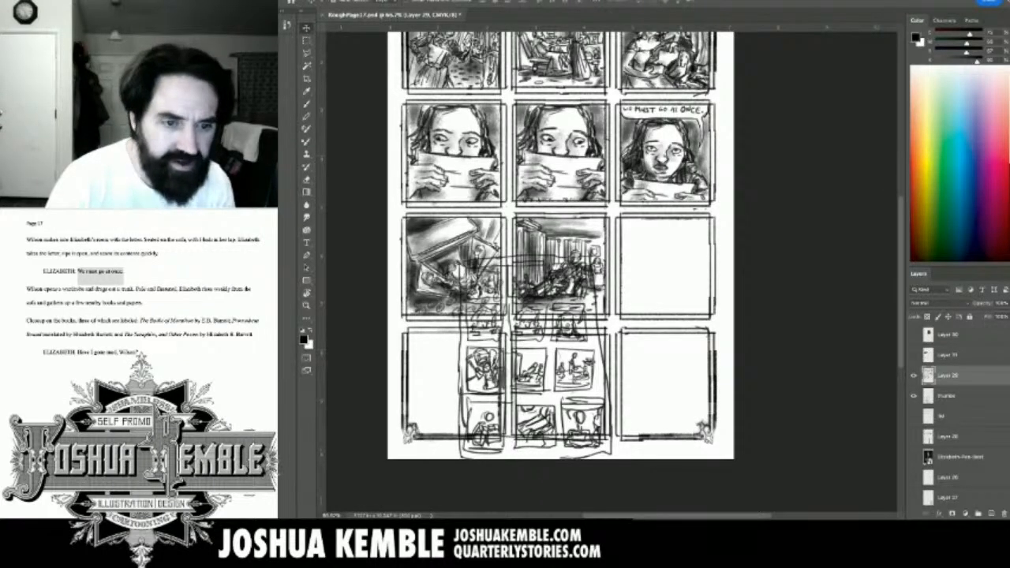
key("ctrl+s")
Sketch a long-haired woman in a long dress leaning forward in the middle of the third row's right panel with the brush.
key("ctrl+equal")
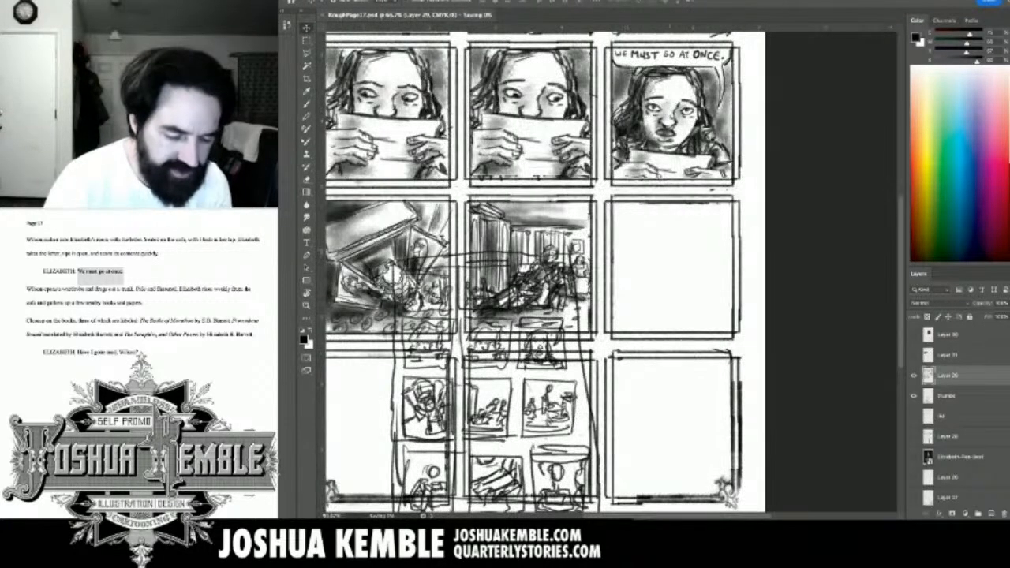
key("ctrl+equal")
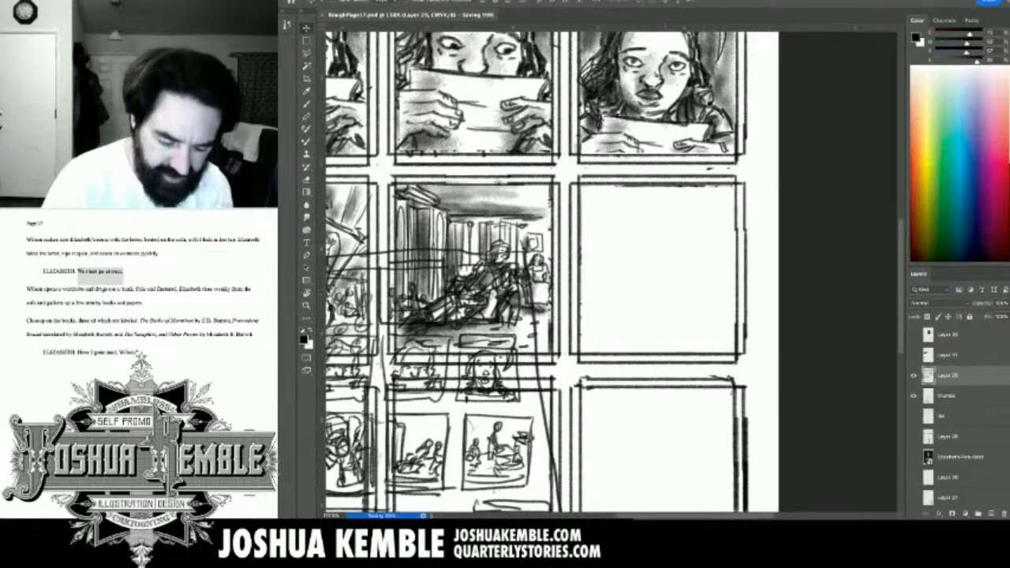
key("b")
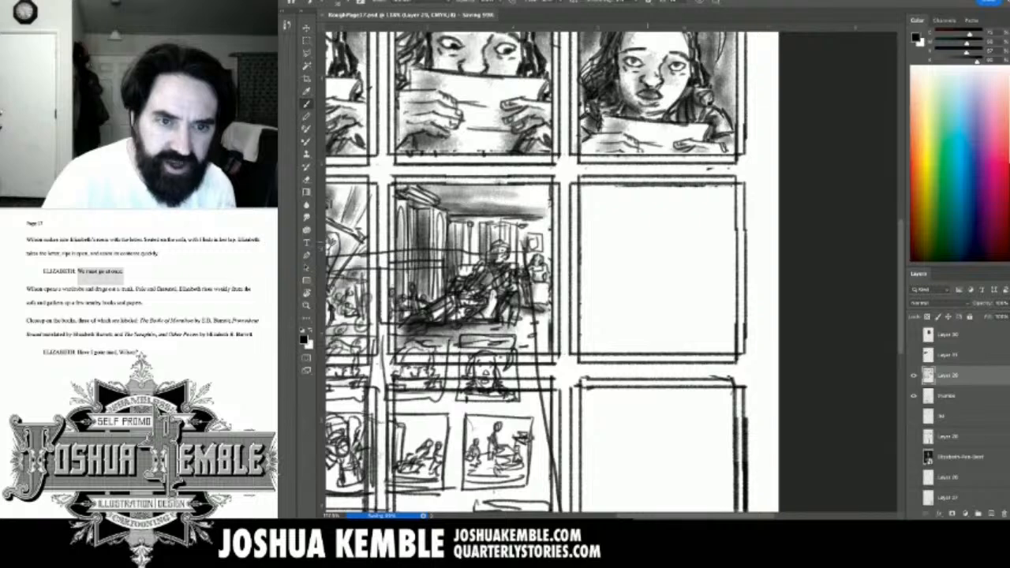
mouse_move(644, 231)
left_mouse_down()
mouse_move(658, 249)
mouse_move(659, 230)
mouse_move(647, 231)
mouse_move(654, 242)
left_mouse_up()
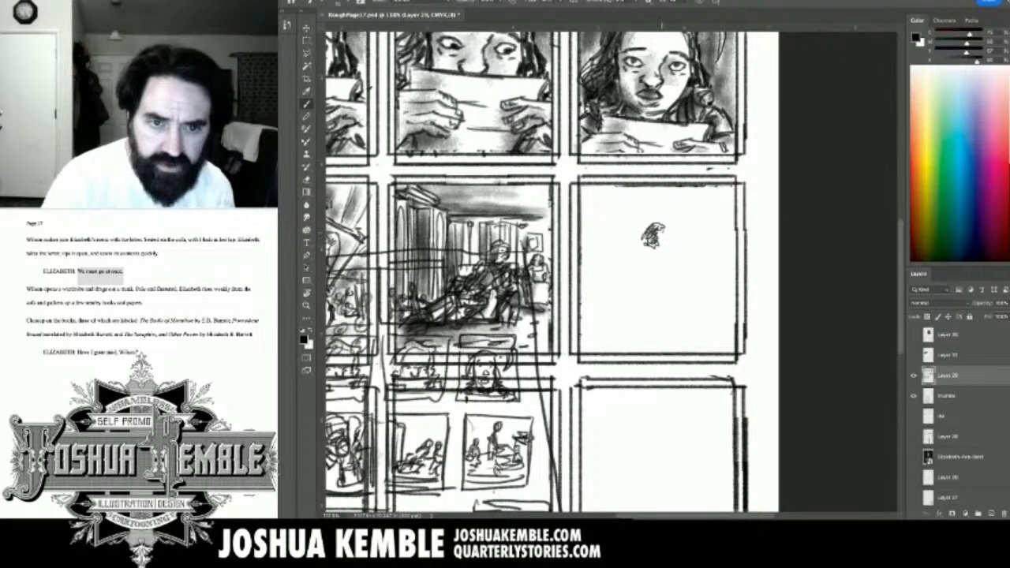
left_click_drag(657, 234, 661, 240)
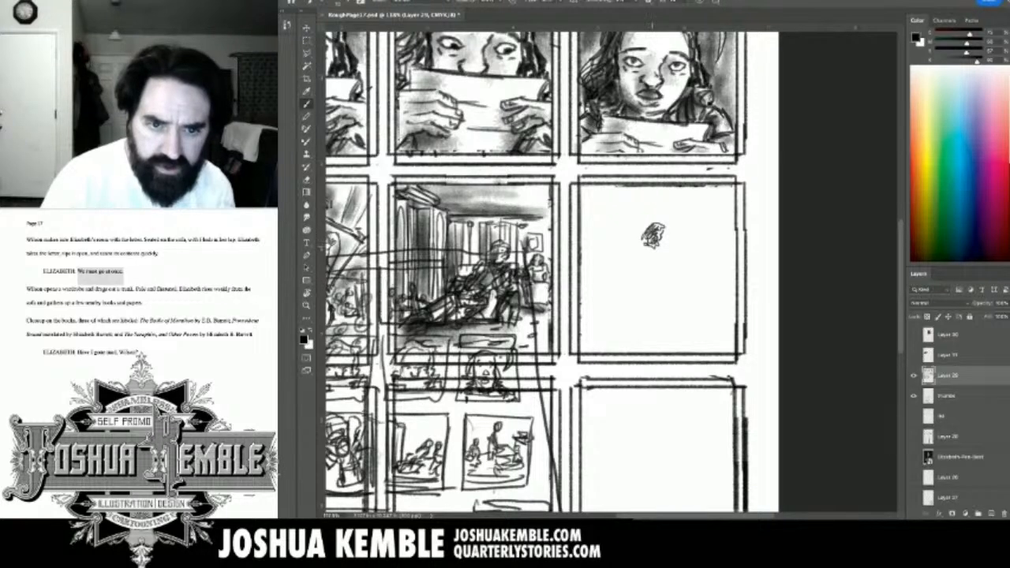
left_click_drag(653, 243, 664, 289)
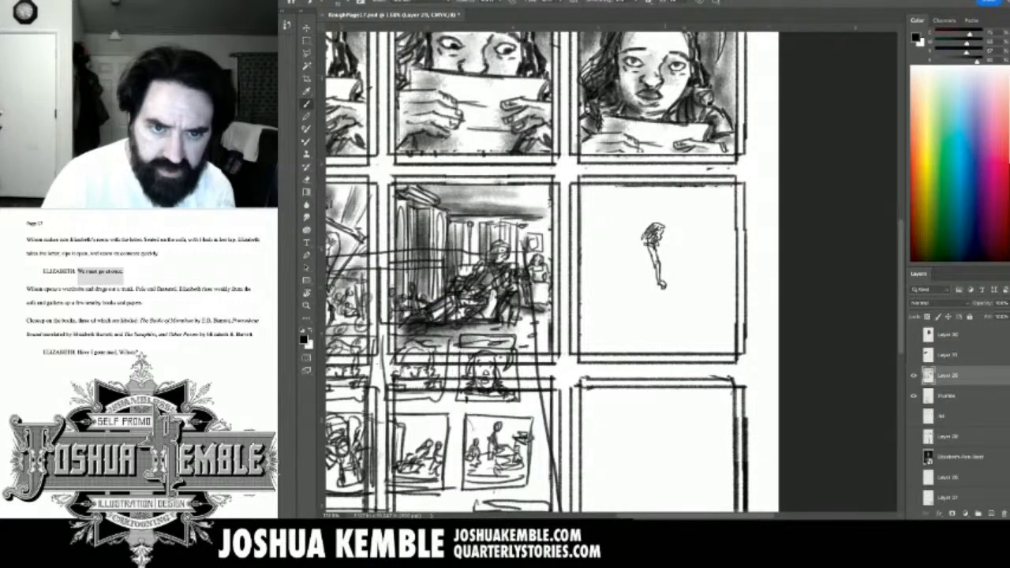
mouse_move(635, 243)
left_mouse_down()
mouse_move(644, 239)
mouse_move(624, 262)
mouse_move(639, 247)
mouse_move(640, 258)
mouse_move(617, 282)
mouse_move(655, 296)
mouse_move(631, 289)
mouse_move(623, 316)
left_mouse_up()
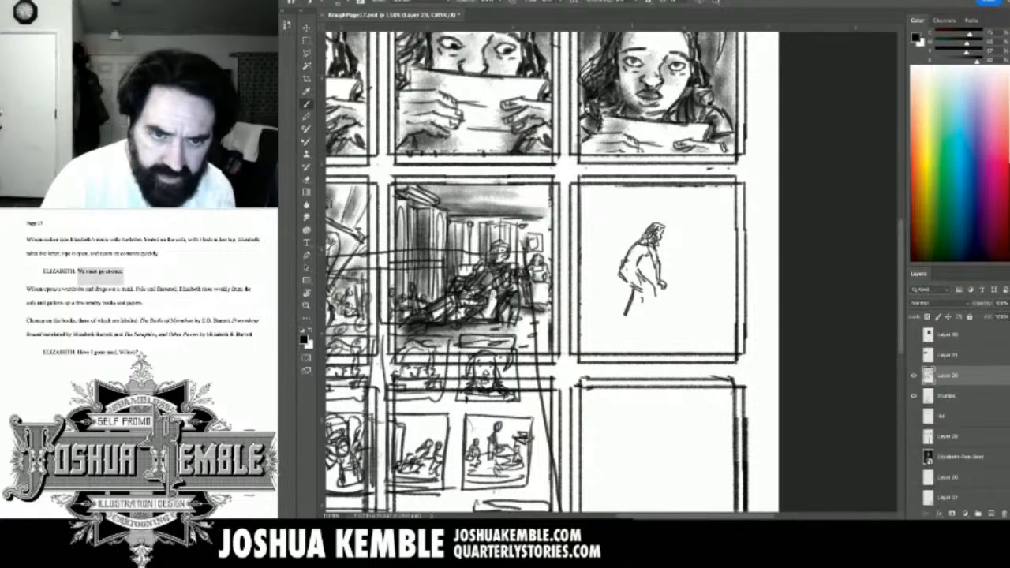
mouse_move(624, 266)
left_mouse_down()
mouse_move(636, 269)
mouse_move(645, 295)
mouse_move(642, 326)
mouse_move(667, 322)
mouse_move(625, 320)
mouse_move(637, 322)
left_mouse_up()
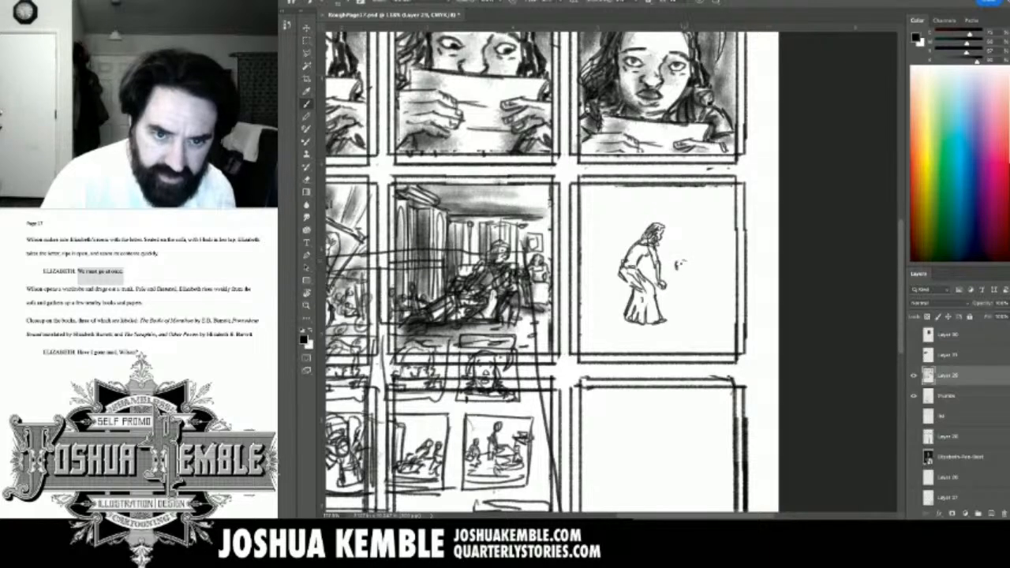
Sketch a wheeled couch with a small figure on it in front of the woman, and a low cabinet topped with books behind it.
mouse_move(681, 261)
left_mouse_down()
mouse_move(686, 269)
mouse_move(667, 269)
mouse_move(688, 276)
mouse_move(691, 289)
mouse_move(678, 288)
mouse_move(690, 296)
left_mouse_up()
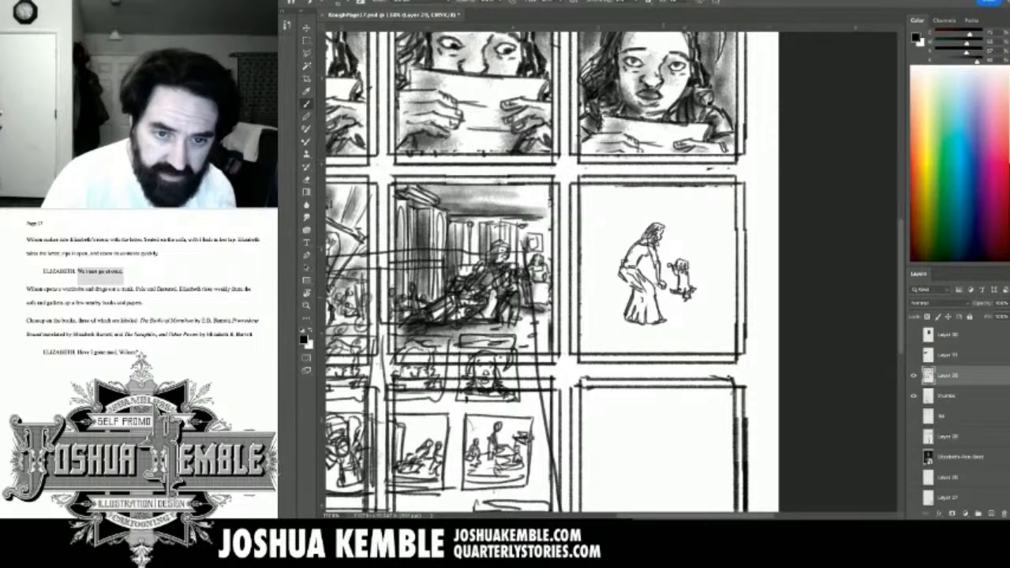
mouse_move(656, 292)
left_mouse_down()
mouse_move(699, 309)
mouse_move(699, 333)
mouse_move(705, 291)
mouse_move(730, 288)
mouse_move(731, 315)
mouse_move(714, 285)
mouse_move(724, 290)
mouse_move(656, 268)
mouse_move(655, 281)
mouse_move(667, 276)
mouse_move(672, 289)
mouse_move(650, 262)
mouse_move(664, 264)
mouse_move(642, 275)
left_mouse_up()
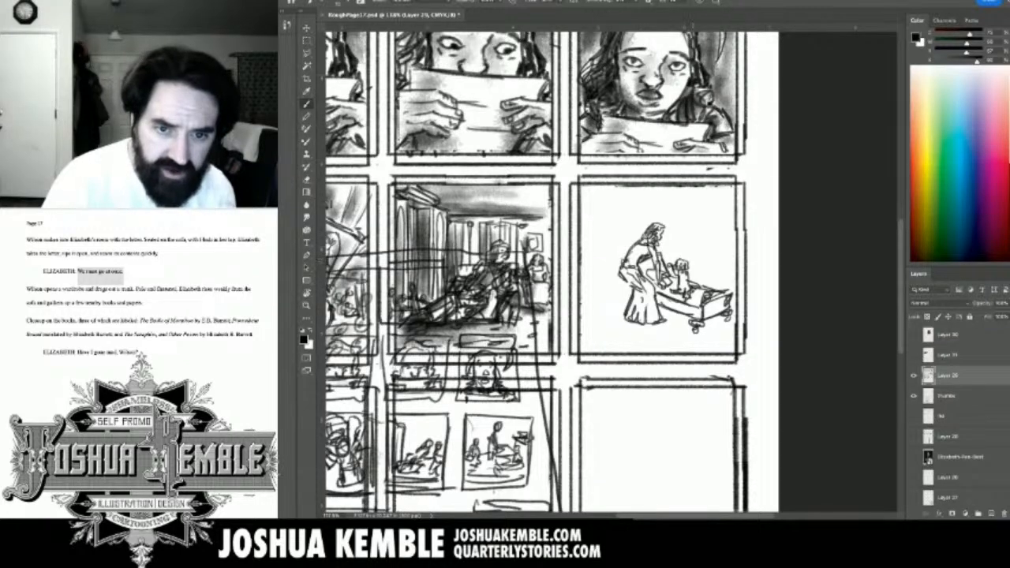
mouse_move(690, 260)
left_mouse_down()
mouse_move(723, 269)
mouse_move(692, 273)
mouse_move(724, 268)
mouse_move(724, 291)
mouse_move(690, 287)
mouse_move(705, 269)
mouse_move(722, 274)
mouse_move(702, 256)
mouse_move(710, 250)
mouse_move(694, 254)
mouse_move(739, 255)
mouse_move(734, 268)
left_mouse_up()
left_click_drag(731, 233, 733, 281)
left_click_drag(731, 247, 732, 301)
mouse_move(734, 254)
left_mouse_down()
mouse_move(737, 209)
mouse_move(681, 231)
mouse_move(699, 238)
mouse_move(700, 210)
mouse_move(684, 208)
mouse_move(684, 235)
mouse_move(696, 231)
left_mouse_up()
Sketch a hanging framed picture and a rod with long draped curtains on the wall behind the woman.
mouse_move(695, 234)
left_mouse_down()
mouse_move(691, 202)
mouse_move(699, 217)
left_mouse_up()
mouse_move(685, 206)
left_mouse_down()
mouse_move(694, 195)
mouse_move(675, 260)
left_mouse_up()
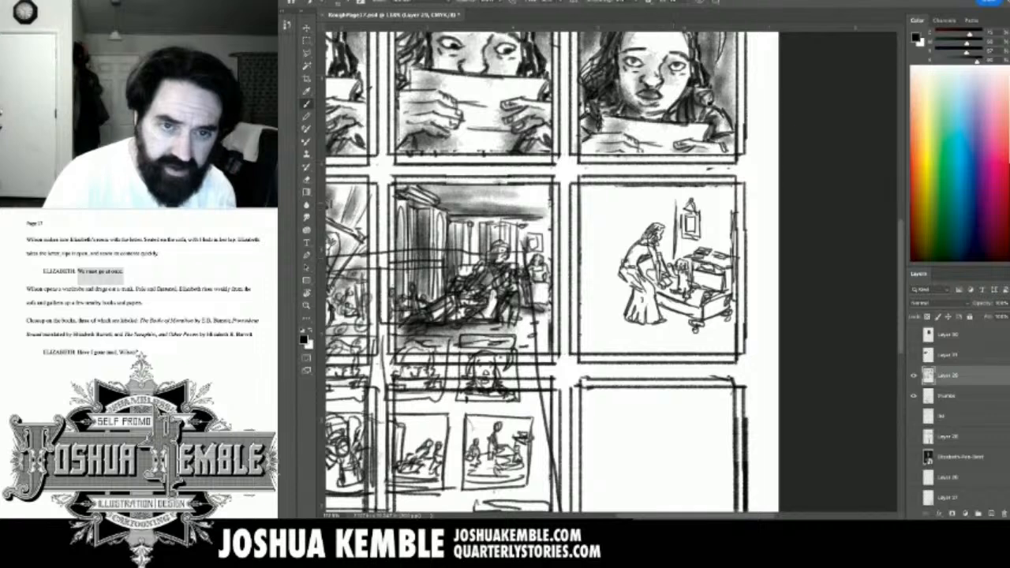
mouse_move(638, 198)
left_mouse_down()
mouse_move(686, 197)
mouse_move(672, 194)
mouse_move(650, 212)
mouse_move(644, 236)
mouse_move(655, 219)
mouse_move(665, 256)
left_mouse_up()
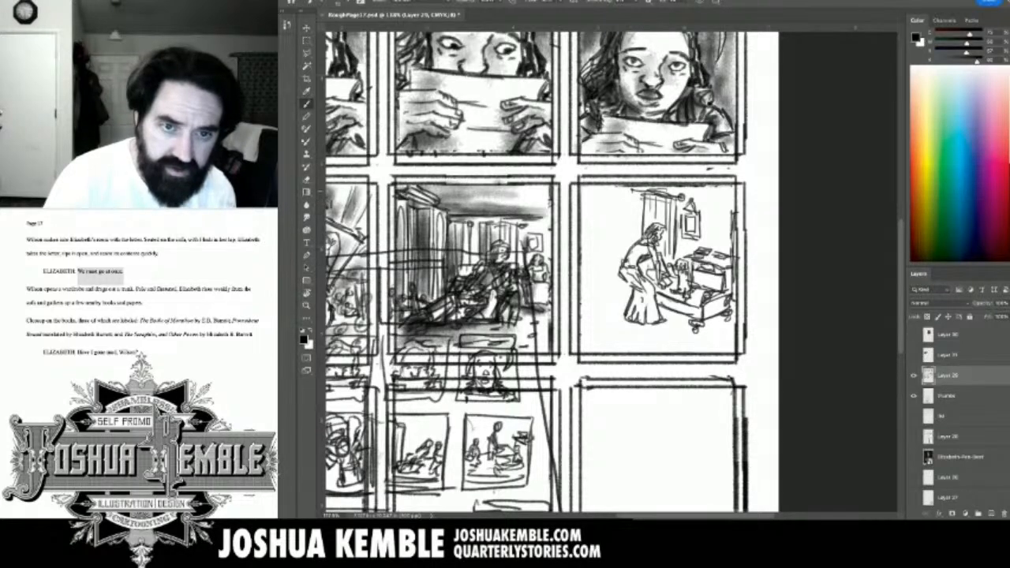
mouse_move(616, 191)
left_mouse_down()
mouse_move(613, 254)
mouse_move(629, 246)
left_mouse_up()
mouse_move(636, 191)
left_mouse_down()
mouse_move(636, 247)
mouse_move(620, 263)
left_mouse_up()
left_click_drag(614, 264, 622, 265)
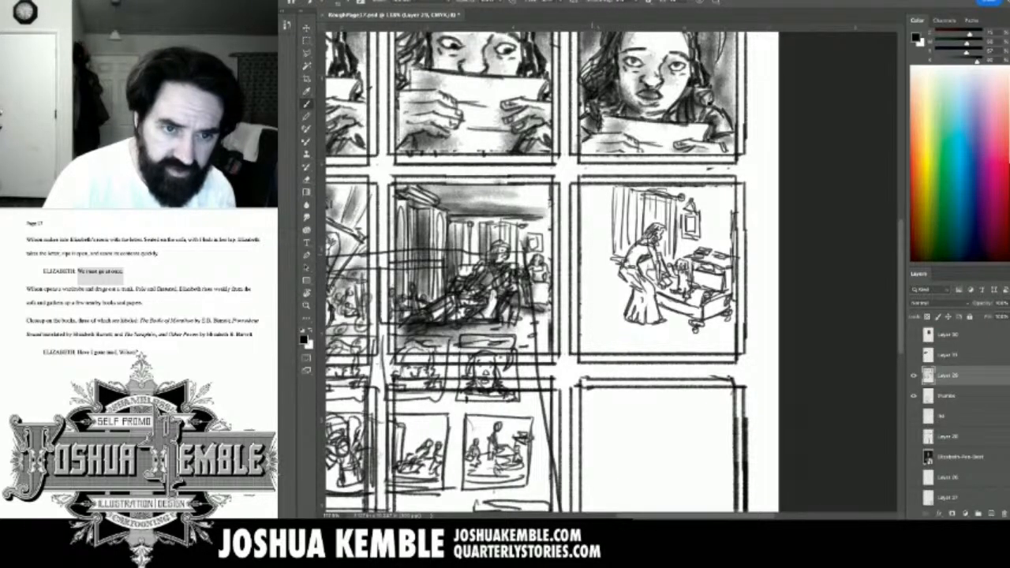
Sketch a second woman at the panel's left edge with an open trunk in front of her.
left_click_drag(594, 229, 592, 246)
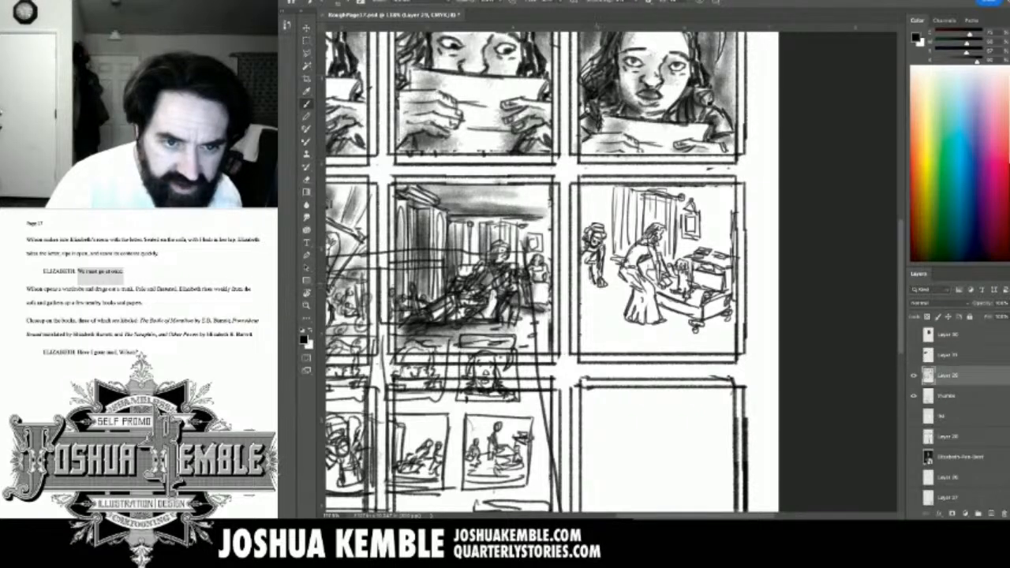
mouse_move(584, 279)
left_mouse_down()
mouse_move(608, 295)
mouse_move(603, 310)
left_mouse_up()
mouse_move(593, 314)
left_mouse_down()
mouse_move(608, 304)
mouse_move(579, 310)
left_mouse_up()
mouse_move(595, 304)
left_mouse_down()
mouse_move(580, 311)
mouse_move(623, 323)
mouse_move(594, 316)
mouse_move(582, 328)
mouse_move(595, 342)
mouse_move(618, 339)
mouse_move(618, 317)
mouse_move(602, 321)
mouse_move(618, 327)
mouse_move(583, 328)
mouse_move(624, 336)
mouse_move(613, 340)
left_mouse_up()
left_click_drag(615, 342, 585, 349)
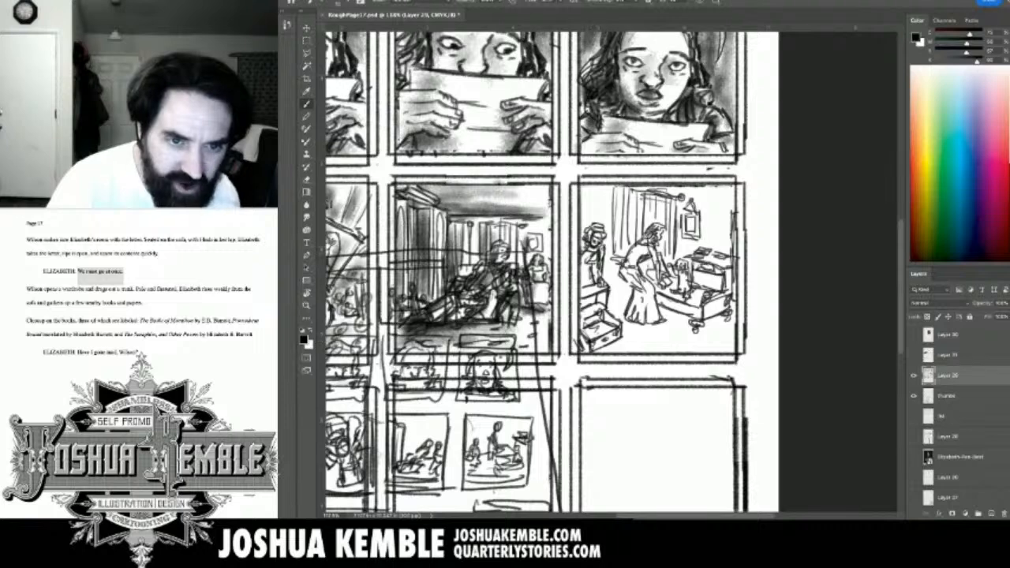
left_click_drag(584, 269, 587, 285)
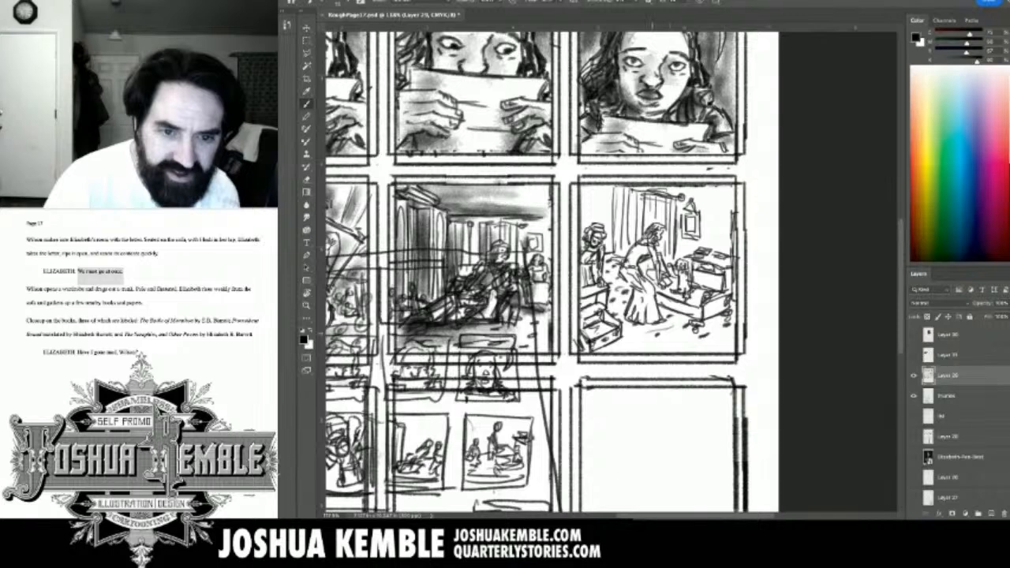
Draw oval pattern marks across the foreground floor of the third row's right panel.
mouse_move(660, 330)
left_mouse_down()
mouse_move(655, 340)
mouse_move(683, 339)
mouse_move(639, 347)
left_mouse_up()
left_click_drag(636, 333, 652, 346)
mouse_move(634, 344)
left_mouse_down()
mouse_move(645, 355)
mouse_move(651, 344)
left_mouse_up()
left_click_drag(649, 344, 696, 348)
left_click_drag(688, 346, 678, 350)
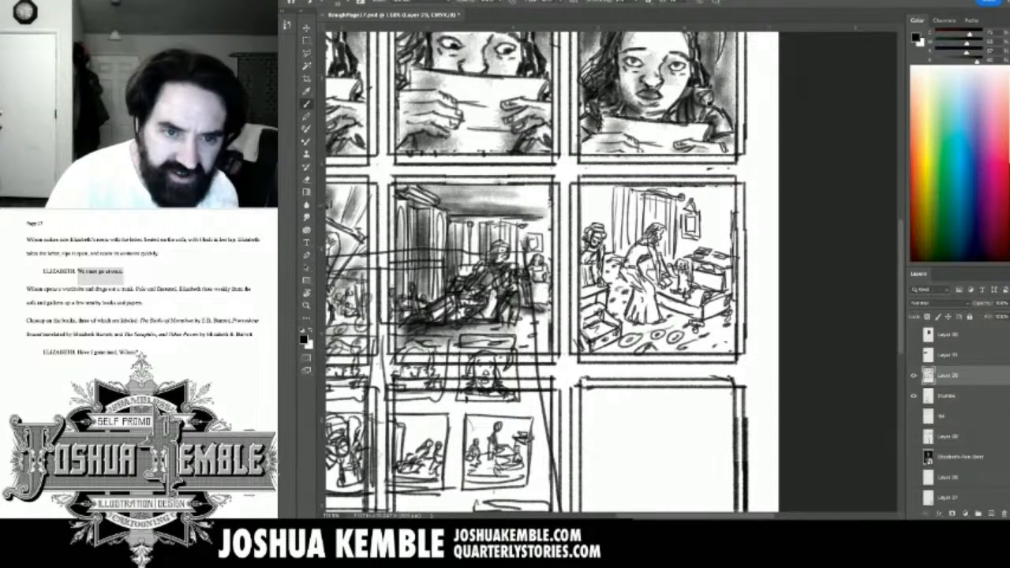
Shade the left-edge woman, her trunk and the bending woman's dress in the third row's right panel.
mouse_move(585, 236)
left_mouse_down()
mouse_move(581, 274)
mouse_move(595, 308)
mouse_move(604, 301)
mouse_move(597, 330)
mouse_move(616, 327)
mouse_move(581, 353)
left_mouse_up()
left_click_drag(587, 339, 580, 352)
left_click_drag(651, 231, 639, 248)
mouse_move(645, 242)
left_mouse_down()
mouse_move(620, 281)
mouse_move(631, 314)
mouse_move(622, 323)
mouse_move(653, 339)
left_mouse_up()
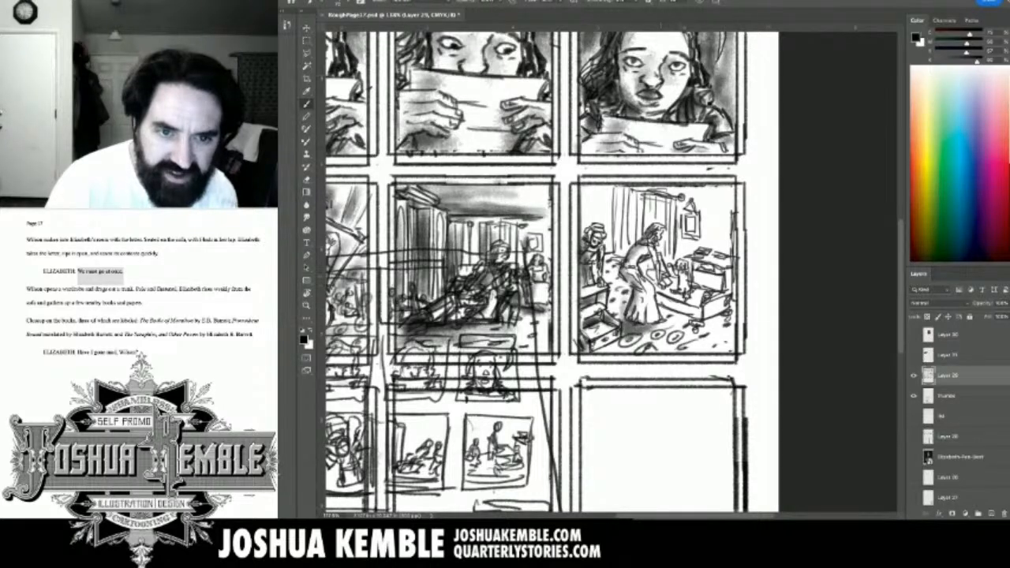
Shade the small figure and the couch, add shadow on the floor beneath it, and tone the low cabinet with books.
left_click_drag(680, 269, 675, 287)
left_click_drag(684, 279, 678, 299)
mouse_move(649, 260)
left_mouse_down()
mouse_move(645, 284)
mouse_move(702, 330)
left_mouse_up()
left_click_drag(717, 317, 724, 329)
mouse_move(700, 314)
left_mouse_down()
mouse_move(729, 332)
mouse_move(721, 328)
left_mouse_up()
mouse_move(699, 322)
left_mouse_down()
mouse_move(712, 329)
mouse_move(692, 322)
left_mouse_up()
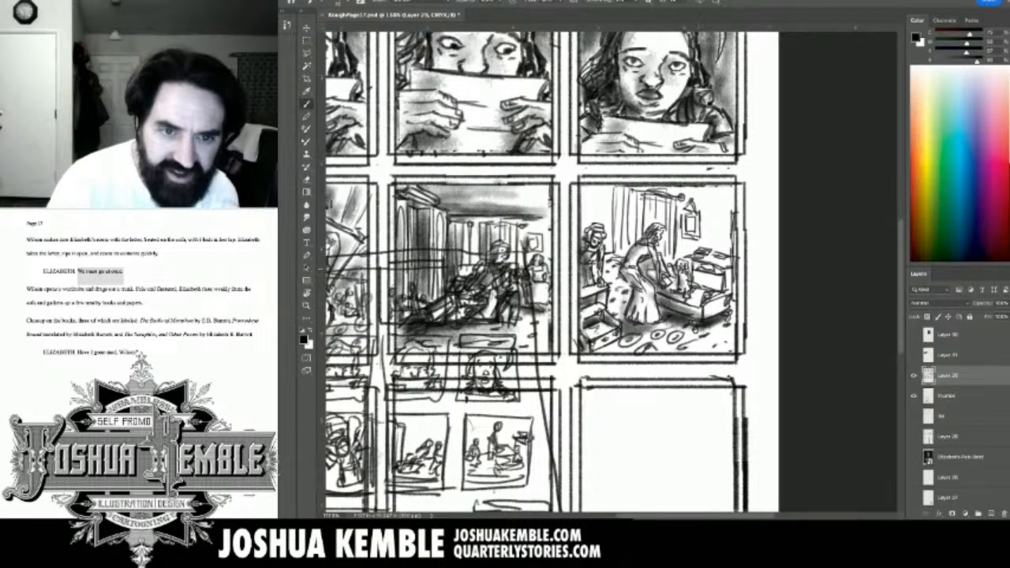
left_click_drag(694, 267, 711, 286)
left_click_drag(709, 276, 721, 284)
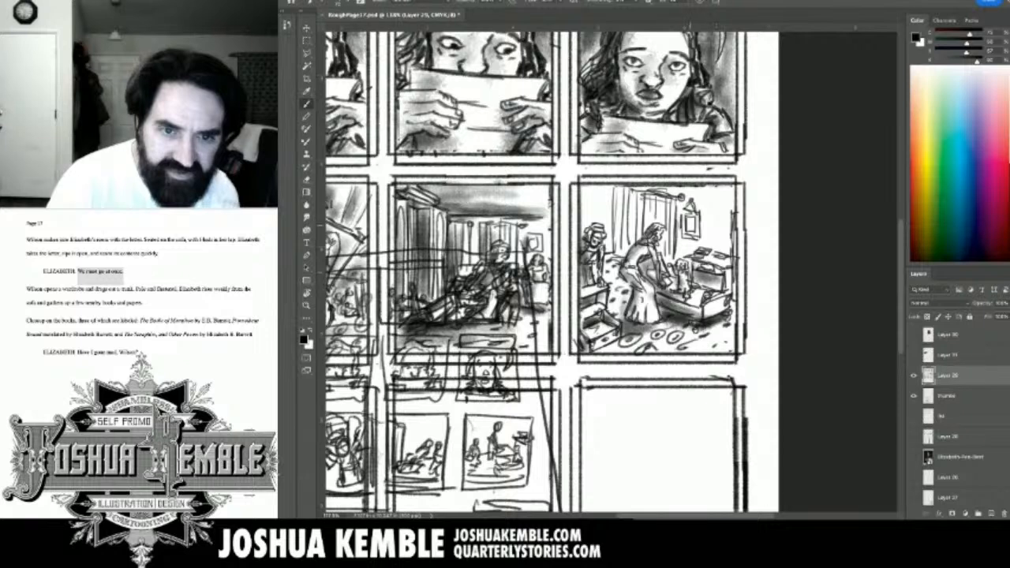
Shade the hanging picture, the curtains and the back wall behind both women in the third row's right panel.
mouse_move(683, 225)
left_mouse_down()
mouse_move(677, 260)
mouse_move(697, 262)
mouse_move(691, 245)
left_mouse_up()
mouse_move(681, 230)
left_mouse_down()
mouse_move(699, 246)
mouse_move(681, 229)
left_mouse_up()
mouse_move(647, 194)
left_mouse_down()
mouse_move(648, 231)
mouse_move(656, 217)
left_mouse_up()
left_click_drag(616, 191, 618, 250)
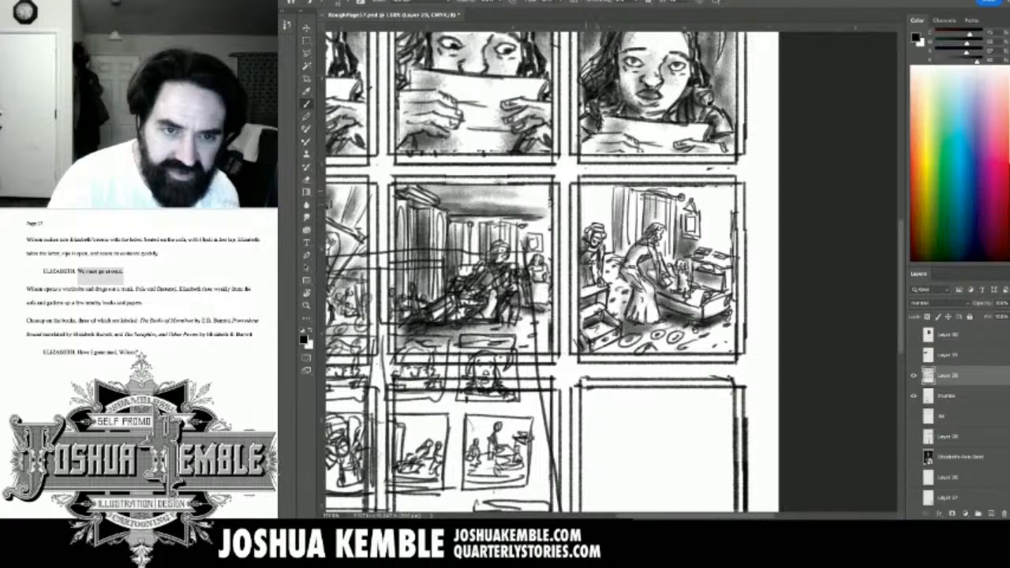
mouse_move(586, 191)
left_mouse_down()
mouse_move(585, 225)
mouse_move(592, 211)
left_mouse_up()
mouse_move(595, 184)
left_mouse_down()
mouse_move(613, 191)
mouse_move(612, 244)
left_mouse_up()
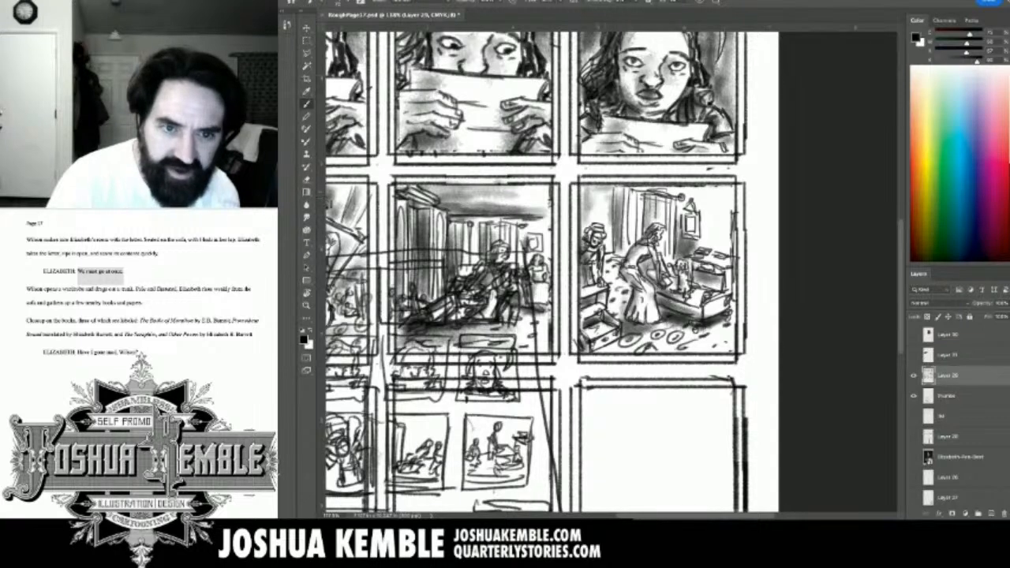
mouse_move(635, 188)
left_mouse_down()
mouse_move(731, 188)
mouse_move(684, 198)
left_mouse_up()
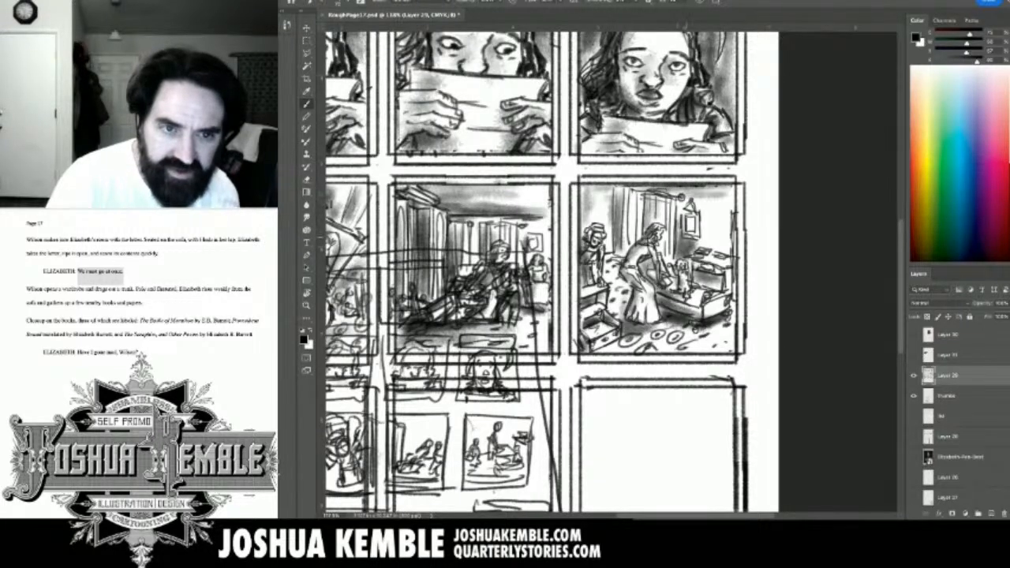
left_click_drag(618, 254, 606, 261)
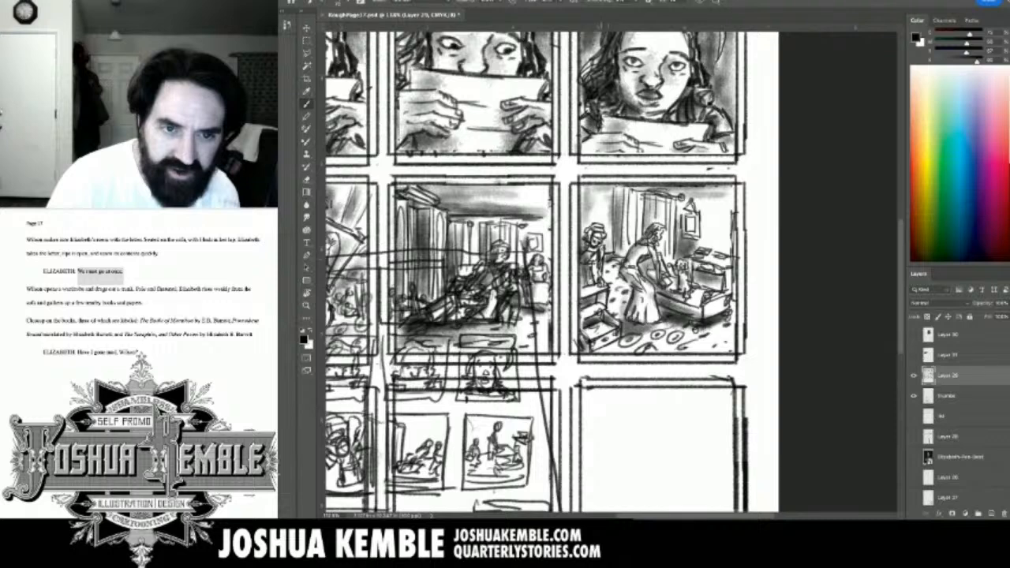
left_click_drag(609, 219, 606, 251)
left_click_drag(605, 191, 605, 259)
mouse_move(595, 192)
left_mouse_down()
mouse_move(585, 244)
mouse_move(582, 194)
left_mouse_up()
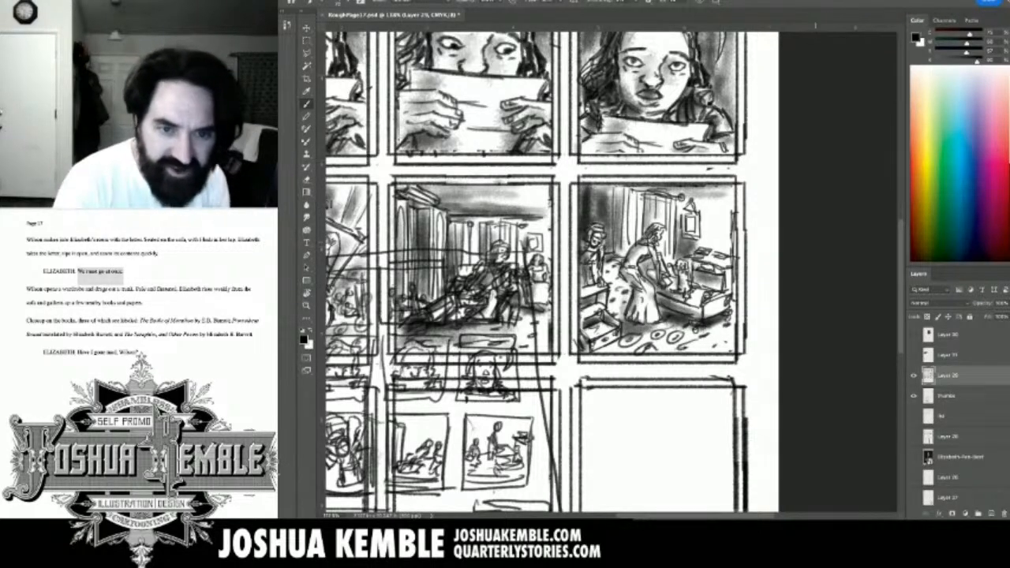
Hide the thumbnail sketch layer to review the whole page, and save the file.
key("ctrl+minus")
key("ctrl+minus")
key("ctrl+minus")
key("ctrl+minus")
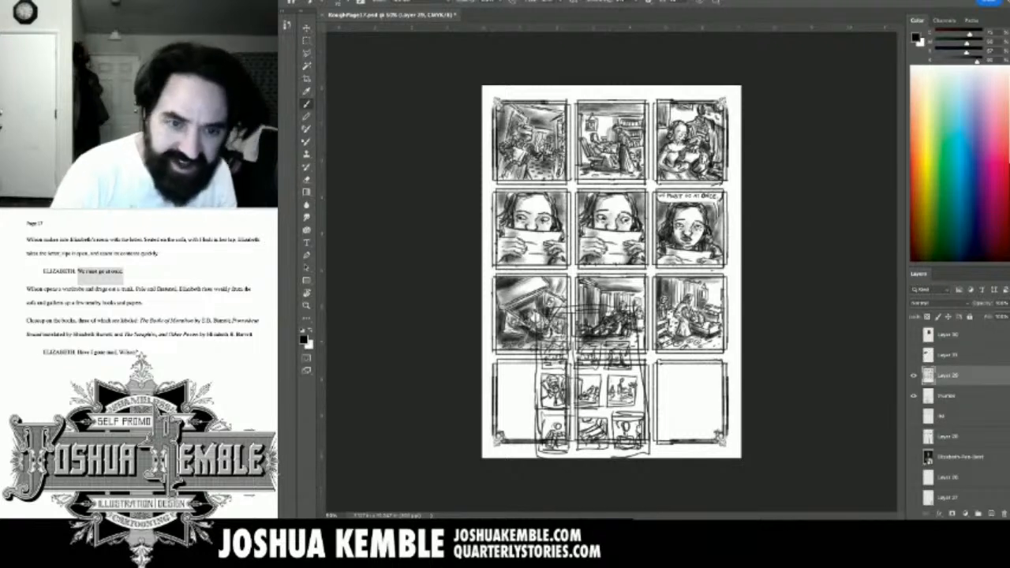
left_click(913, 396)
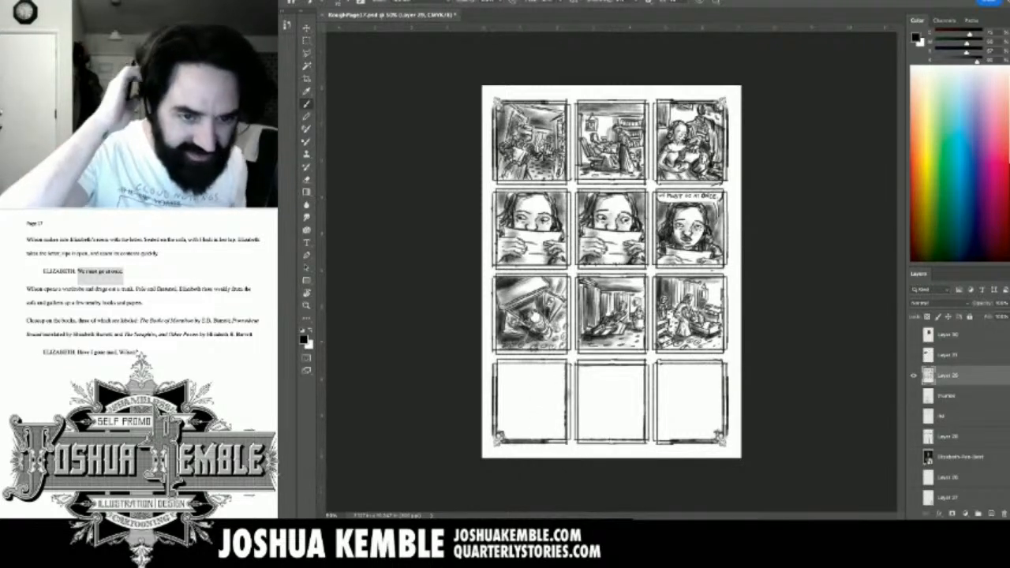
key("ctrl+s")
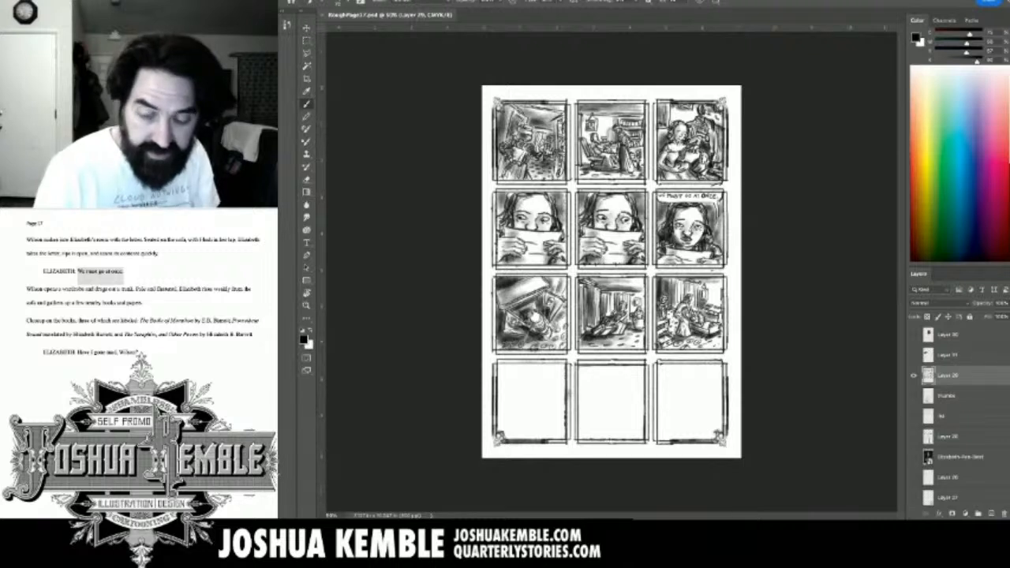
Move the Elizabeth-Pen layer above Layer 29, show the thumbnail layer and shift its sketches clear of the fourth row's left panel.
left_click_drag(959, 457, 959, 366)
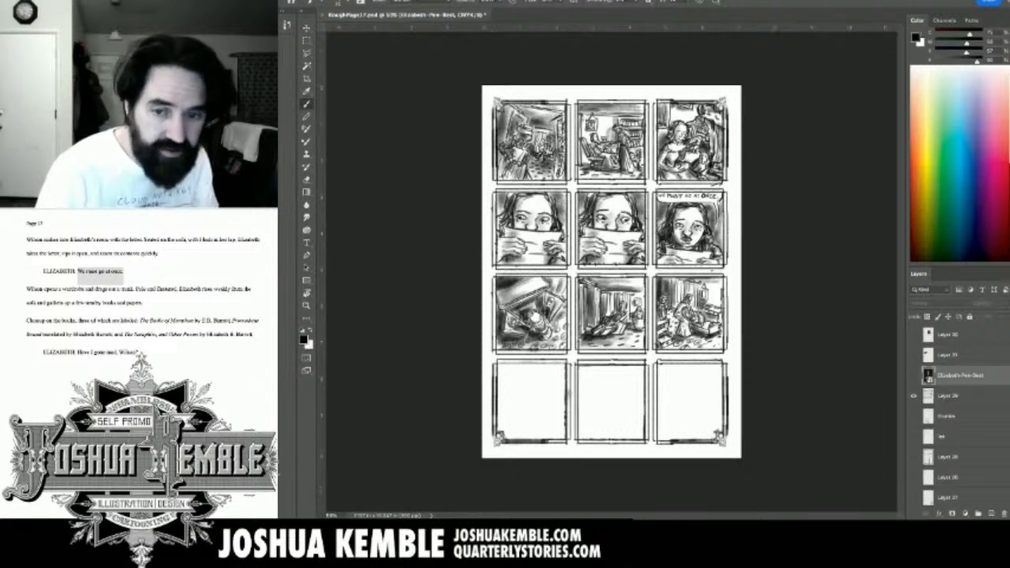
left_click(913, 415)
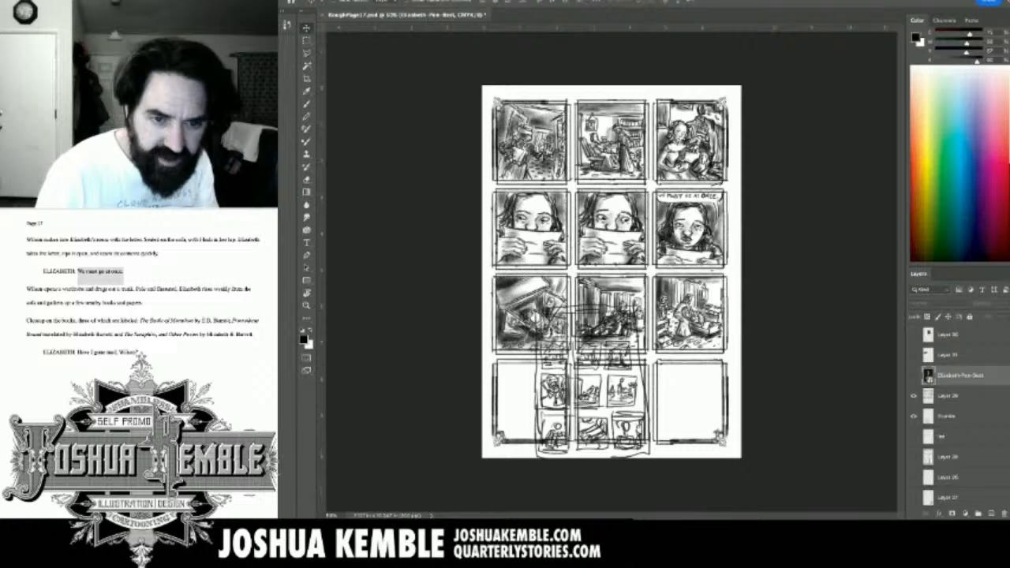
left_click(946, 415)
left_click_drag(591, 387, 639, 365)
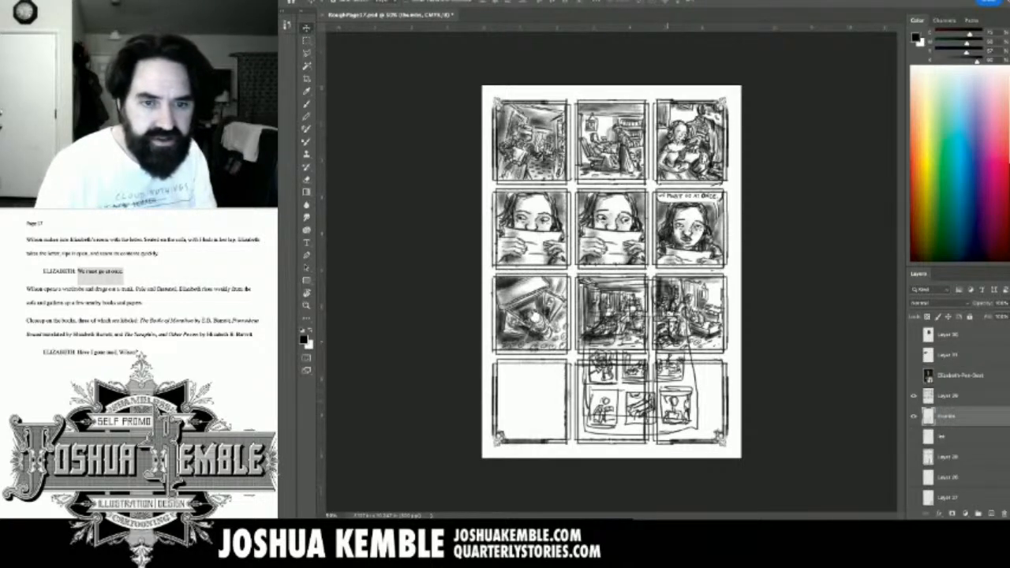
scroll(671, 404, "up", 10)
mouse_move(671, 404)
left_mouse_down()
mouse_move(845, 312)
mouse_move(937, 304)
left_mouse_up()
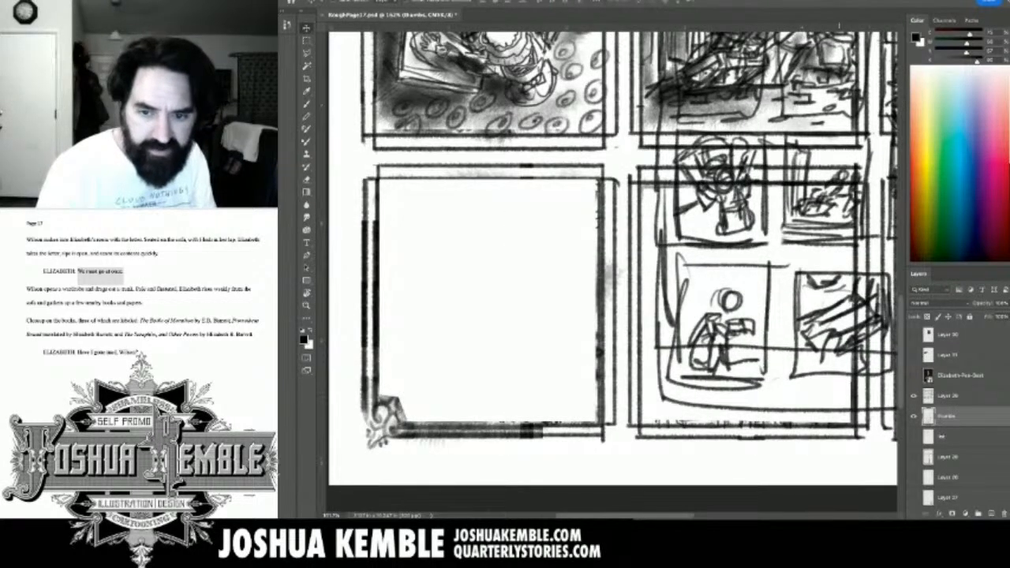
left_click_drag(838, 315, 801, 314)
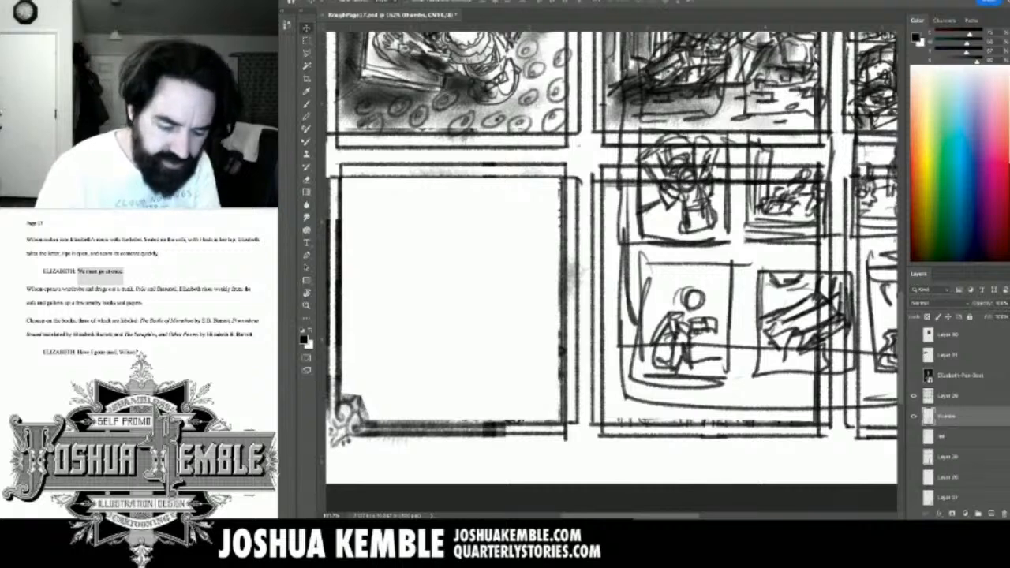
key("b")
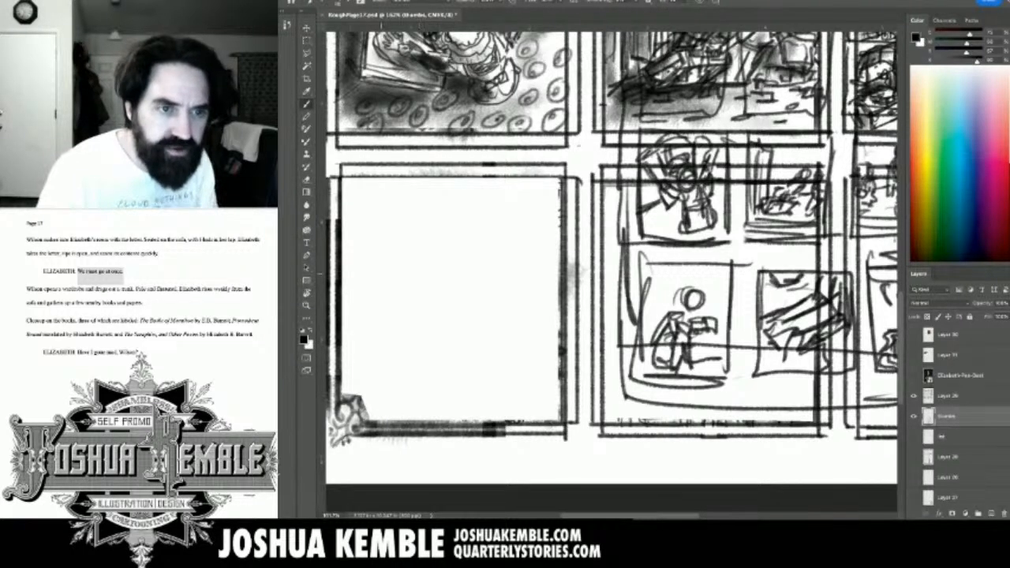
left_click_drag(493, 246, 556, 257)
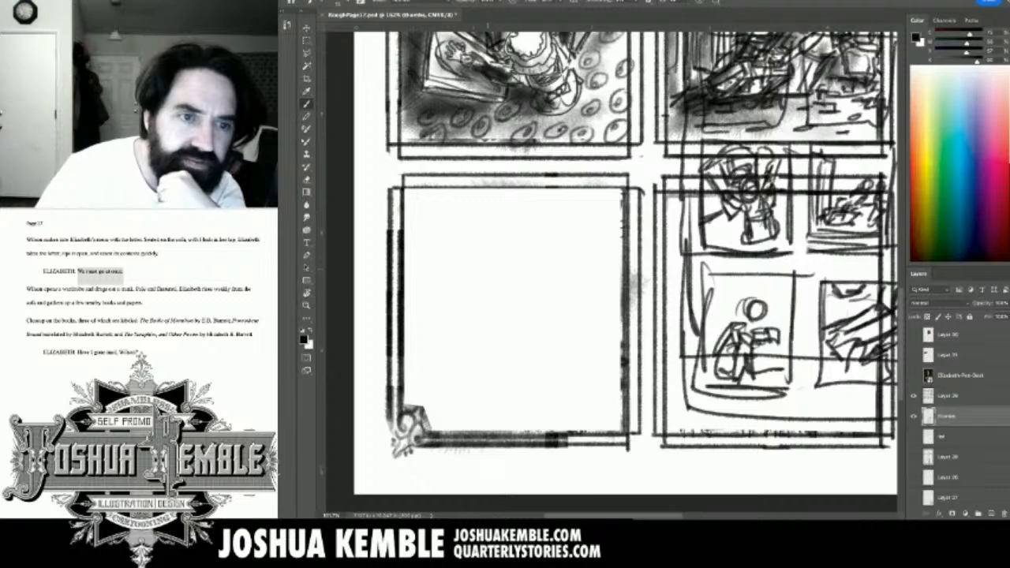
mouse_move(486, 258)
left_mouse_down()
mouse_move(486, 286)
mouse_move(499, 273)
mouse_move(526, 302)
left_mouse_up()
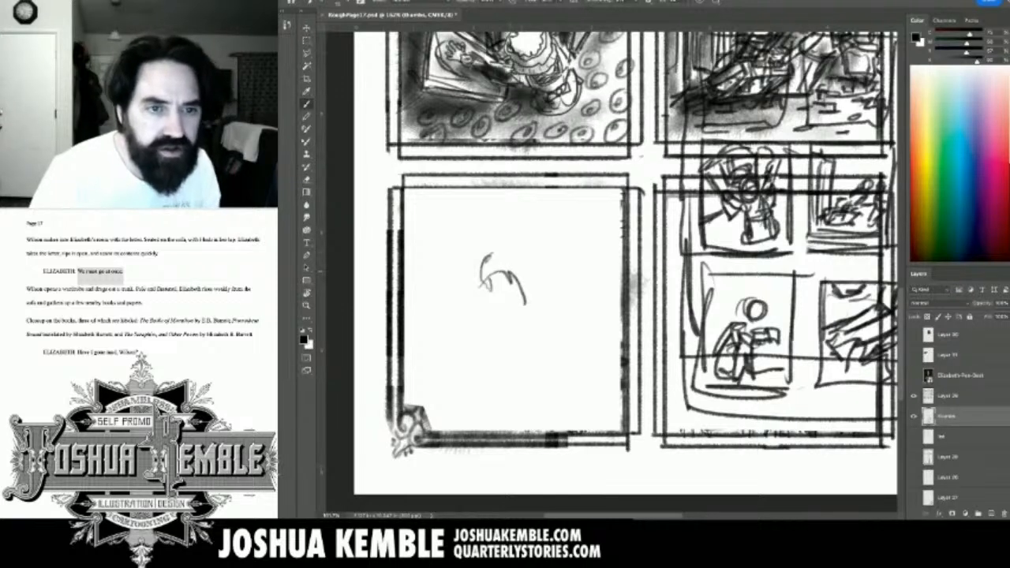
key("ctrl+z")
key("ctrl+z")
key("ctrl+z")
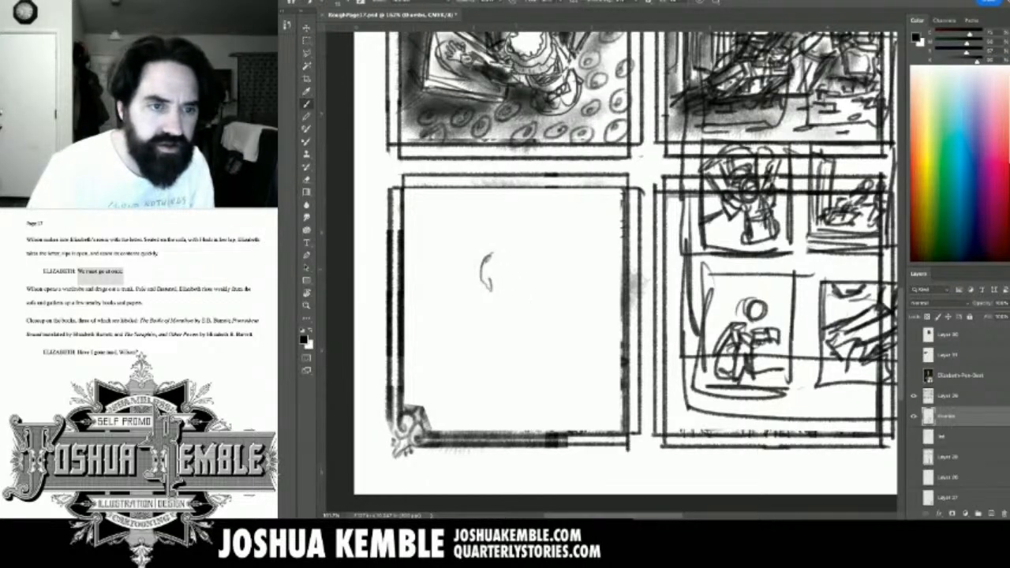
key("ctrl+z")
key("ctrl+z")
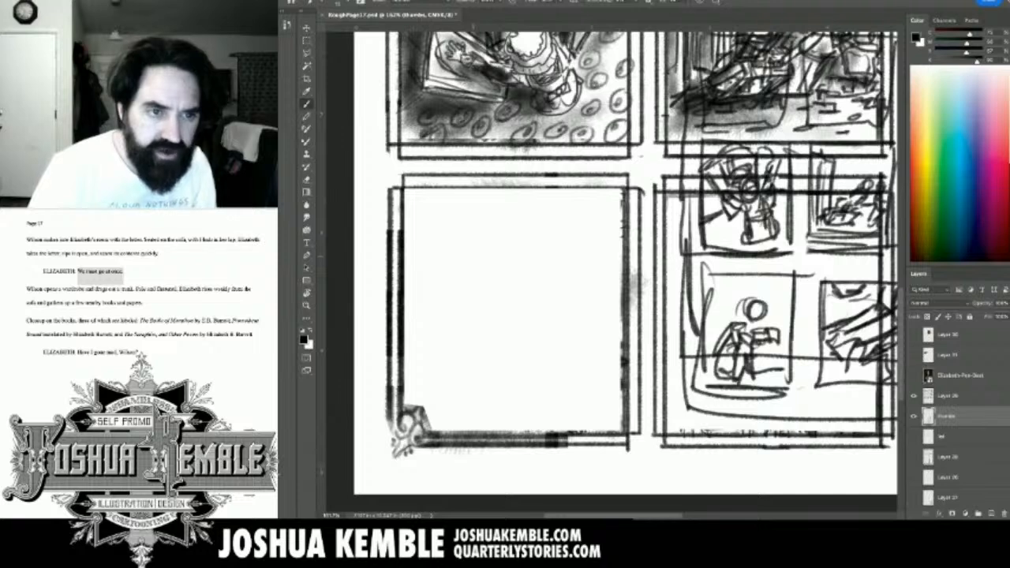
Sketch a woman's head in profile with dark, pulled-back hair in the upper middle of the fourth row's left panel.
mouse_move(485, 244)
left_mouse_down()
mouse_move(475, 266)
mouse_move(513, 296)
mouse_move(515, 270)
mouse_move(518, 298)
mouse_move(550, 235)
mouse_move(482, 235)
mouse_move(473, 273)
mouse_move(503, 243)
mouse_move(505, 288)
left_mouse_up()
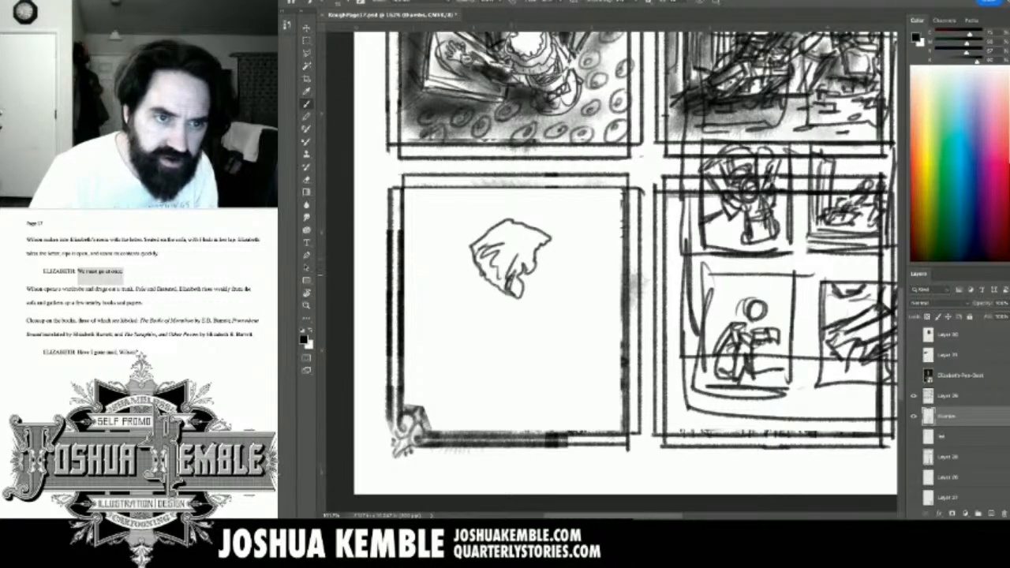
left_click_drag(530, 256, 509, 287)
mouse_move(535, 243)
left_mouse_down()
mouse_move(500, 276)
mouse_move(483, 251)
mouse_move(498, 244)
mouse_move(475, 252)
mouse_move(491, 269)
left_mouse_up()
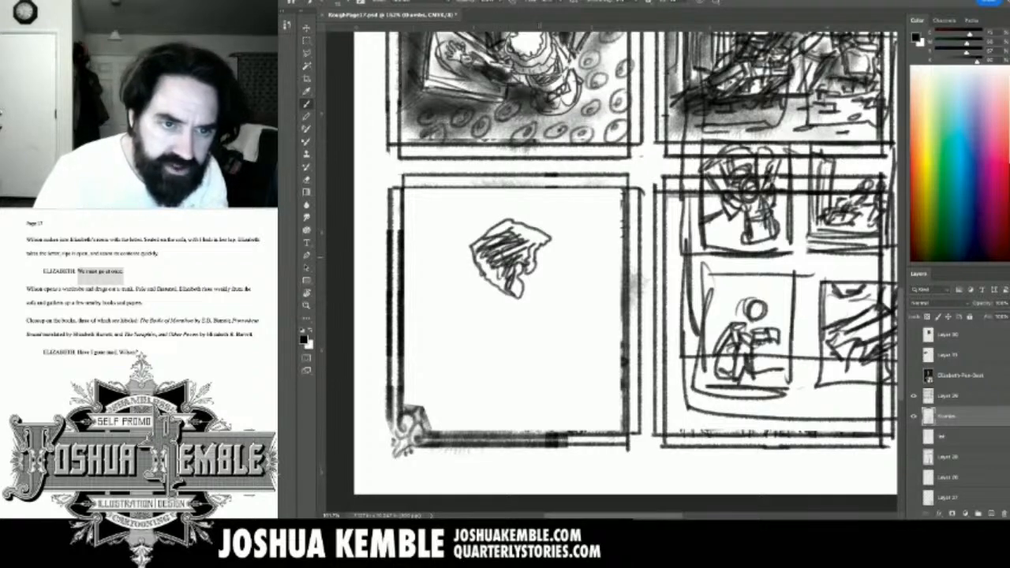
mouse_move(544, 247)
left_mouse_down()
mouse_move(540, 288)
mouse_move(497, 313)
left_mouse_up()
mouse_move(508, 285)
left_mouse_down()
mouse_move(494, 299)
mouse_move(486, 292)
left_mouse_up()
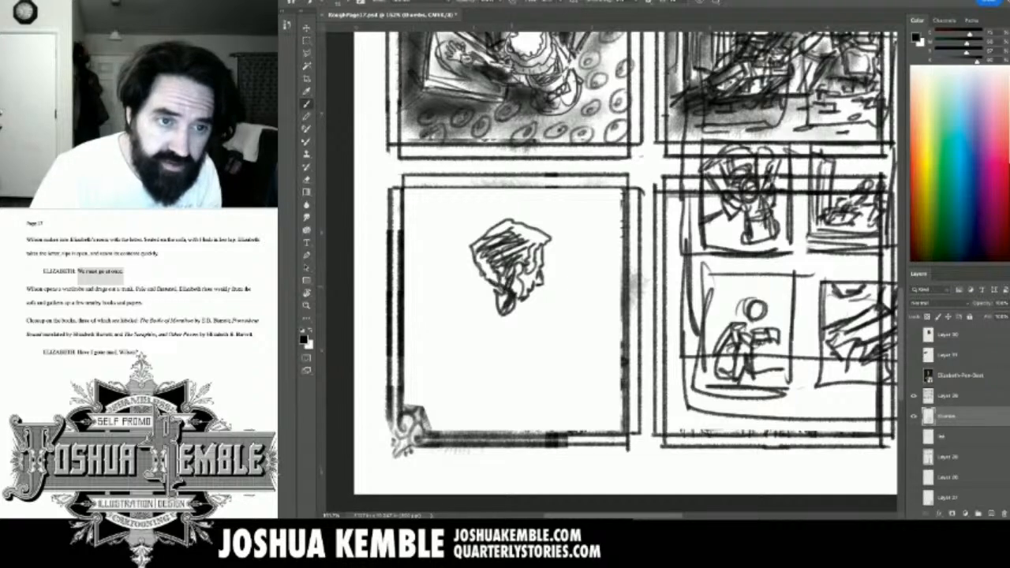
mouse_move(498, 254)
left_mouse_down()
mouse_move(473, 285)
mouse_move(474, 264)
left_mouse_up()
mouse_move(519, 225)
left_mouse_down()
mouse_move(497, 241)
mouse_move(516, 245)
left_mouse_up()
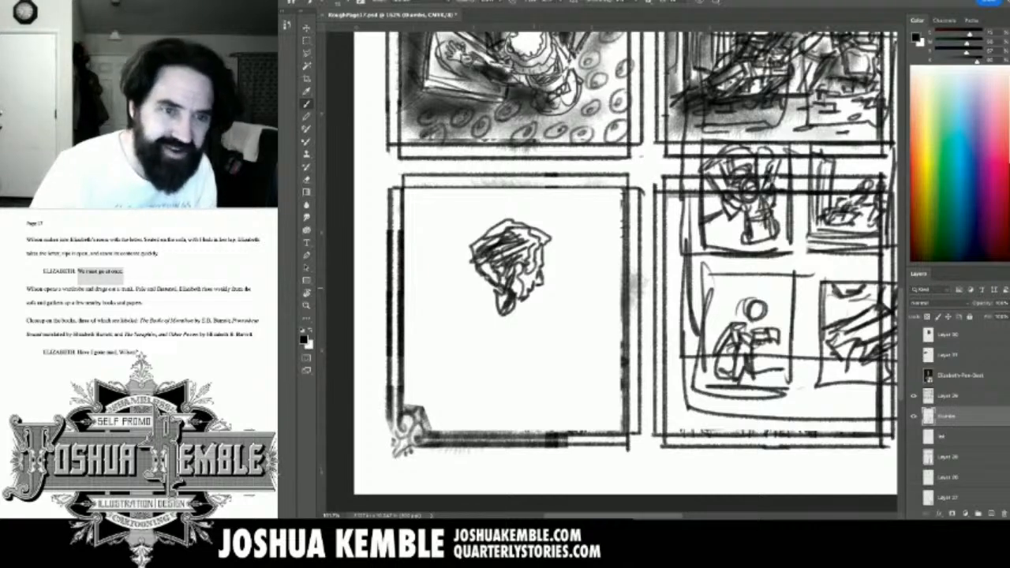
Erase part of the woman's facial profile, redraw the face contour, and save the file.
key("e")
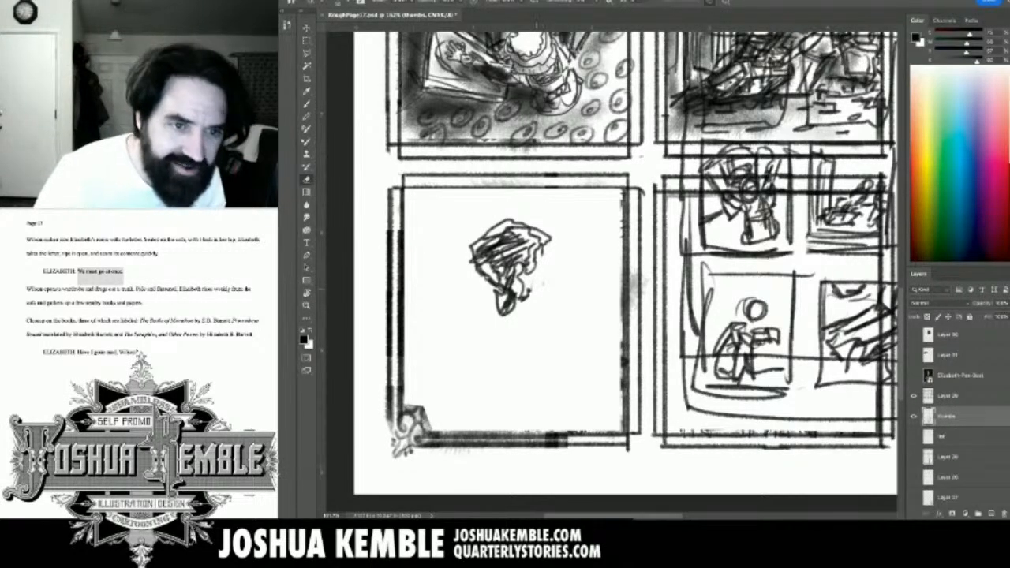
key("b")
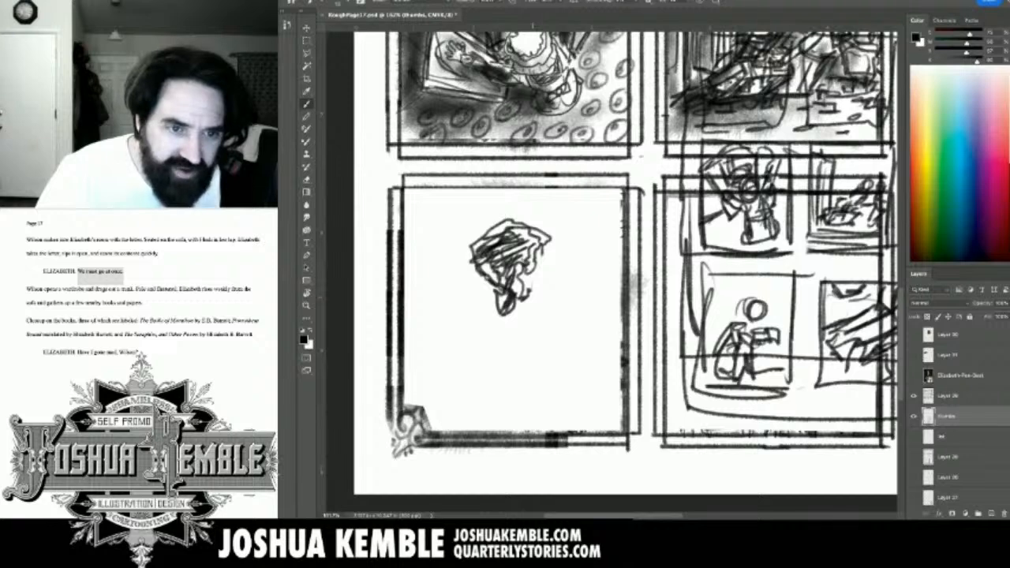
left_click_drag(534, 285, 545, 268)
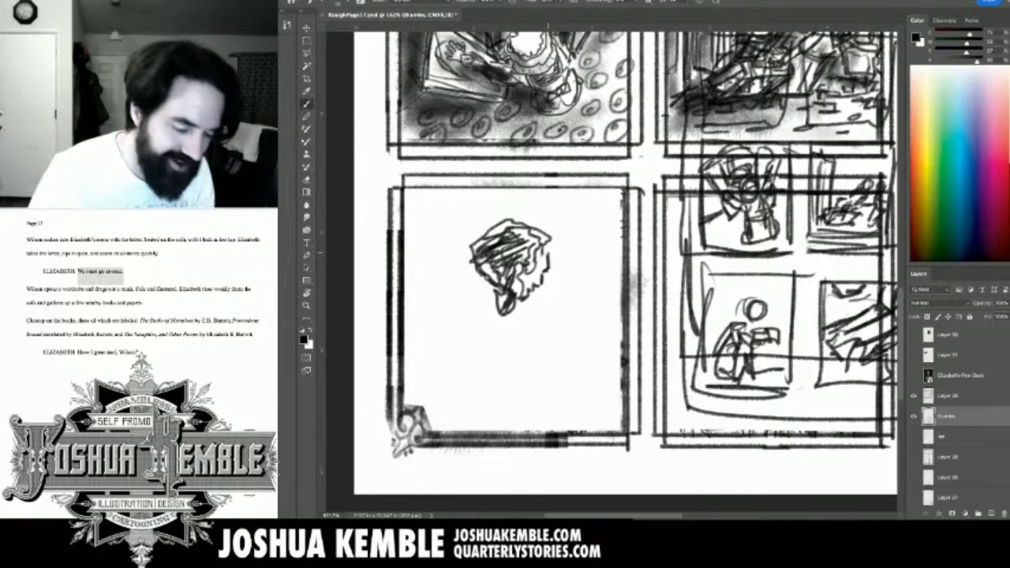
left_click_drag(548, 250, 539, 256)
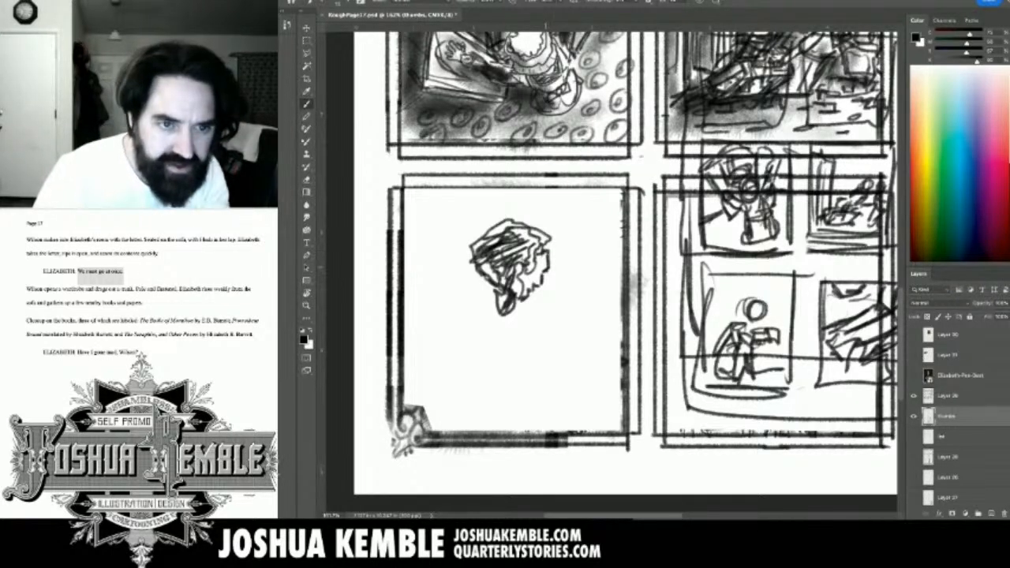
key("ctrl+s")
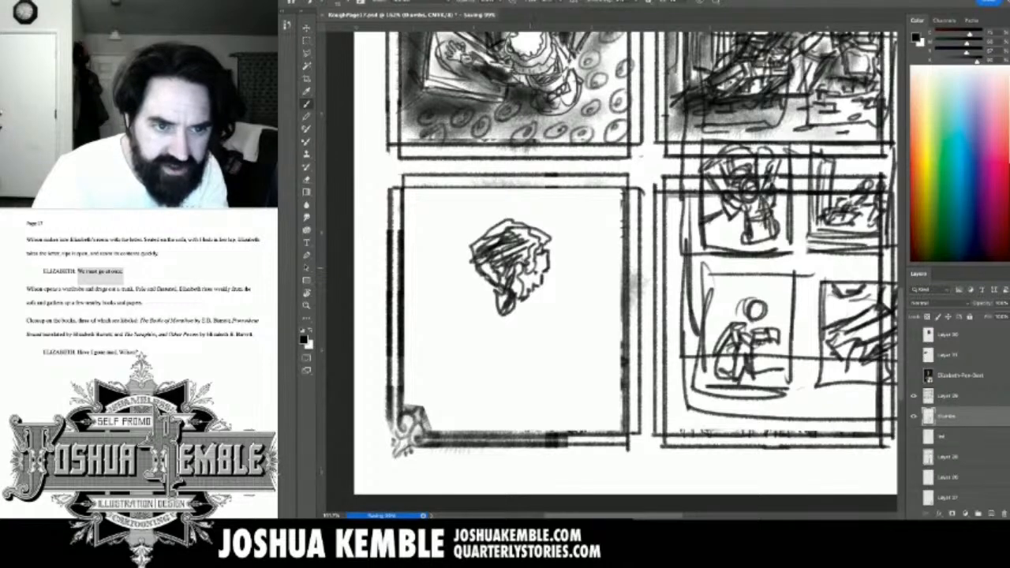
Sketch the woman's neck, collar and outstretched forearm with an open hand in the fourth row's left panel, and save the file.
left_click_drag(485, 280, 491, 299)
left_click_drag(513, 300, 520, 327)
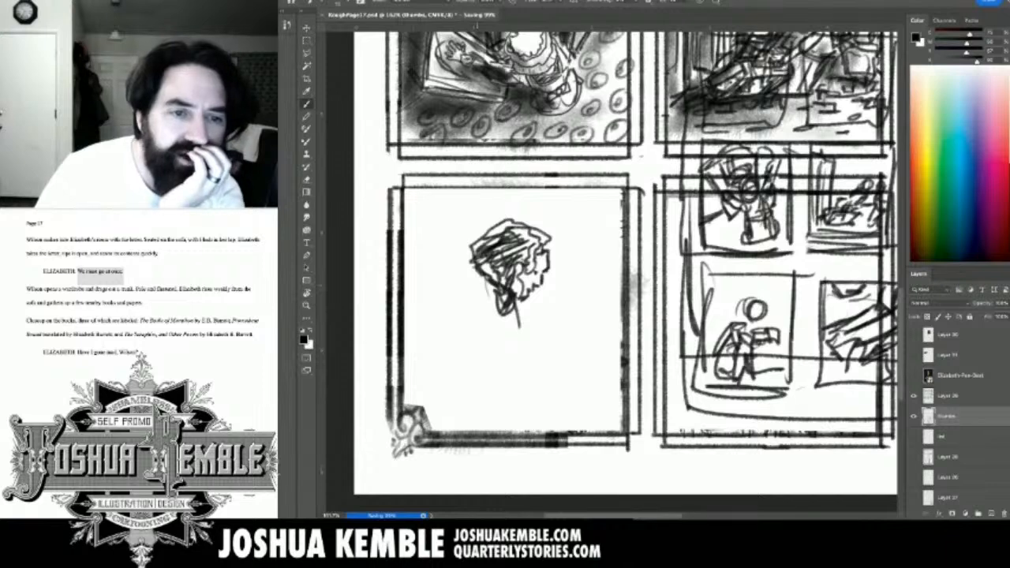
left_click_drag(478, 283, 497, 324)
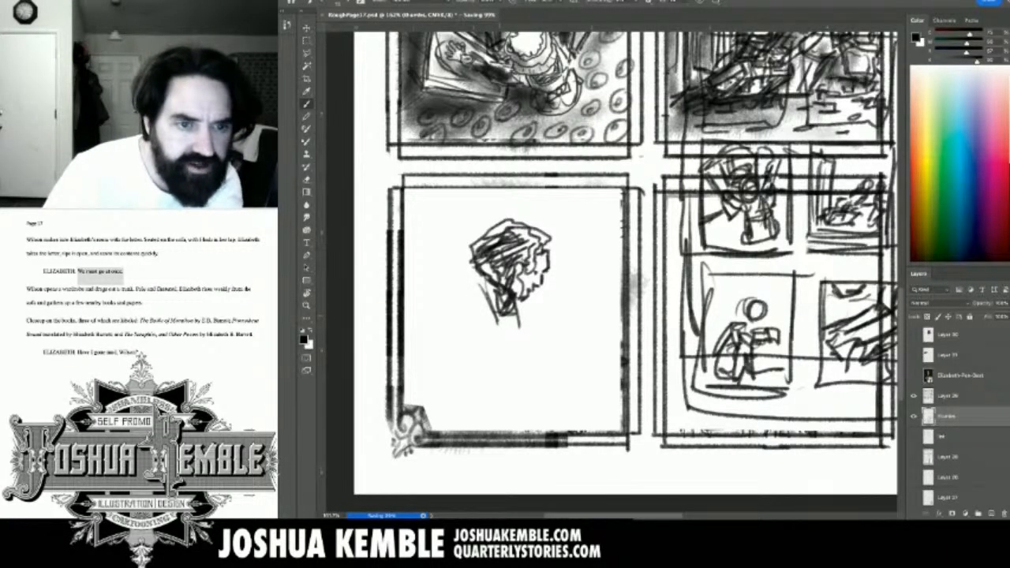
mouse_move(500, 317)
left_mouse_down()
mouse_move(520, 316)
mouse_move(505, 327)
mouse_move(459, 285)
mouse_move(530, 353)
mouse_move(499, 360)
mouse_move(547, 363)
mouse_move(593, 323)
mouse_move(588, 356)
mouse_move(571, 352)
left_mouse_up()
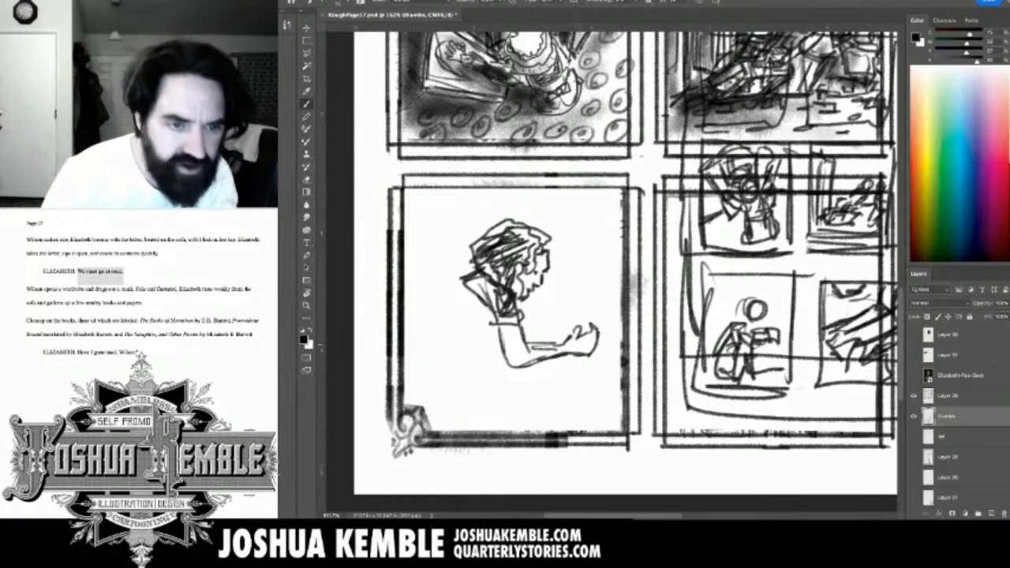
key("ctrl+s")
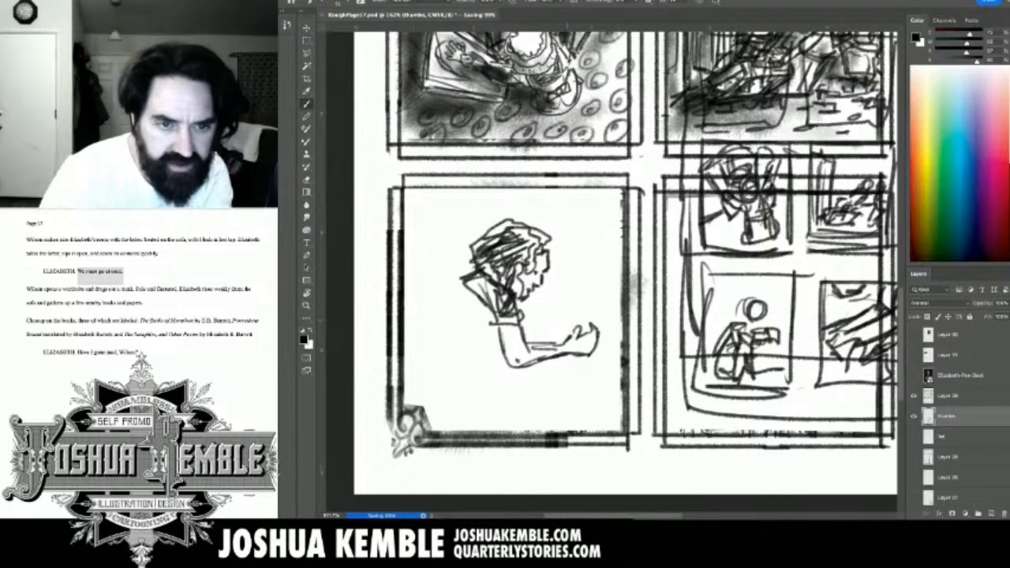
Sketch a stack of books resting on the woman's forearm, with her other hand laid over the top book.
mouse_move(545, 315)
left_mouse_down()
mouse_move(586, 327)
mouse_move(602, 315)
mouse_move(546, 341)
mouse_move(539, 322)
mouse_move(547, 338)
left_mouse_up()
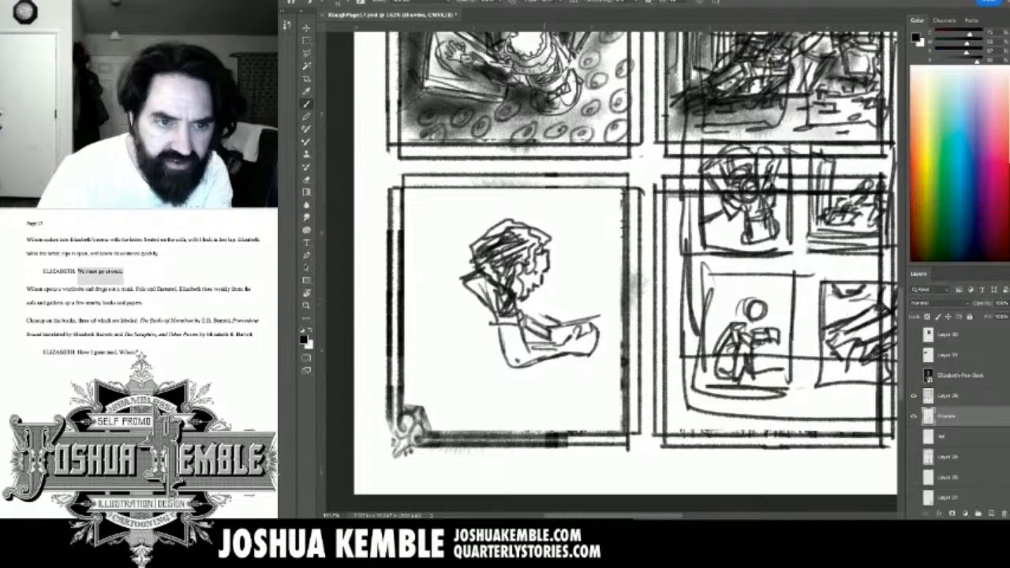
mouse_move(525, 299)
left_mouse_down()
mouse_move(541, 309)
mouse_move(574, 295)
mouse_move(583, 306)
mouse_move(593, 292)
mouse_move(579, 286)
mouse_move(593, 287)
mouse_move(530, 297)
left_mouse_up()
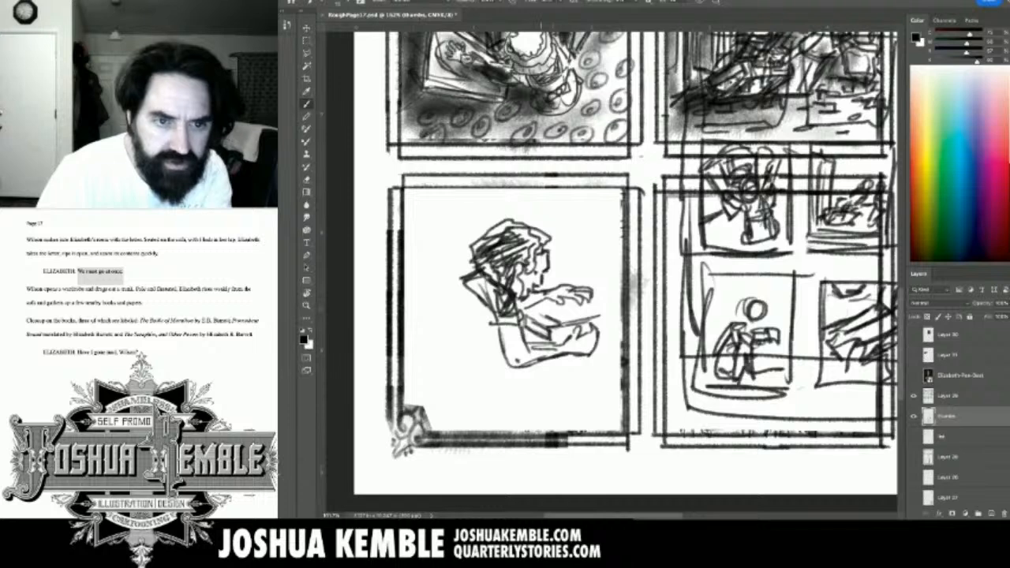
mouse_move(530, 310)
left_mouse_down()
mouse_move(563, 321)
mouse_move(560, 310)
mouse_move(600, 308)
mouse_move(601, 317)
mouse_move(538, 310)
mouse_move(603, 302)
mouse_move(577, 279)
mouse_move(601, 296)
left_mouse_up()
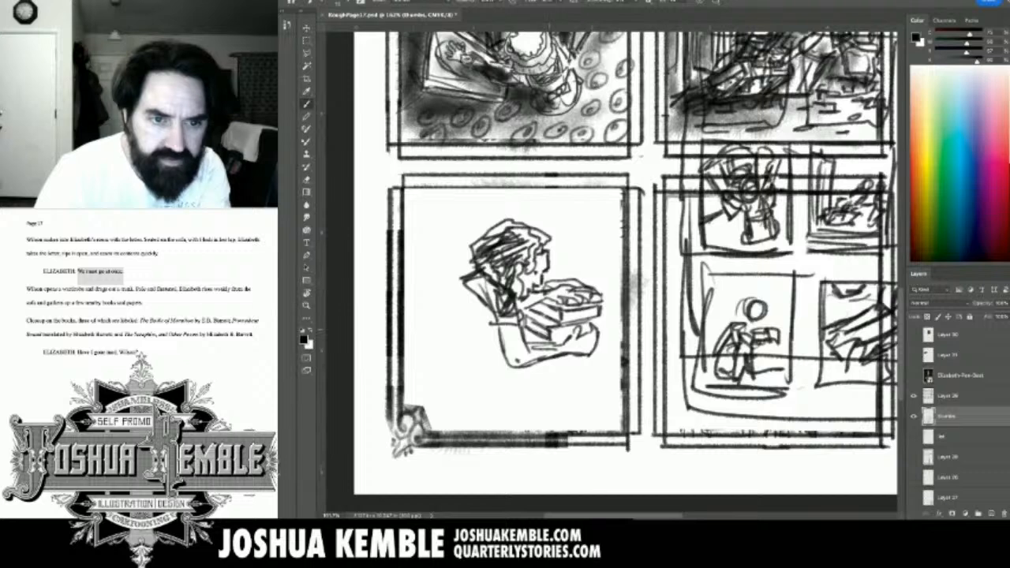
mouse_move(550, 330)
left_mouse_down()
mouse_move(599, 322)
mouse_move(590, 326)
mouse_move(597, 313)
mouse_move(520, 312)
left_mouse_up()
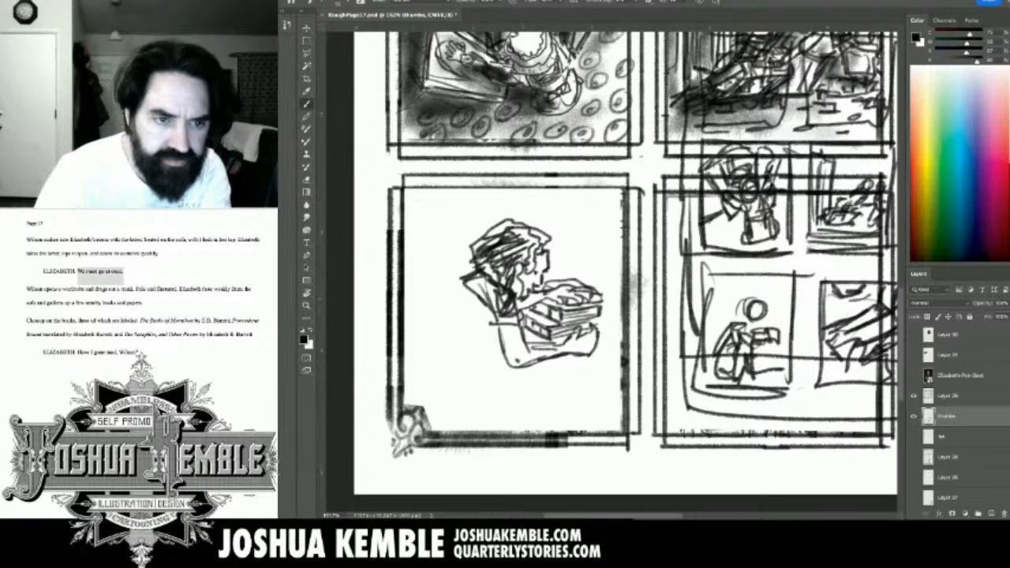
Rough in the woman's sleeve, shoulder and the lower contour of her bent-over torso.
left_click_drag(500, 332, 482, 338)
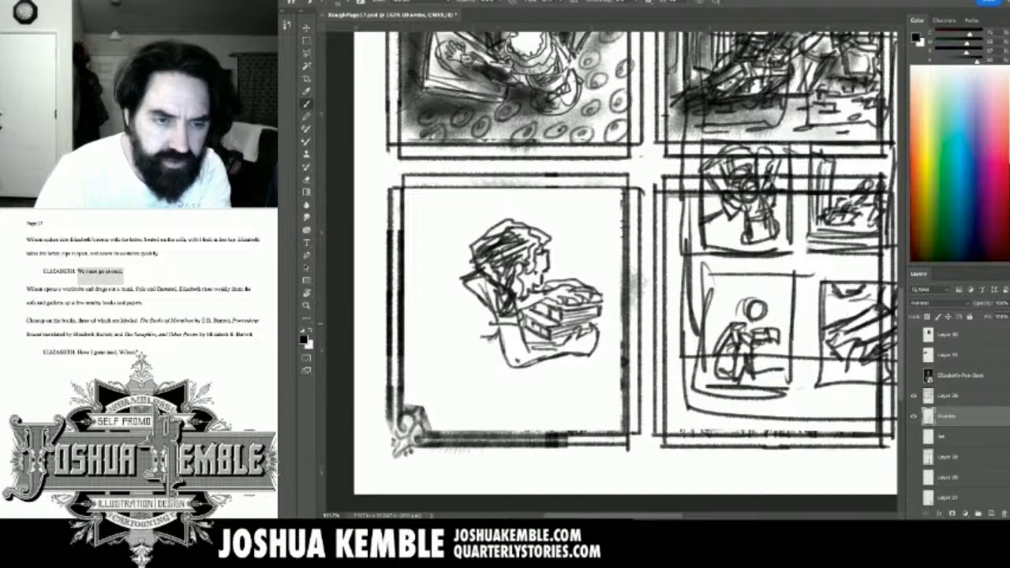
left_click_drag(460, 291, 443, 305)
left_click_drag(461, 283, 440, 301)
mouse_move(456, 287)
left_mouse_down()
mouse_move(473, 306)
mouse_move(430, 328)
left_mouse_up()
mouse_move(485, 343)
left_mouse_down()
mouse_move(456, 355)
mouse_move(473, 364)
mouse_move(455, 360)
left_mouse_up()
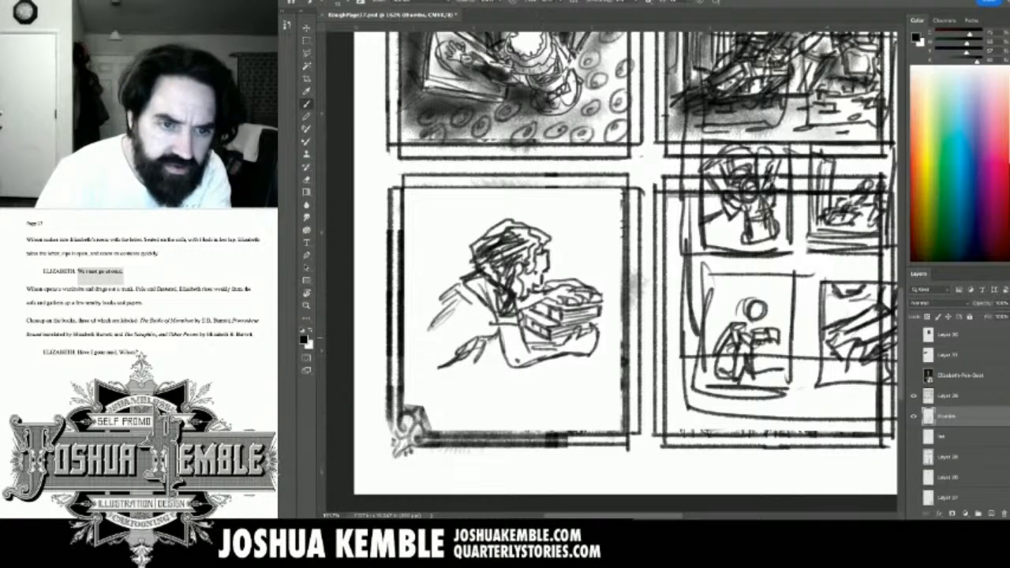
Draw the surface below the woman's arms with angled edges and fold lines, and define the gathers at her waist.
mouse_move(538, 368)
left_mouse_down()
mouse_move(617, 425)
mouse_move(610, 412)
left_mouse_up()
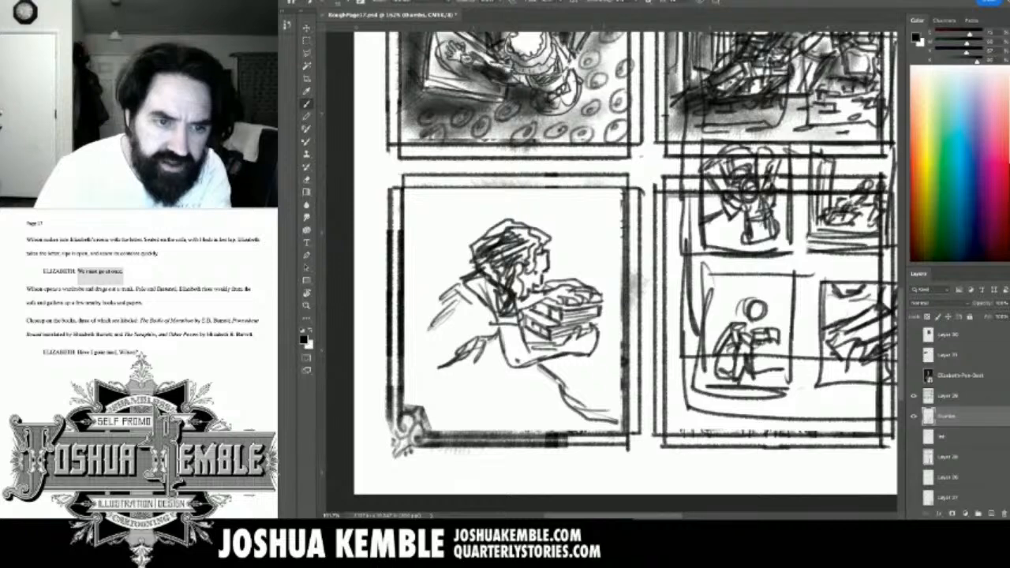
mouse_move(527, 371)
left_mouse_down()
mouse_move(544, 396)
mouse_move(552, 382)
mouse_move(551, 410)
mouse_move(570, 433)
mouse_move(574, 422)
left_mouse_up()
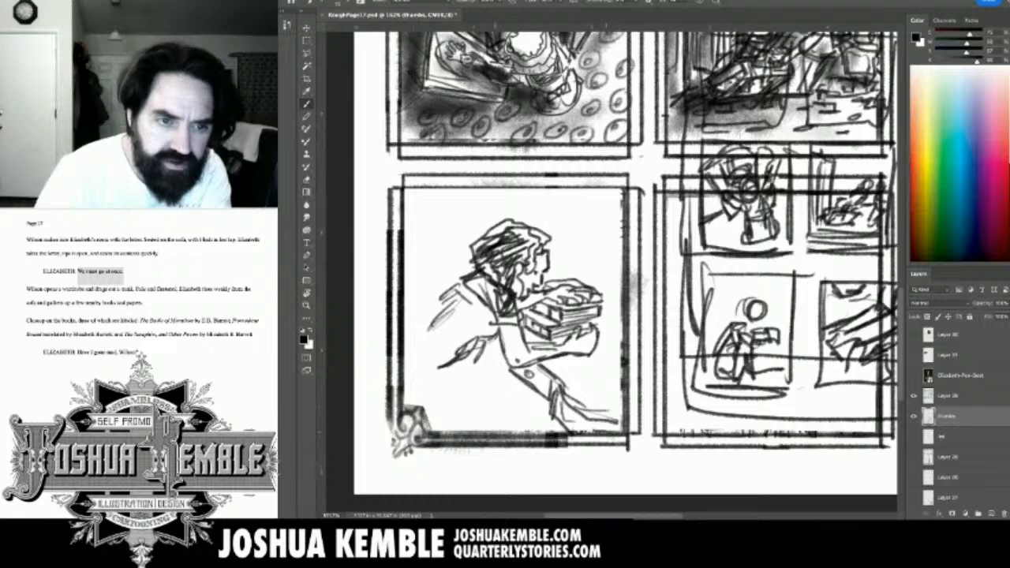
mouse_move(499, 354)
left_mouse_down()
mouse_move(509, 375)
mouse_move(494, 379)
mouse_move(499, 372)
left_mouse_up()
mouse_move(488, 361)
left_mouse_down()
mouse_move(500, 374)
mouse_move(476, 349)
mouse_move(490, 359)
mouse_move(503, 338)
left_mouse_up()
left_click_drag(601, 331, 620, 319)
left_click_drag(604, 333, 622, 322)
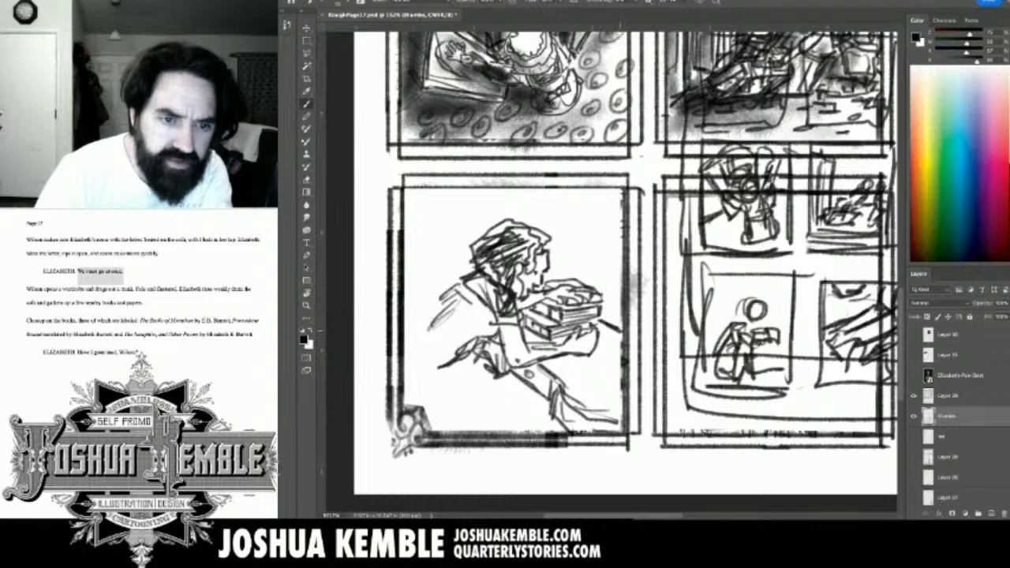
left_click_drag(582, 367, 620, 349)
left_click_drag(571, 371, 614, 352)
left_click_drag(574, 390, 617, 372)
left_click_drag(592, 369, 617, 358)
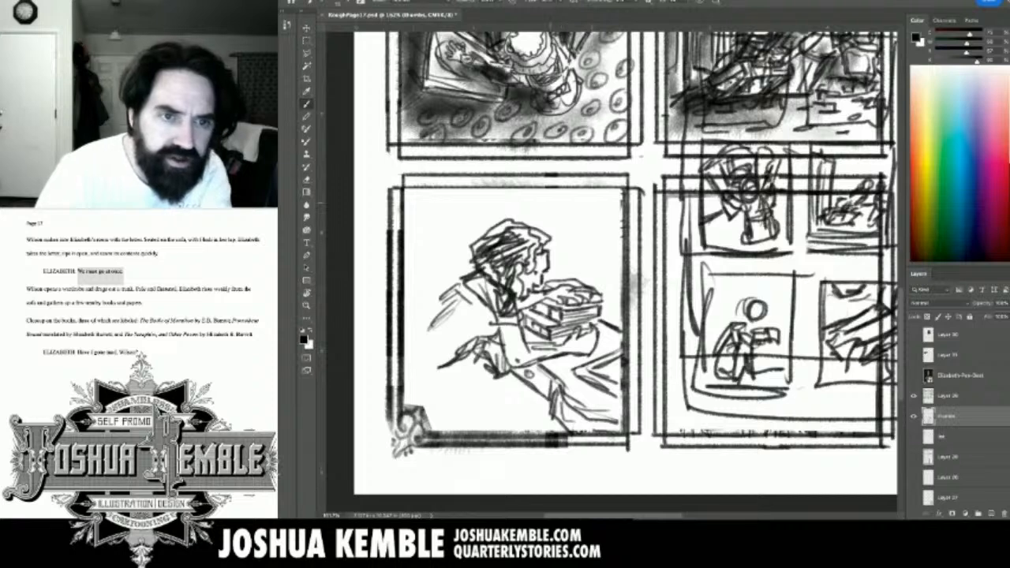
Sketch a rectangular frame and vertical drapery lines in the background behind the woman's head.
mouse_move(554, 193)
left_mouse_down()
mouse_move(553, 237)
mouse_move(552, 225)
mouse_move(504, 219)
mouse_move(515, 191)
mouse_move(512, 213)
mouse_move(545, 208)
left_mouse_up()
left_click_drag(545, 203, 538, 224)
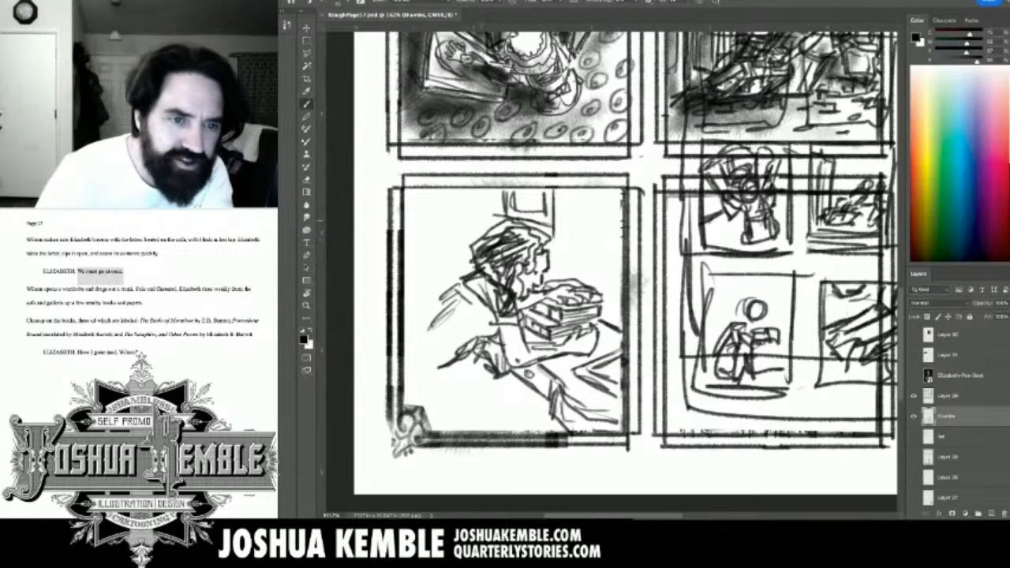
mouse_move(479, 189)
left_mouse_down()
mouse_move(482, 235)
mouse_move(463, 245)
mouse_move(466, 268)
left_mouse_up()
left_click_drag(449, 191, 446, 287)
Draw the skirt's folds below the woman's waist, darken the gathers and add background lines behind her back.
mouse_move(449, 210)
left_mouse_down()
mouse_move(446, 286)
mouse_move(406, 352)
mouse_move(422, 380)
mouse_move(475, 393)
left_mouse_up()
mouse_move(459, 370)
left_mouse_down()
mouse_move(489, 412)
mouse_move(489, 401)
mouse_move(497, 426)
mouse_move(487, 431)
mouse_move(503, 434)
mouse_move(428, 426)
left_mouse_up()
mouse_move(423, 386)
left_mouse_down()
mouse_move(455, 430)
mouse_move(468, 428)
left_mouse_up()
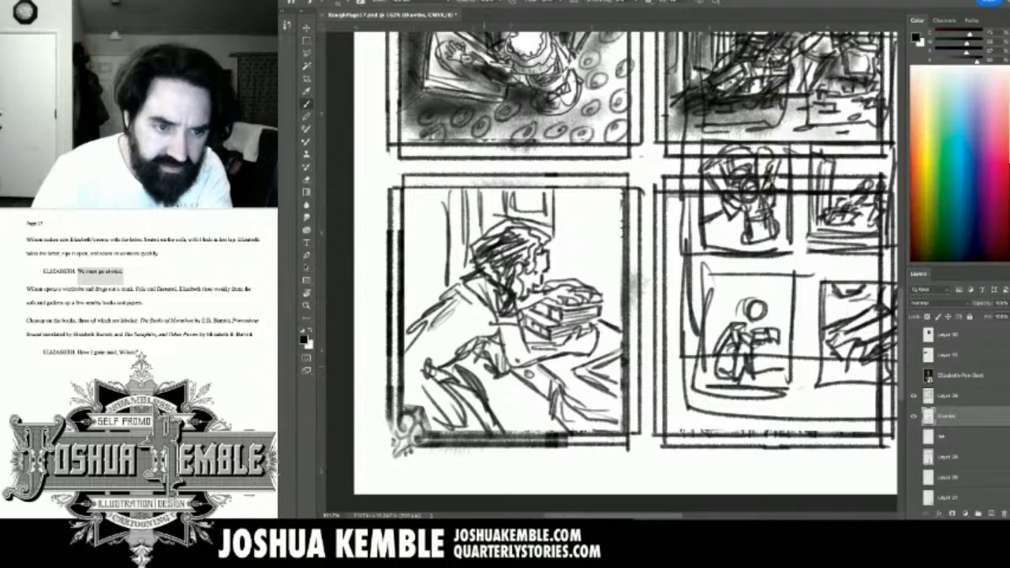
mouse_move(483, 360)
left_mouse_down()
mouse_move(483, 395)
mouse_move(466, 360)
mouse_move(461, 387)
mouse_move(487, 396)
mouse_move(492, 410)
left_mouse_up()
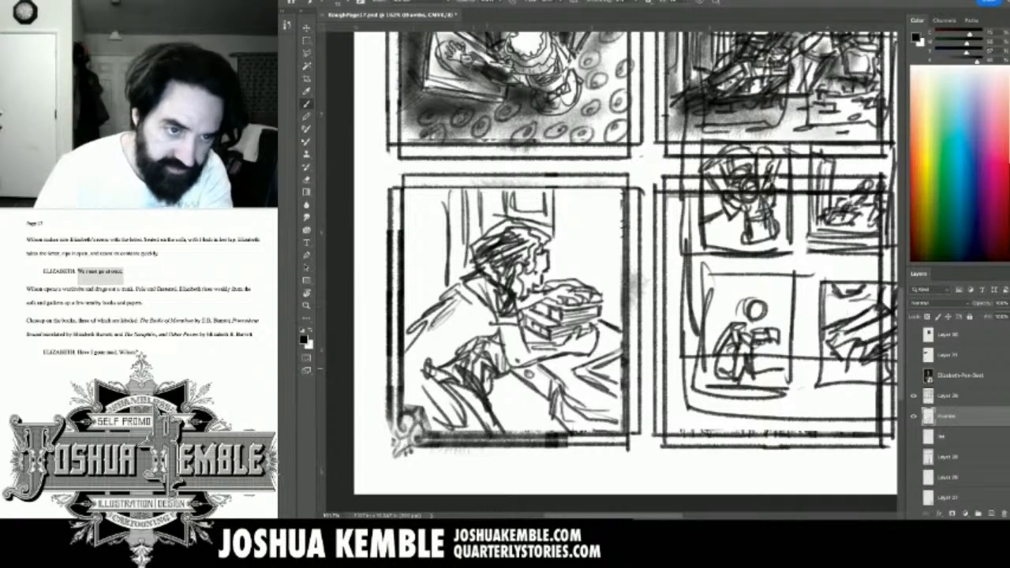
left_click_drag(464, 360, 463, 383)
left_click_drag(459, 368, 438, 377)
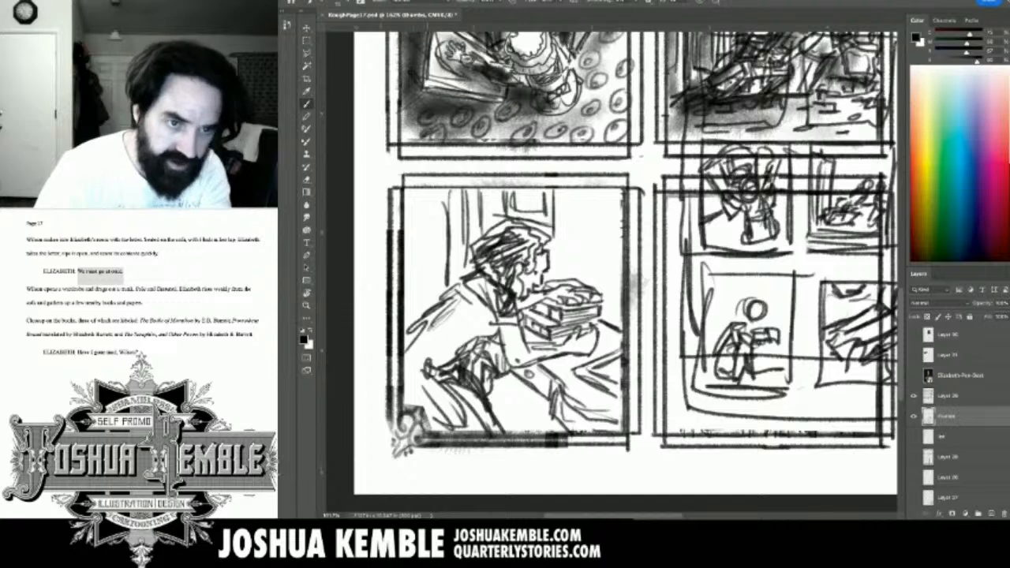
mouse_move(427, 302)
left_mouse_down()
mouse_move(423, 208)
mouse_move(428, 309)
mouse_move(404, 303)
left_mouse_up()
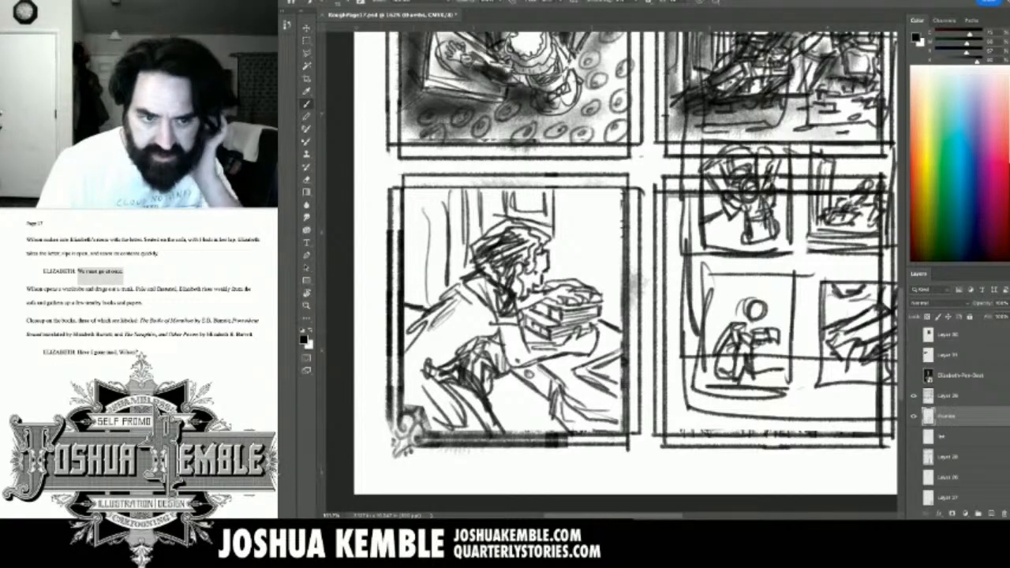
Check which layer holds the woman's sketch, and cut the fourth row's left panel drawing from the thumbnail layer.
left_click(914, 416)
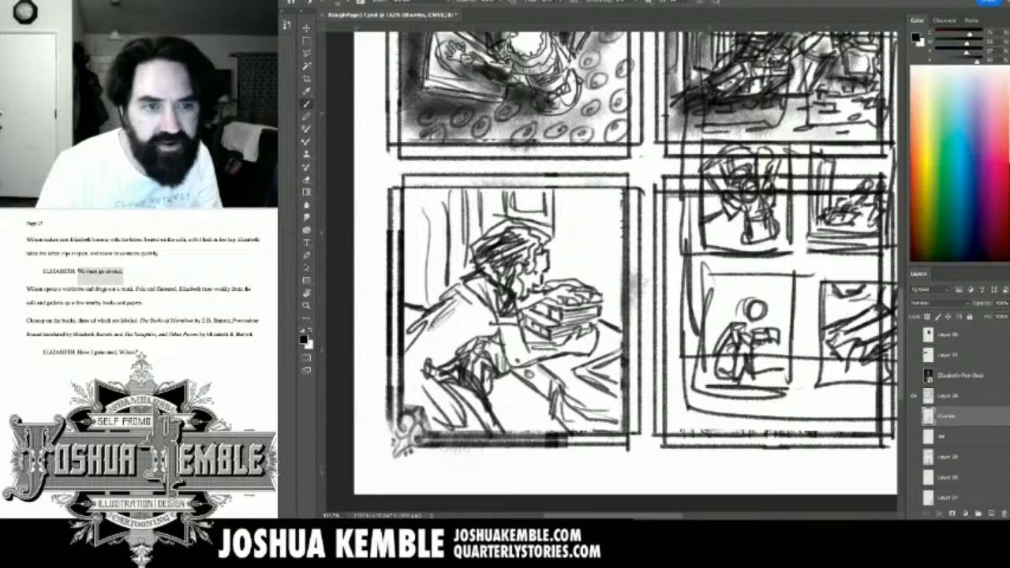
left_click(913, 416)
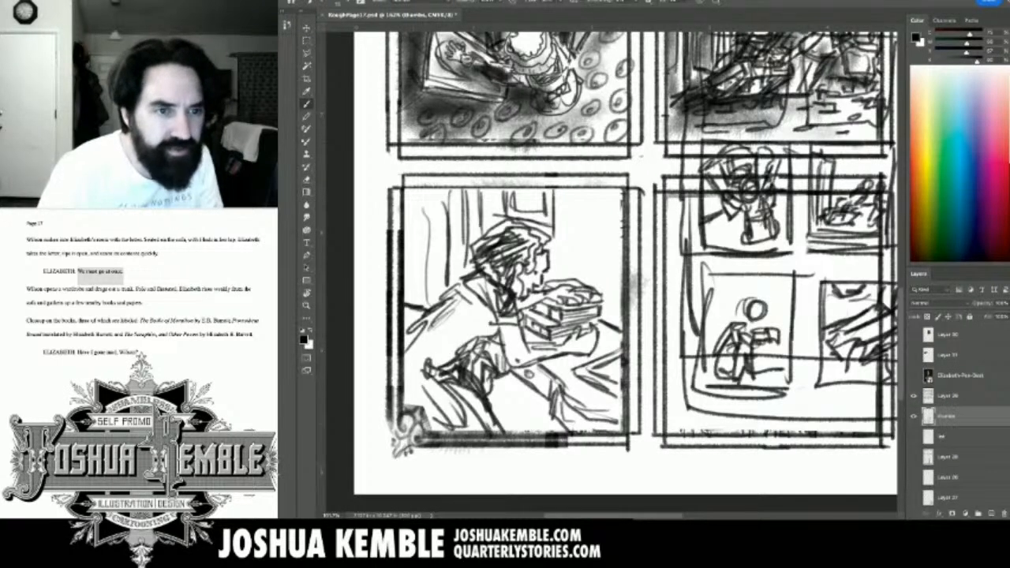
key("m")
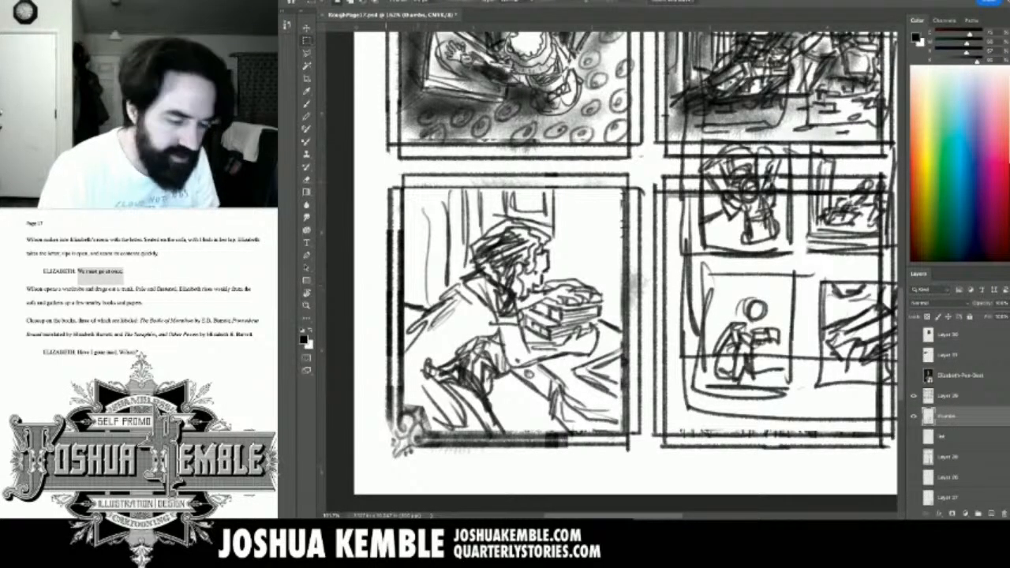
left_click_drag(386, 179, 632, 459)
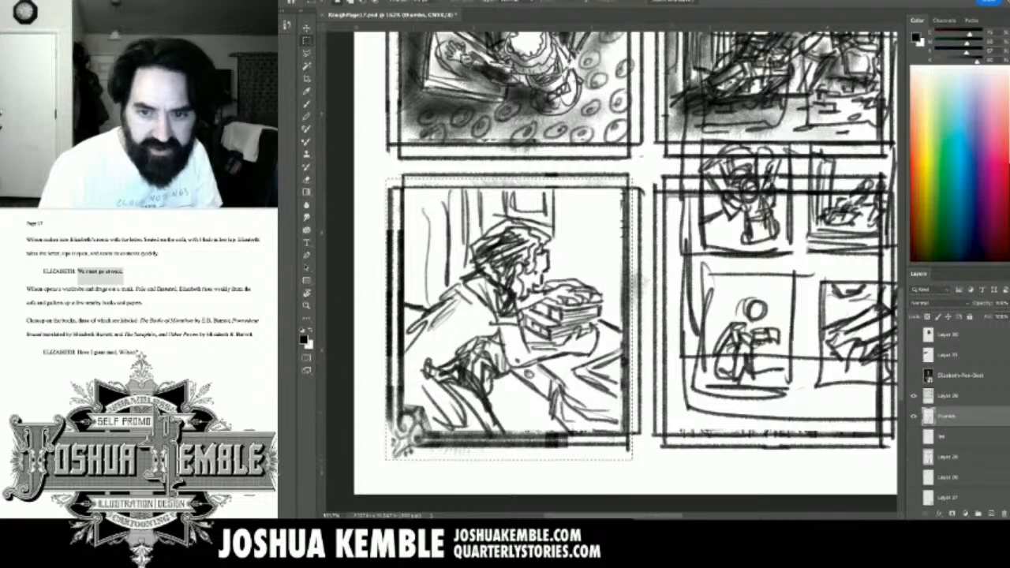
key("Delete")
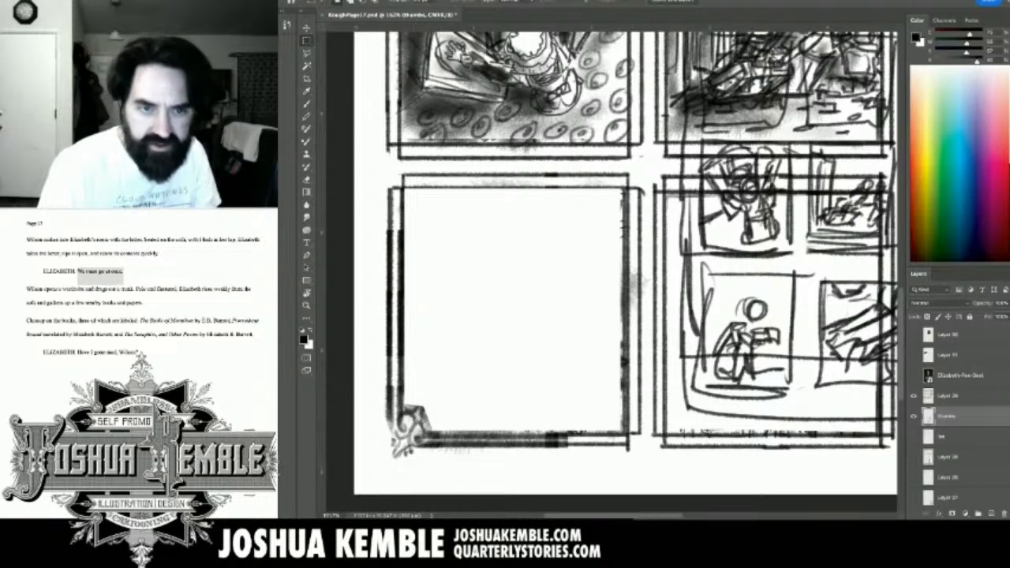
Paste the woman's sketch onto a new layer, hide the thumbnail layer and move the sketch back into the fourth row's left panel.
key("ctrl+v")
left_click(913, 436)
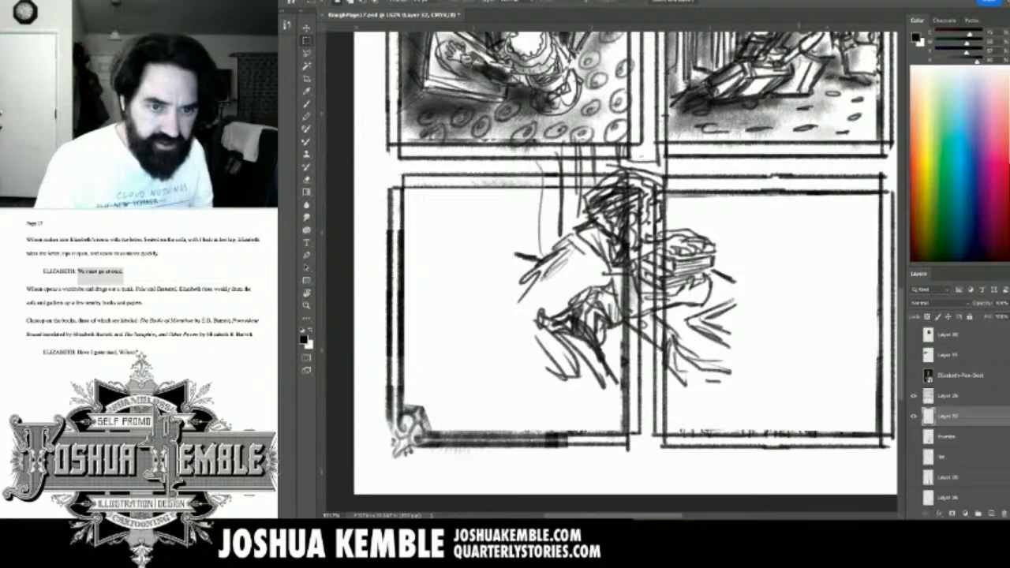
key("ctrl+t")
left_click_drag(626, 262, 511, 316)
left_click_drag(483, 280, 486, 276)
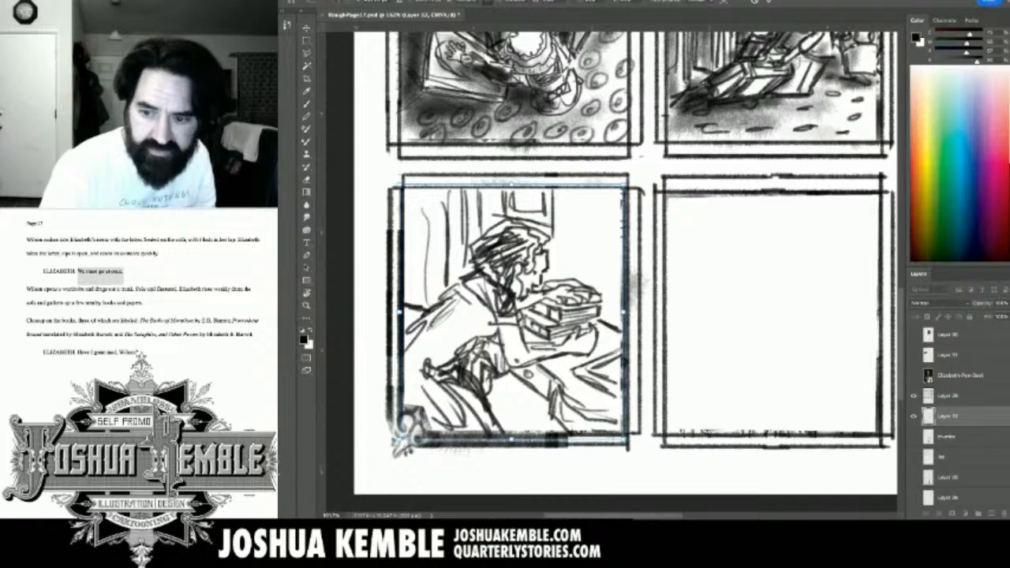
key("Return")
Merge Layer 29 with the pasted sketch layer, show the thumbnail layer again and make the merged layer active.
left_click(948, 396)
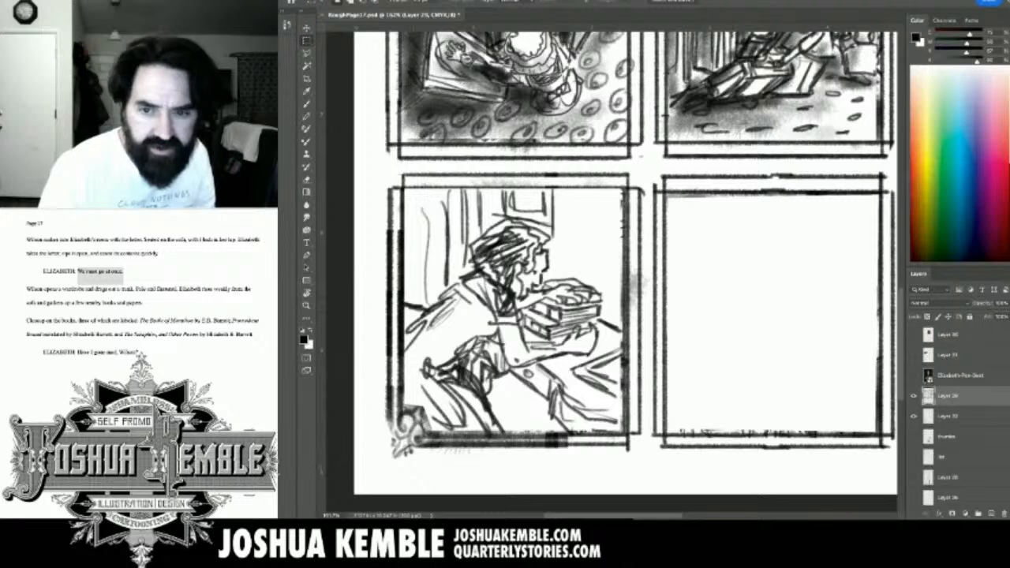
key("super+e")
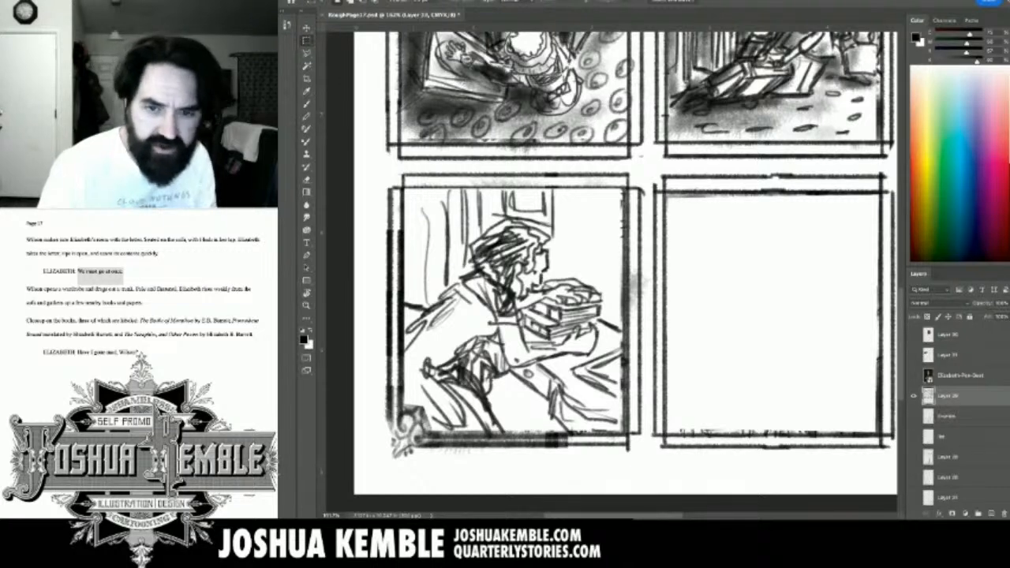
left_click(913, 415)
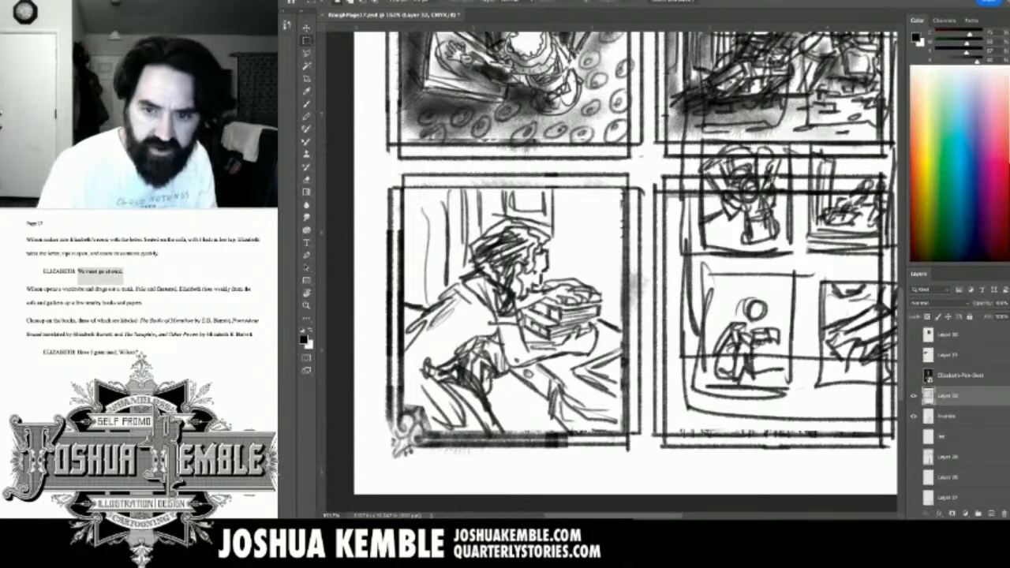
left_click(948, 416)
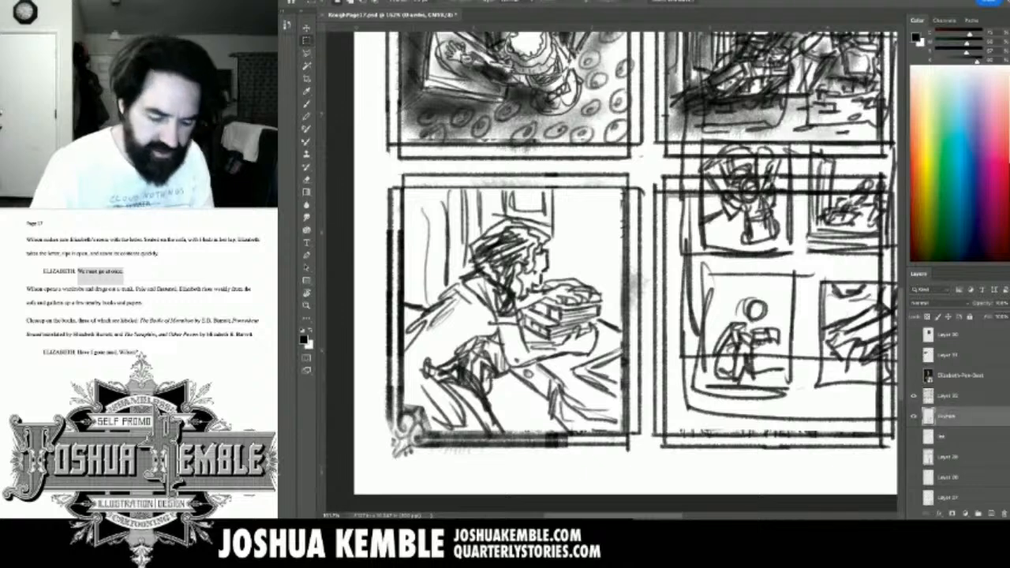
left_click(948, 395)
Brush soft gray shading over the woman's face, arm, back and skirt and the stack of books.
key("b")
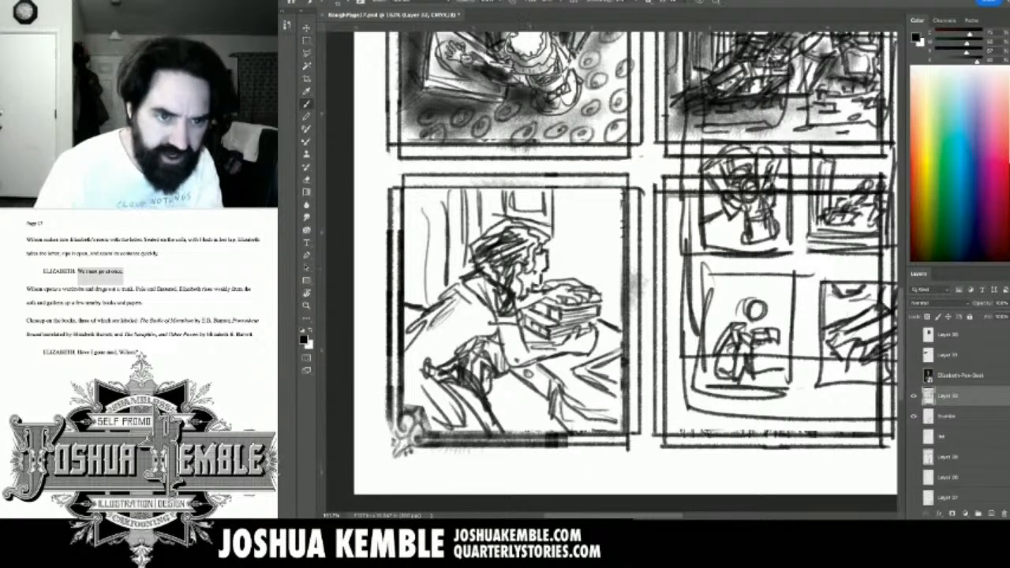
mouse_move(532, 254)
left_mouse_down()
mouse_move(513, 292)
mouse_move(500, 280)
mouse_move(512, 365)
mouse_move(592, 344)
left_mouse_up()
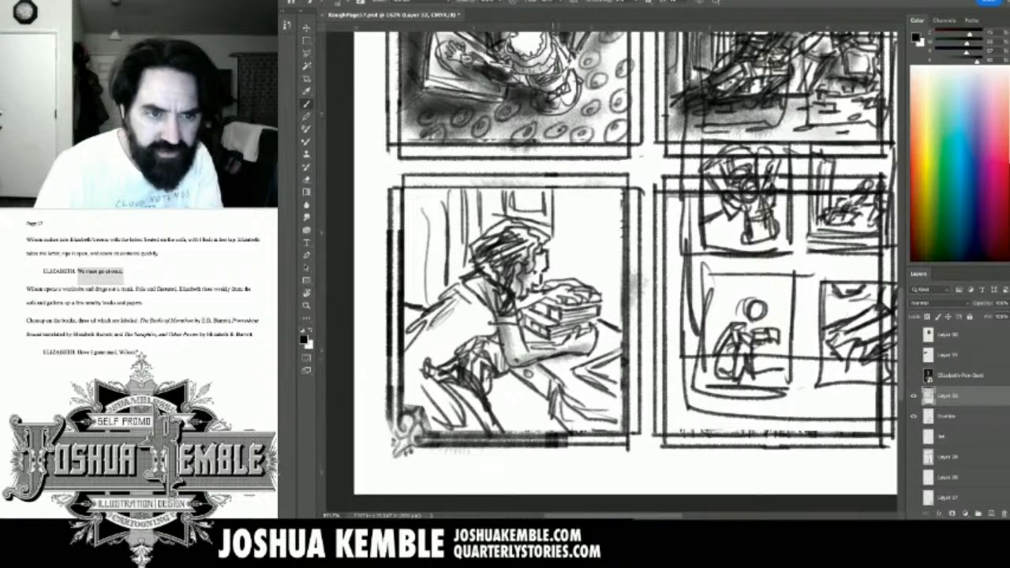
mouse_move(568, 295)
left_mouse_down()
mouse_move(529, 304)
mouse_move(556, 339)
mouse_move(531, 339)
mouse_move(561, 343)
left_mouse_up()
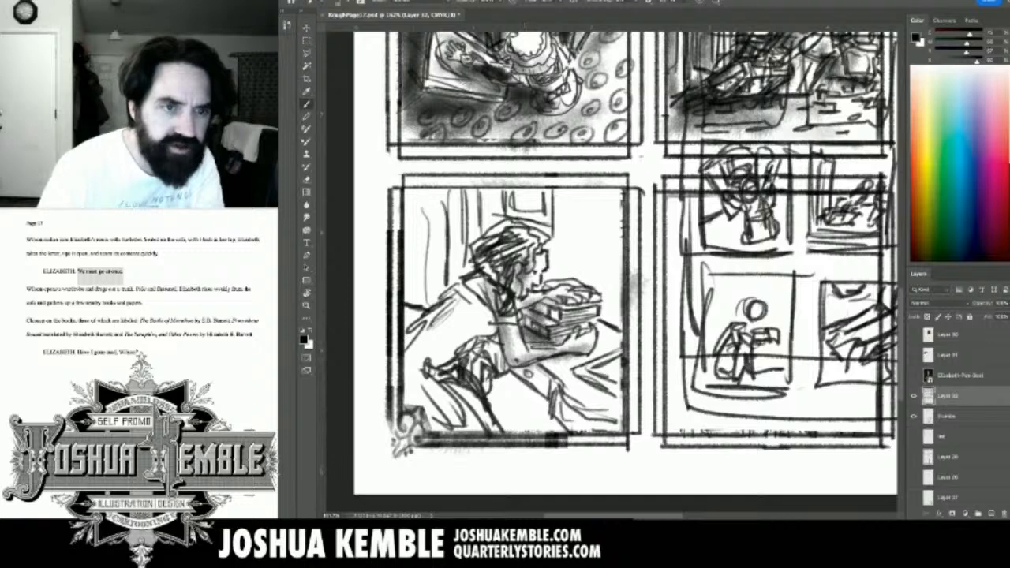
mouse_move(467, 300)
left_mouse_down()
mouse_move(412, 347)
mouse_move(415, 404)
mouse_move(482, 341)
left_mouse_up()
left_click_drag(431, 375, 467, 349)
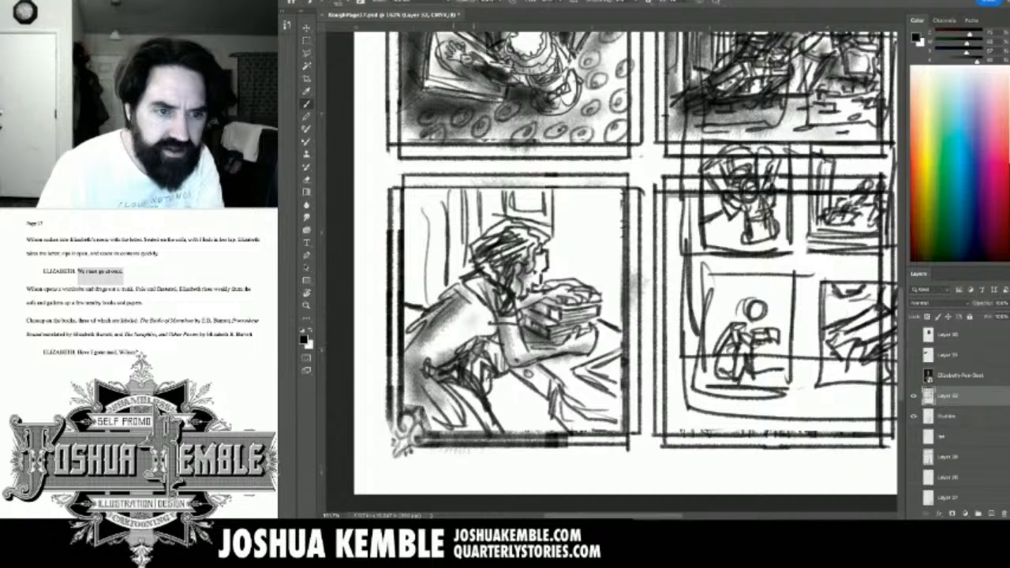
mouse_move(450, 411)
left_mouse_down()
mouse_move(482, 368)
mouse_move(489, 381)
mouse_move(488, 359)
left_mouse_up()
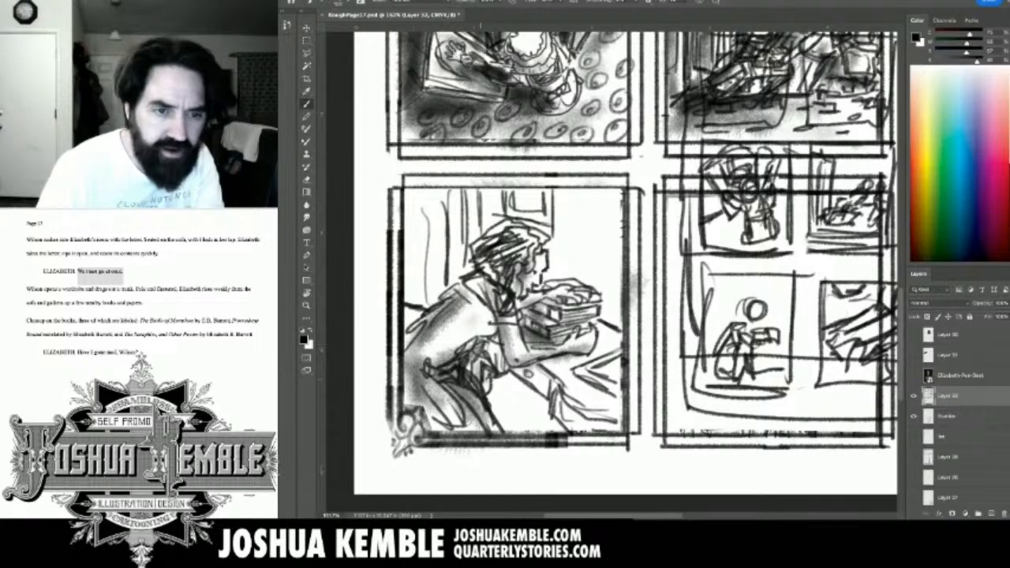
Shade the dark area between the skirt and the draped surface, and tone the background frame and drapery.
mouse_move(473, 405)
left_mouse_down()
mouse_move(500, 359)
mouse_move(529, 363)
left_mouse_up()
mouse_move(506, 415)
left_mouse_down()
mouse_move(547, 380)
mouse_move(560, 393)
left_mouse_up()
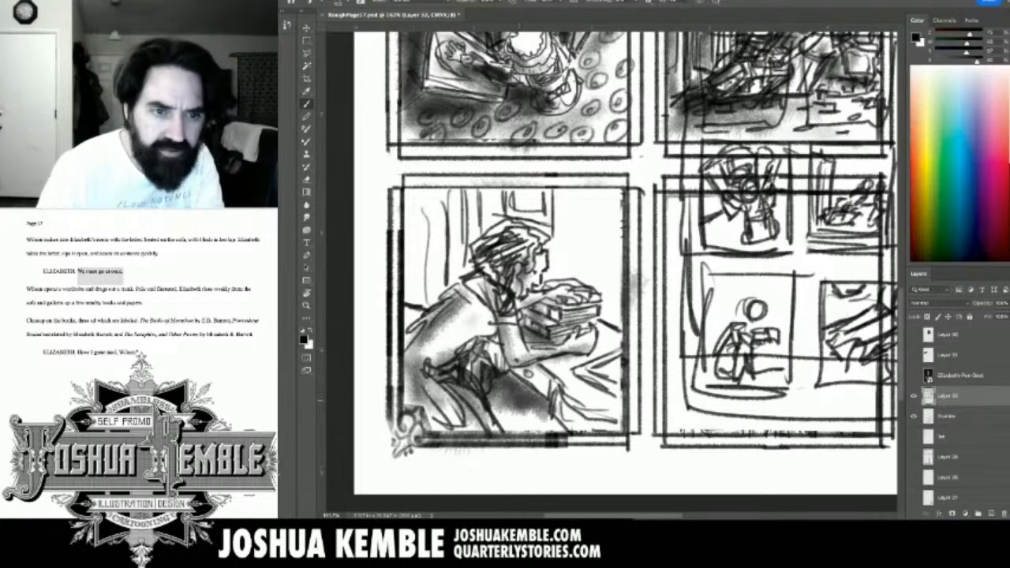
mouse_move(497, 433)
left_mouse_down()
mouse_move(568, 402)
mouse_move(558, 367)
left_mouse_up()
left_click_drag(483, 364, 500, 346)
left_click_drag(527, 196, 500, 229)
left_click_drag(466, 199, 442, 292)
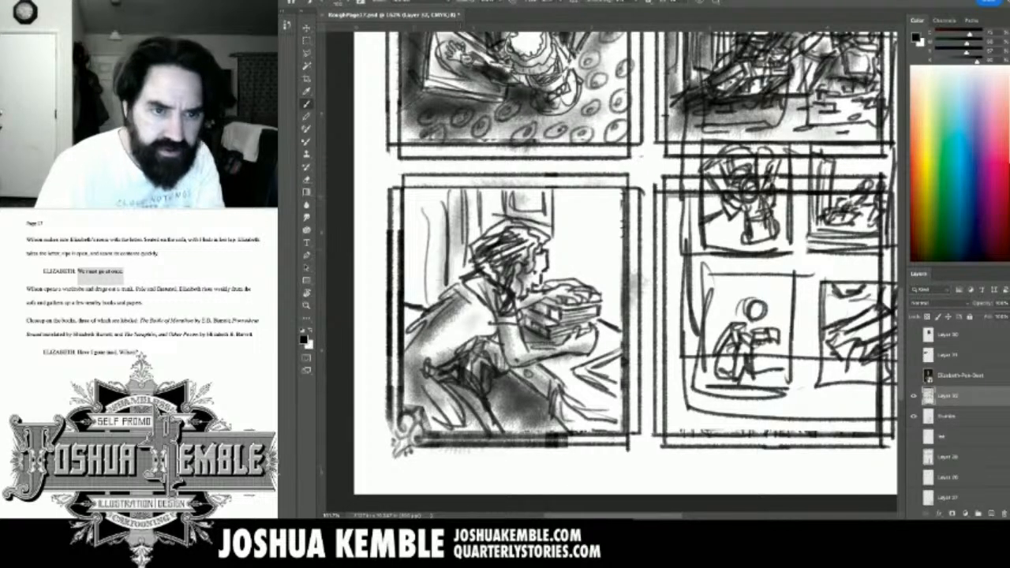
Shade the curtains, background wall, table and dark area beneath the figure in the panel of the woman holding books, and save the document.
left_click_drag(421, 197, 411, 323)
left_click_drag(426, 199, 417, 352)
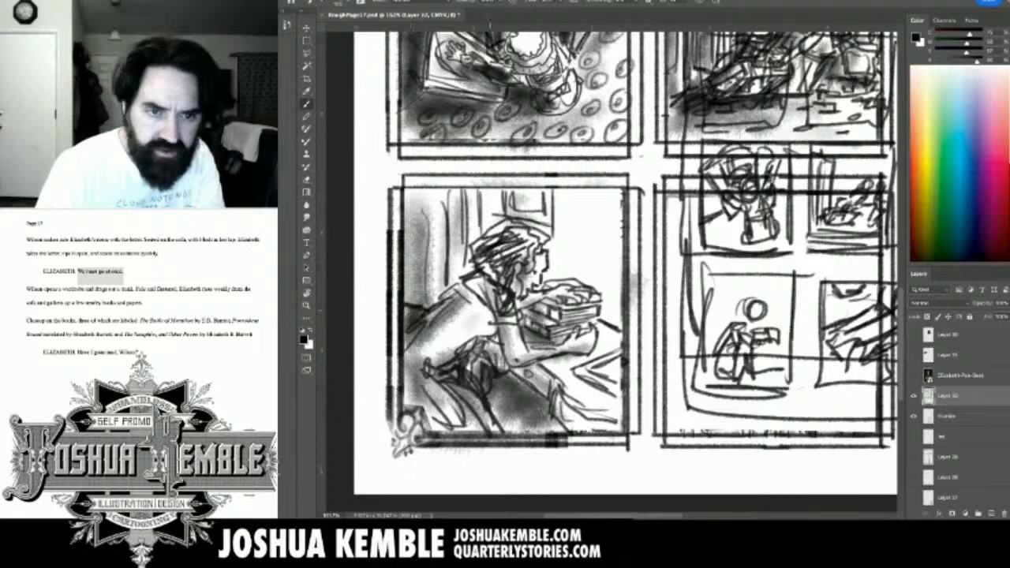
left_click_drag(564, 259, 549, 283)
left_click_drag(570, 220, 571, 277)
left_click_drag(610, 290, 609, 317)
left_click_drag(616, 382, 606, 387)
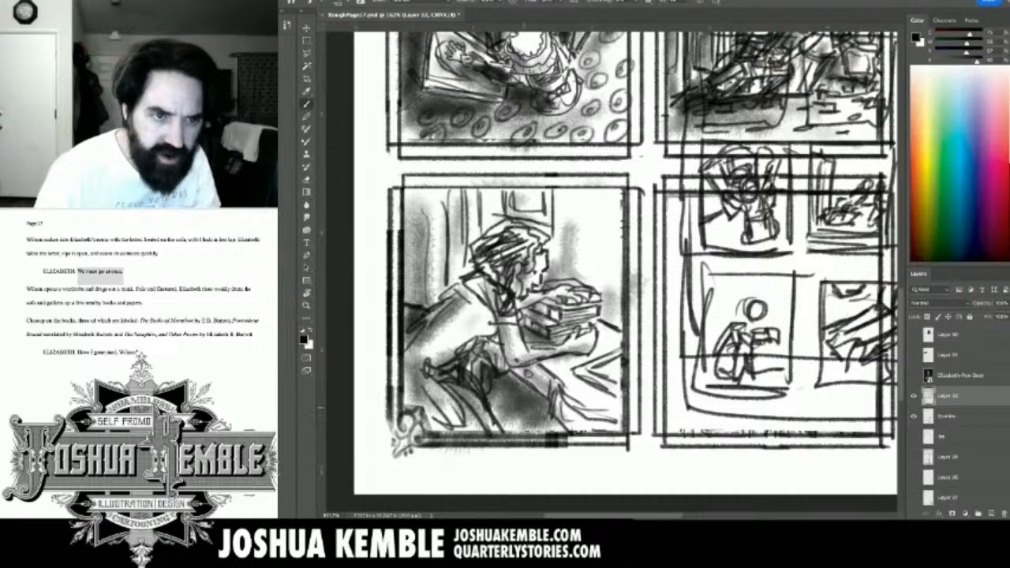
mouse_move(500, 378)
left_mouse_down()
mouse_move(501, 401)
mouse_move(522, 409)
mouse_move(503, 427)
left_mouse_up()
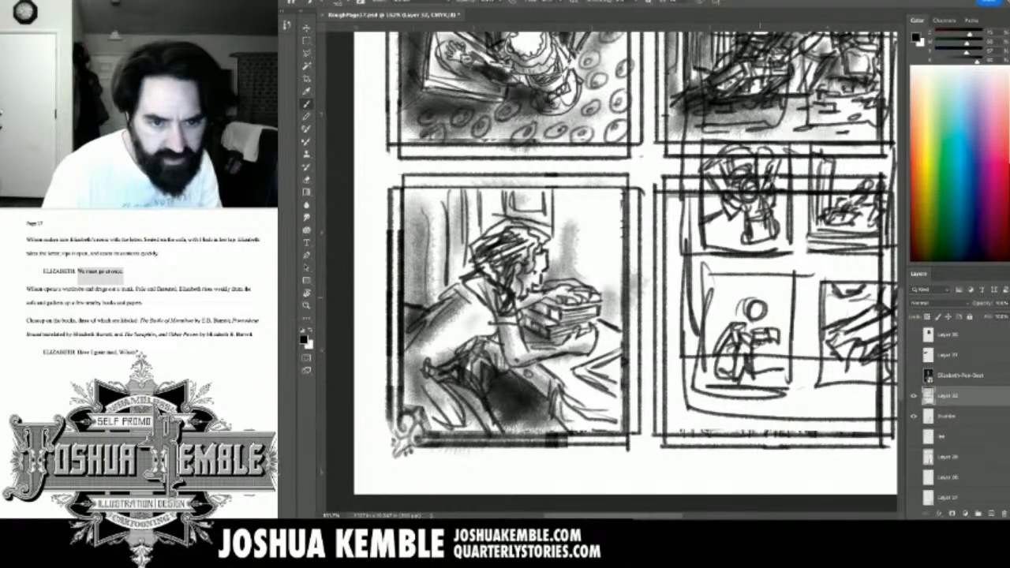
mouse_move(543, 350)
left_mouse_down()
mouse_move(579, 376)
mouse_move(590, 430)
left_mouse_up()
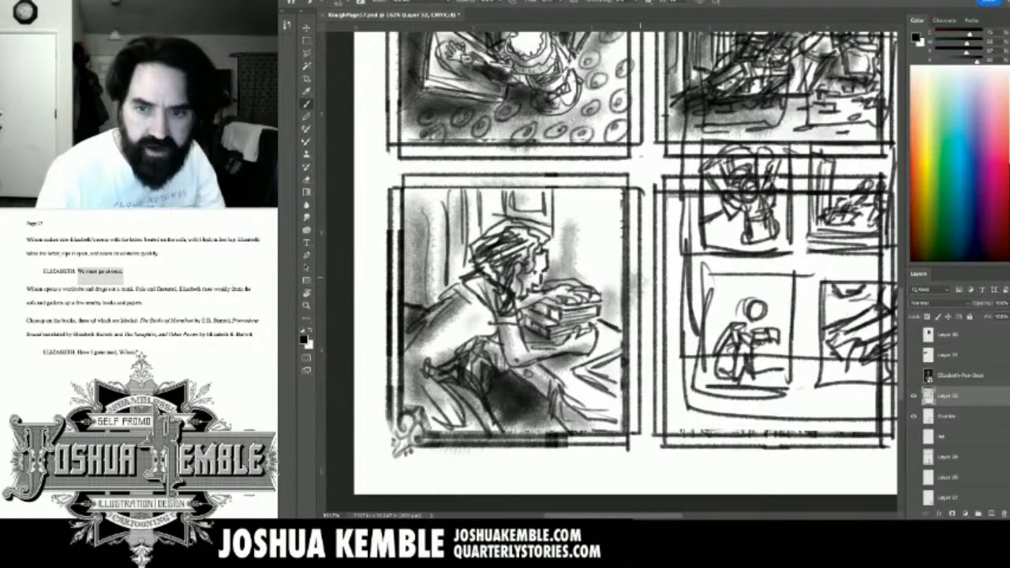
key("super+minus")
key("super+minus")
key("super+s")
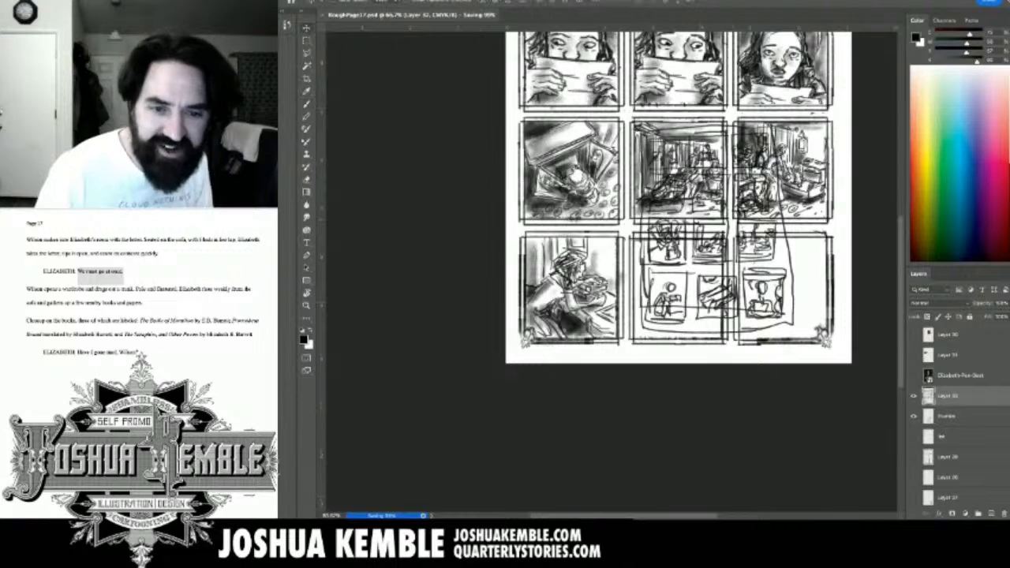
Shift the thumbnail sketches layer sideways to clear the empty middle panel of the last row, and save the document.
left_click(947, 416)
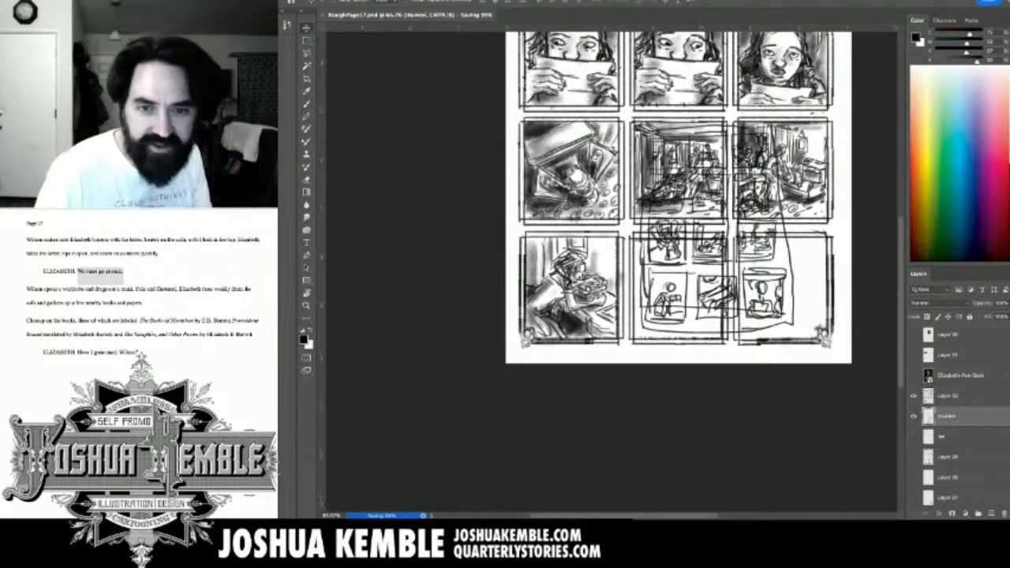
left_click_drag(709, 295, 806, 304)
key("ctrl+s")
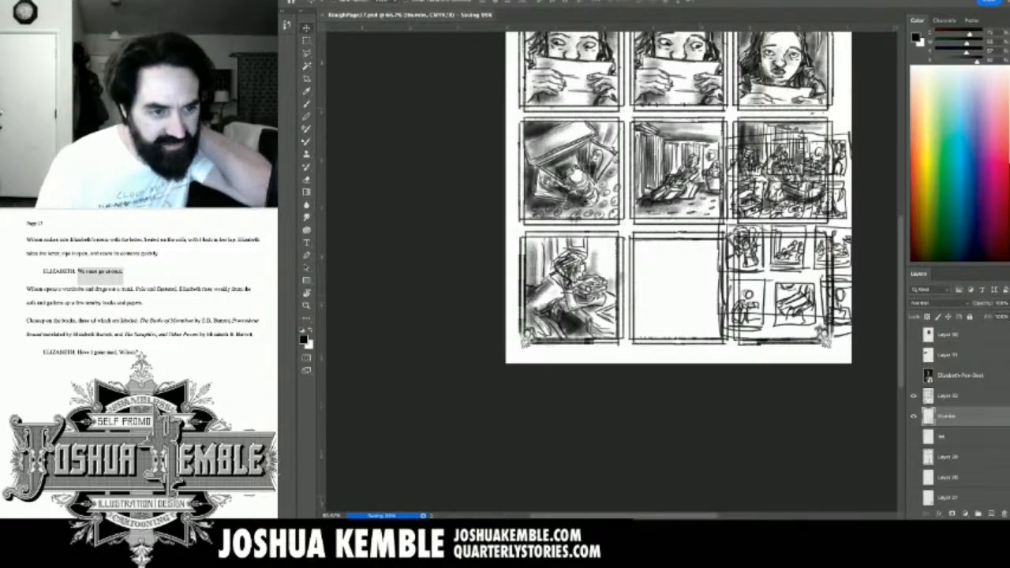
Copy the first book title from the script and run a Google image search for "The Battle of Marathon first edition".
key("super+Tab")
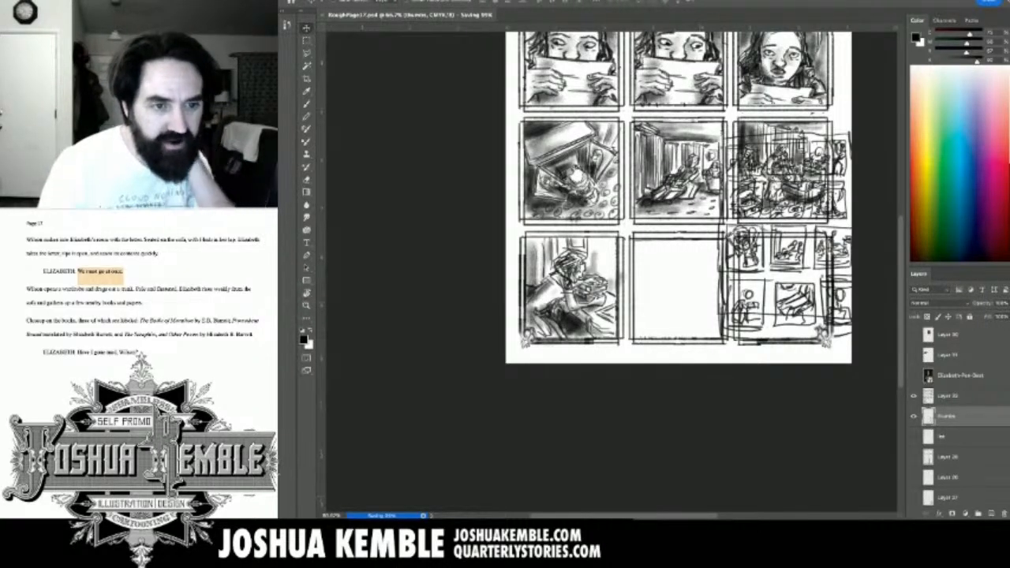
left_click_drag(140, 321, 193, 322)
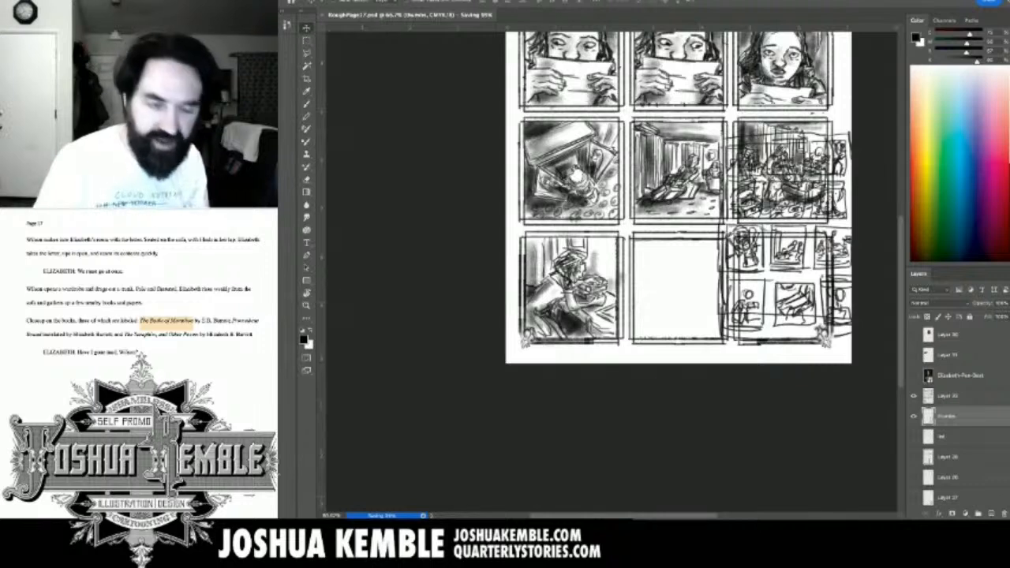
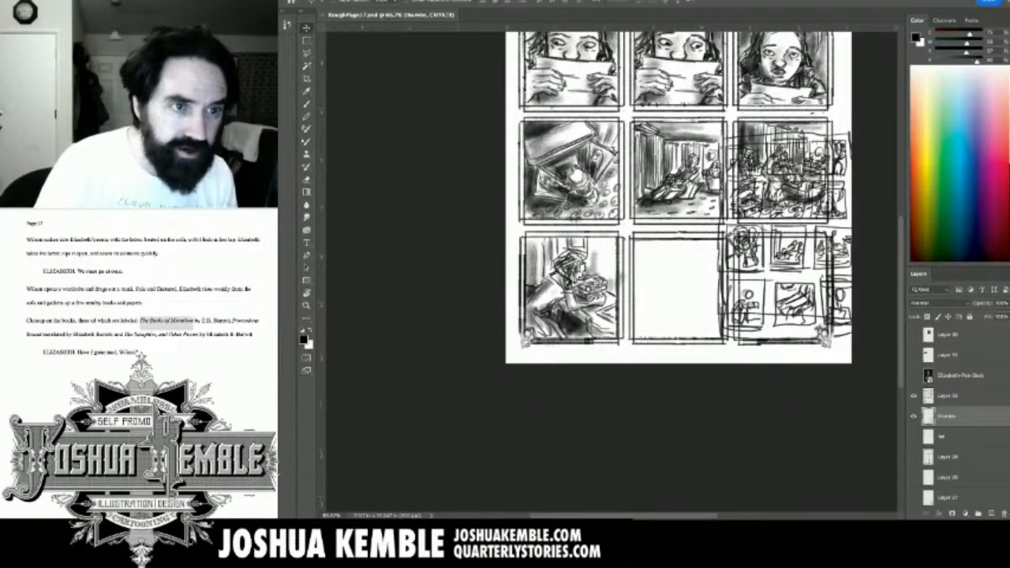
key("super+Tab")
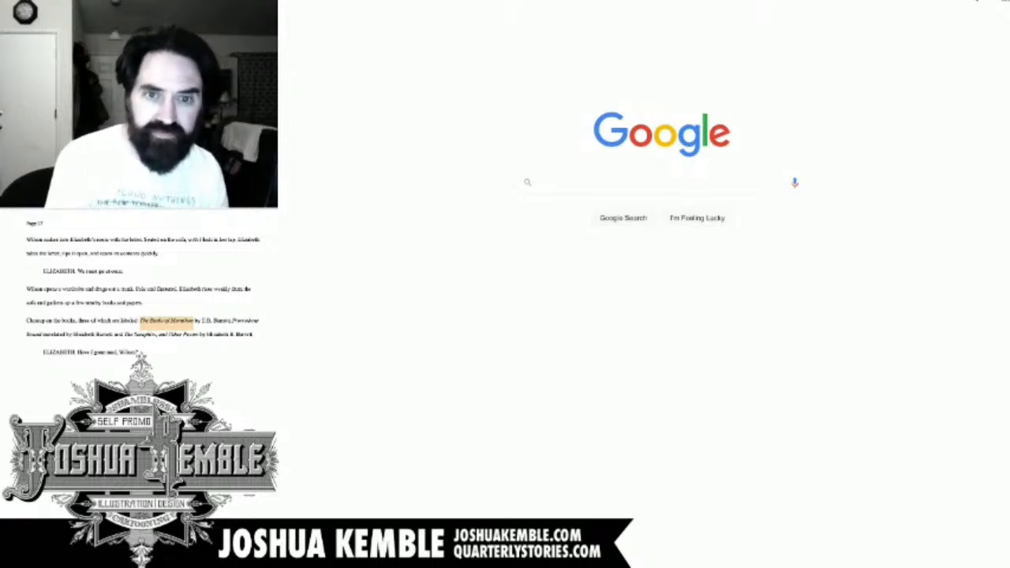
type("The Battle of Marathon")
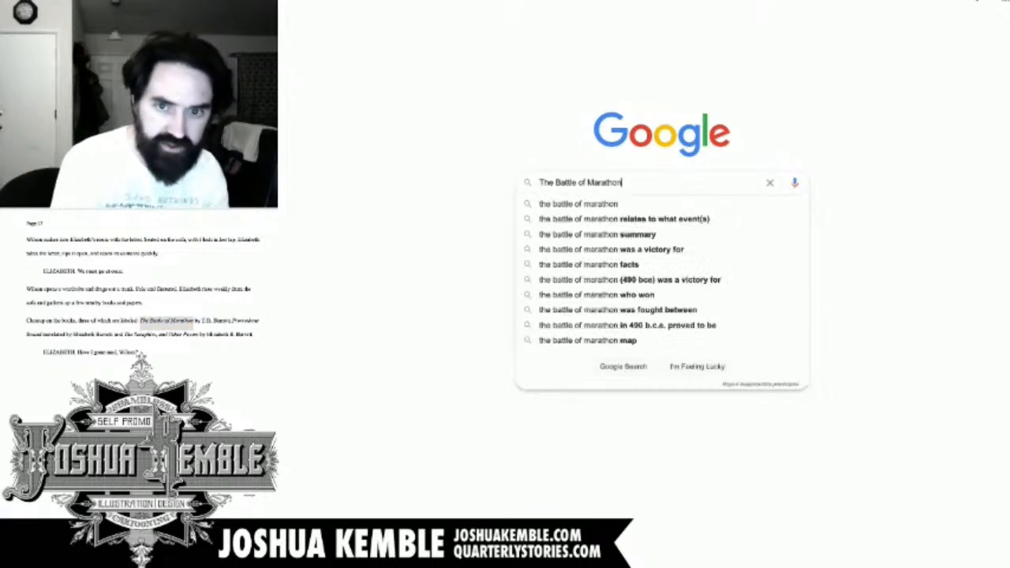
type("first")
type(" e")
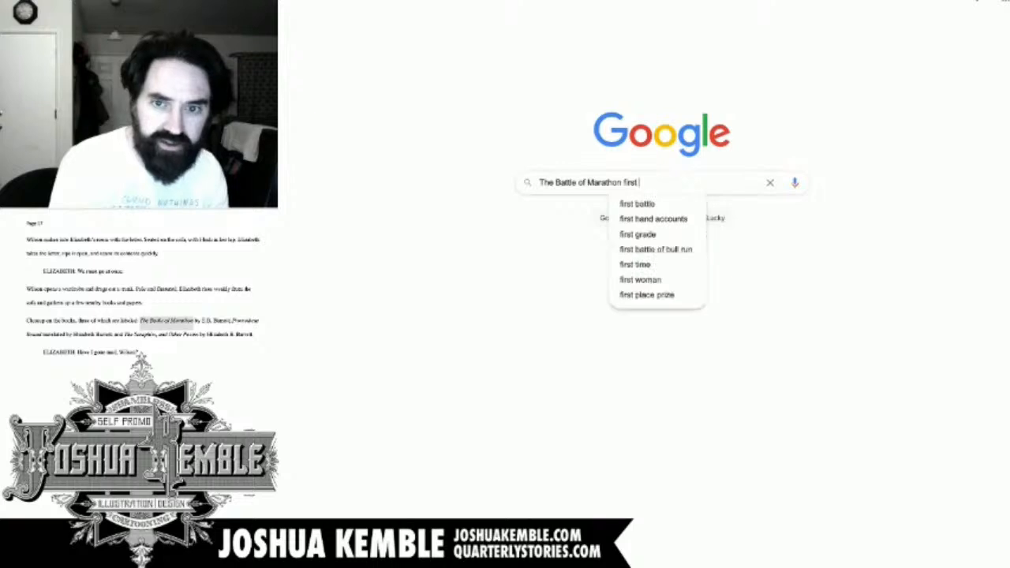
type("dition")
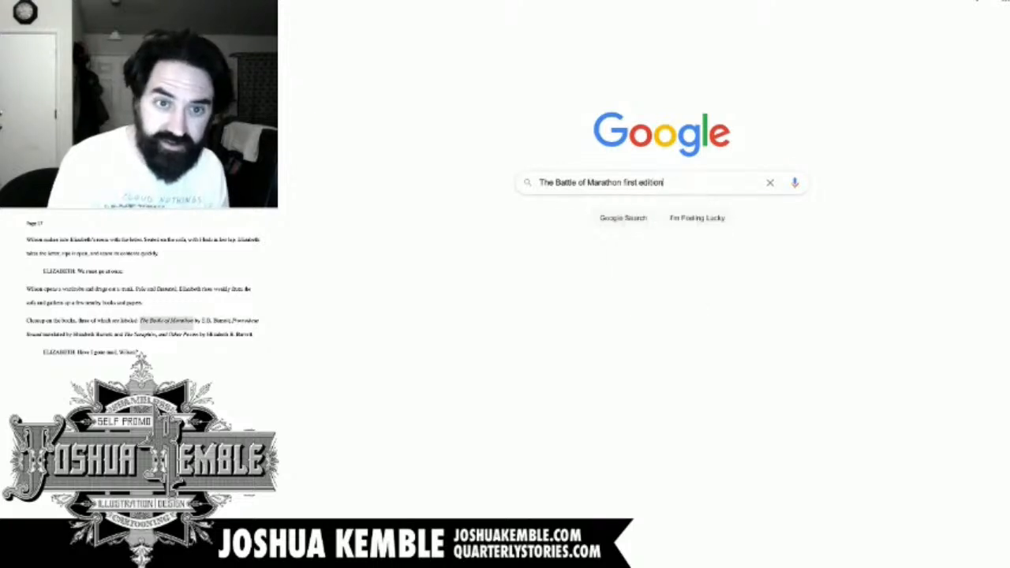
key("Return")
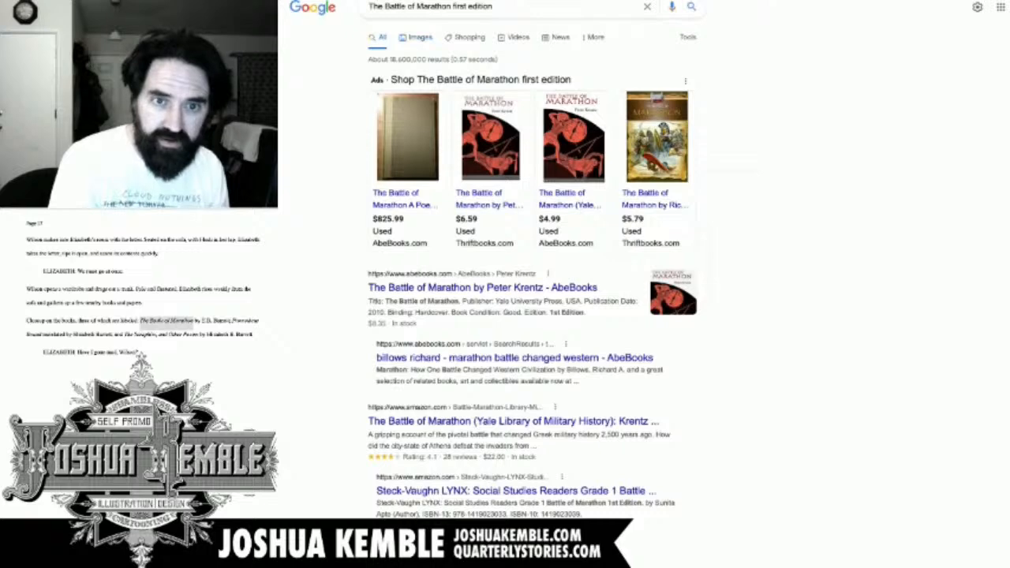
left_click(420, 37)
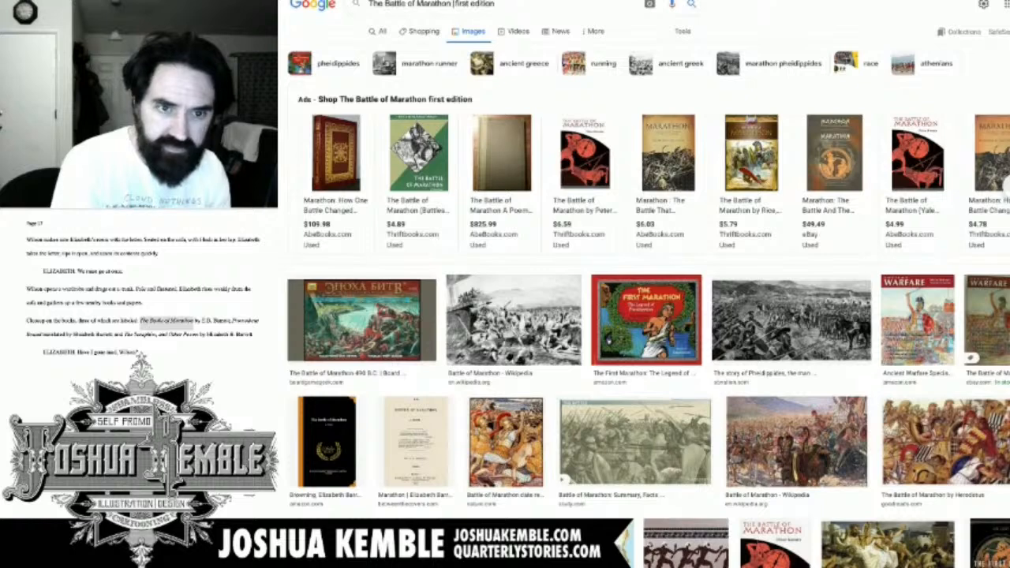
Narrow the image search to "The Battle of Marathon eb barrett first edition".
type("eb ba")
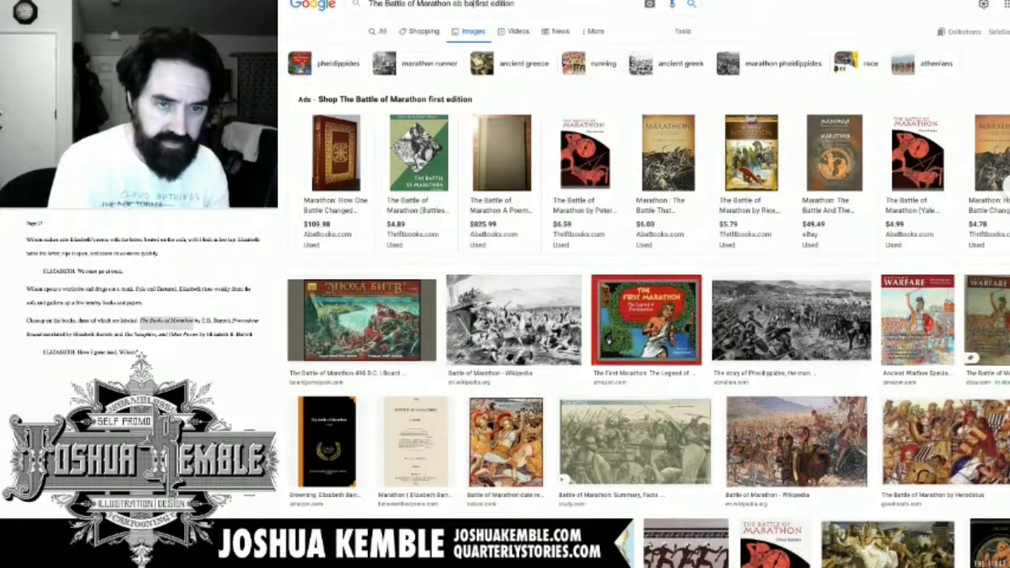
type("r rett")
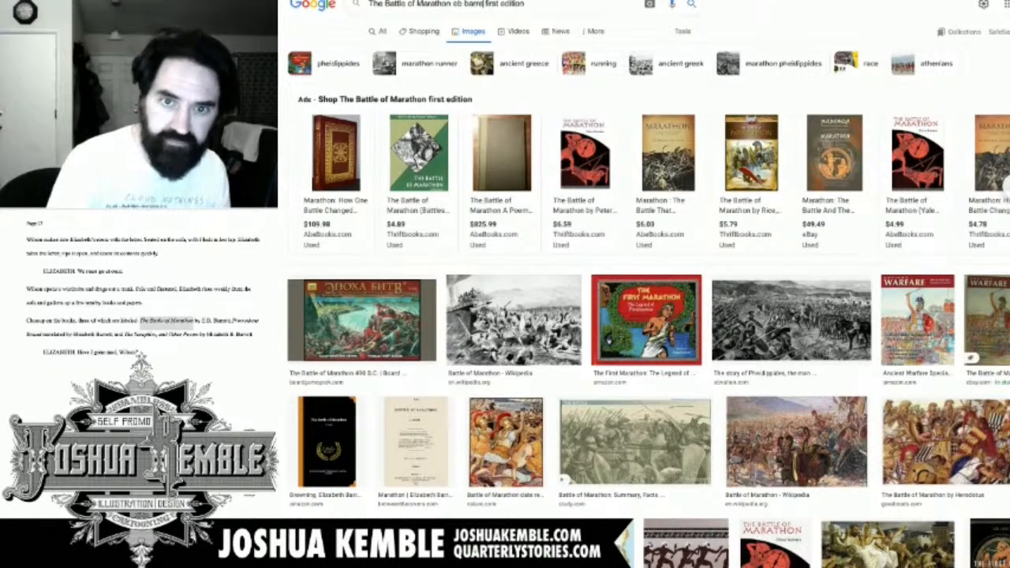
key("Return")
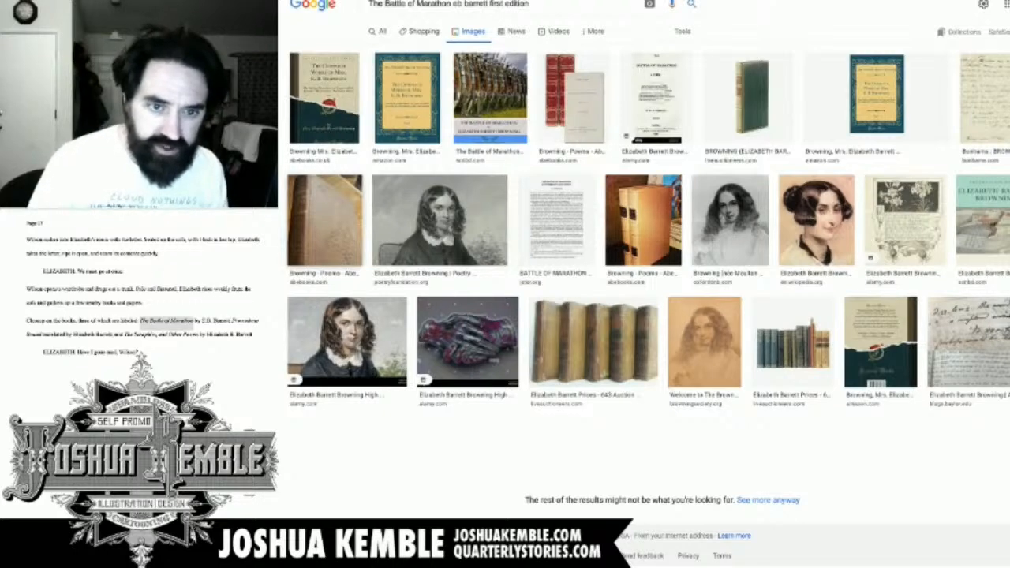
Preview the antique Browning book images, including the brown Poems cover, the green An Essay on Mind and the red Poems volumes.
left_click(370, 4)
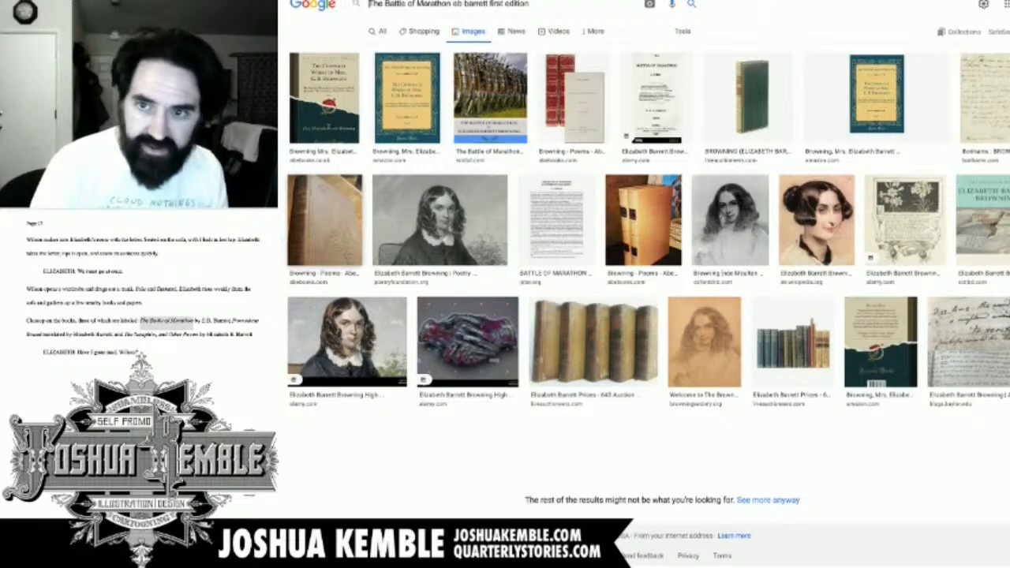
left_click(325, 221)
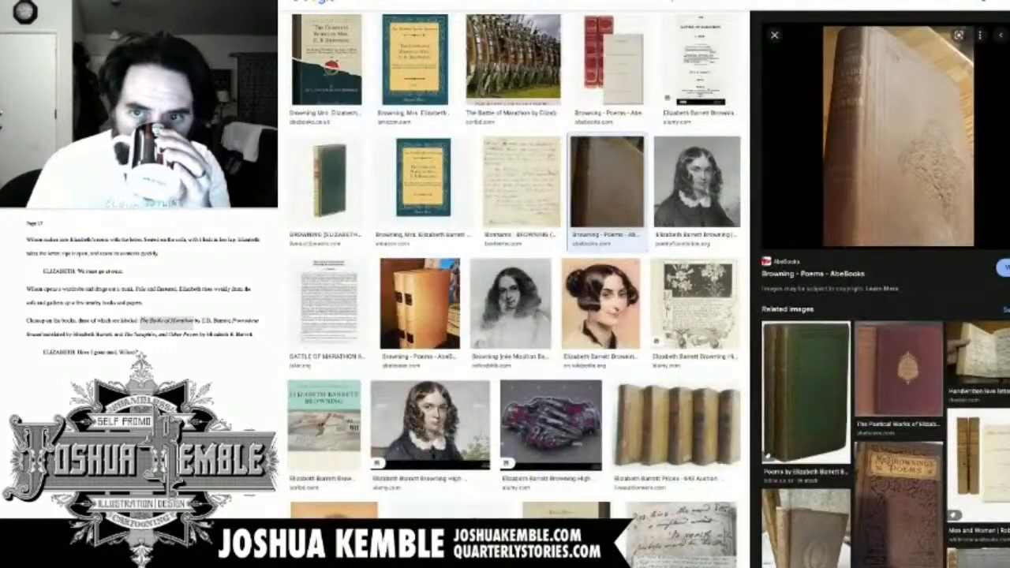
left_click_drag(897, 136, 868, 150)
key("Escape")
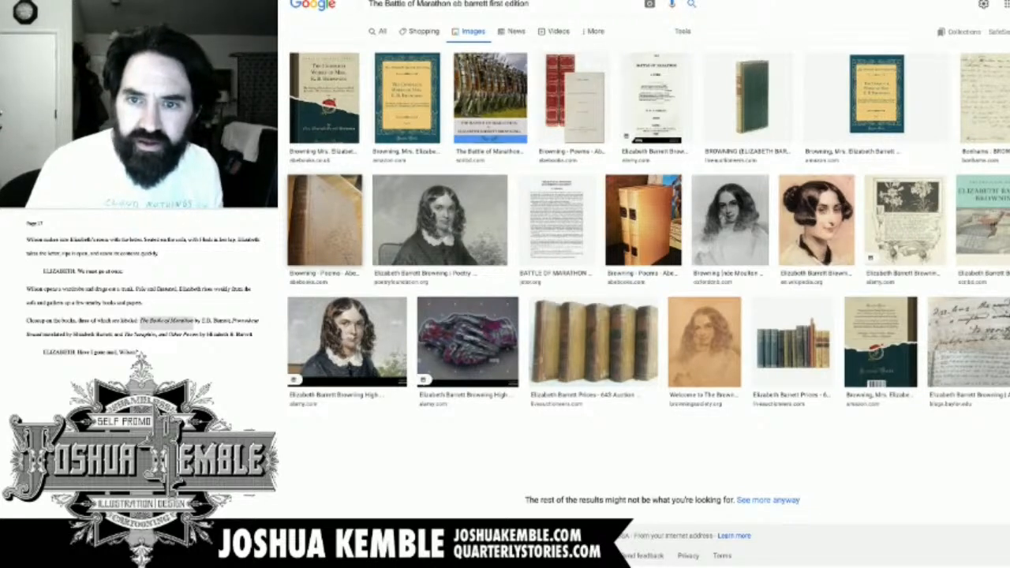
left_click(752, 99)
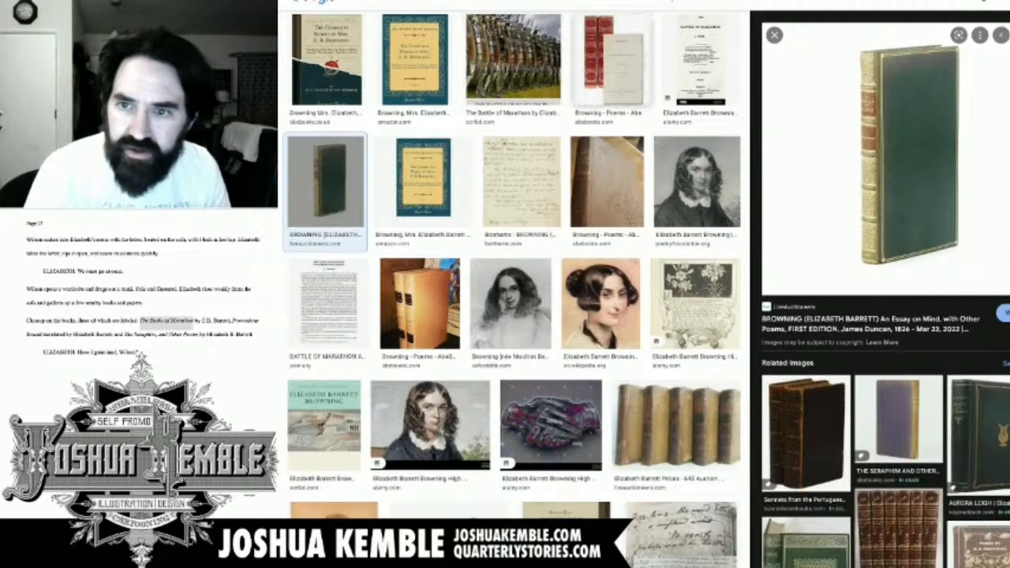
left_click(613, 63)
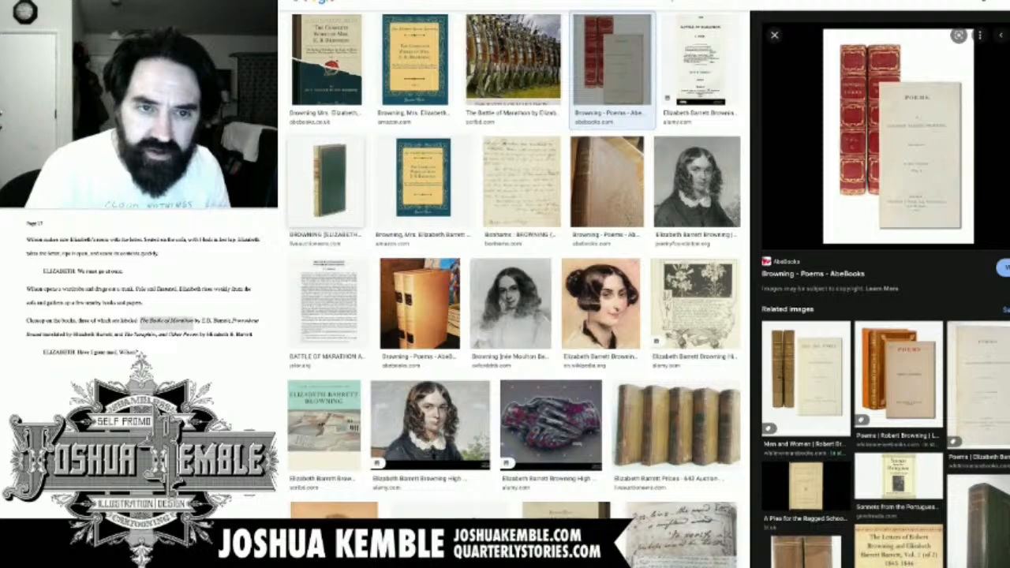
left_click(325, 181)
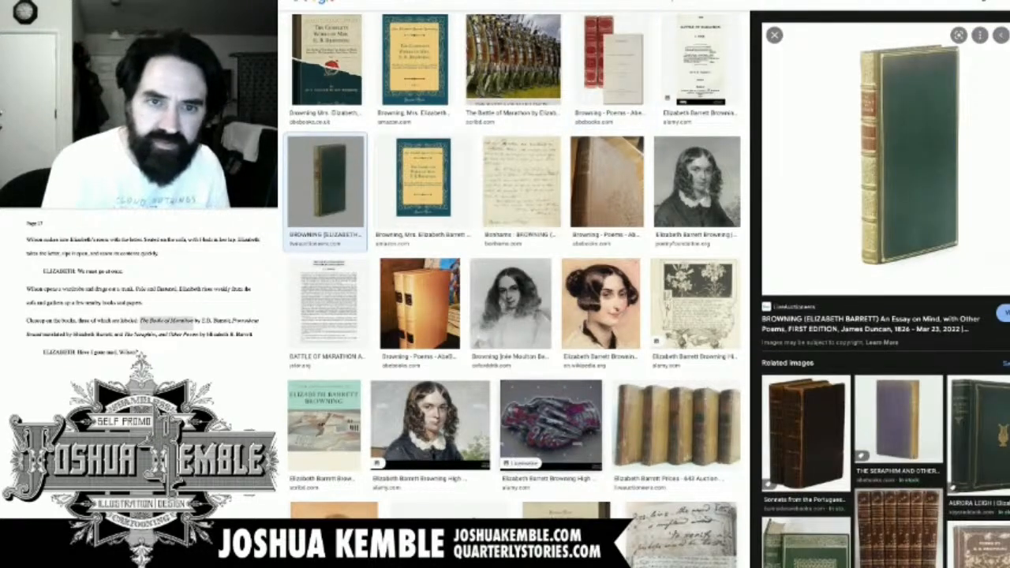
scroll(513, 292, "up", 1)
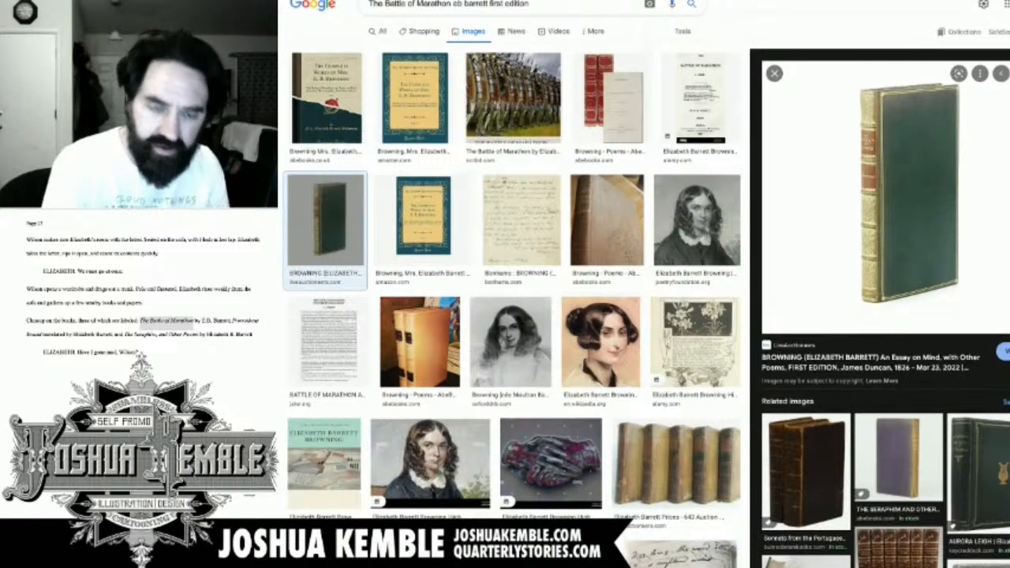
Rerun the image search without the words "first edition".
left_click_drag(530, 5, 490, 5)
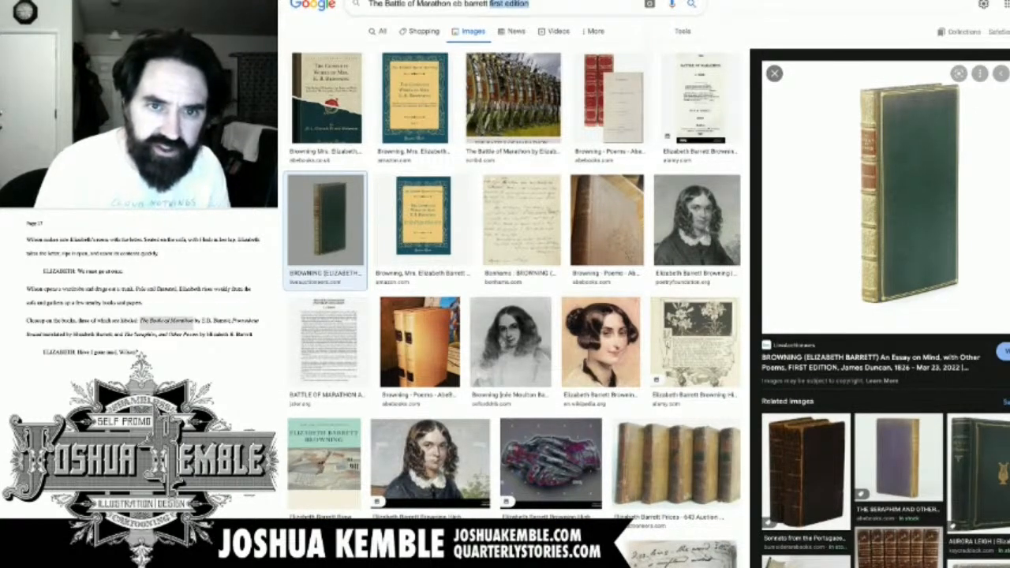
key("BackSpace")
key("Return")
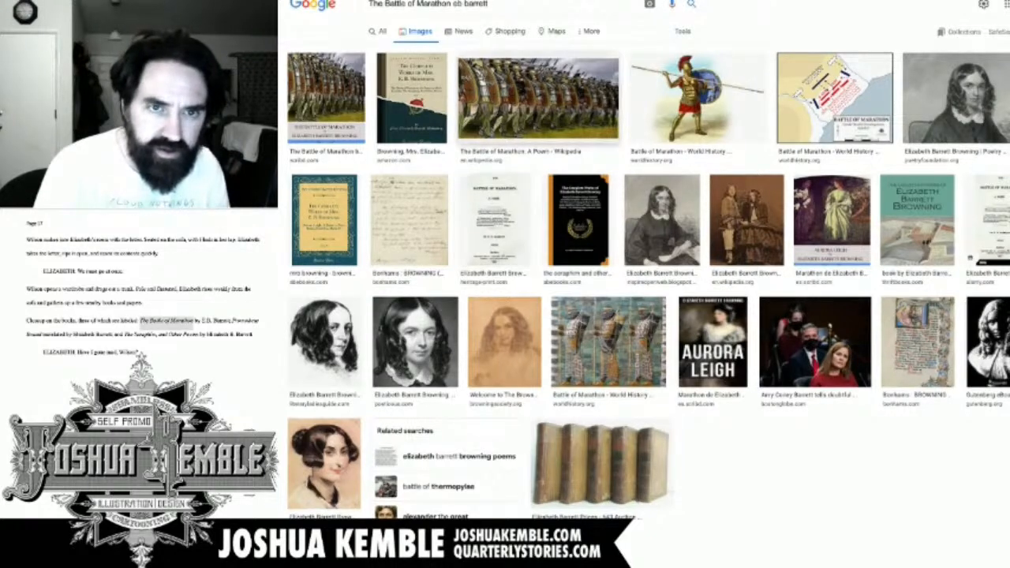
Search images again with "first edition" restored, and preview the green An Essay on Mind and the red Poems volumes.
left_click(491, 4)
type("first edition")
key("Return")
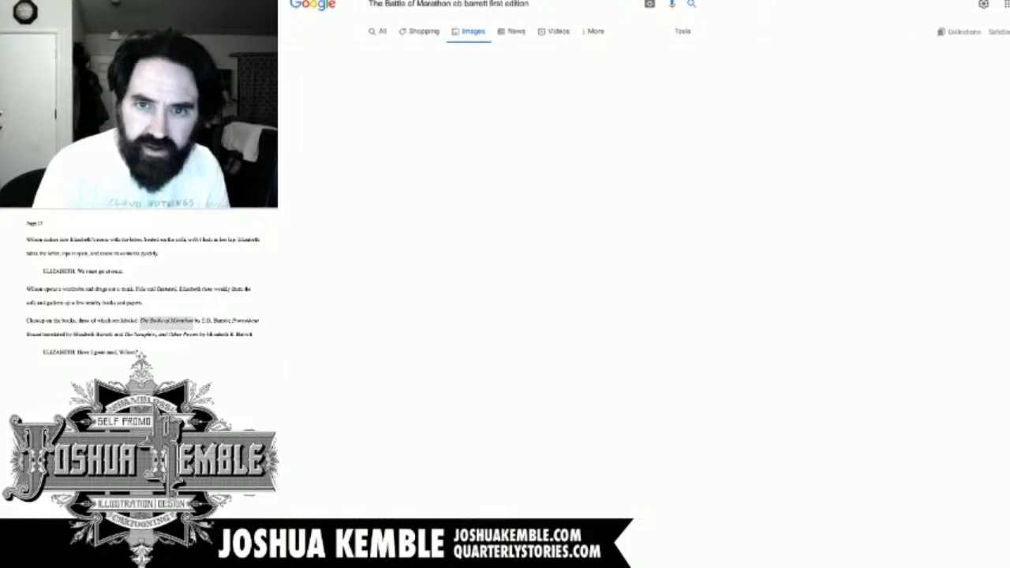
left_click(327, 219)
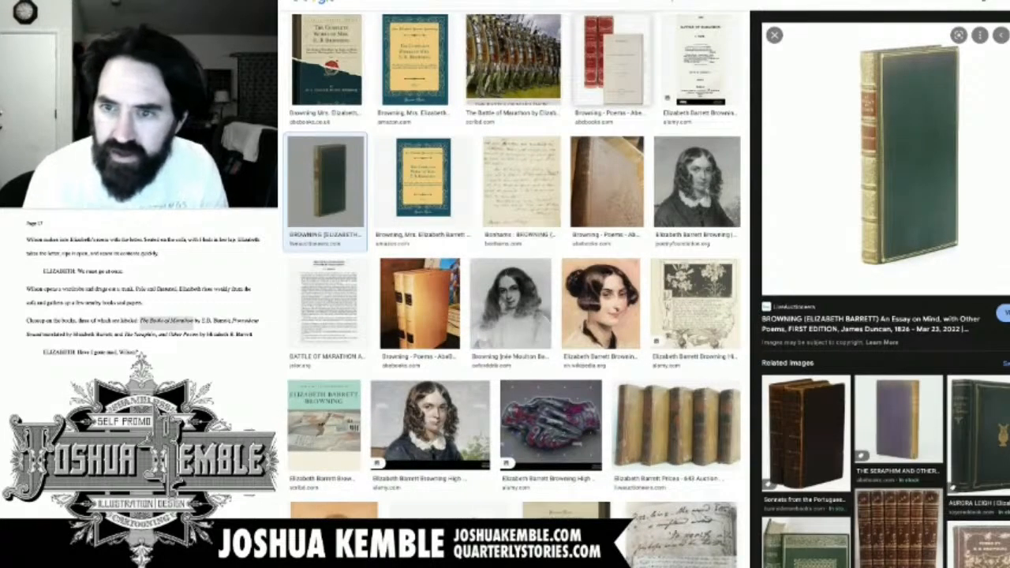
left_click(612, 62)
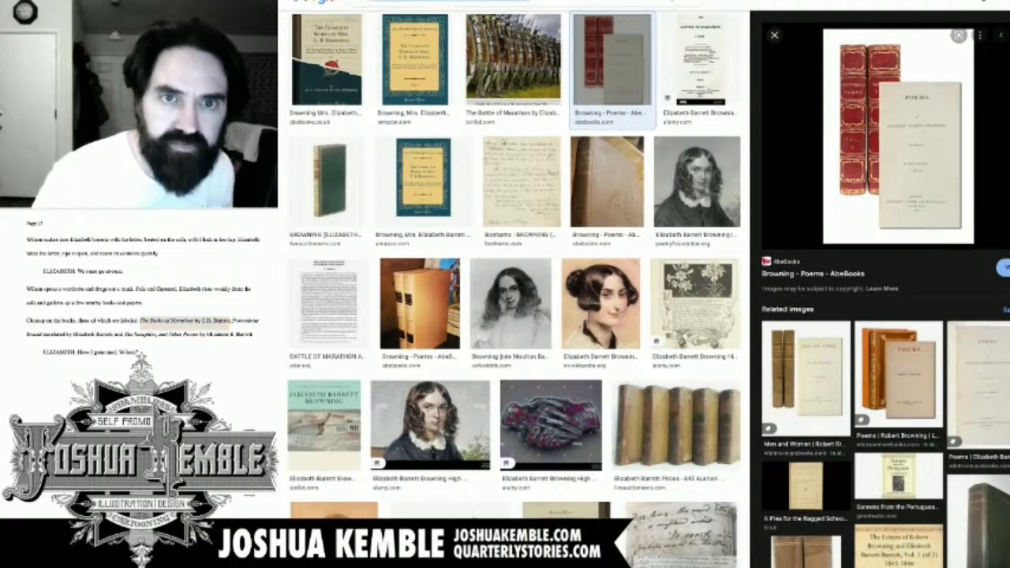
Search images for "The Battle of Marathon by E.B. Barrett" and preview the poem's title page and the row of old brown volumes.
key("alt+Left")
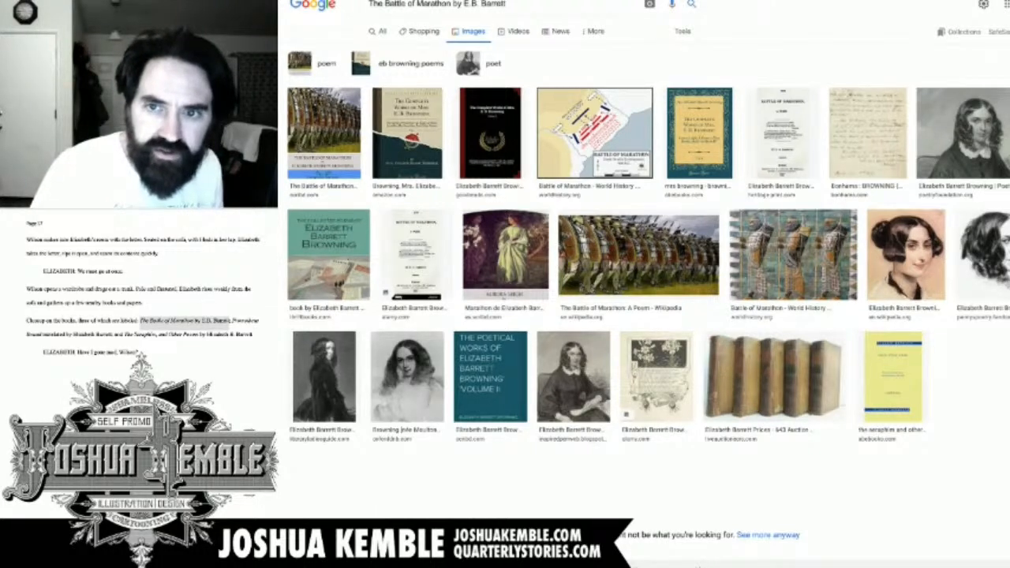
left_click_drag(867, 133, 369, 4)
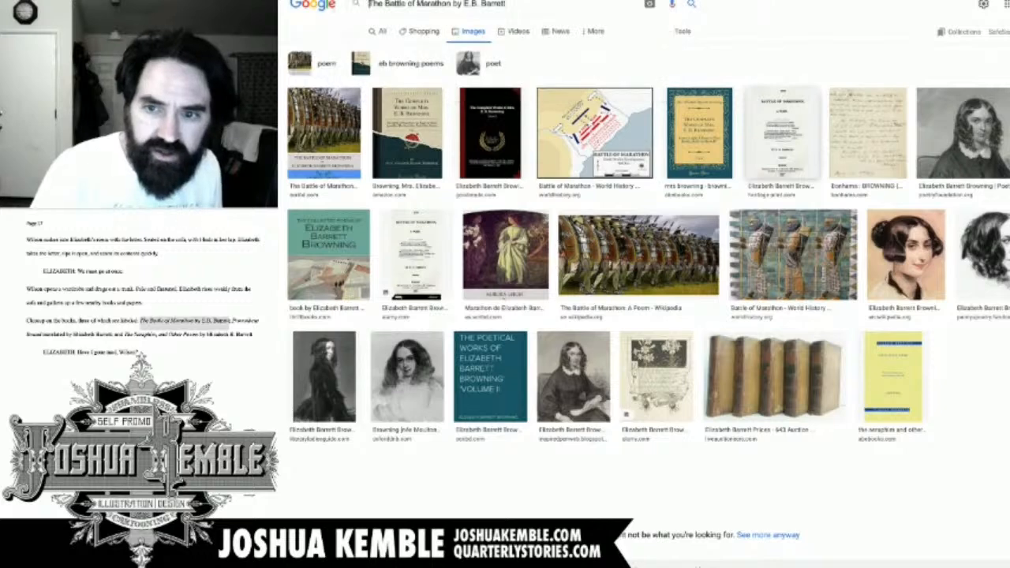
left_click(782, 134)
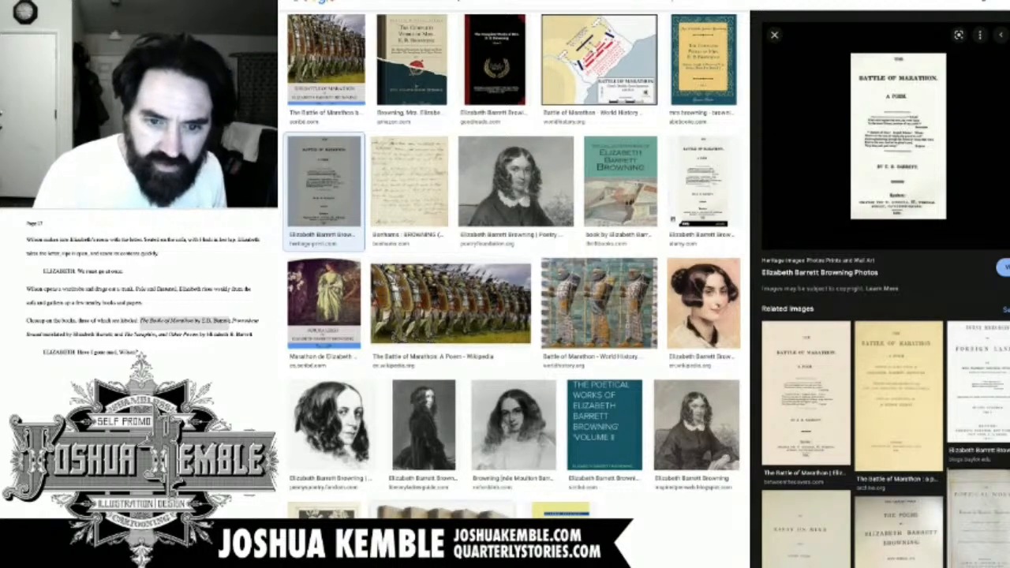
left_click_drag(897, 136, 505, 136)
left_click(443, 510)
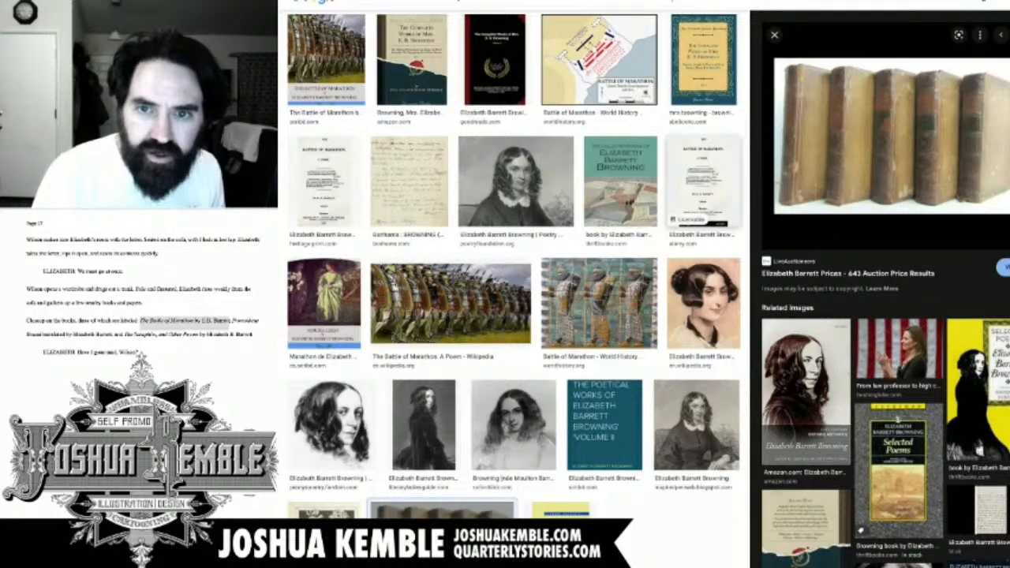
Search images for "The Battle of Marathon book by E.B. Barrett" and preview the light brown Poems cover and the Aurora Leigh binding.
left_click(702, 181)
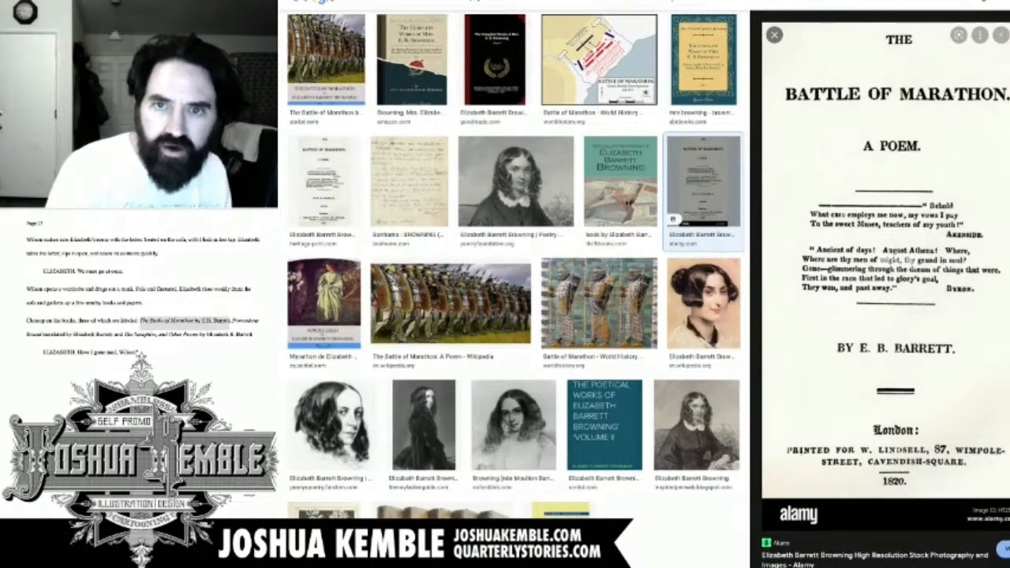
key("alt+Left")
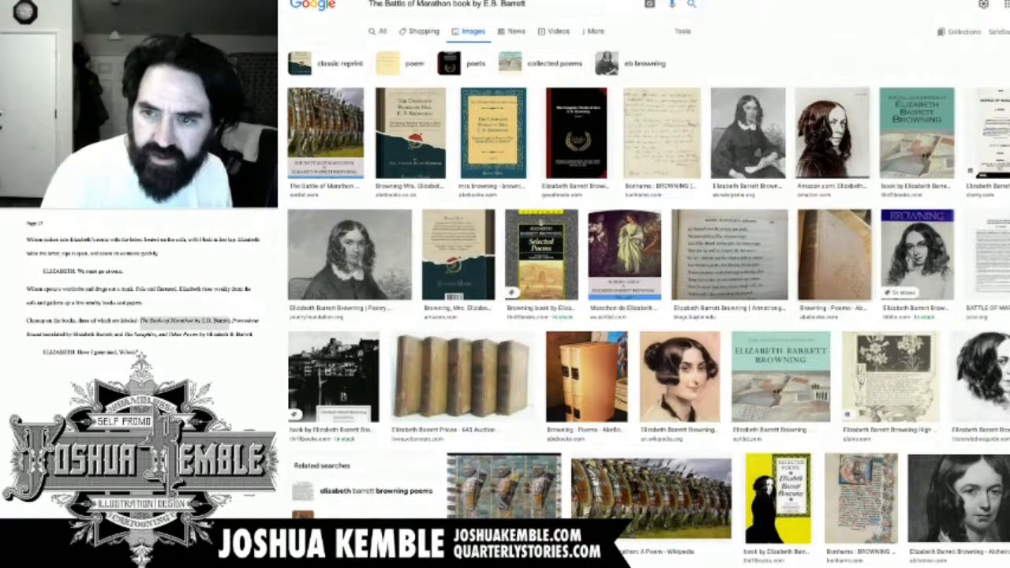
left_click(833, 254)
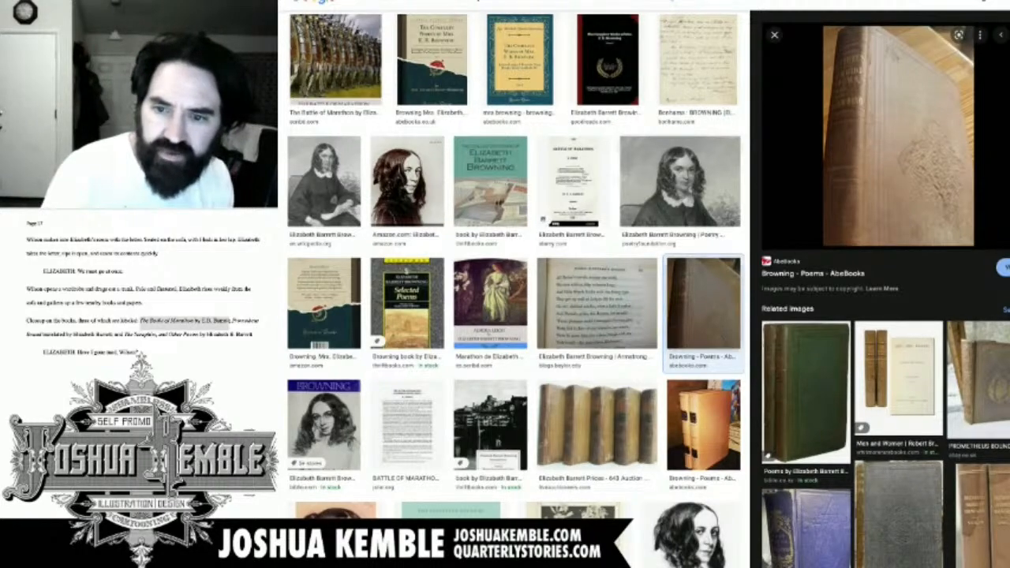
left_click(700, 304)
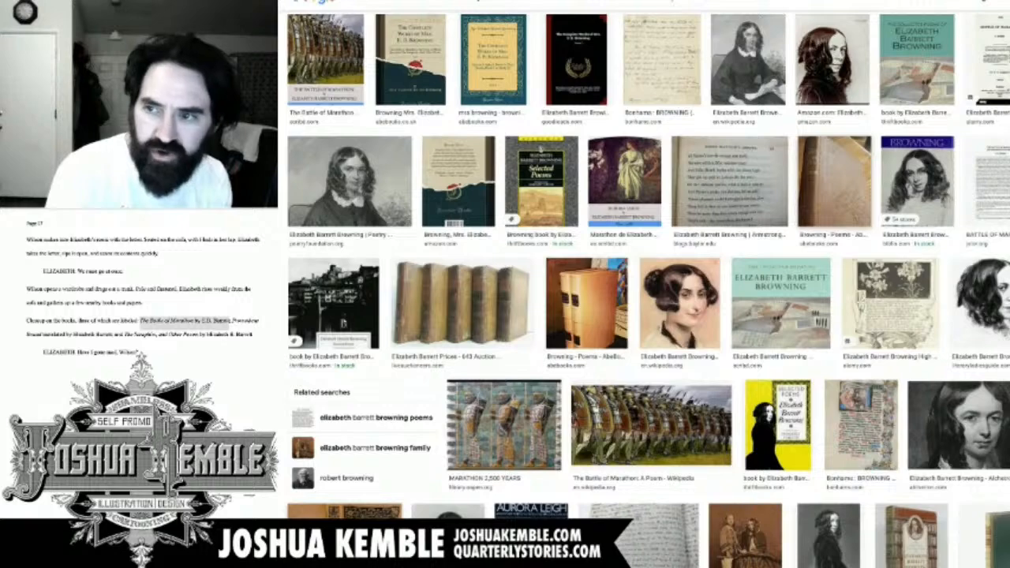
left_click(343, 511)
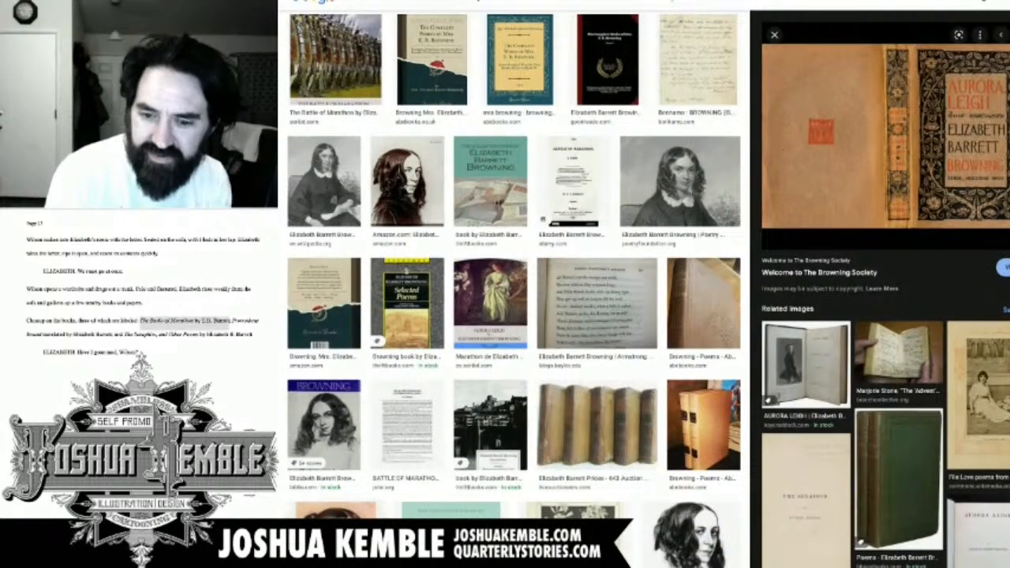
Look further through the book results and preview the green first edition of An Essay on Mind.
scroll(513, 288, "down", 2)
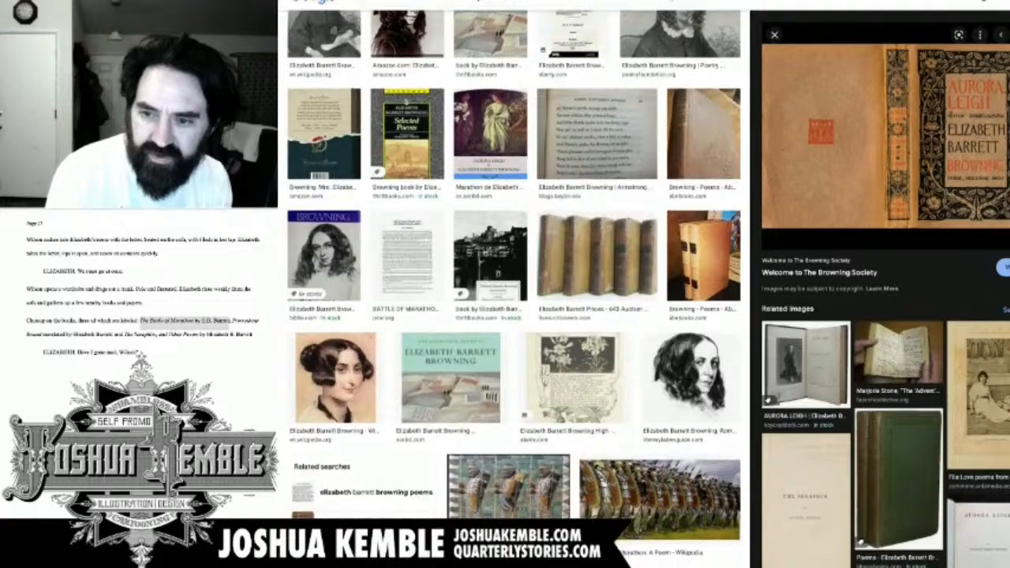
scroll(512, 288, "down", 3)
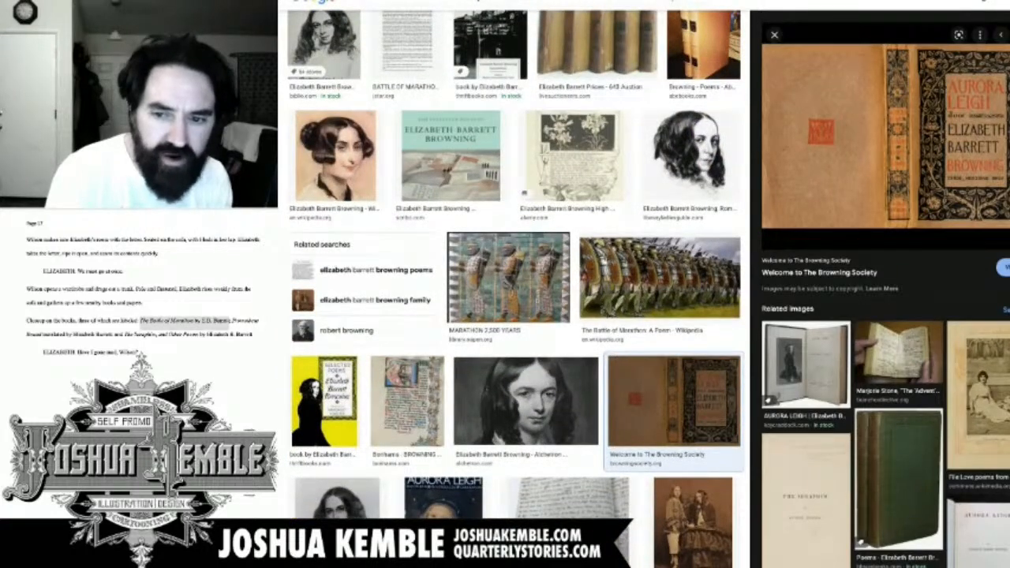
scroll(513, 288, "down", 4)
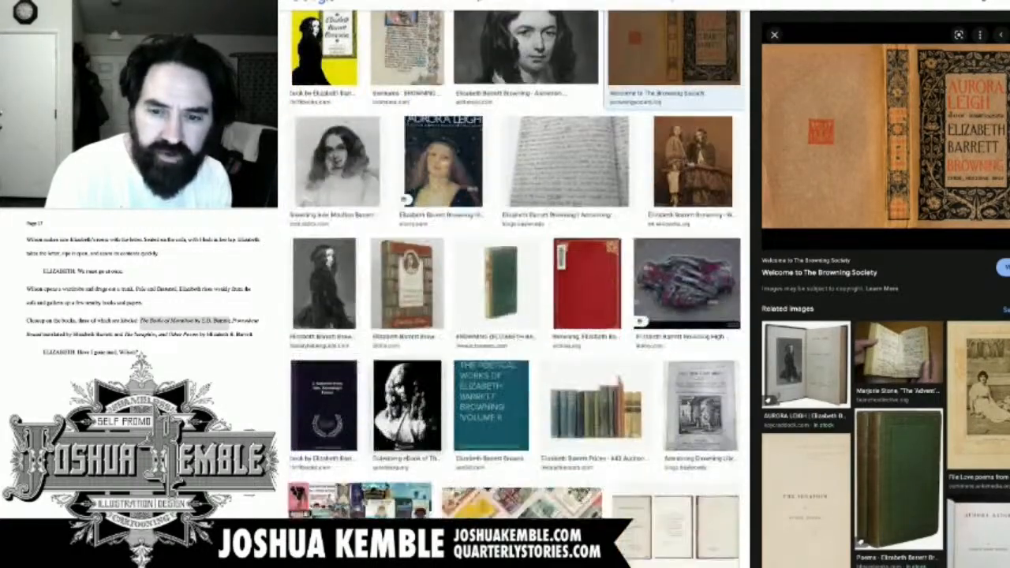
scroll(513, 288, "down", 1)
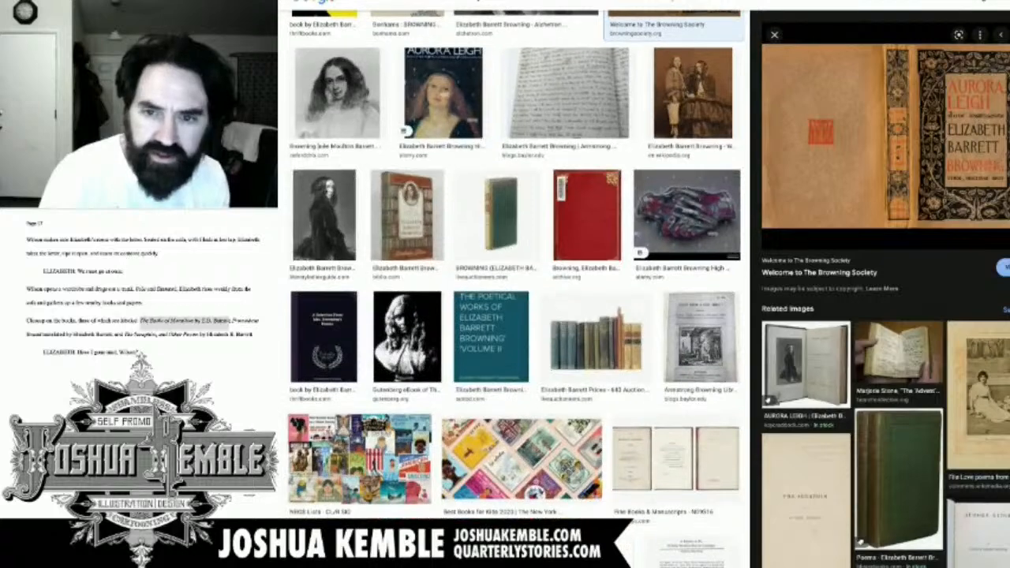
left_click_drag(499, 217, 507, 224)
left_click(498, 216)
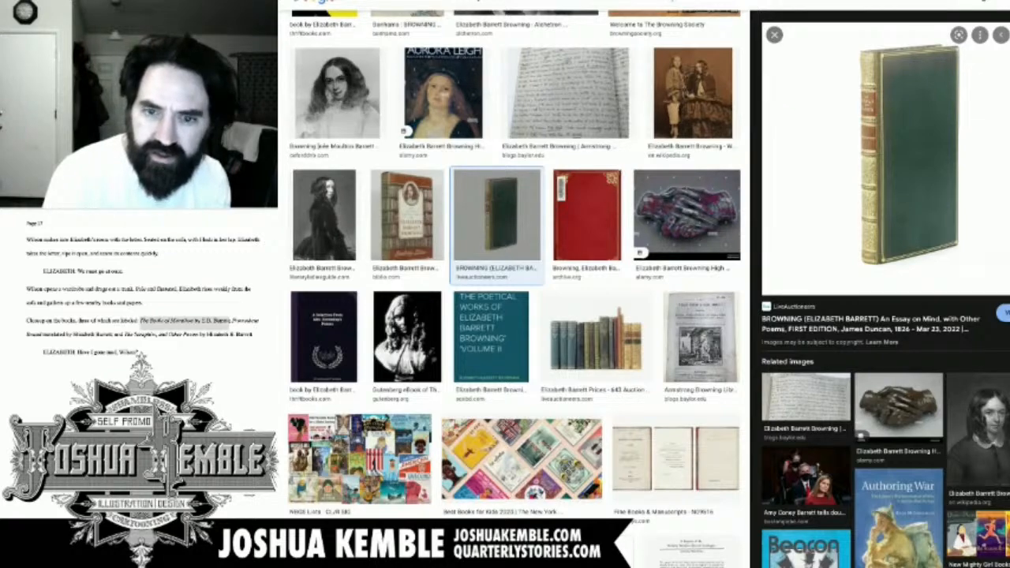
Copy the images of the green An Essay on Mind book and The Battle of Marathon title page as references.
scroll(513, 292, "up", 15)
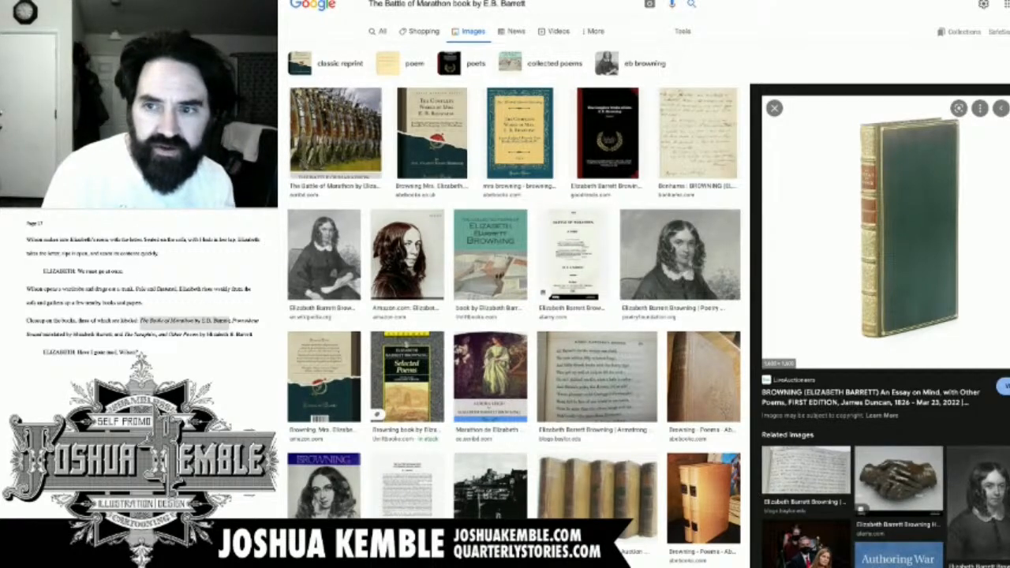
left_click_drag(908, 229, 867, 252)
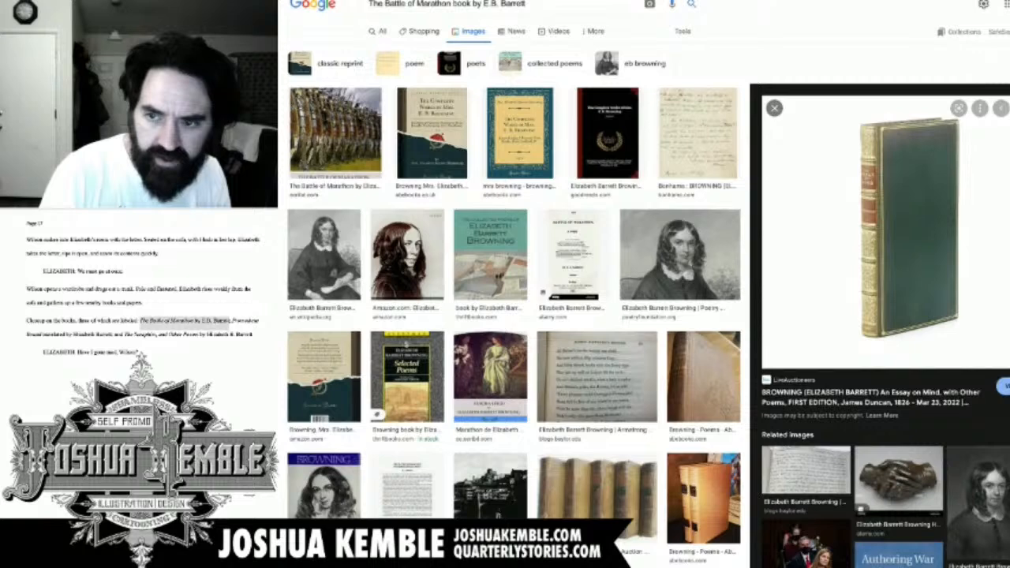
left_click(572, 254)
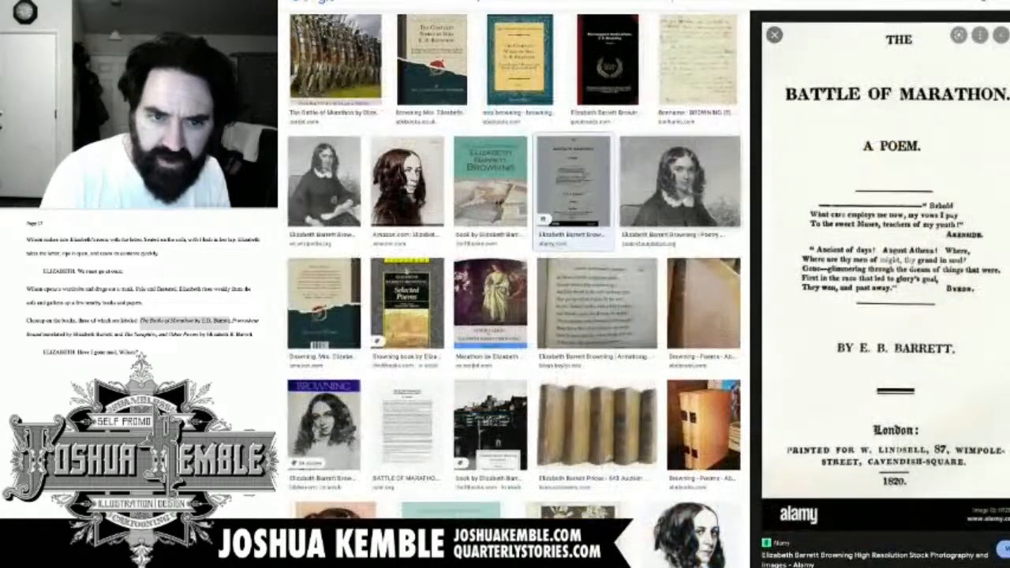
left_click_drag(883, 260, 851, 272)
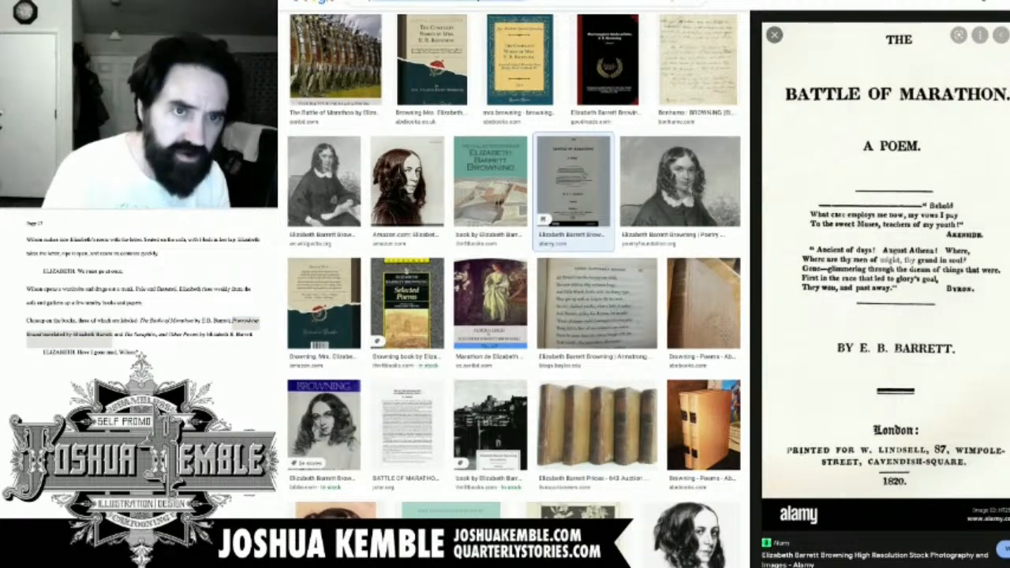
Search images for "Prometheus Bound translated by Elizabeth Barrett" and refine the search with "1st edition".
key("Return")
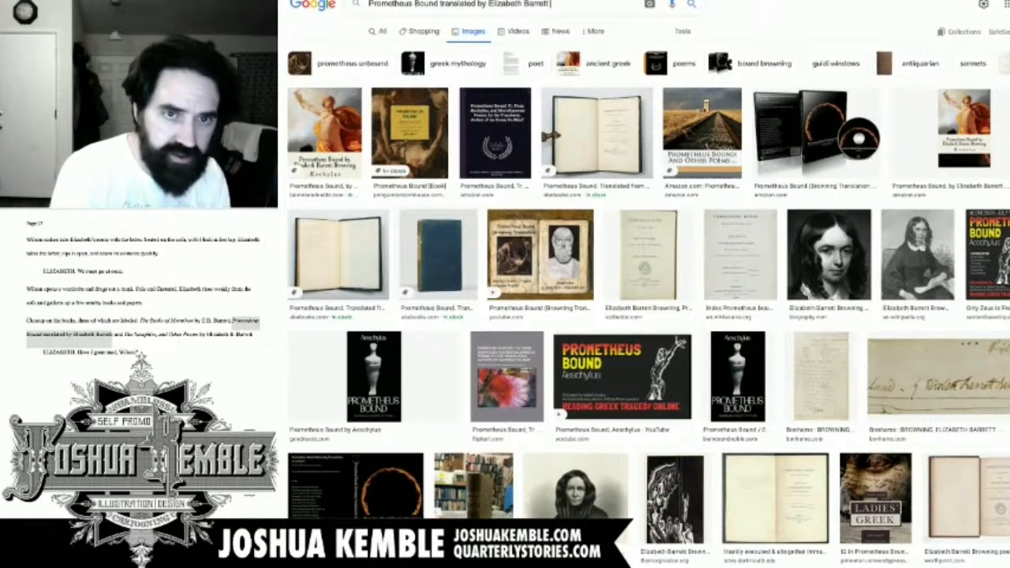
type("1st edi")
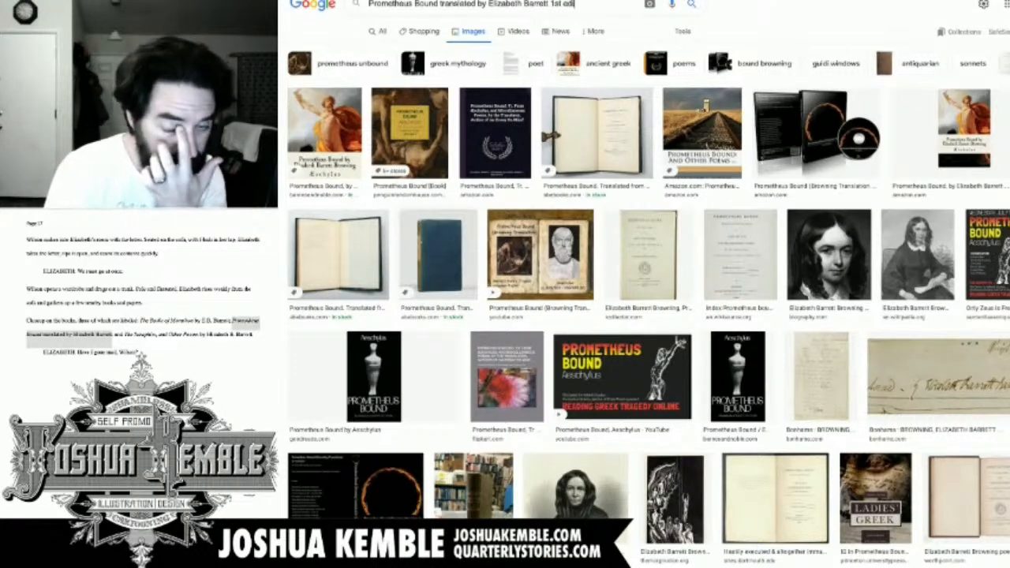
type("tion")
key("Return")
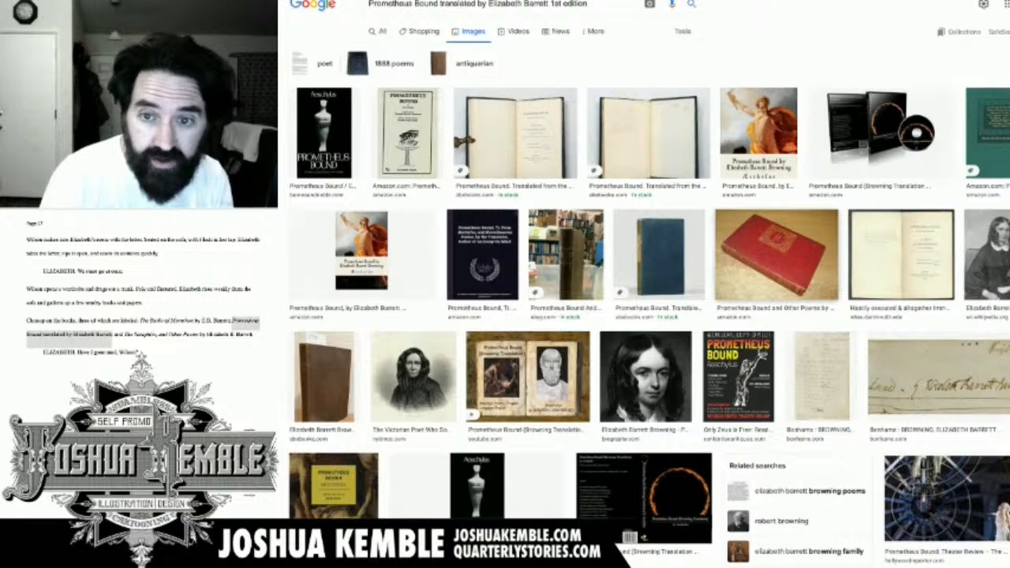
Preview the red Prometheus Bound volume, and copy the image of the open Prometheus Bound title page as a reference.
left_click(776, 254)
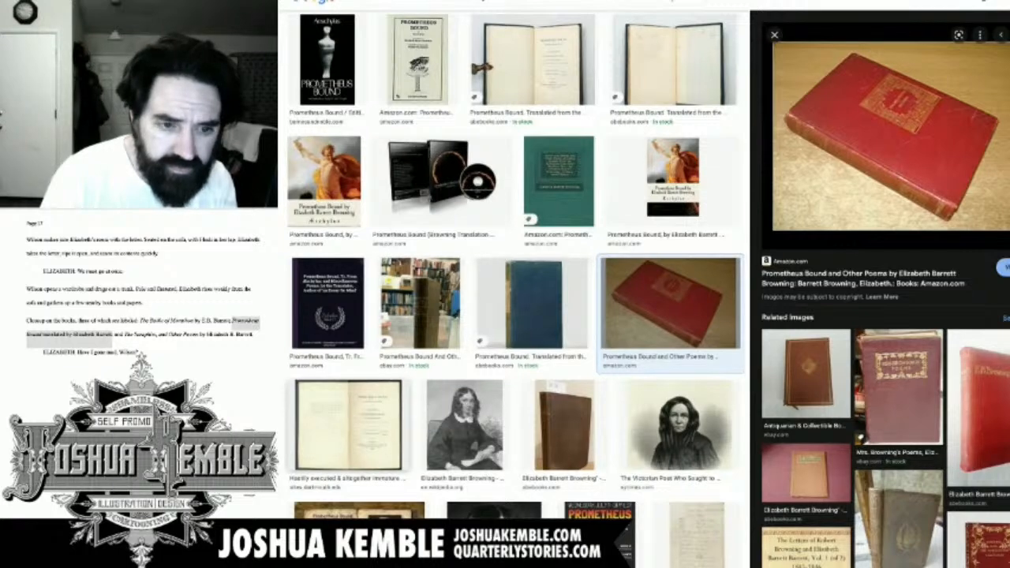
left_click(349, 426)
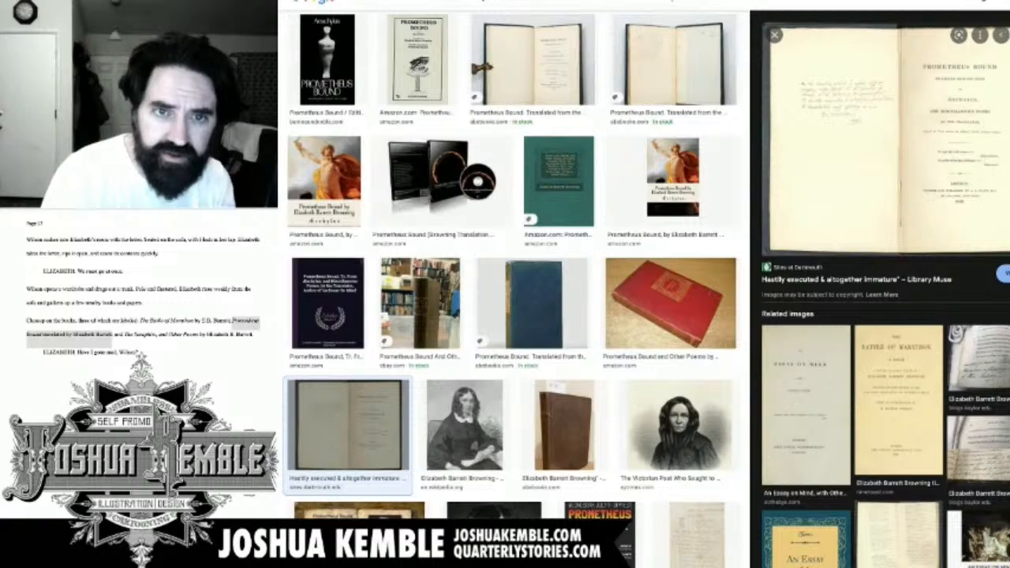
left_click_drag(880, 142, 848, 154)
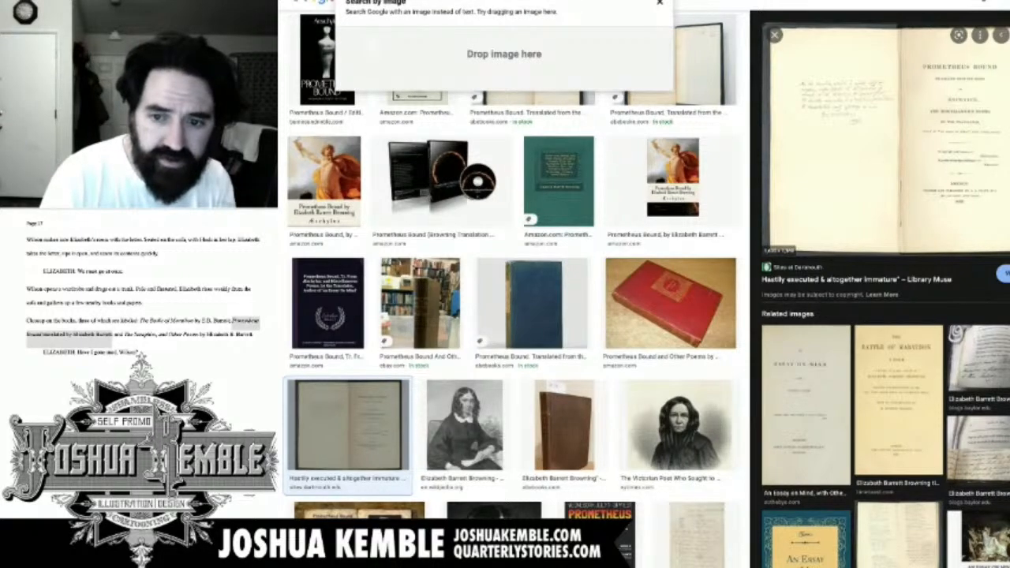
key("Escape")
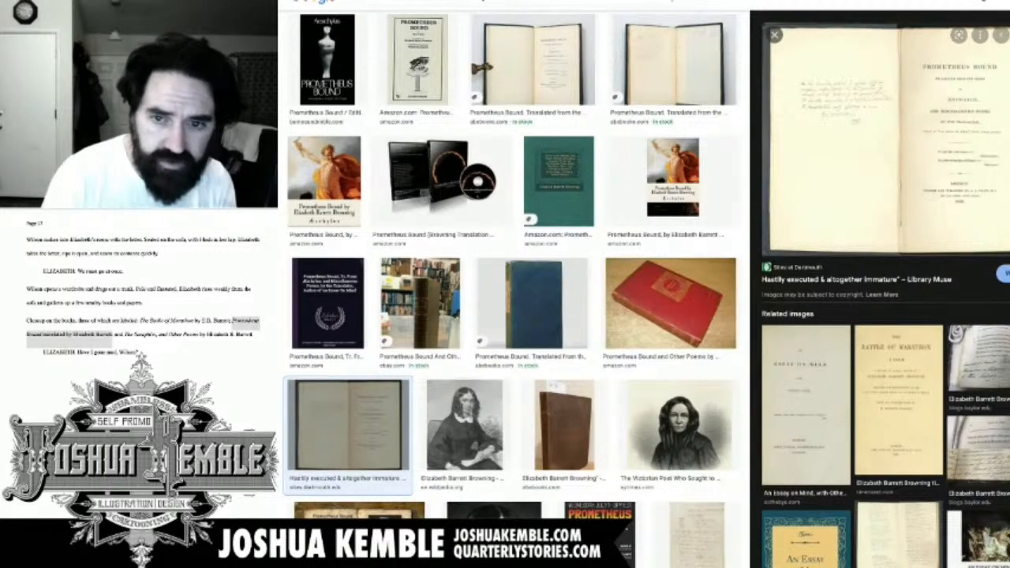
Preview the dark brown antique book, and copy the related image of the light brown first edition cover.
left_click(563, 426)
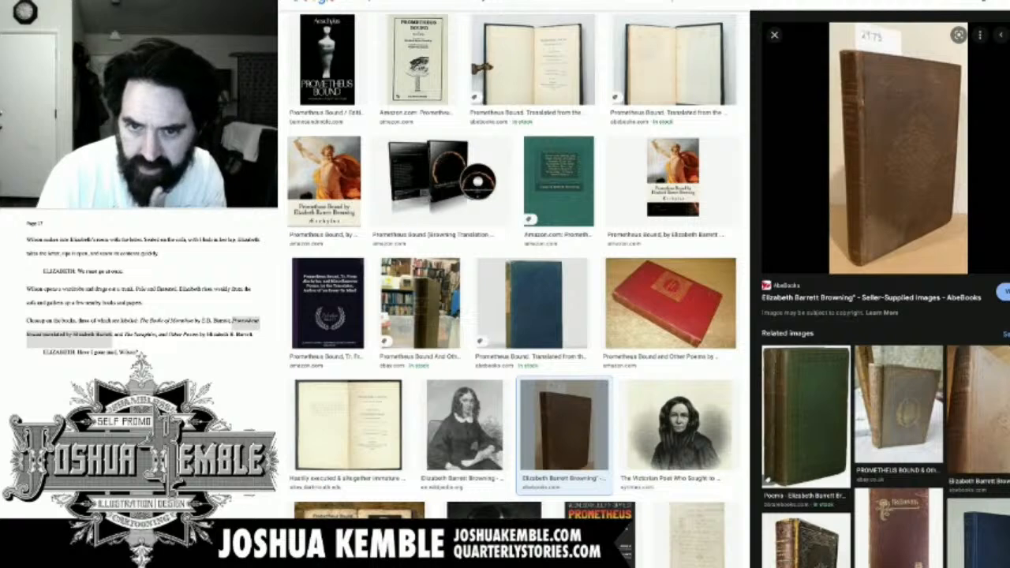
left_click(978, 410)
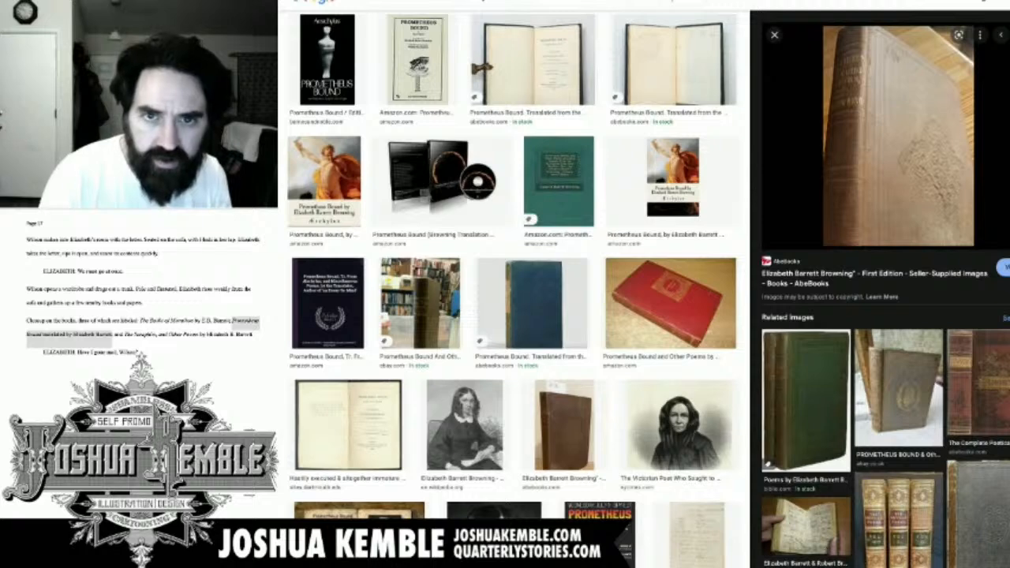
left_click_drag(898, 135, 505, 237)
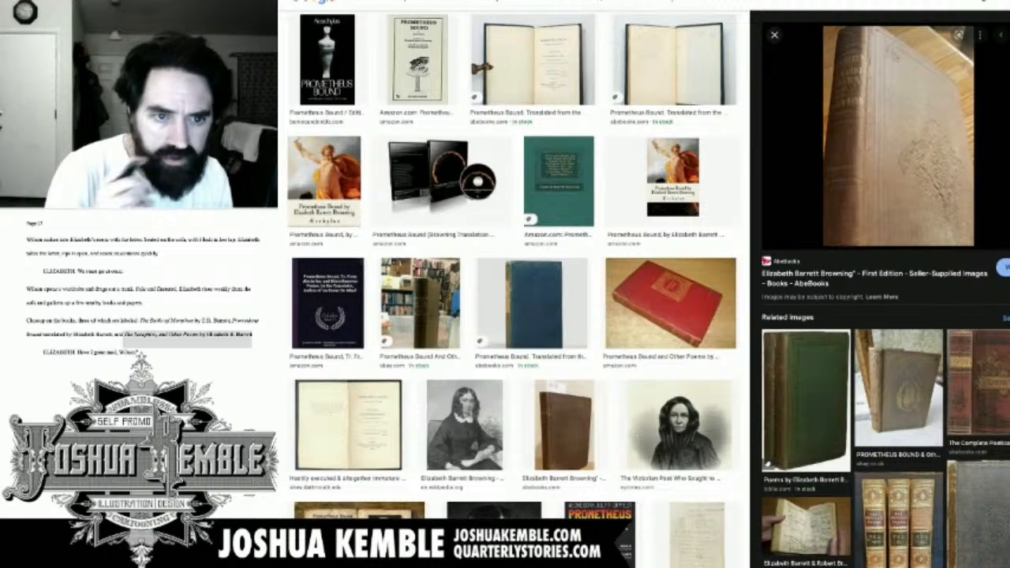
Search images for "The Seraphim, and Other Poems by Elizabeth B. Barrett 1st edition" and copy its brown cover and title page as references.
key("Return")
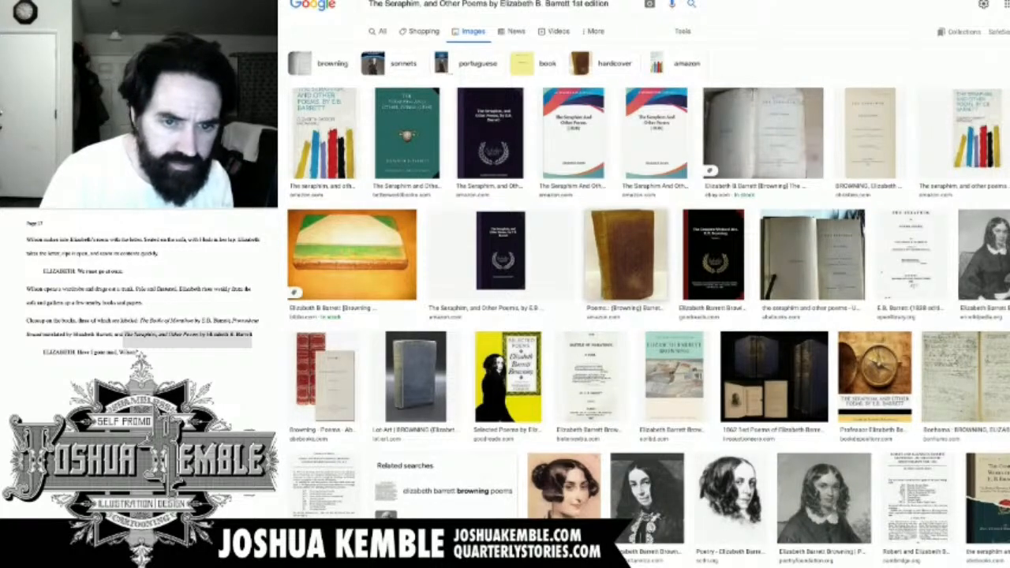
left_click(626, 255)
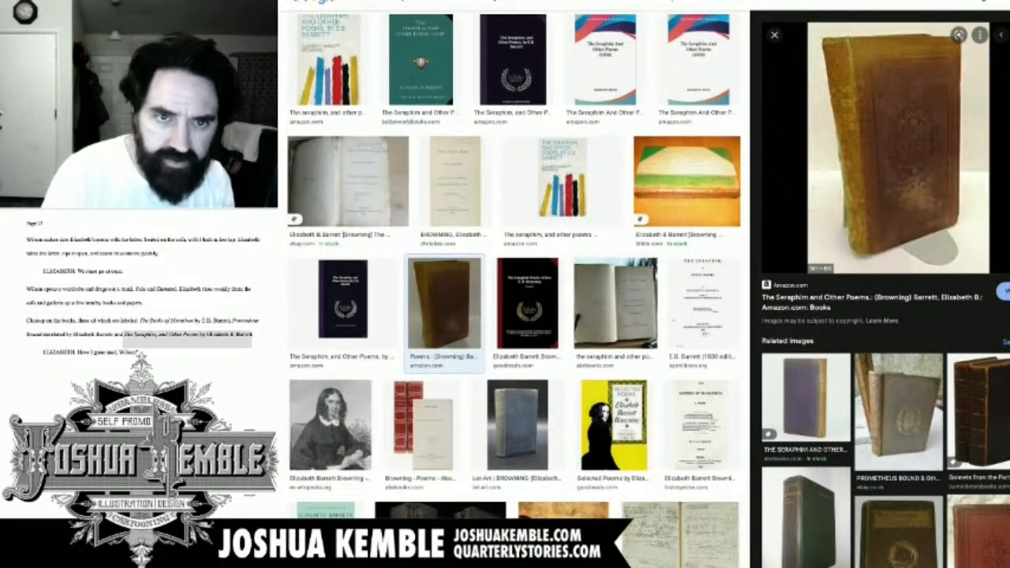
left_click_drag(898, 148, 852, 173)
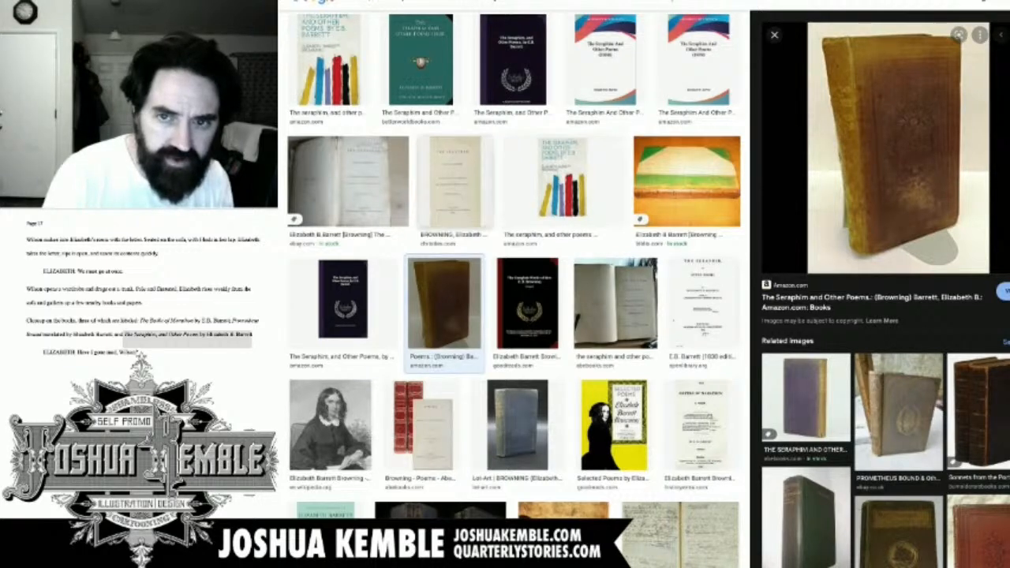
left_click(456, 182)
left_click_drag(888, 253, 851, 257)
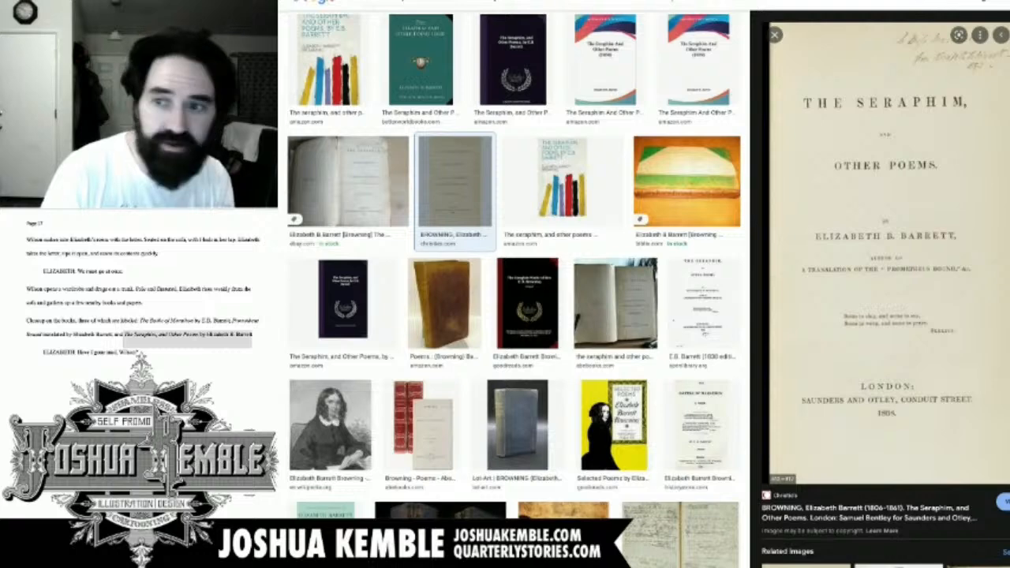
Switch to Photoshop and hide the layers holding the Seraphim and Prometheus Bound title pages.
key("alt+Tab")
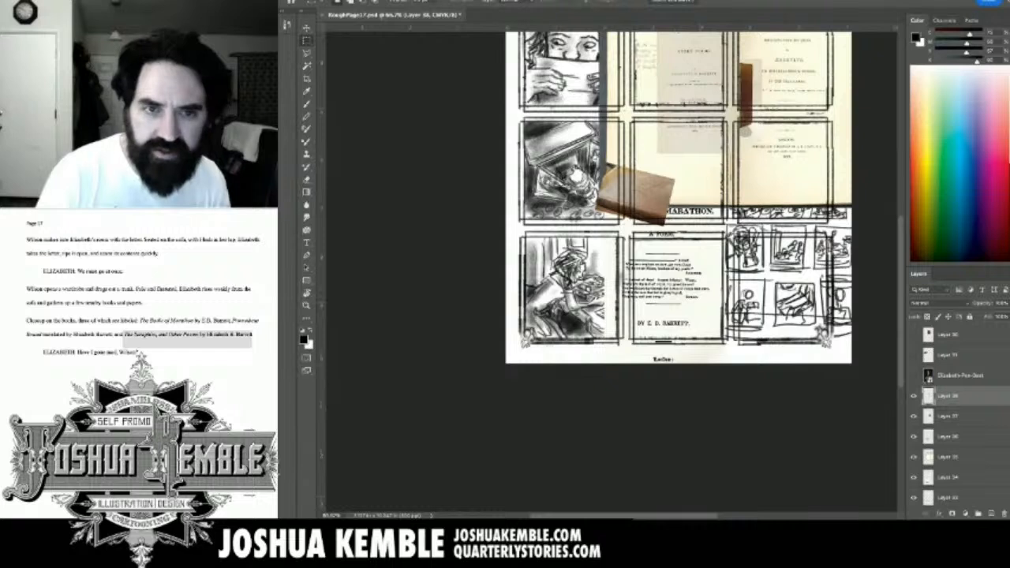
left_click(913, 396)
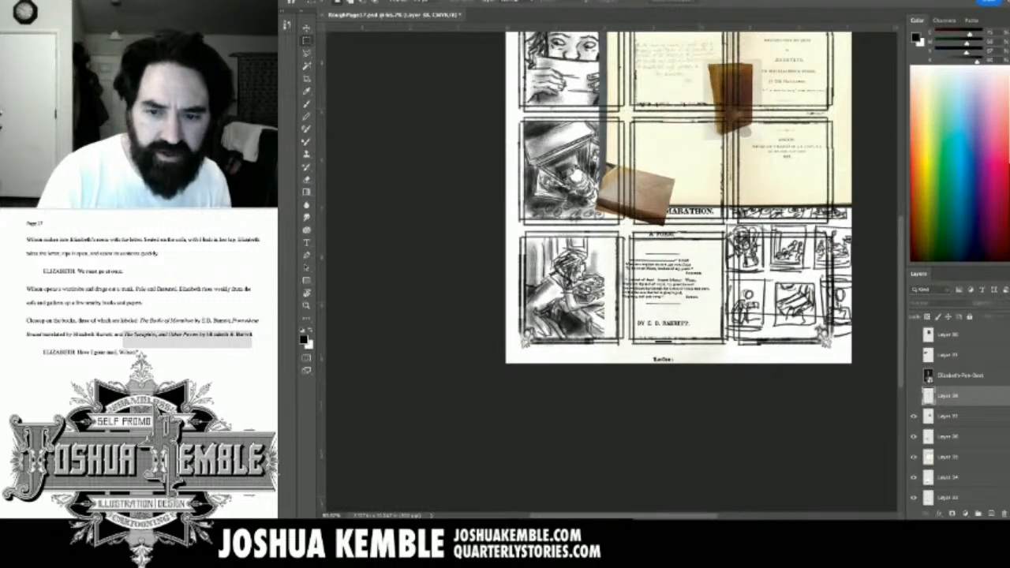
left_click(914, 436)
left_click(913, 437)
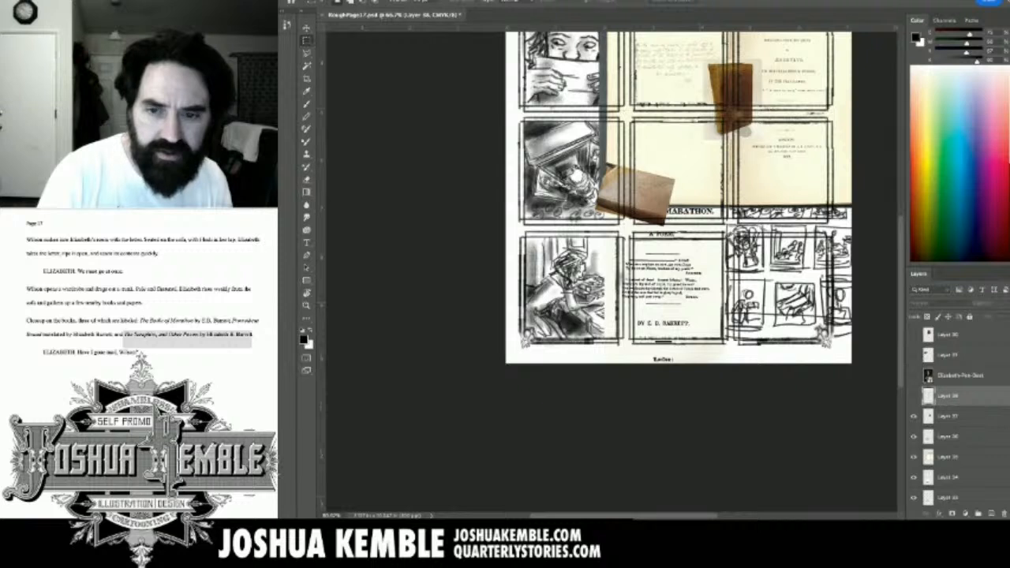
left_click(913, 456)
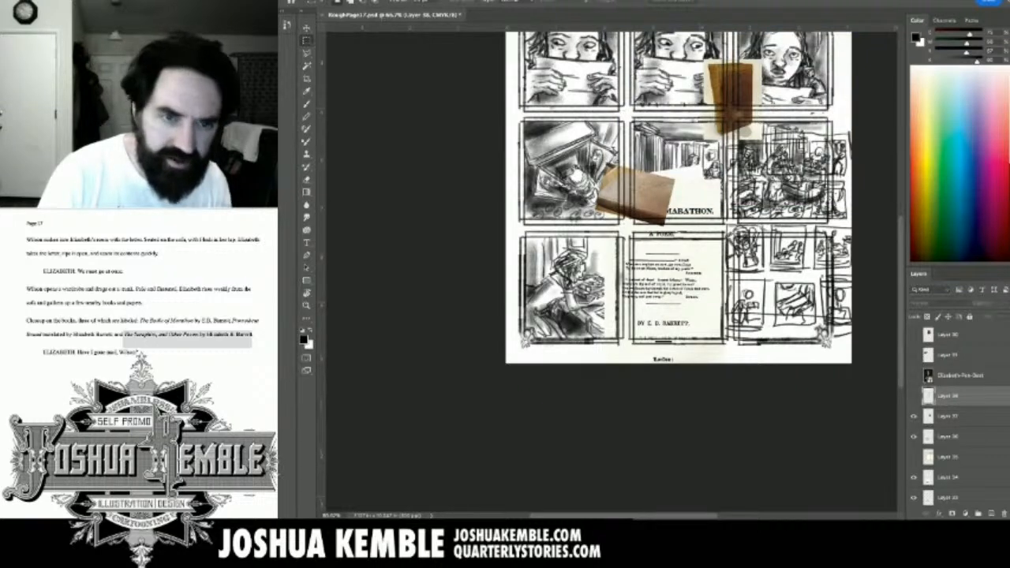
Rotate the dark brown book cover reference to a slant and move it over the panel directly above the empty close-up panel.
left_click(948, 416)
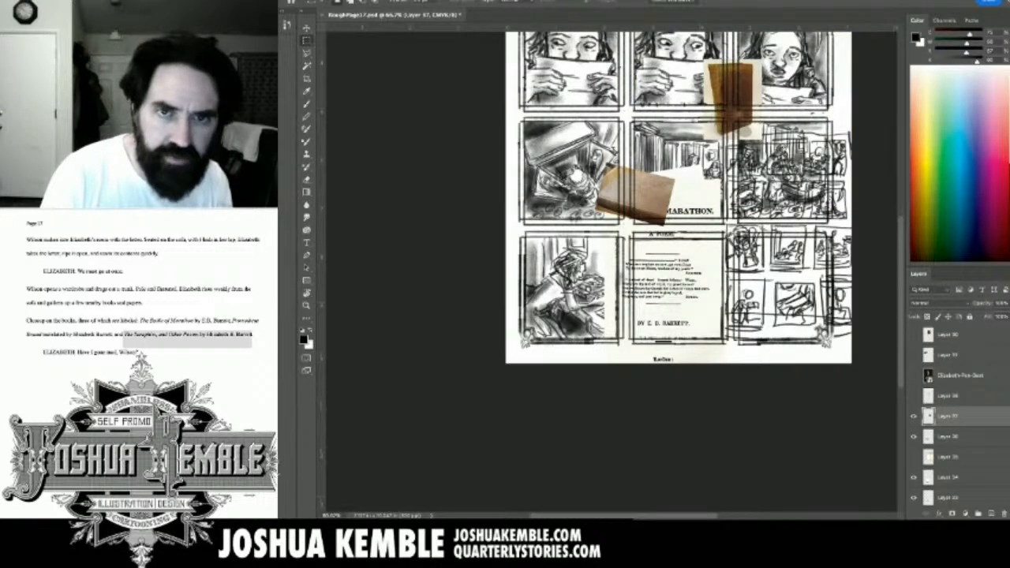
key("ctrl+t")
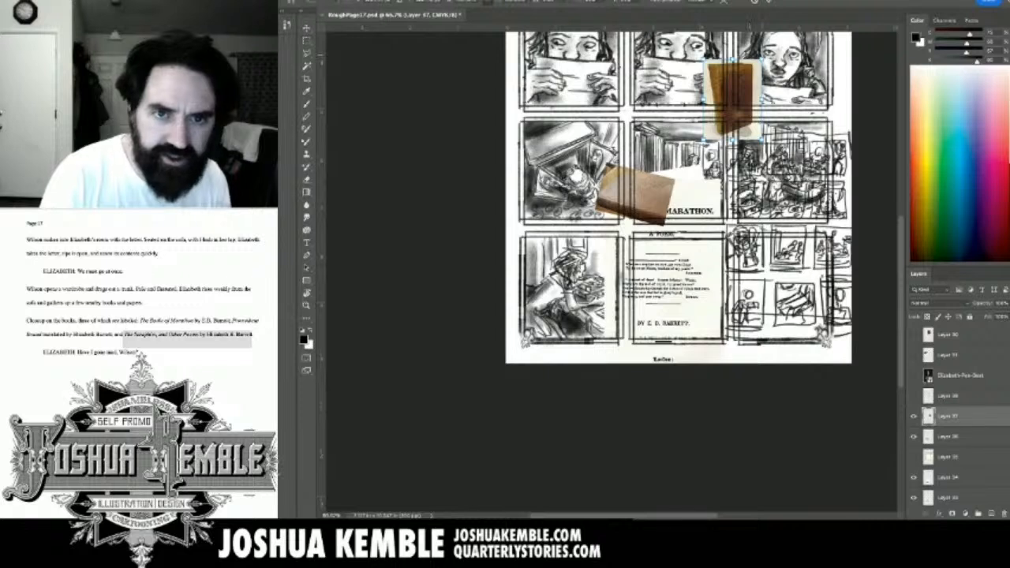
left_click_drag(767, 50, 705, 47)
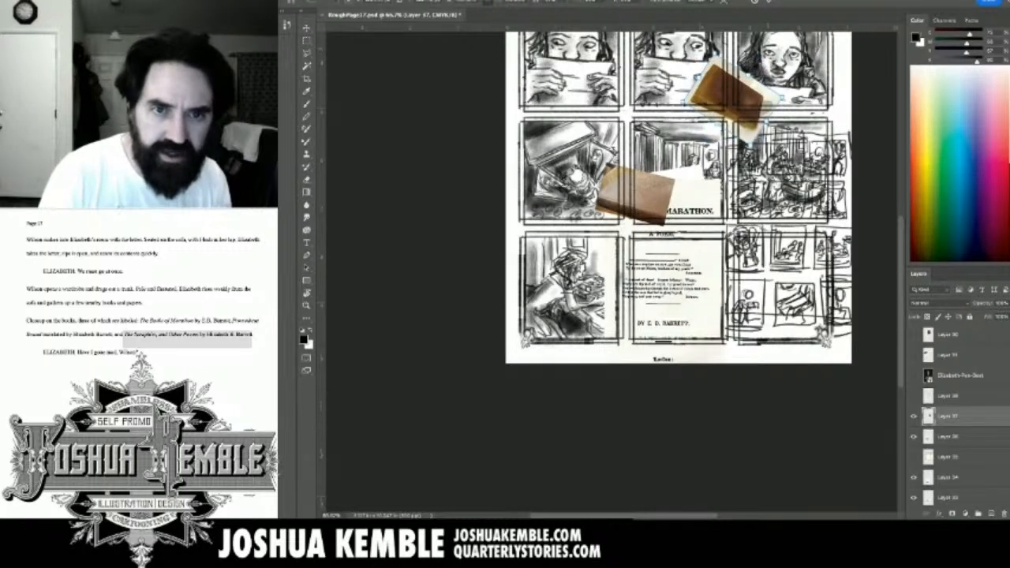
left_click_drag(728, 100, 688, 164)
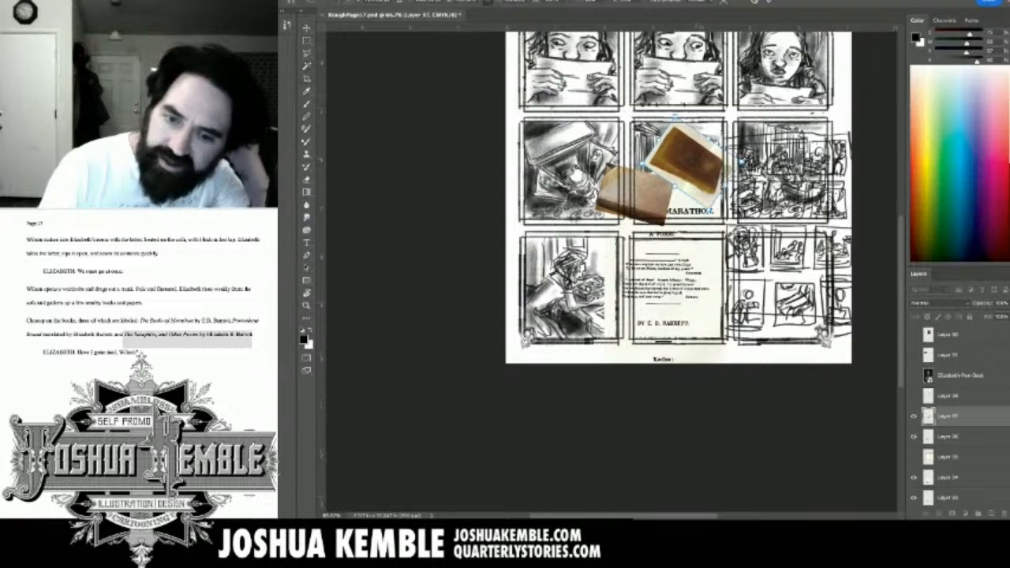
key("Return")
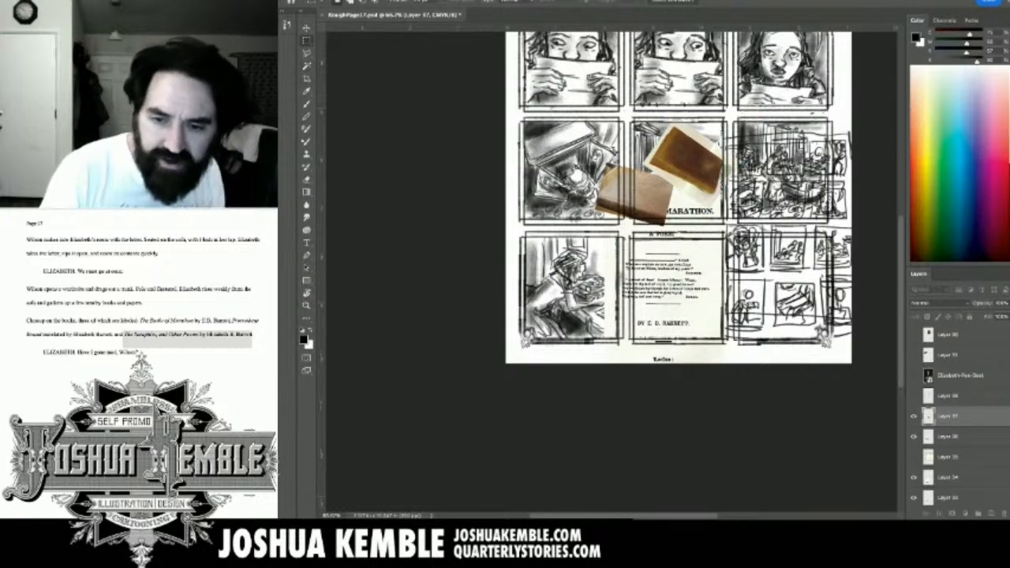
Hide the Battle of Marathon title page and shift the light brown and green book references closer together into a stack.
left_click(914, 477)
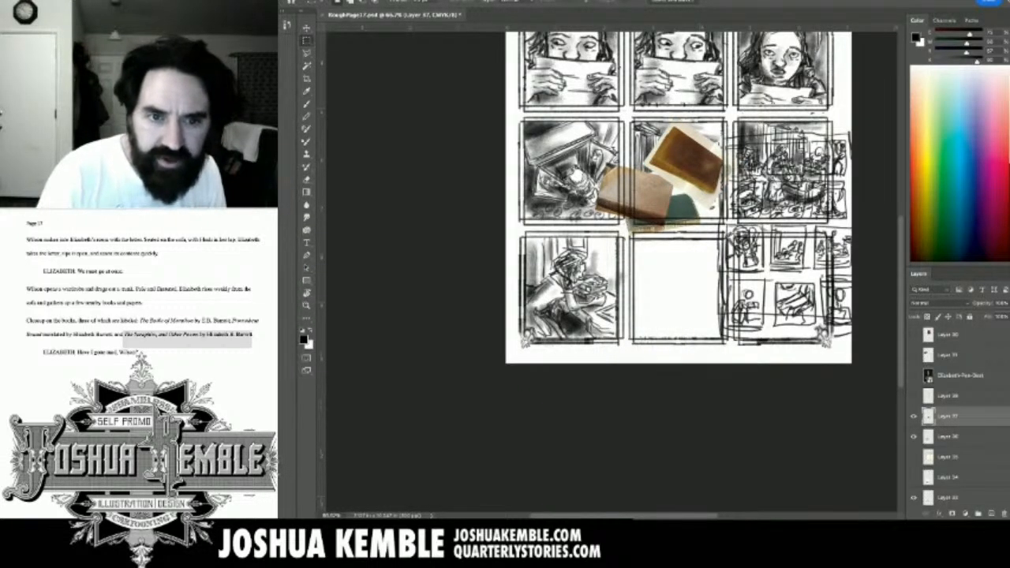
left_click(948, 436)
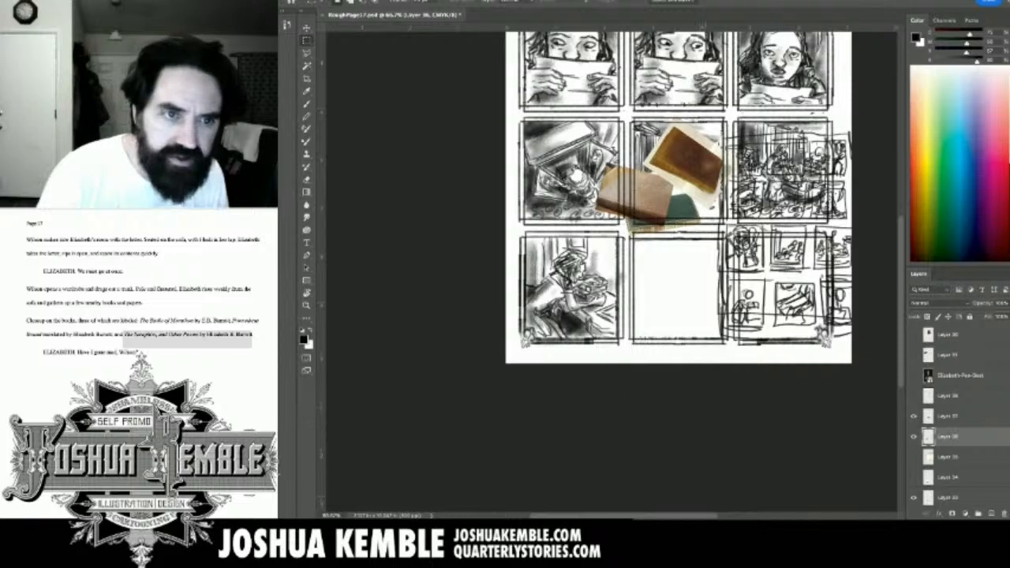
scroll(686, 235, "up", 10)
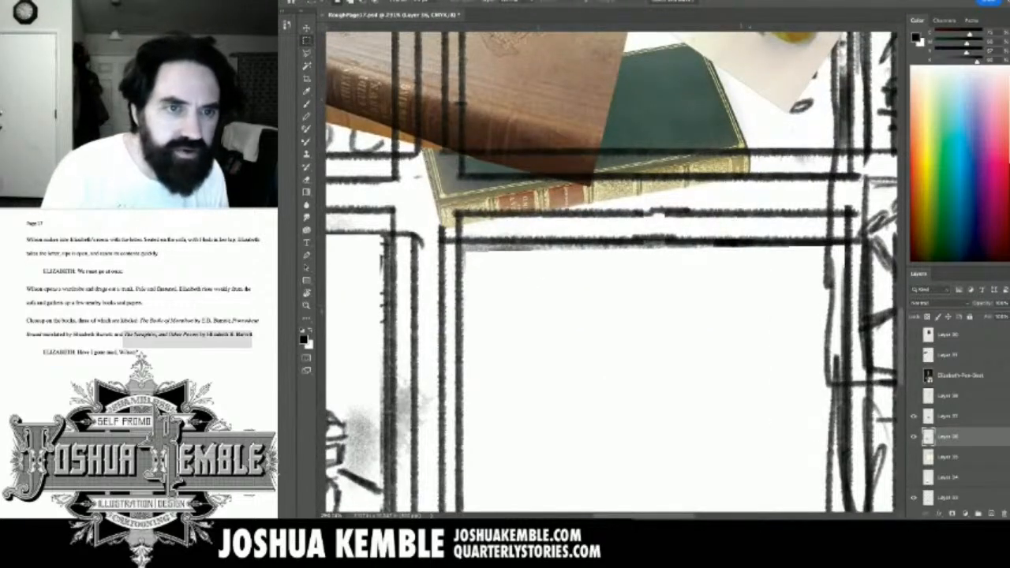
scroll(612, 272, "down", 1)
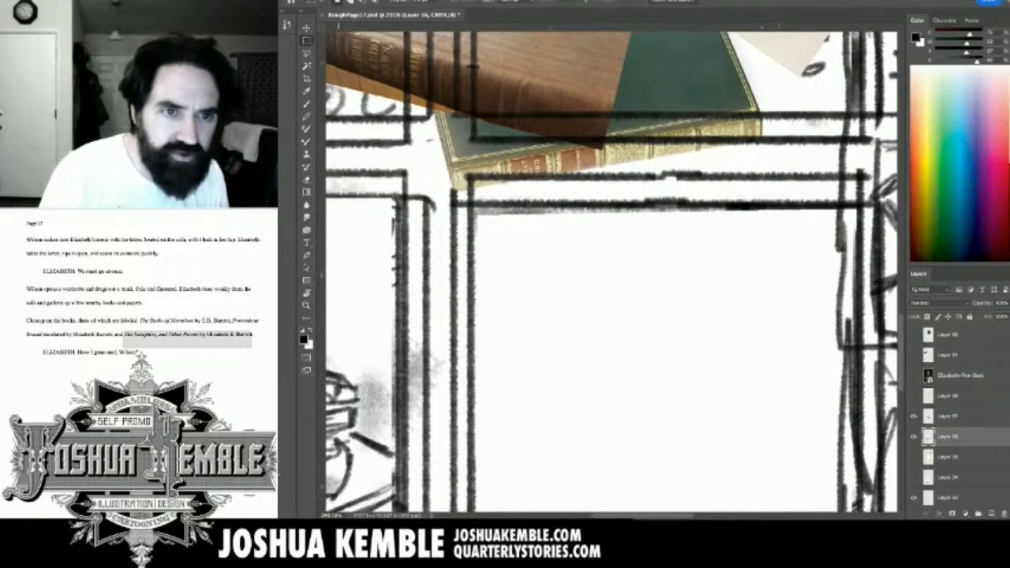
key("v")
left_click_drag(562, 165, 594, 135)
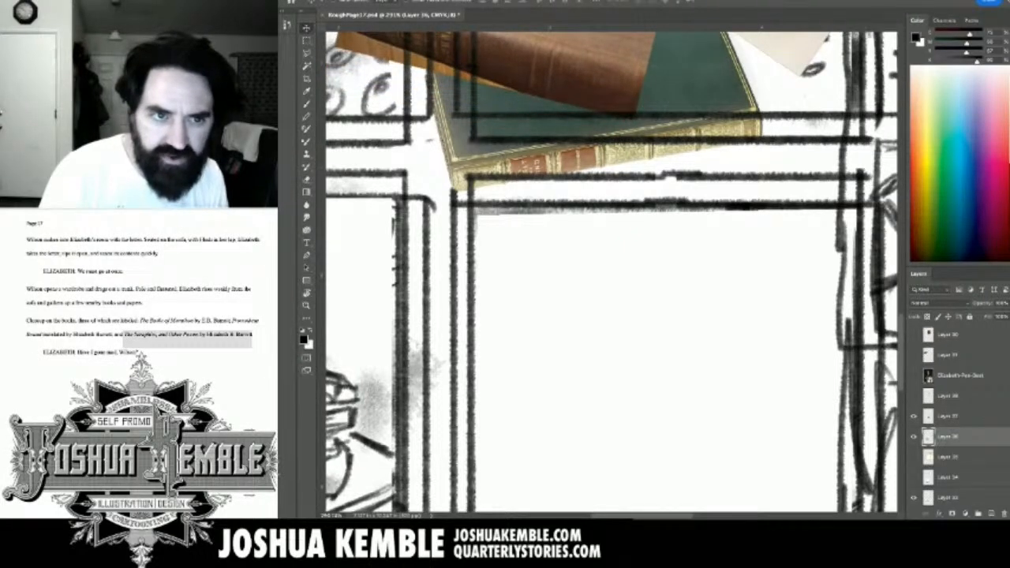
left_click(948, 497)
left_click_drag(635, 148, 624, 137)
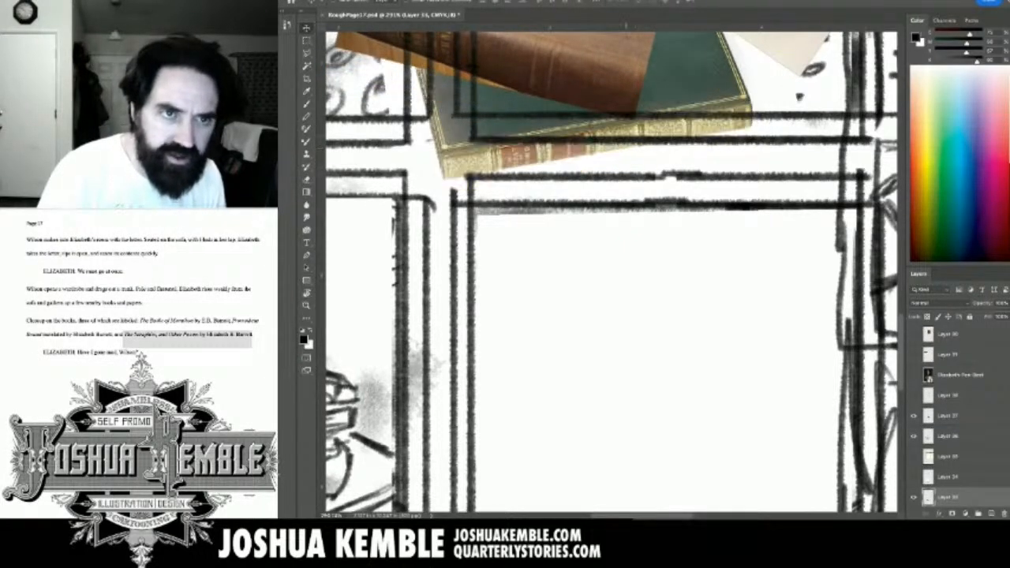
Shift the thumbnail sketches slightly right to clear the empty close-up panel, and make Layer 32 active for brush drawing.
left_click_drag(615, 402, 605, 333)
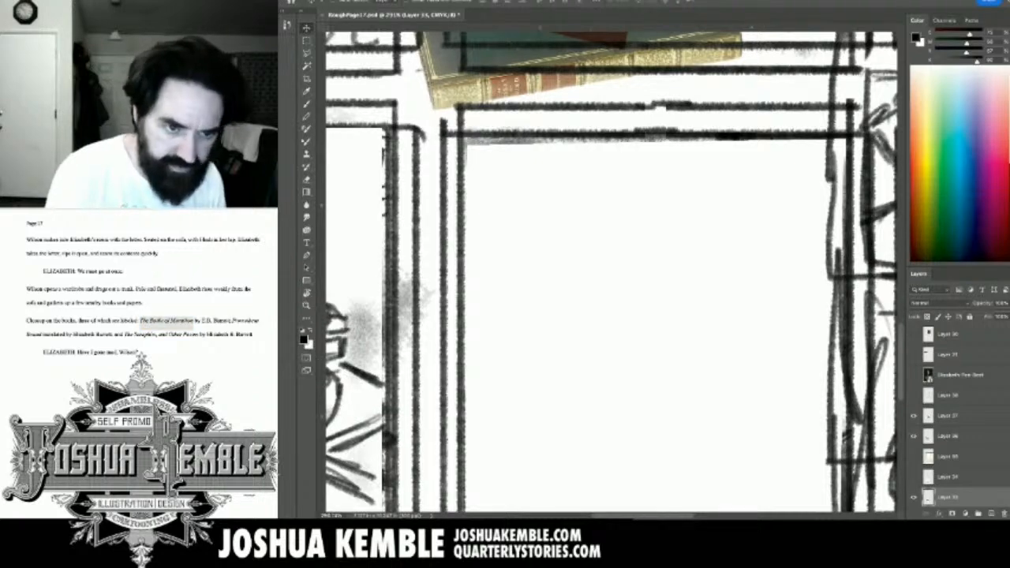
key("super+minus")
key("super+minus")
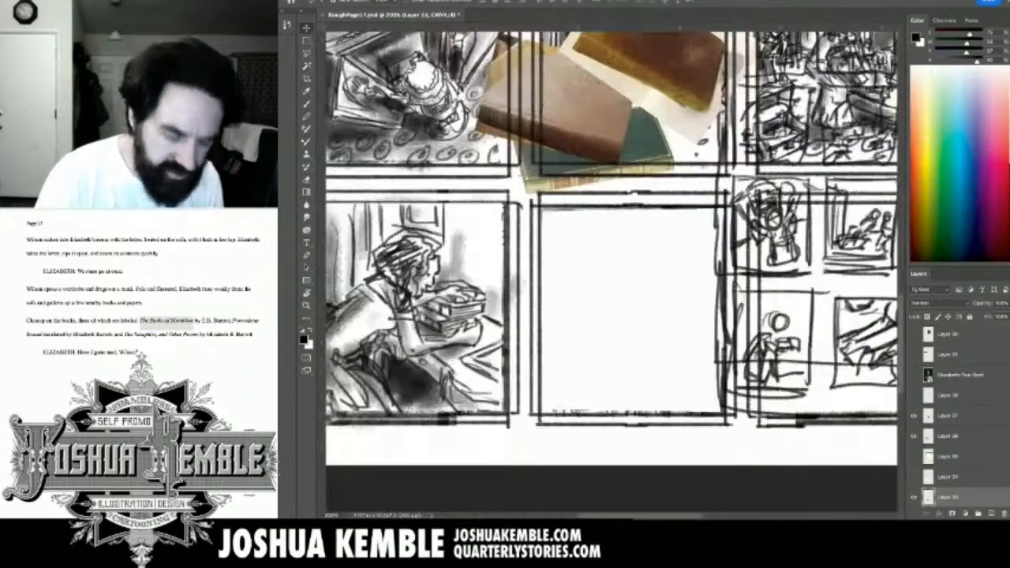
key("super+plus")
key("super+minus")
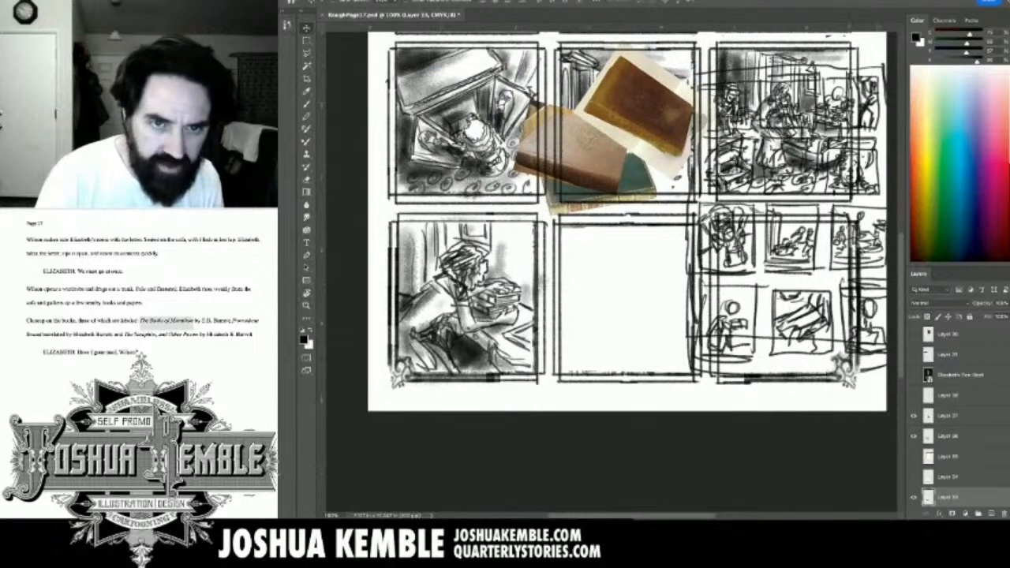
key("b")
scroll(631, 313, "up", 5)
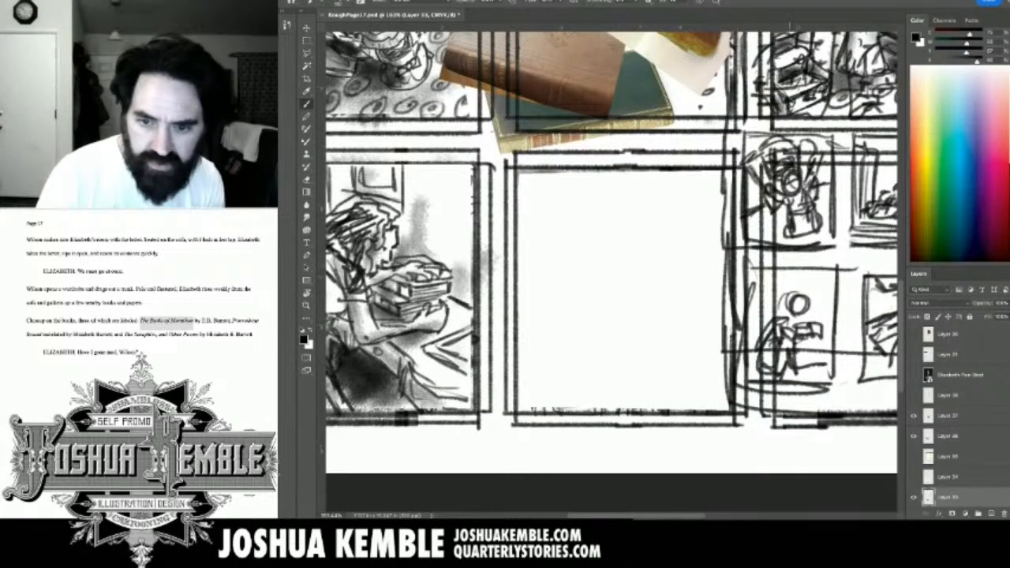
scroll(958, 415, "down", 5)
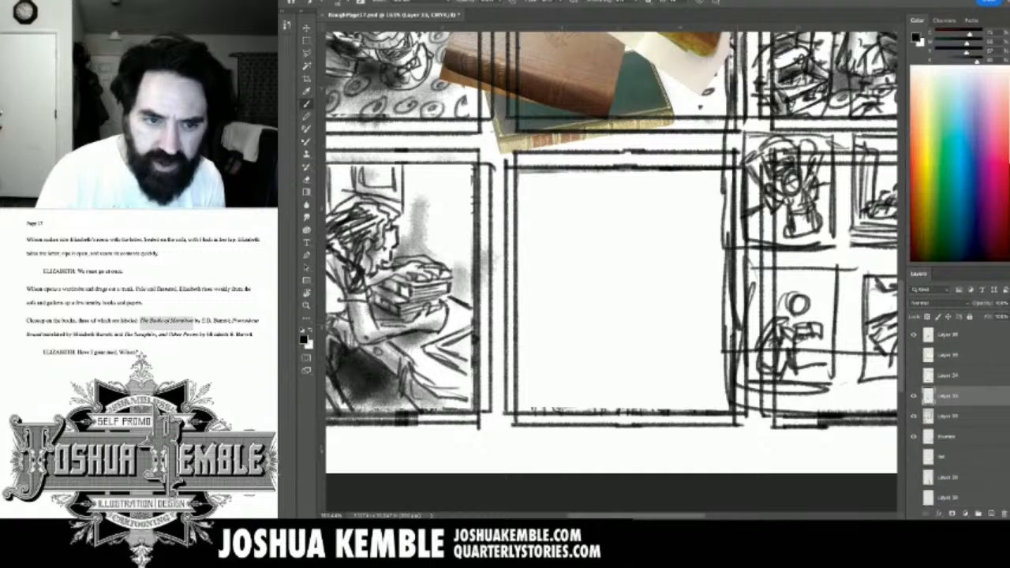
left_click(948, 396)
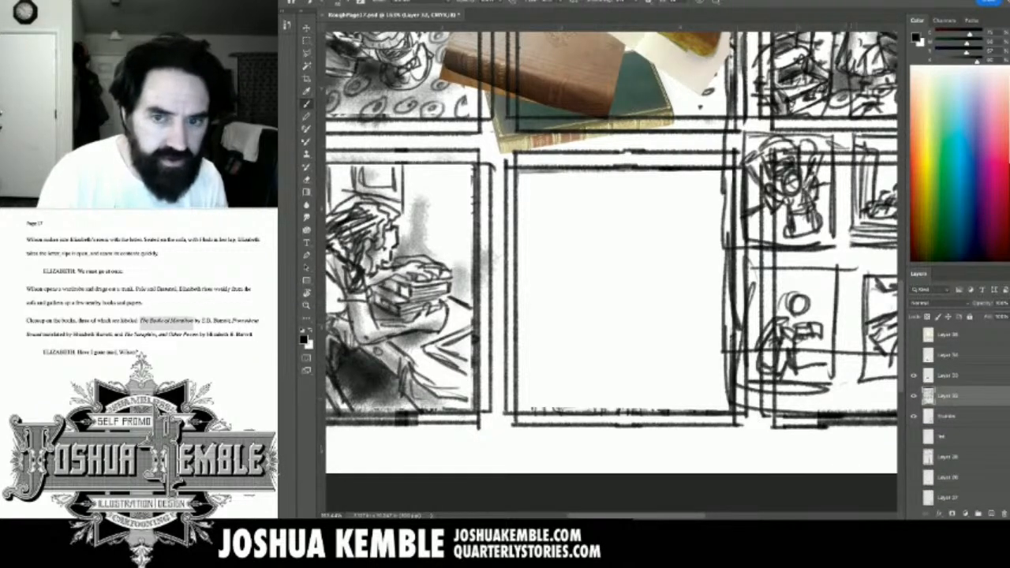
left_click(948, 417)
key("v")
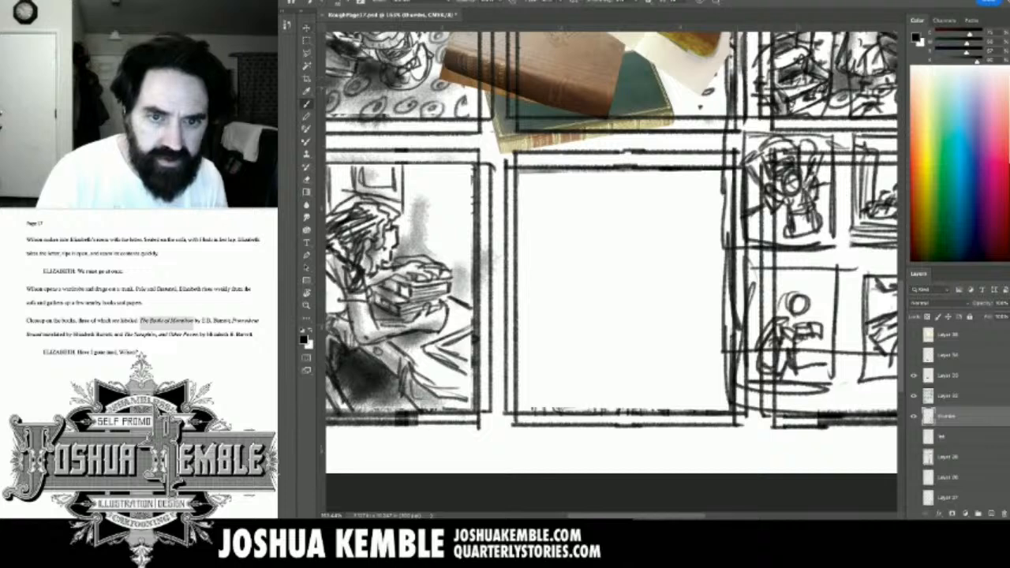
left_click_drag(678, 260, 527, 242)
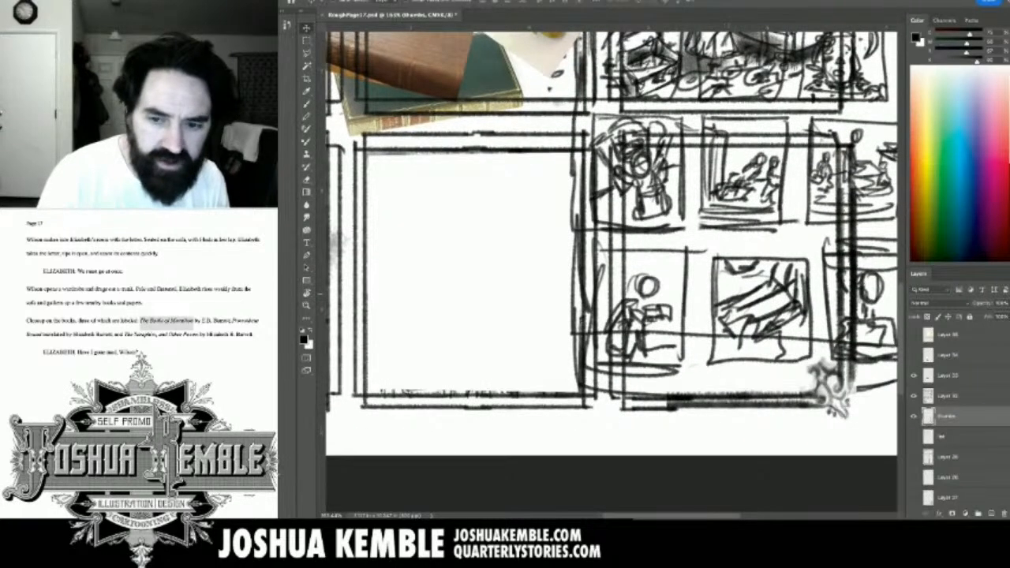
left_click_drag(691, 294, 715, 294)
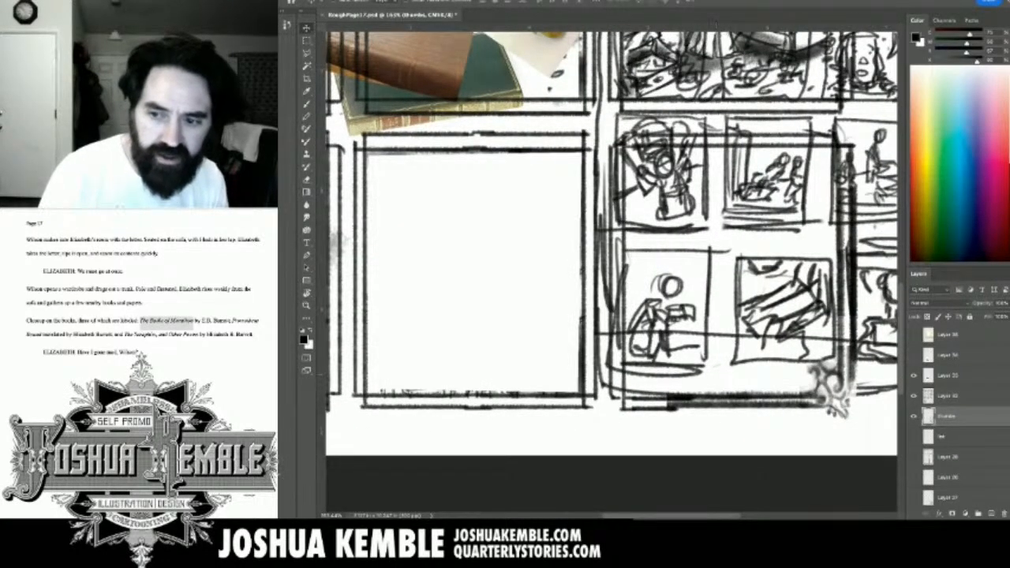
left_click(948, 396)
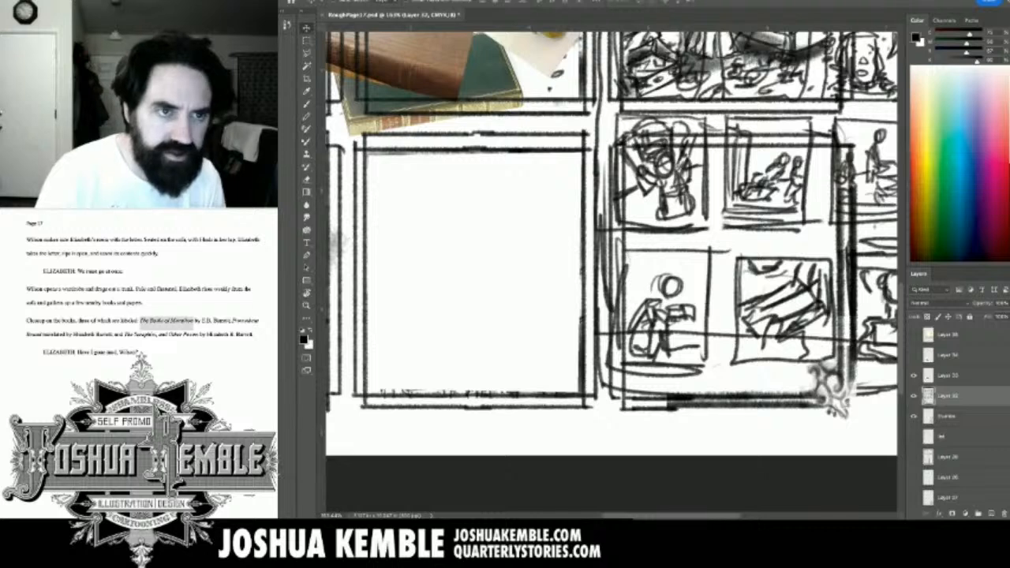
key("b")
left_click_drag(544, 269, 617, 270)
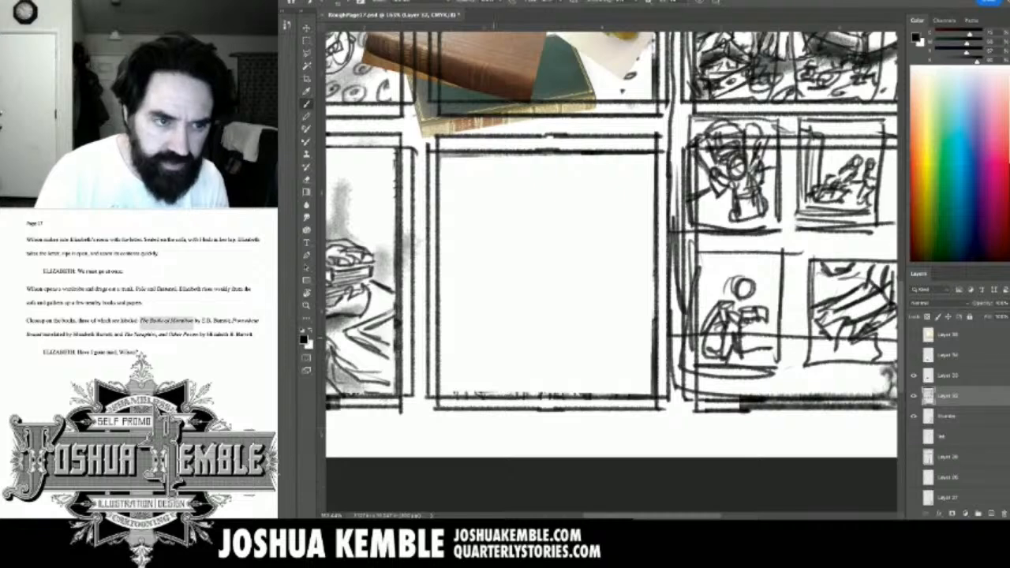
mouse_move(497, 316)
left_mouse_down()
mouse_move(500, 292)
mouse_move(486, 326)
left_mouse_up()
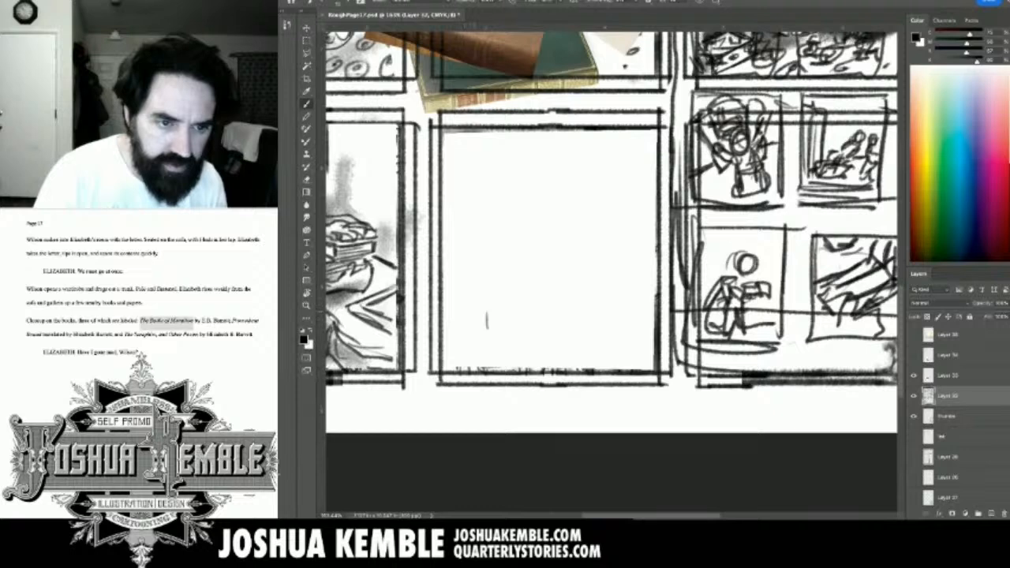
mouse_move(505, 291)
left_mouse_down()
mouse_move(516, 322)
mouse_move(473, 369)
mouse_move(512, 361)
left_mouse_up()
key("ctrl+z")
key("ctrl+z")
Sketch a long, slightly tilted book spine low in the empty panel and divide it with four raised bands.
left_click_drag(520, 360, 663, 330)
mouse_move(473, 346)
left_mouse_down()
mouse_move(658, 308)
mouse_move(656, 336)
left_mouse_up()
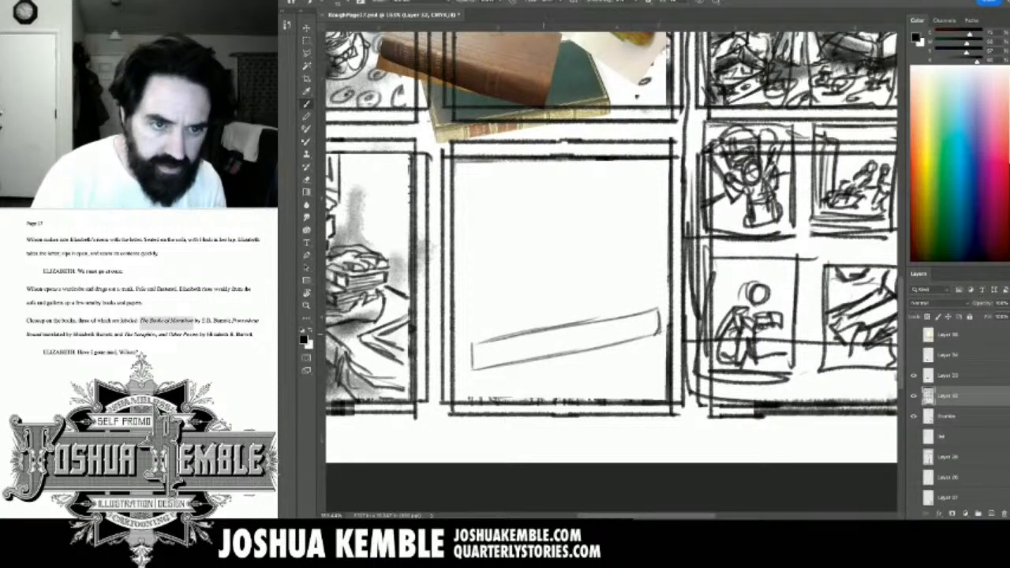
left_click_drag(521, 337, 526, 361)
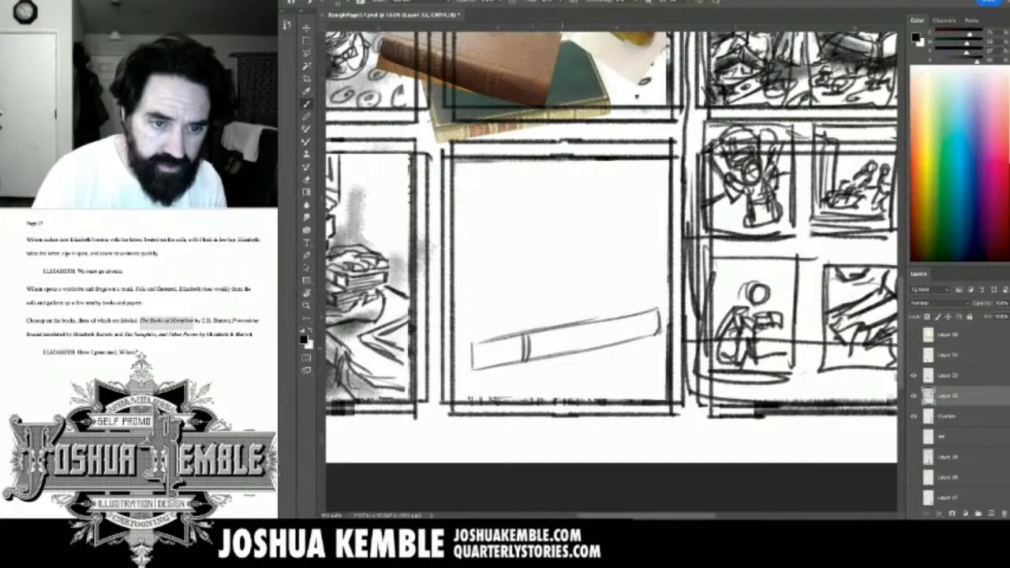
left_click_drag(555, 330, 557, 356)
left_click_drag(585, 323, 587, 350)
left_click_drag(619, 320, 613, 347)
left_click_drag(623, 317, 621, 342)
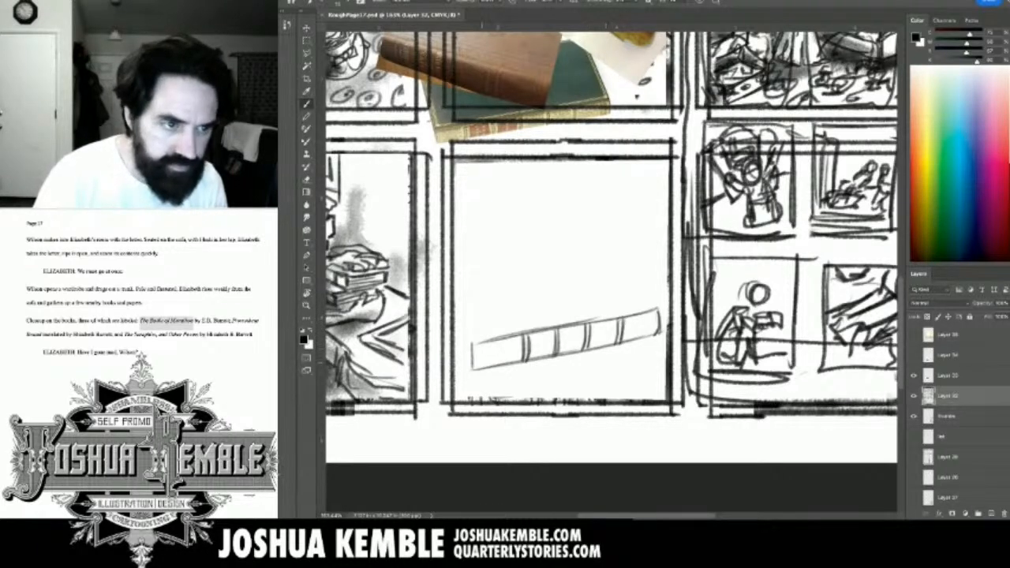
Rotate the canvas to stand the spine upright and letter THE BATTLE OF MARATHON by hand in its first section.
mouse_move(490, 347)
left_mouse_down()
mouse_move(552, 347)
mouse_move(526, 317)
mouse_move(546, 198)
left_mouse_up()
key("r")
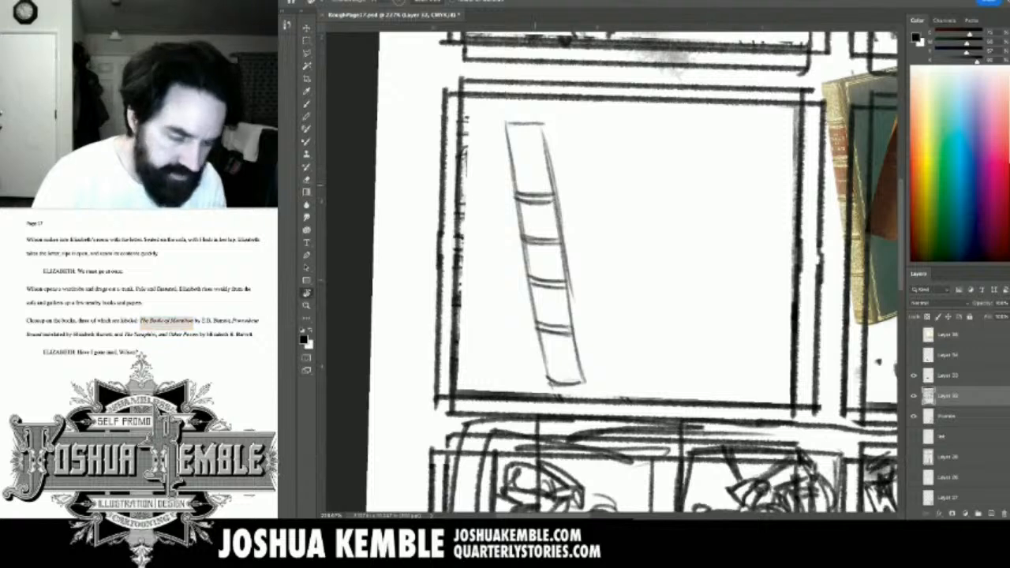
left_click_drag(507, 127, 575, 127)
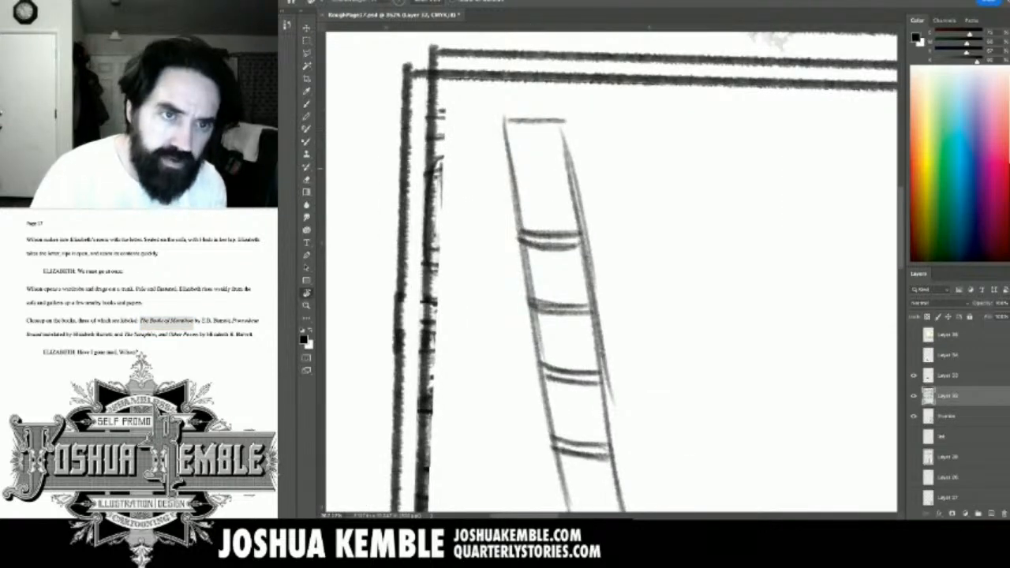
key("b")
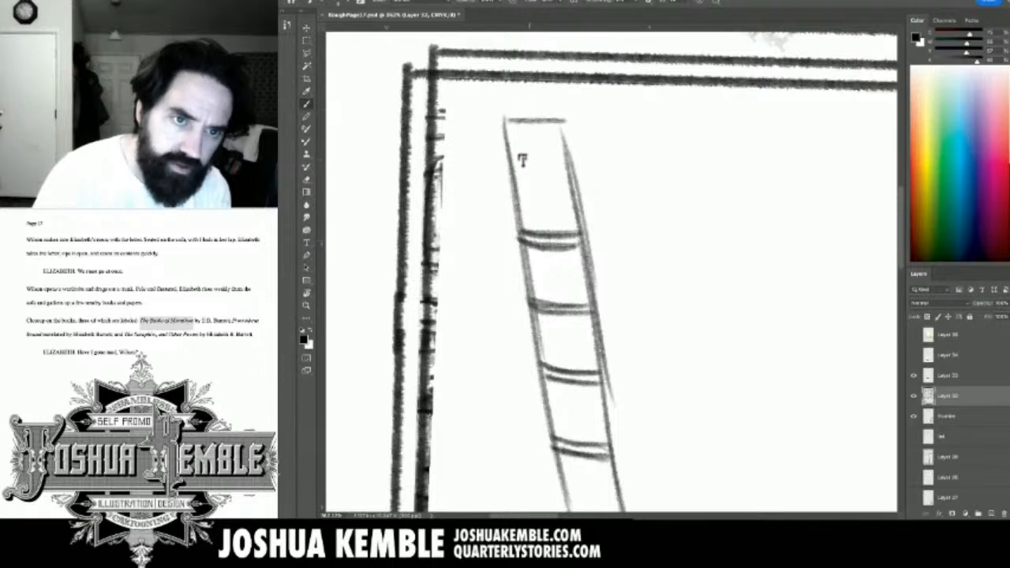
mouse_move(530, 152)
left_mouse_down()
mouse_move(534, 166)
mouse_move(542, 153)
mouse_move(539, 164)
mouse_move(550, 164)
mouse_move(521, 187)
mouse_move(527, 175)
left_mouse_up()
mouse_move(524, 176)
left_mouse_down()
mouse_move(526, 187)
mouse_move(531, 173)
mouse_move(536, 187)
mouse_move(549, 173)
mouse_move(546, 187)
mouse_move(561, 185)
left_mouse_up()
mouse_move(562, 185)
left_mouse_down()
mouse_move(567, 170)
mouse_move(560, 186)
left_mouse_up()
mouse_move(561, 179)
left_mouse_down()
mouse_move(570, 185)
mouse_move(522, 220)
mouse_move(537, 216)
left_mouse_up()
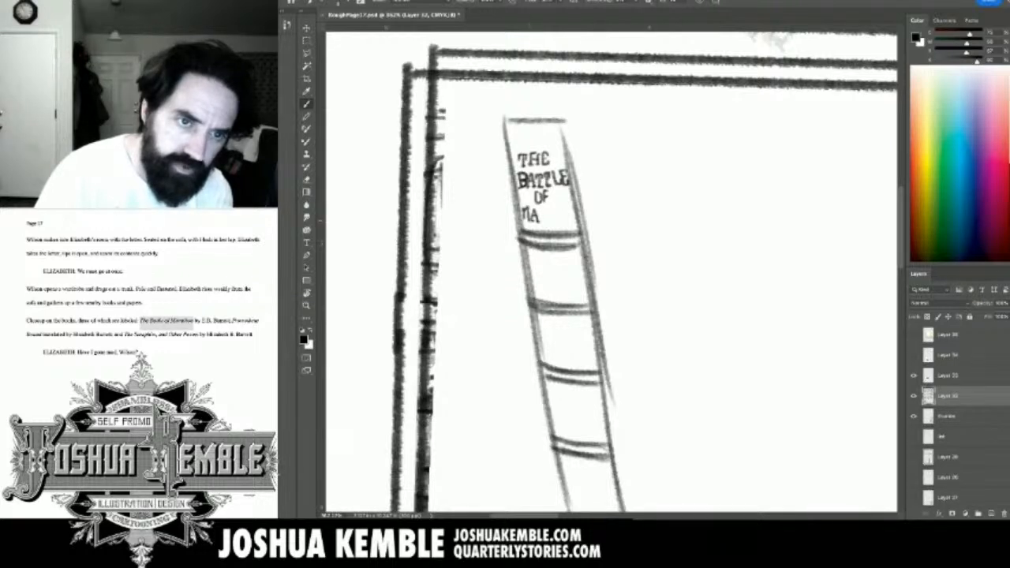
mouse_move(540, 210)
left_mouse_down()
mouse_move(541, 223)
mouse_move(554, 223)
mouse_move(560, 206)
left_mouse_up()
left_click_drag(555, 208, 561, 223)
left_click_drag(566, 206, 569, 219)
left_click_drag(569, 209, 574, 219)
left_click_drag(574, 207, 571, 217)
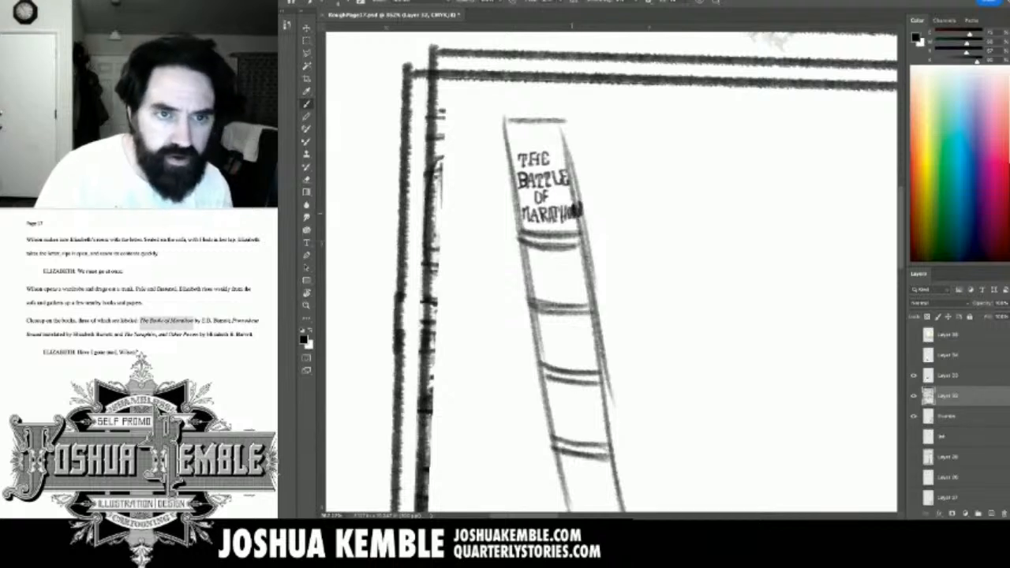
Letter E.B. BARRETT by hand in the spine's second section, below the title, and save the file.
scroll(611, 272, "down", 2)
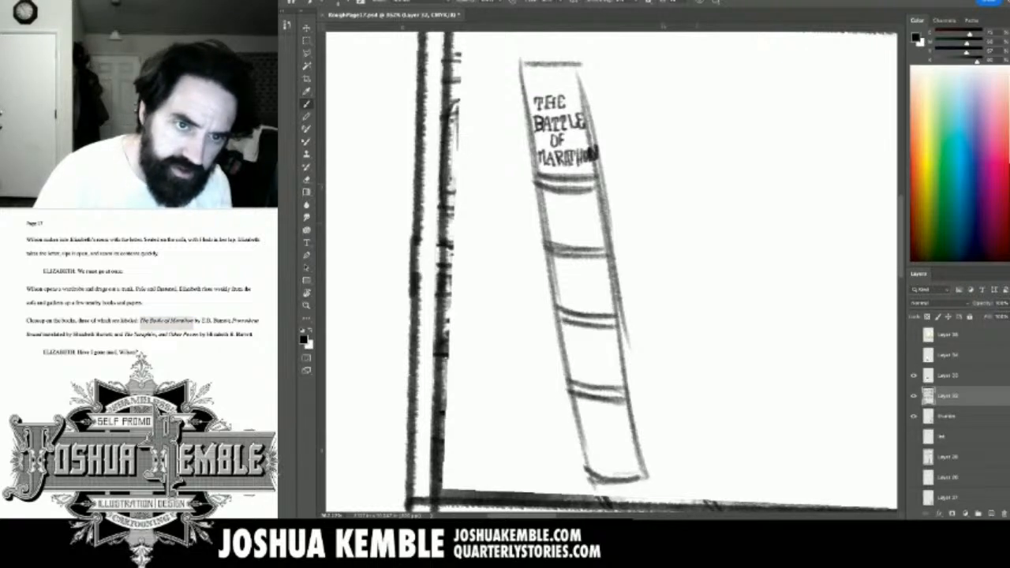
left_click_drag(559, 199, 567, 213)
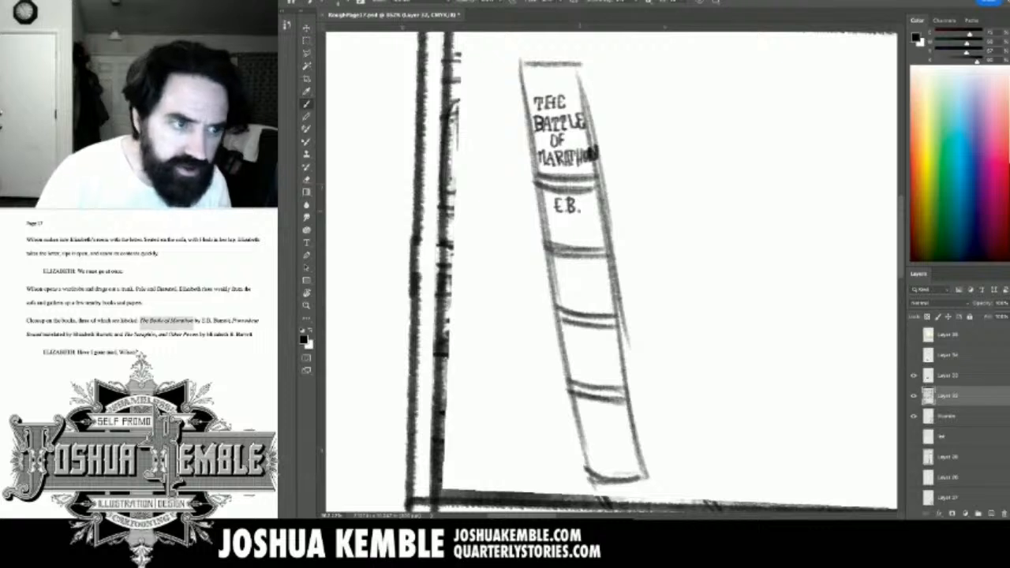
key("ctrl+s")
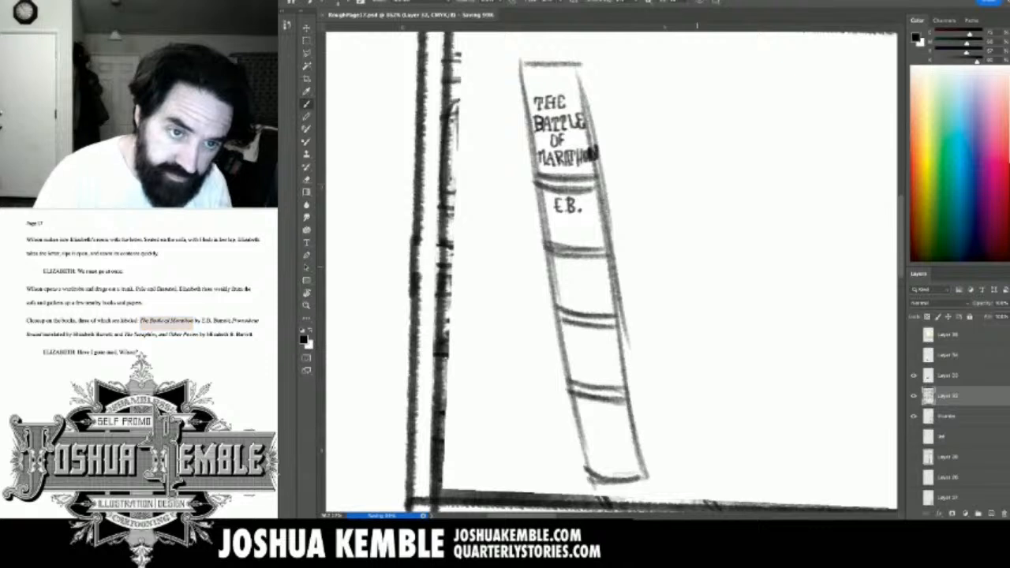
mouse_move(548, 218)
left_mouse_down()
mouse_move(552, 234)
mouse_move(550, 227)
left_mouse_up()
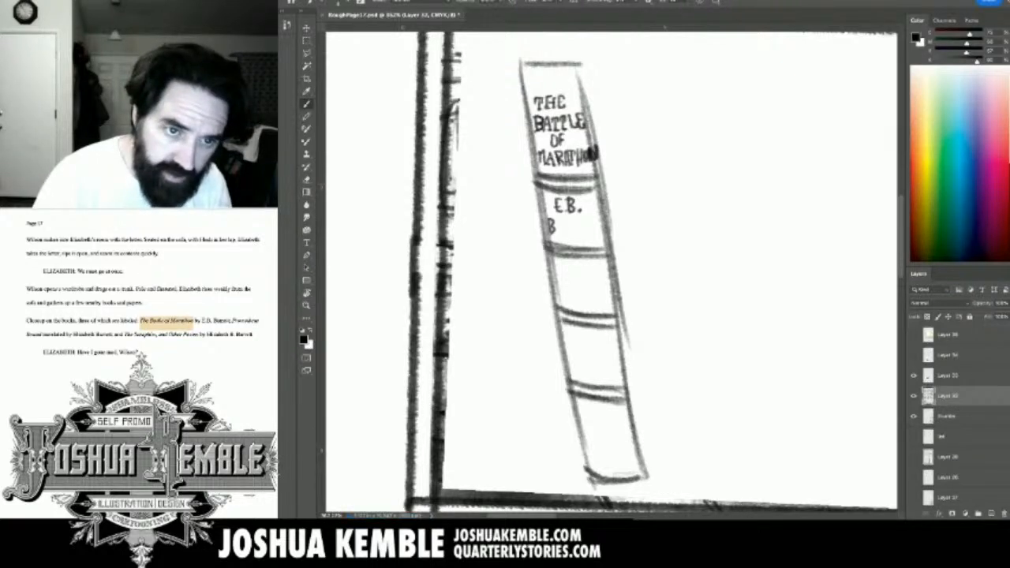
left_click_drag(555, 234, 578, 237)
left_click_drag(580, 223, 581, 237)
left_click_drag(581, 236, 603, 224)
mouse_move(596, 225)
left_mouse_down()
mouse_move(595, 239)
mouse_move(602, 231)
left_mouse_up()
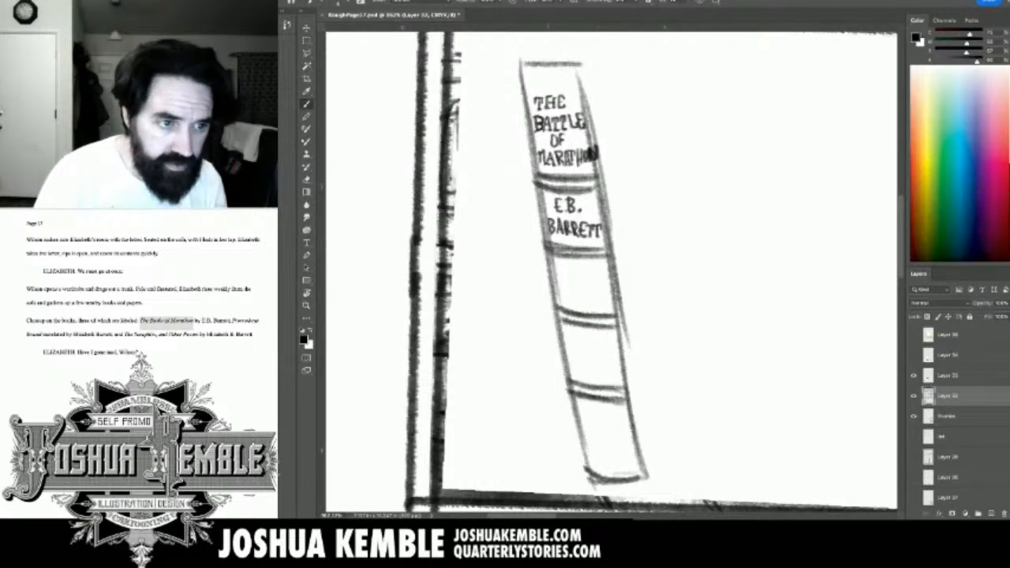
Rotate the canvas back so the lettered spine lies lengthwise, and check its size and placement within the close-up panel.
key("r")
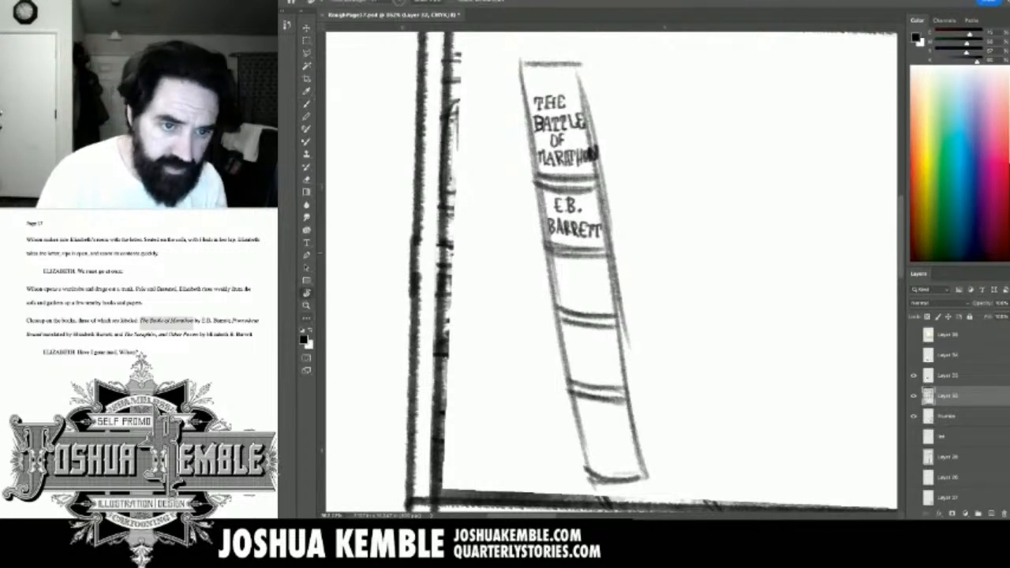
left_click_drag(670, 394, 733, 206)
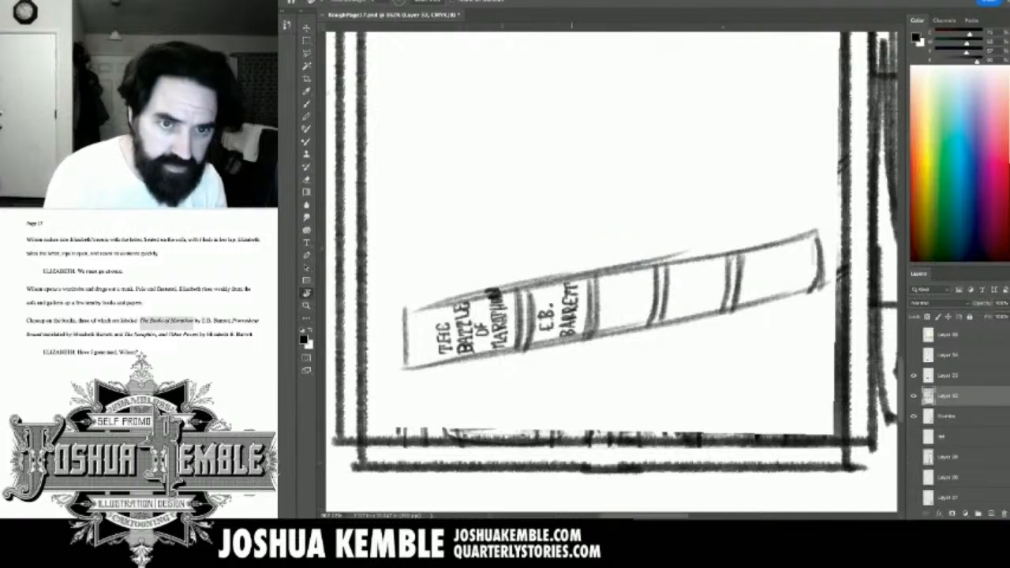
key("b")
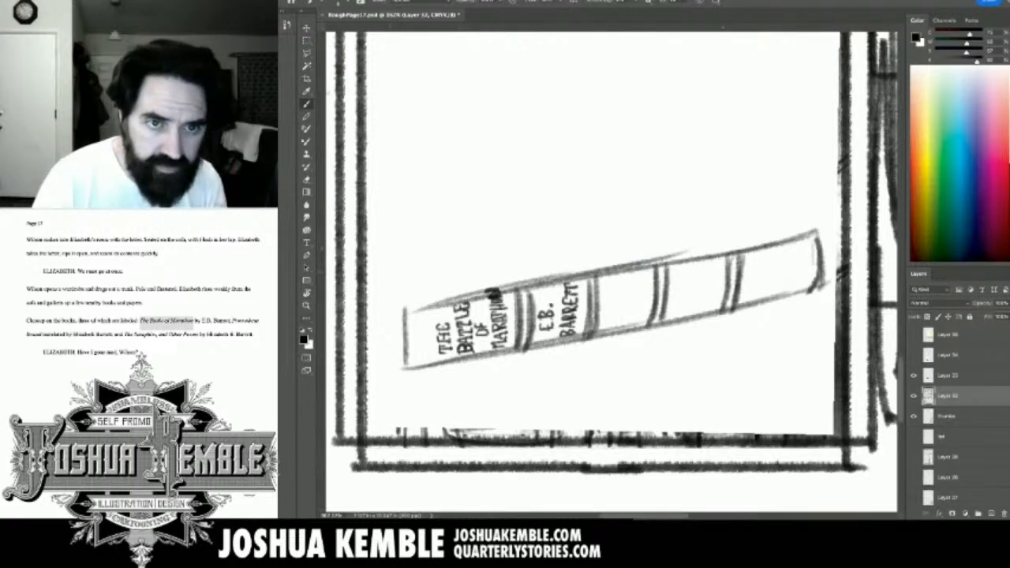
key("ctrl+minus")
key("ctrl+minus")
key("ctrl+minus")
key("ctrl+minus")
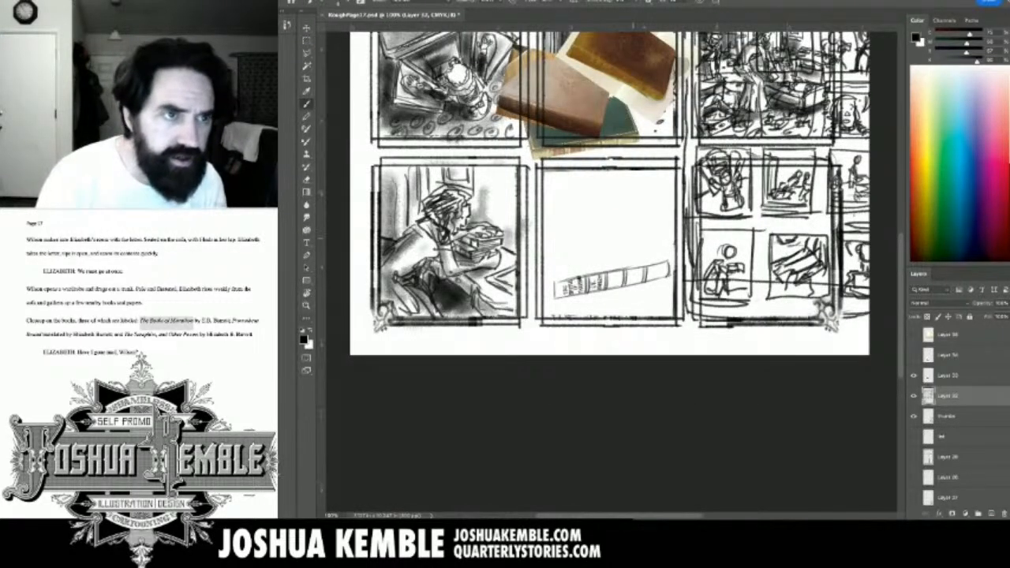
scroll(629, 238, "up", 3)
scroll(629, 237, "up", 3)
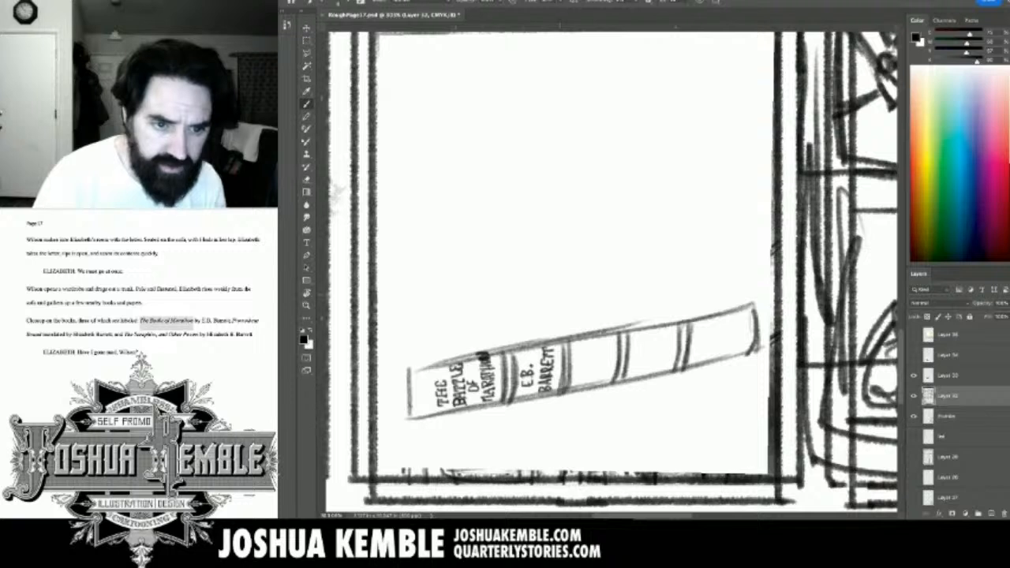
key("l")
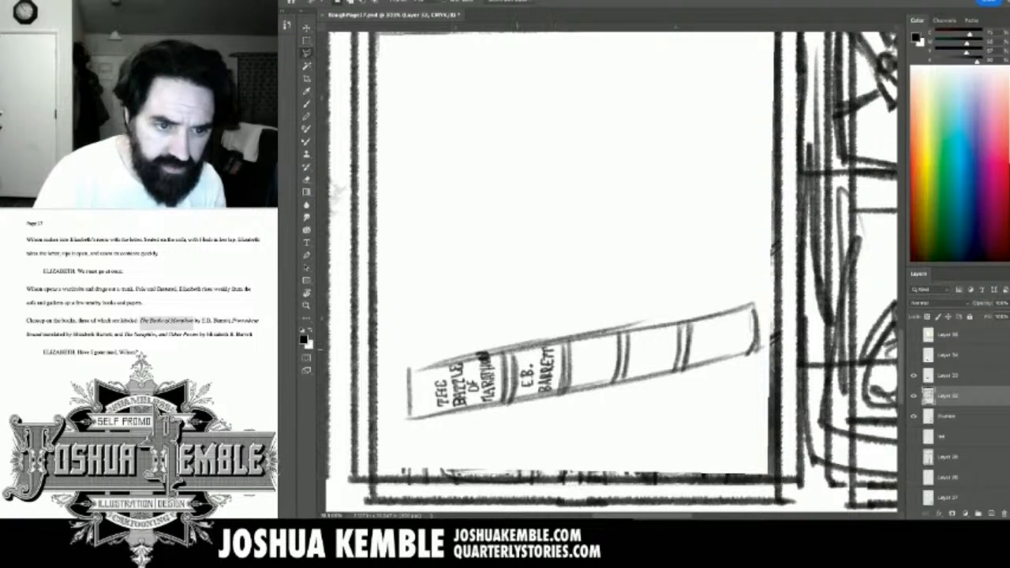
mouse_move(517, 360)
left_mouse_down()
mouse_move(517, 397)
mouse_move(551, 394)
mouse_move(557, 345)
mouse_move(517, 357)
left_mouse_up()
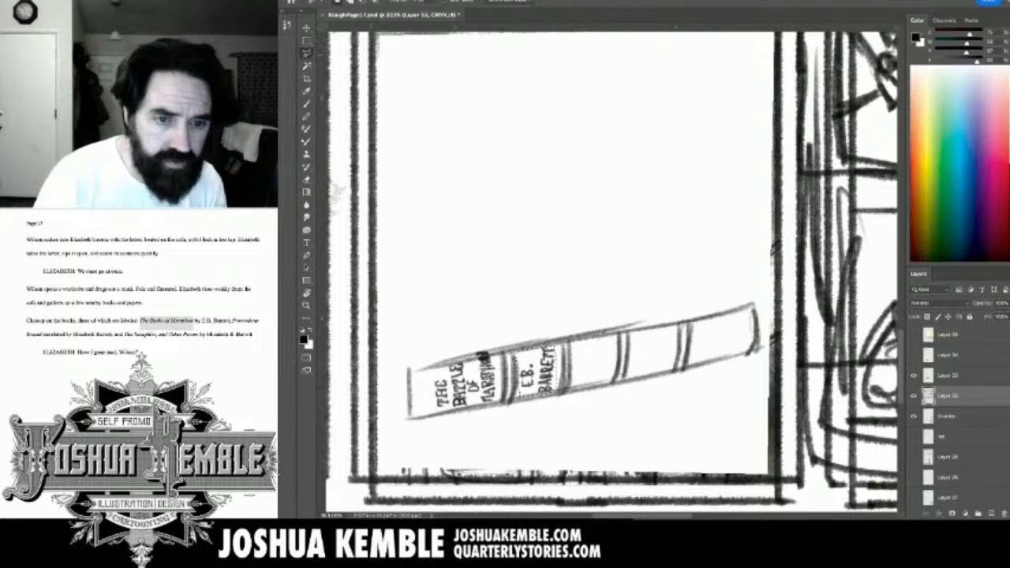
key("v")
scroll(612, 273, "up", 6)
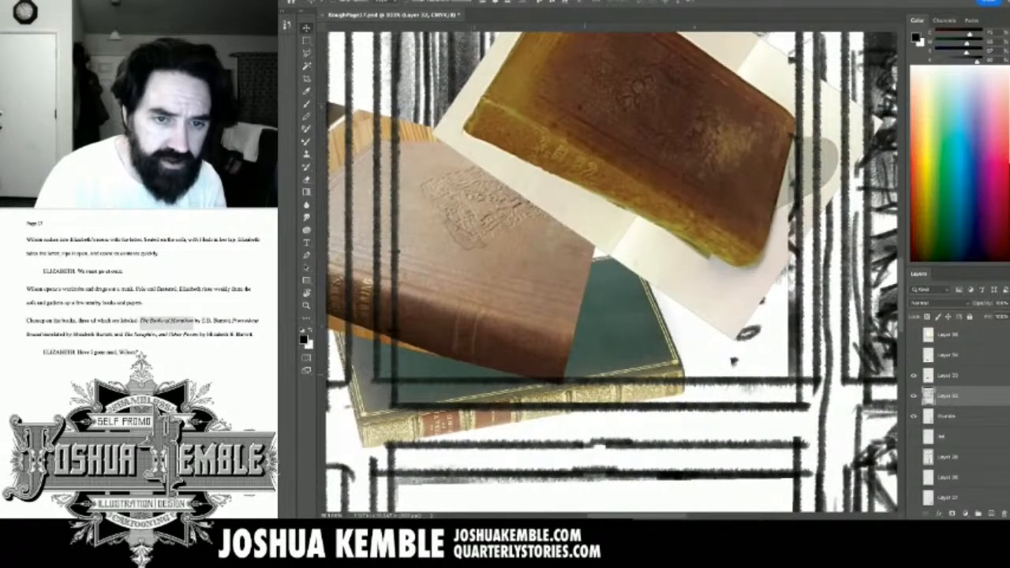
scroll(612, 273, "down", 6)
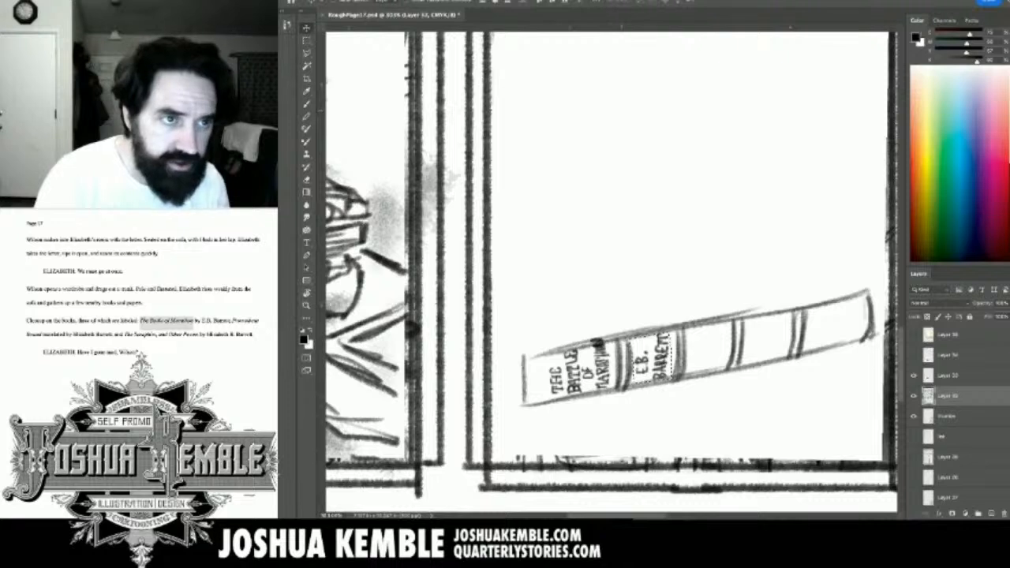
scroll(612, 273, "up", 1)
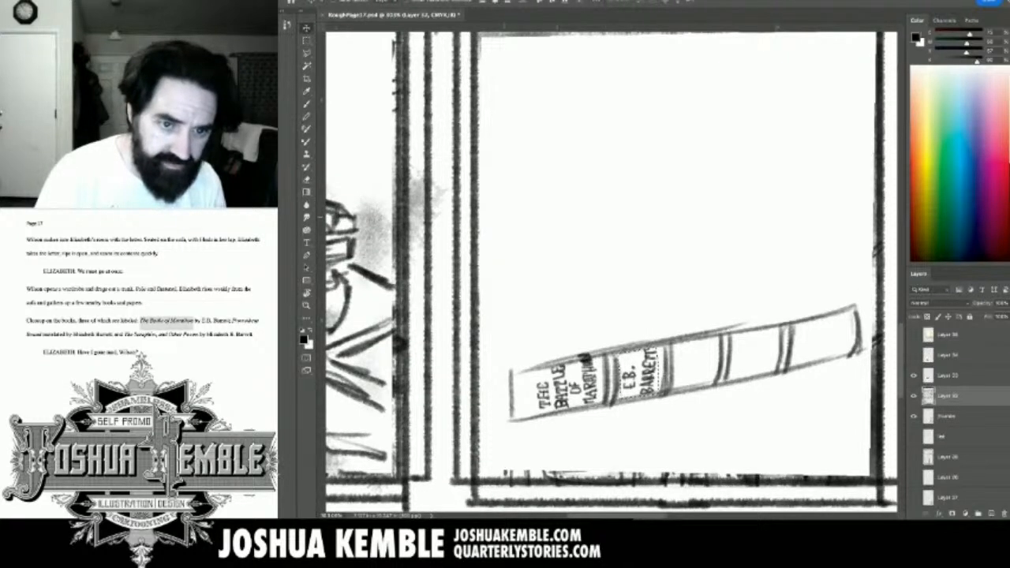
key("m")
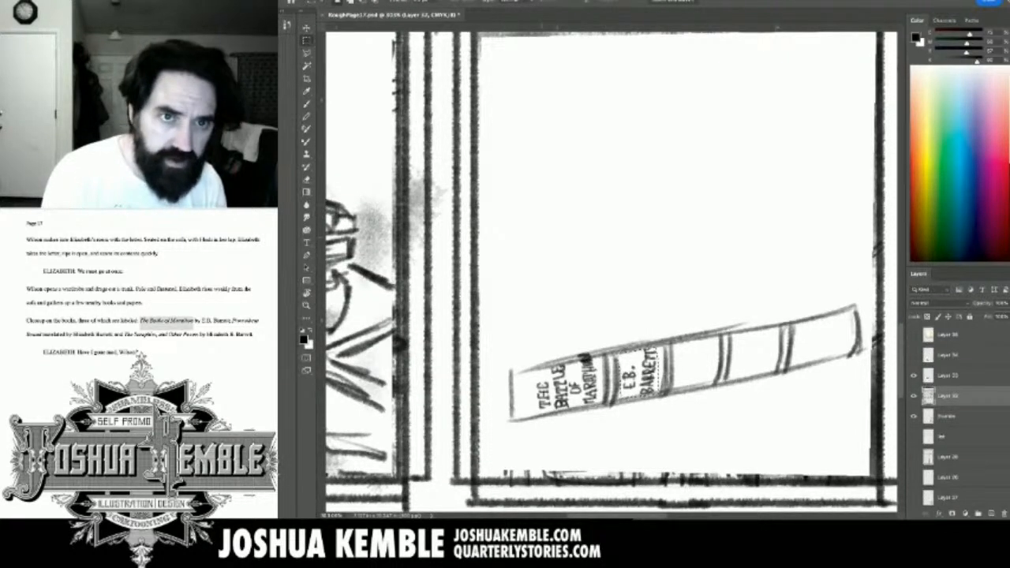
key("super+d")
Sketch the top cover's edges and the page-block end on the lettered book to give it volume, and save the file.
key("super+minus")
key("super+minus")
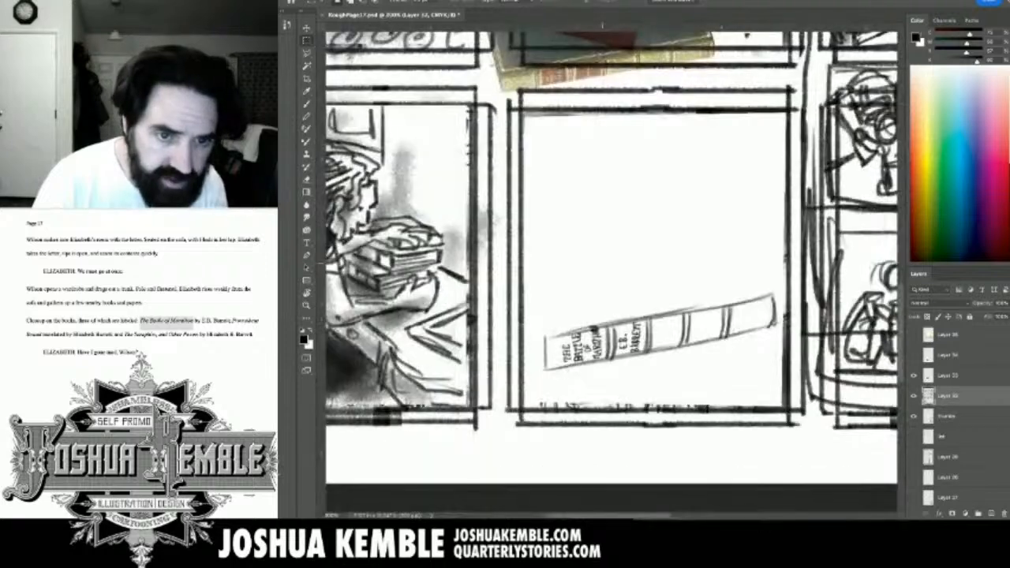
key("super+minus")
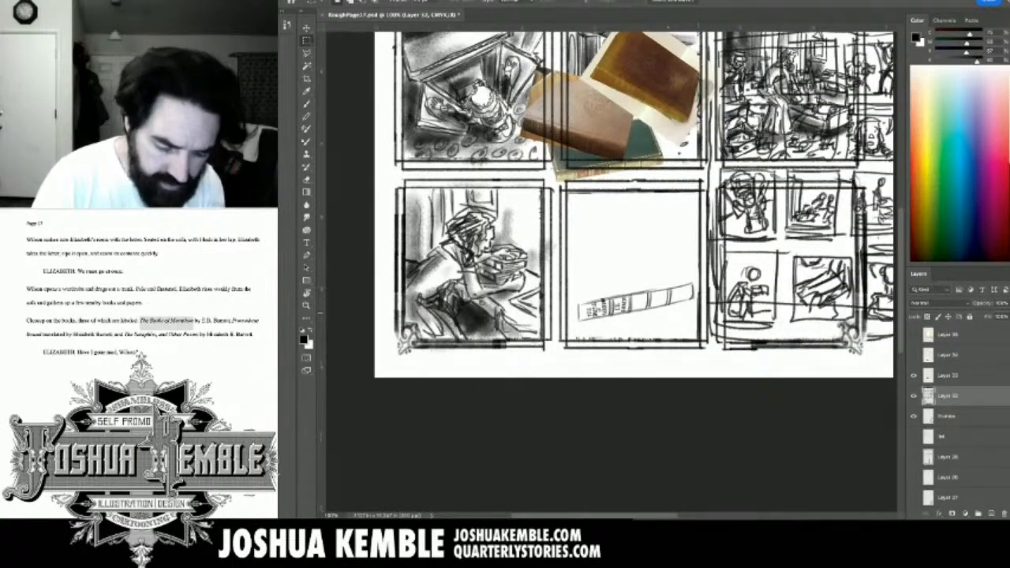
key("b")
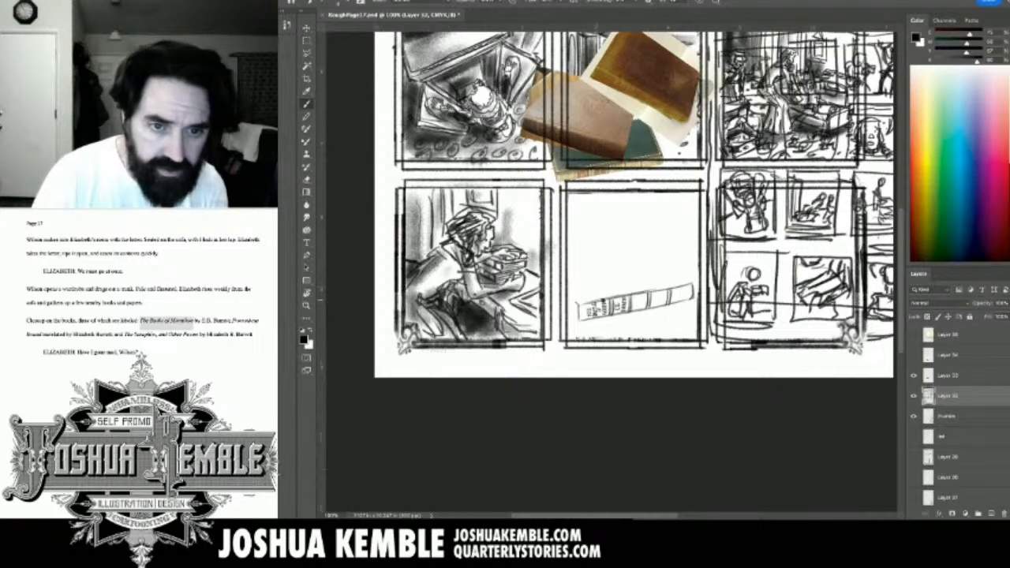
left_click_drag(577, 302, 691, 280)
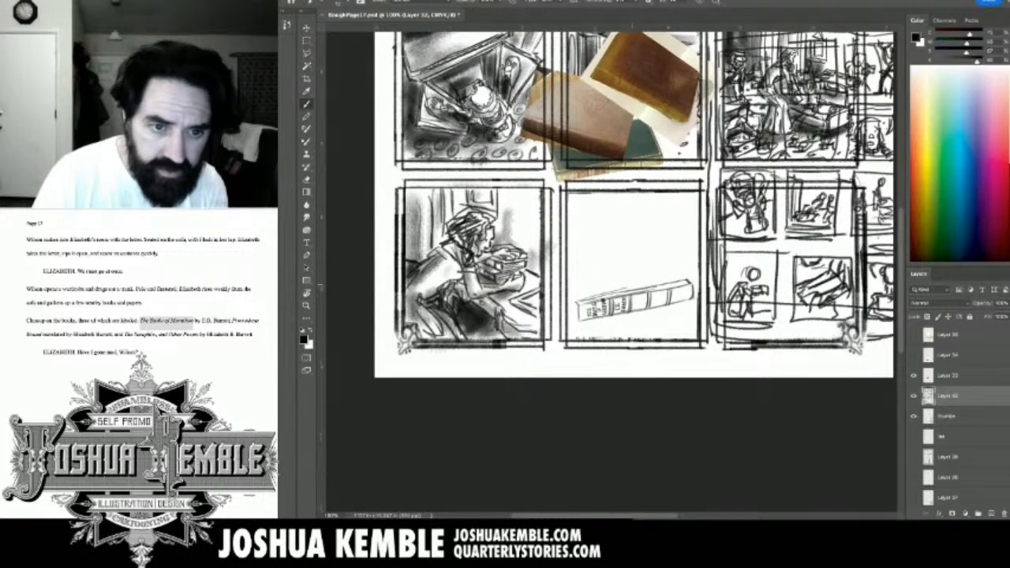
left_click_drag(691, 282, 652, 262)
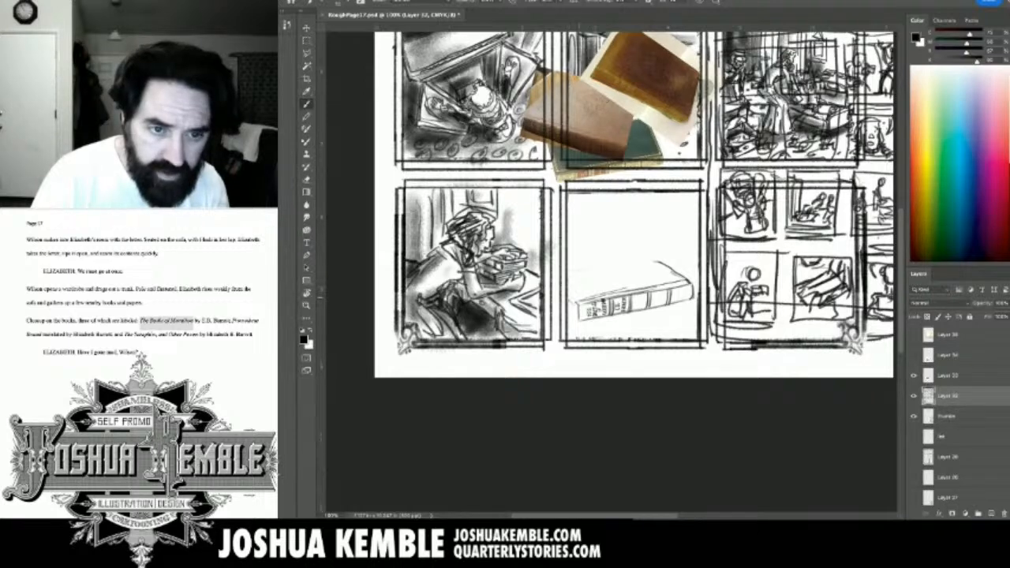
mouse_move(578, 296)
left_mouse_down()
mouse_move(602, 286)
mouse_move(575, 309)
mouse_move(578, 335)
mouse_move(567, 339)
mouse_move(577, 300)
mouse_move(565, 321)
mouse_move(576, 330)
mouse_move(578, 318)
left_mouse_up()
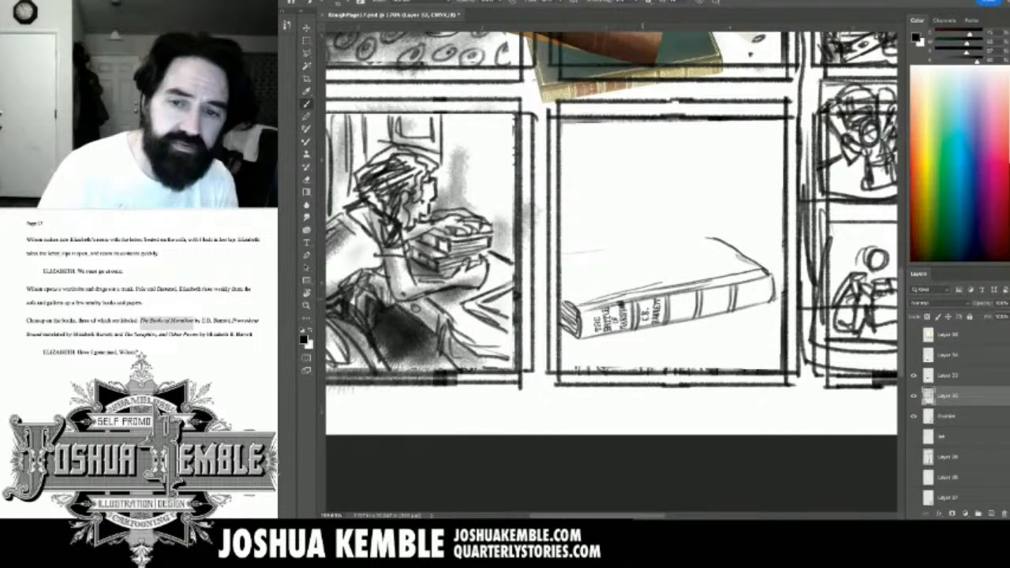
key("ctrl+s")
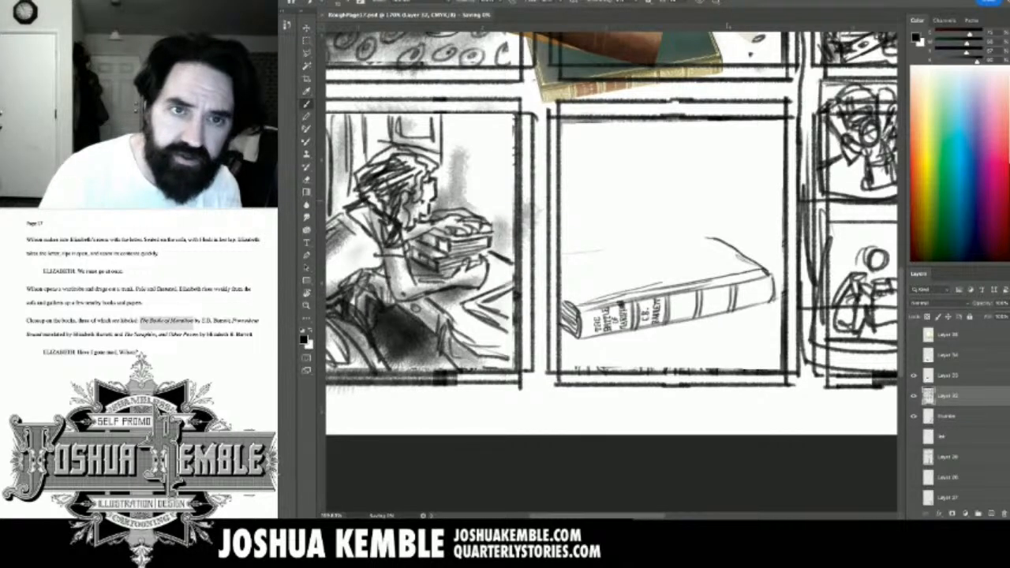
Hide the green book reference and move the light brown book reference down over the upper edge of the close-up panel.
left_click(913, 375)
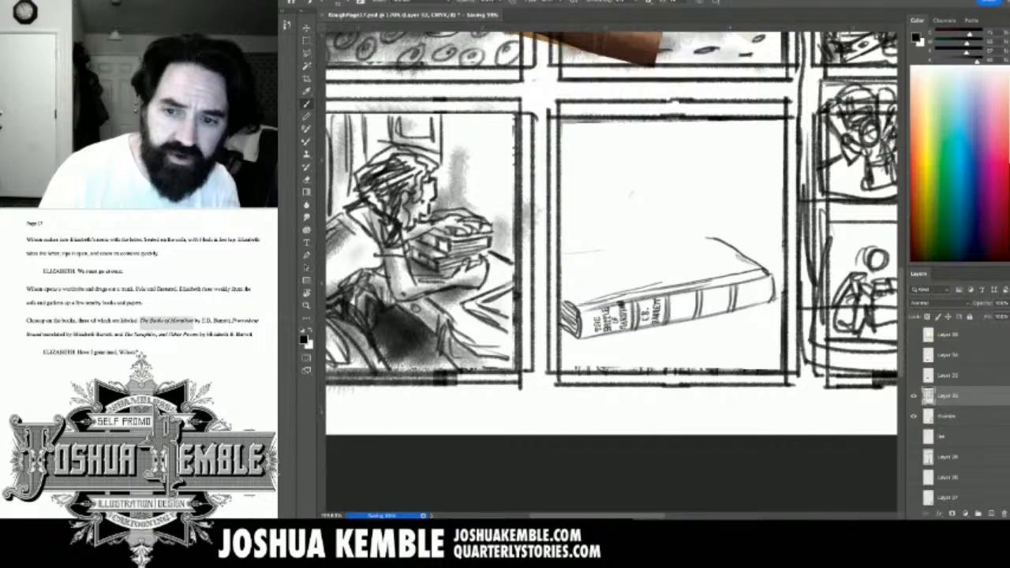
scroll(946, 394, "up", 2)
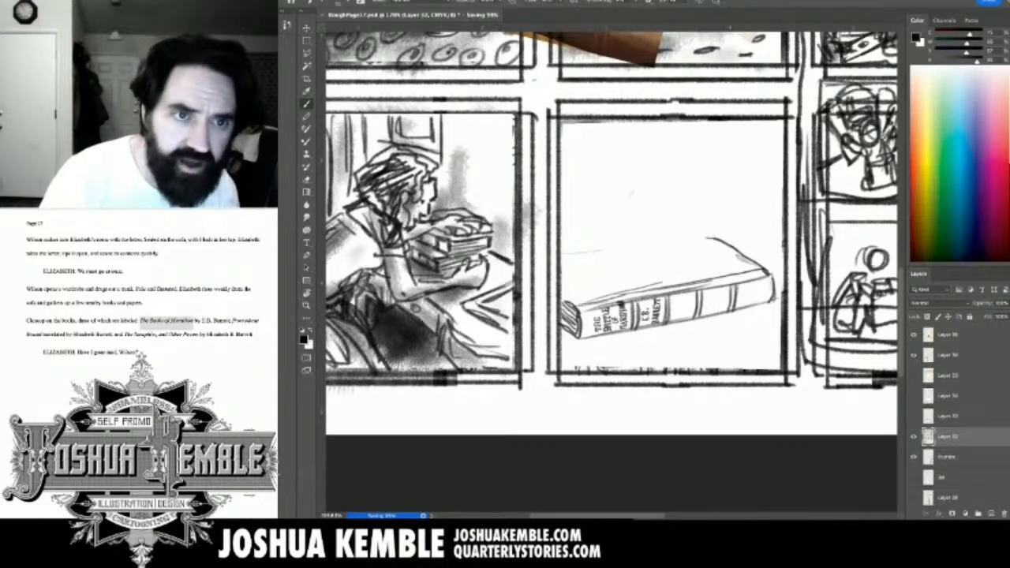
scroll(611, 268, "up", 5)
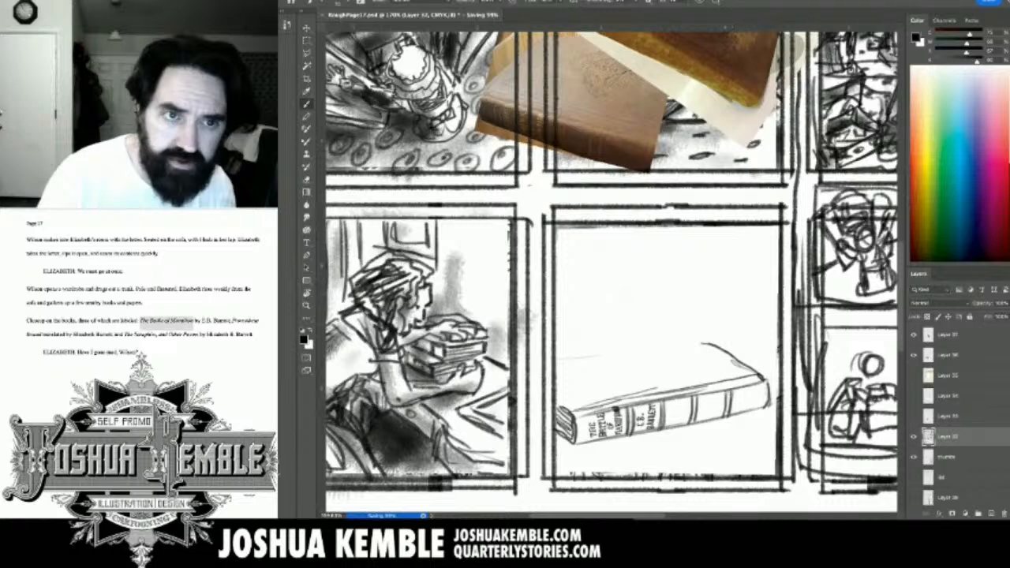
left_click(914, 355)
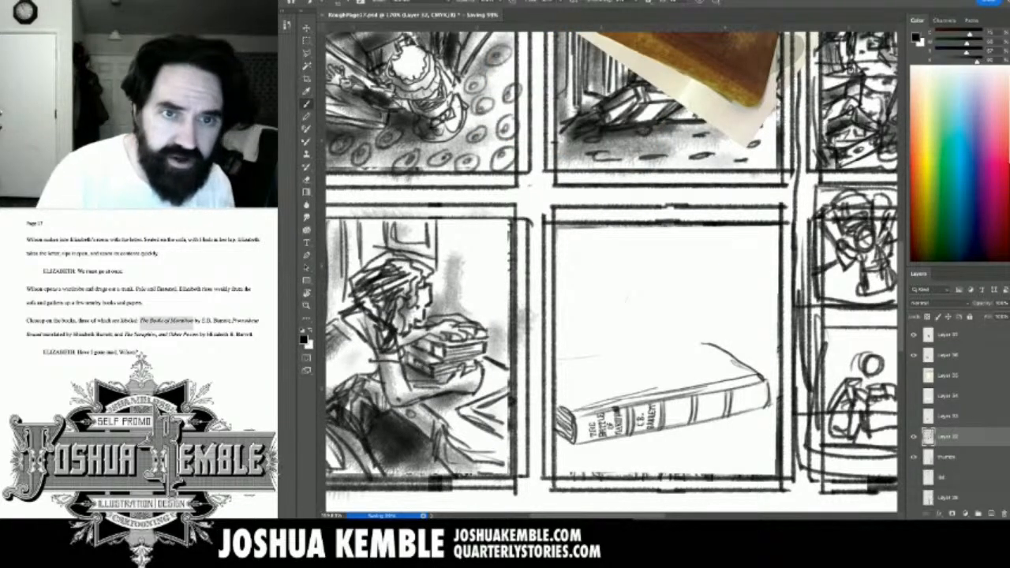
left_click(947, 355)
key("v")
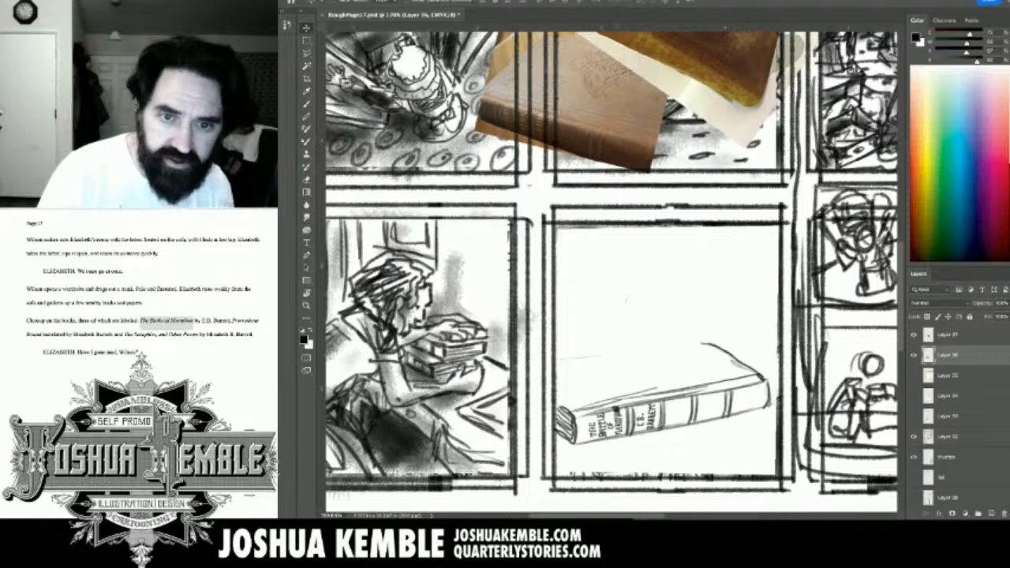
left_click_drag(615, 102, 766, 225)
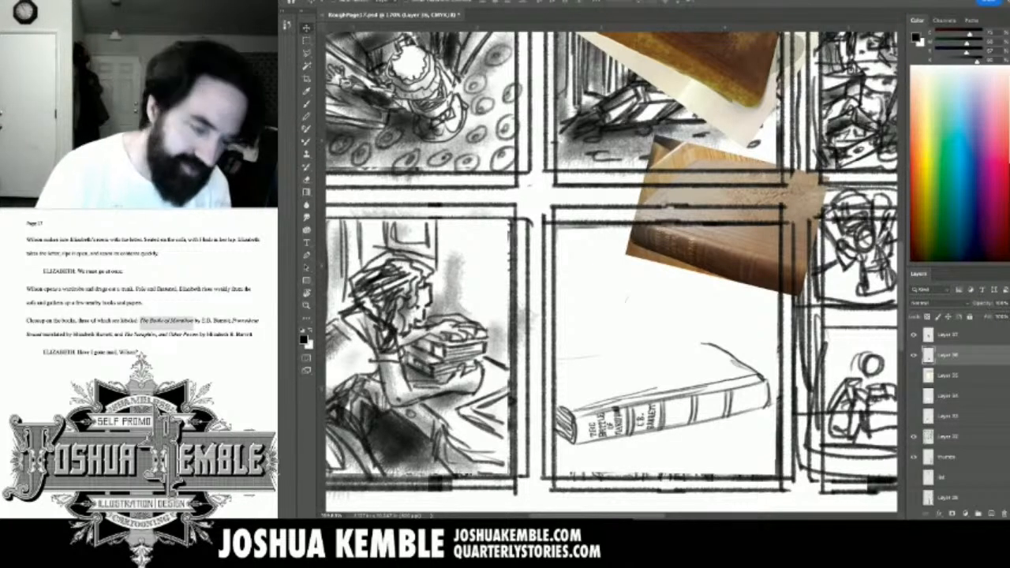
Make Layer 32 active and erase the receding back edge of the lettered book's top cover.
left_click(949, 436)
key("e")
left_click_drag(702, 344, 754, 369)
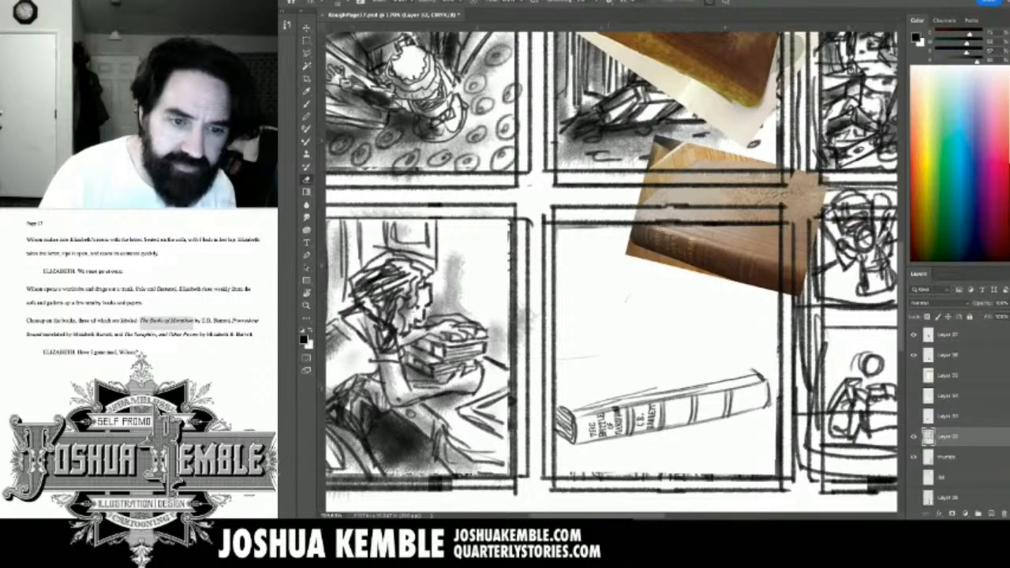
Sketch the page-block end and long spine edges of a second book stacked on the first, saving the file along the way.
key("b")
left_click_drag(558, 386, 581, 402)
mouse_move(585, 367)
left_mouse_down()
mouse_move(582, 405)
mouse_move(581, 393)
left_mouse_up()
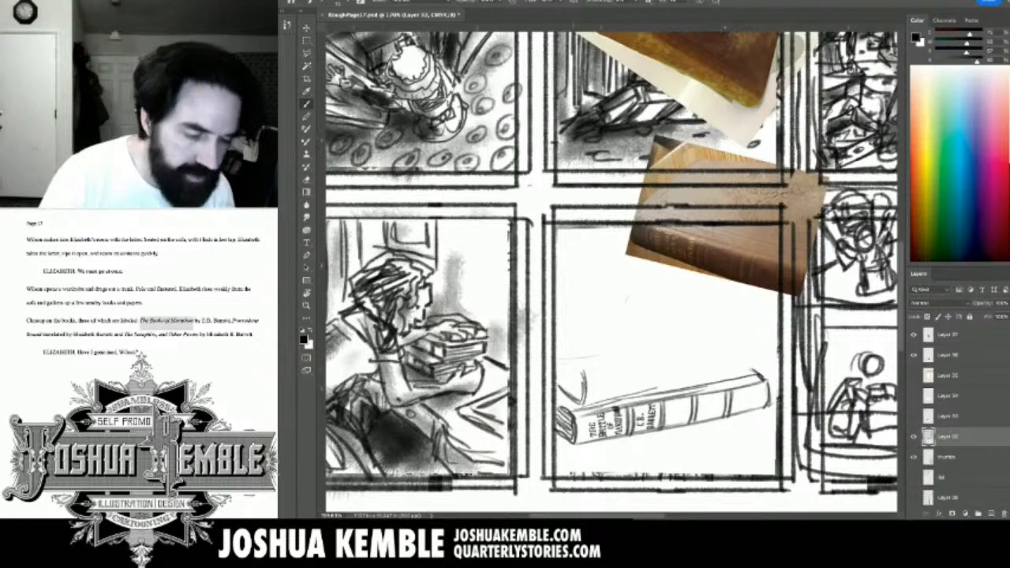
left_click_drag(560, 356, 583, 376)
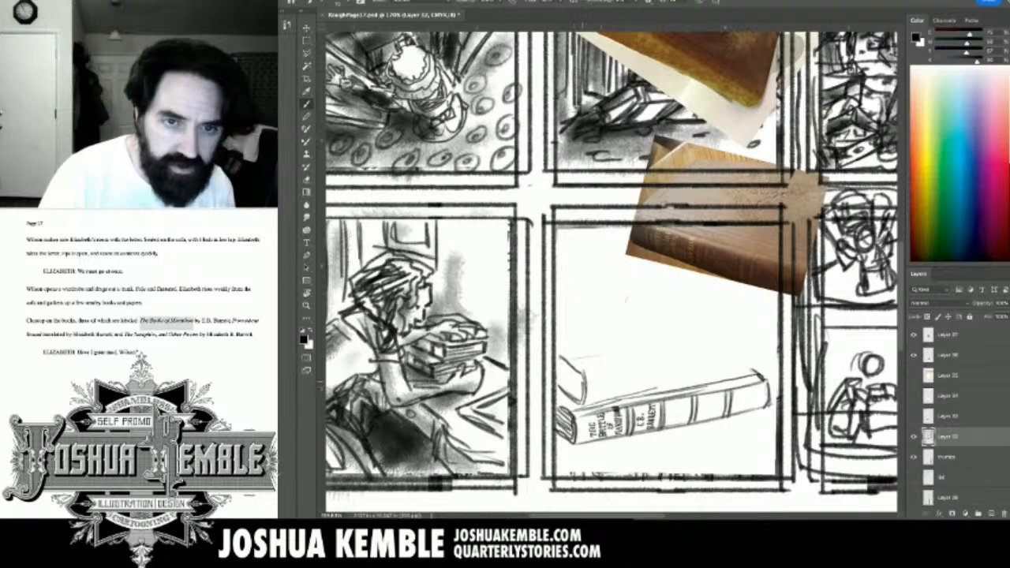
key("ctrl+s")
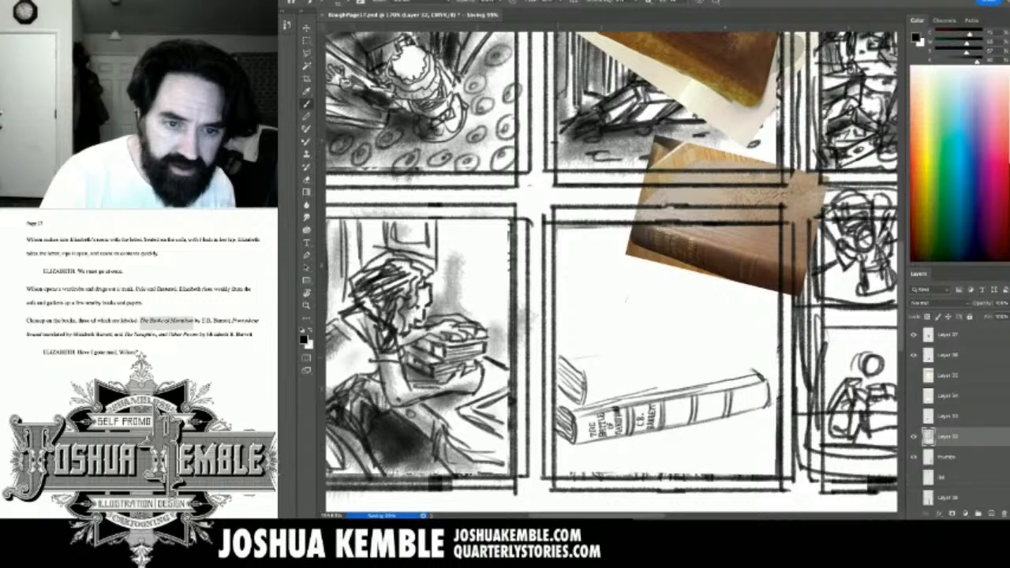
left_click_drag(586, 370, 716, 346)
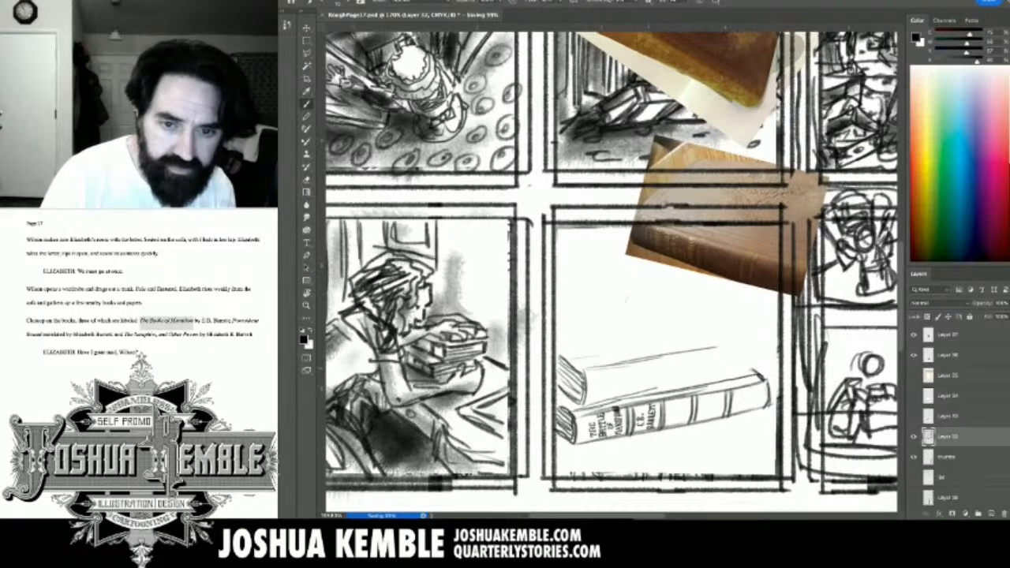
mouse_move(582, 405)
left_mouse_down()
mouse_move(755, 369)
mouse_move(763, 356)
mouse_move(744, 341)
mouse_move(754, 337)
left_mouse_up()
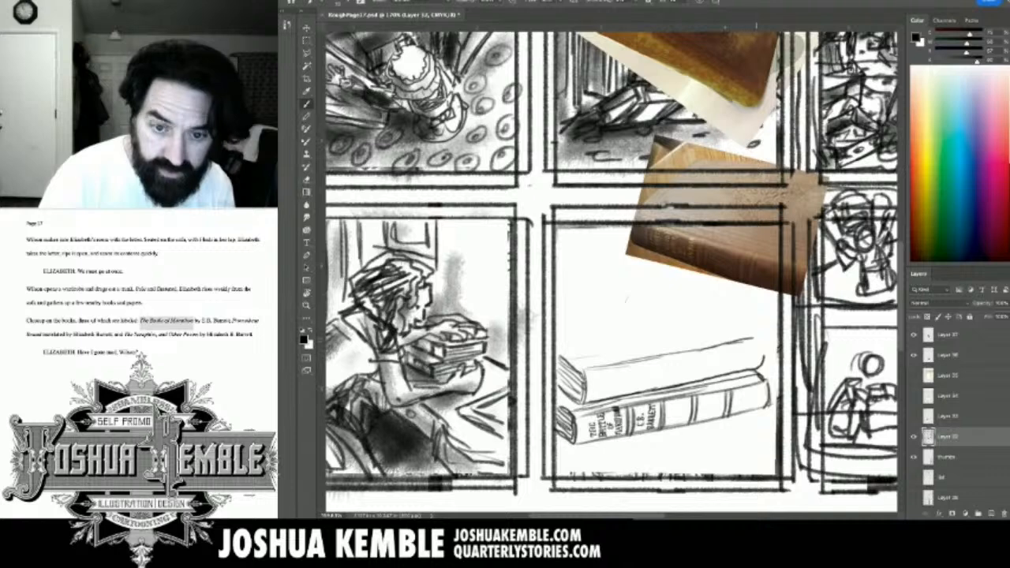
Save the file, add the remaining raised bands across the second book's spine, and reinforce its upper long edge.
key("ctrl+s")
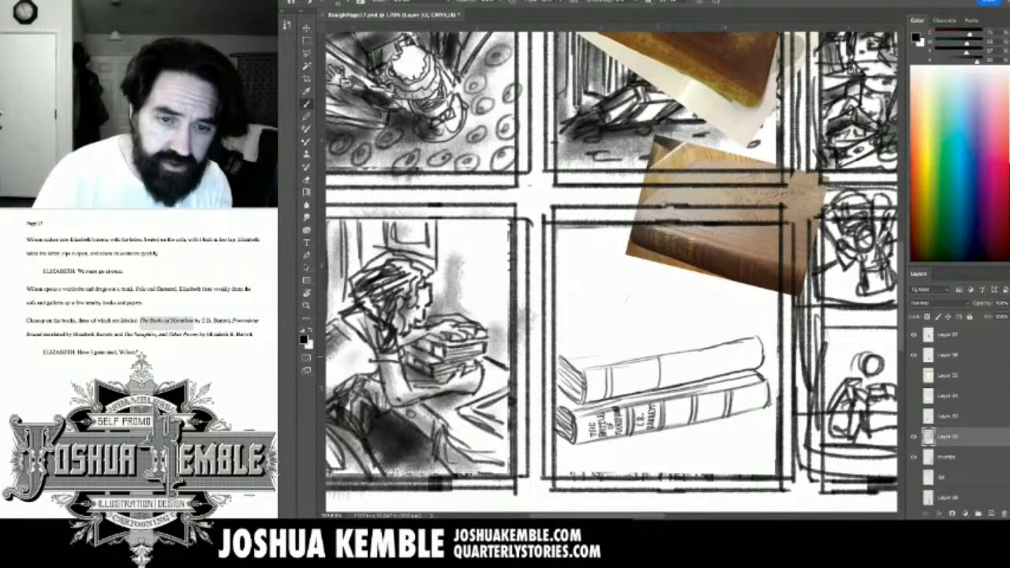
left_click_drag(664, 355, 666, 389)
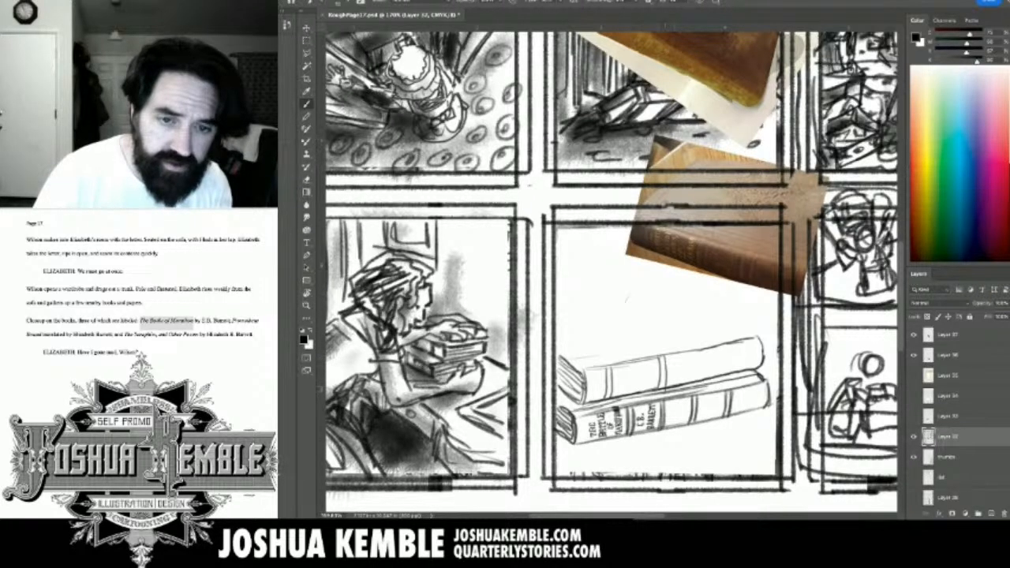
left_click_drag(712, 347, 715, 374)
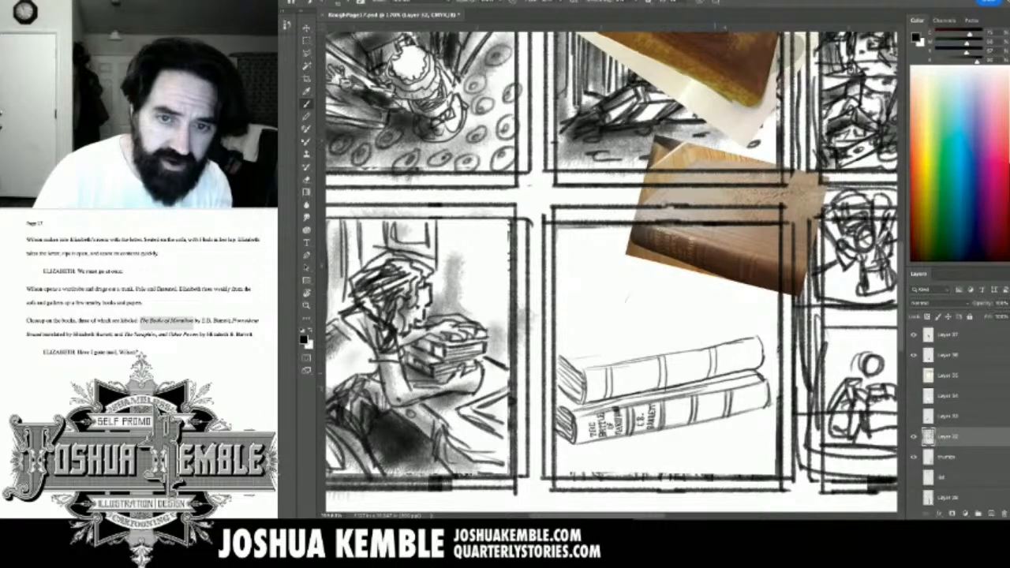
left_click_drag(754, 339, 751, 373)
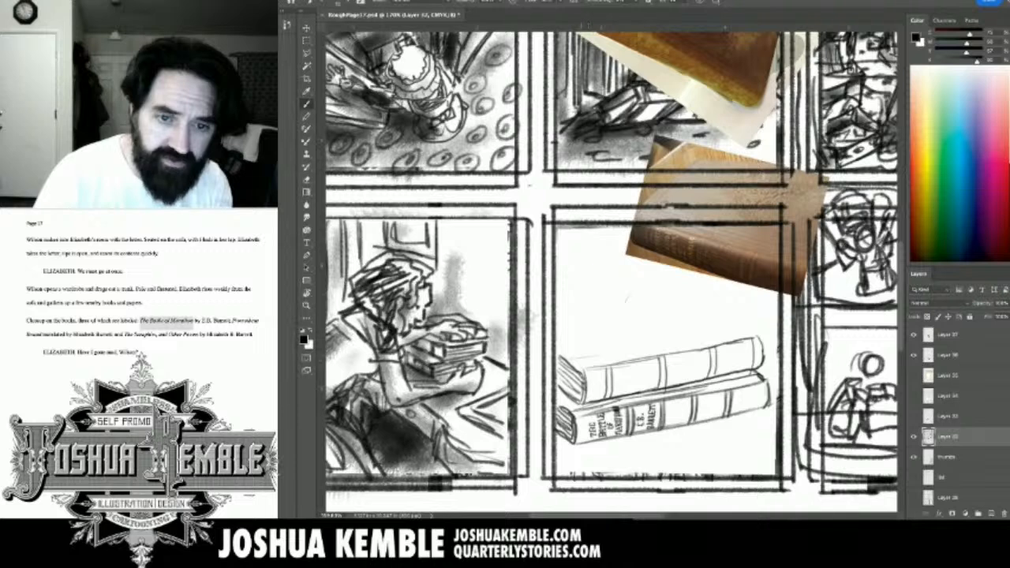
left_click_drag(580, 364, 753, 334)
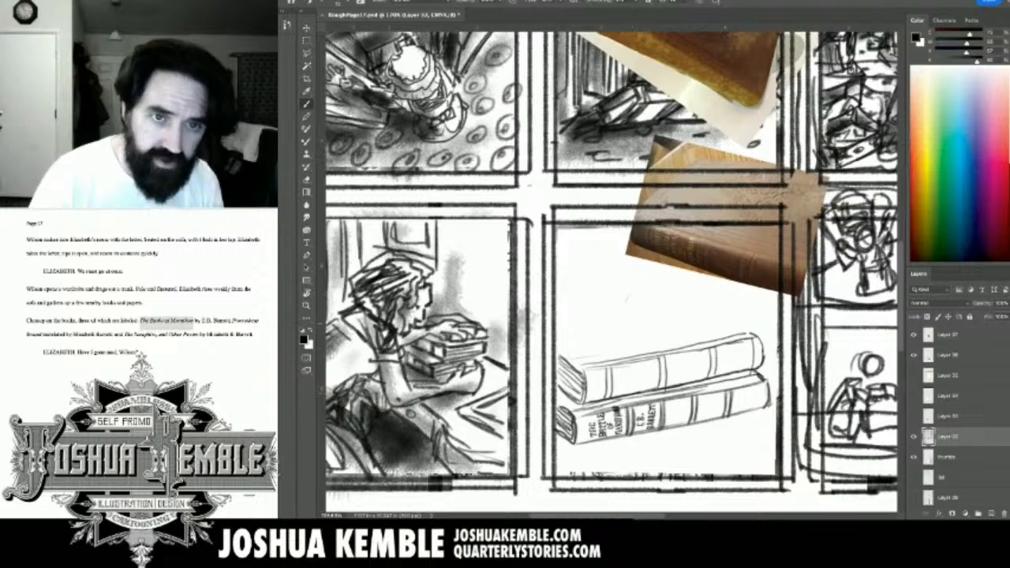
Turn the canvas so the stacked books stand upright, with the second book's blank spine ready for lettering.
key("r")
left_click_drag(694, 371, 600, 384)
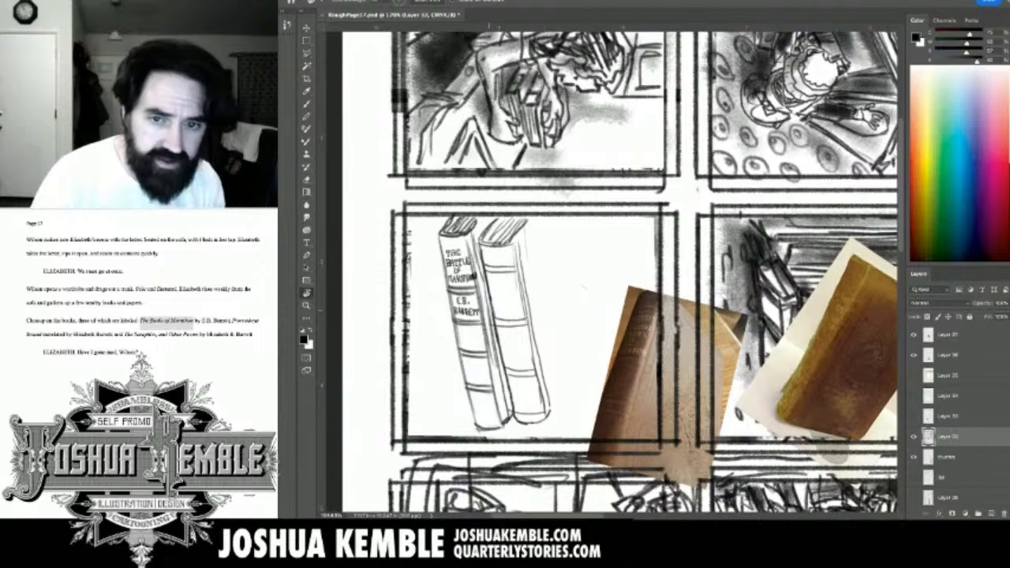
left_click_drag(487, 305, 558, 305)
key("b")
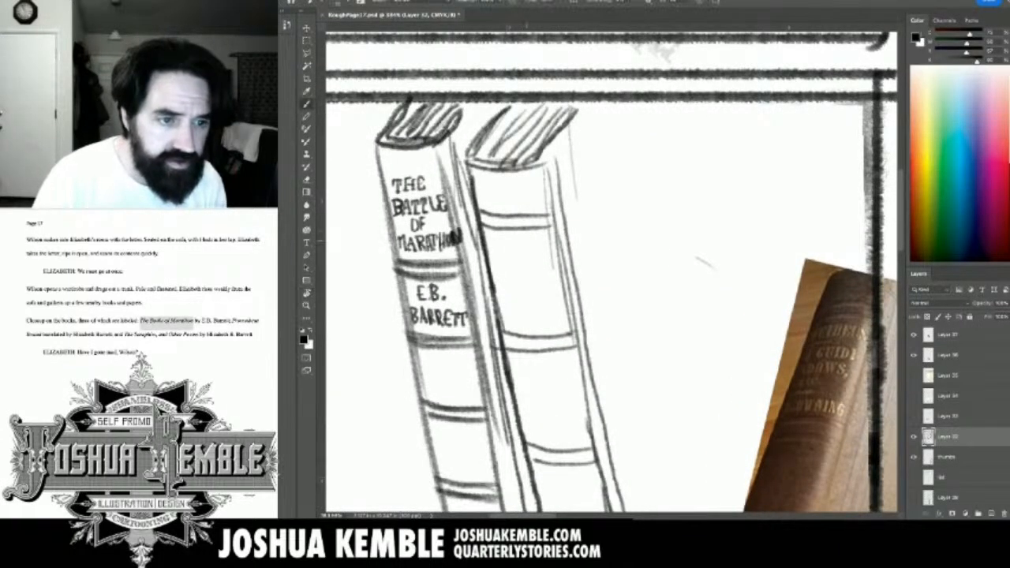
left_click_drag(531, 239, 529, 214)
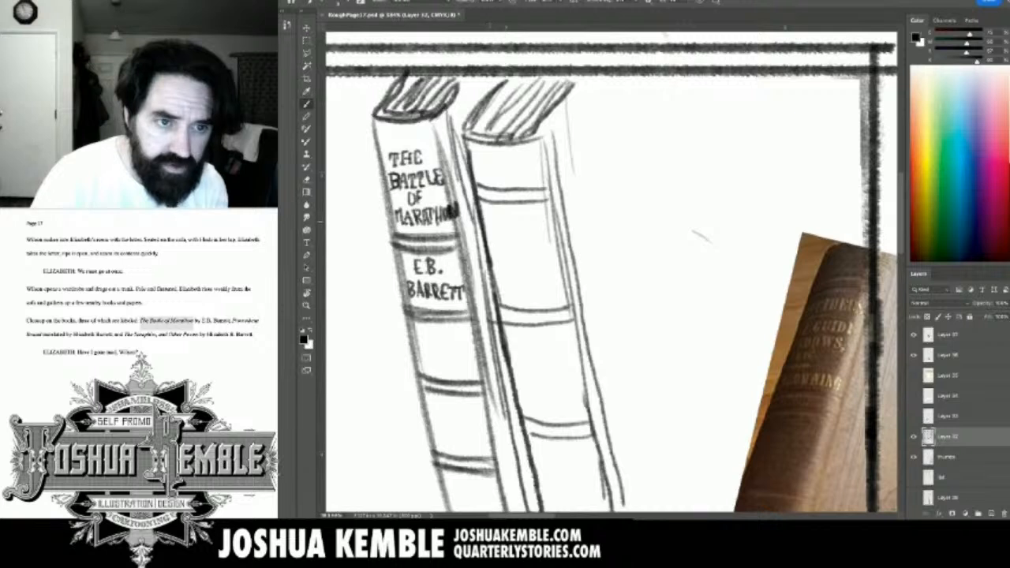
left_click_drag(488, 211, 497, 225)
left_click_drag(497, 211, 505, 227)
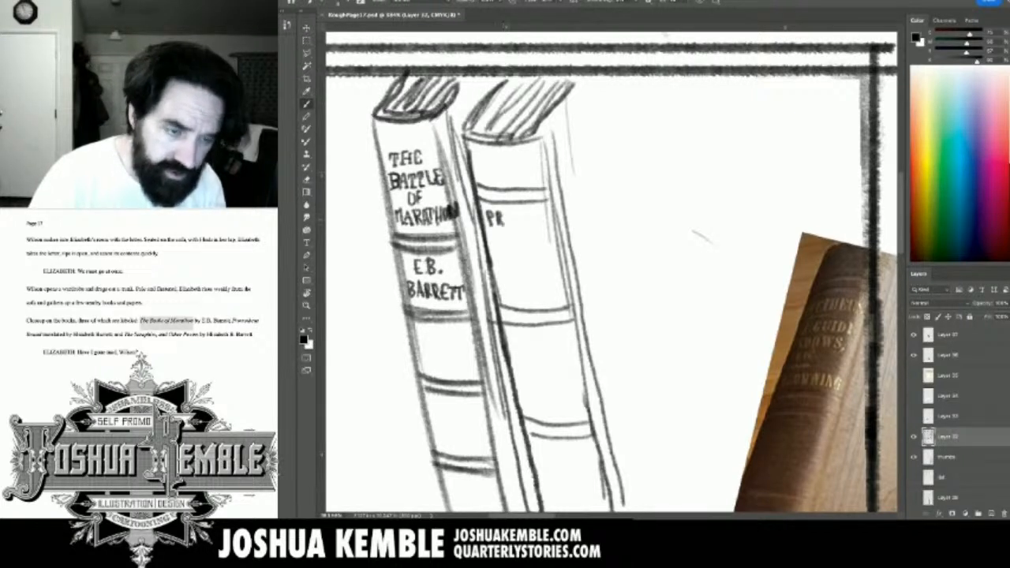
key("ctrl+z")
key("ctrl+z")
key("ctrl+z")
key("ctrl+z")
key("ctrl+z")
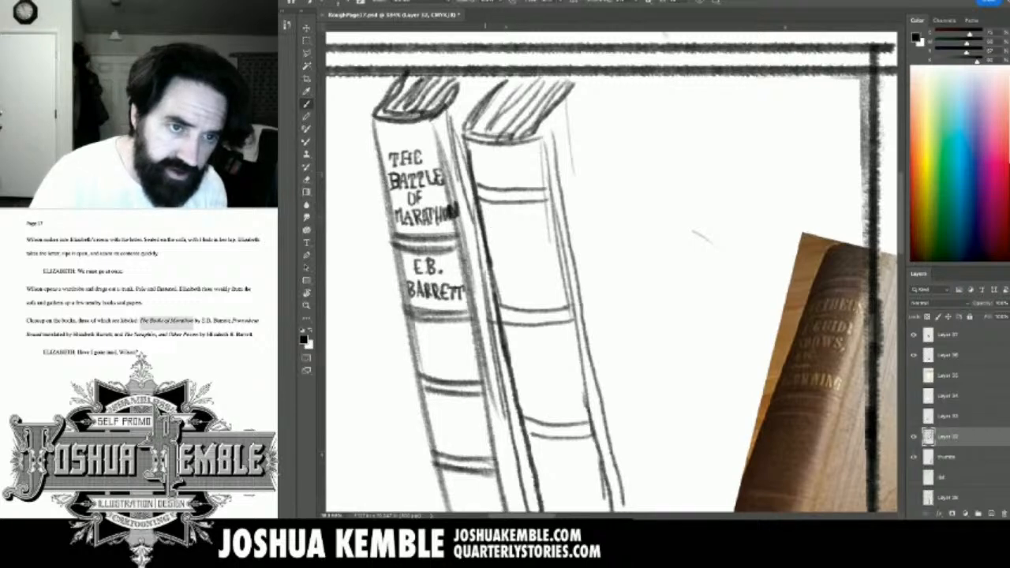
Letter "PROMETHEUS" by hand just below the first band on the second book's spine.
mouse_move(488, 211)
left_mouse_down()
mouse_move(490, 232)
mouse_move(490, 220)
left_mouse_up()
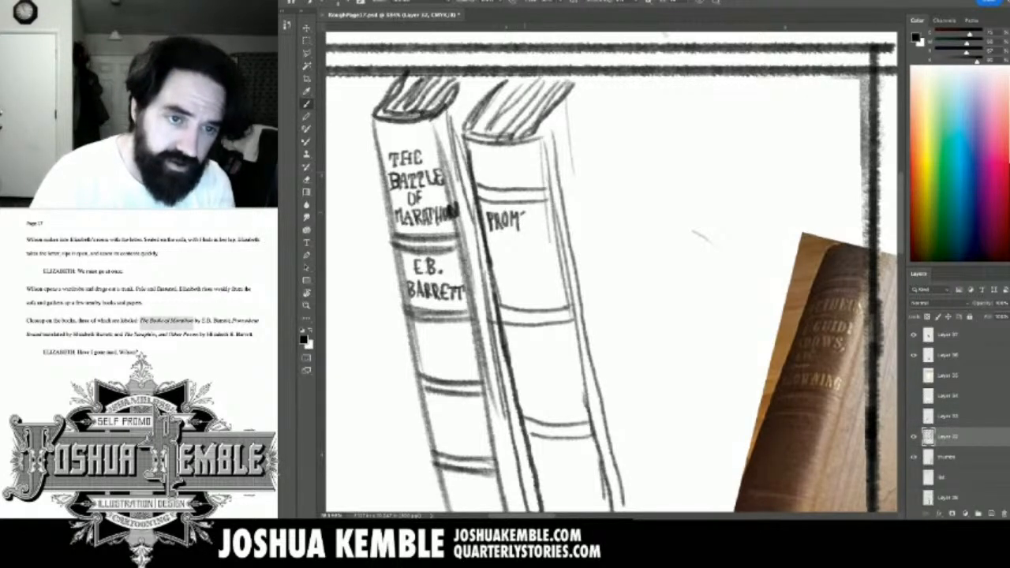
left_click_drag(522, 215, 526, 229)
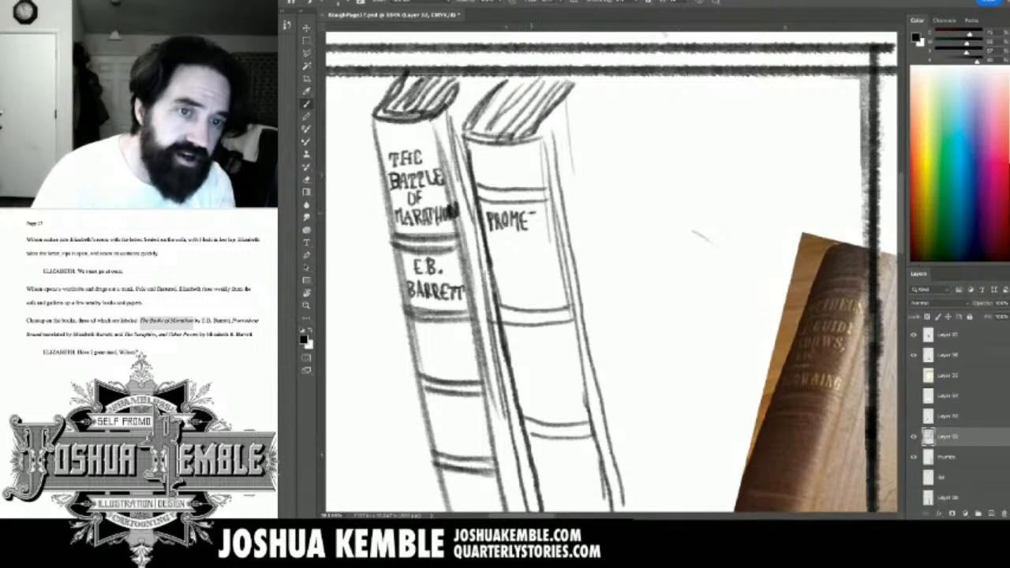
mouse_move(532, 214)
left_mouse_down()
mouse_move(532, 232)
mouse_move(545, 219)
left_mouse_up()
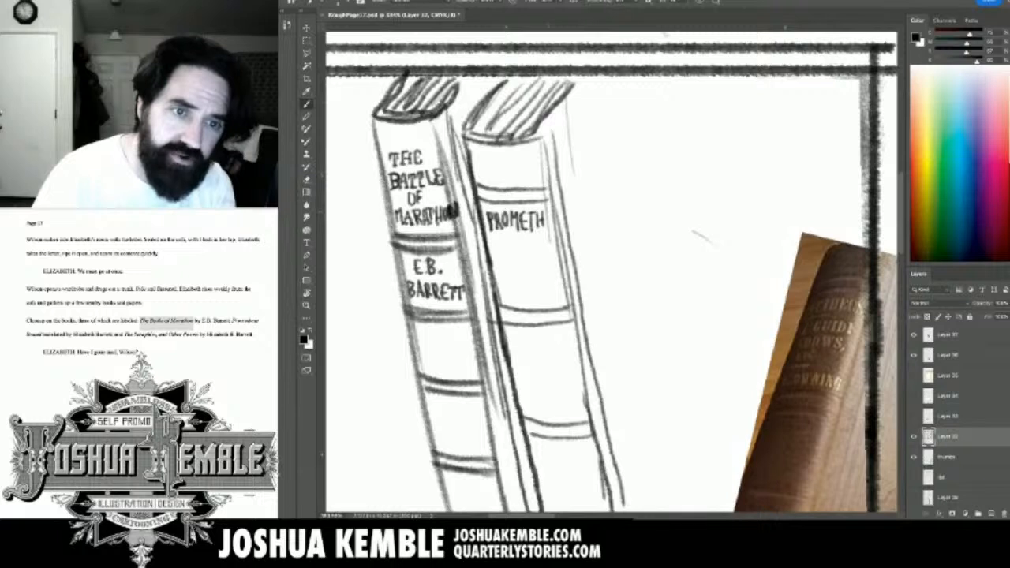
mouse_move(549, 209)
left_mouse_down()
mouse_move(549, 226)
mouse_move(562, 227)
mouse_move(567, 207)
mouse_move(573, 223)
mouse_move(582, 206)
left_mouse_up()
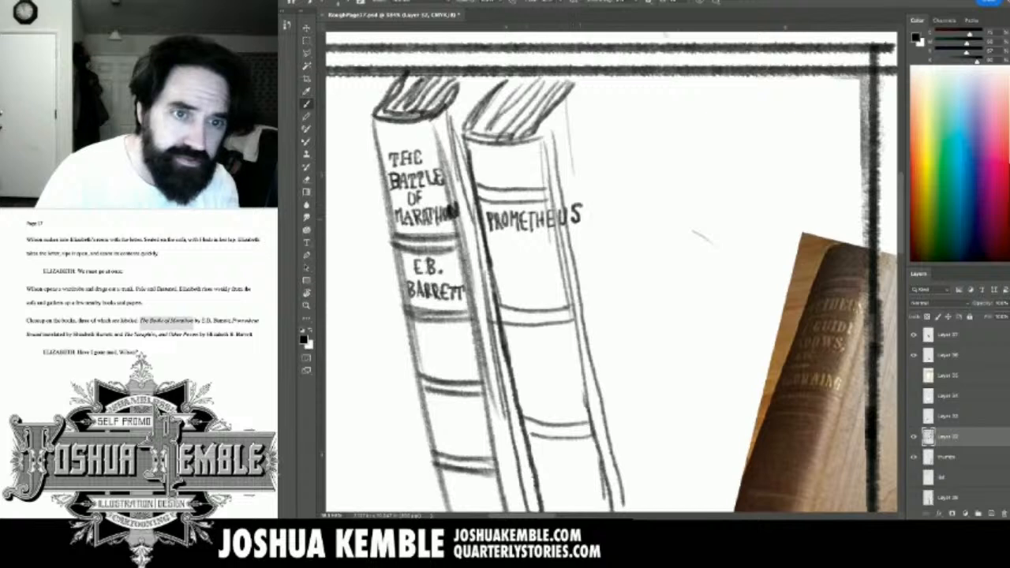
Squeeze the word PROMETHEUS horizontally to fit the spine's width and redraw the book edge beside it.
key("l")
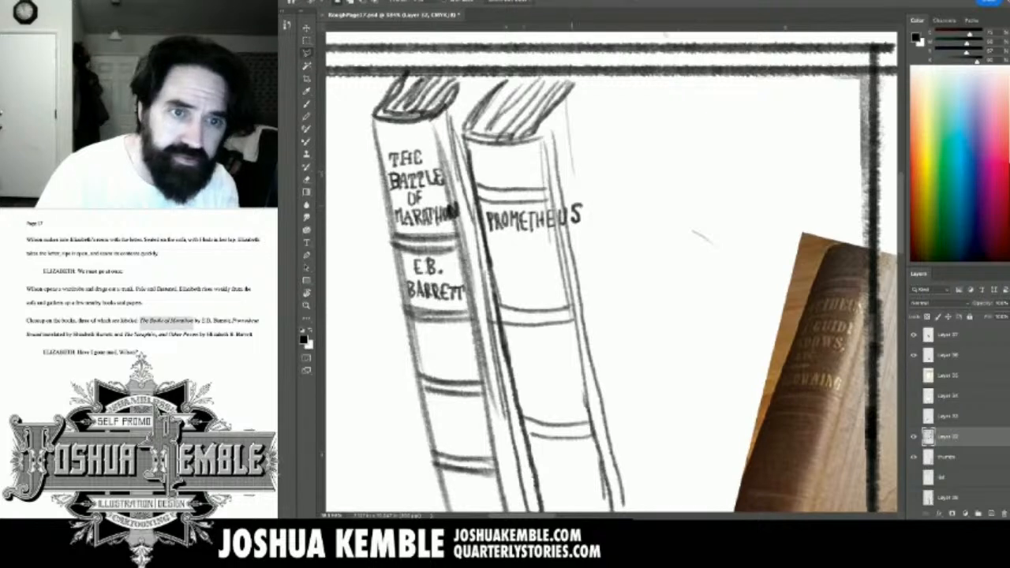
mouse_move(581, 195)
left_mouse_down()
mouse_move(484, 208)
mouse_move(488, 239)
mouse_move(594, 232)
mouse_move(582, 195)
left_mouse_up()
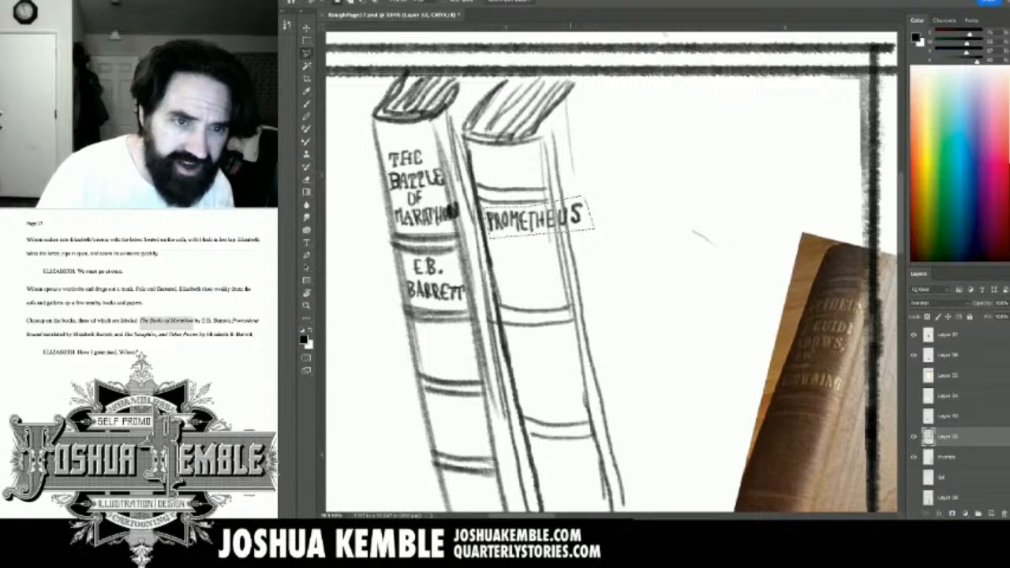
key("ctrl+t")
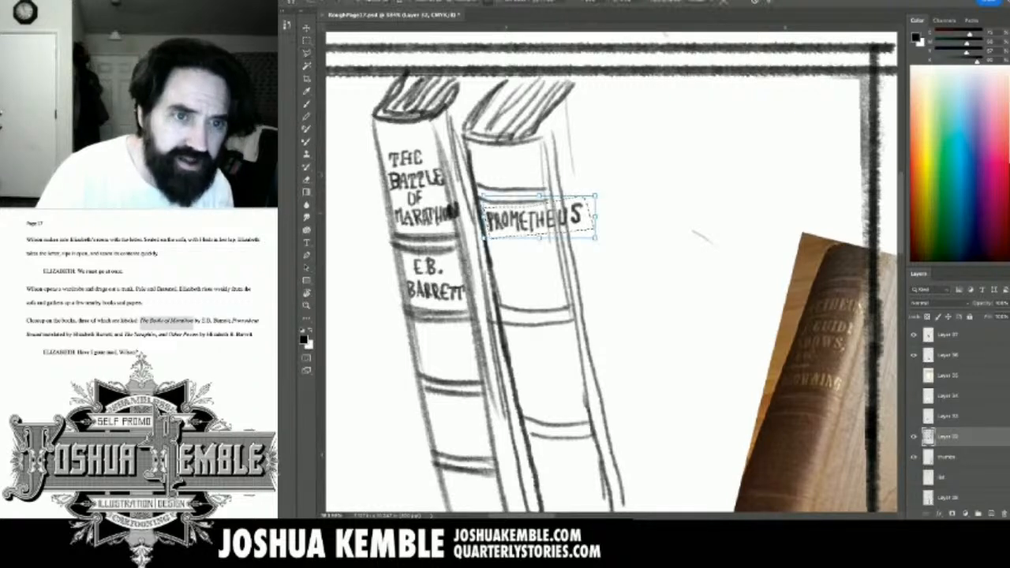
left_click_drag(596, 217, 566, 218)
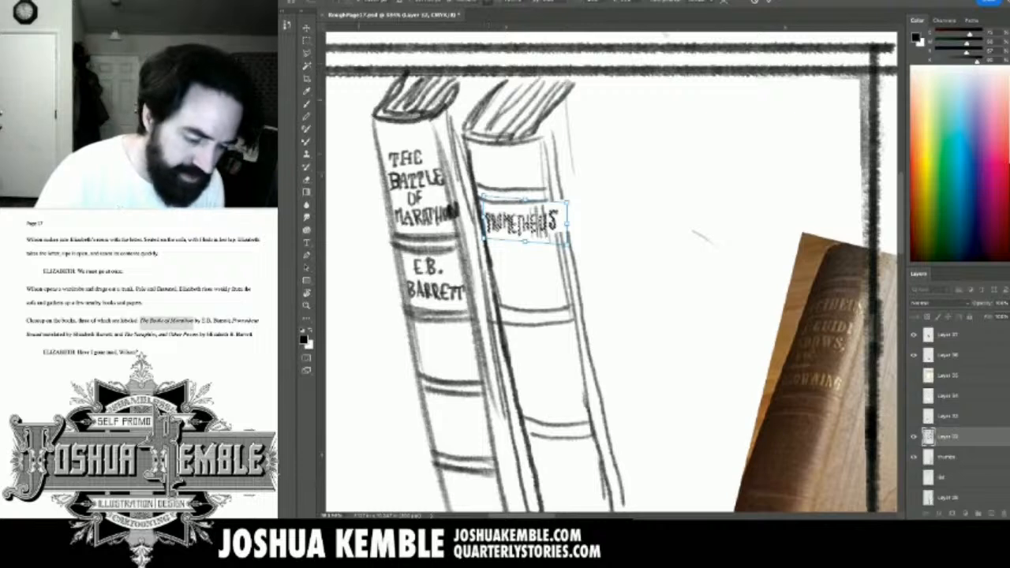
key("Return")
key("ctrl+d")
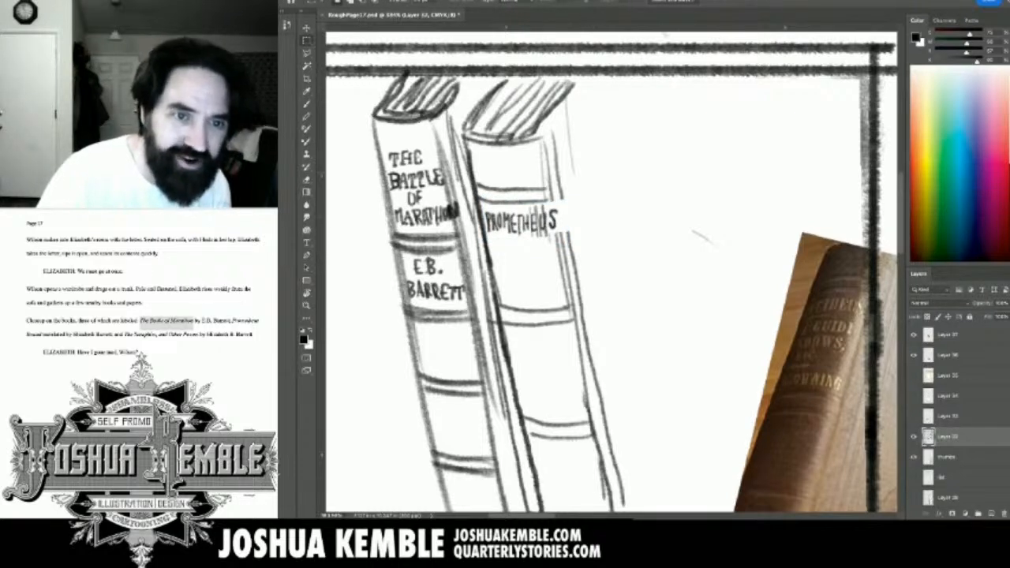
key("b")
mouse_move(562, 200)
left_mouse_down()
mouse_move(565, 238)
mouse_move(558, 225)
mouse_move(556, 238)
left_mouse_up()
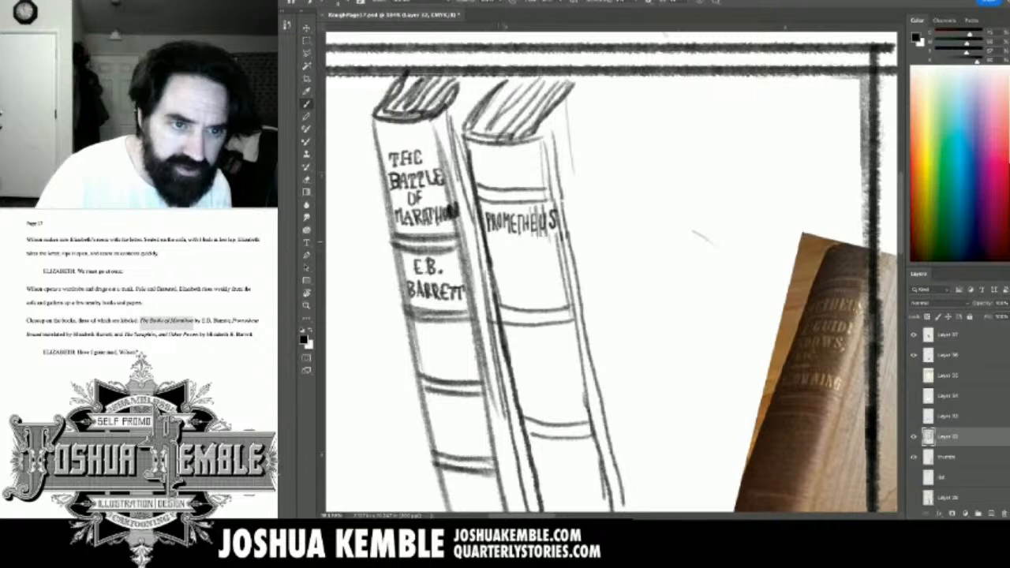
Letter "BOUND" beneath PROMETHEUS on the second book's spine and underline it.
left_click_drag(493, 240, 496, 251)
mouse_move(494, 240)
left_mouse_down()
mouse_move(503, 253)
mouse_move(508, 243)
mouse_move(511, 255)
mouse_move(522, 242)
left_mouse_up()
left_click_drag(521, 242, 528, 255)
mouse_move(528, 255)
left_mouse_down()
mouse_move(529, 240)
mouse_move(533, 256)
left_mouse_up()
mouse_move(534, 255)
left_mouse_down()
mouse_move(544, 245)
mouse_move(542, 258)
mouse_move(552, 257)
mouse_move(495, 259)
left_mouse_up()
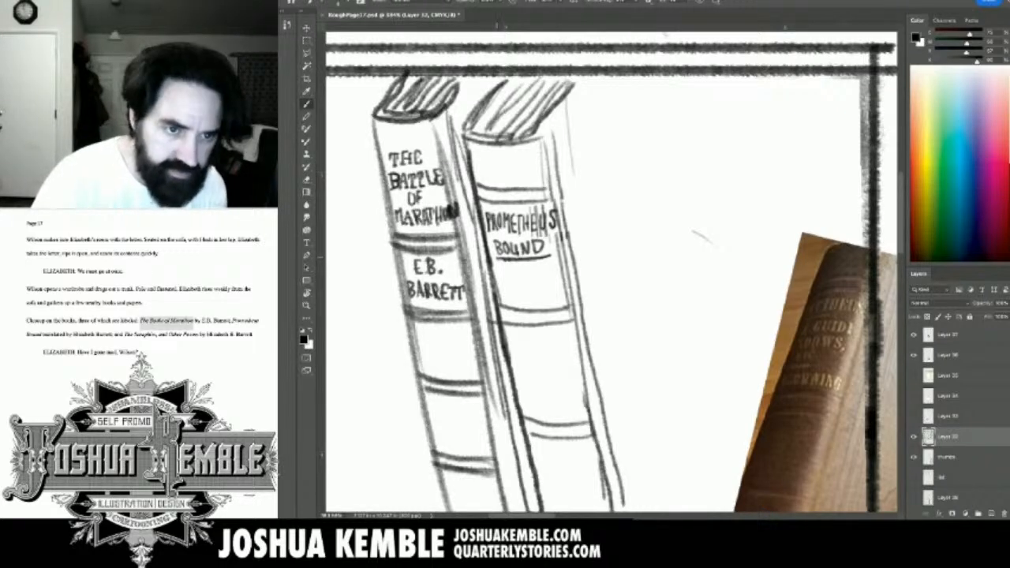
Letter "TRANSLATED BY" in smaller capitals on two lines beneath the underlined title on the second book's spine.
scroll(497, 260, "up", 4)
scroll(489, 261, "up", 2)
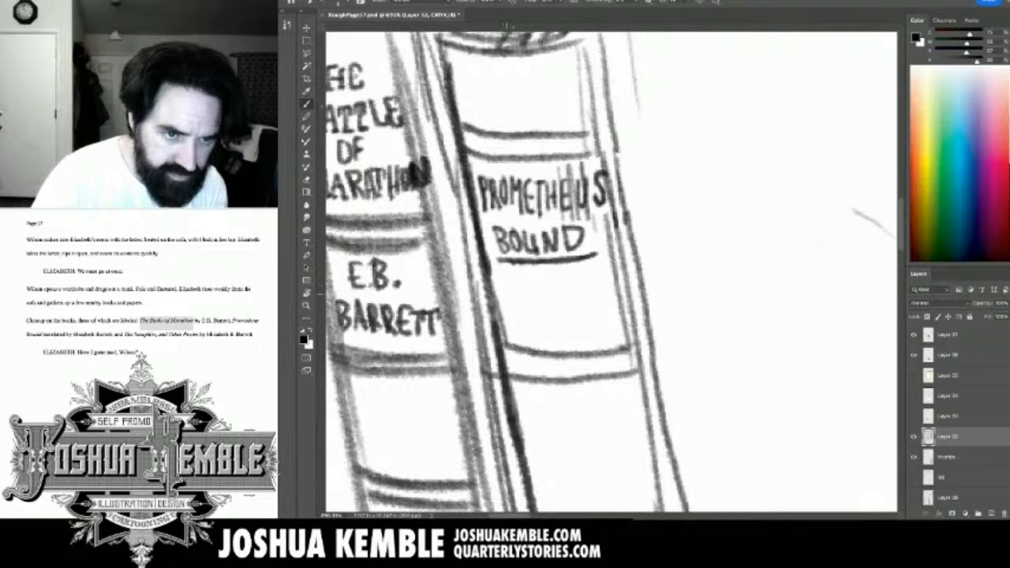
mouse_move(499, 275)
left_mouse_down()
mouse_move(510, 273)
mouse_move(511, 290)
mouse_move(525, 276)
mouse_move(532, 290)
left_mouse_up()
left_click_drag(523, 284, 537, 275)
mouse_move(536, 275)
left_mouse_down()
mouse_move(544, 290)
mouse_move(546, 275)
left_mouse_up()
left_click_drag(550, 275, 560, 289)
left_click_drag(560, 290, 570, 273)
mouse_move(570, 272)
left_mouse_down()
mouse_move(575, 289)
mouse_move(585, 273)
left_mouse_up()
left_click_drag(580, 274, 588, 289)
left_click_drag(589, 274, 593, 281)
left_click_drag(589, 288, 597, 289)
left_click_drag(598, 272, 604, 281)
left_click_drag(532, 296, 532, 316)
mouse_move(533, 305)
left_mouse_down()
mouse_move(534, 316)
mouse_move(534, 305)
left_mouse_up()
left_click_drag(552, 296, 557, 316)
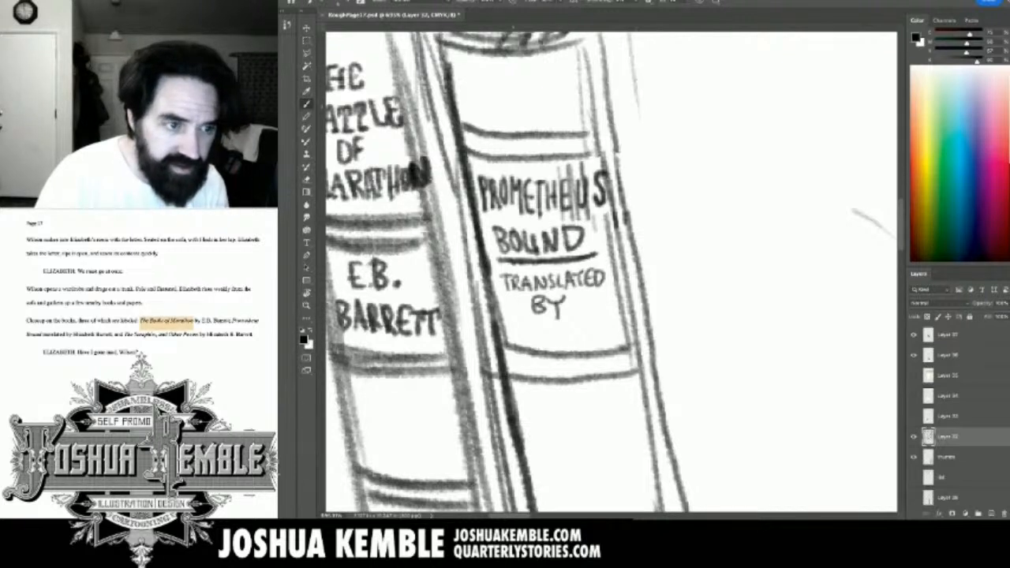
Letter "ELIZABETH BARRETT" on two lines in the next section of the second book's spine, below the band under the title.
key("super+Tab")
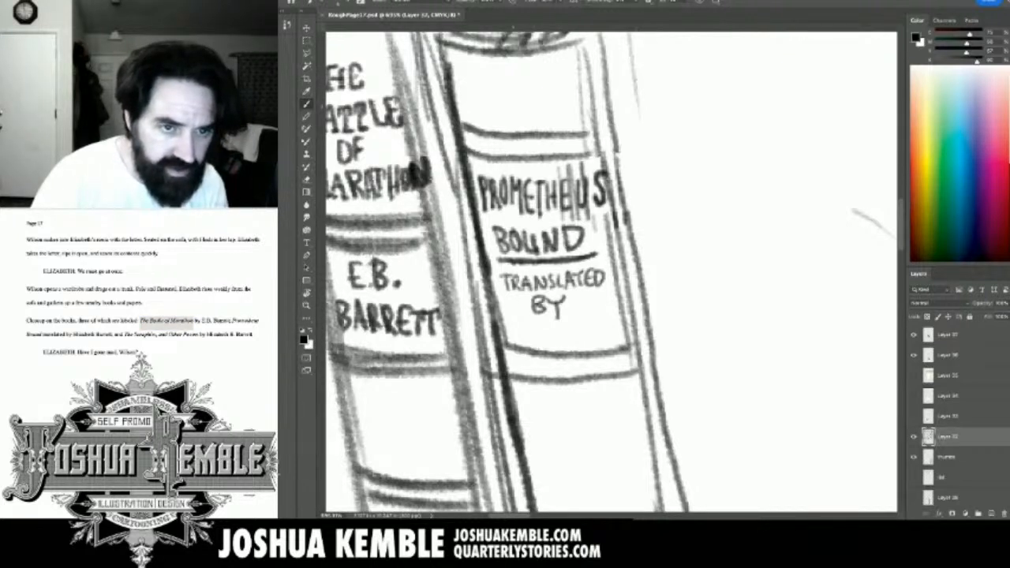
left_click_drag(563, 339, 549, 206)
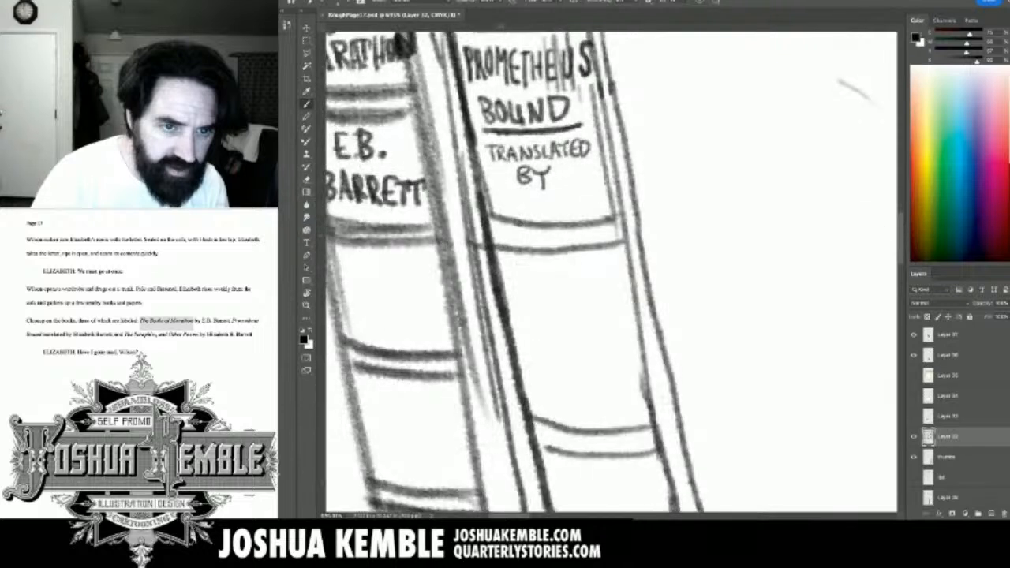
mouse_move(518, 258)
left_mouse_down()
mouse_move(507, 272)
mouse_move(523, 292)
mouse_move(518, 278)
mouse_move(538, 290)
mouse_move(559, 287)
mouse_move(559, 275)
mouse_move(580, 290)
mouse_move(585, 265)
mouse_move(598, 292)
mouse_move(613, 261)
mouse_move(606, 290)
left_mouse_up()
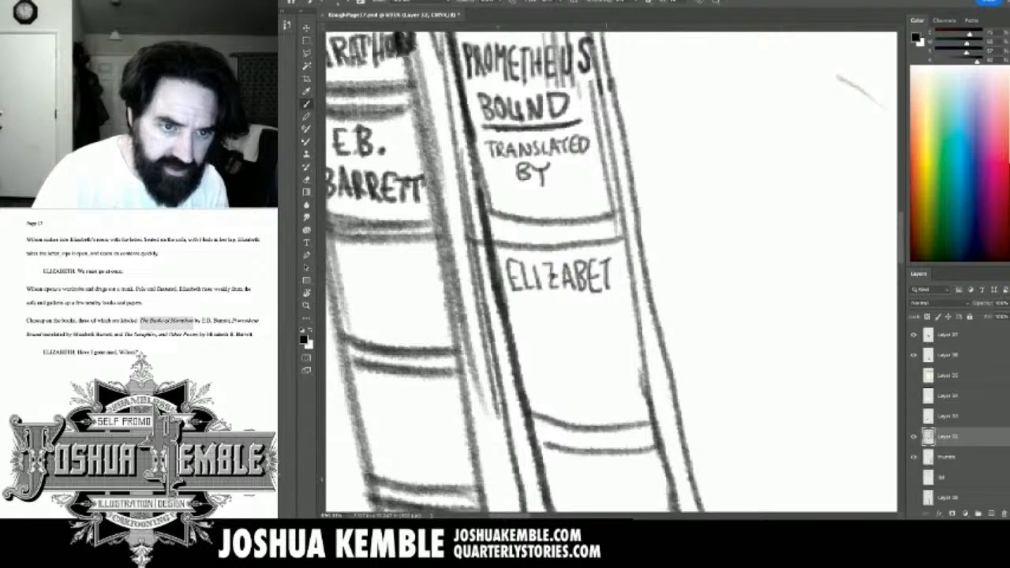
mouse_move(615, 256)
left_mouse_down()
mouse_move(614, 287)
mouse_move(624, 268)
left_mouse_up()
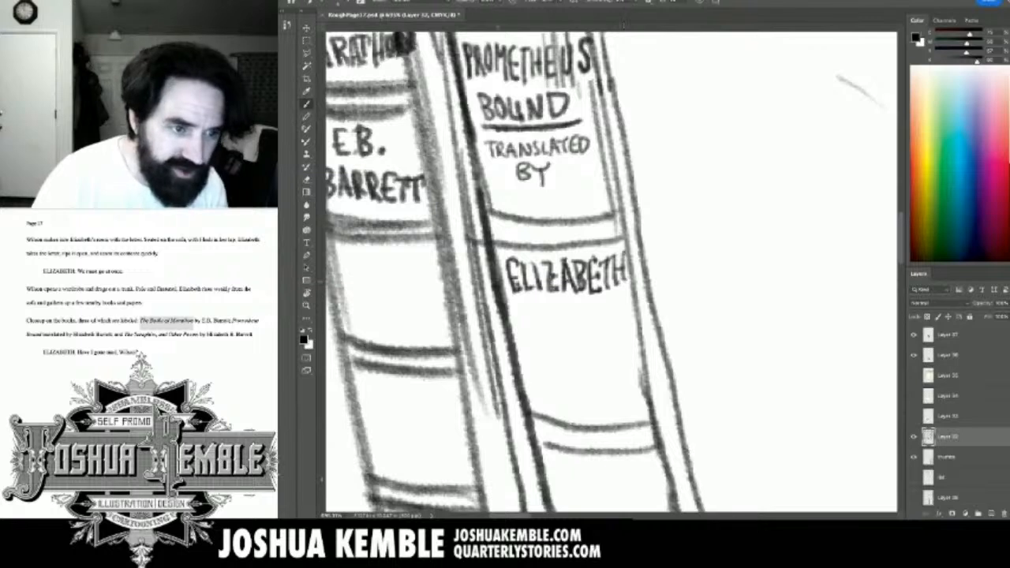
left_click_drag(509, 302, 511, 324)
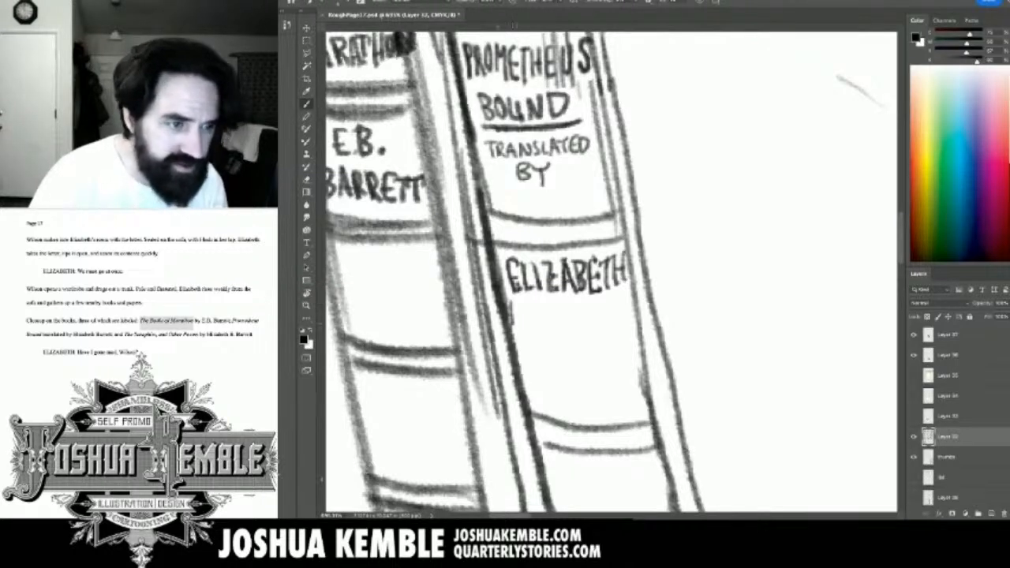
key("ctrl+z")
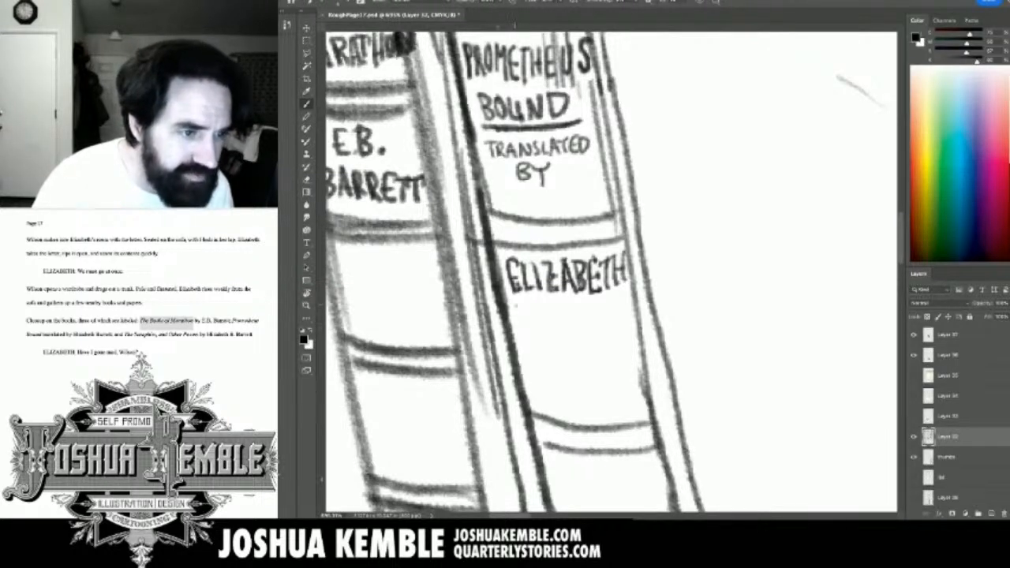
left_click_drag(518, 304, 519, 326)
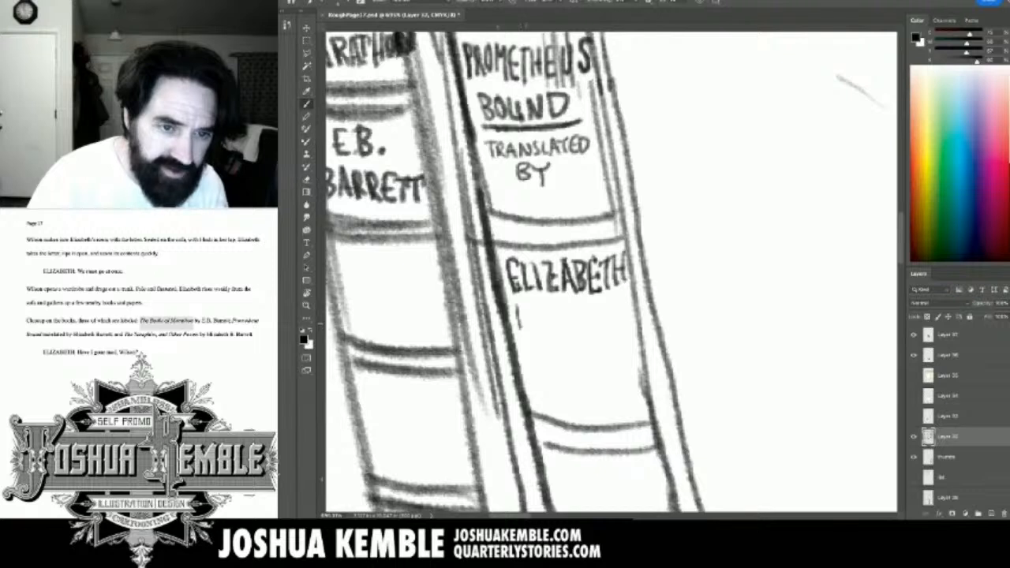
mouse_move(517, 300)
left_mouse_down()
mouse_move(529, 320)
mouse_move(518, 330)
mouse_move(539, 306)
mouse_move(547, 331)
mouse_move(546, 321)
mouse_move(532, 334)
mouse_move(533, 303)
mouse_move(546, 329)
mouse_move(548, 317)
mouse_move(563, 328)
mouse_move(567, 317)
mouse_move(579, 329)
mouse_move(582, 300)
mouse_move(578, 322)
mouse_move(591, 325)
mouse_move(588, 309)
mouse_move(605, 300)
mouse_move(601, 328)
mouse_move(612, 309)
left_mouse_up()
mouse_move(611, 298)
left_mouse_down()
mouse_move(623, 292)
mouse_move(618, 326)
left_mouse_up()
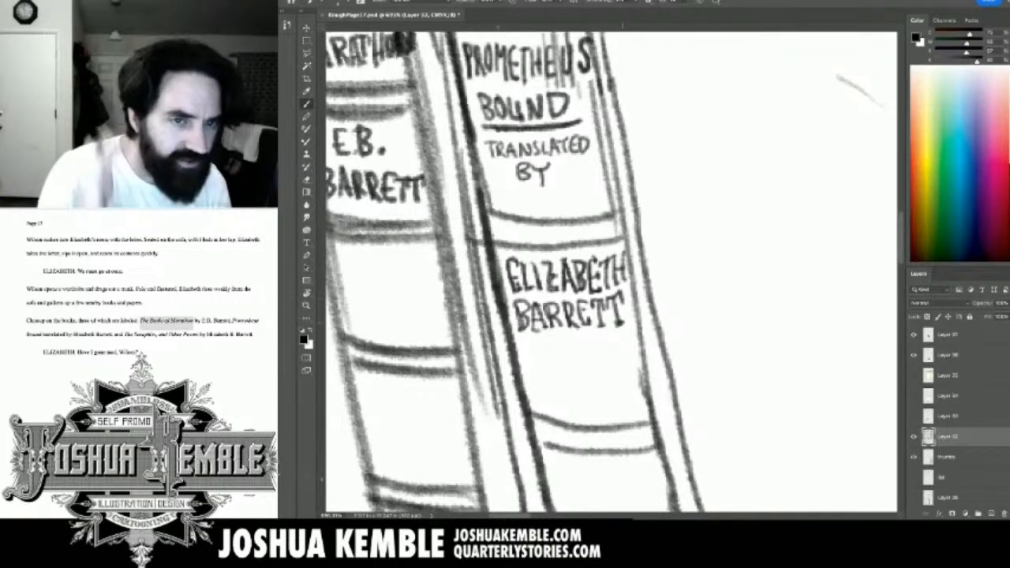
Save the file and turn the canvas back so the two stacked books lie flat in the close-up panel.
key("super+minus")
key("super+minus")
key("super+minus")
key("super+minus")
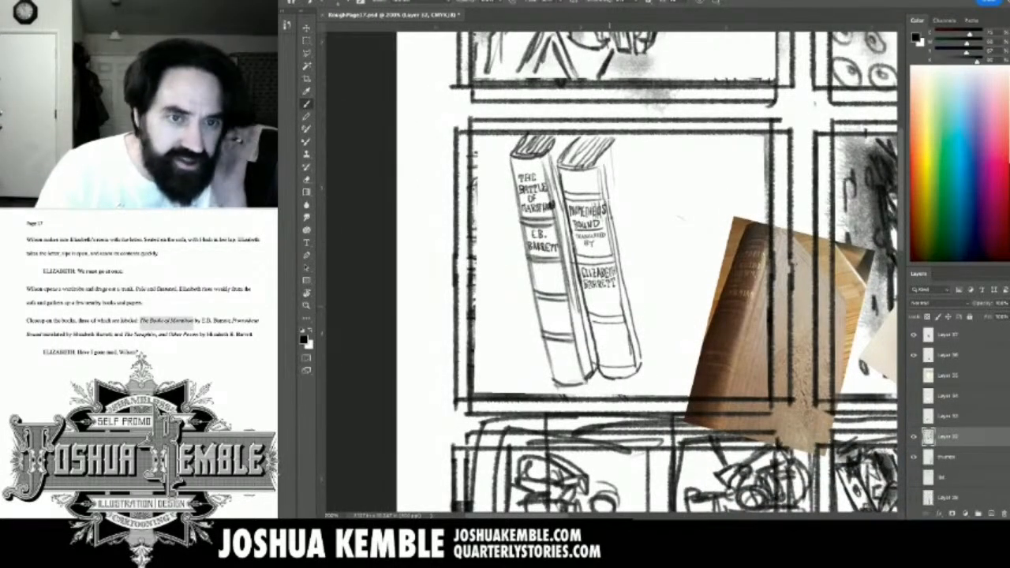
key("super+s")
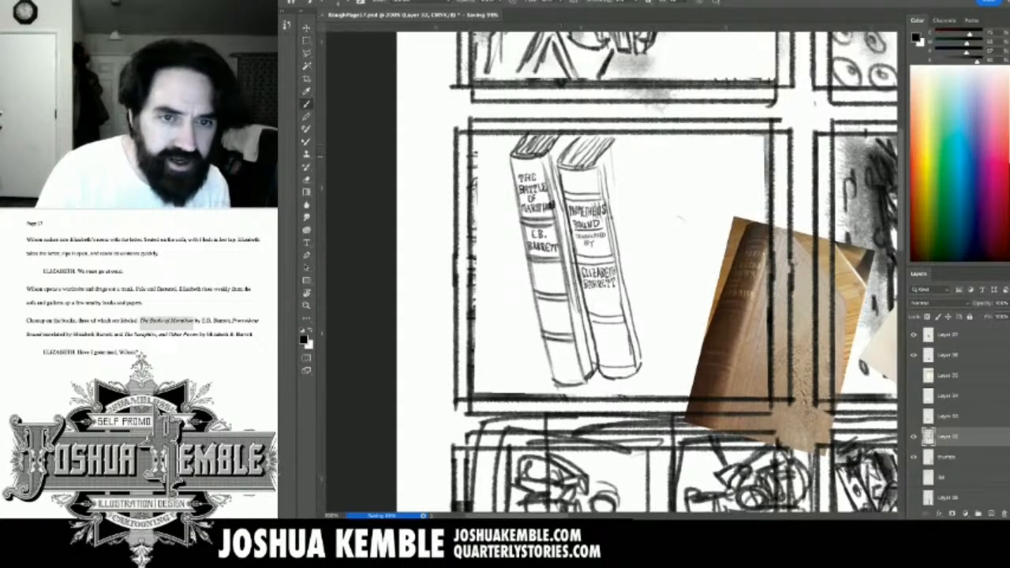
key("space")
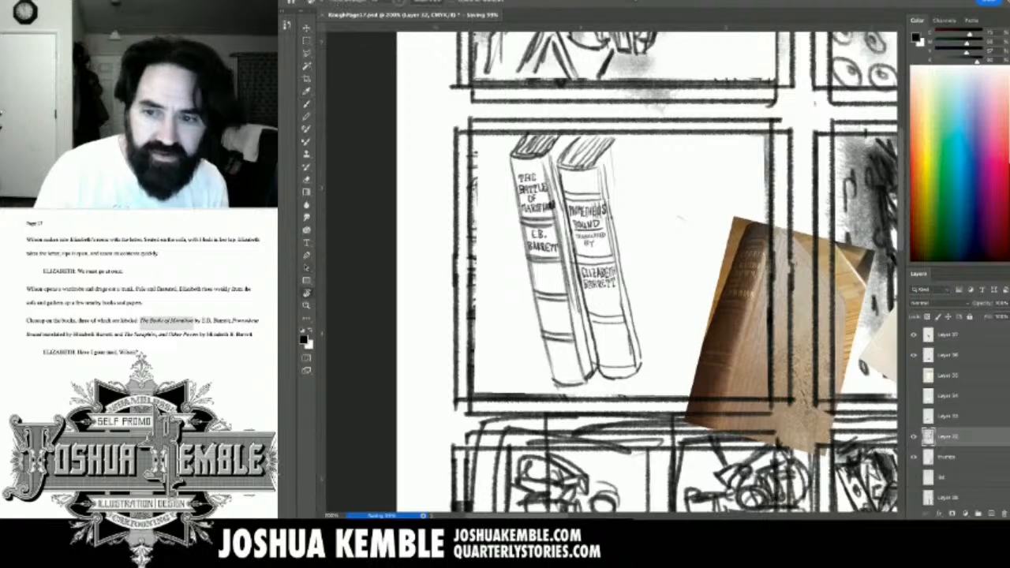
left_click_drag(694, 315, 654, 190)
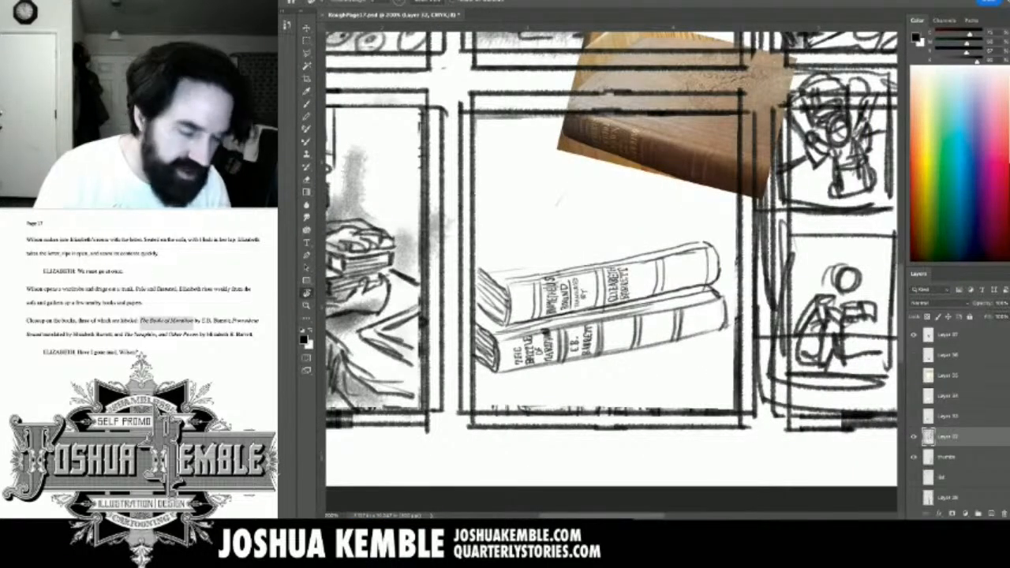
Save the file and move the brown book photo on Layer 37 down into the close-up panel.
left_click(948, 334)
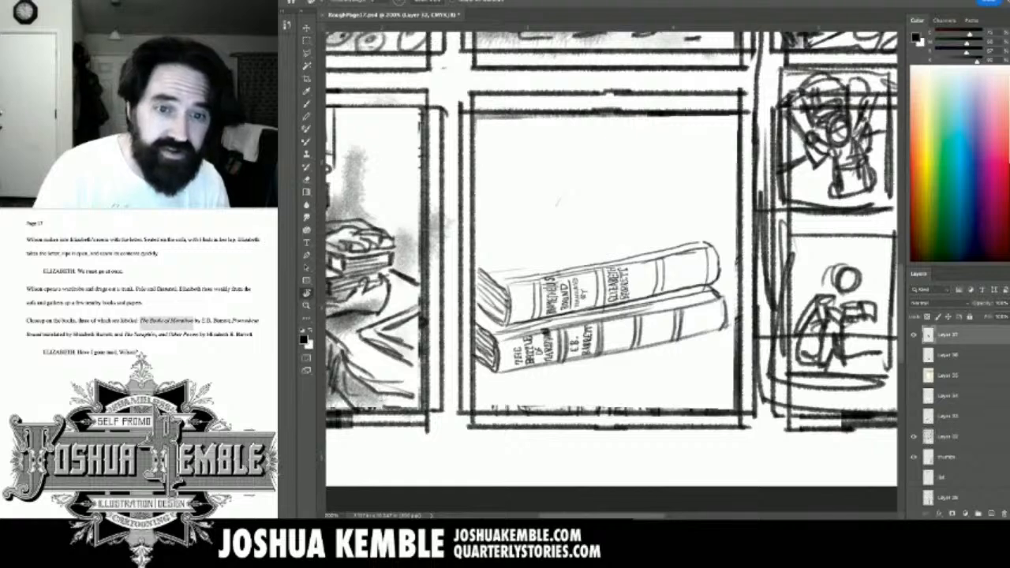
key("super+s")
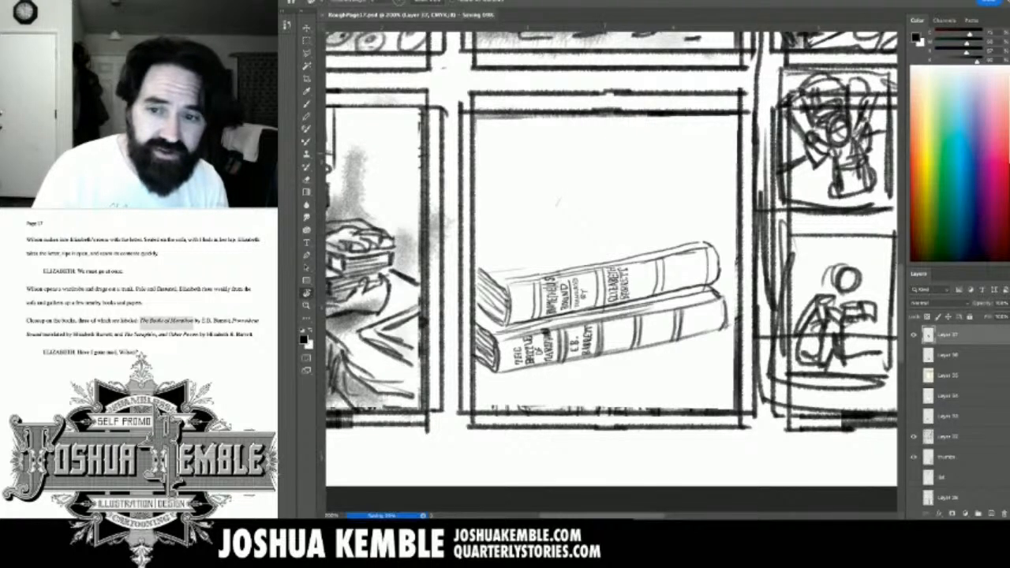
left_click_drag(605, 221, 597, 351)
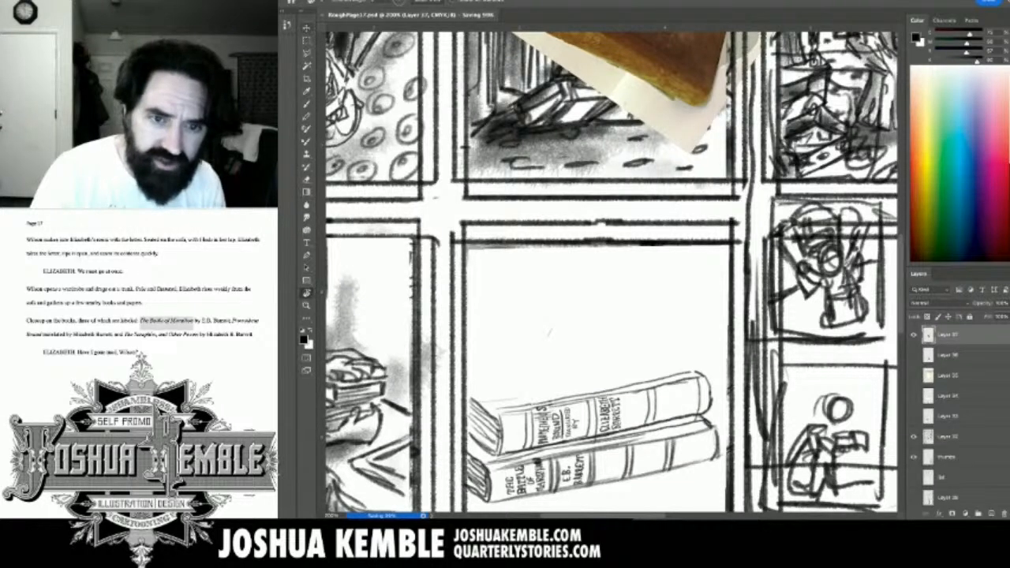
key("v")
left_click_drag(639, 79, 650, 393)
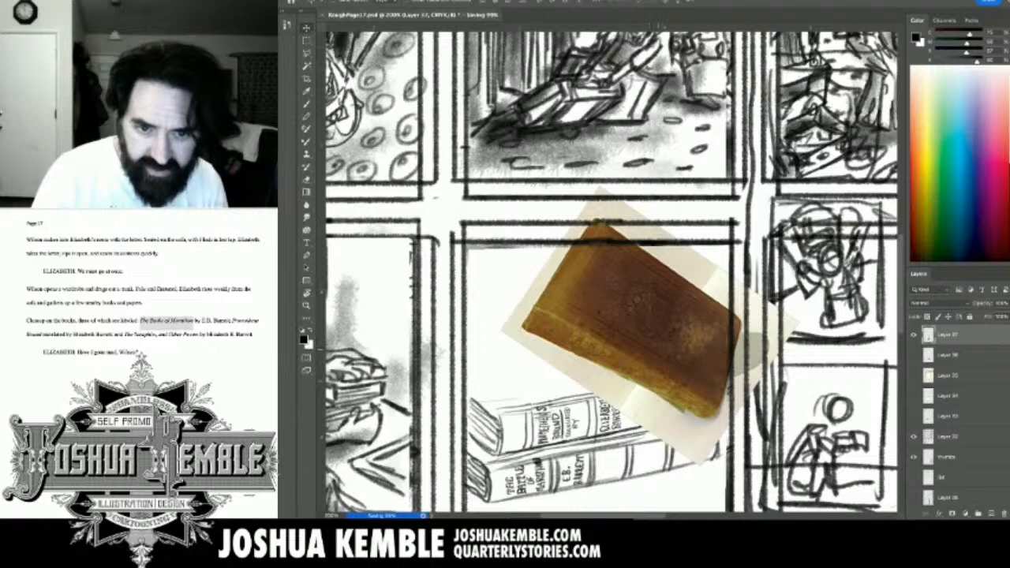
Rotate the brown book photo counterclockwise until its spine lies nearly level, place it above the stacked books, and save the file.
key("super+t")
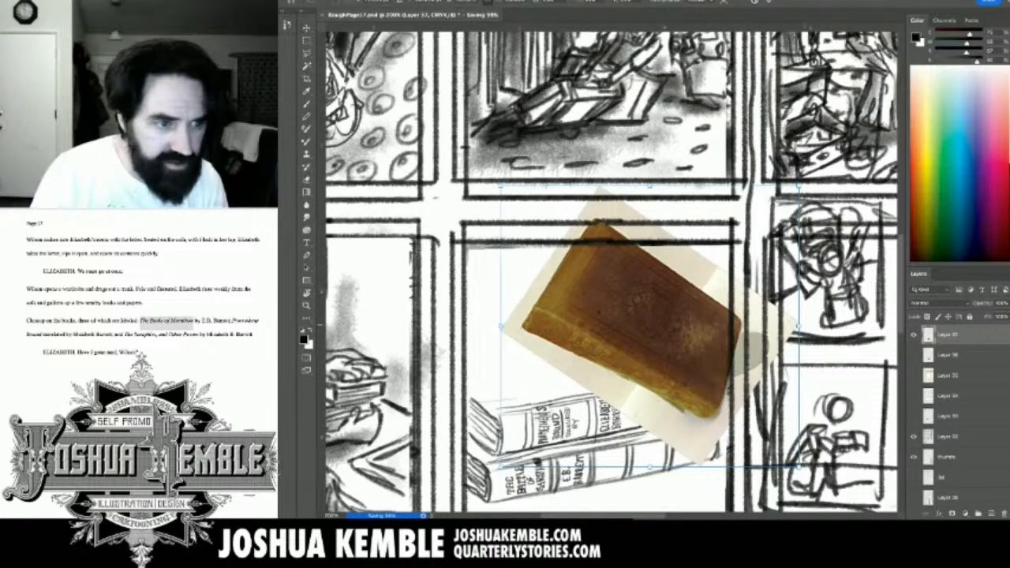
left_click_drag(813, 330, 815, 268)
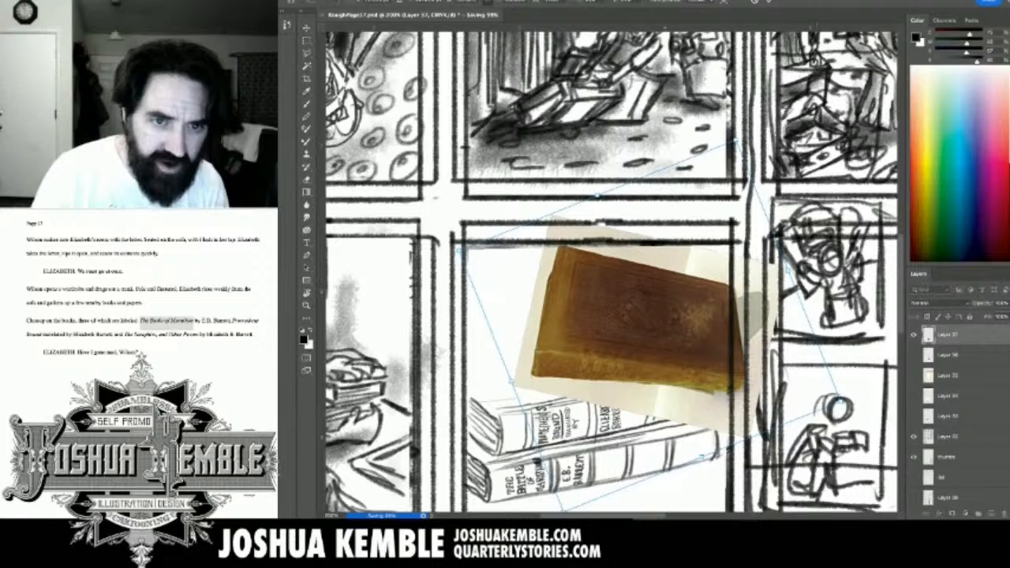
left_click_drag(648, 325, 605, 225)
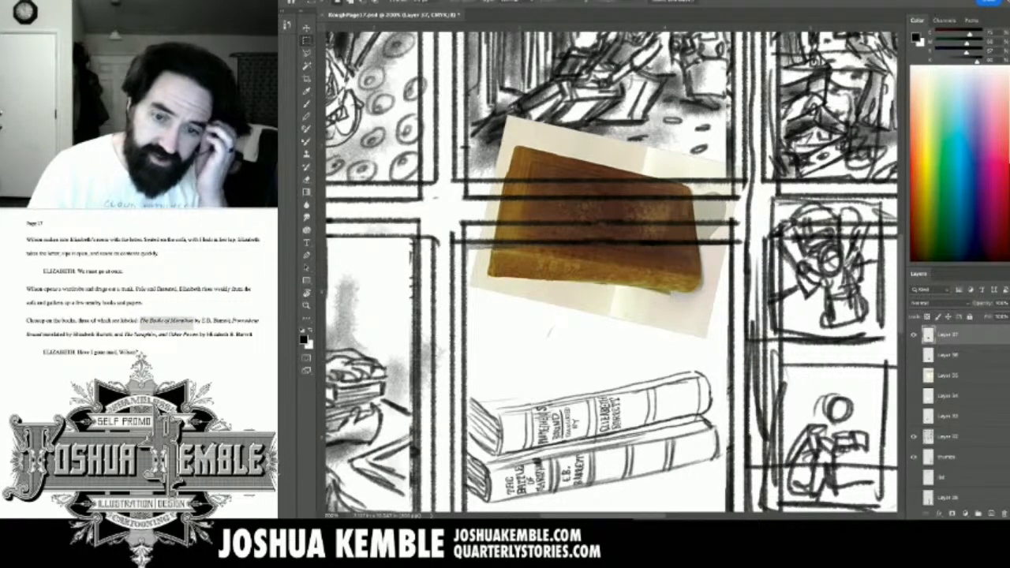
key("ctrl+s")
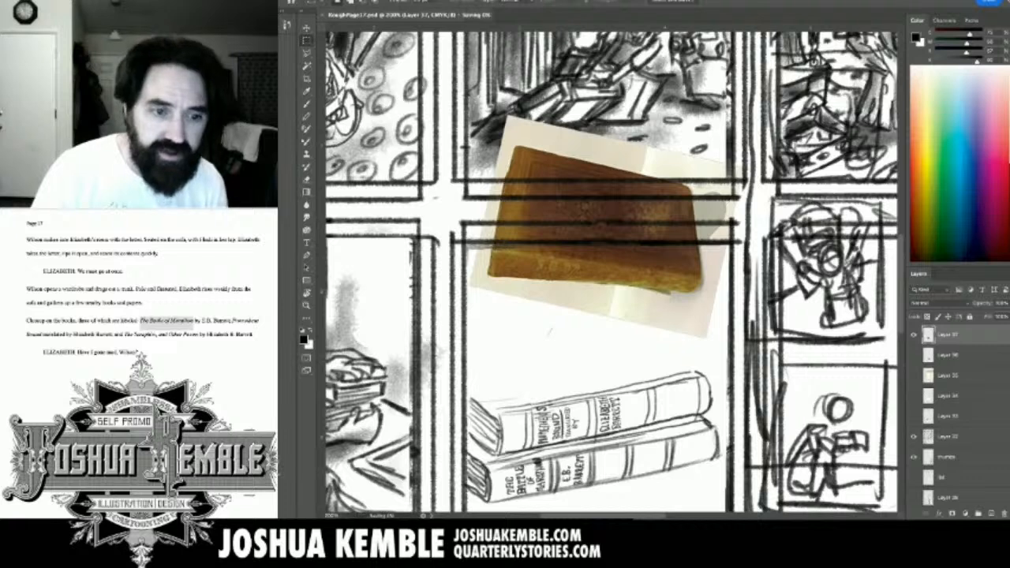
On Layer 32, outline the long, narrow spine of a third book resting on top of the two stacked books.
left_click(947, 436)
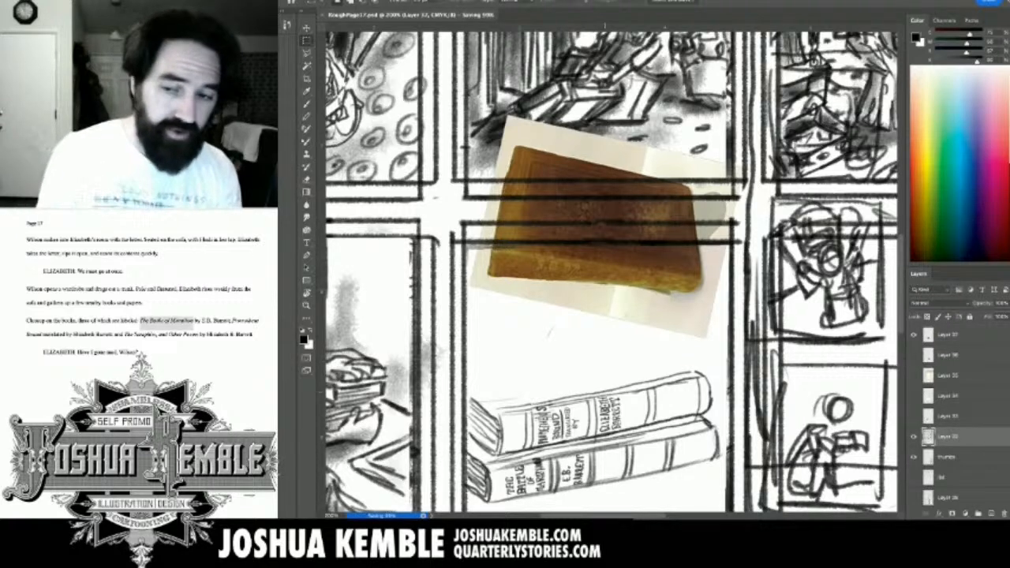
scroll(582, 368, "up", 5)
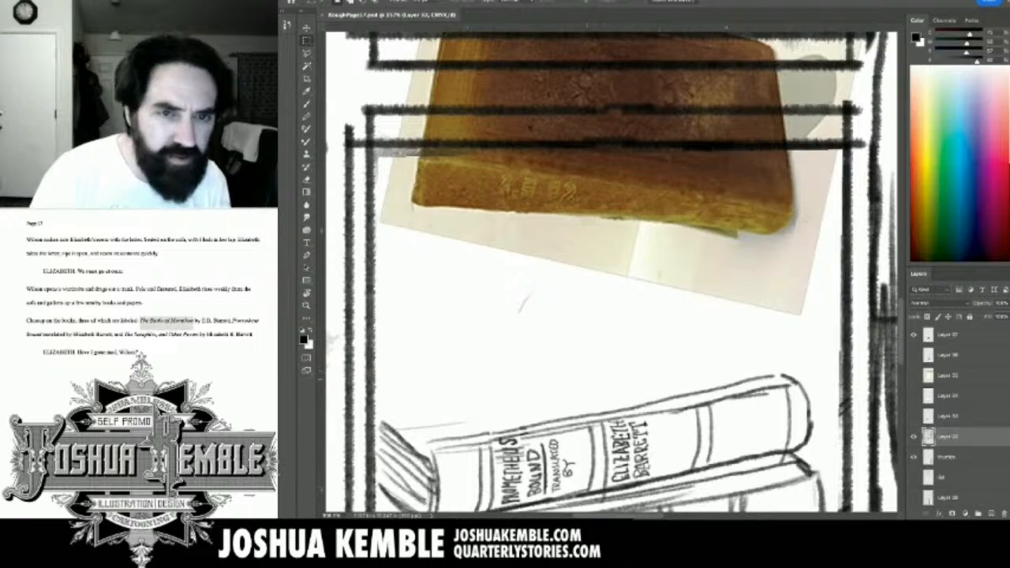
key("b")
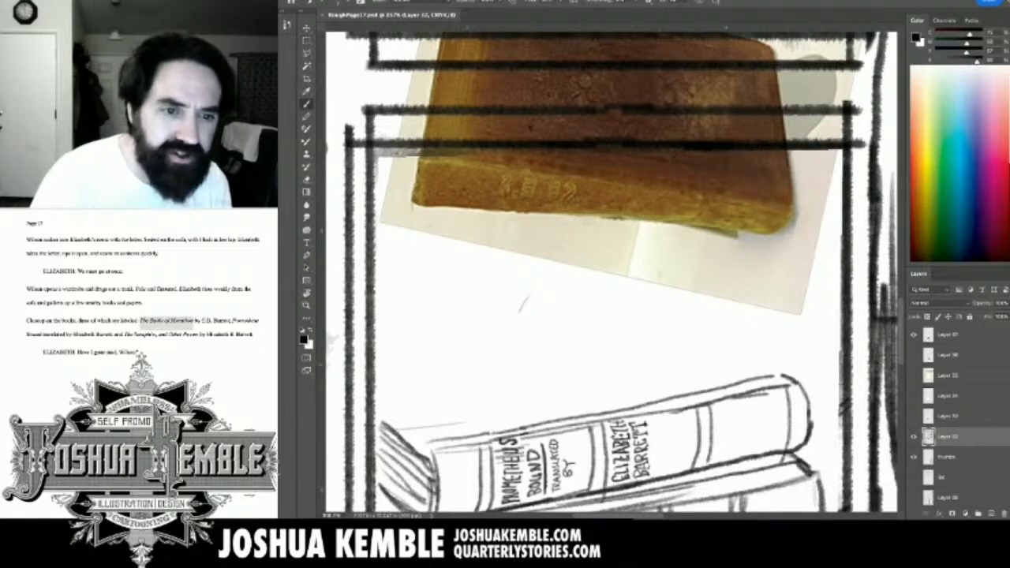
left_click_drag(611, 315, 589, 237)
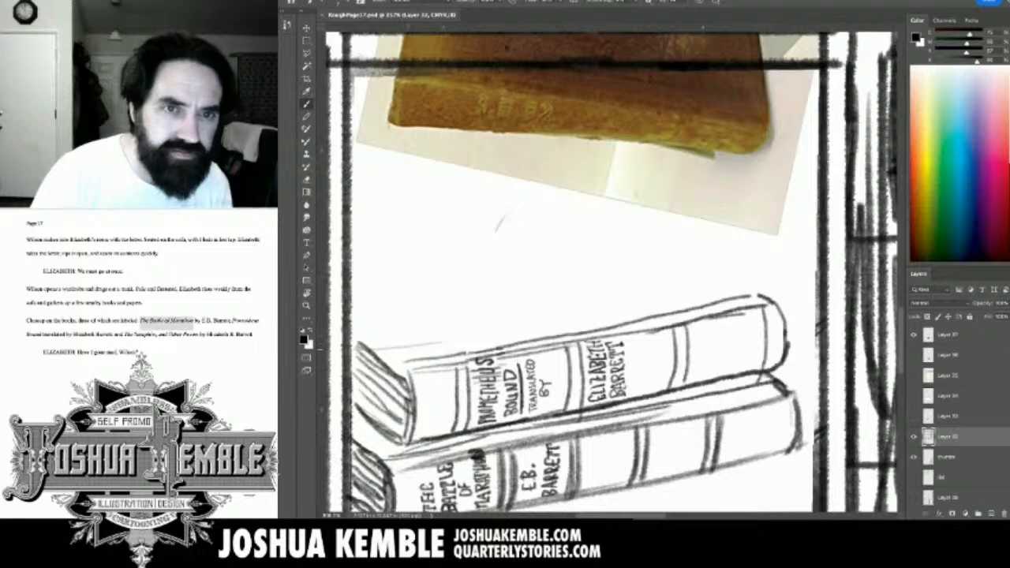
mouse_move(404, 355)
left_mouse_down()
mouse_move(410, 297)
mouse_move(769, 233)
left_mouse_up()
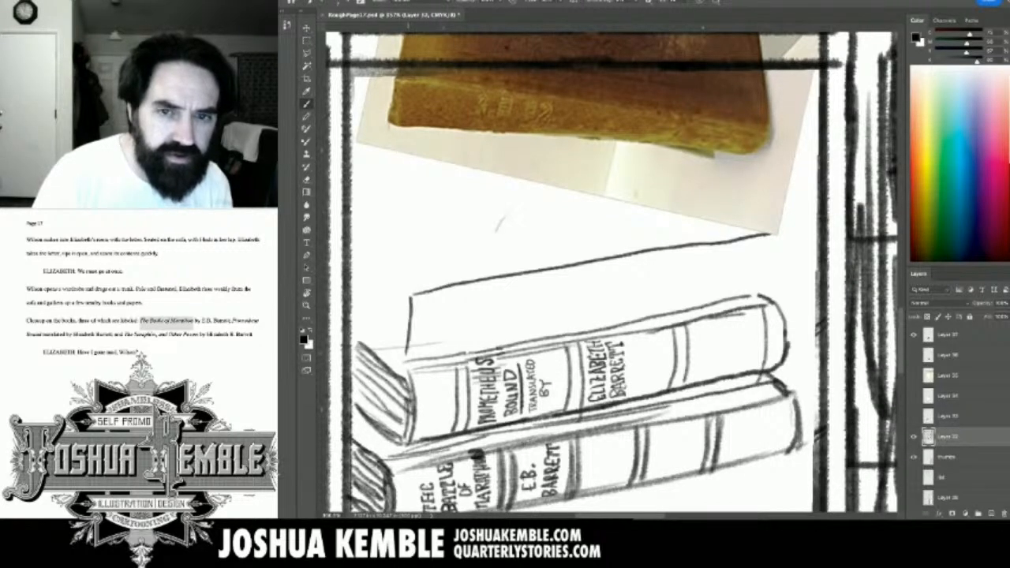
mouse_move(404, 359)
left_mouse_down()
mouse_move(514, 328)
mouse_move(777, 281)
mouse_move(781, 228)
left_mouse_up()
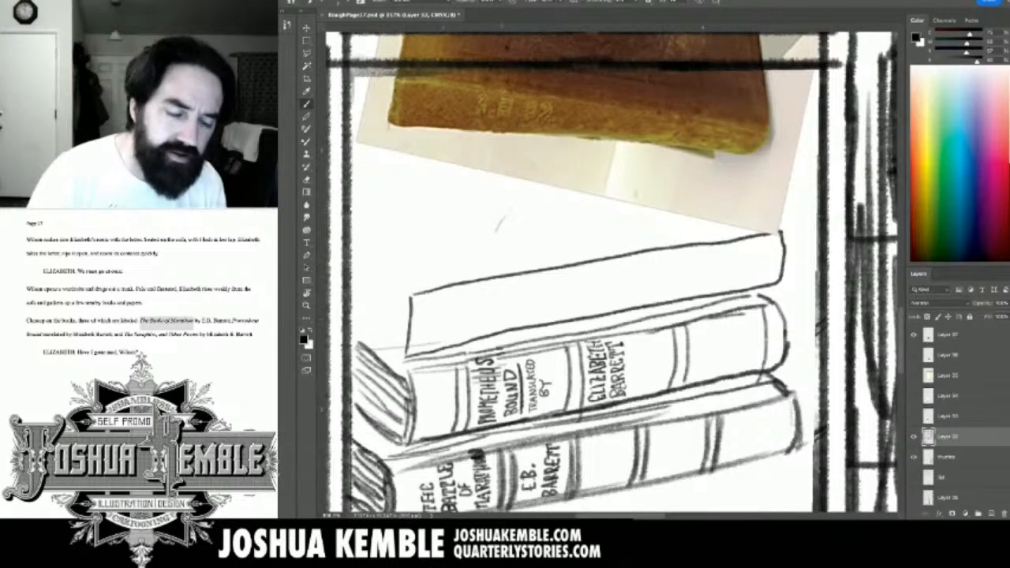
Turn the canvas so the spines stand upright, then draw a scroll ornament and letter "THE" beneath it on the third spine.
key("space")
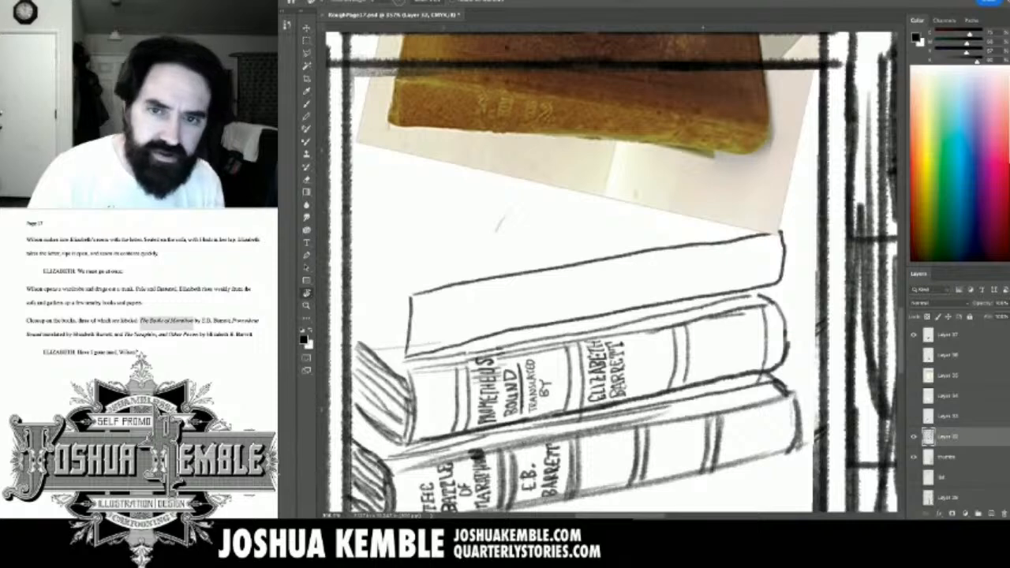
left_click_drag(611, 158, 724, 271)
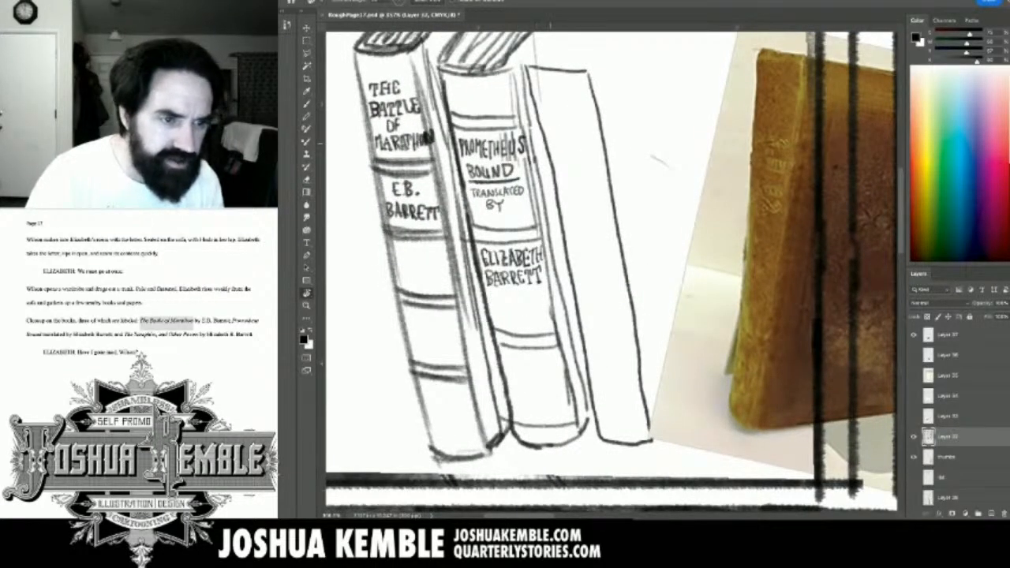
scroll(542, 150, "up", 2)
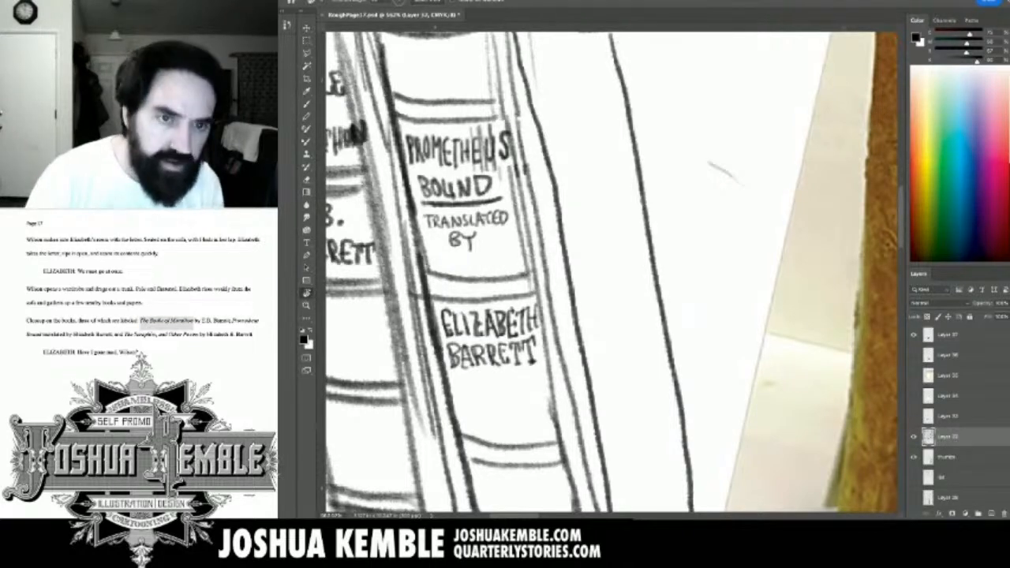
left_click_drag(646, 236, 513, 272)
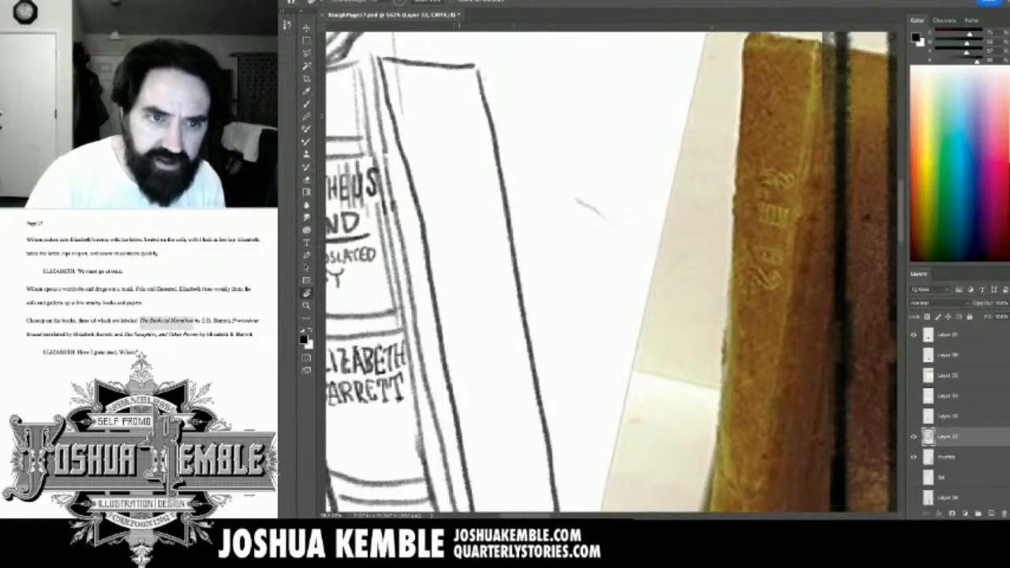
key("b")
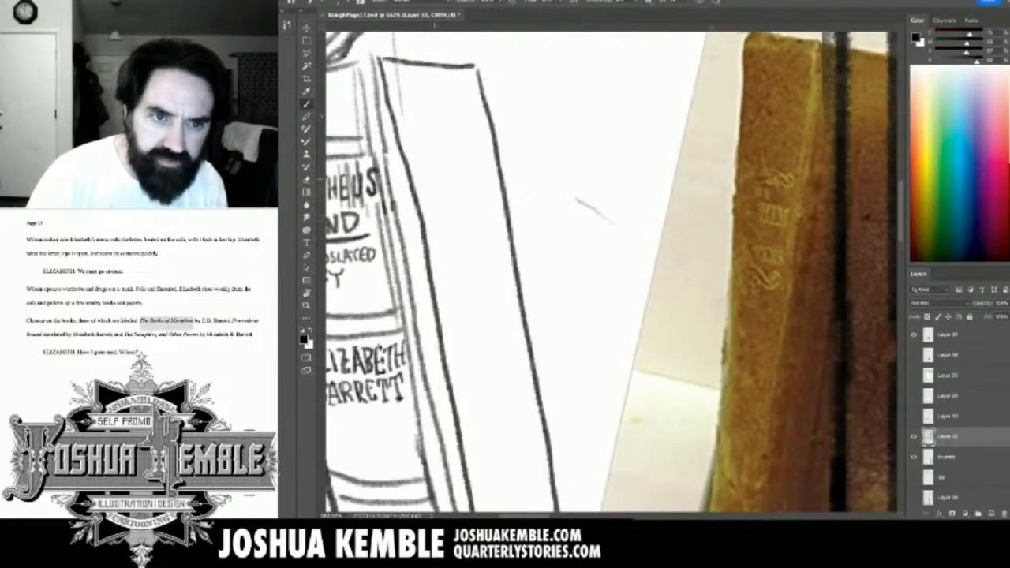
mouse_move(437, 192)
left_mouse_down()
mouse_move(477, 202)
mouse_move(489, 185)
mouse_move(473, 189)
mouse_move(480, 208)
mouse_move(453, 201)
mouse_move(440, 213)
mouse_move(430, 201)
mouse_move(431, 213)
mouse_move(455, 217)
mouse_move(451, 233)
mouse_move(467, 232)
left_mouse_up()
left_click_drag(459, 227, 479, 214)
mouse_move(473, 216)
left_mouse_down()
mouse_move(480, 232)
mouse_move(480, 222)
left_mouse_up()
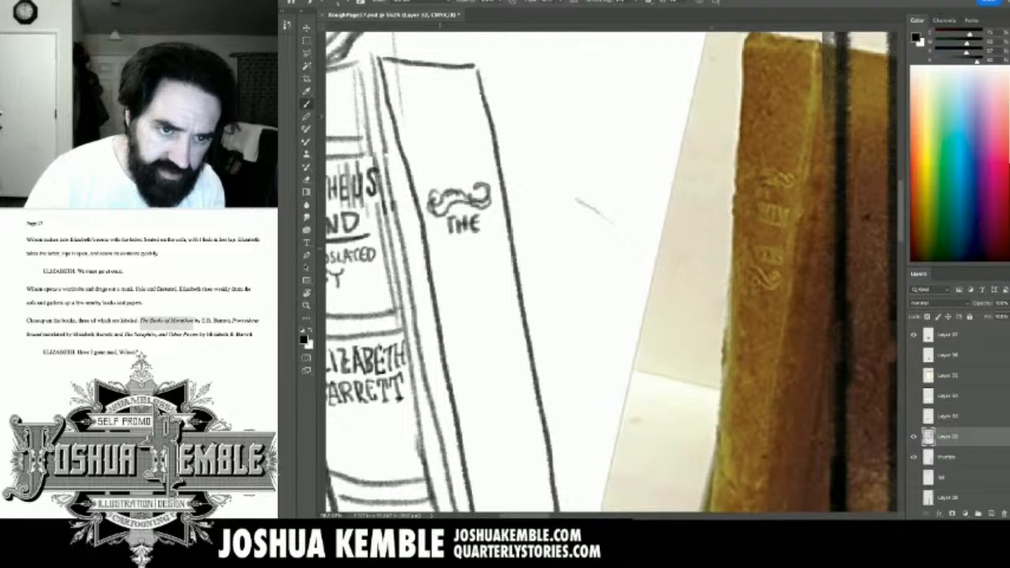
Letter "SERAPHIM" beneath "THE" across the width of the third book's spine.
mouse_move(441, 245)
left_mouse_down()
mouse_move(432, 267)
mouse_move(443, 265)
left_mouse_up()
mouse_move(442, 266)
left_mouse_down()
mouse_move(452, 267)
mouse_move(457, 244)
left_mouse_up()
mouse_move(452, 245)
left_mouse_down()
mouse_move(452, 265)
mouse_move(463, 242)
mouse_move(468, 260)
mouse_move(477, 241)
mouse_move(477, 263)
left_mouse_up()
left_click_drag(477, 253, 484, 251)
mouse_move(483, 238)
left_mouse_down()
mouse_move(485, 262)
mouse_move(484, 251)
mouse_move(497, 260)
mouse_move(495, 235)
left_mouse_up()
mouse_move(496, 237)
left_mouse_down()
mouse_move(501, 249)
mouse_move(505, 235)
left_mouse_up()
left_click_drag(505, 235, 506, 259)
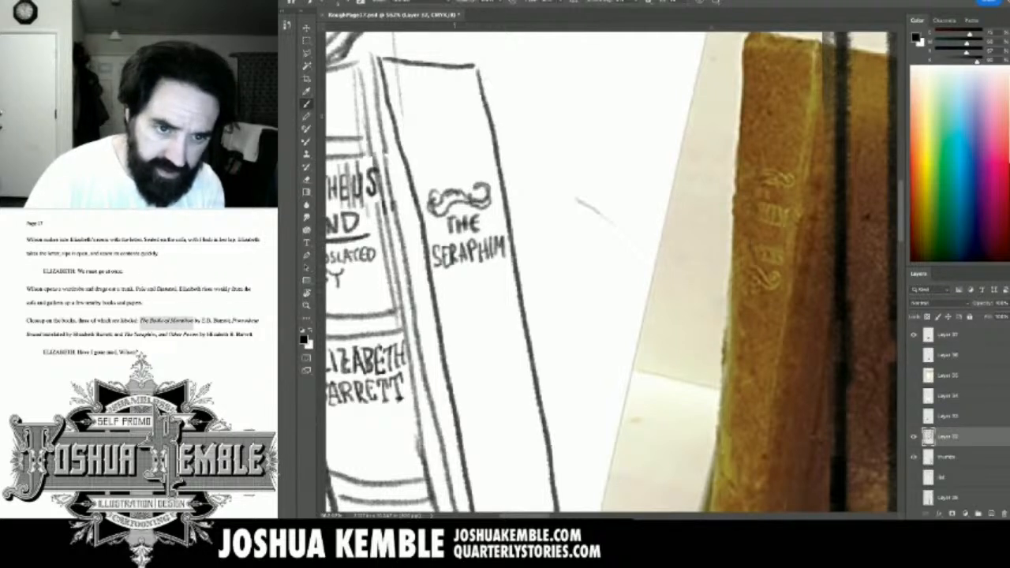
Letter "AND OTHER POEMS" on three lines beneath SERAPHIM on the third book's spine.
left_click_drag(453, 278, 459, 266)
mouse_move(458, 266)
left_mouse_down()
mouse_move(463, 278)
mouse_move(466, 266)
left_mouse_up()
mouse_move(467, 266)
left_mouse_down()
mouse_move(473, 277)
mouse_move(474, 265)
left_mouse_up()
mouse_move(478, 267)
left_mouse_down()
mouse_move(482, 278)
mouse_move(452, 295)
mouse_move(470, 285)
mouse_move(464, 298)
left_mouse_up()
mouse_move(471, 285)
left_mouse_down()
mouse_move(471, 297)
mouse_move(479, 290)
left_mouse_up()
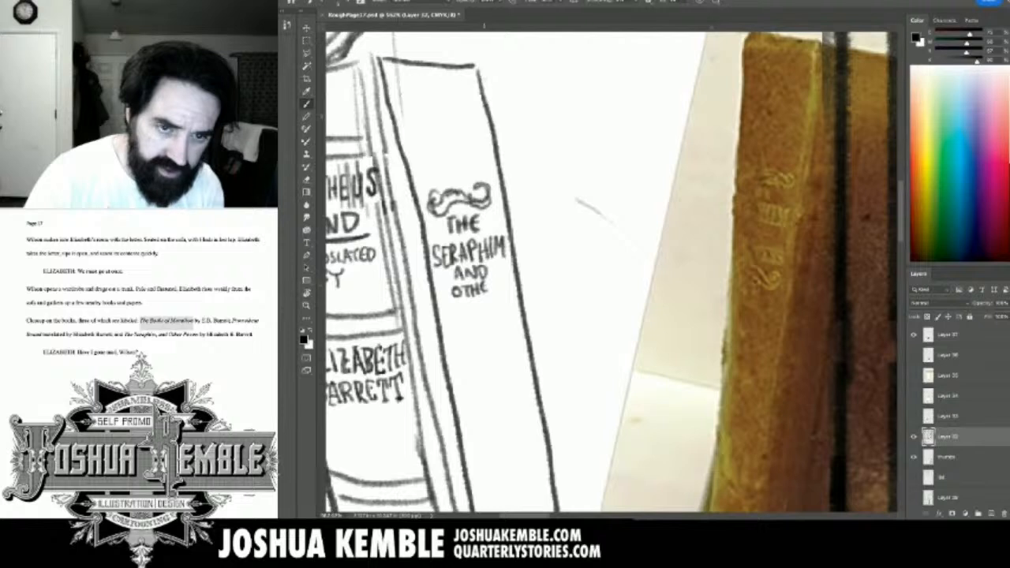
left_click_drag(487, 280, 486, 293)
mouse_move(488, 281)
left_mouse_down()
mouse_move(498, 294)
mouse_move(447, 319)
left_mouse_up()
mouse_move(441, 299)
left_mouse_down()
mouse_move(479, 315)
mouse_move(478, 306)
left_mouse_up()
mouse_move(482, 300)
left_mouse_down()
mouse_move(482, 311)
mouse_move(503, 303)
mouse_move(499, 311)
left_mouse_up()
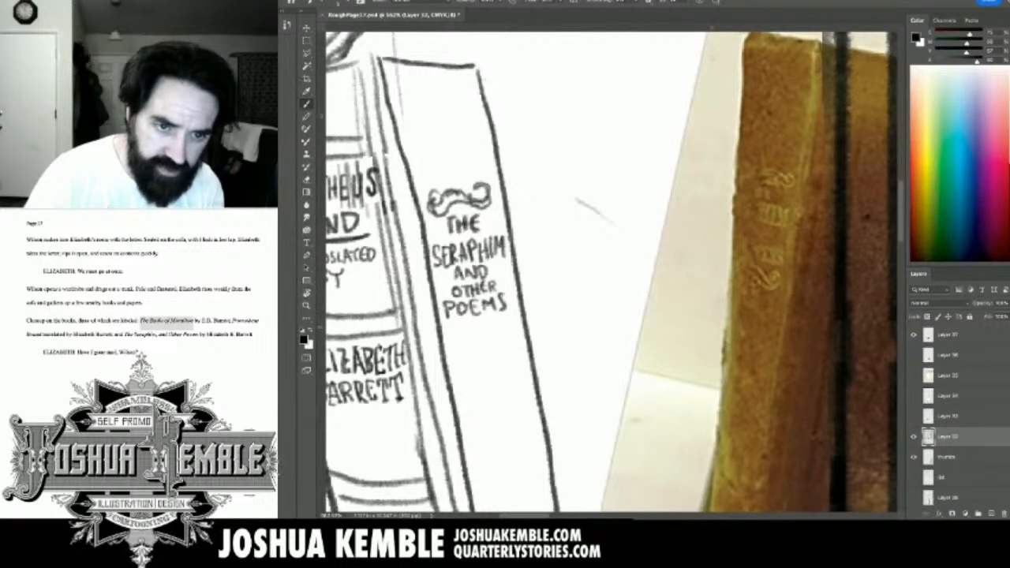
Draw a matching scroll ornament below the third spine's title, hide the reference photo, and turn the canvas back so the books lie flat.
mouse_move(453, 322)
left_mouse_down()
mouse_move(512, 324)
mouse_move(449, 331)
mouse_move(500, 327)
mouse_move(465, 334)
mouse_move(512, 335)
left_mouse_up()
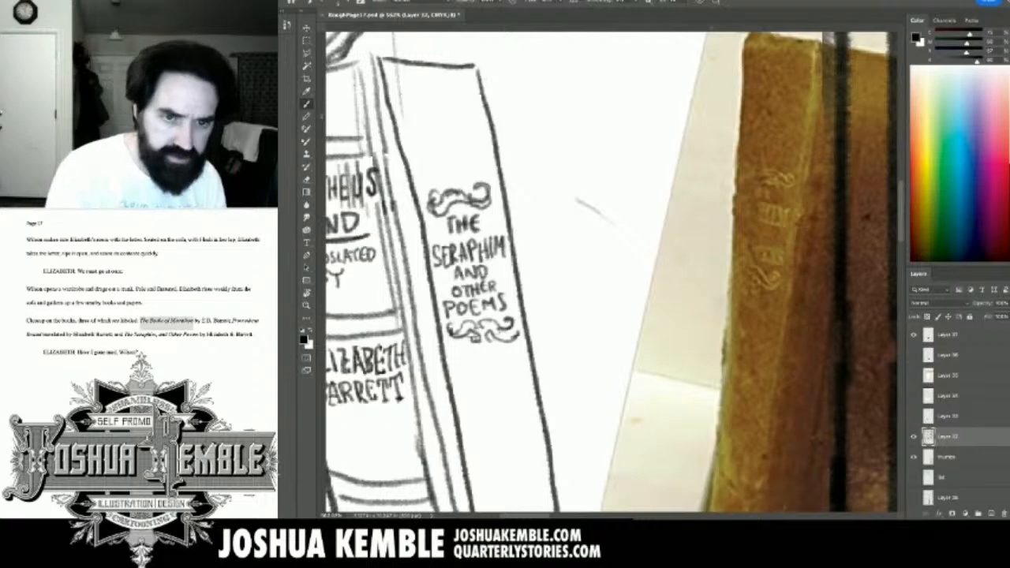
left_click(913, 334)
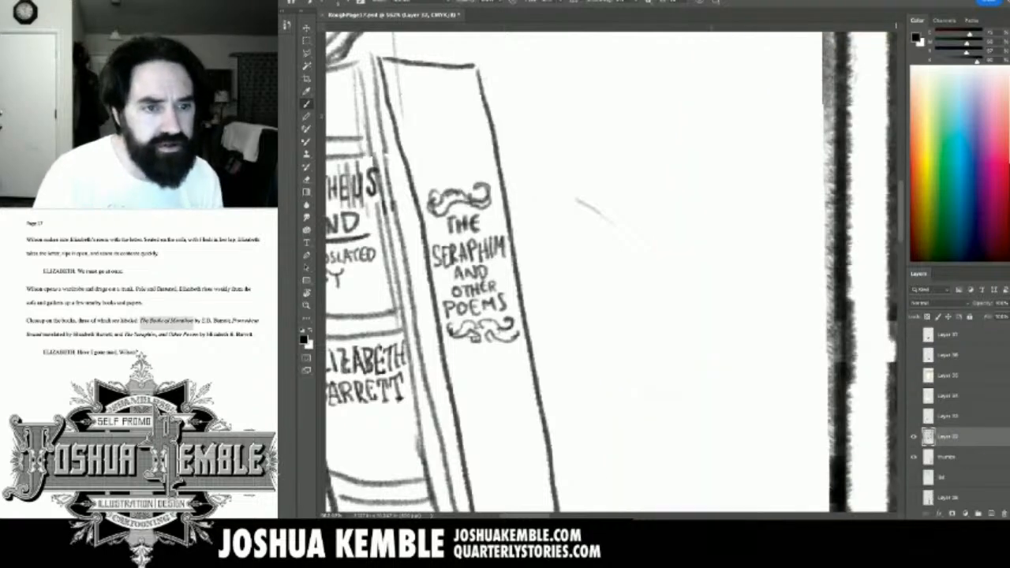
key("ctrl+minus")
key("ctrl+minus")
key("ctrl+minus")
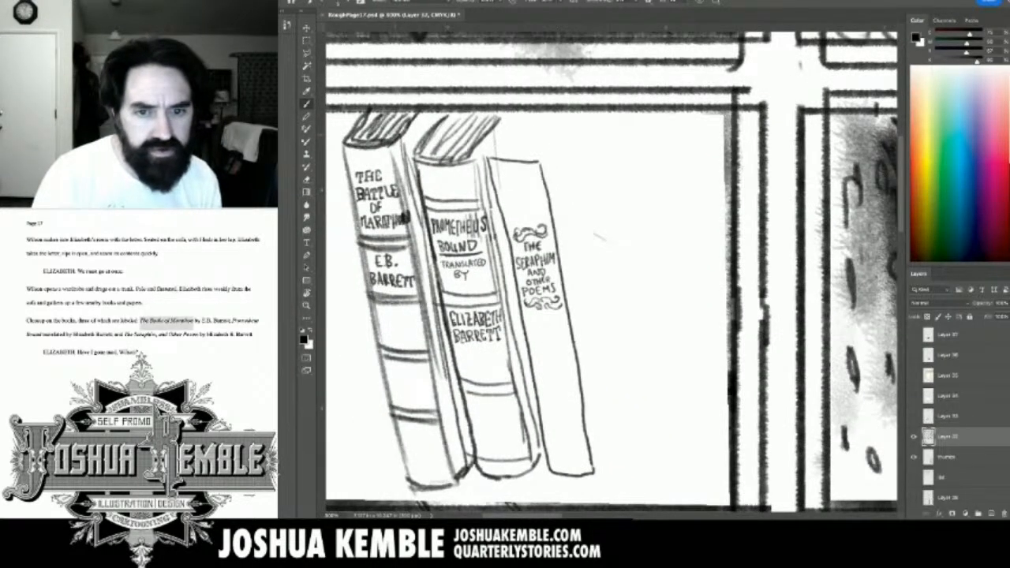
key("r")
left_click_drag(598, 236, 575, 281)
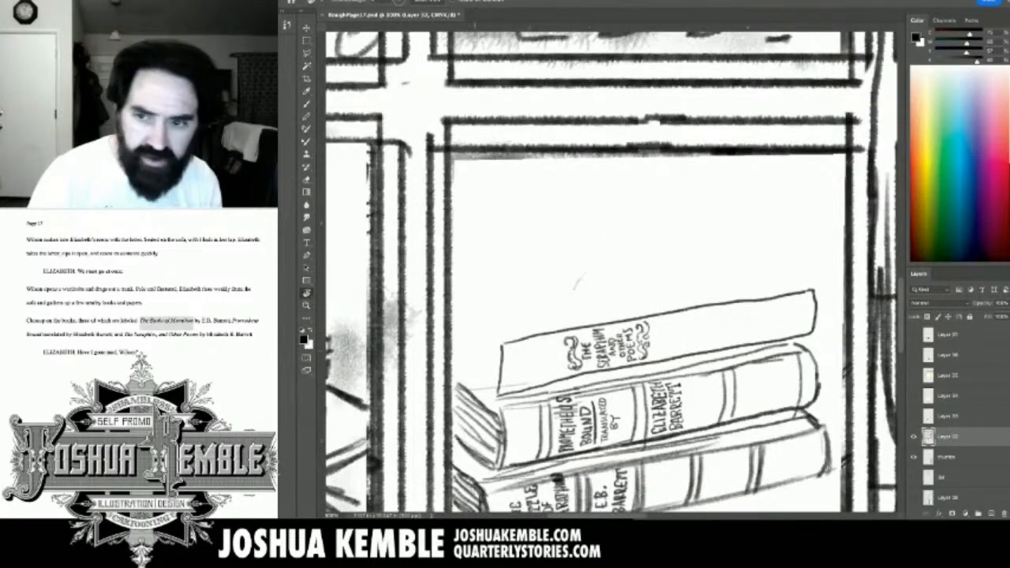
Draw the page block at the left end of the top book and hatch it with page lines, checking the reference photo.
key("b")
left_click_drag(499, 395, 455, 363)
left_click(913, 335)
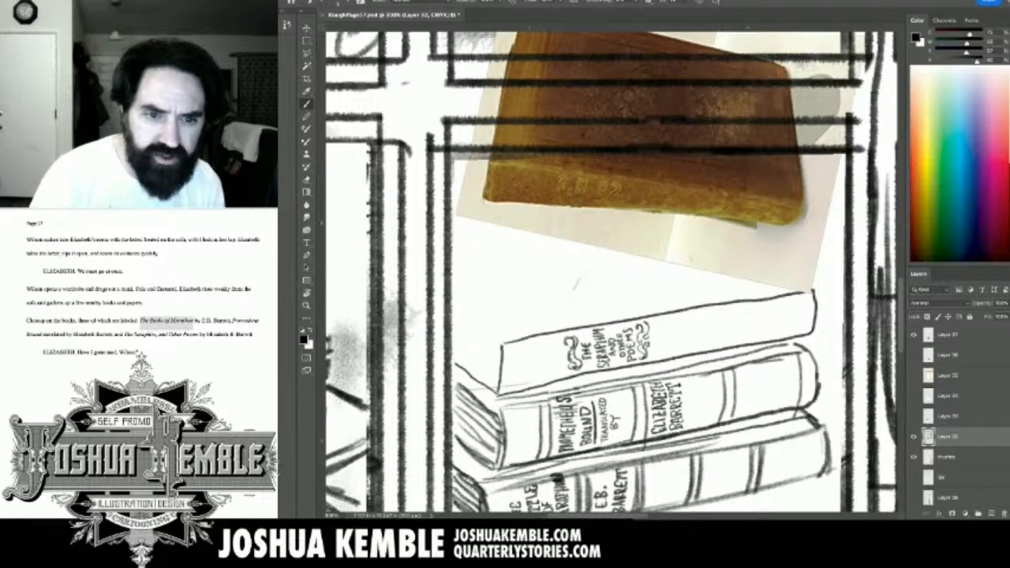
left_click(913, 335)
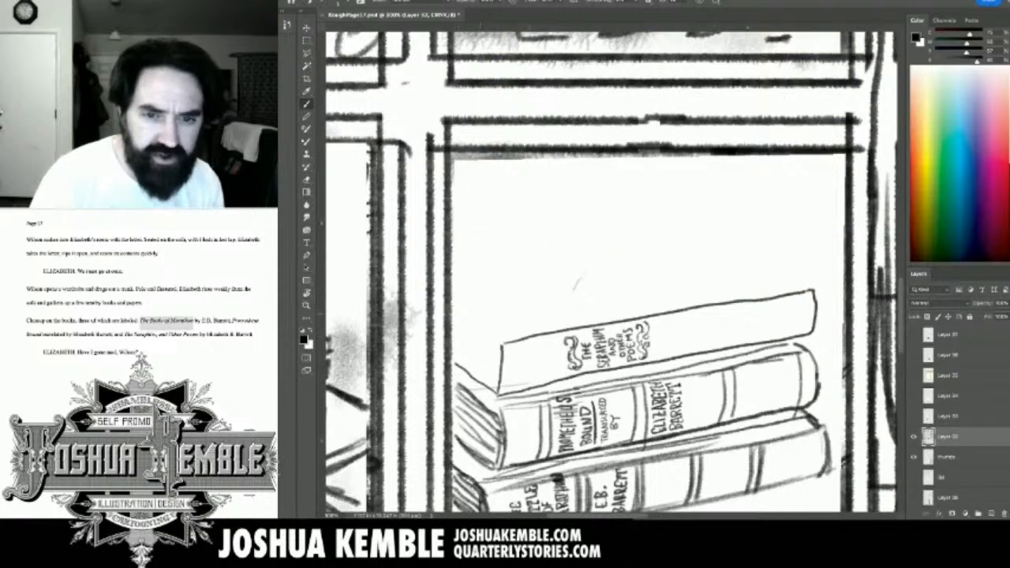
mouse_move(456, 318)
left_mouse_down()
mouse_move(502, 347)
mouse_move(459, 318)
mouse_move(620, 313)
mouse_move(710, 295)
mouse_move(428, 356)
left_mouse_up()
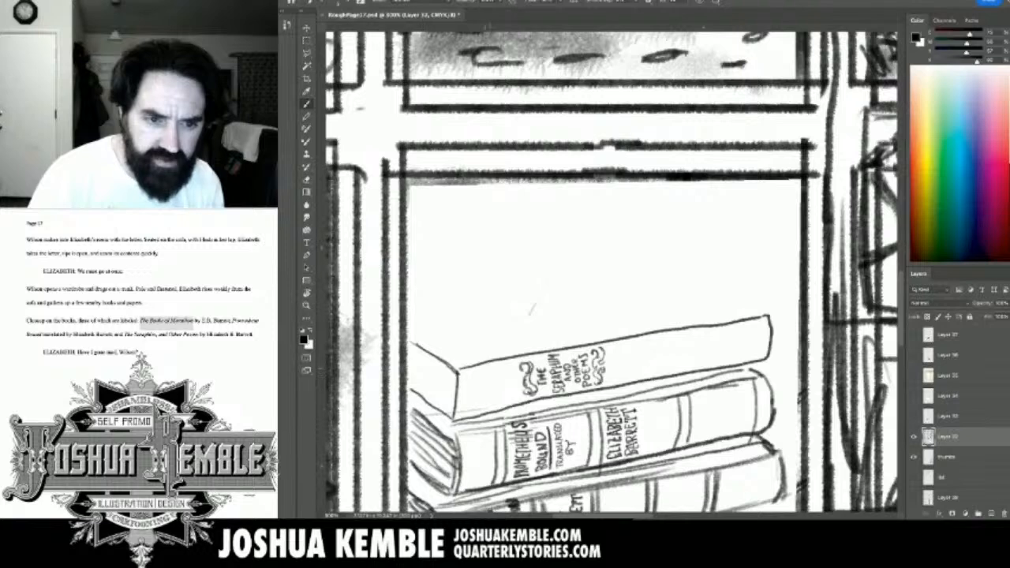
left_click_drag(411, 375, 455, 401)
mouse_move(412, 372)
left_mouse_down()
mouse_move(452, 401)
mouse_move(448, 411)
mouse_move(451, 372)
mouse_move(407, 342)
mouse_move(446, 381)
left_mouse_up()
mouse_move(411, 352)
left_mouse_down()
mouse_move(451, 383)
mouse_move(482, 342)
left_mouse_up()
left_click_drag(415, 388, 434, 405)
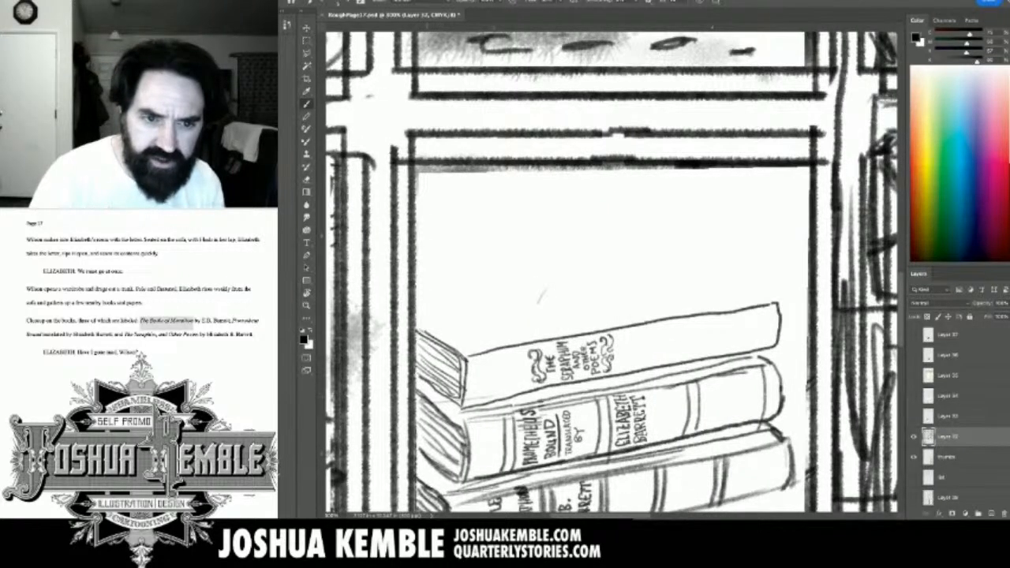
Sketch the top book's front cover with receding edges at both ends and a line along the spine.
mouse_move(428, 321)
left_mouse_down()
mouse_move(467, 340)
mouse_move(517, 332)
left_mouse_up()
left_click_drag(456, 342, 537, 330)
mouse_move(467, 339)
left_mouse_down()
mouse_move(760, 297)
mouse_move(722, 285)
left_mouse_up()
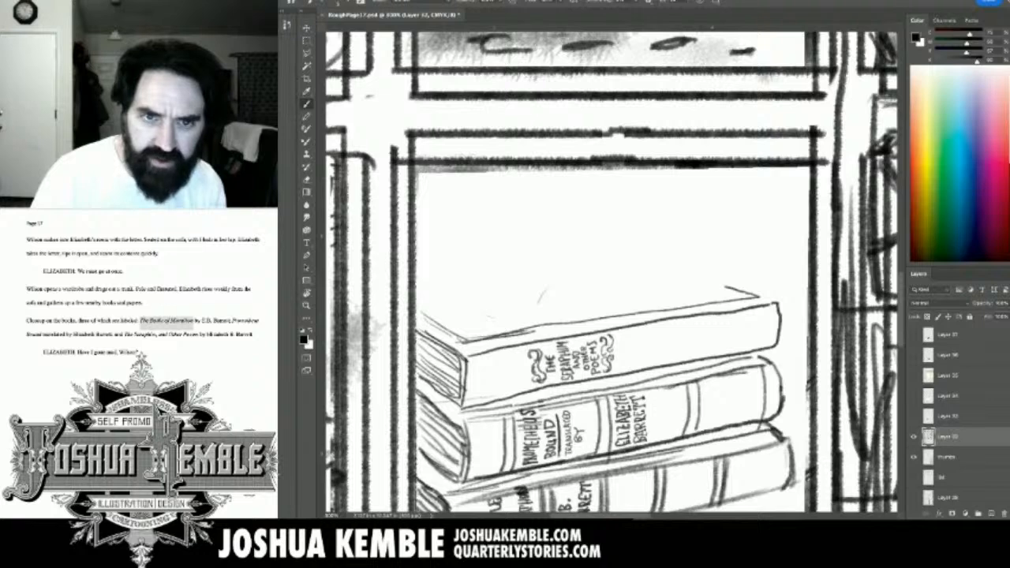
Draw ornaments at both ends of the top book's cover and connect them with a border line, checking the reference layer.
left_click(914, 334)
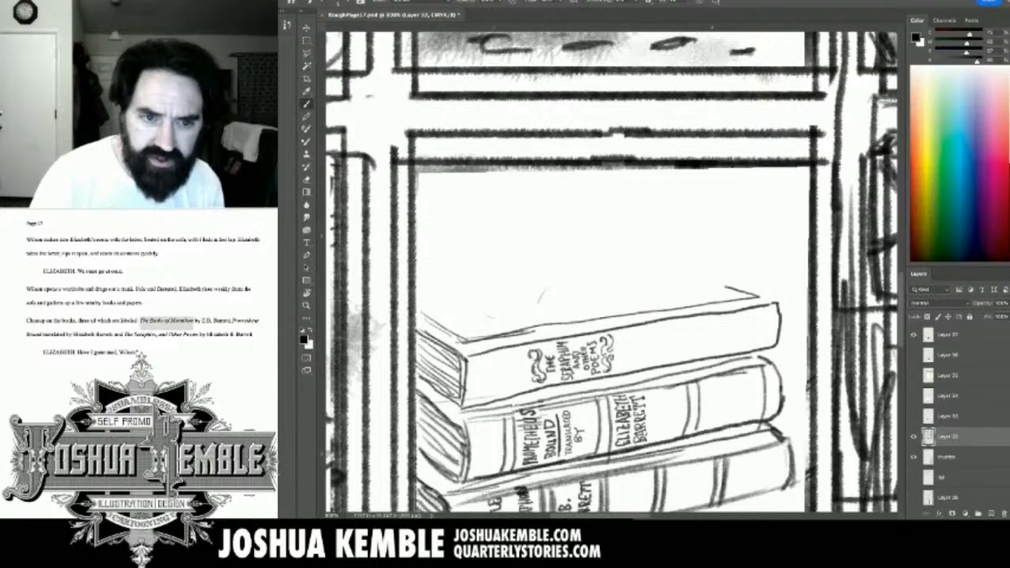
left_click(914, 334)
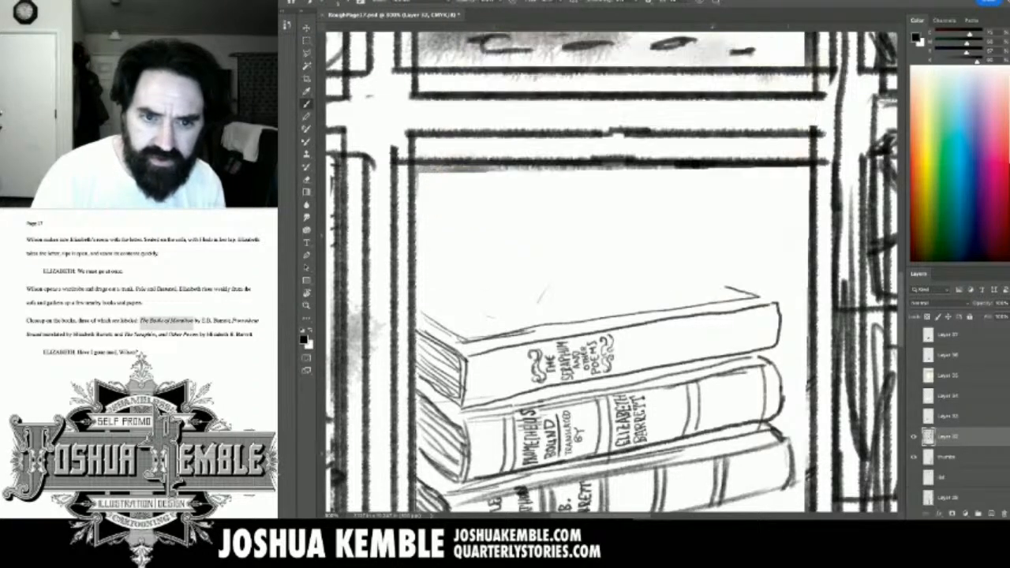
left_click_drag(460, 324, 557, 315)
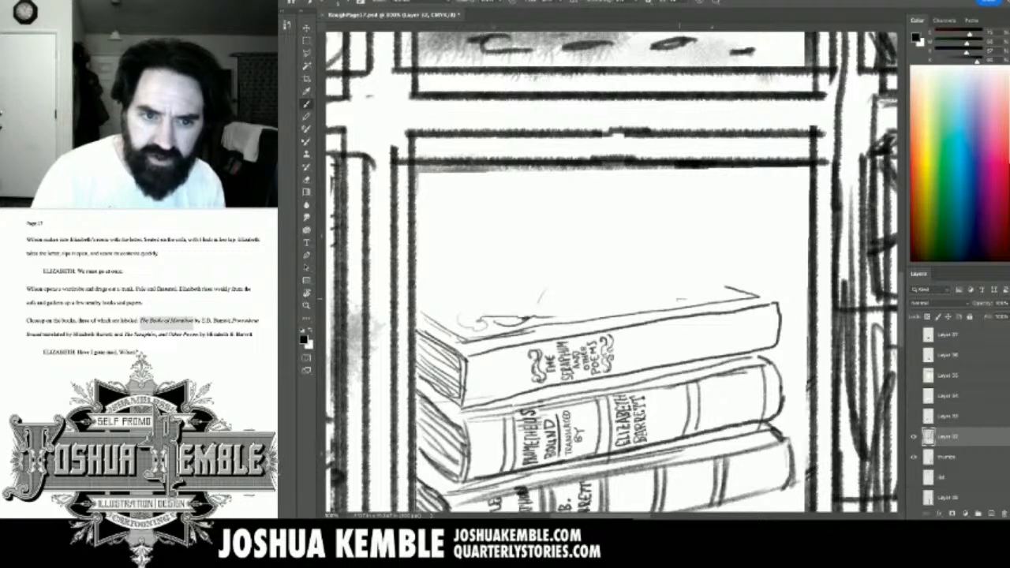
mouse_move(681, 300)
left_mouse_down()
mouse_move(717, 287)
mouse_move(737, 295)
left_mouse_up()
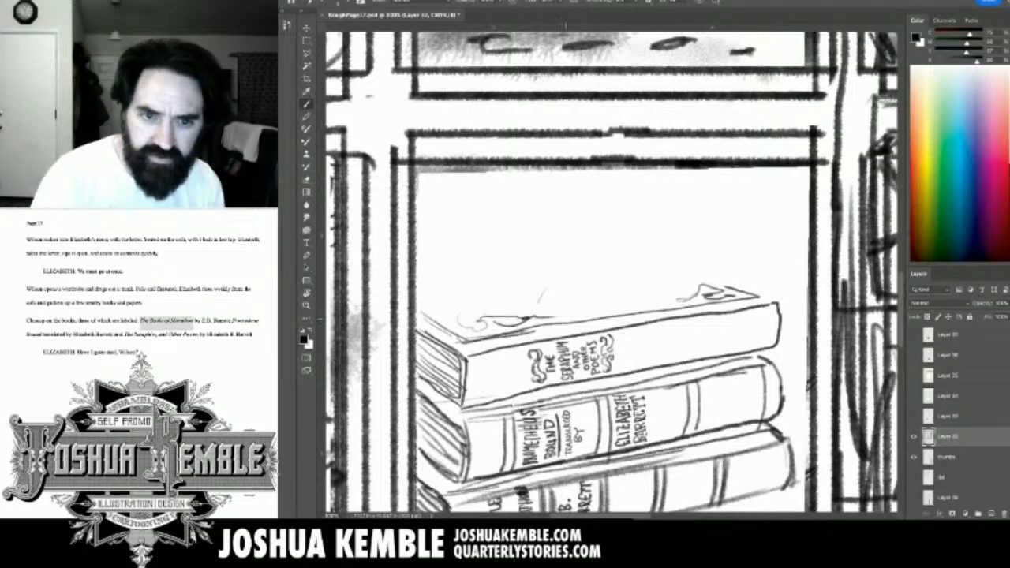
left_click_drag(462, 314, 685, 292)
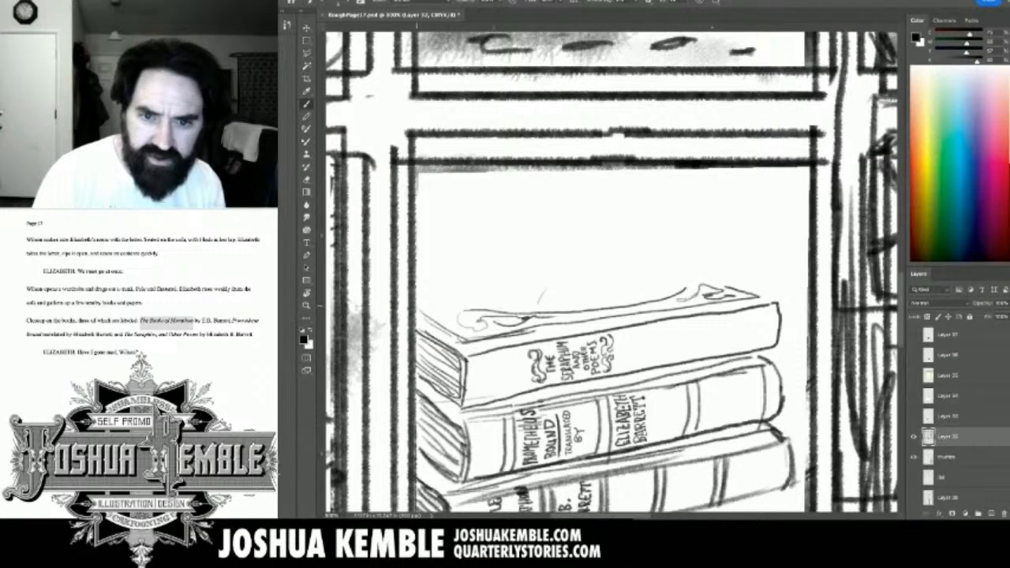
Draw long, slightly curved lines across the top book's cover for its far edge and the near edge of a loose sheet.
left_click_drag(418, 310, 595, 298)
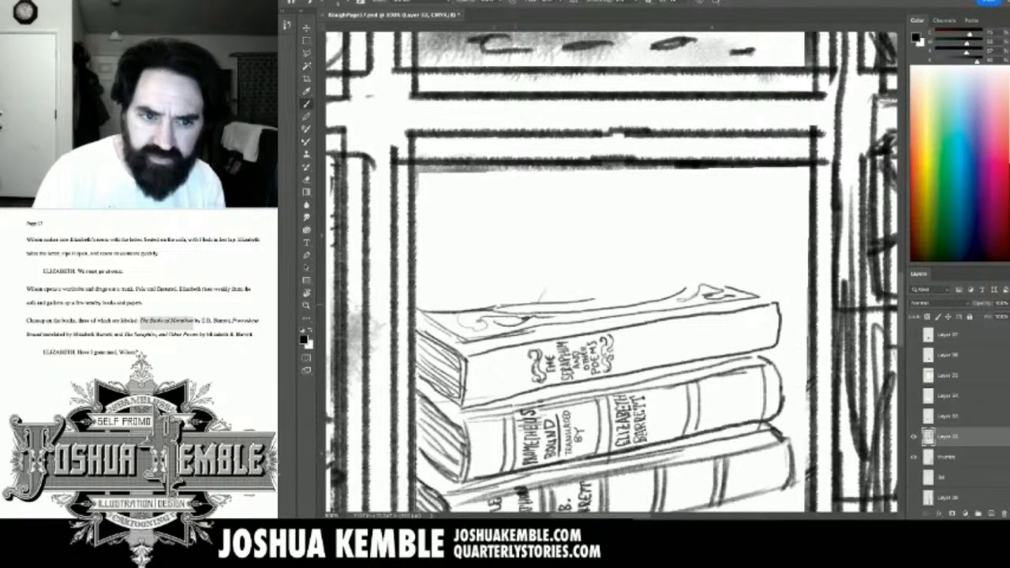
left_click_drag(506, 304, 718, 284)
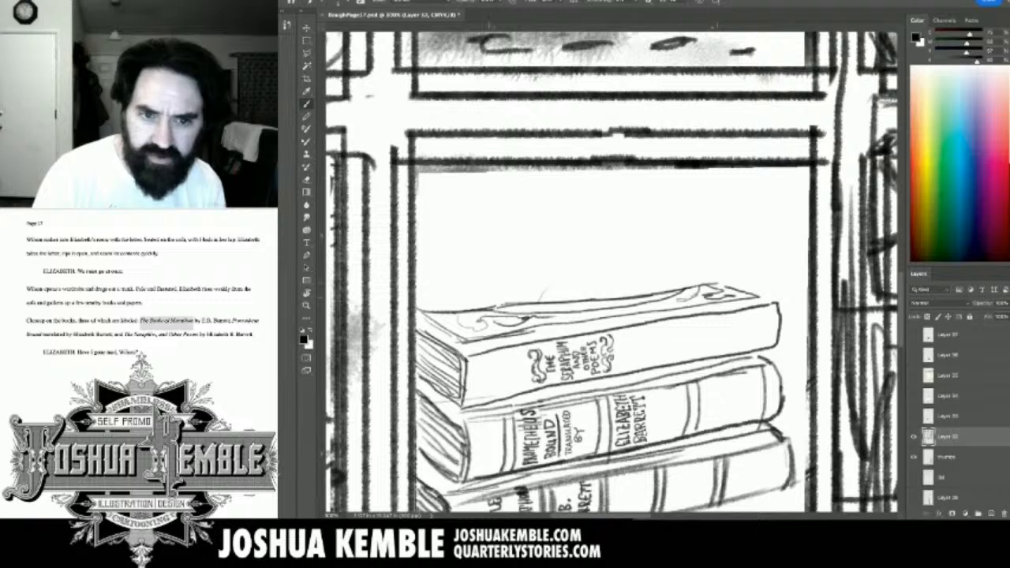
mouse_move(417, 299)
left_mouse_down()
mouse_move(472, 305)
mouse_move(661, 281)
left_mouse_up()
left_click_drag(581, 285, 702, 277)
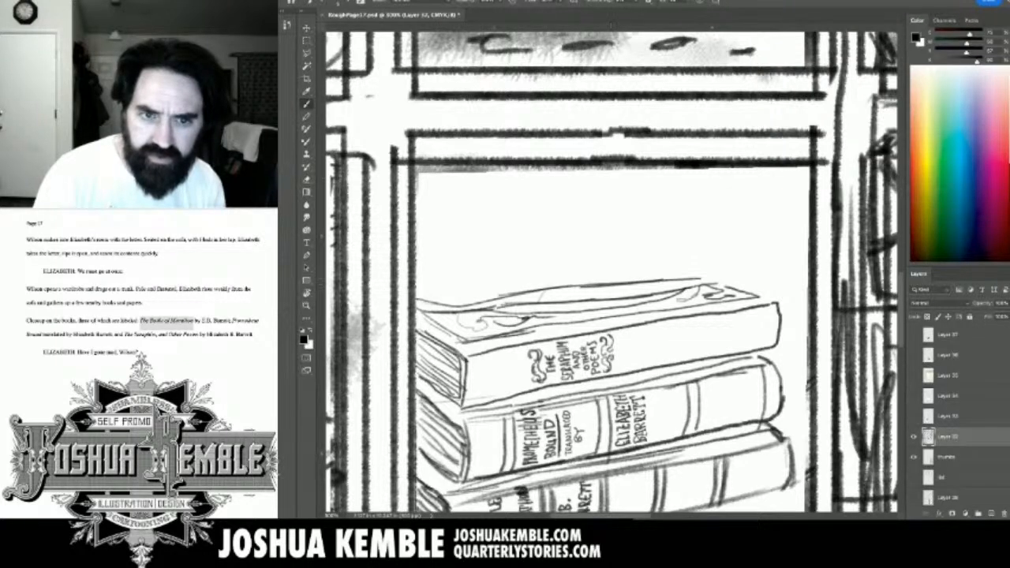
Outline the loose sheet lying on the top book and add short lines of handwriting on it.
left_click_drag(646, 261, 706, 278)
left_click_drag(417, 272, 598, 250)
mouse_move(604, 249)
left_mouse_down()
mouse_move(731, 284)
mouse_move(684, 290)
left_mouse_up()
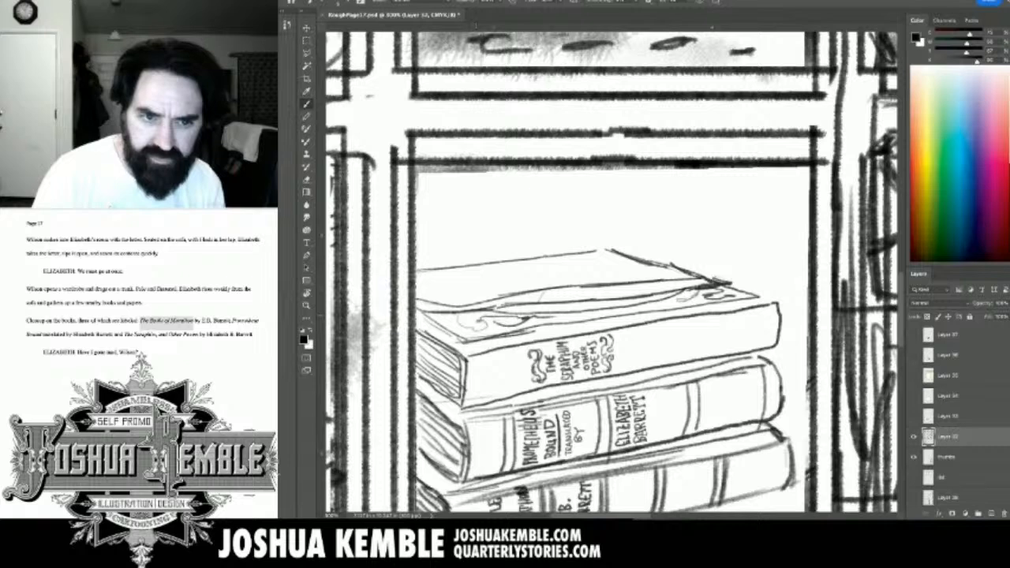
mouse_move(422, 290)
left_mouse_down()
mouse_move(448, 301)
mouse_move(448, 277)
left_mouse_up()
left_click_drag(445, 289, 488, 286)
left_click_drag(470, 279, 530, 278)
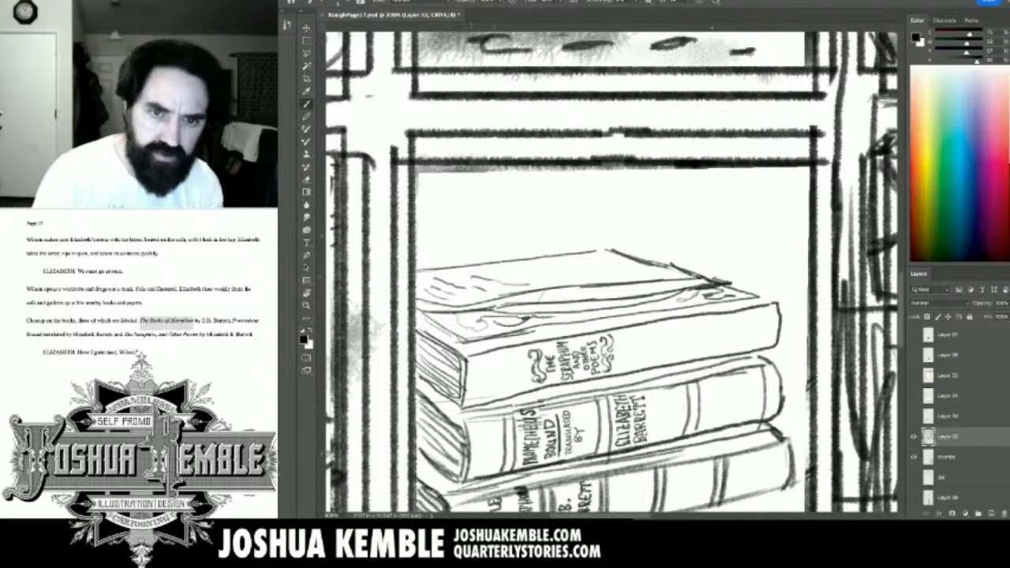
Erase the sheet's far edge and sketch a hand and forearm resting on top of the book stack.
left_click_drag(545, 355, 568, 245)
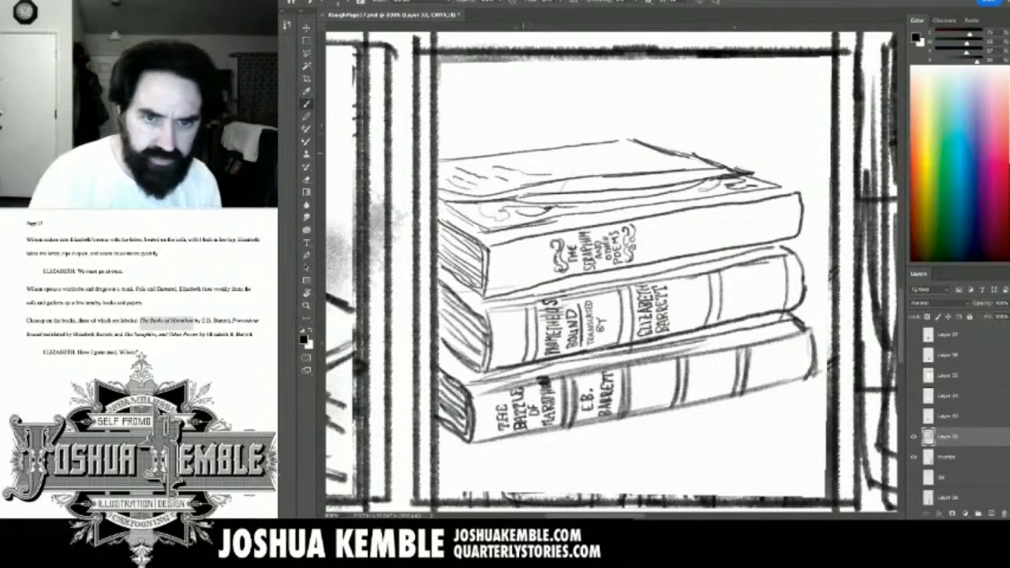
key("e")
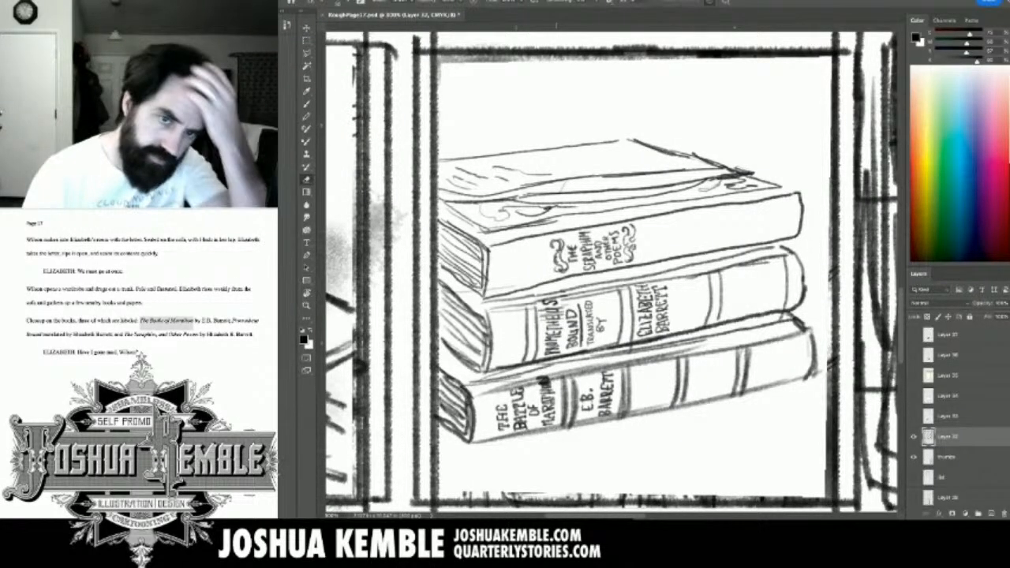
key("ctrl+minus")
left_click_drag(612, 272, 644, 296)
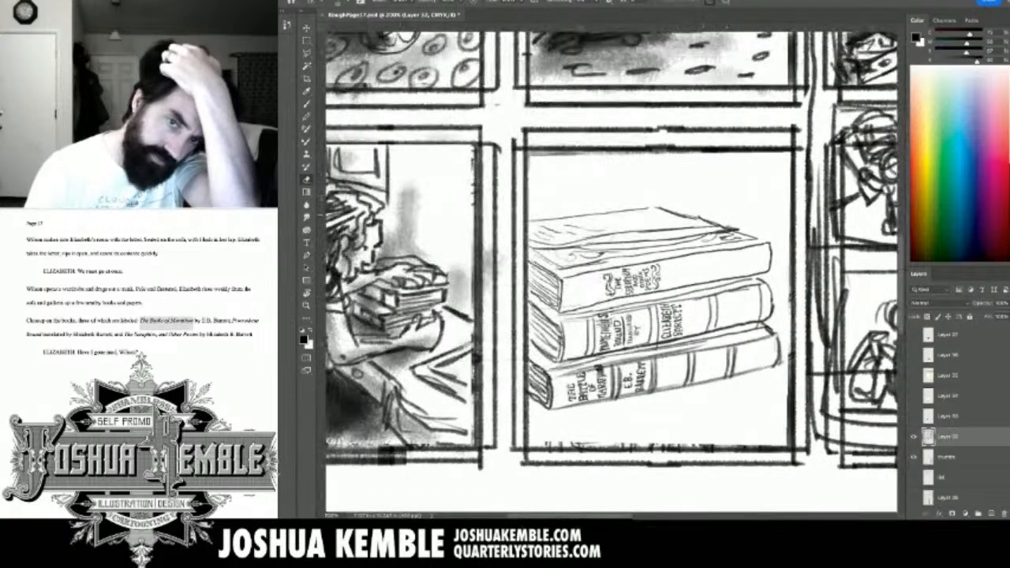
mouse_move(595, 213)
left_mouse_down()
mouse_move(662, 208)
mouse_move(684, 217)
mouse_move(563, 215)
mouse_move(647, 221)
mouse_move(614, 205)
mouse_move(626, 202)
mouse_move(662, 218)
mouse_move(656, 226)
mouse_move(645, 224)
mouse_move(661, 218)
mouse_move(633, 181)
mouse_move(653, 179)
left_mouse_up()
key("b")
left_click_drag(659, 178, 705, 220)
mouse_move(644, 200)
left_mouse_down()
mouse_move(698, 220)
mouse_move(677, 213)
mouse_move(702, 191)
left_mouse_up()
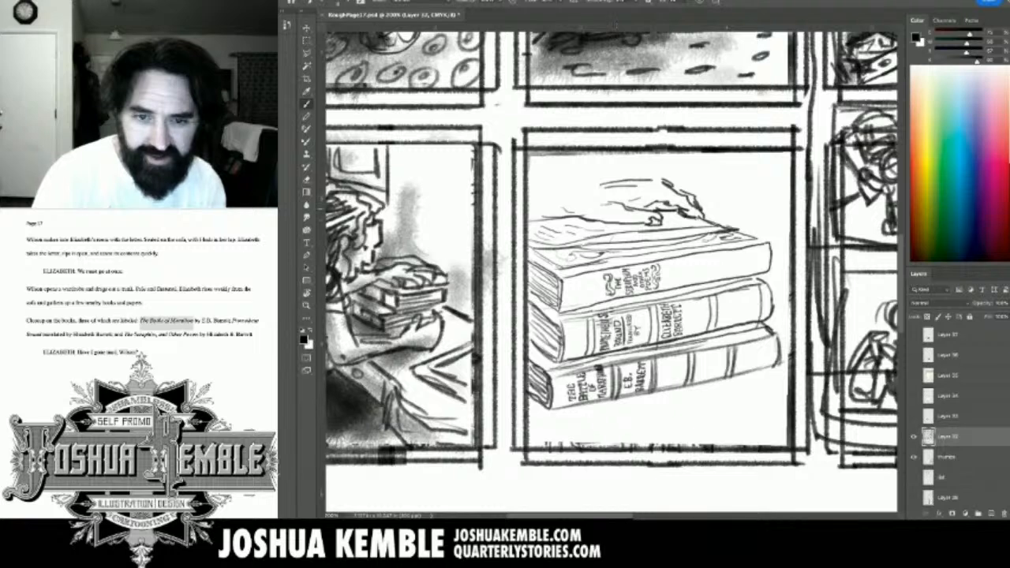
mouse_move(590, 186)
left_mouse_down()
mouse_move(527, 202)
mouse_move(538, 202)
left_mouse_up()
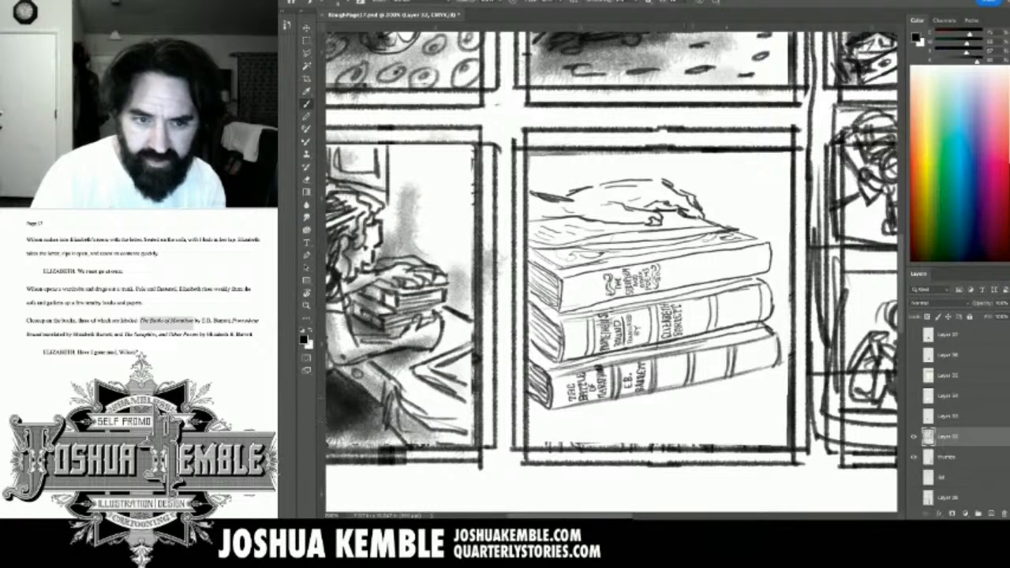
Sketch a second hand and wrist supporting the stack from beneath the bottom book.
mouse_move(692, 398)
left_mouse_down()
mouse_move(675, 412)
mouse_move(701, 393)
mouse_move(648, 421)
mouse_move(661, 402)
mouse_move(687, 397)
mouse_move(599, 408)
mouse_move(641, 439)
left_mouse_up()
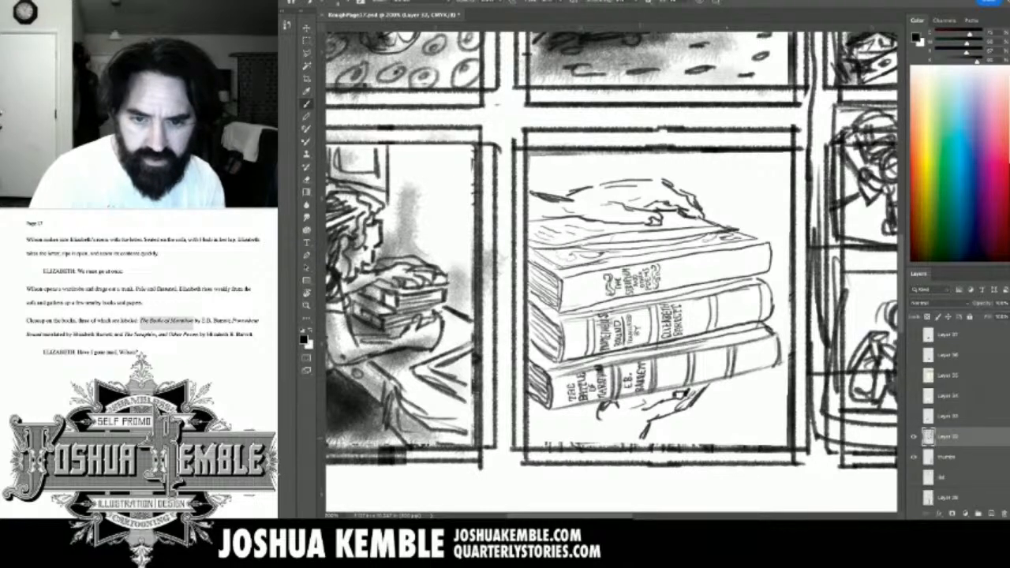
left_click_drag(592, 405, 558, 440)
left_click_drag(661, 427, 654, 439)
left_click_drag(704, 392, 668, 414)
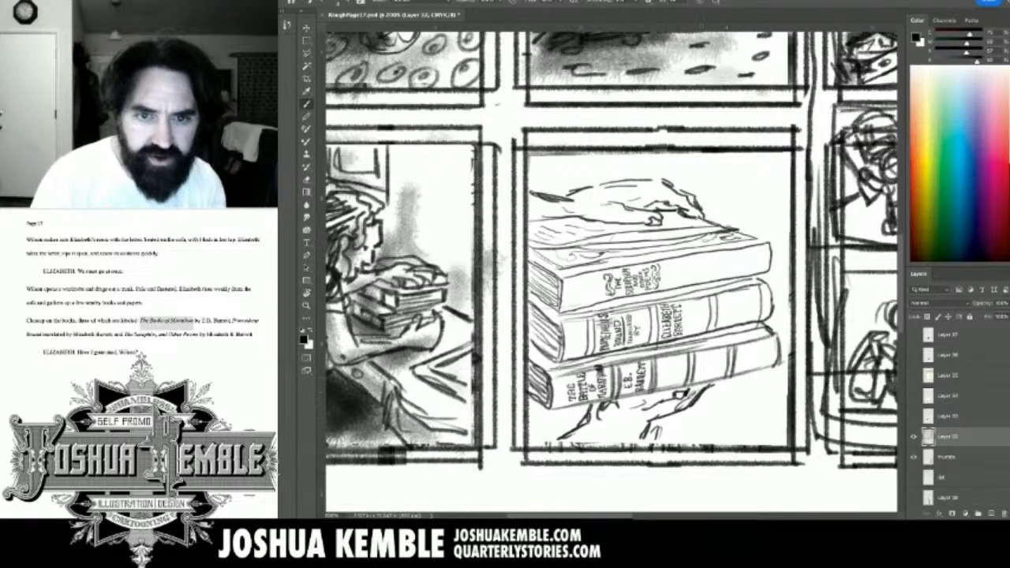
Shade the underside of the upper hand, its shadow on the cover, and the top book's page block and spine.
left_click_drag(538, 222, 572, 219)
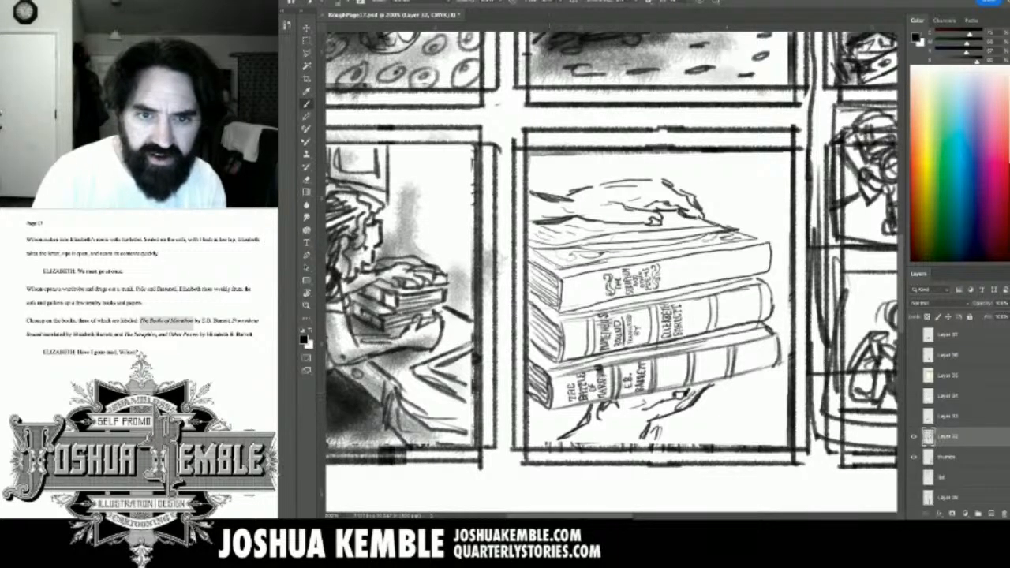
mouse_move(683, 206)
left_mouse_down()
mouse_move(625, 204)
mouse_move(593, 219)
mouse_move(599, 230)
mouse_move(530, 224)
left_mouse_up()
left_click_drag(692, 219, 665, 222)
left_click_drag(544, 276, 535, 291)
mouse_move(604, 287)
left_mouse_down()
mouse_move(564, 300)
mouse_move(760, 265)
left_mouse_up()
mouse_move(700, 276)
left_mouse_down()
mouse_move(766, 258)
mouse_move(767, 249)
mouse_move(554, 240)
left_mouse_up()
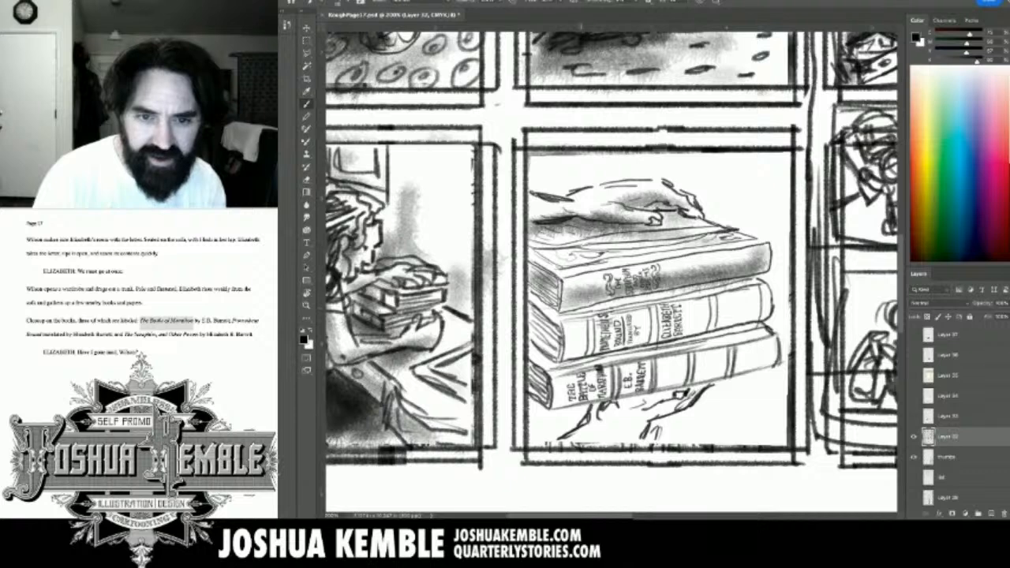
Shade the middle book's page block and the full length of its spine.
mouse_move(557, 276)
left_mouse_down()
mouse_move(534, 295)
mouse_move(521, 292)
mouse_move(528, 326)
left_mouse_up()
mouse_move(566, 296)
left_mouse_down()
mouse_move(528, 323)
mouse_move(620, 303)
left_mouse_up()
mouse_move(555, 317)
left_mouse_down()
mouse_move(533, 347)
mouse_move(546, 357)
mouse_move(651, 339)
left_mouse_up()
left_click_drag(585, 354, 773, 316)
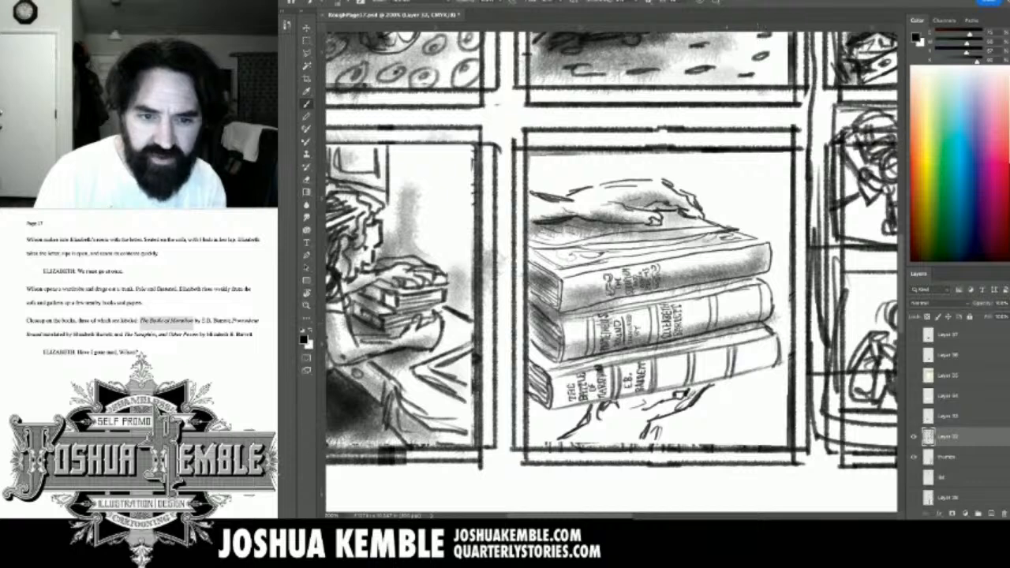
Shade the bottom book's spine and page block, and add tone to the hand beneath it.
mouse_move(622, 389)
left_mouse_down()
mouse_move(768, 363)
mouse_move(560, 401)
left_mouse_up()
mouse_move(582, 391)
left_mouse_down()
mouse_move(552, 404)
mouse_move(534, 356)
mouse_move(539, 393)
left_mouse_up()
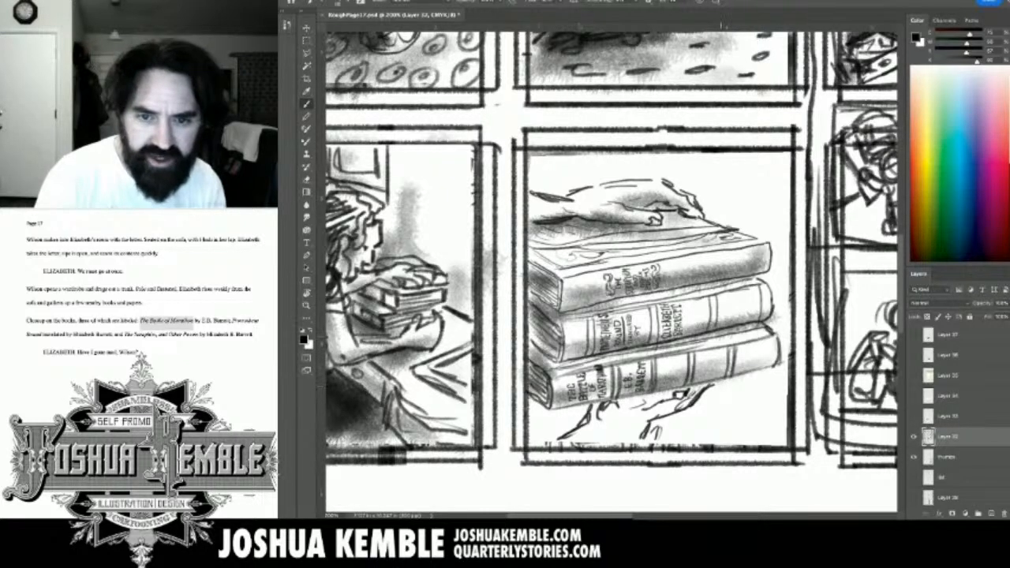
left_click_drag(757, 316, 765, 212)
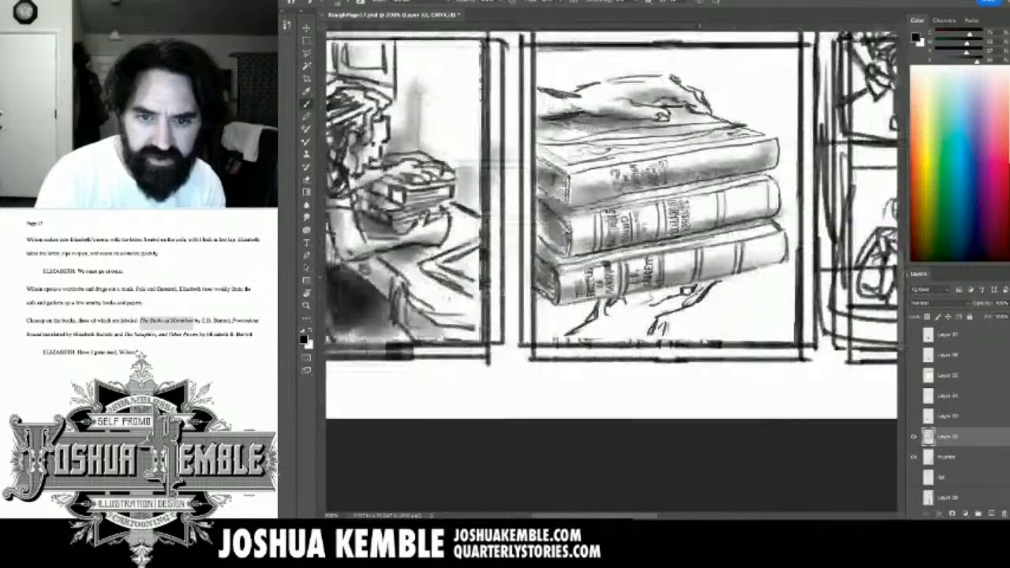
mouse_move(698, 277)
left_mouse_down()
mouse_move(606, 312)
mouse_move(772, 271)
mouse_move(661, 317)
left_mouse_up()
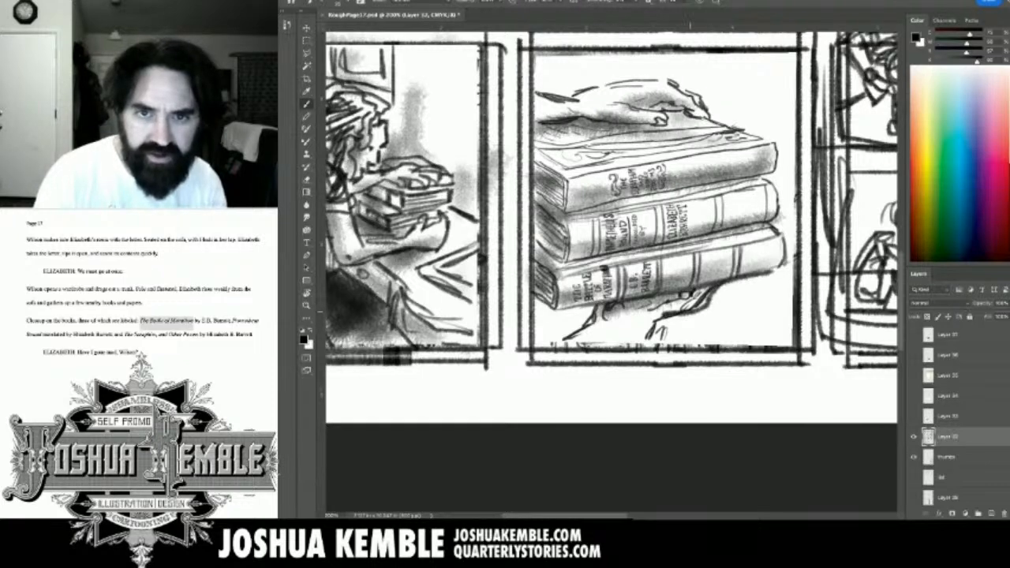
Darken the upper hand's knuckle outline, erase its thumb, and draw a bold lower edge along the hand and forearm.
mouse_move(634, 79)
left_mouse_down()
mouse_move(686, 86)
mouse_move(713, 119)
left_mouse_up()
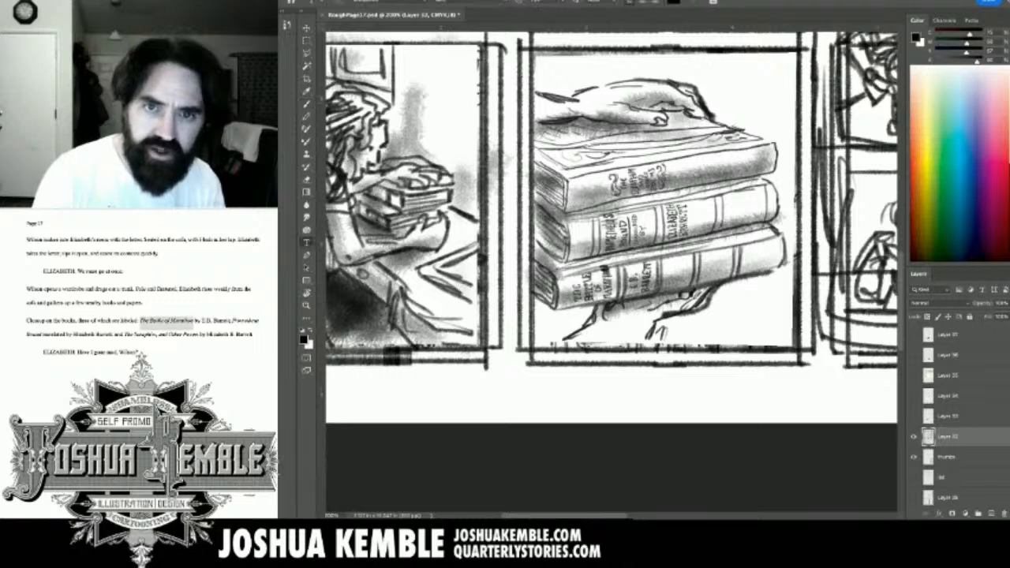
key("e")
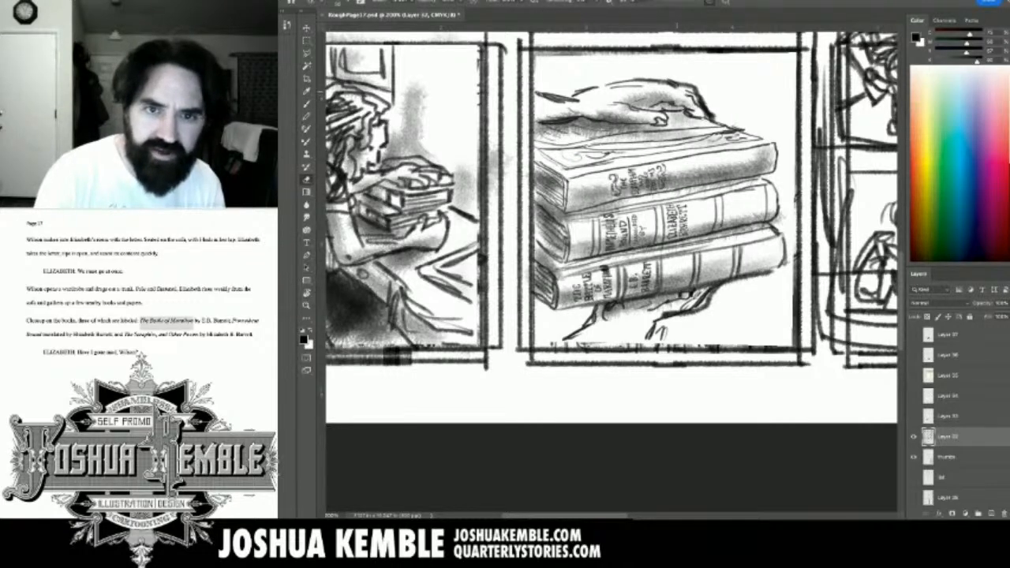
mouse_move(661, 117)
left_mouse_down()
mouse_move(609, 107)
mouse_move(658, 120)
left_mouse_up()
mouse_move(578, 118)
left_mouse_down()
mouse_move(659, 120)
mouse_move(672, 122)
mouse_move(576, 125)
mouse_move(679, 136)
left_mouse_up()
key("b")
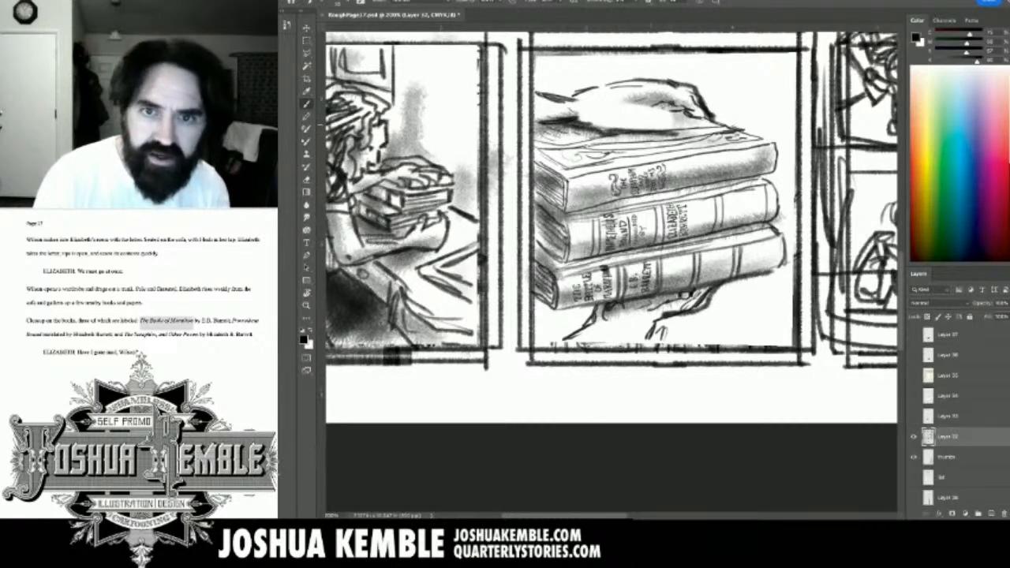
key("p")
key("b")
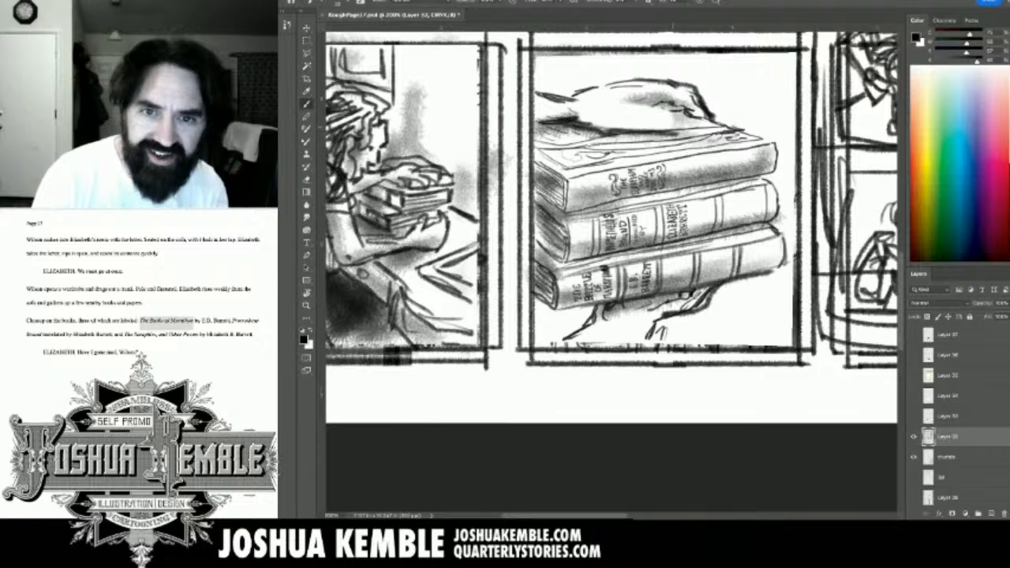
Redraw the upper hand's thumb and forearm contour, erasing the old wrist lines and shading.
mouse_move(678, 135)
left_mouse_down()
mouse_move(654, 109)
mouse_move(622, 102)
mouse_move(669, 120)
mouse_move(670, 133)
mouse_move(640, 131)
mouse_move(626, 103)
mouse_move(717, 124)
mouse_move(704, 93)
mouse_move(646, 81)
mouse_move(674, 84)
mouse_move(554, 88)
mouse_move(535, 77)
mouse_move(551, 97)
mouse_move(576, 98)
left_mouse_up()
key("e")
mouse_move(562, 94)
left_mouse_down()
mouse_move(538, 90)
mouse_move(575, 117)
mouse_move(532, 125)
left_mouse_up()
key("b")
key("h")
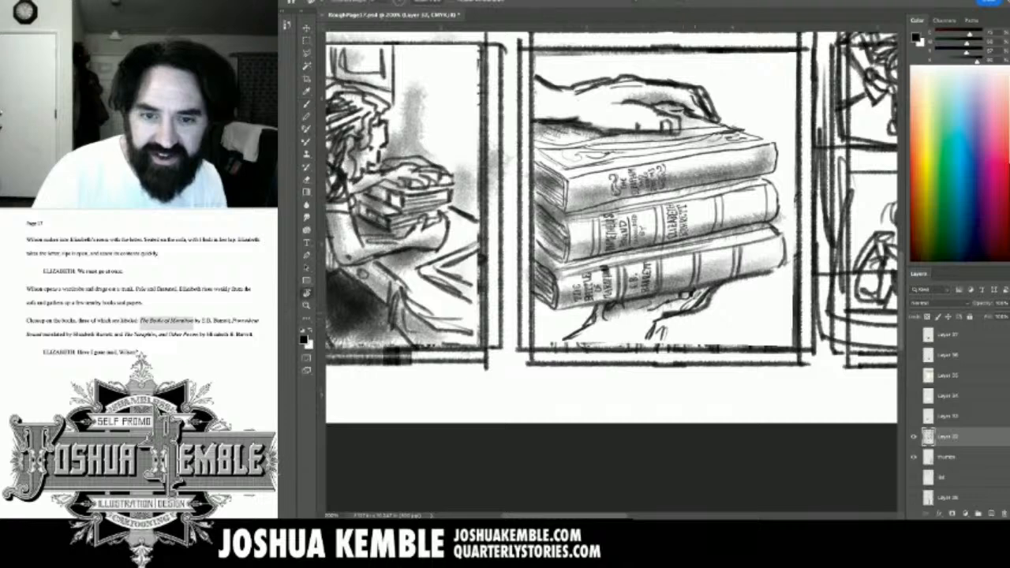
Erase the small lower hand and clear part of the bottom book's lower edge for the fingers.
key("e")
mouse_move(710, 295)
left_mouse_down()
mouse_move(704, 306)
mouse_move(672, 299)
mouse_move(648, 310)
mouse_move(651, 326)
mouse_move(587, 323)
mouse_move(656, 335)
left_mouse_up()
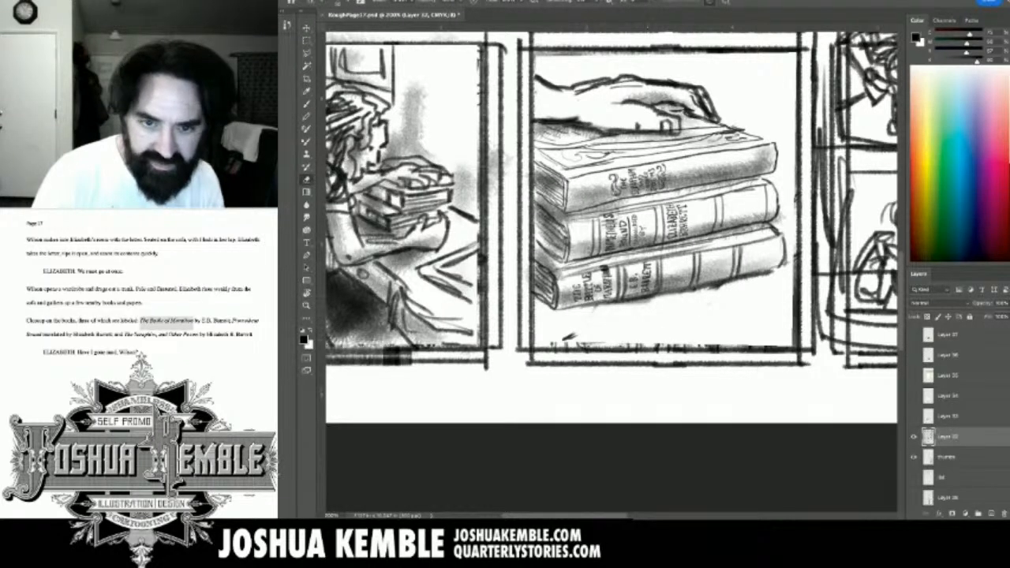
left_click_drag(666, 294, 714, 276)
key("b")
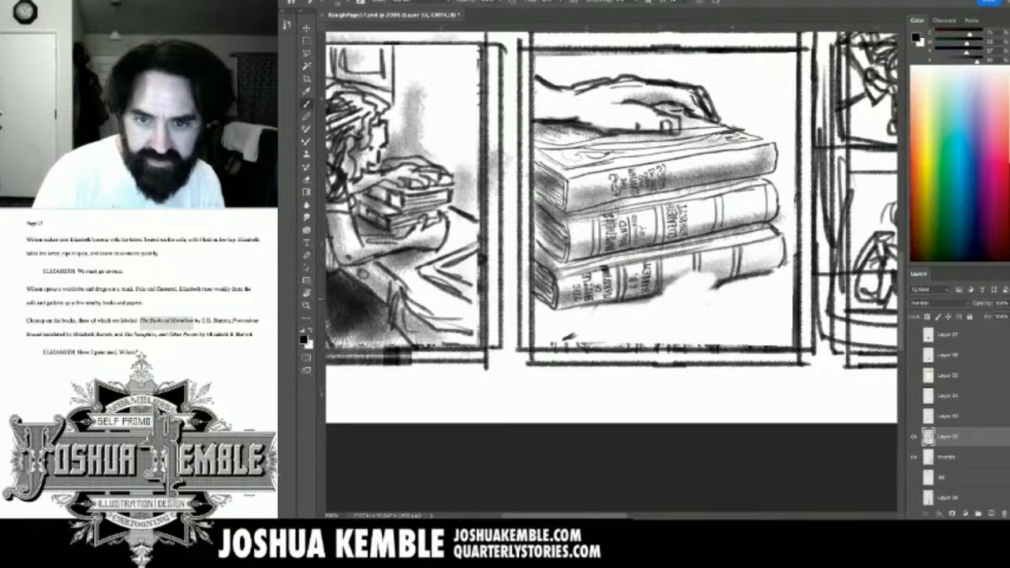
Redraw the lower hand larger, with its thumb over the bottom book's spine, fingertips beyond it, and a forearm reaching the panel edge.
mouse_move(660, 296)
left_mouse_down()
mouse_move(705, 272)
mouse_move(694, 304)
mouse_move(662, 317)
mouse_move(711, 306)
left_mouse_up()
left_click_drag(753, 275, 742, 288)
mouse_move(677, 314)
left_mouse_down()
mouse_move(655, 328)
mouse_move(614, 322)
mouse_move(663, 329)
mouse_move(682, 314)
left_mouse_up()
left_click_drag(625, 325, 606, 346)
left_click_drag(574, 313, 535, 320)
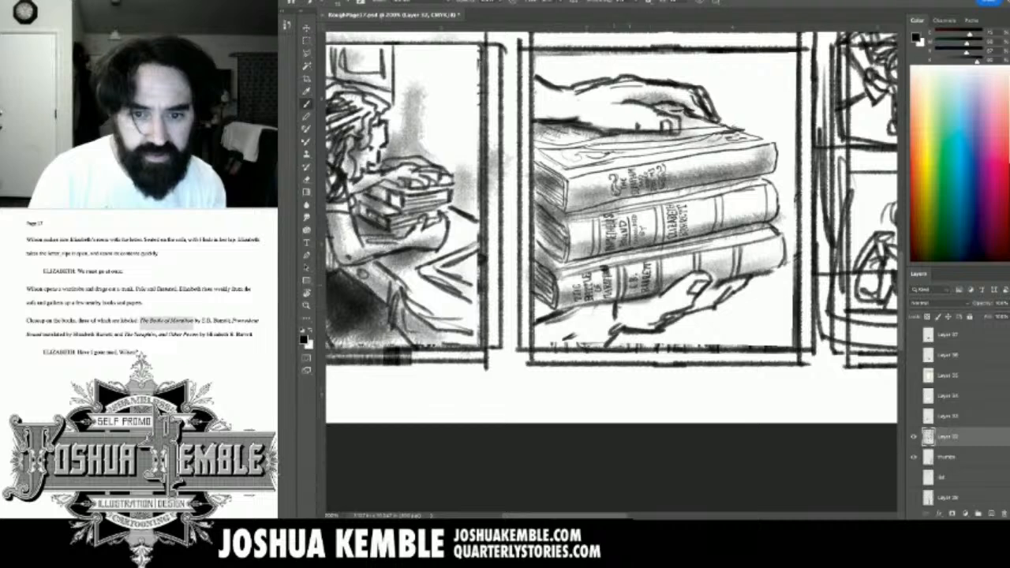
Shade the lower hand and forearm, and add tone along the underside of the upper forearm.
mouse_move(679, 290)
left_mouse_down()
mouse_move(628, 318)
mouse_move(542, 339)
left_mouse_up()
mouse_move(731, 279)
left_mouse_down()
mouse_move(691, 302)
mouse_move(720, 289)
mouse_move(667, 289)
mouse_move(582, 318)
mouse_move(536, 317)
left_mouse_up()
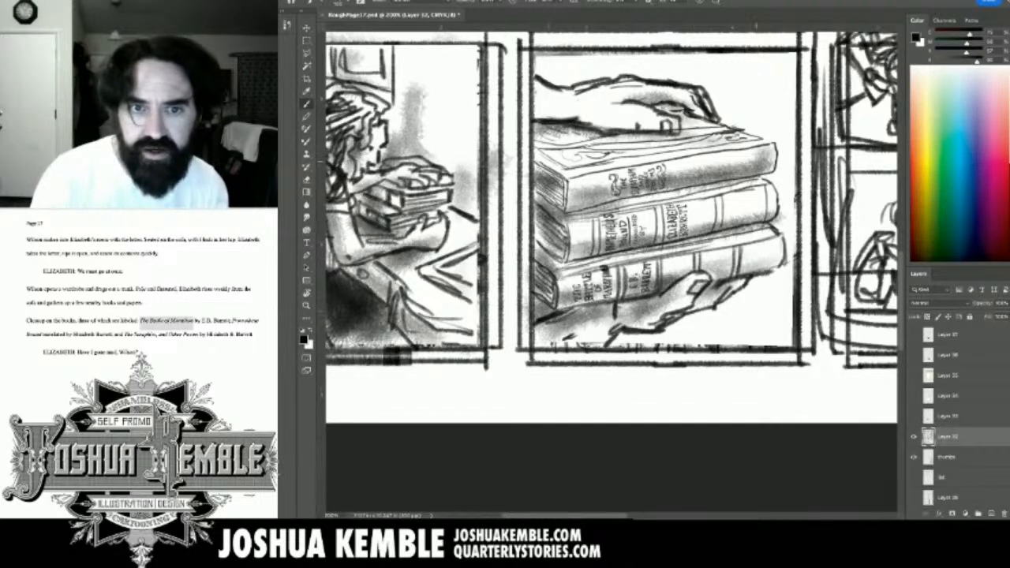
mouse_move(640, 135)
left_mouse_down()
mouse_move(577, 110)
mouse_move(536, 109)
left_mouse_up()
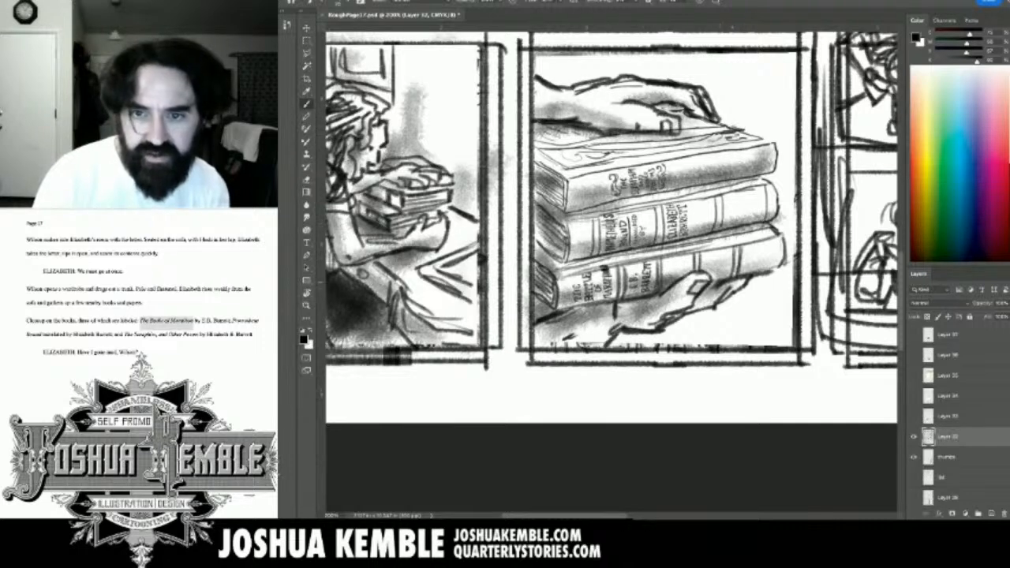
Draw background contour lines behind the top book and loose fold lines beneath the lower hand in the book close-up.
left_click_drag(682, 319, 712, 345)
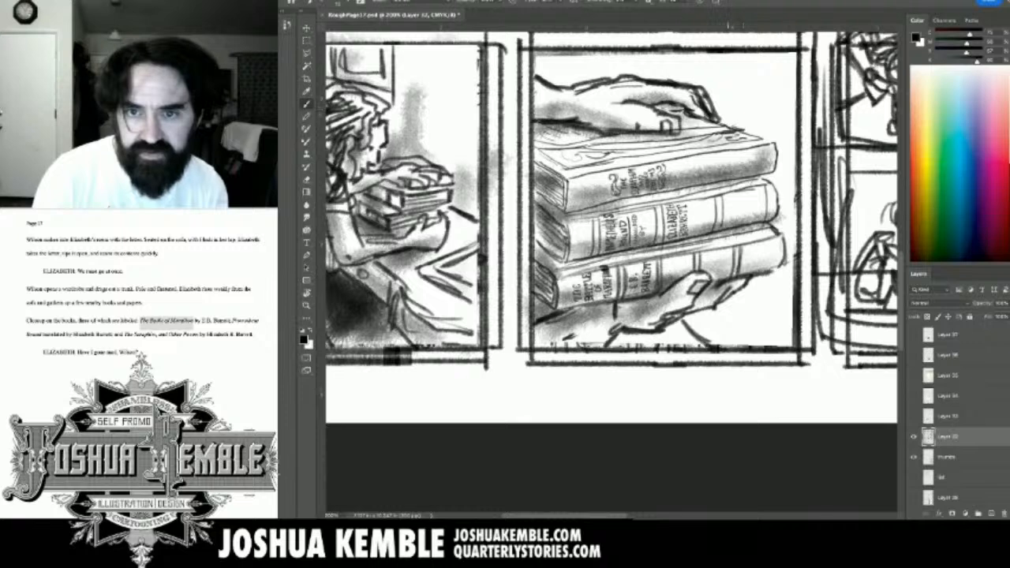
mouse_move(716, 111)
left_mouse_down()
mouse_move(750, 105)
mouse_move(796, 119)
left_mouse_up()
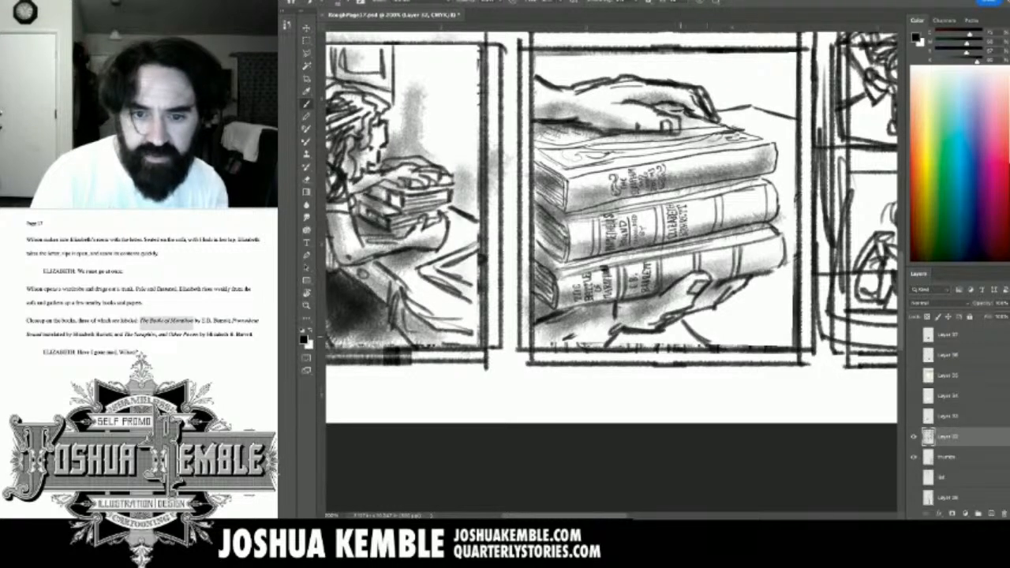
mouse_move(668, 324)
left_mouse_down()
mouse_move(687, 347)
mouse_move(647, 349)
mouse_move(670, 347)
left_mouse_up()
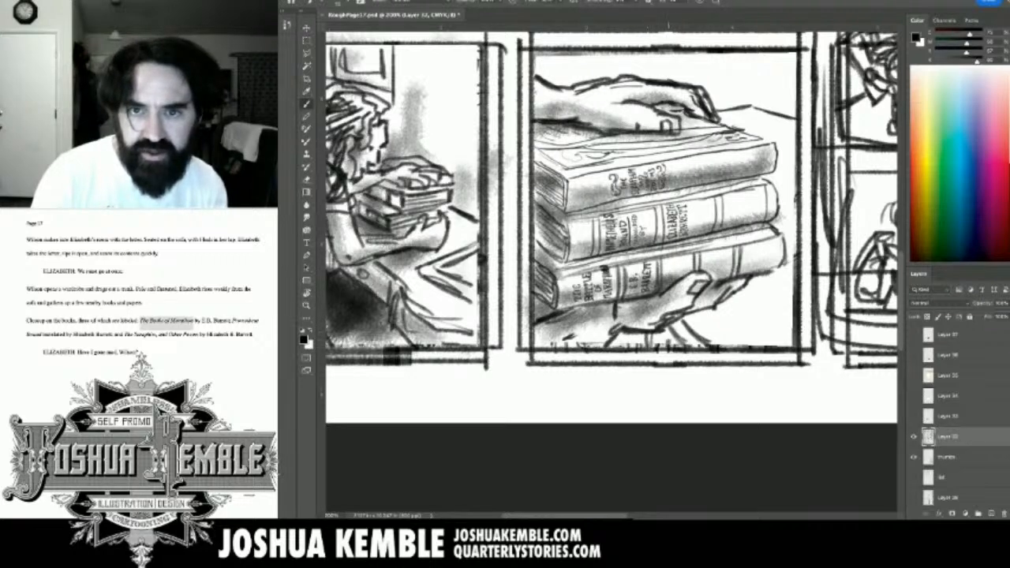
Shade the close-up's background above the upper hand, beside the book stack and around the lower hand.
mouse_move(703, 54)
left_mouse_down()
mouse_move(783, 85)
mouse_move(661, 58)
mouse_move(683, 73)
mouse_move(544, 62)
mouse_move(580, 71)
left_mouse_up()
mouse_move(755, 109)
left_mouse_down()
mouse_move(724, 118)
mouse_move(784, 124)
mouse_move(729, 139)
mouse_move(748, 150)
mouse_move(759, 190)
left_mouse_up()
mouse_move(776, 276)
left_mouse_down()
mouse_move(724, 316)
mouse_move(678, 328)
left_mouse_up()
left_click_drag(735, 314, 683, 339)
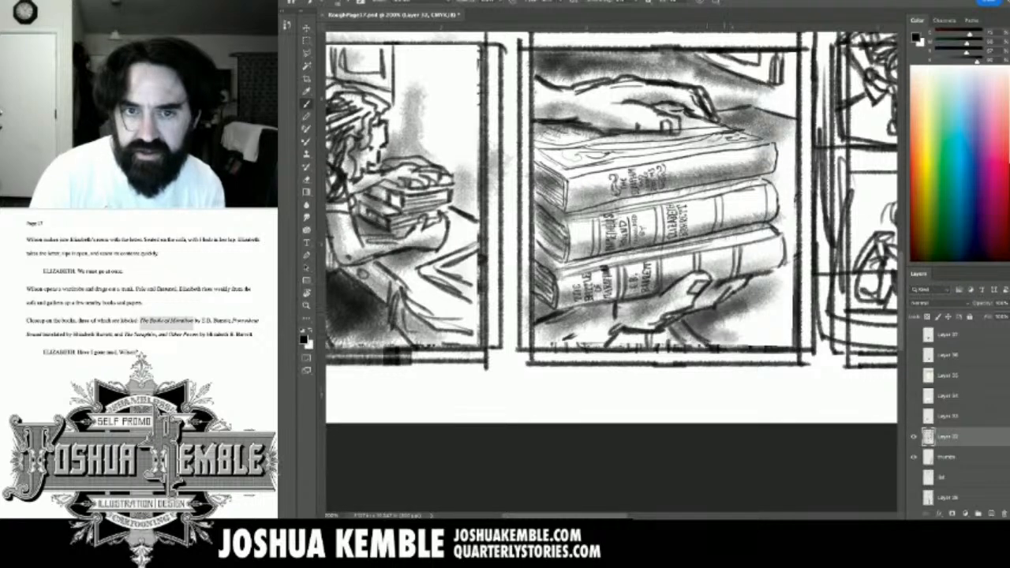
mouse_move(783, 279)
left_mouse_down()
mouse_move(765, 330)
mouse_move(746, 345)
left_mouse_up()
left_click_drag(675, 326, 591, 347)
mouse_move(789, 115)
left_mouse_down()
mouse_move(772, 159)
mouse_move(712, 150)
left_mouse_up()
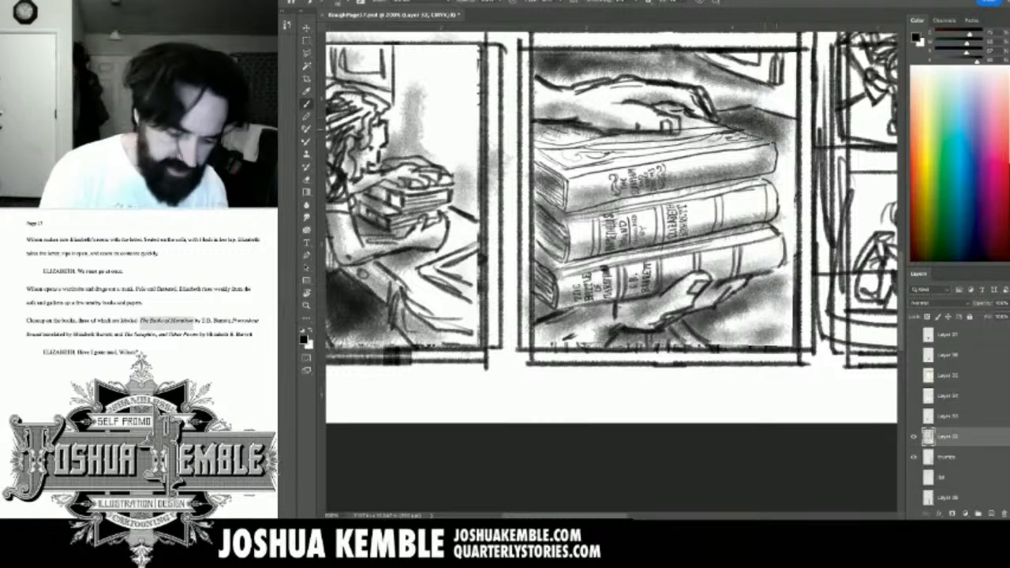
Add darker tone to the background beyond the upper hand's fingertips, and save the page file.
left_click_drag(785, 84, 746, 106)
left_click_drag(720, 109, 705, 129)
left_click_drag(790, 66, 747, 104)
left_click_drag(784, 69, 724, 57)
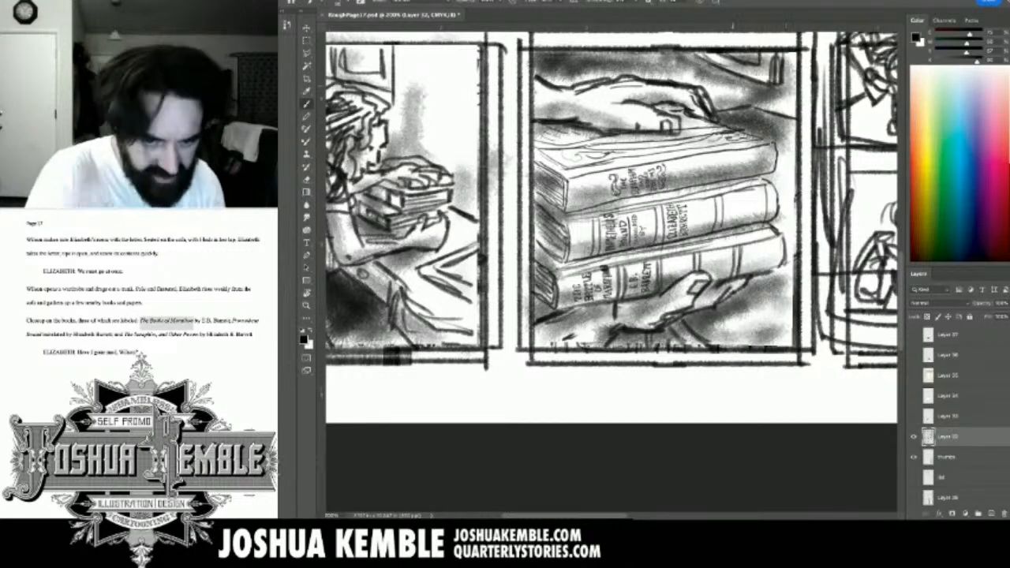
key("ctrl+0")
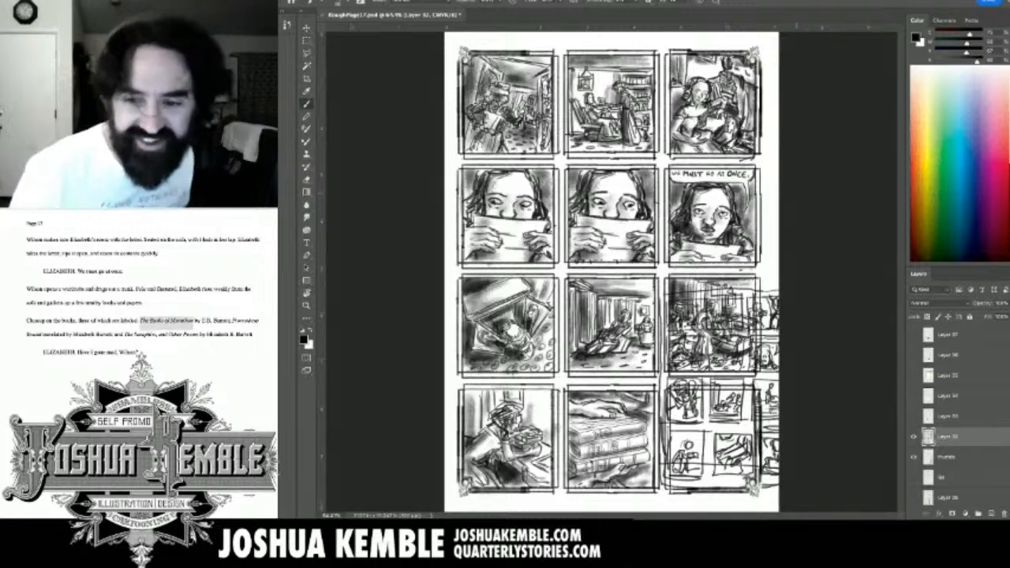
key("ctrl+s")
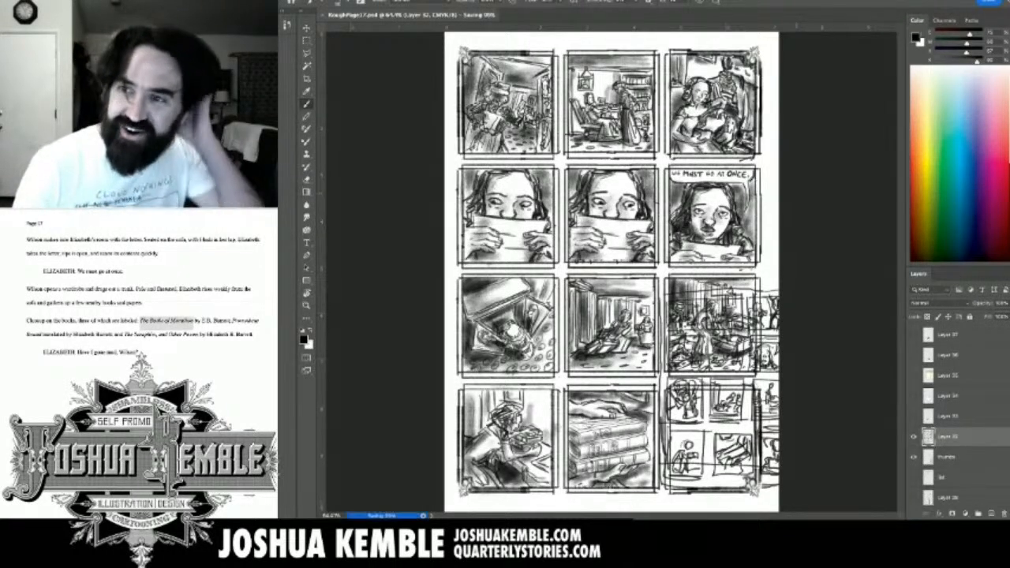
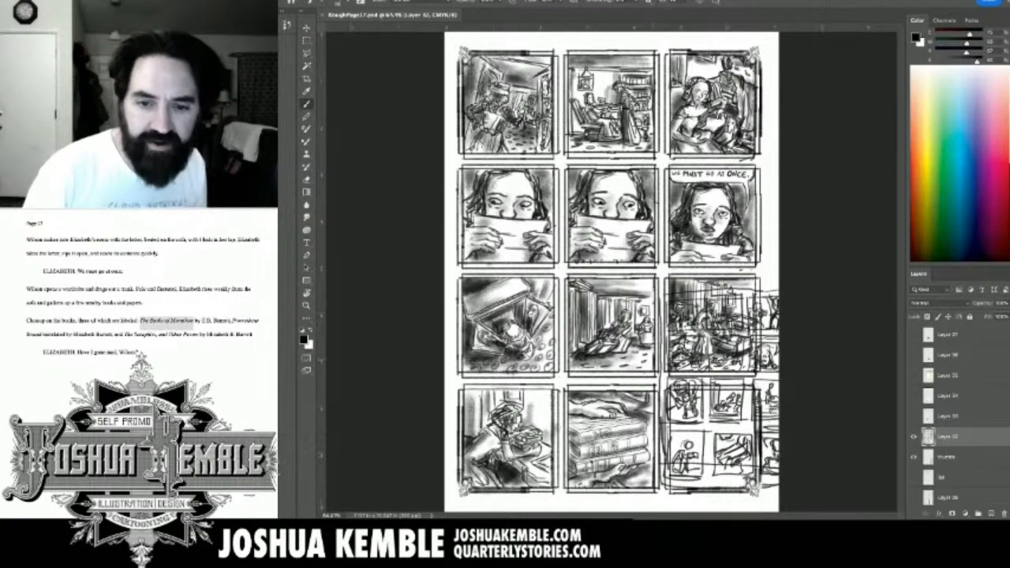
Move the thumbnail sketches layer sideways off the empty last panel, over the two neighbouring columns.
left_click(945, 456)
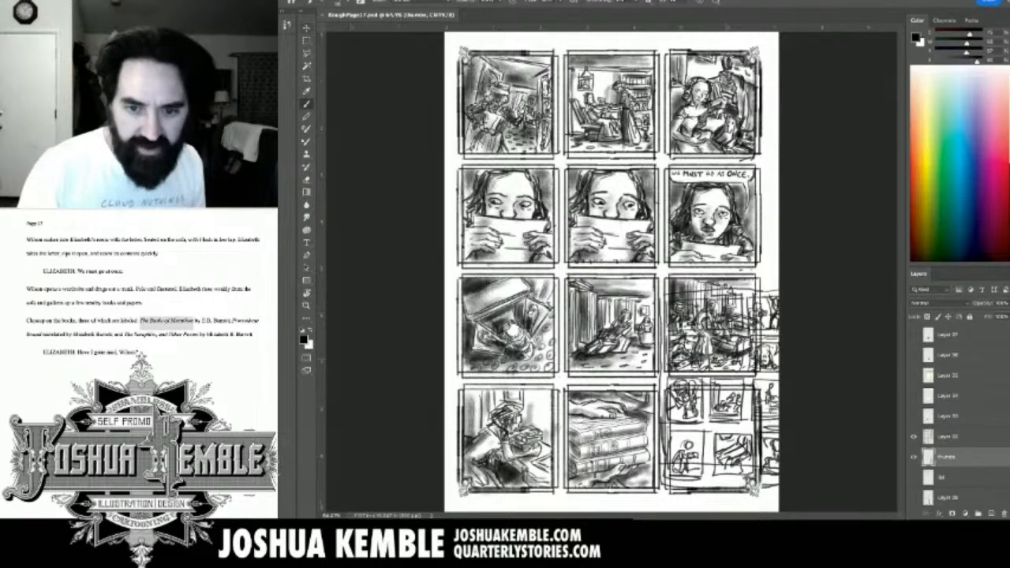
left_click(307, 28)
mouse_move(759, 384)
left_mouse_down()
mouse_move(629, 360)
mouse_move(621, 388)
left_mouse_up()
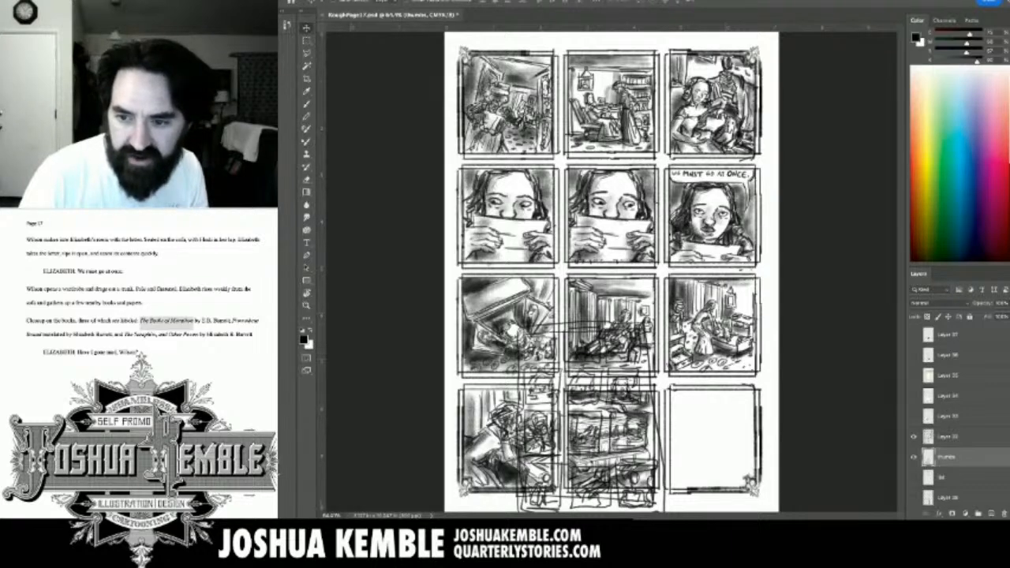
Find the borders layer in the layer stack and hide Layer 30 directly beneath it.
scroll(958, 417, "down", 10)
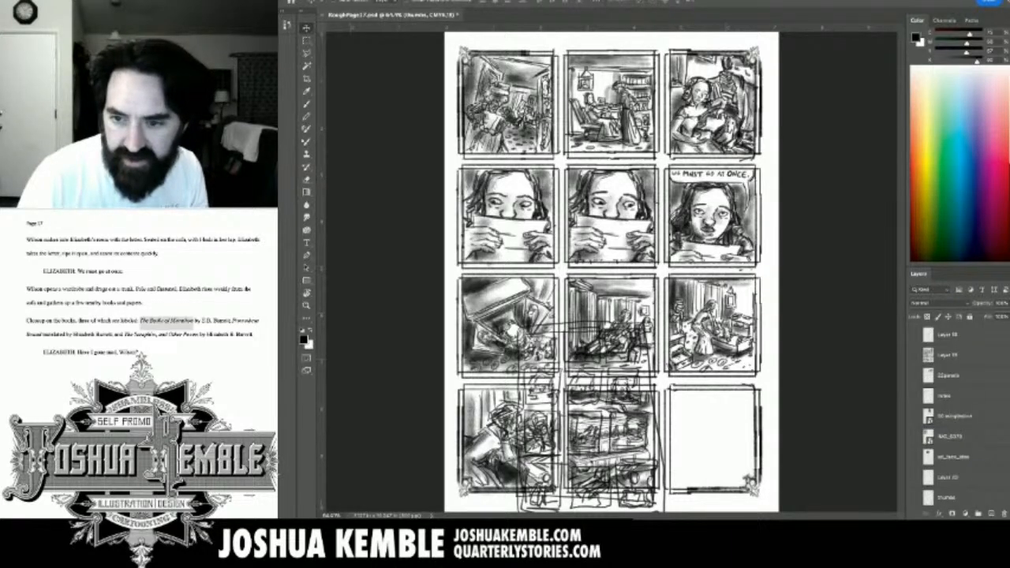
scroll(958, 417, "down", 10)
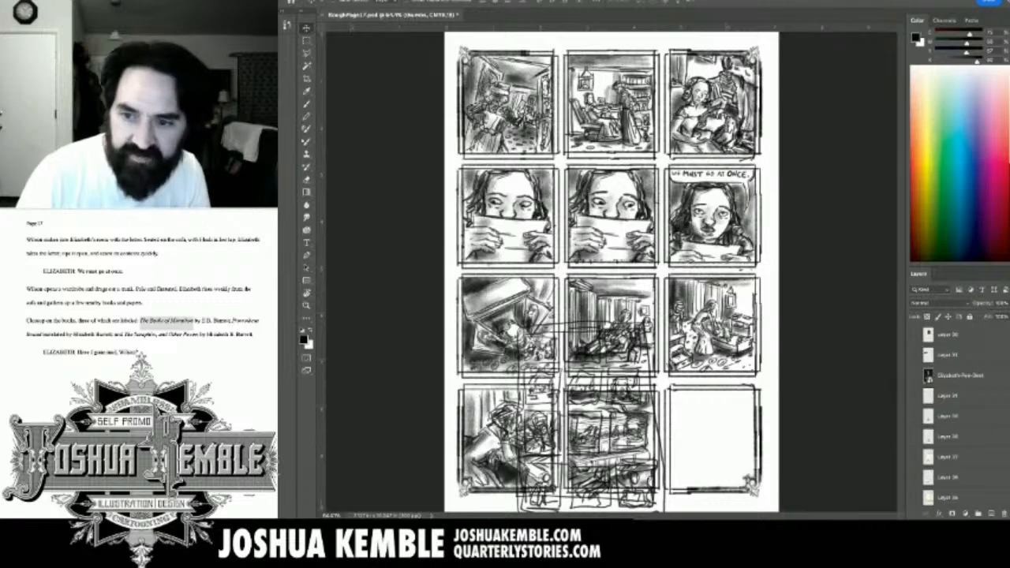
scroll(958, 417, "down", 1)
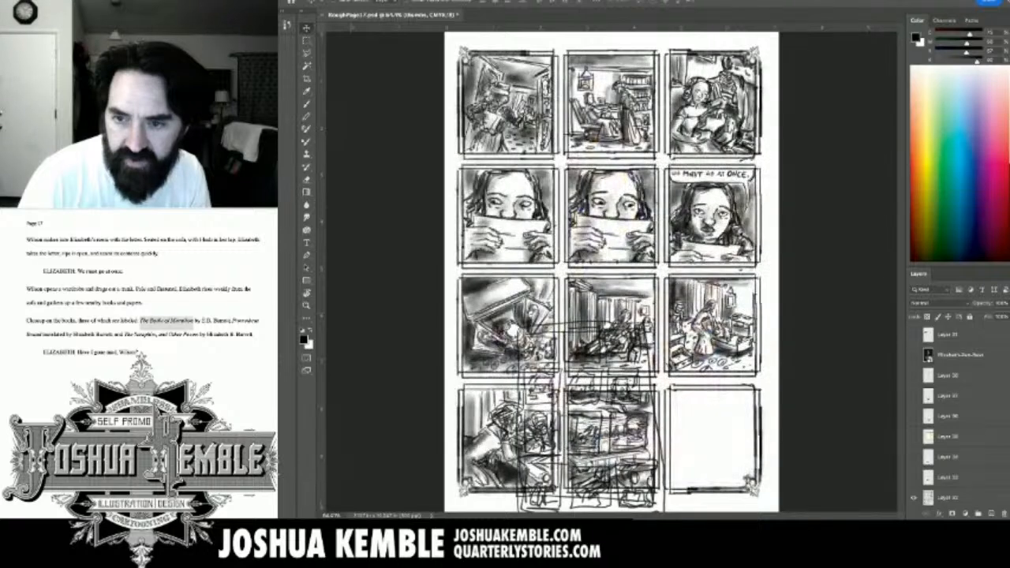
scroll(958, 416, "down", 5)
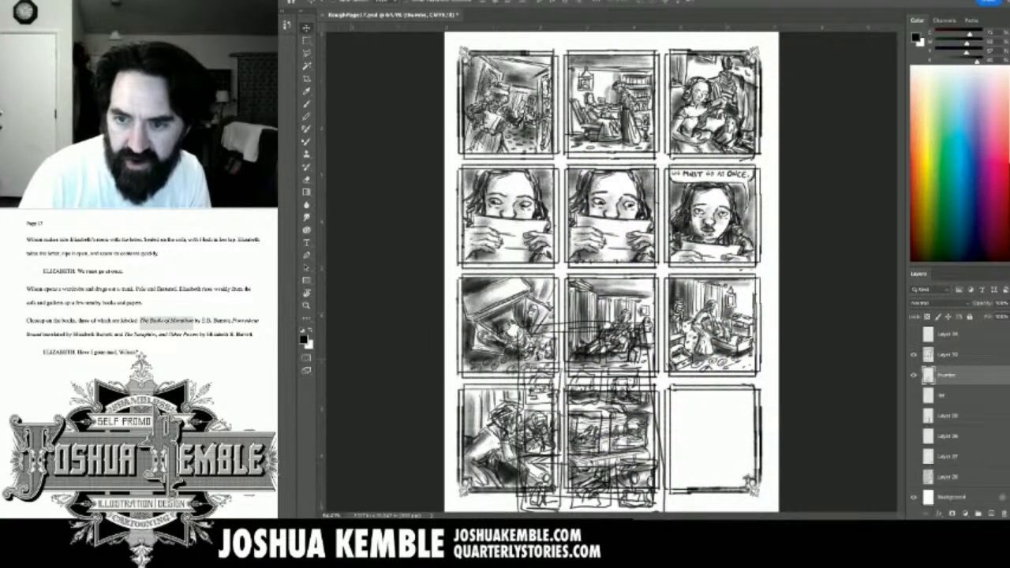
scroll(958, 416, "up", 6)
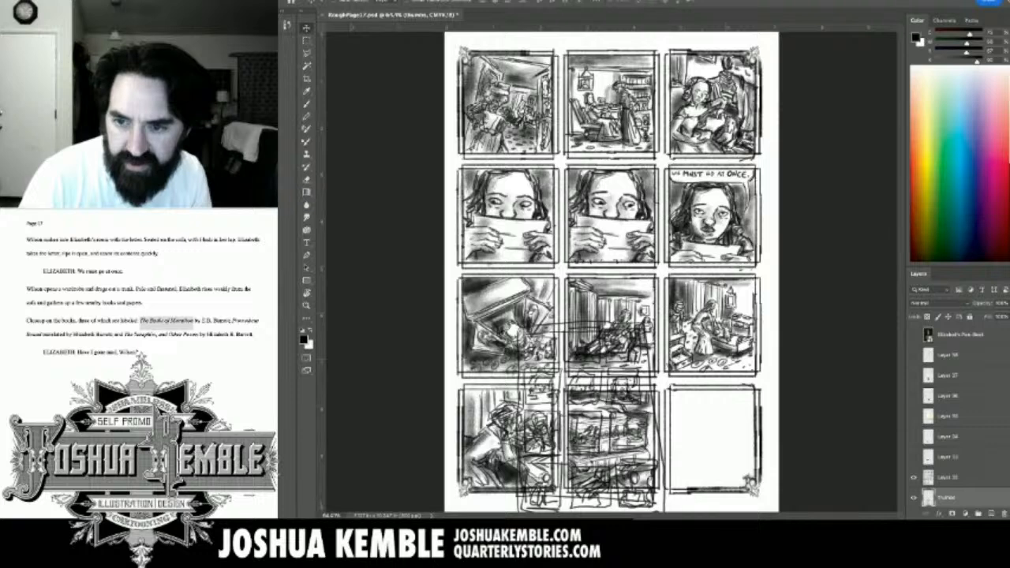
scroll(958, 417, "up", 3)
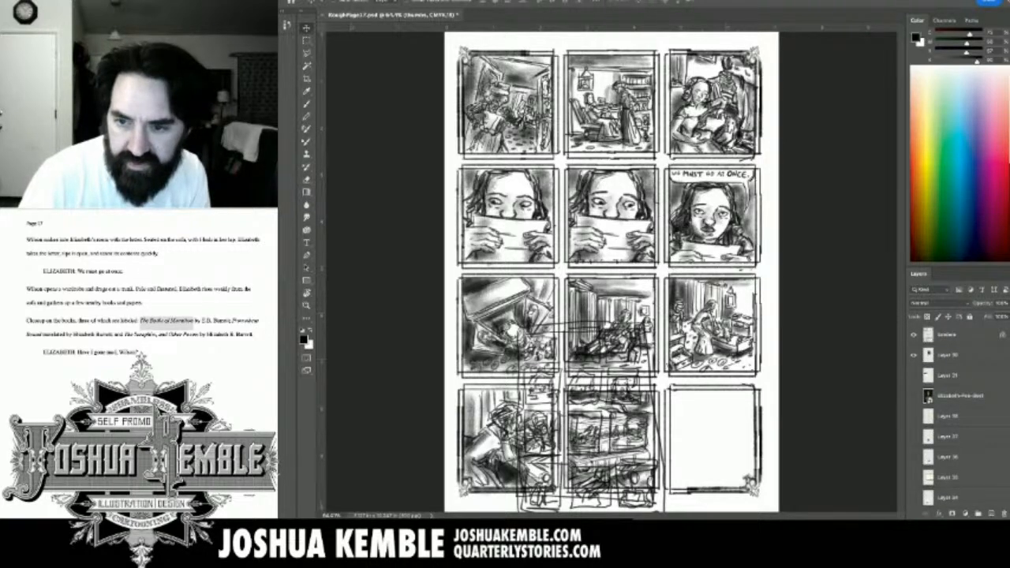
left_click(914, 355)
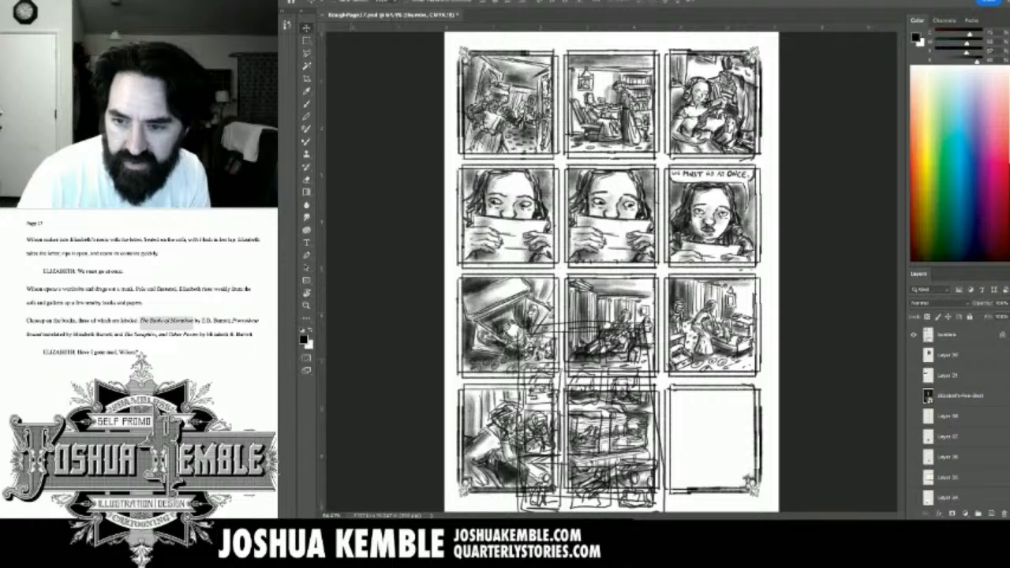
Move the borders layer down the stack to directly above the page's rough drawing layer.
scroll(958, 417, "up", 4)
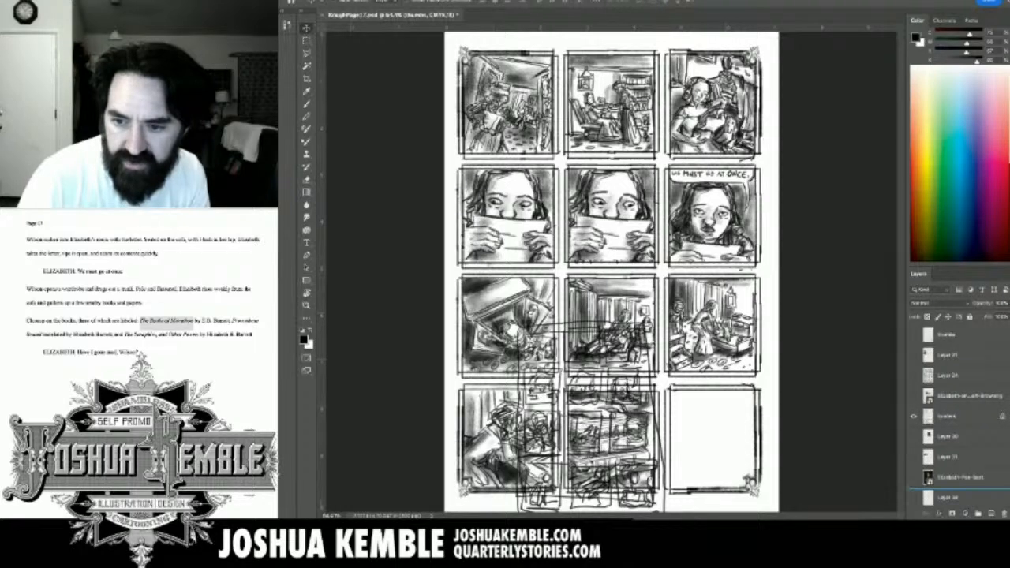
scroll(959, 417, "down", 1)
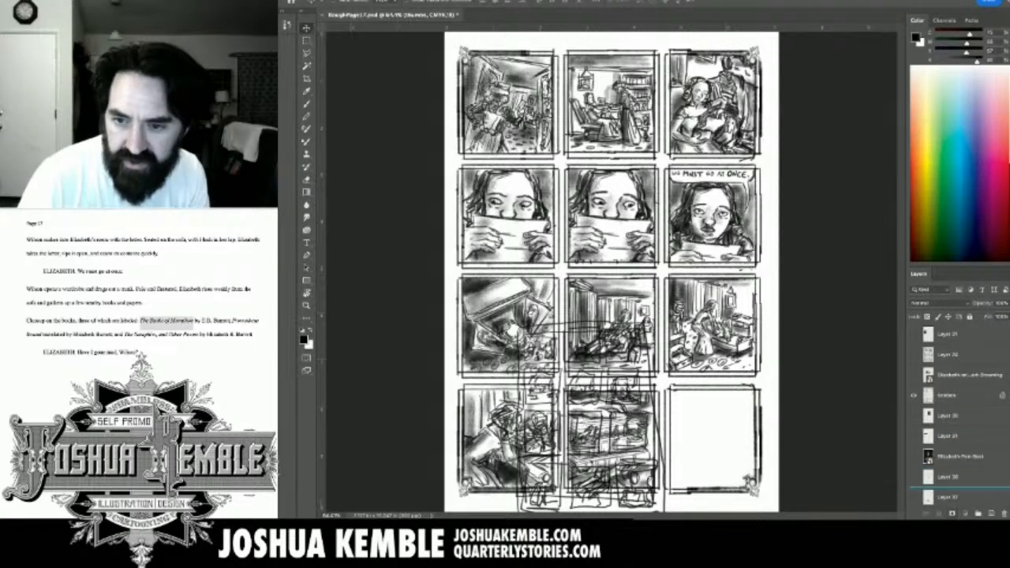
scroll(959, 417, "down", 4)
scroll(958, 416, "down", 7)
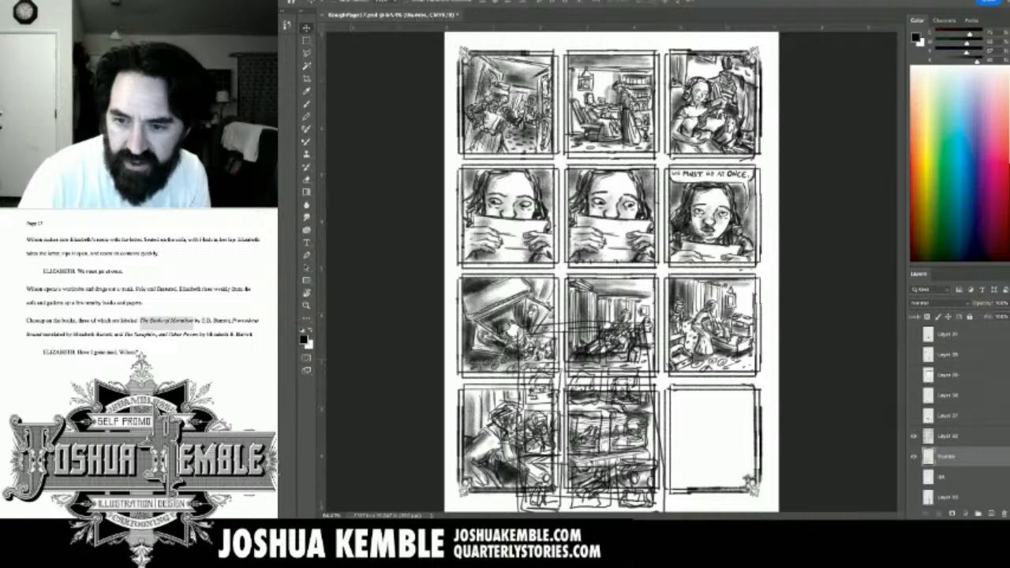
left_click(958, 416)
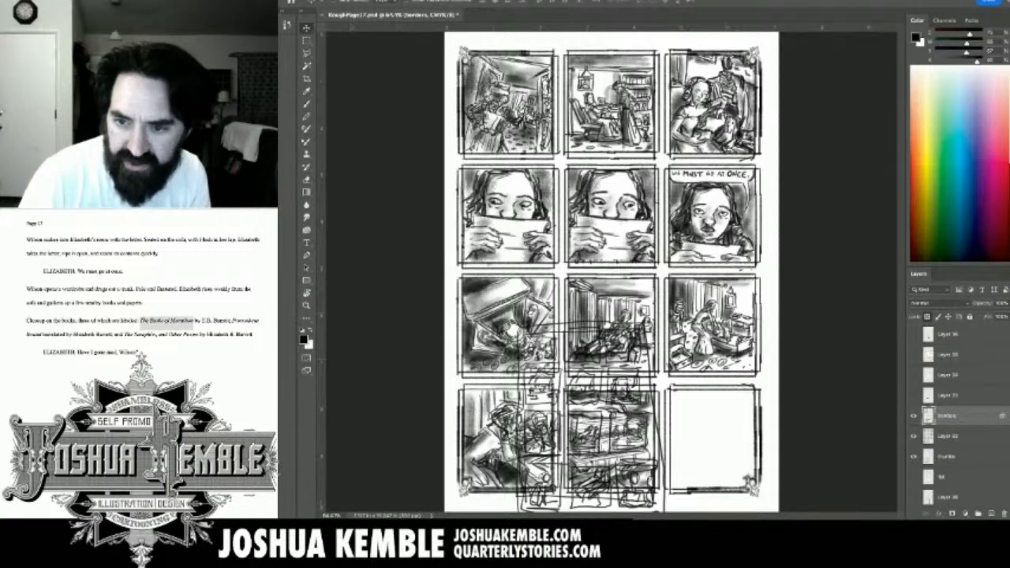
Show the marble bust reference layer and move the bust across to the middle column, overlapping its two lowest panels.
scroll(958, 416, "up", 5)
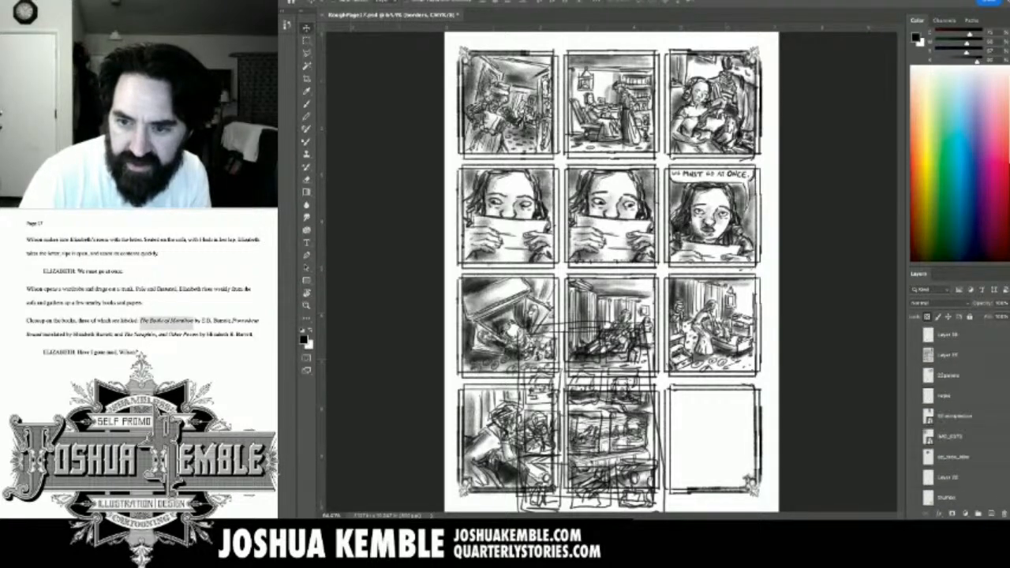
scroll(958, 416, "down", 5)
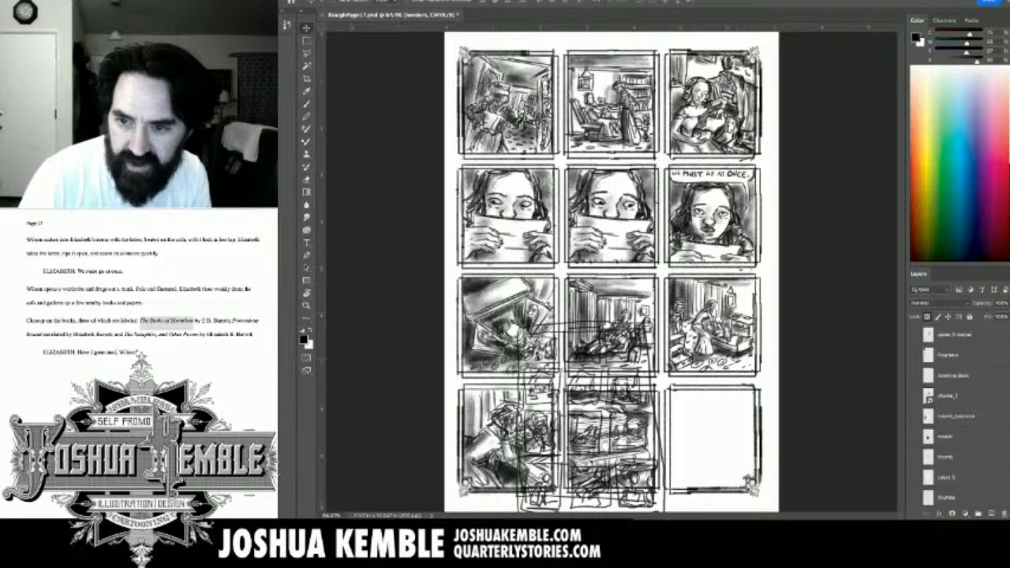
scroll(958, 417, "down", 2)
scroll(958, 416, "up", 5)
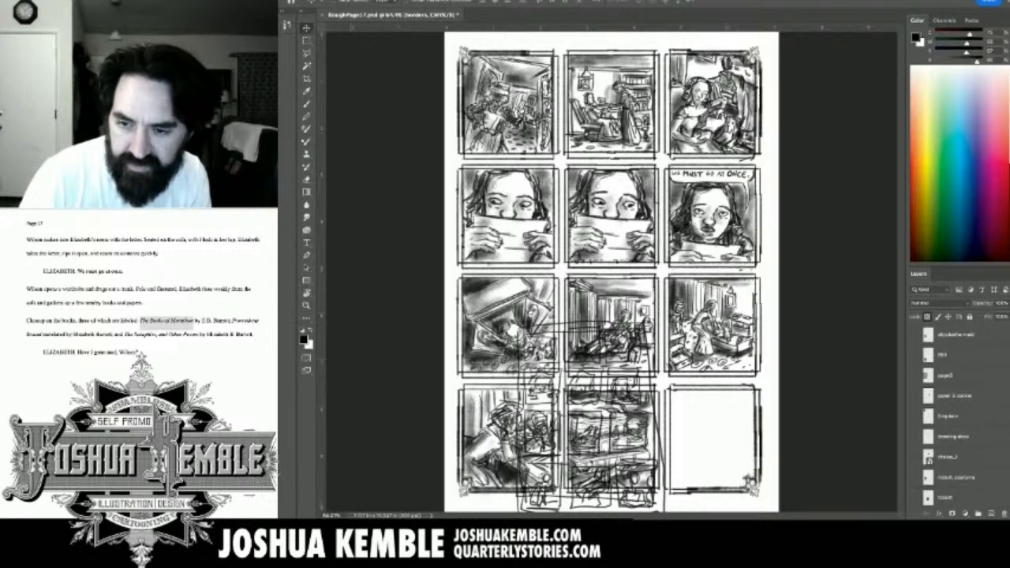
scroll(958, 416, "up", 1)
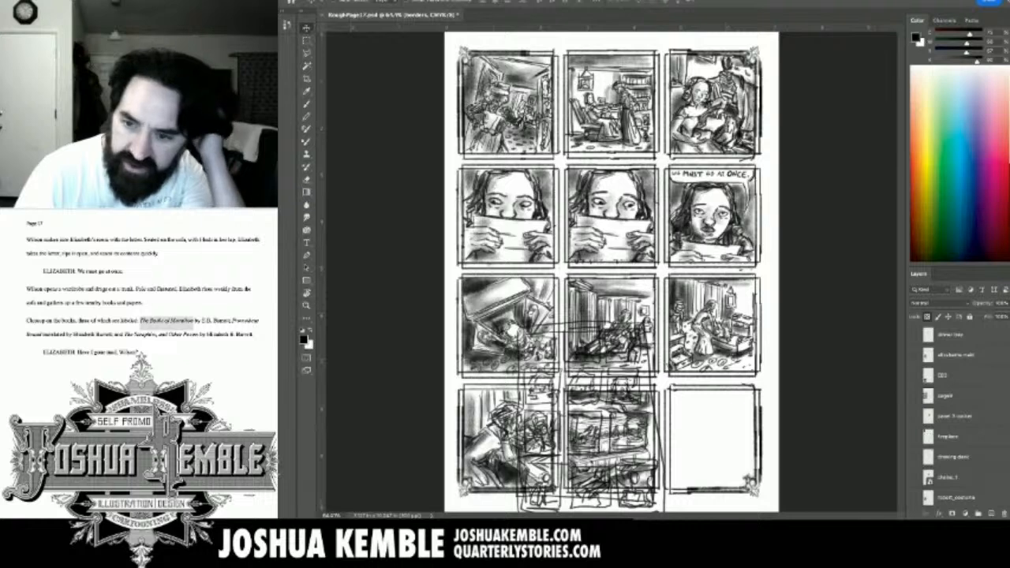
left_click(913, 376)
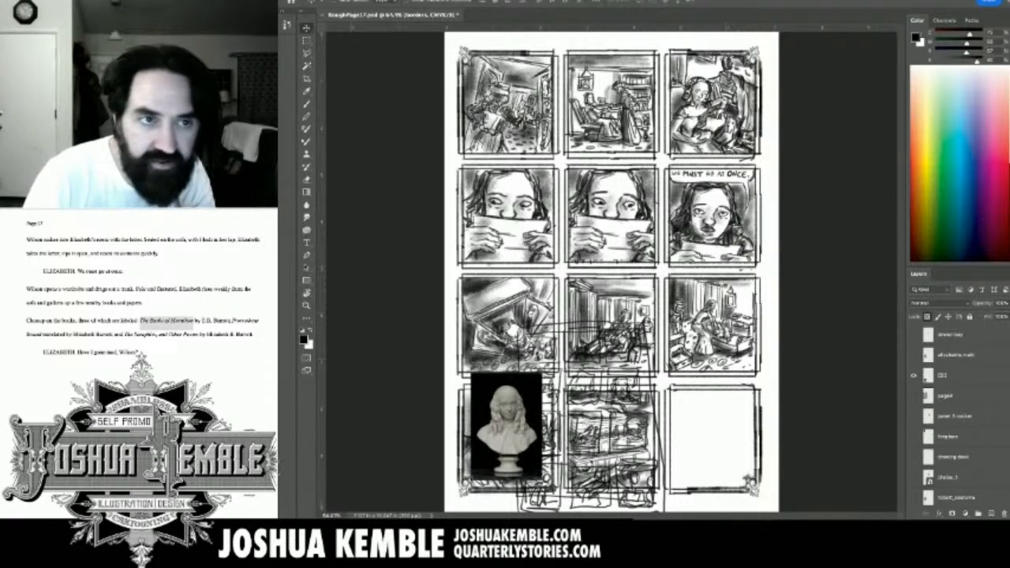
left_click(943, 375)
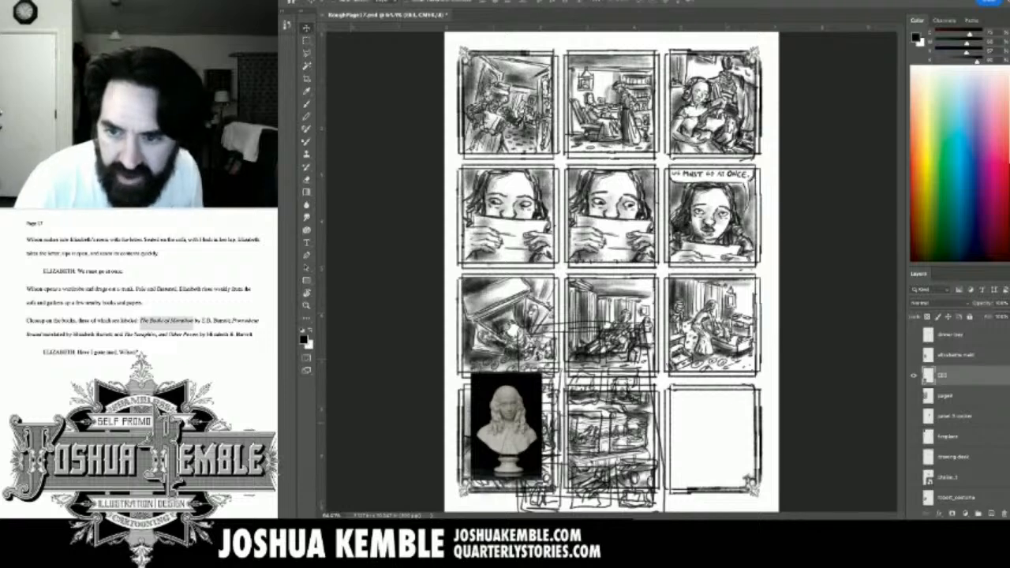
left_click_drag(506, 426, 618, 393)
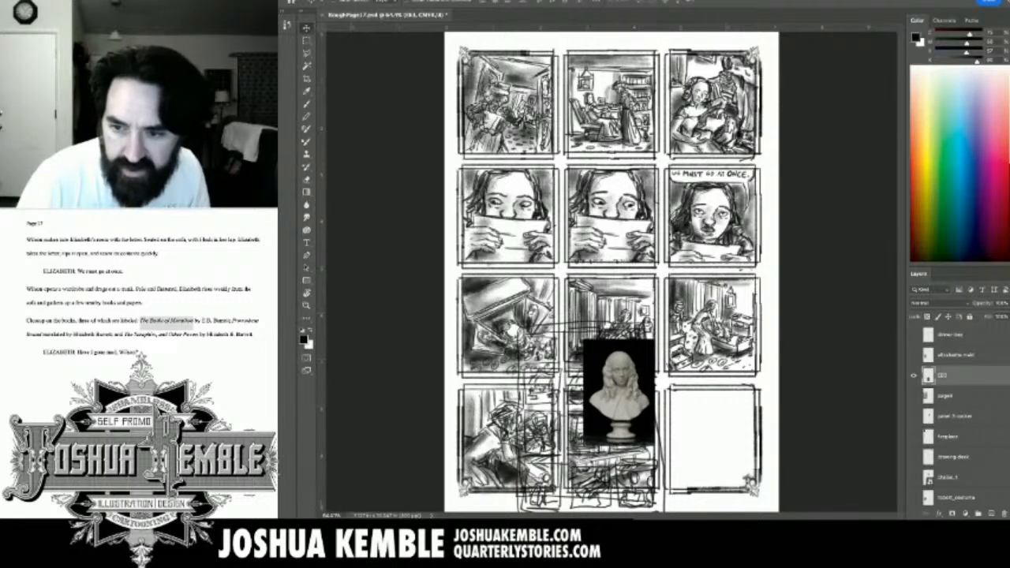
Check the hidden page 8 layer, then move the bust reference layer down the stack to directly above the thumbs layer, saving the document.
left_click(913, 396)
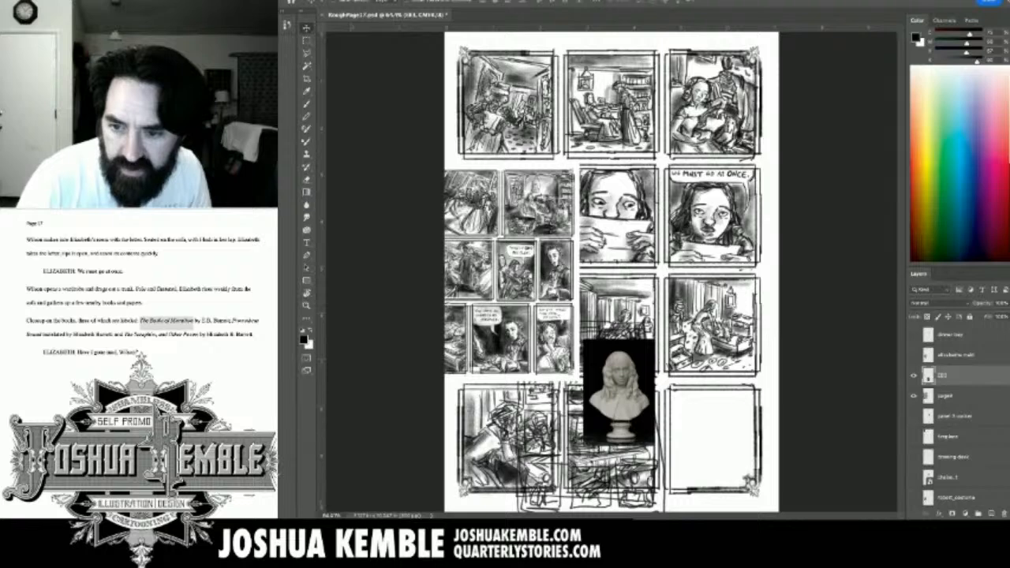
left_click(913, 396)
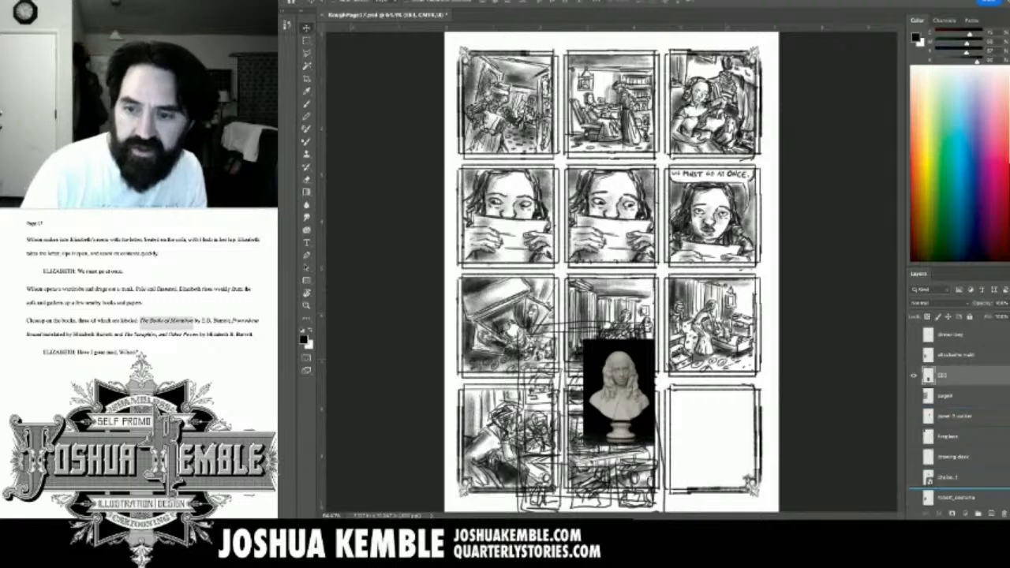
left_click_drag(944, 375, 945, 488)
scroll(945, 474, "down", 4)
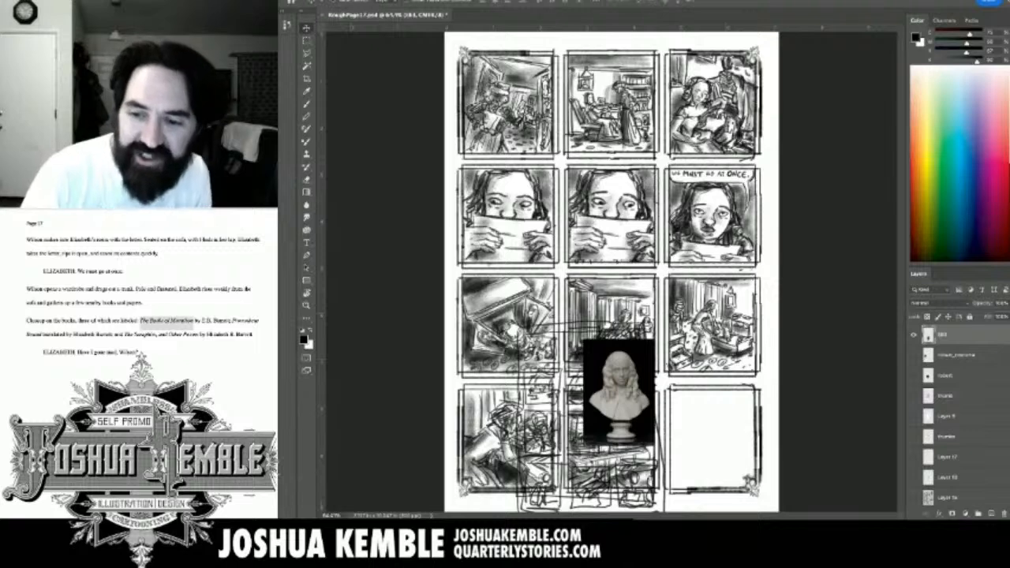
key("ctrl+s")
left_click_drag(945, 334, 945, 427)
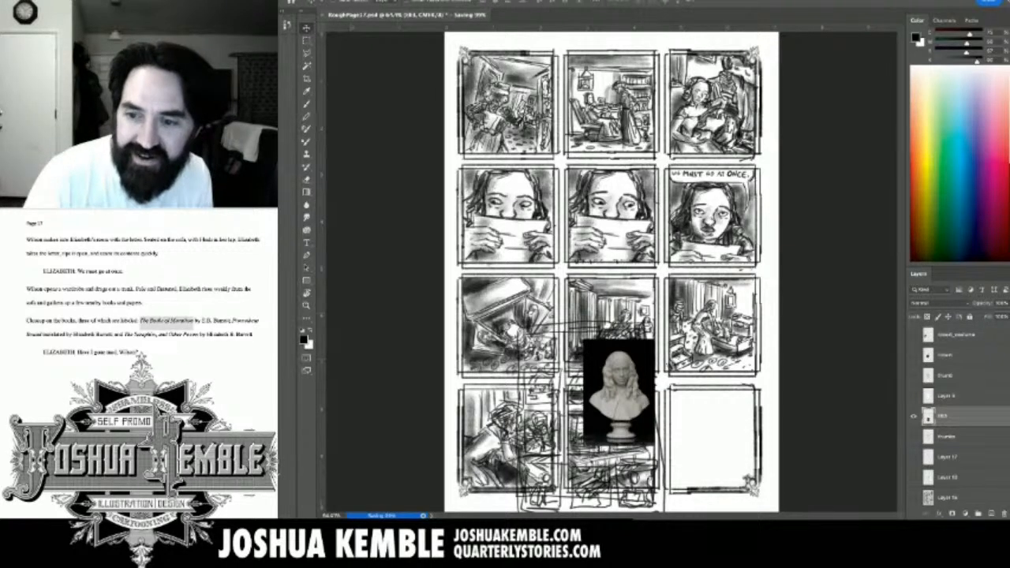
Move the bust layer down past the notes layer to directly above the hidden oval portrait reference, previewing hidden layers along the way.
scroll(954, 414, "down", 2)
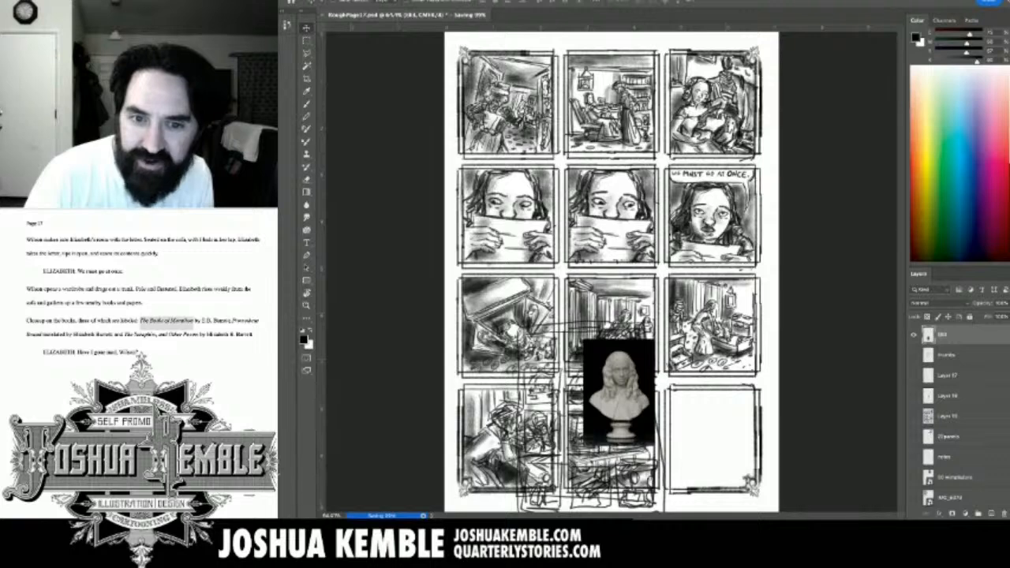
left_click(913, 395)
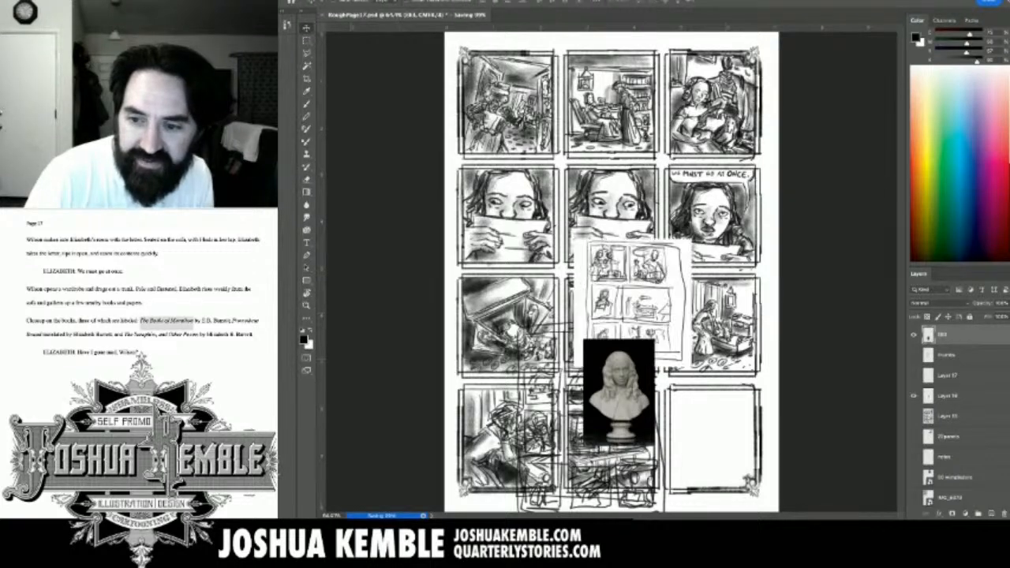
left_click(913, 395)
left_click(913, 375)
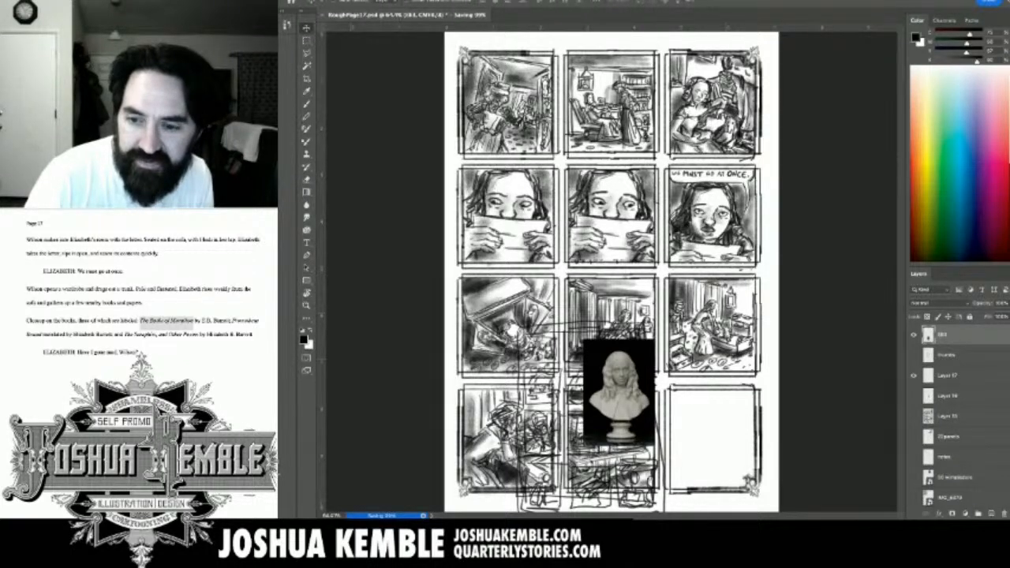
left_click(913, 375)
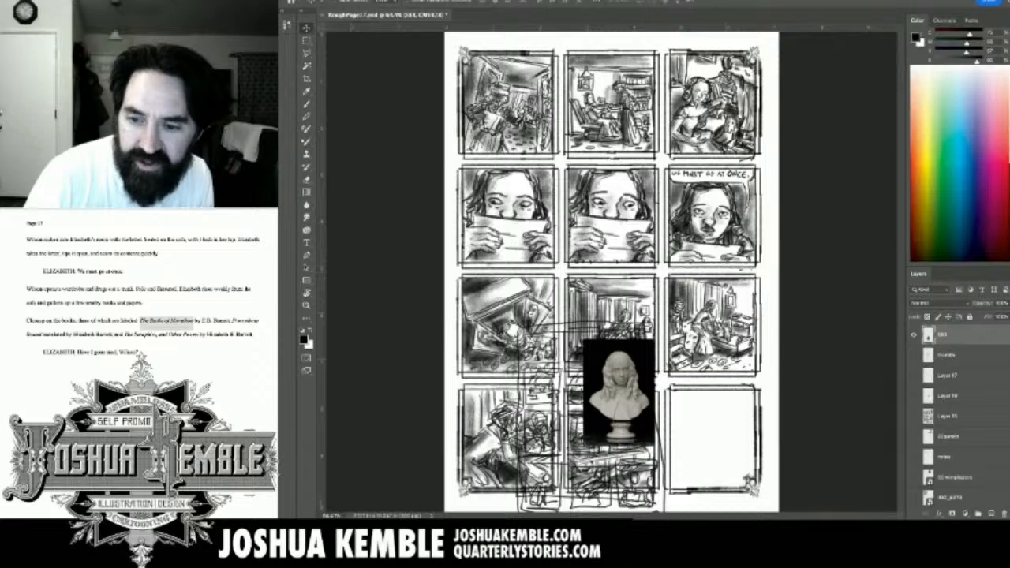
left_click_drag(942, 334, 942, 487)
left_click(913, 496)
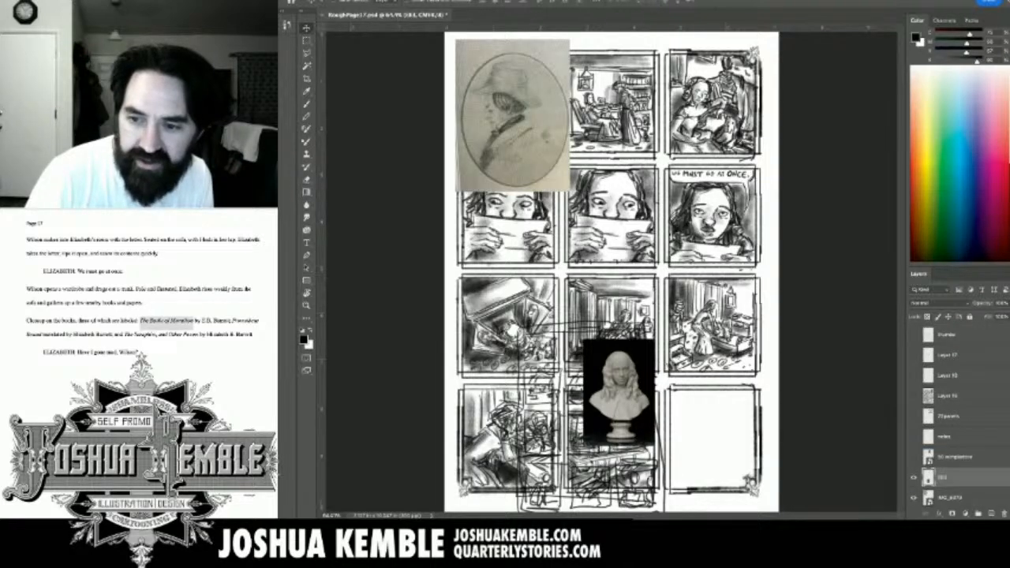
left_click(913, 496)
Move the bust reference layer further down the stack, placing it between Layer 21 and Layer 24.
scroll(954, 414, "down", 3)
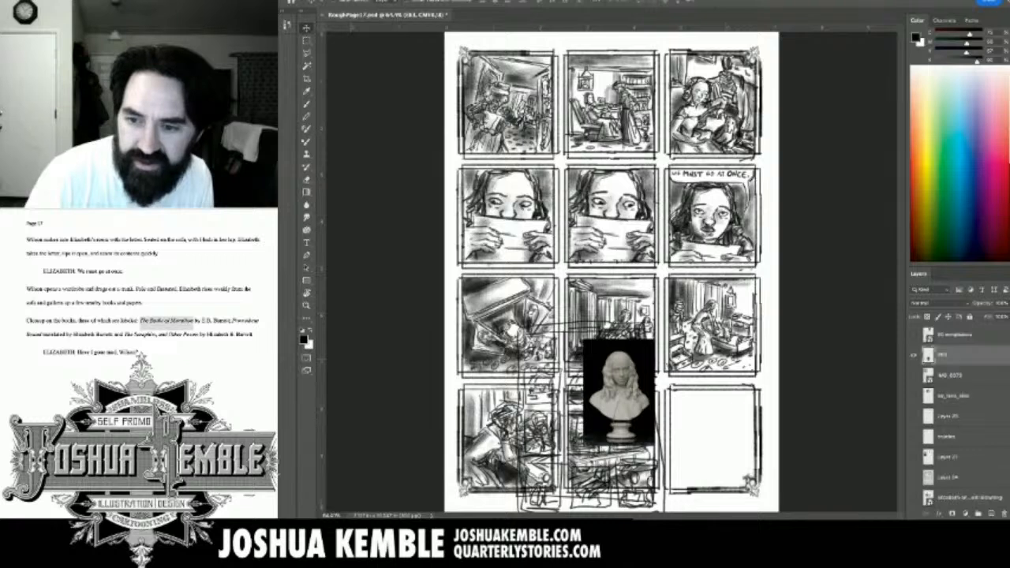
left_click_drag(944, 355, 945, 406)
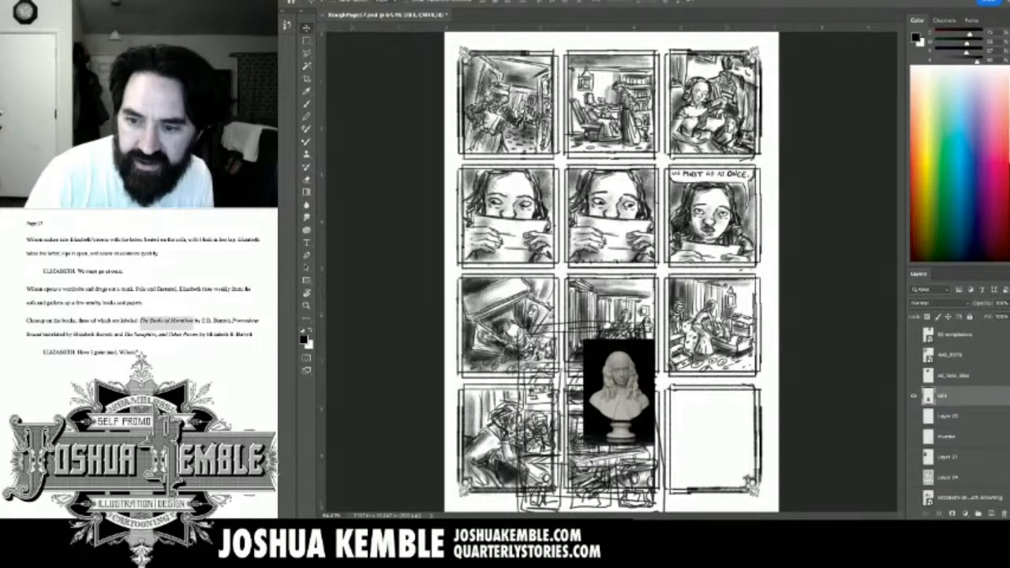
left_click(914, 416)
left_click(913, 416)
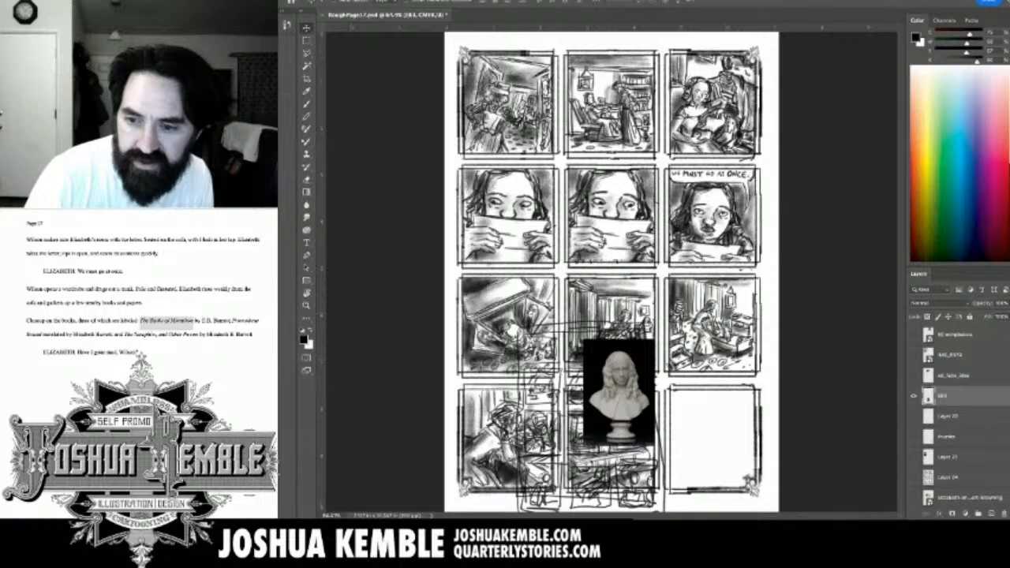
left_click_drag(944, 394, 944, 469)
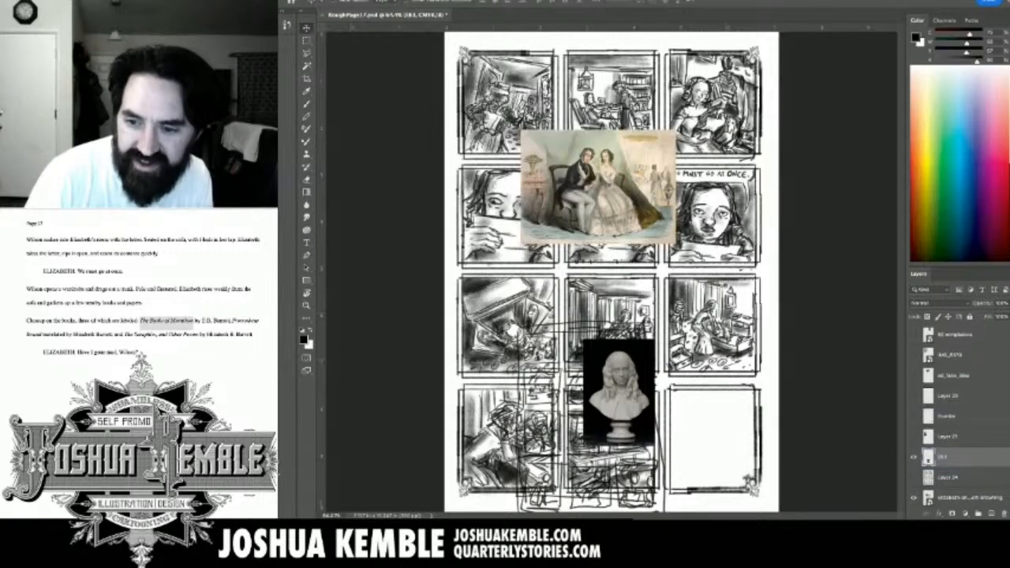
Show the Elizabeth and Robert Browning illustration directly beneath the bust layer and move it over the panel above the empty last panel.
left_click(913, 497)
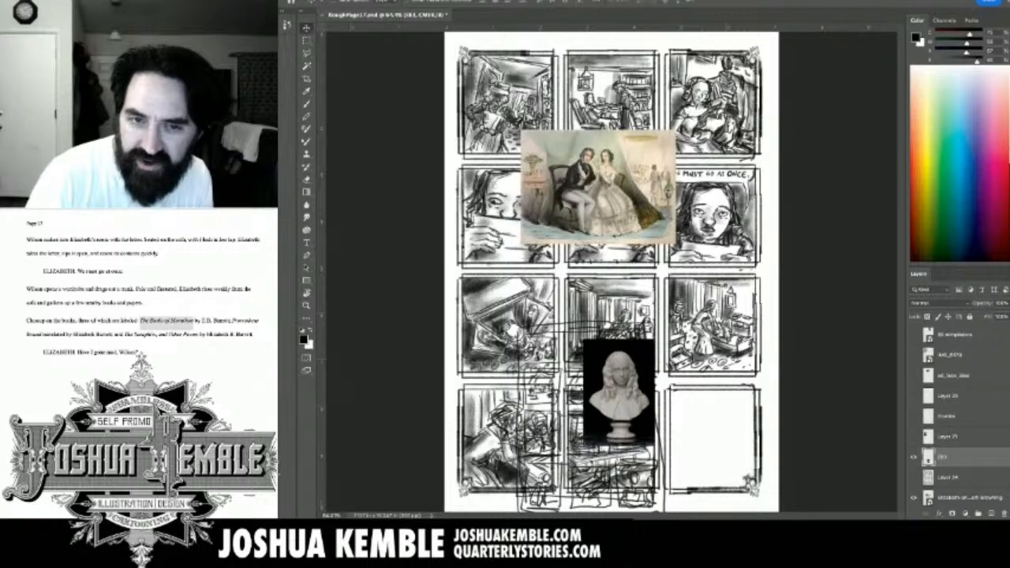
key("ctrl+[")
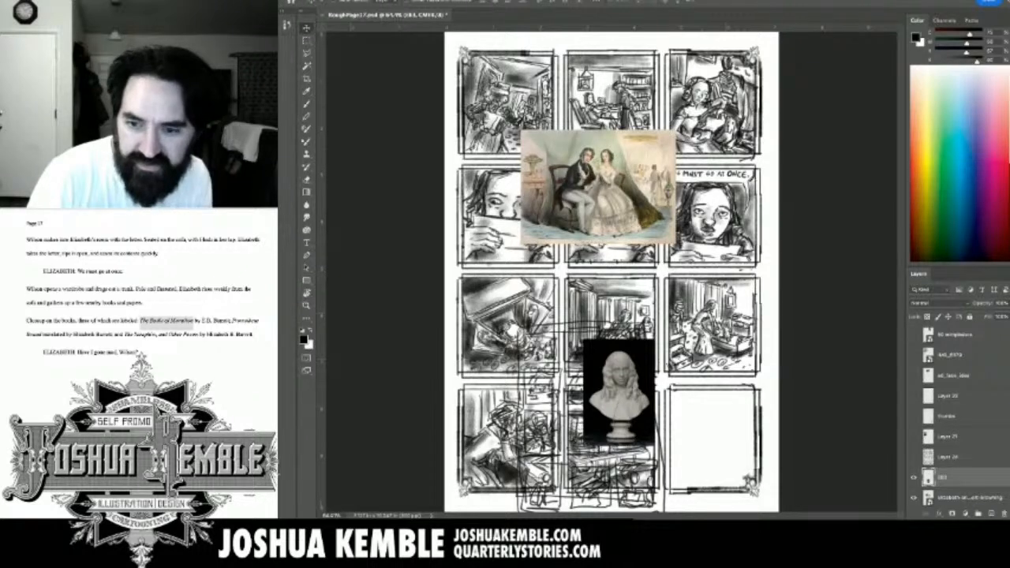
key("alt+[")
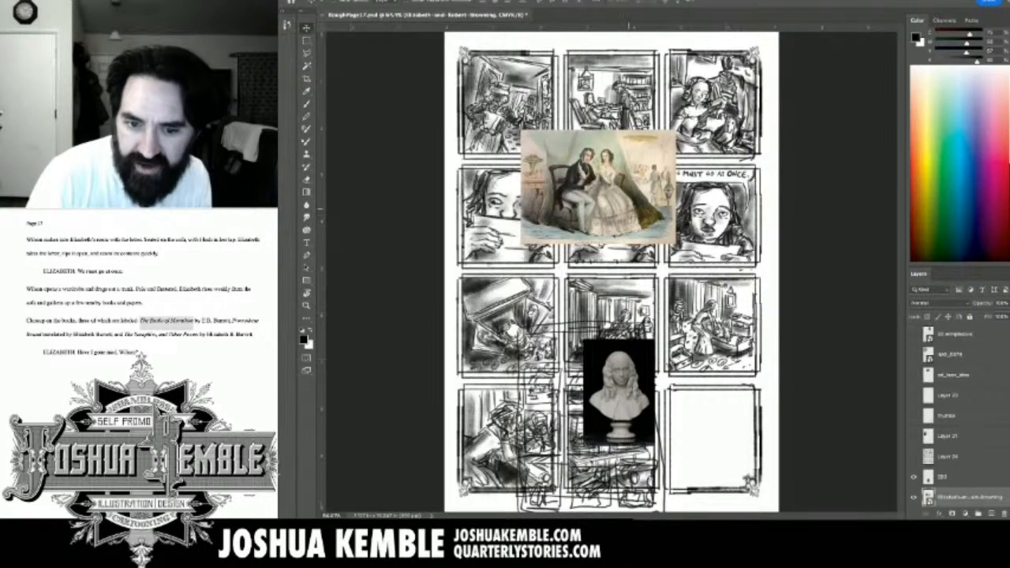
left_click_drag(628, 209, 721, 342)
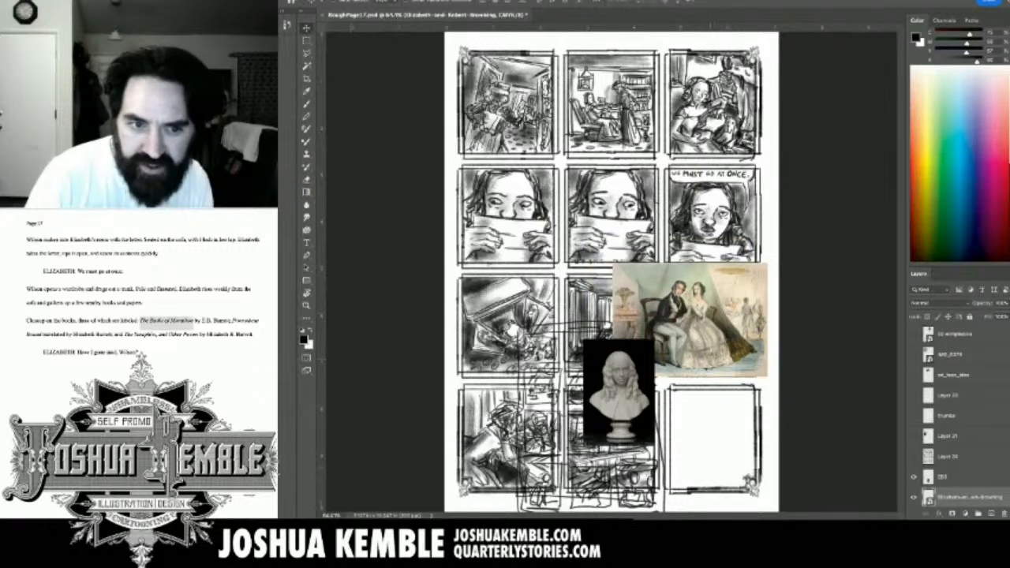
Hand-letter "HAVE I GONE MAD, WILSON?" with the Brush along the upper edge of the last panel, on the layer directly beneath the borders layer.
left_click_drag(773, 395, 797, 396)
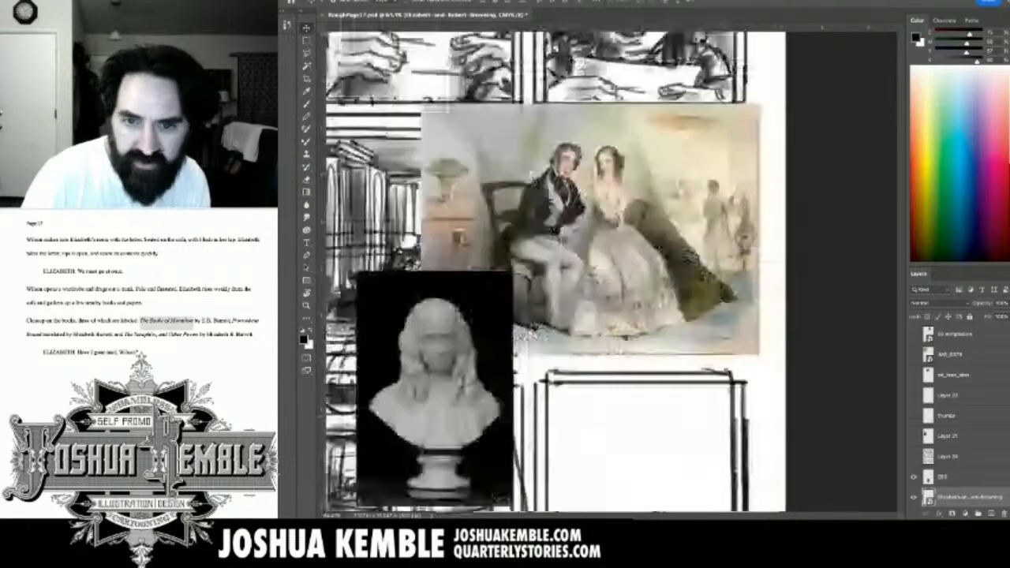
scroll(552, 268, "down", 4)
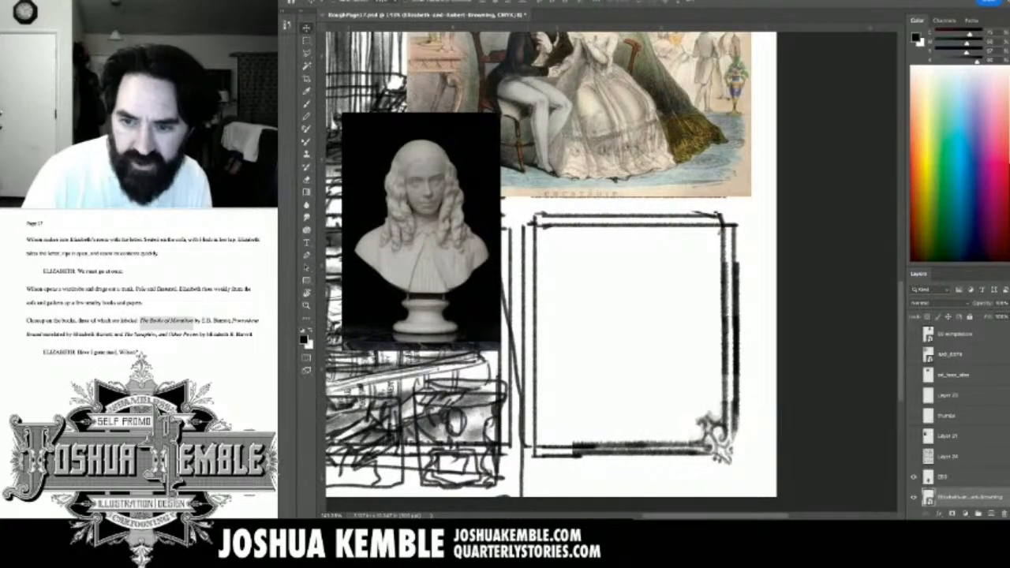
scroll(958, 415, "down", 10)
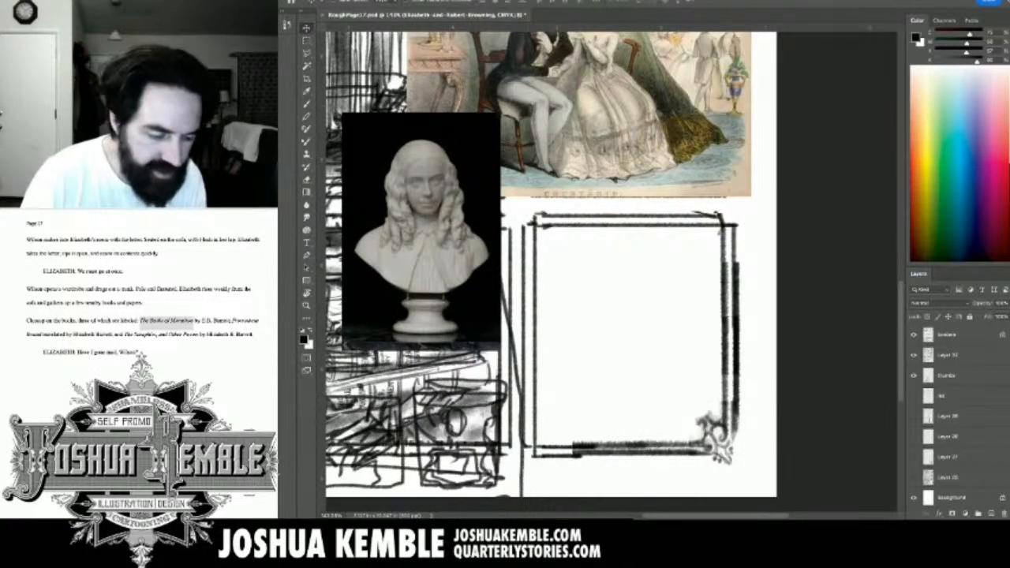
left_click(946, 376)
left_click(948, 355)
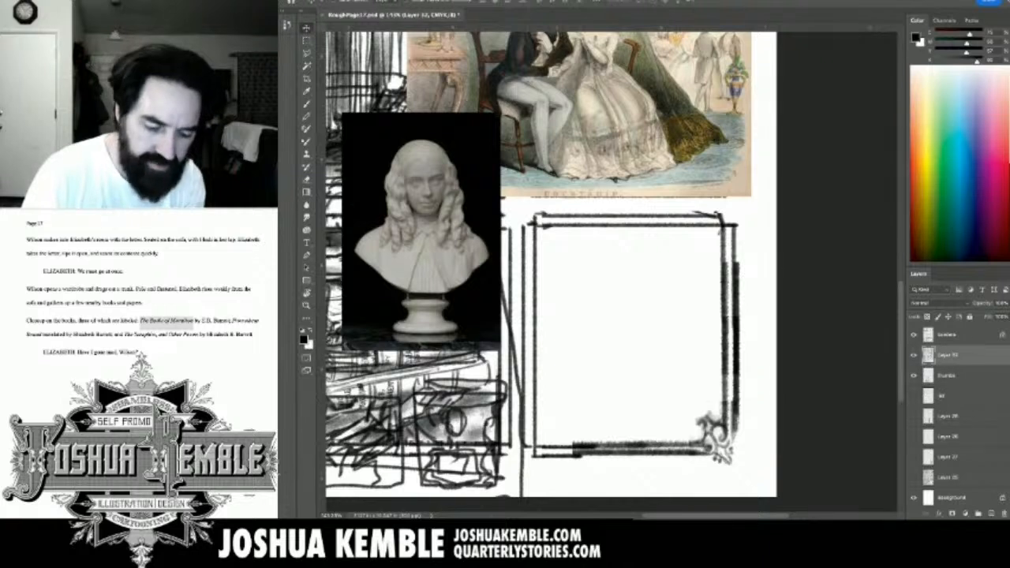
key("b")
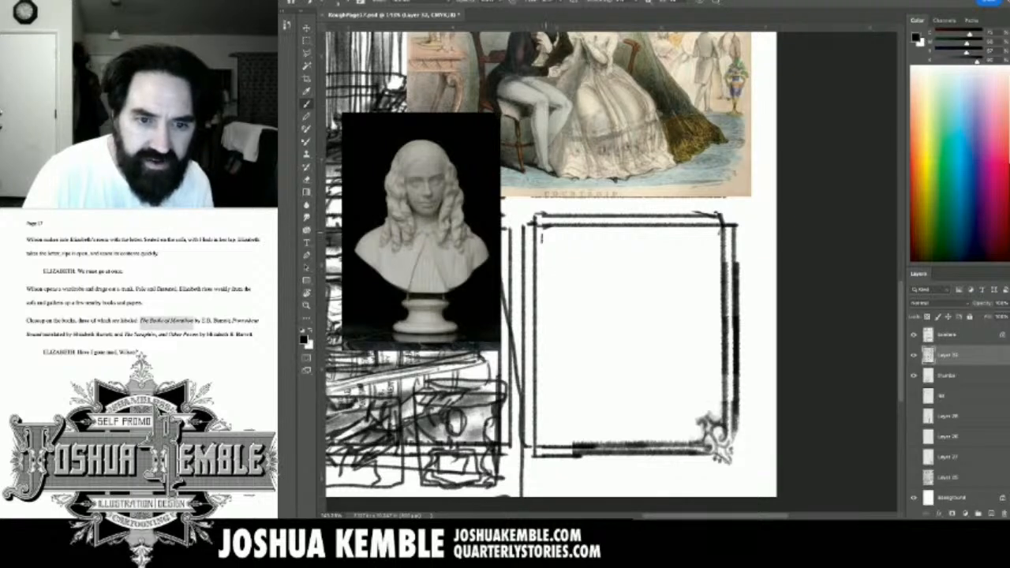
type("HAV")
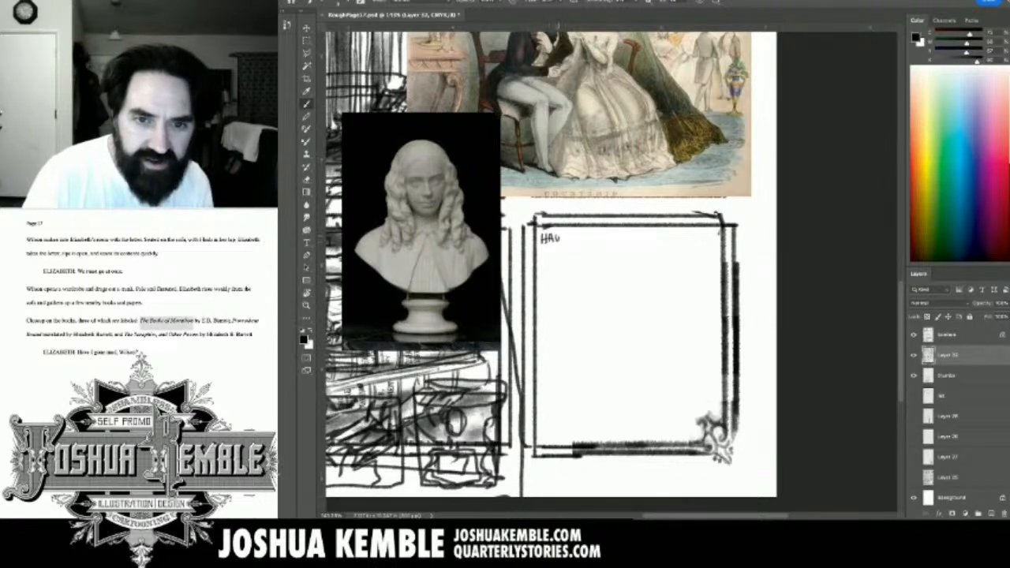
type("E")
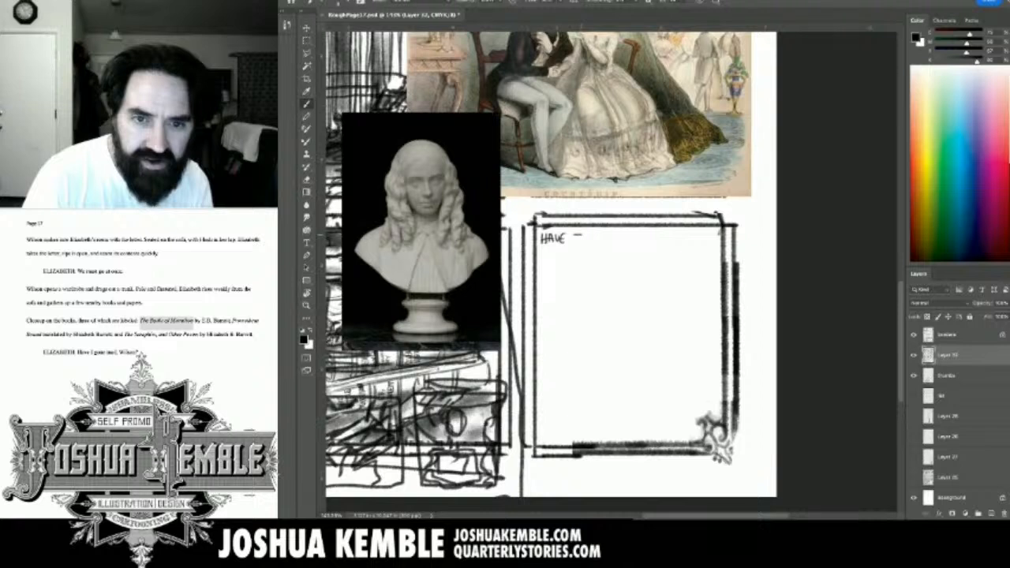
type(" I C")
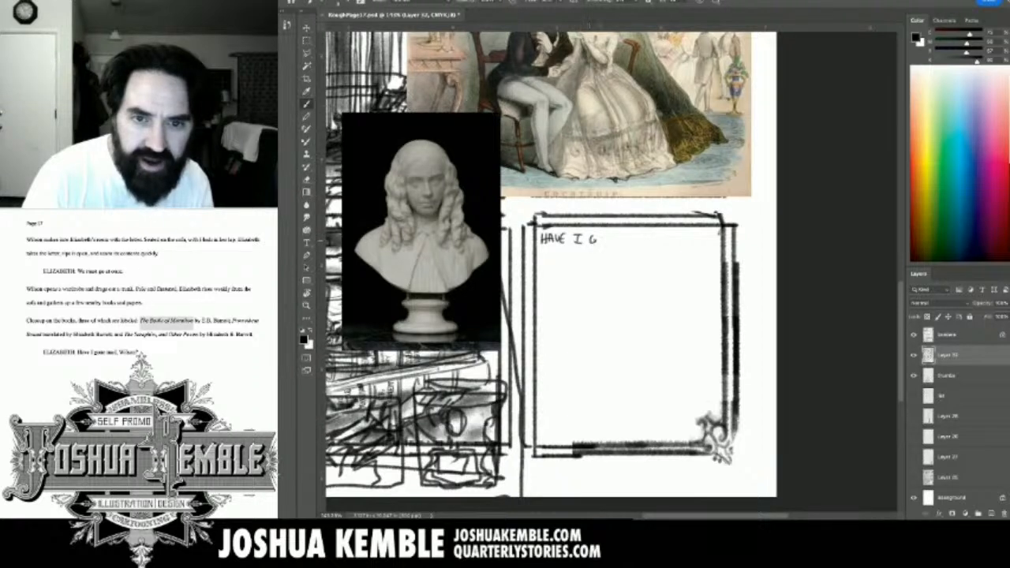
type("ONE")
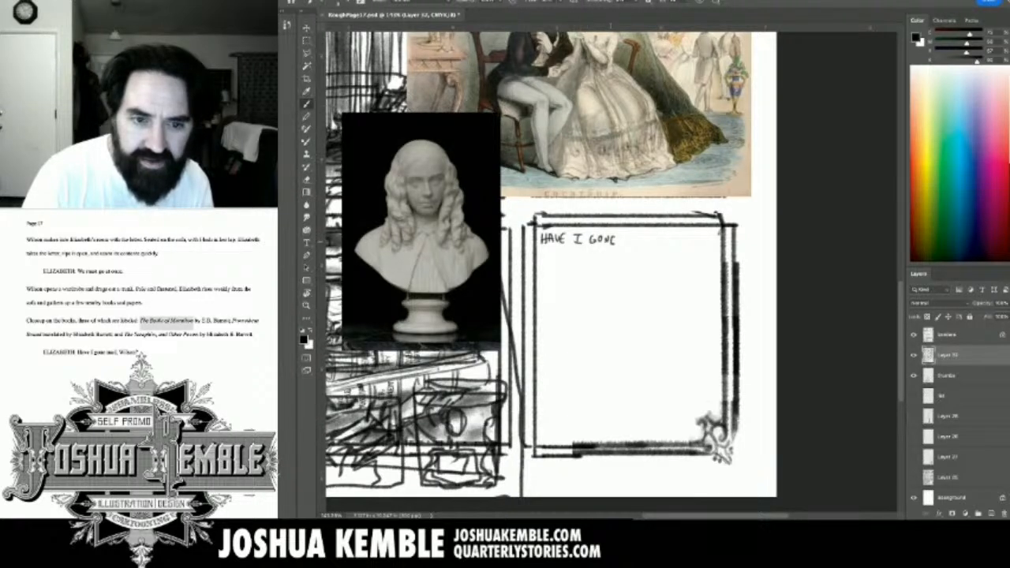
left_click_drag(611, 239, 644, 246)
left_click_drag(637, 241, 645, 245)
left_click_drag(645, 235, 646, 246)
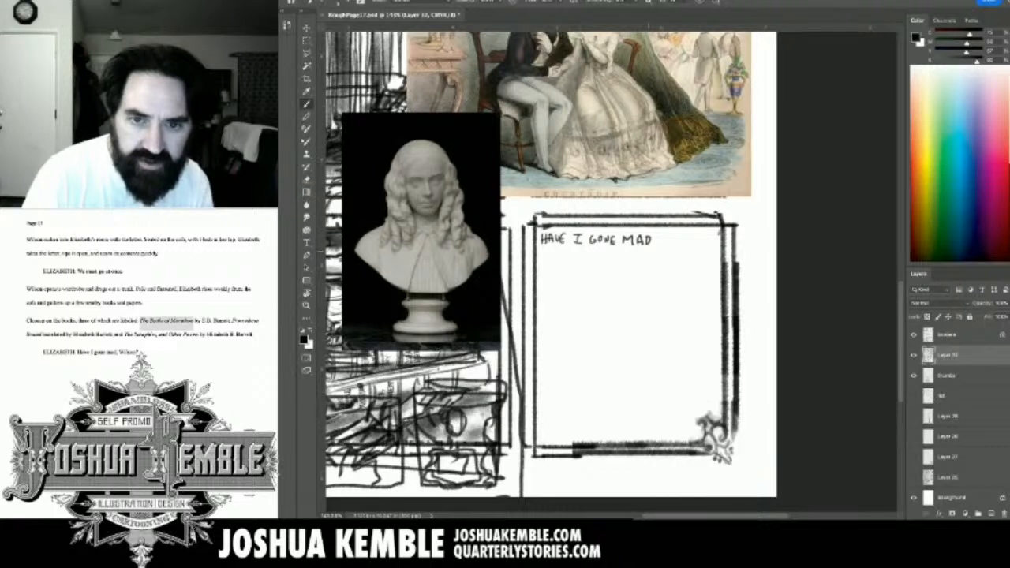
left_click_drag(657, 236, 701, 241)
left_click(702, 246)
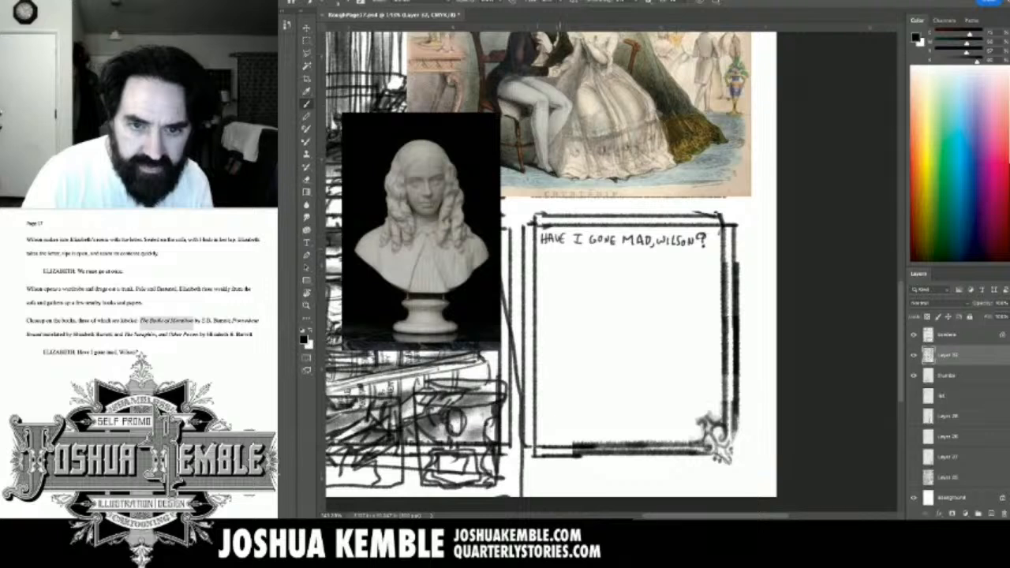
Draw a curved speech balloon outline under the lettering with a short tail pointing down near its start, and save the document.
mouse_move(537, 249)
left_mouse_down()
mouse_move(694, 249)
mouse_move(578, 254)
mouse_move(536, 247)
left_mouse_up()
key("ctrl+z")
key("e")
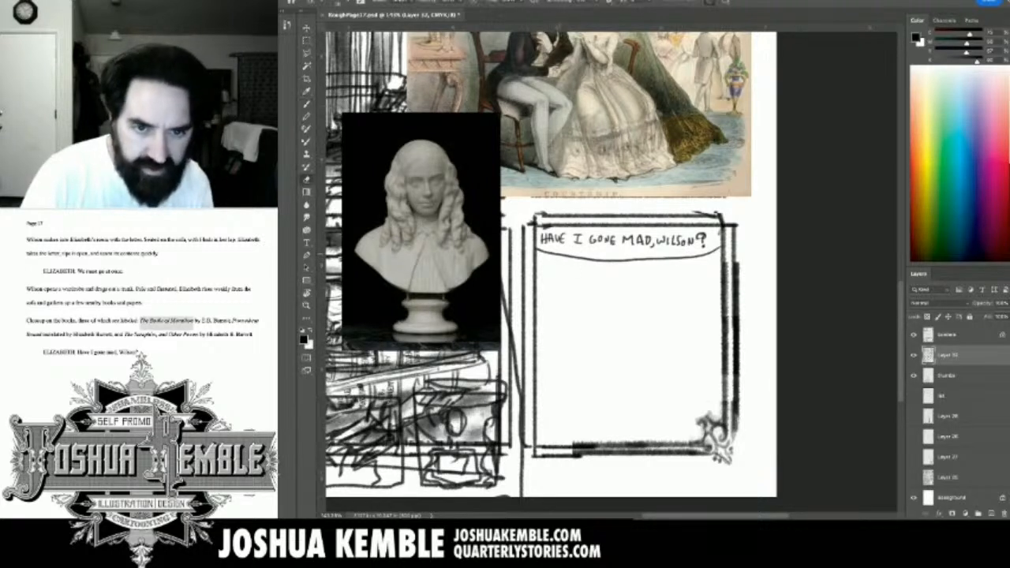
key("b")
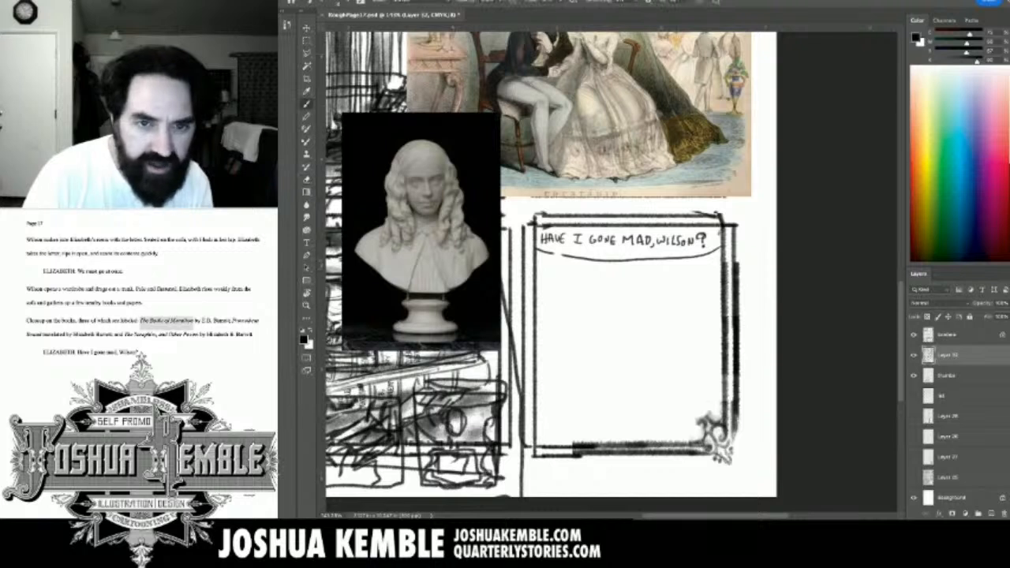
left_click_drag(551, 254, 555, 290)
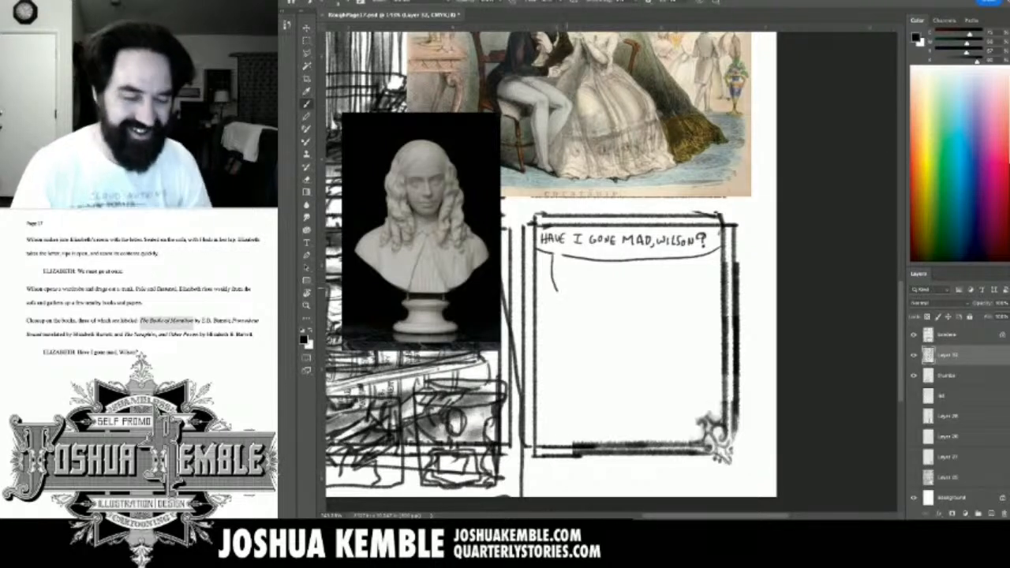
left_click_drag(562, 255, 557, 289)
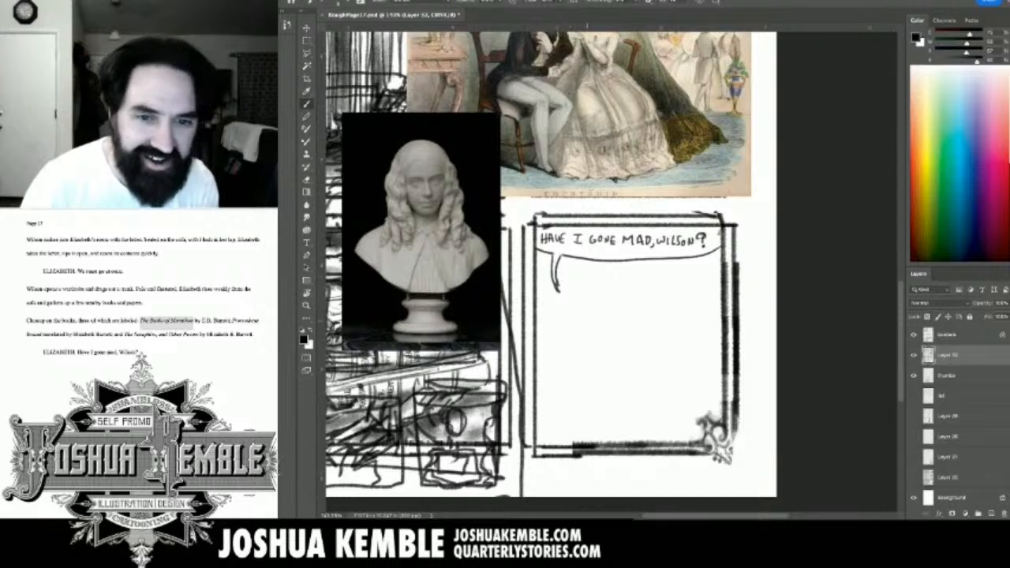
key("ctrl+s")
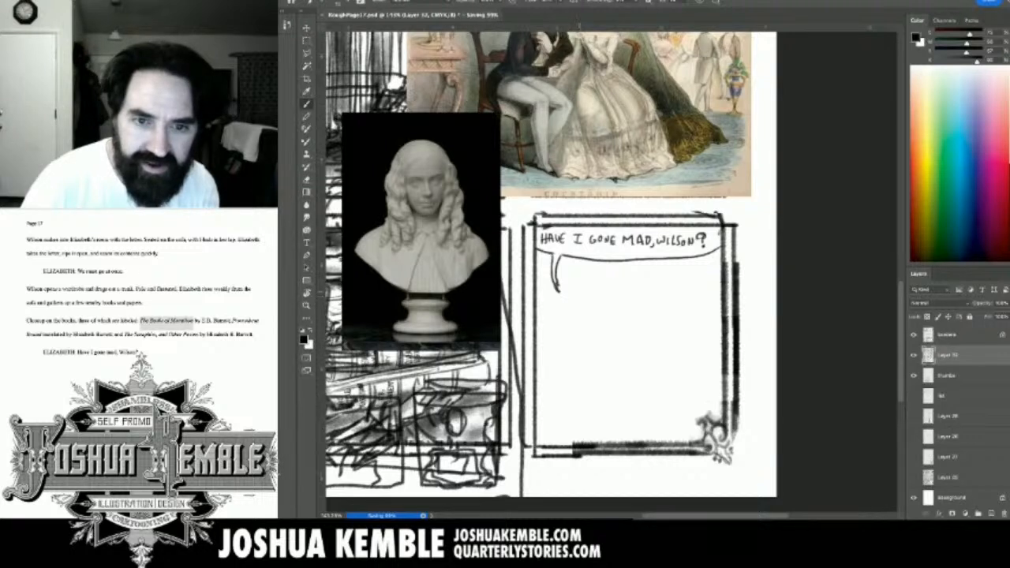
Sketch Elizabeth's head below the balloon tail in the last panel: a long oval face with eyes, nose, mouth and ear.
mouse_move(577, 282)
left_mouse_down()
mouse_move(580, 313)
mouse_move(593, 280)
mouse_move(607, 332)
mouse_move(584, 333)
mouse_move(606, 335)
mouse_move(597, 339)
left_mouse_up()
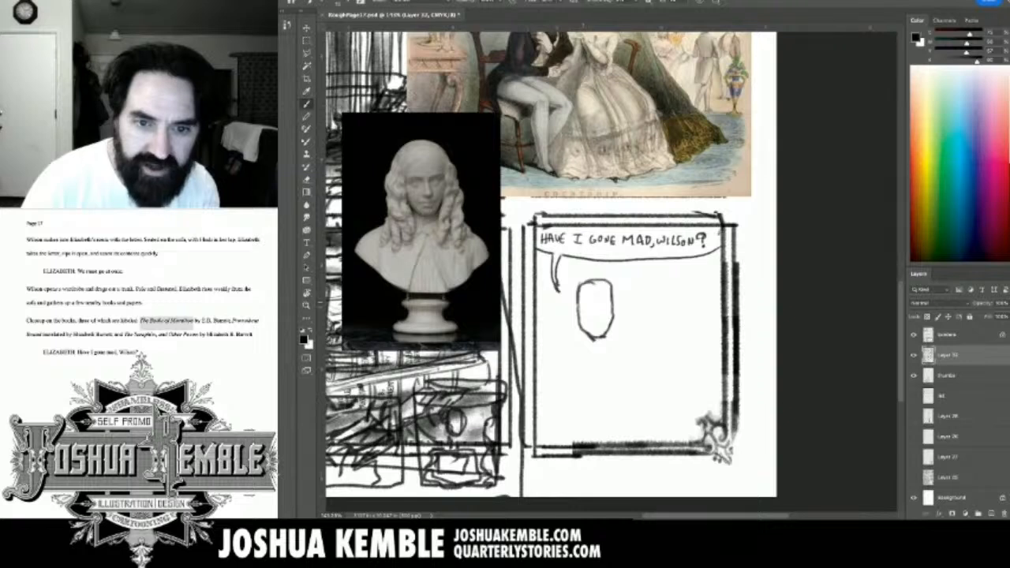
left_click_drag(580, 305, 593, 302)
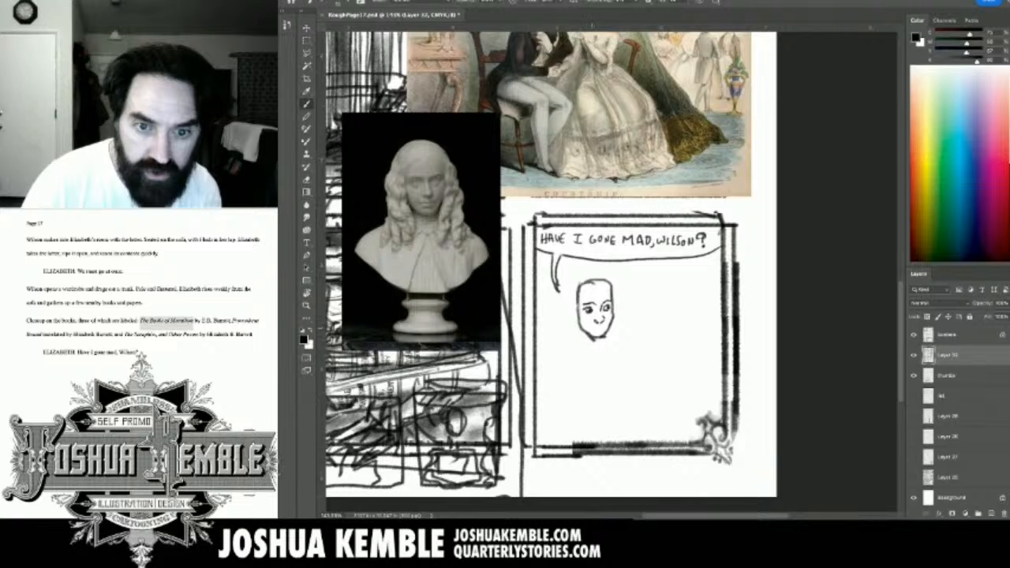
left_click_drag(589, 327, 597, 327)
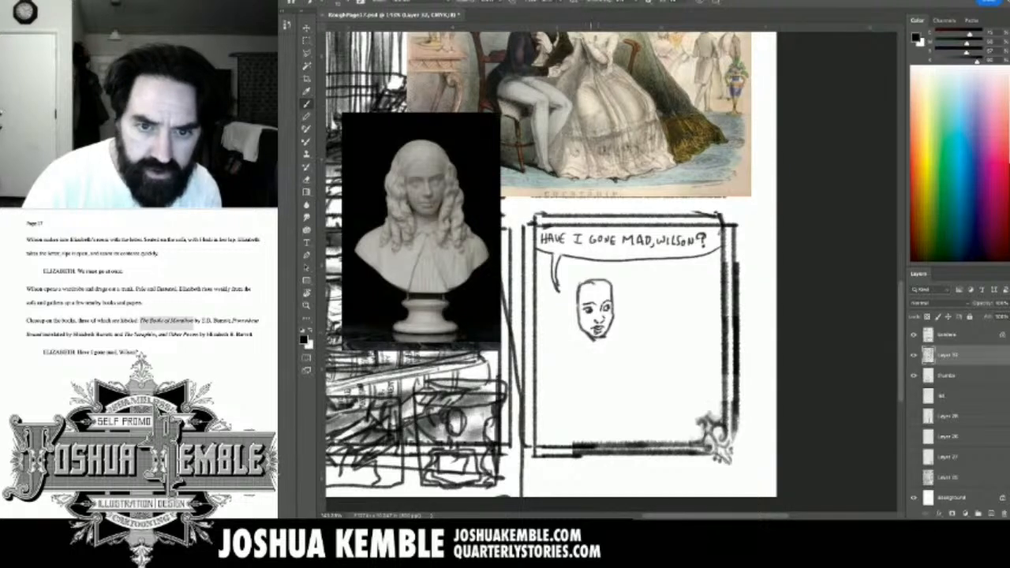
left_click_drag(576, 299, 573, 315)
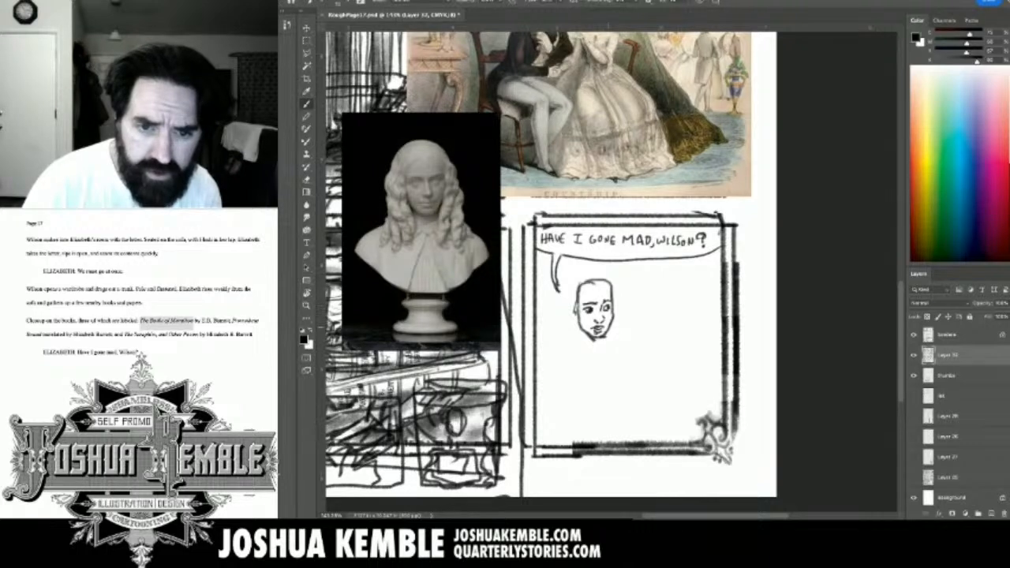
Draw Elizabeth's neck and long wavy curls over the crown and down both sides of her face, following the bust reference.
mouse_move(579, 322)
left_mouse_down()
mouse_move(580, 338)
mouse_move(563, 342)
mouse_move(579, 346)
left_mouse_up()
mouse_move(576, 304)
left_mouse_down()
mouse_move(564, 342)
mouse_move(556, 328)
left_mouse_up()
mouse_move(569, 305)
left_mouse_down()
mouse_move(559, 321)
mouse_move(565, 311)
left_mouse_up()
left_click_drag(567, 302, 558, 311)
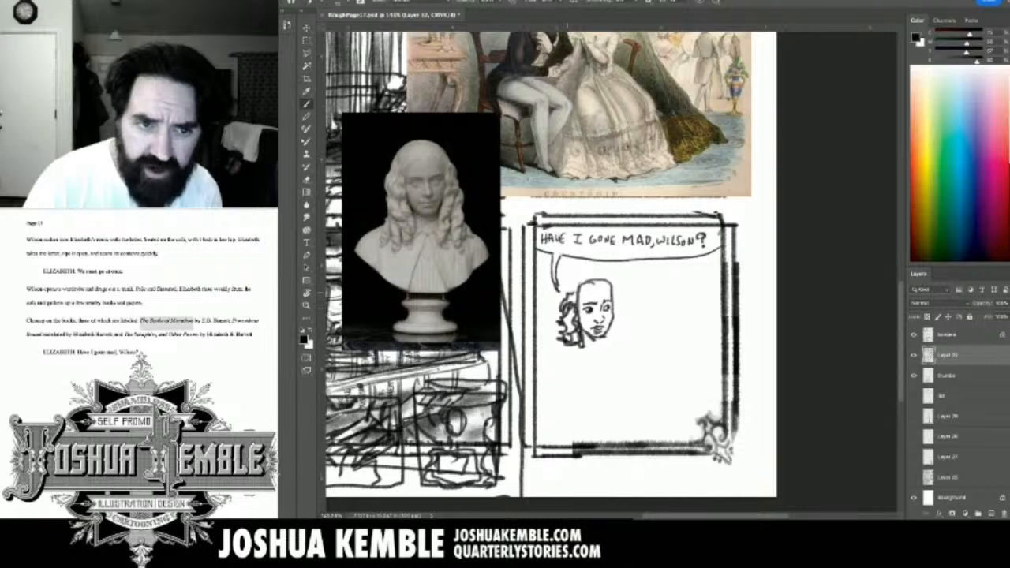
left_click_drag(580, 278, 567, 299)
mouse_move(592, 274)
left_mouse_down()
mouse_move(572, 277)
mouse_move(554, 309)
mouse_move(554, 337)
left_mouse_up()
mouse_move(564, 290)
left_mouse_down()
mouse_move(563, 328)
mouse_move(576, 337)
left_mouse_up()
mouse_move(603, 274)
left_mouse_down()
mouse_move(628, 316)
mouse_move(624, 331)
mouse_move(613, 355)
mouse_move(614, 306)
mouse_move(600, 355)
mouse_move(583, 353)
left_mouse_up()
Sketch Elizabeth's sloping shoulders and neckline with short off-the-shoulder sleeve edges on both arms.
left_click_drag(657, 315, 719, 282)
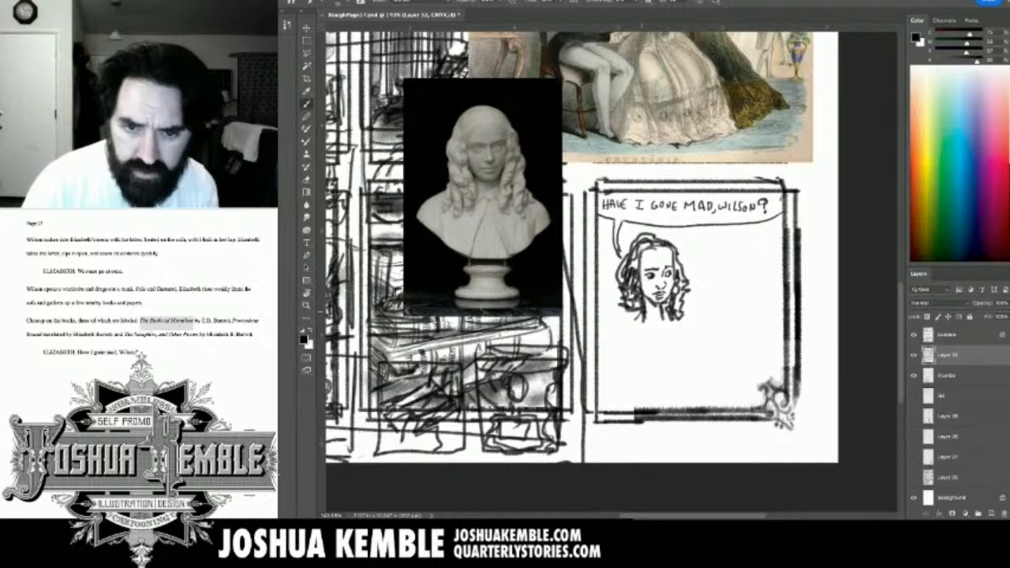
left_click_drag(640, 314, 615, 340)
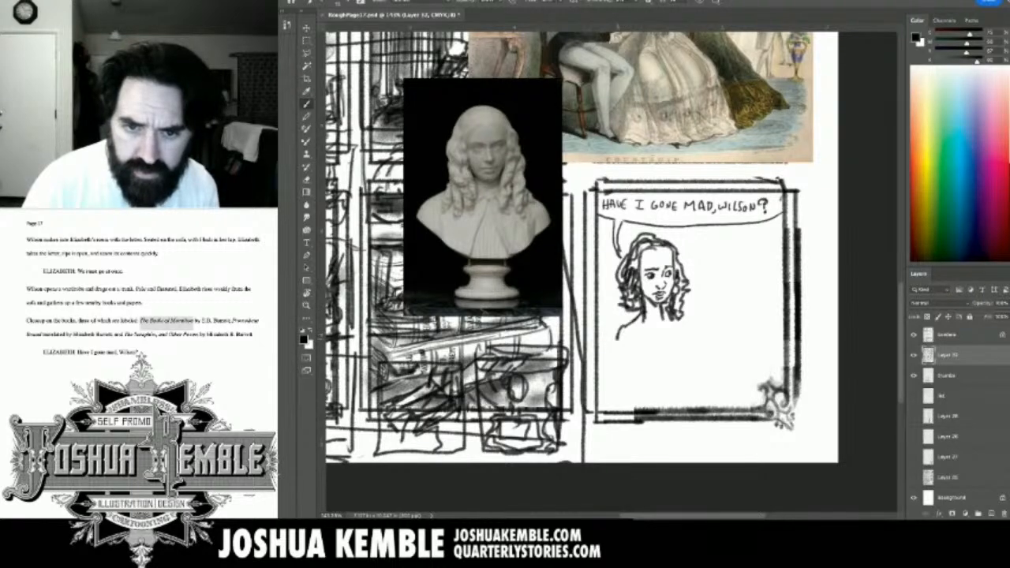
mouse_move(669, 320)
left_mouse_down()
mouse_move(702, 330)
mouse_move(680, 405)
mouse_move(694, 301)
left_mouse_up()
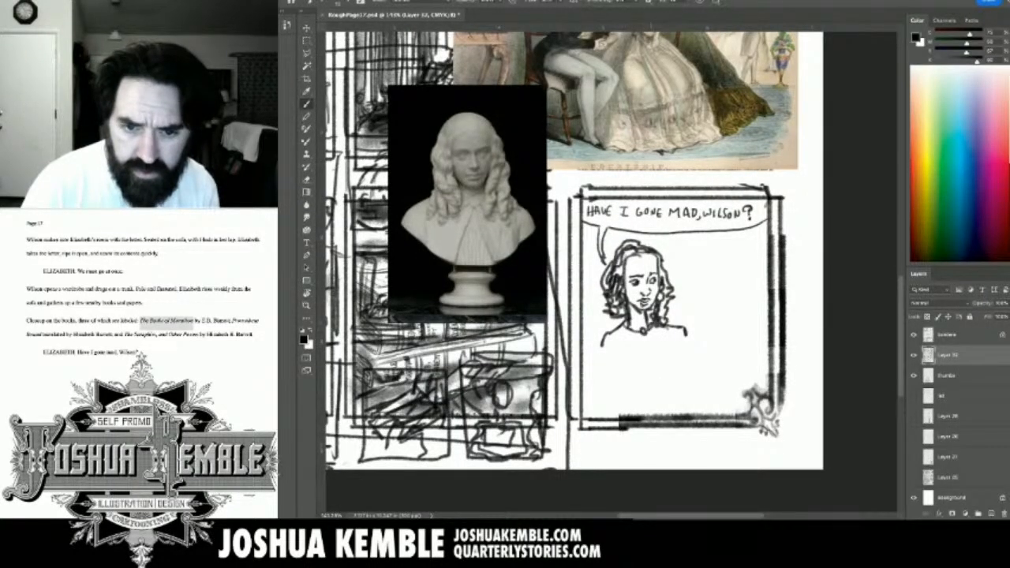
left_click_drag(622, 346, 603, 355)
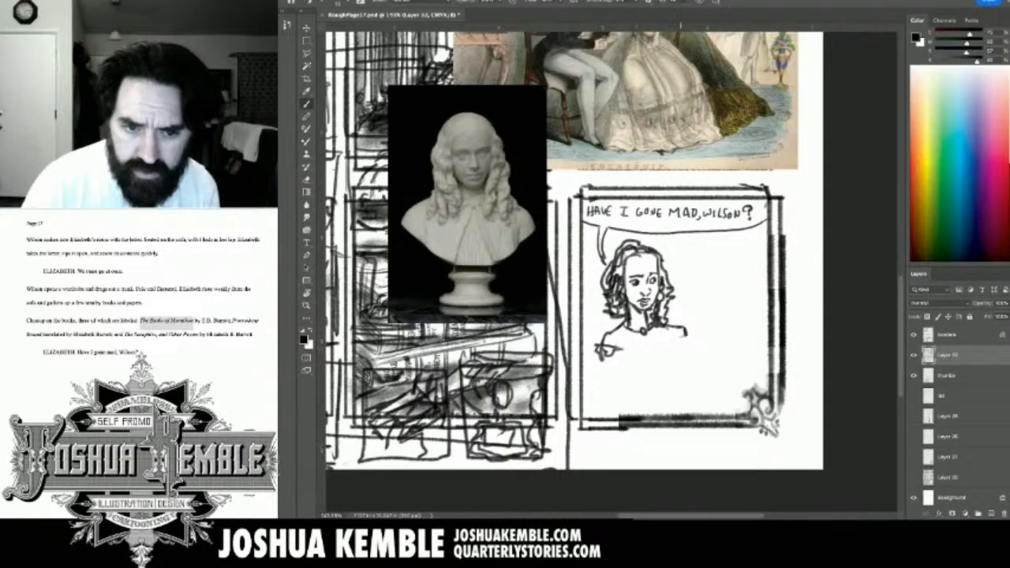
mouse_move(676, 336)
left_mouse_down()
mouse_move(689, 340)
mouse_move(674, 345)
mouse_move(687, 347)
left_mouse_up()
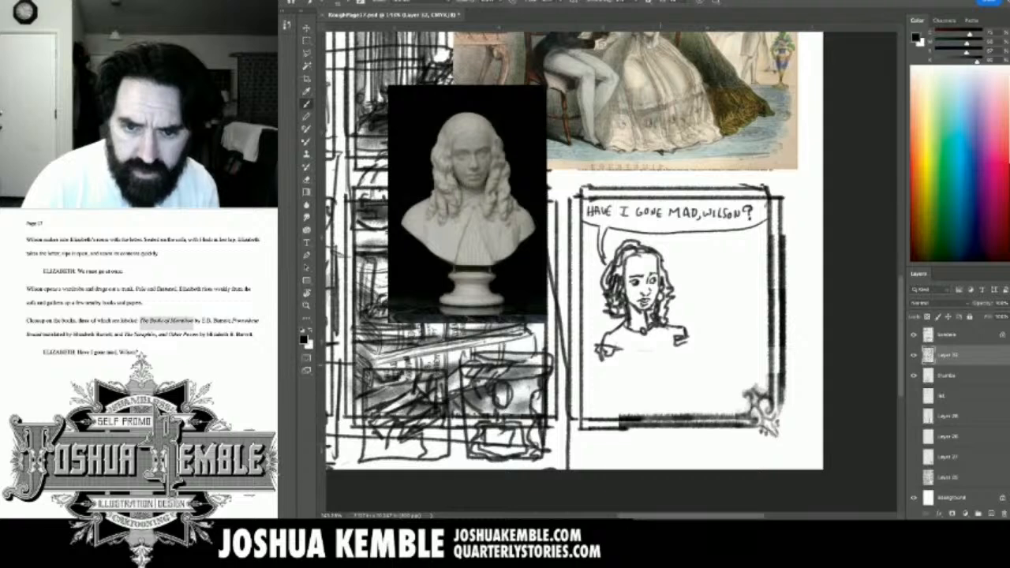
Draw Elizabeth's arms folded around a stack of books held against her chest, with waist lines running down to the panel border.
mouse_move(633, 345)
left_mouse_down()
mouse_move(634, 362)
mouse_move(680, 339)
mouse_move(637, 370)
mouse_move(683, 352)
mouse_move(639, 378)
mouse_move(686, 364)
mouse_move(634, 375)
mouse_move(626, 363)
mouse_move(632, 377)
left_mouse_up()
mouse_move(619, 352)
left_mouse_down()
mouse_move(622, 377)
mouse_move(599, 381)
mouse_move(611, 394)
mouse_move(651, 386)
mouse_move(640, 377)
mouse_move(651, 385)
mouse_move(630, 388)
mouse_move(652, 389)
mouse_move(634, 393)
mouse_move(678, 377)
mouse_move(686, 358)
mouse_move(701, 373)
mouse_move(623, 407)
mouse_move(613, 393)
mouse_move(627, 393)
left_mouse_up()
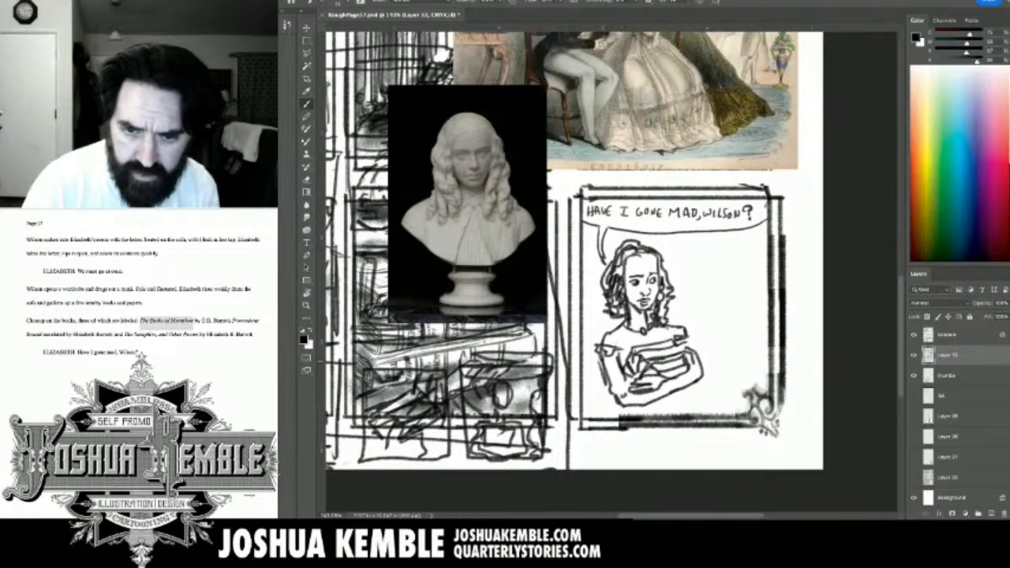
left_click_drag(687, 339, 690, 347)
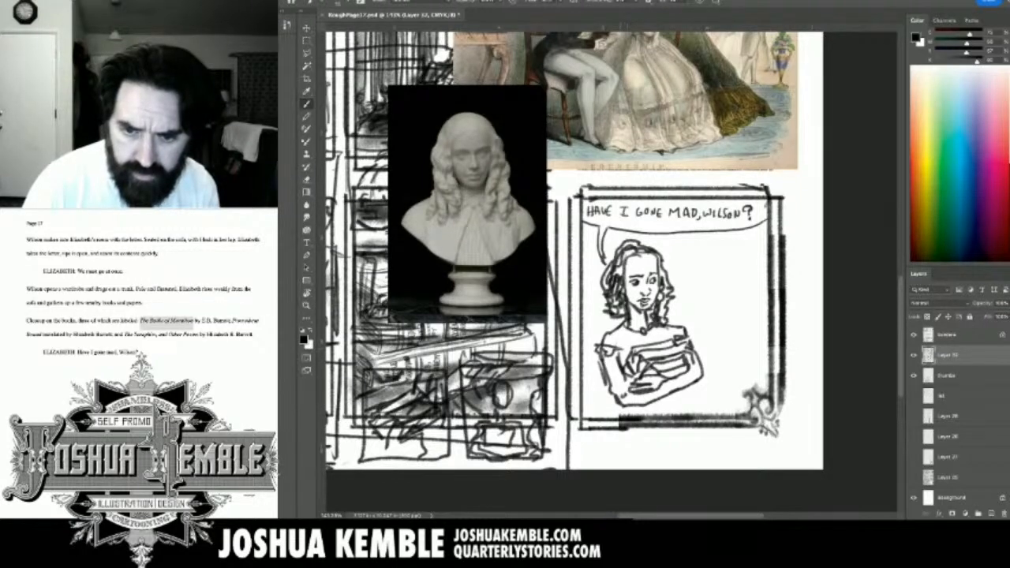
left_click_drag(629, 351, 620, 356)
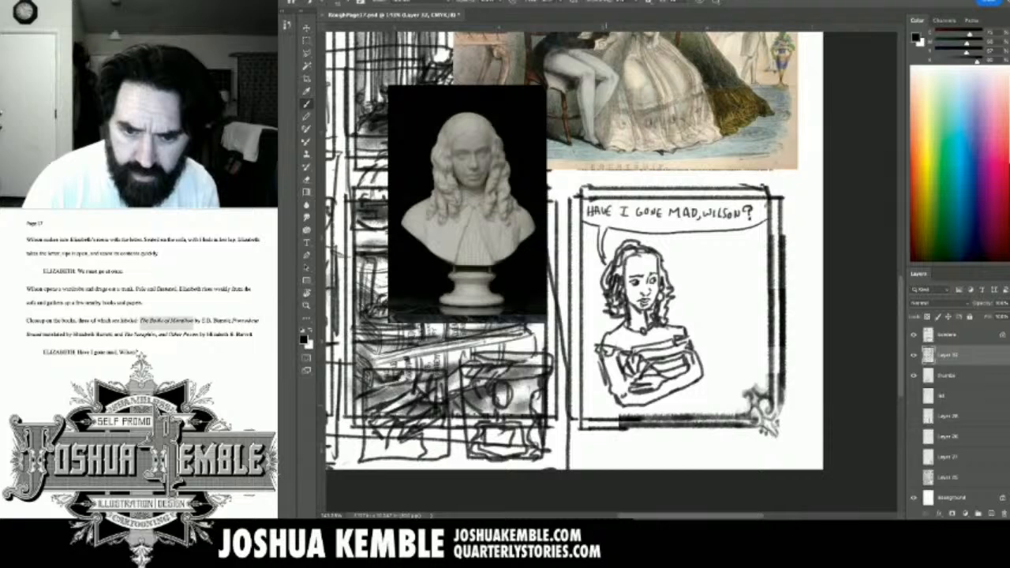
left_click_drag(687, 387, 689, 406)
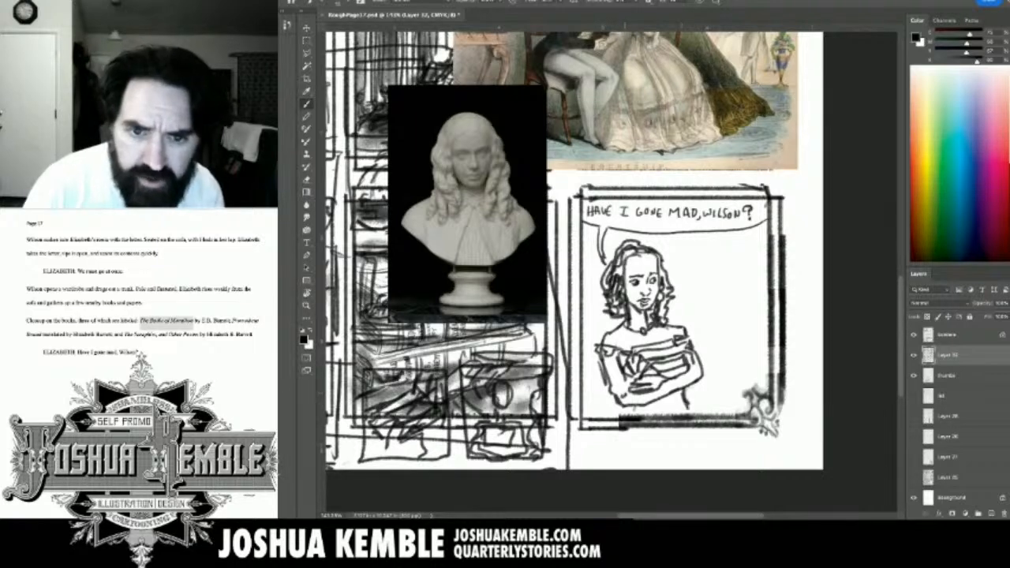
left_click_drag(621, 401, 612, 412)
Erase the drawn eyes from Elizabeth's face and save the document.
key("e")
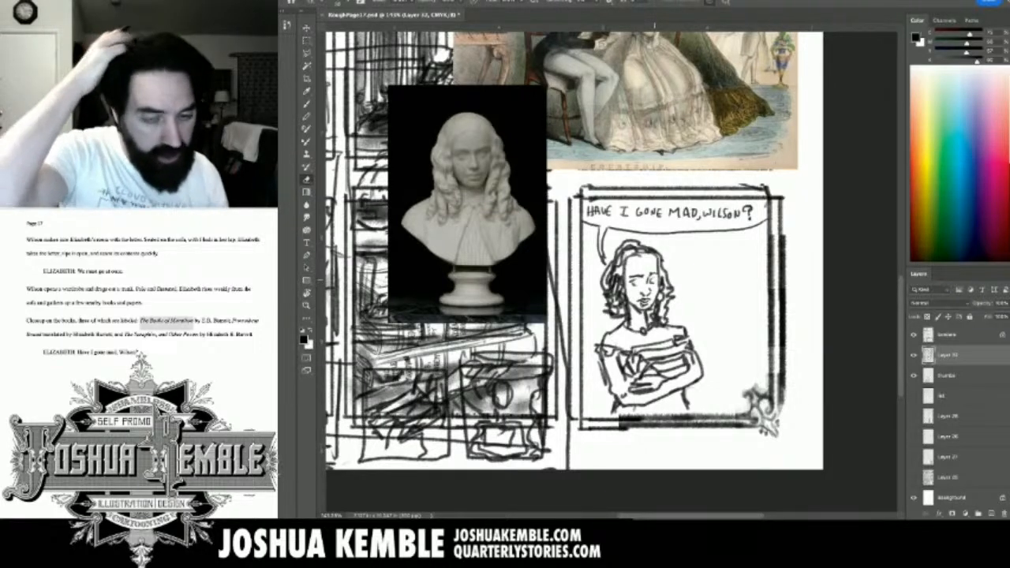
key("b")
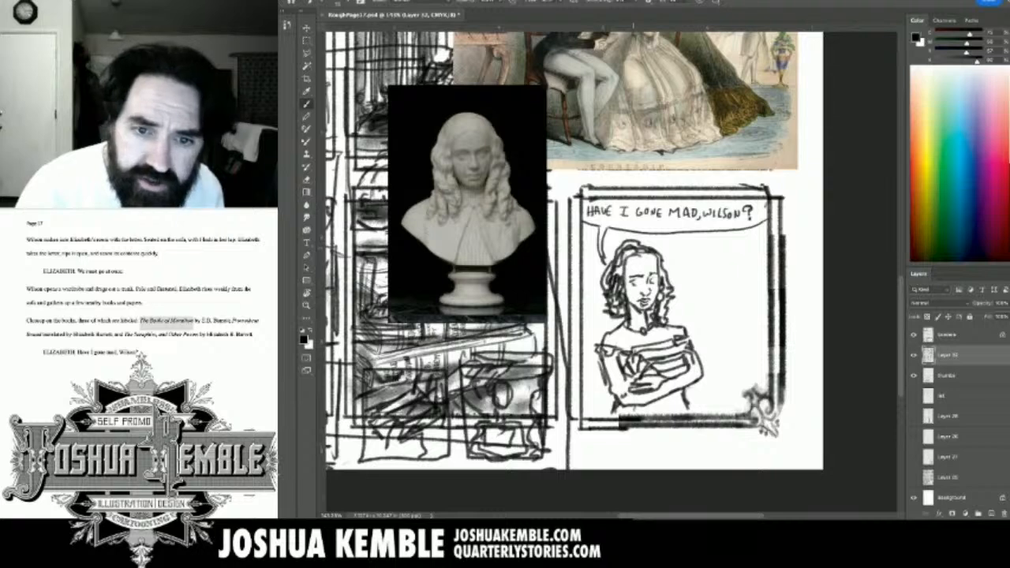
key("ctrl+s")
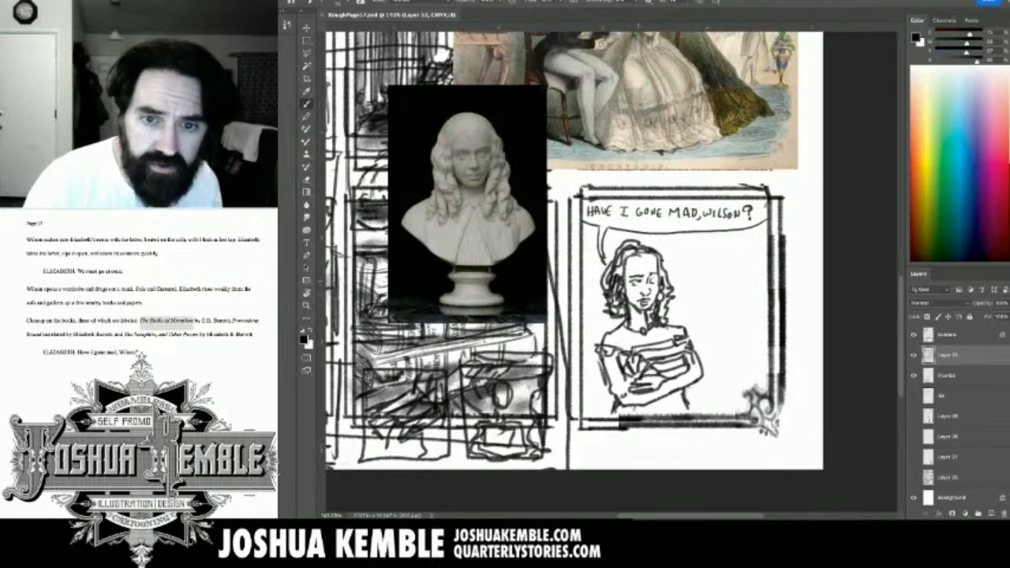
left_click_drag(637, 281, 641, 282)
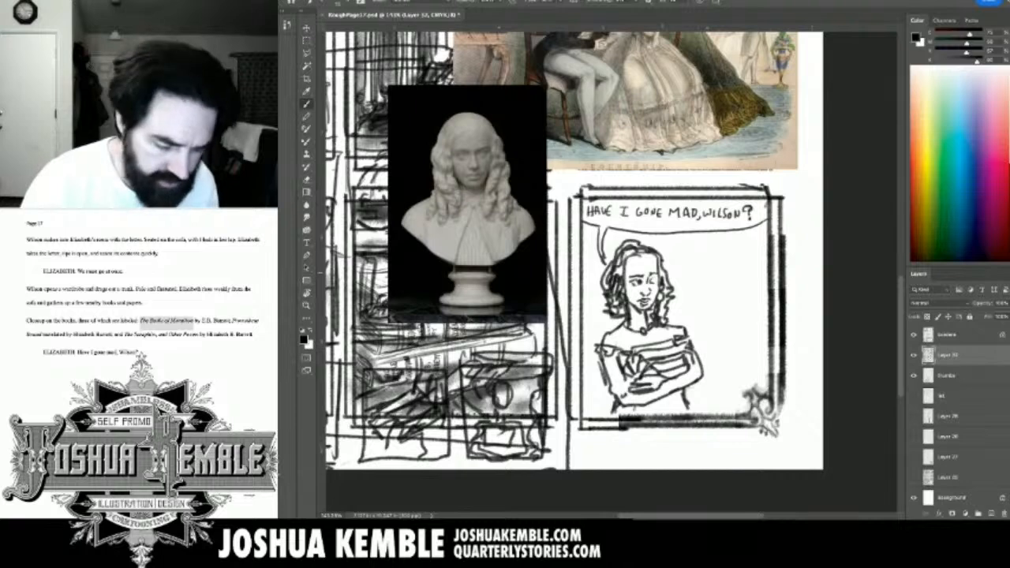
key("ctrl+z")
scroll(648, 277, "up", 4)
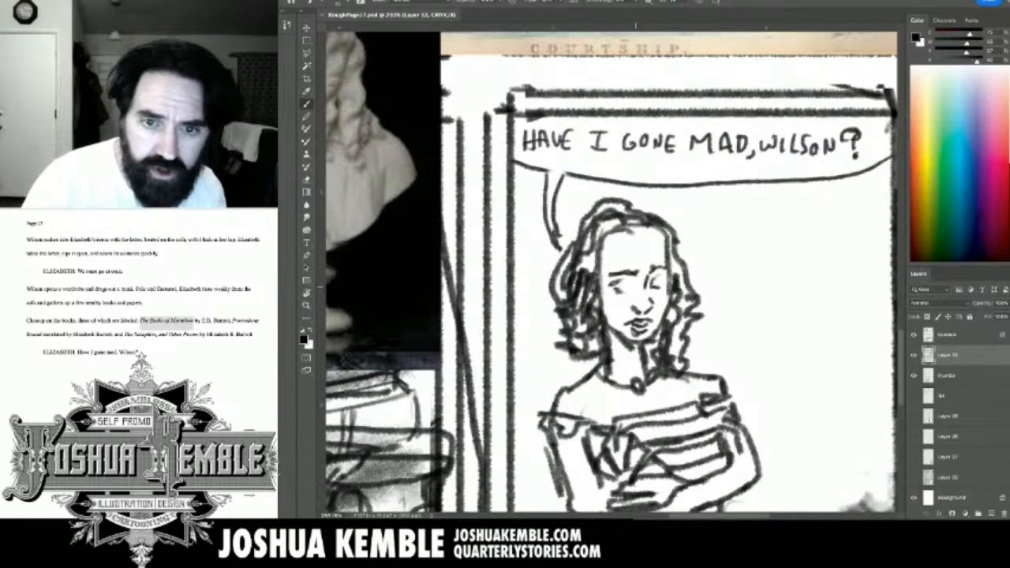
mouse_move(621, 282)
left_mouse_down()
mouse_move(662, 286)
mouse_move(632, 282)
mouse_move(520, 318)
mouse_move(520, 304)
left_mouse_up()
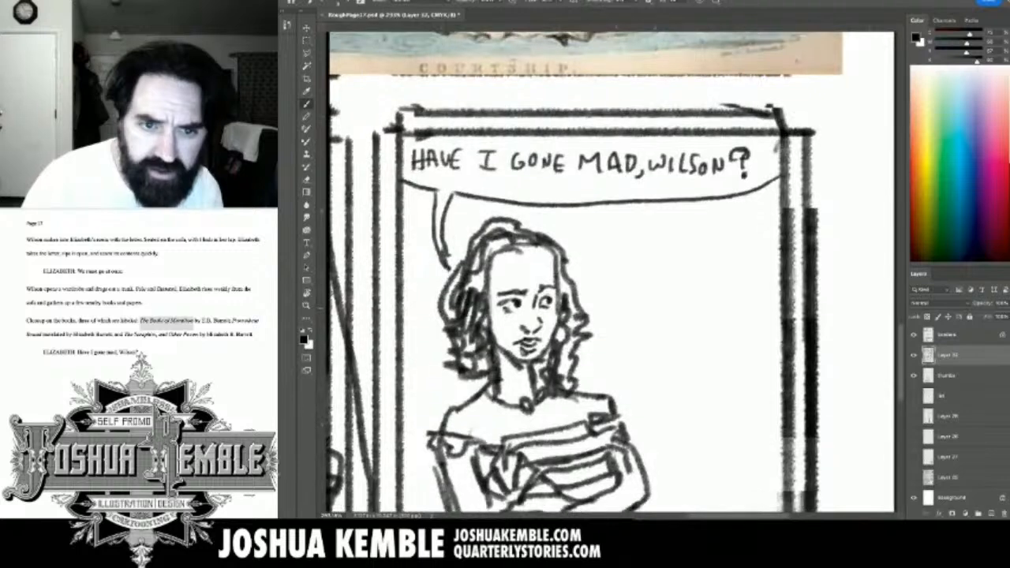
key("e")
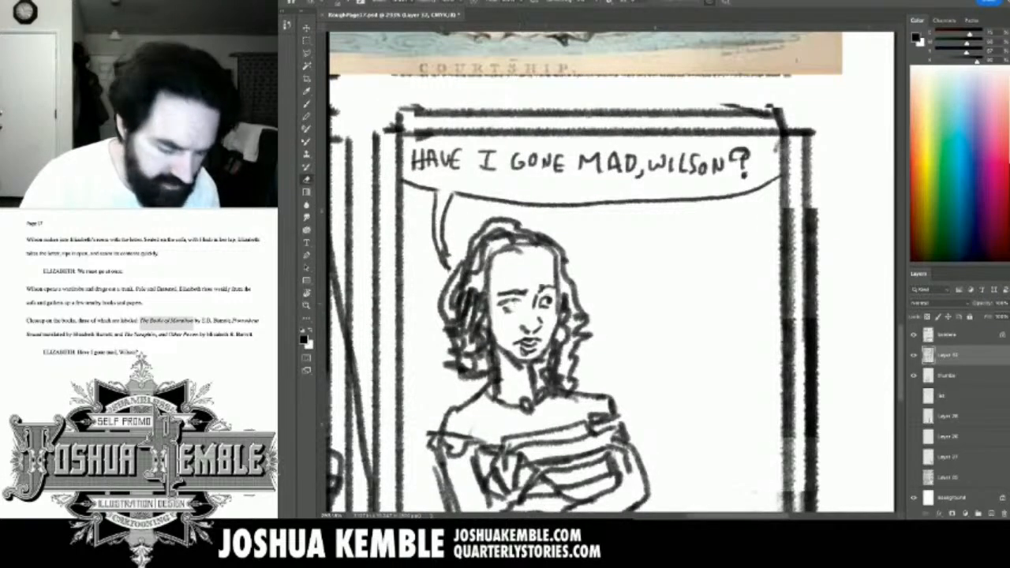
left_click_drag(551, 297, 546, 301)
Redraw Elizabeth's eyes with the Brush, dark pupils glancing sideways towards the empty part of the panel, and save the document.
key("v")
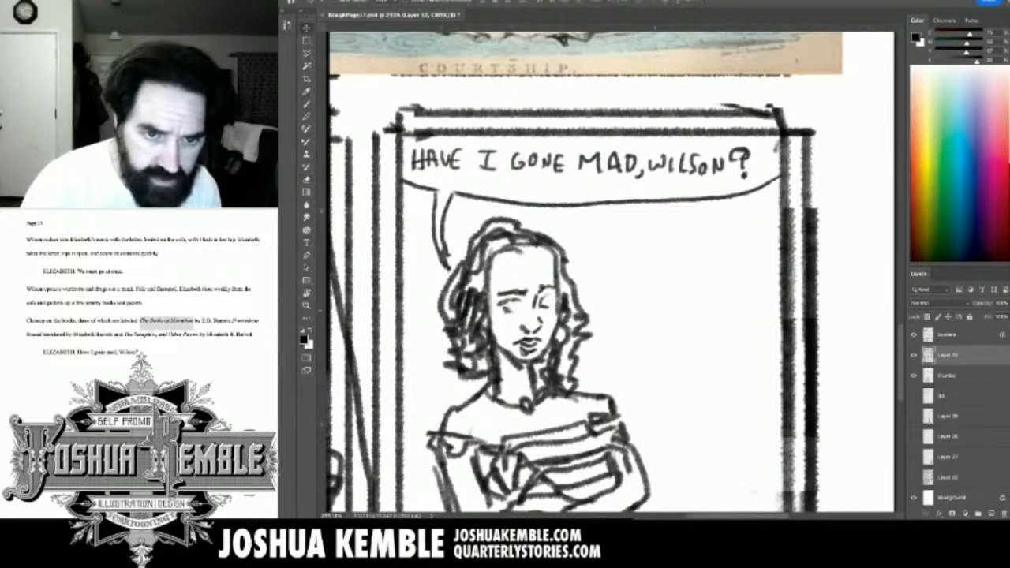
key("b")
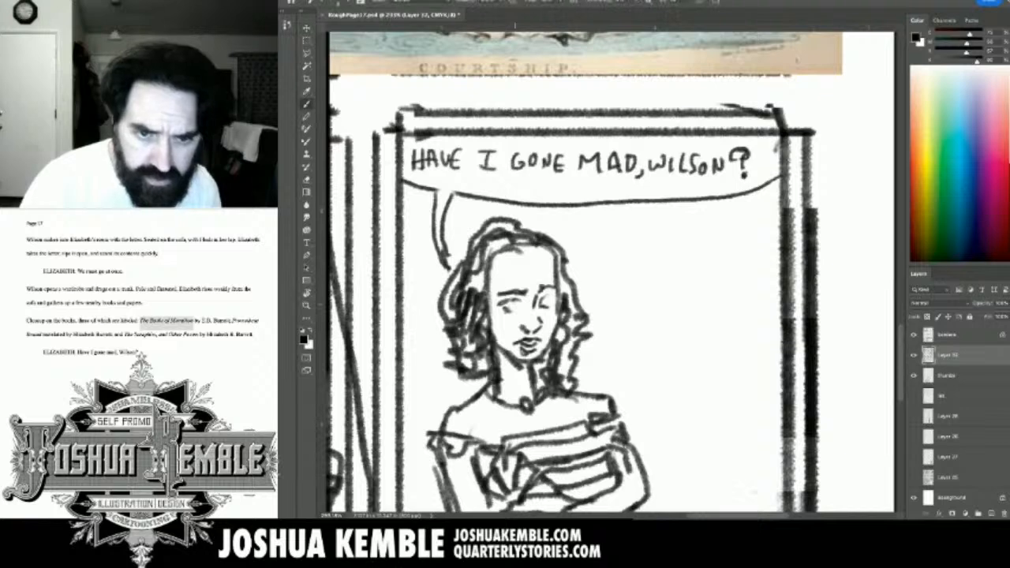
left_click_drag(510, 301, 554, 301)
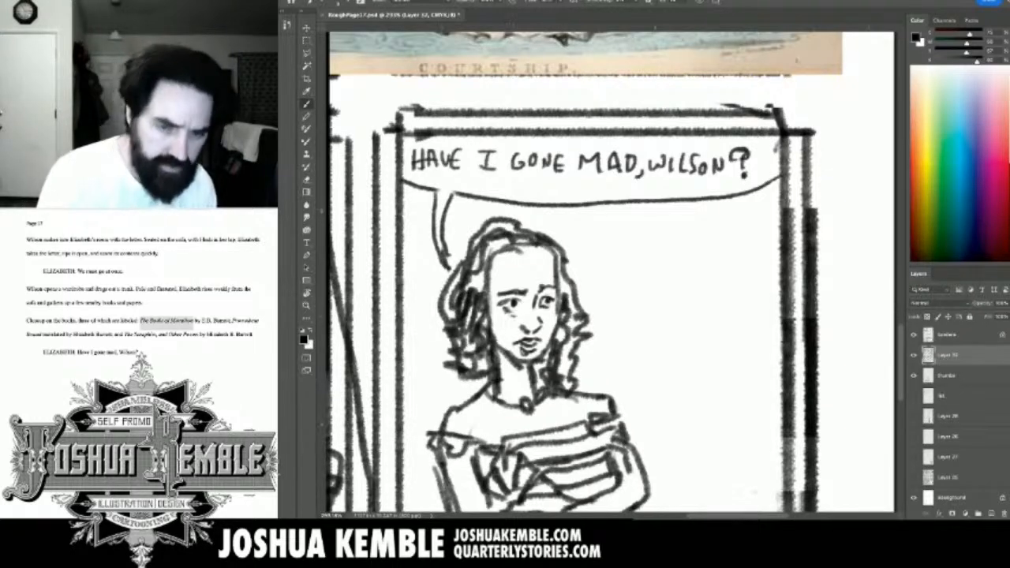
left_click_drag(608, 331, 603, 272)
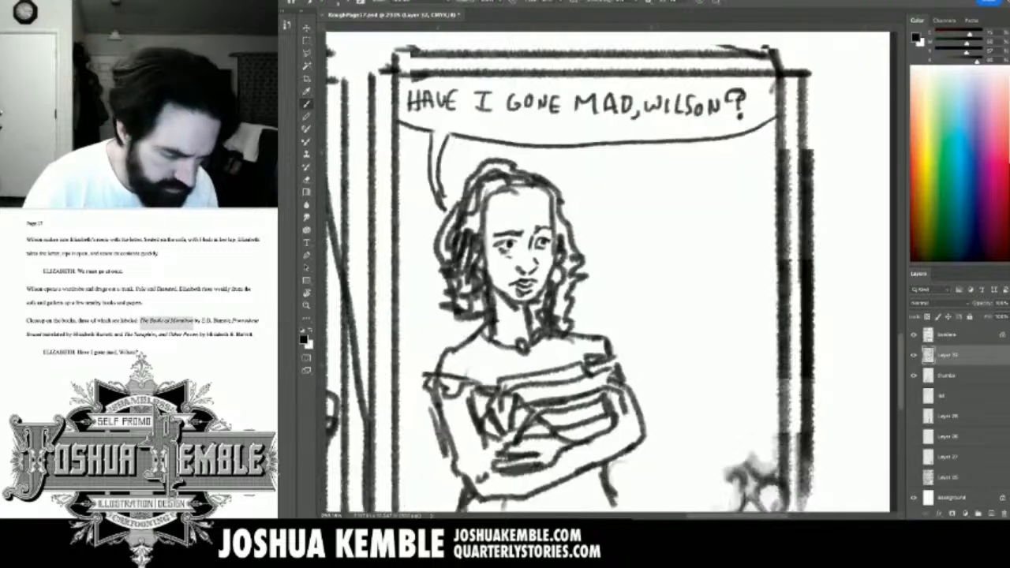
key("super+1")
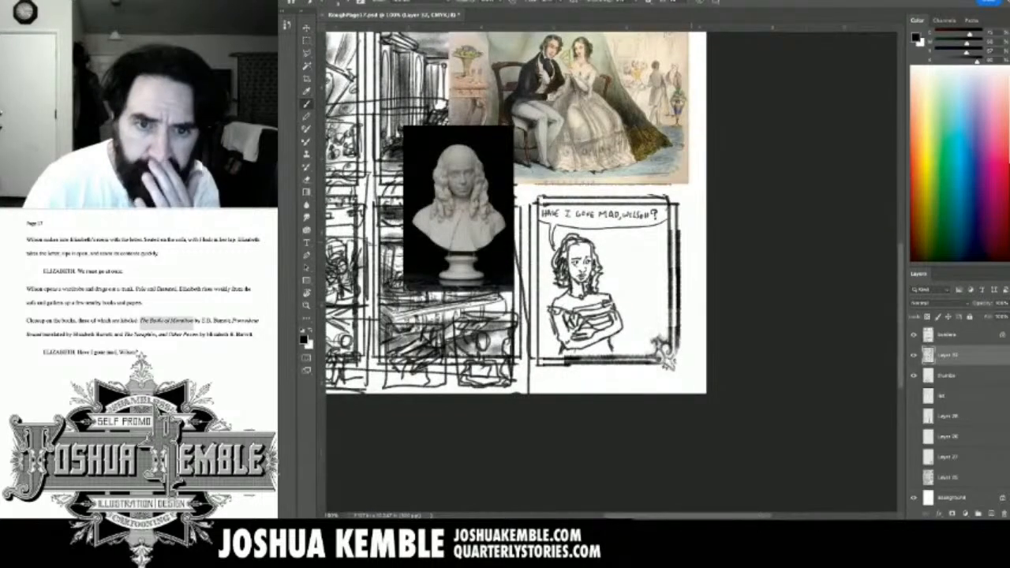
key("super+s")
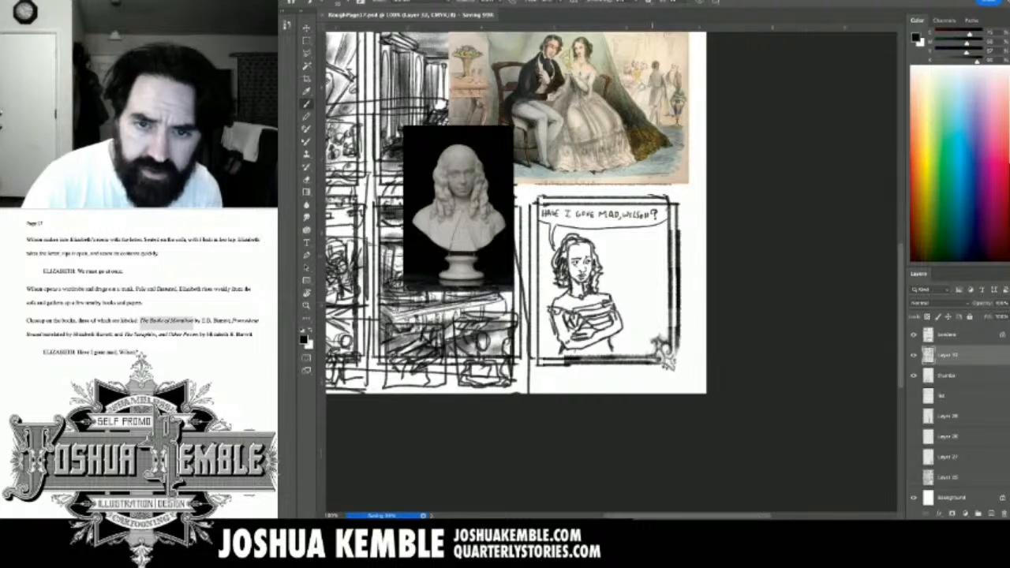
Sketch Wilson facing Elizabeth at the opposite edge of the last panel, with a cap, hair and body outline cropped by the border.
mouse_move(666, 259)
left_mouse_down()
mouse_move(639, 245)
mouse_move(662, 259)
mouse_move(643, 242)
mouse_move(664, 232)
mouse_move(629, 266)
mouse_move(629, 277)
mouse_move(667, 292)
left_mouse_up()
mouse_move(640, 249)
left_mouse_down()
mouse_move(625, 266)
mouse_move(644, 311)
mouse_move(634, 347)
left_mouse_up()
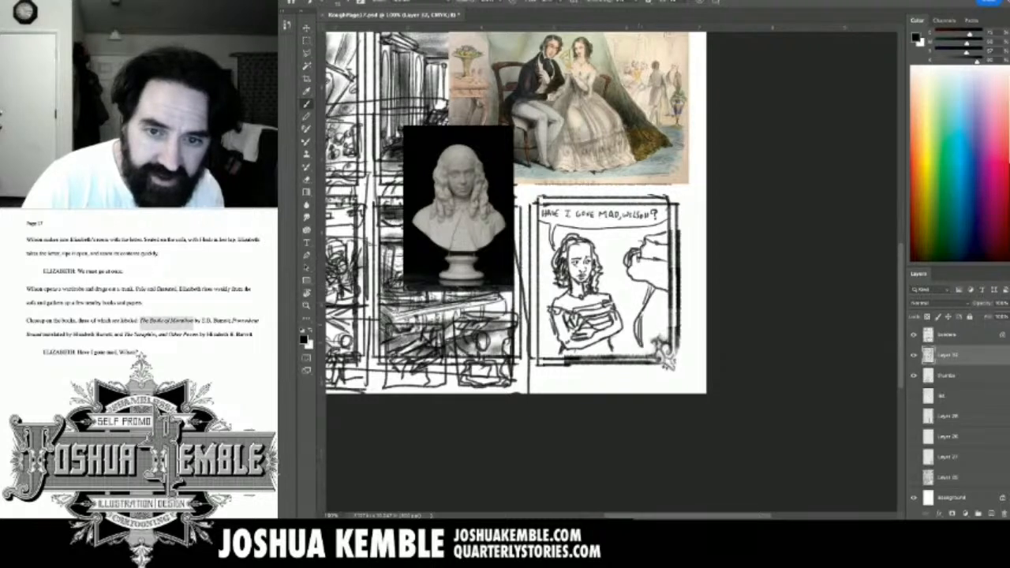
mouse_move(641, 282)
left_mouse_down()
mouse_move(630, 315)
mouse_move(652, 349)
mouse_move(633, 355)
mouse_move(643, 354)
left_mouse_up()
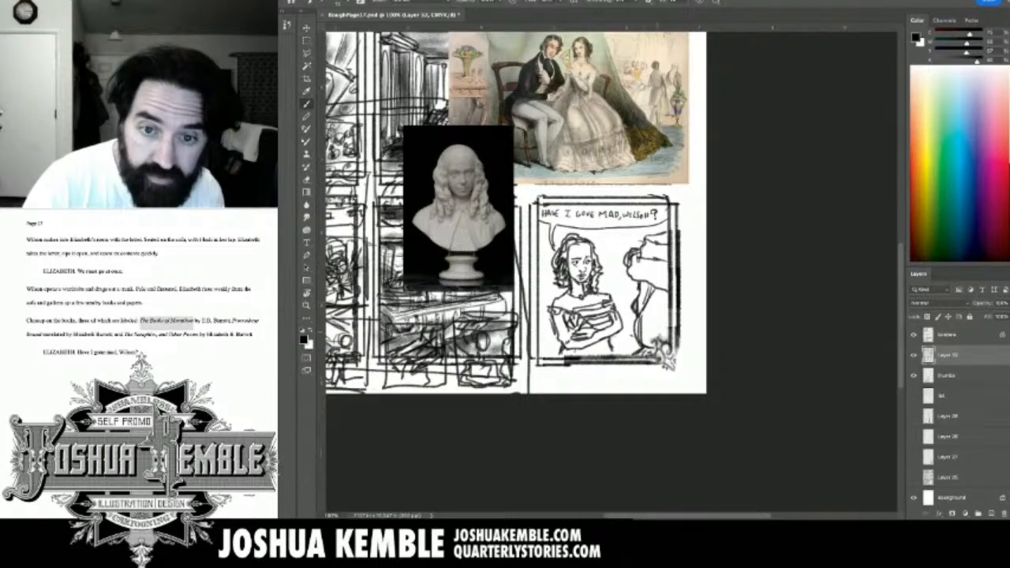
mouse_move(636, 263)
left_mouse_down()
mouse_move(633, 273)
mouse_move(662, 273)
left_mouse_up()
left_click_drag(665, 277, 659, 283)
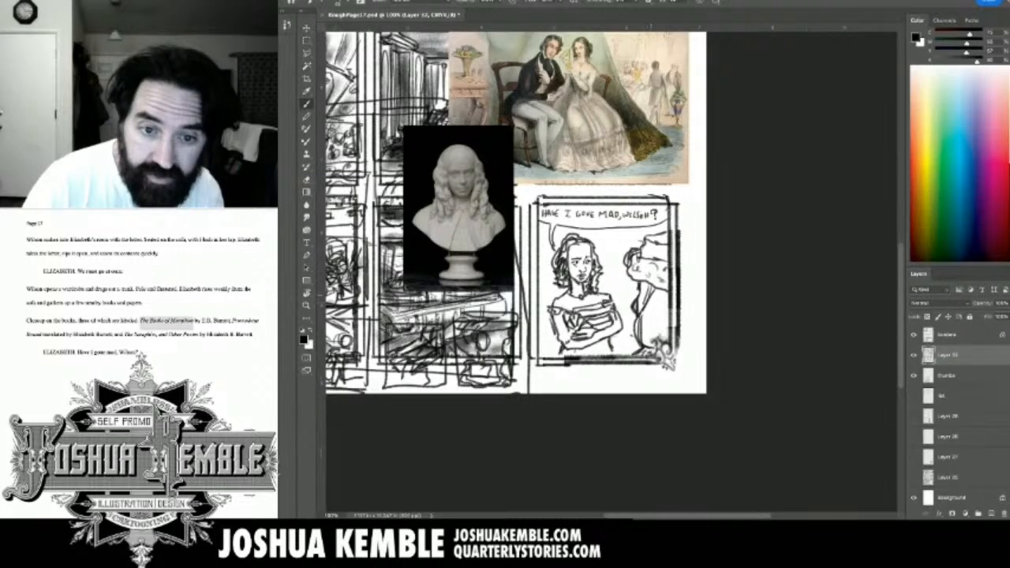
Shade Wilson's dress, then Elizabeth's dress and hair, with loose grey brush strokes.
mouse_move(653, 299)
left_mouse_down()
mouse_move(649, 343)
mouse_move(663, 339)
left_mouse_up()
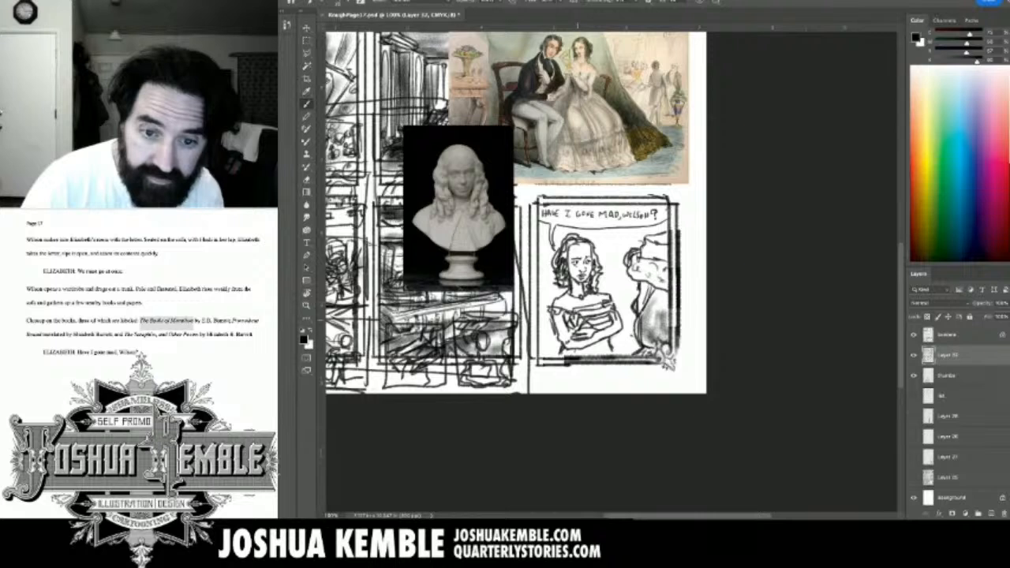
mouse_move(585, 317)
left_mouse_down()
mouse_move(560, 338)
mouse_move(564, 355)
mouse_move(602, 345)
mouse_move(589, 351)
left_mouse_up()
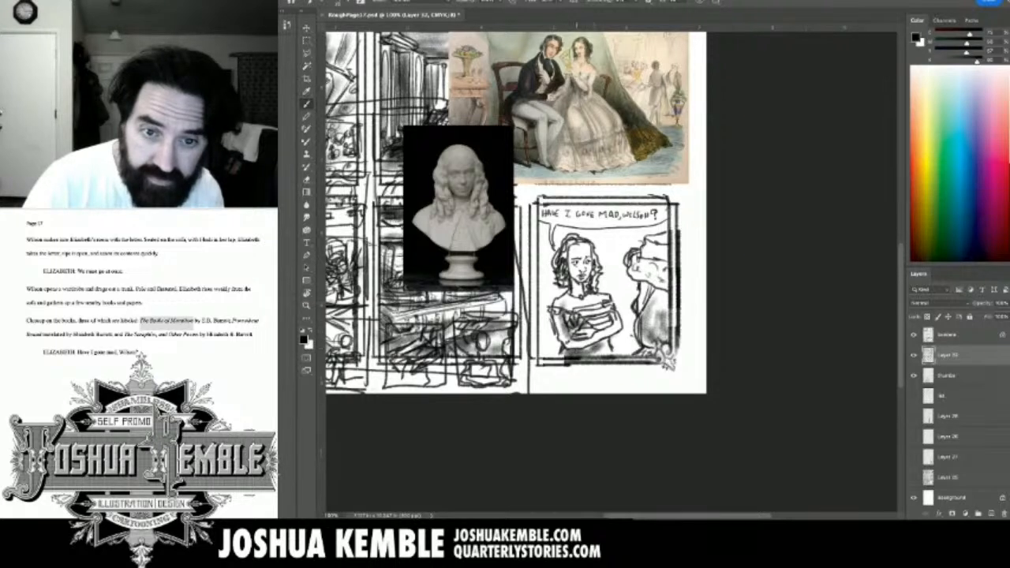
mouse_move(574, 253)
left_mouse_down()
mouse_move(578, 298)
mouse_move(560, 291)
mouse_move(554, 309)
mouse_move(589, 293)
mouse_move(569, 313)
mouse_move(576, 345)
mouse_move(592, 340)
mouse_move(573, 347)
mouse_move(590, 327)
mouse_move(571, 332)
left_mouse_up()
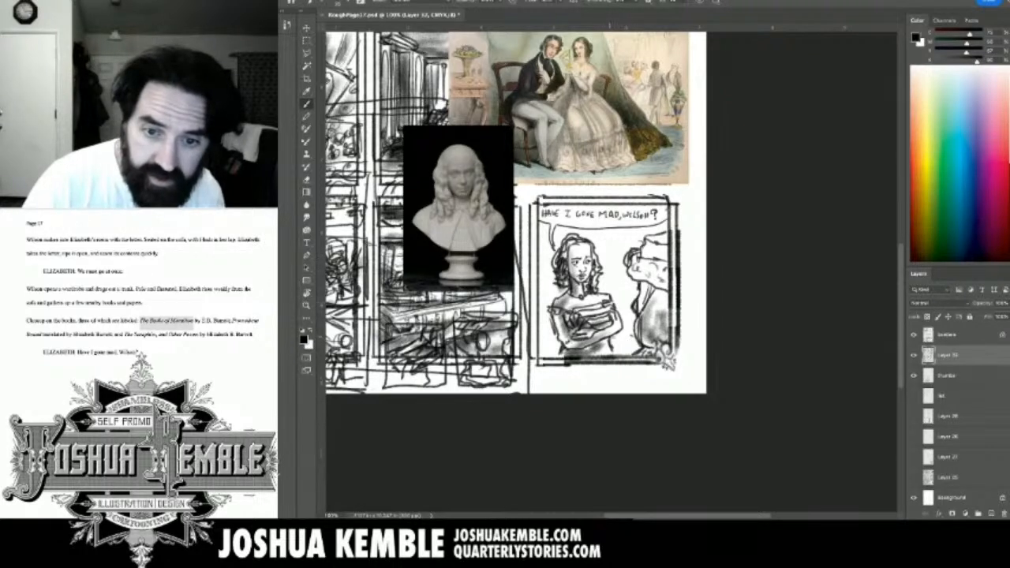
Sketch a background line between Elizabeth and Wilson in the last panel and a rectangular picture frame behind Elizabeth's head.
mouse_move(612, 338)
left_mouse_down()
mouse_move(637, 343)
mouse_move(630, 354)
mouse_move(621, 342)
mouse_move(634, 321)
left_mouse_up()
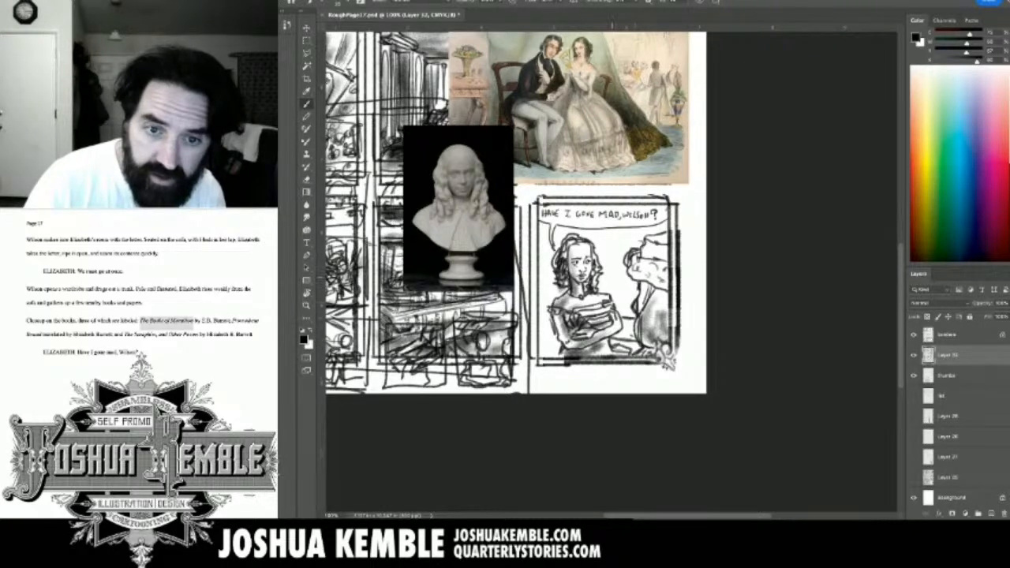
left_click_drag(604, 235, 608, 273)
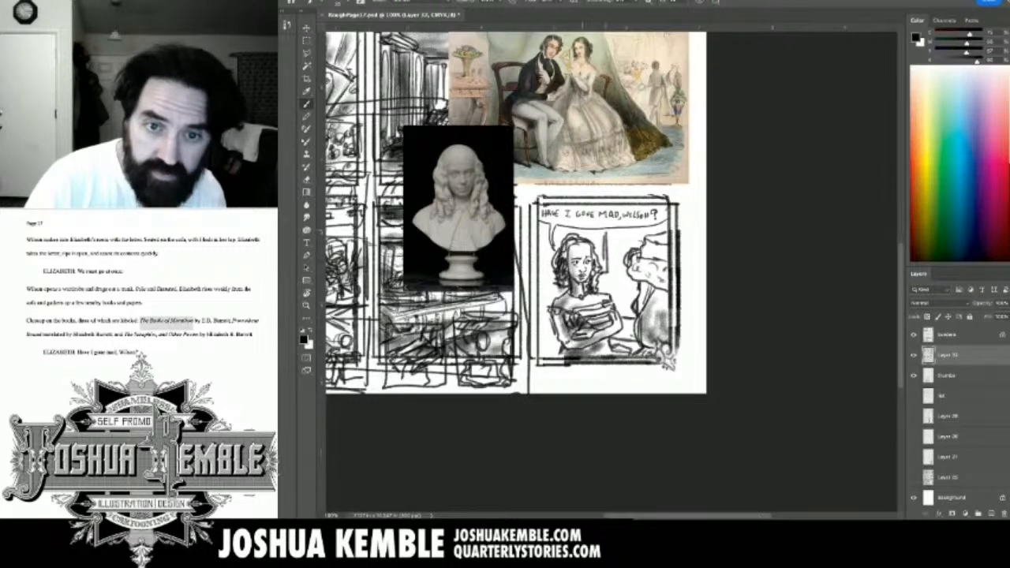
mouse_move(582, 229)
left_mouse_down()
mouse_move(606, 231)
mouse_move(606, 246)
mouse_move(595, 237)
mouse_move(601, 260)
left_mouse_up()
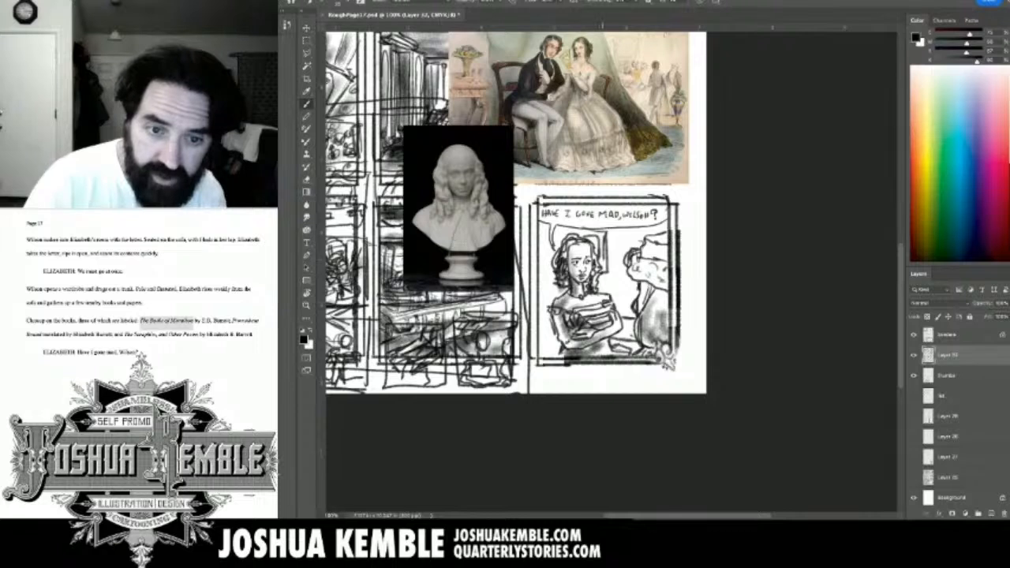
Brush vertical background strokes along the panel border behind Elizabeth and darken the lower area around and between the two figures.
mouse_move(550, 241)
left_mouse_down()
mouse_move(551, 352)
mouse_move(535, 354)
mouse_move(545, 345)
left_mouse_up()
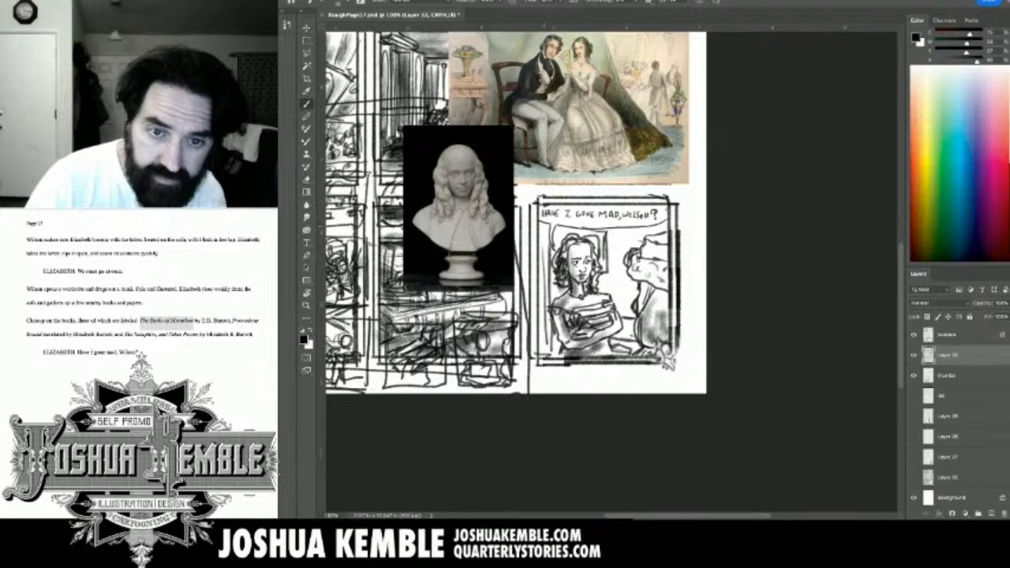
left_click_drag(542, 222, 539, 324)
left_click_drag(540, 266, 541, 351)
left_click_drag(542, 303, 542, 359)
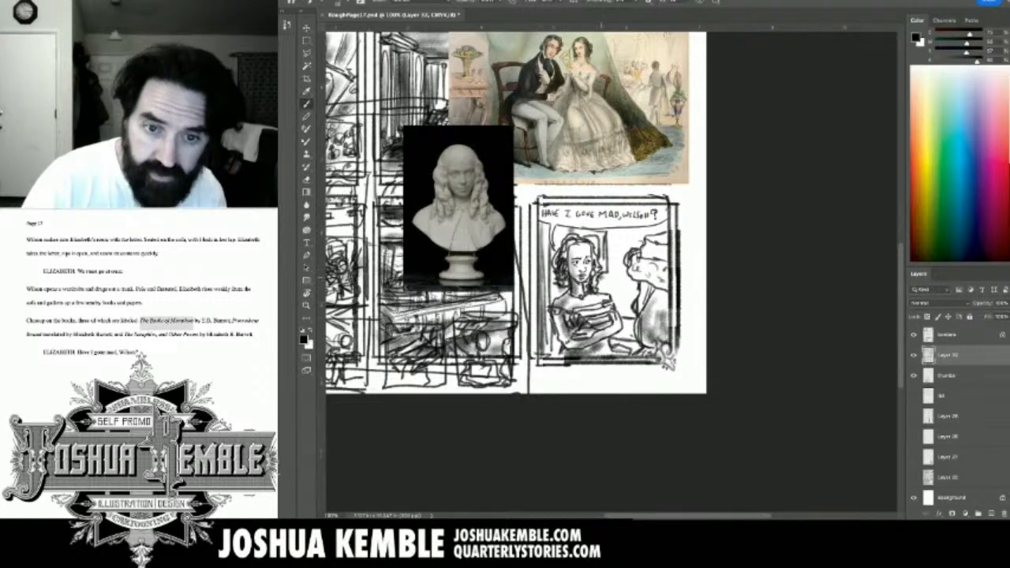
left_click_drag(546, 333, 551, 352)
left_click_drag(608, 338, 634, 350)
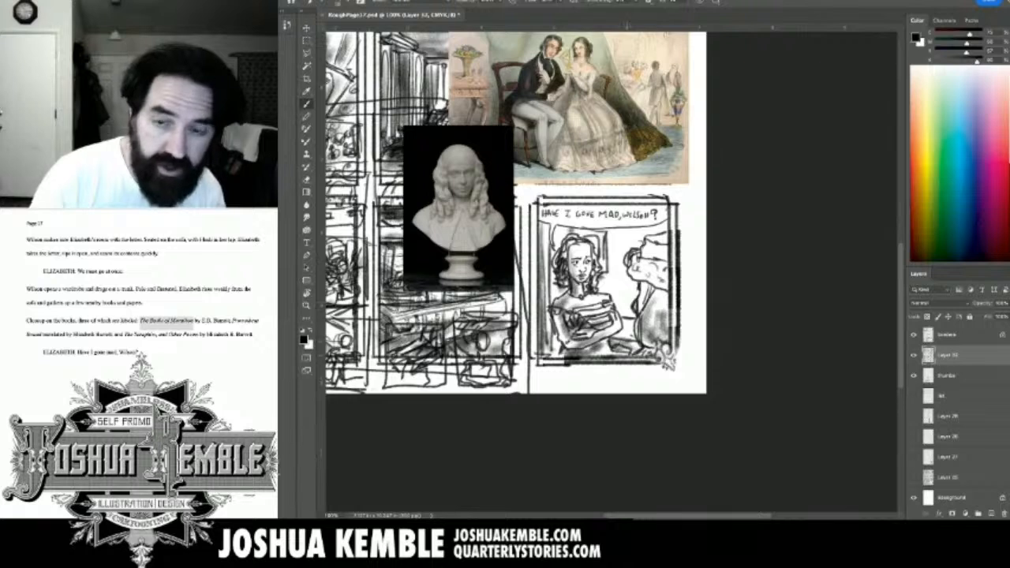
left_click_drag(549, 350, 560, 358)
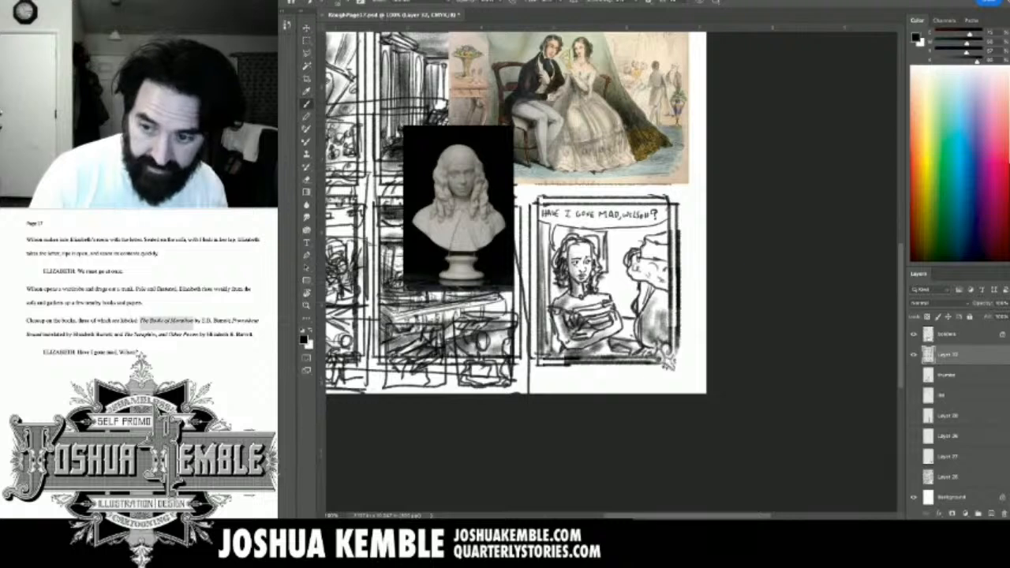
Hide the rough thumbnail layer, the painted couple reference and the marble bust reference, and save the document.
left_click(913, 374)
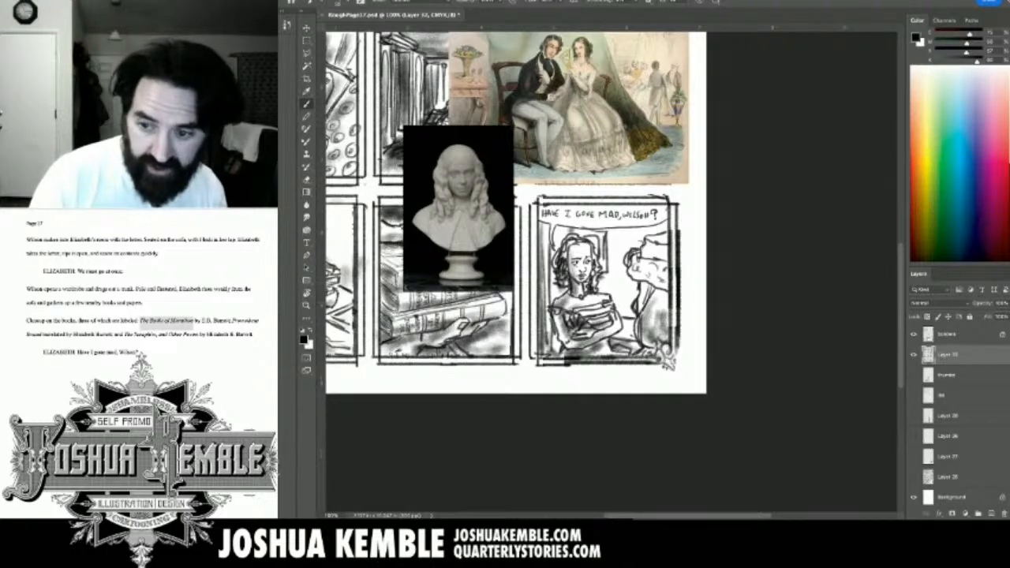
scroll(955, 415, "up", 10)
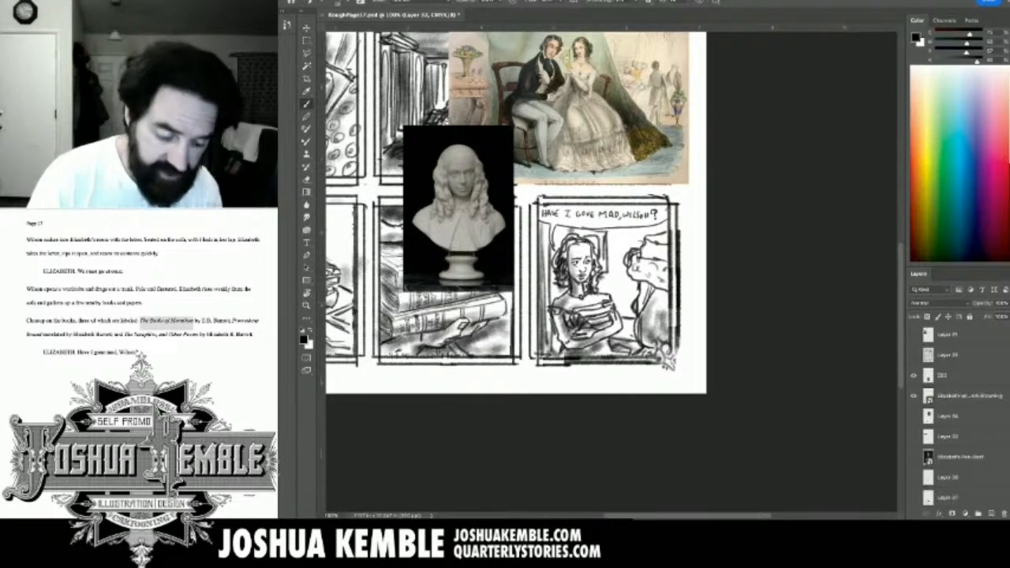
left_click(913, 416)
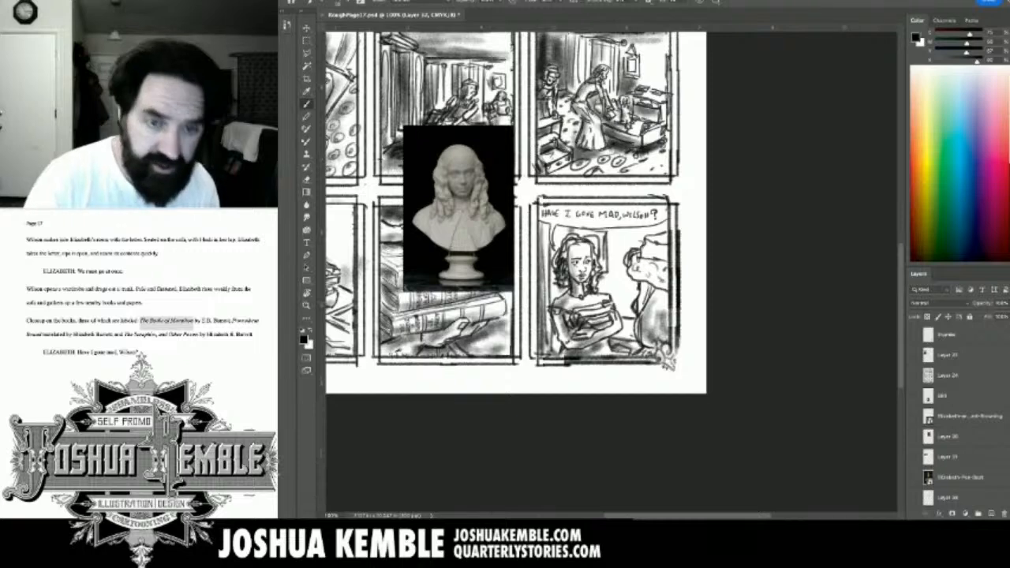
left_click(914, 476)
key("ctrl+minus")
key("ctrl+minus")
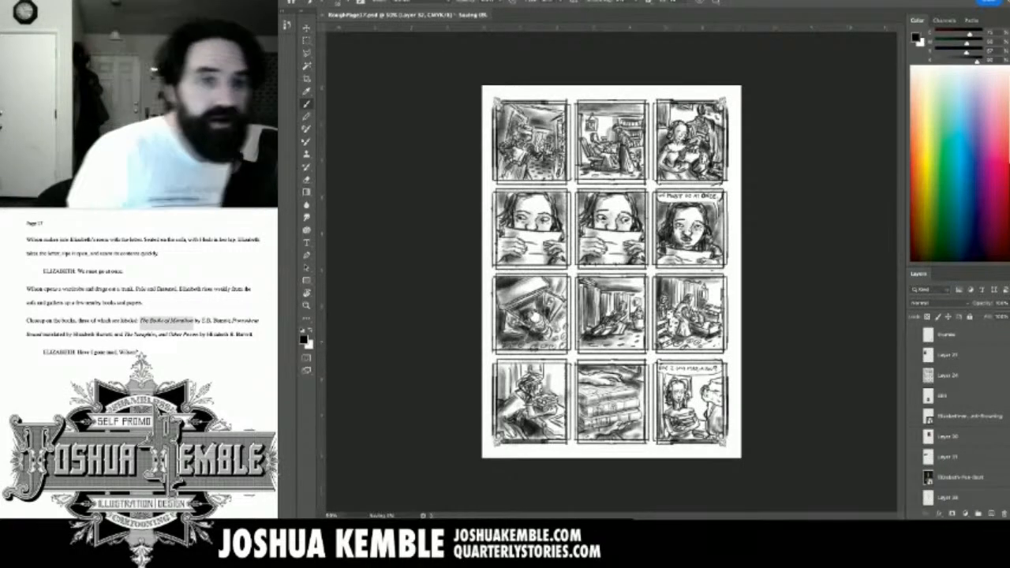
key("ctrl+s")
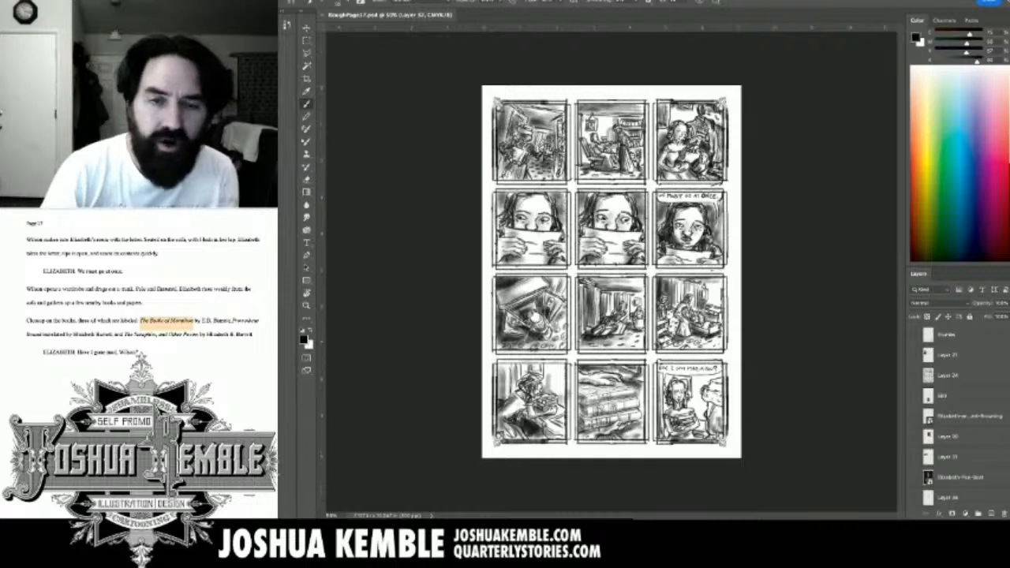
Undo the last change and save the document again.
key("ctrl+z")
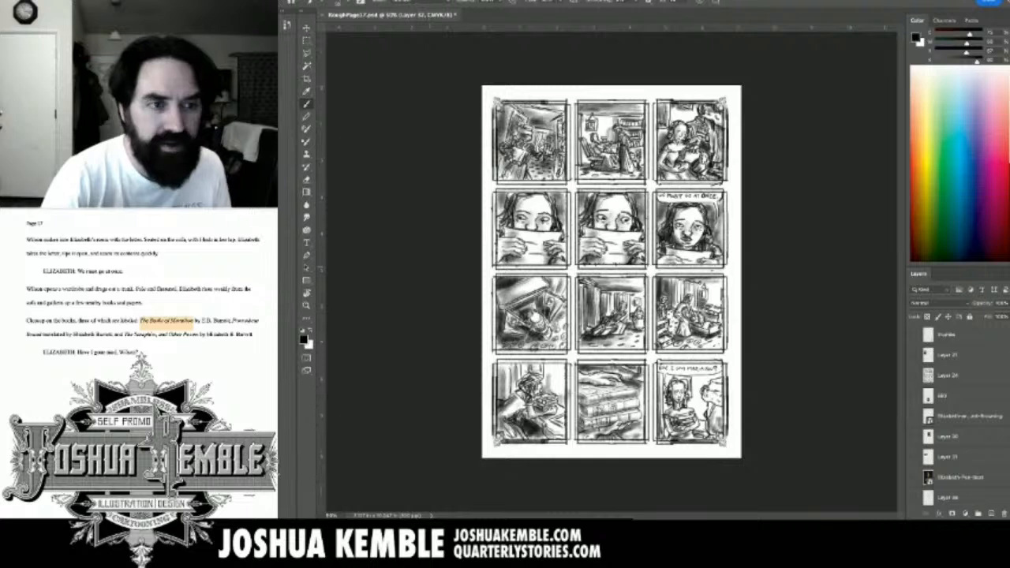
key("ctrl+s")
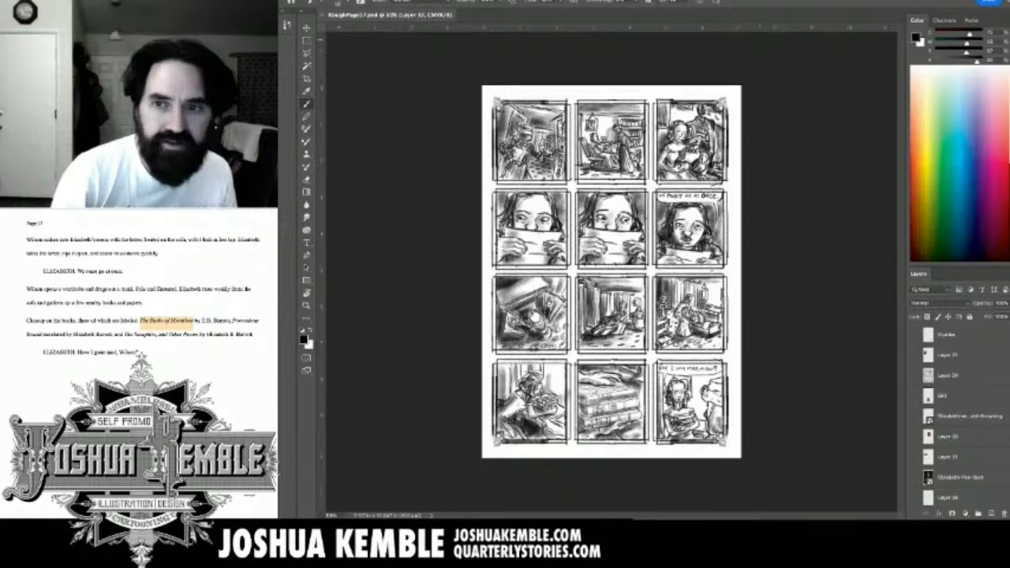
key("ctrl+plus")
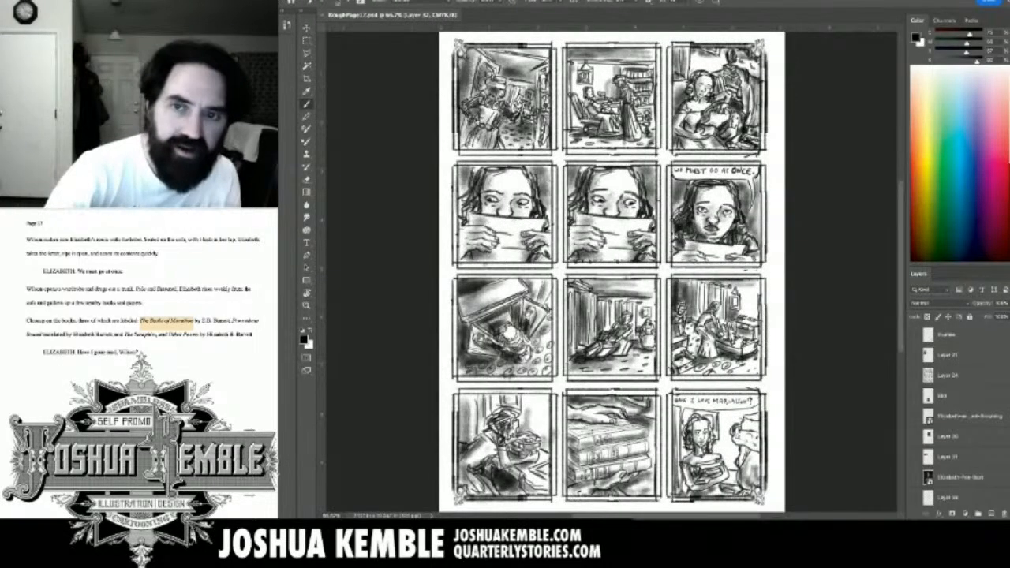